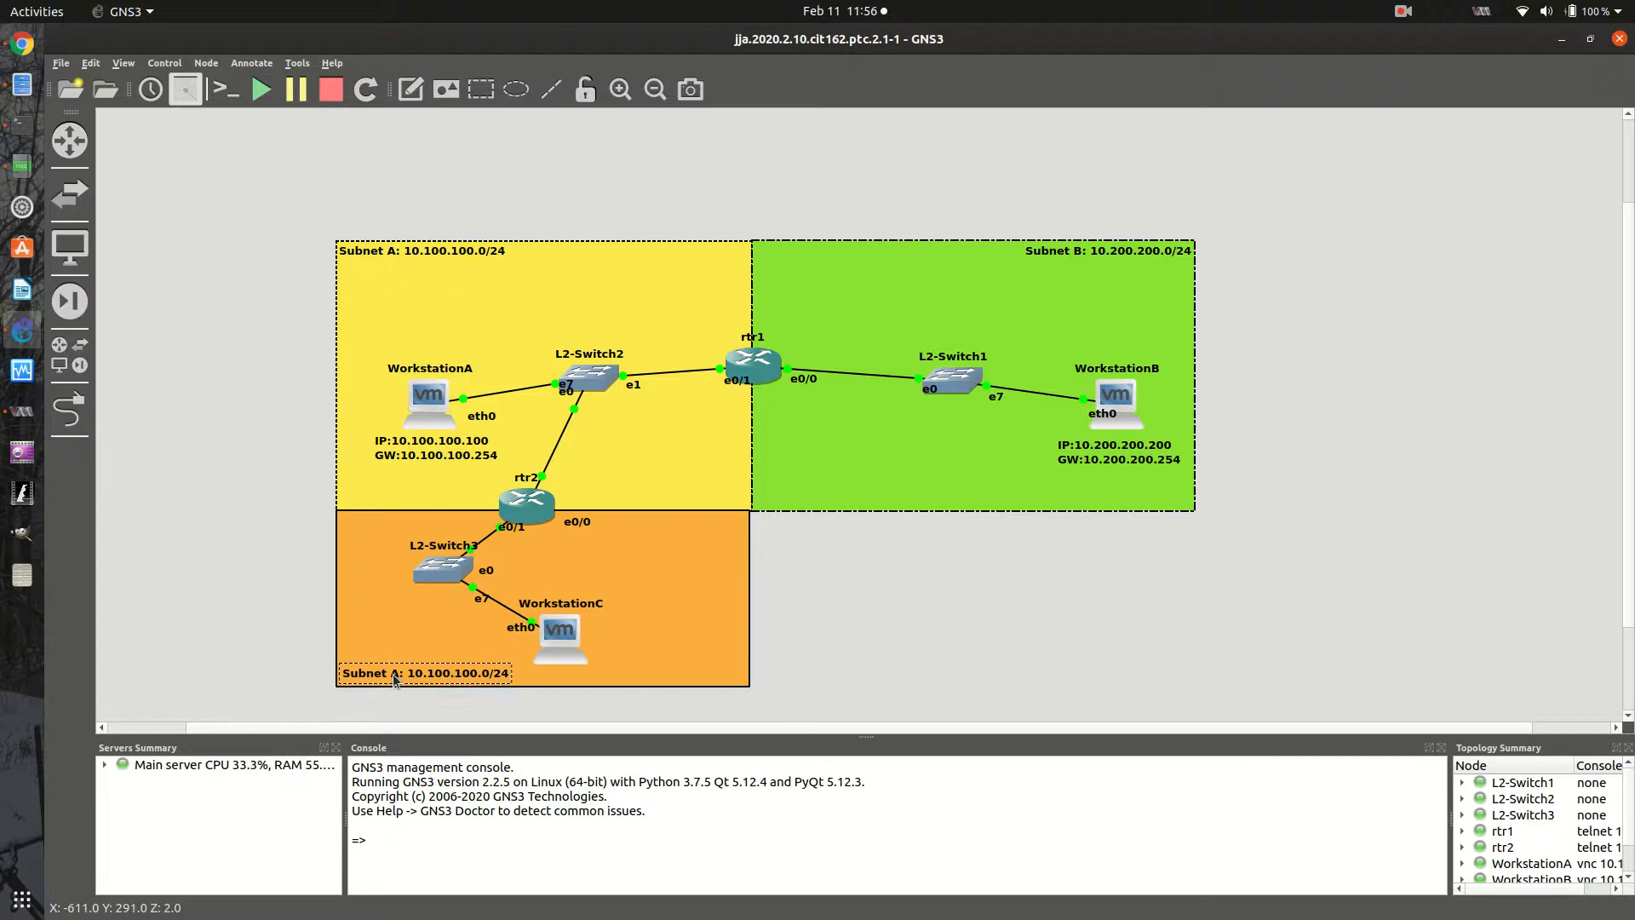
# - Change the copied subnet label in the orange area to "Subnet C: 10.150.150.0/24"
pyautogui.doubleClick(395, 682)
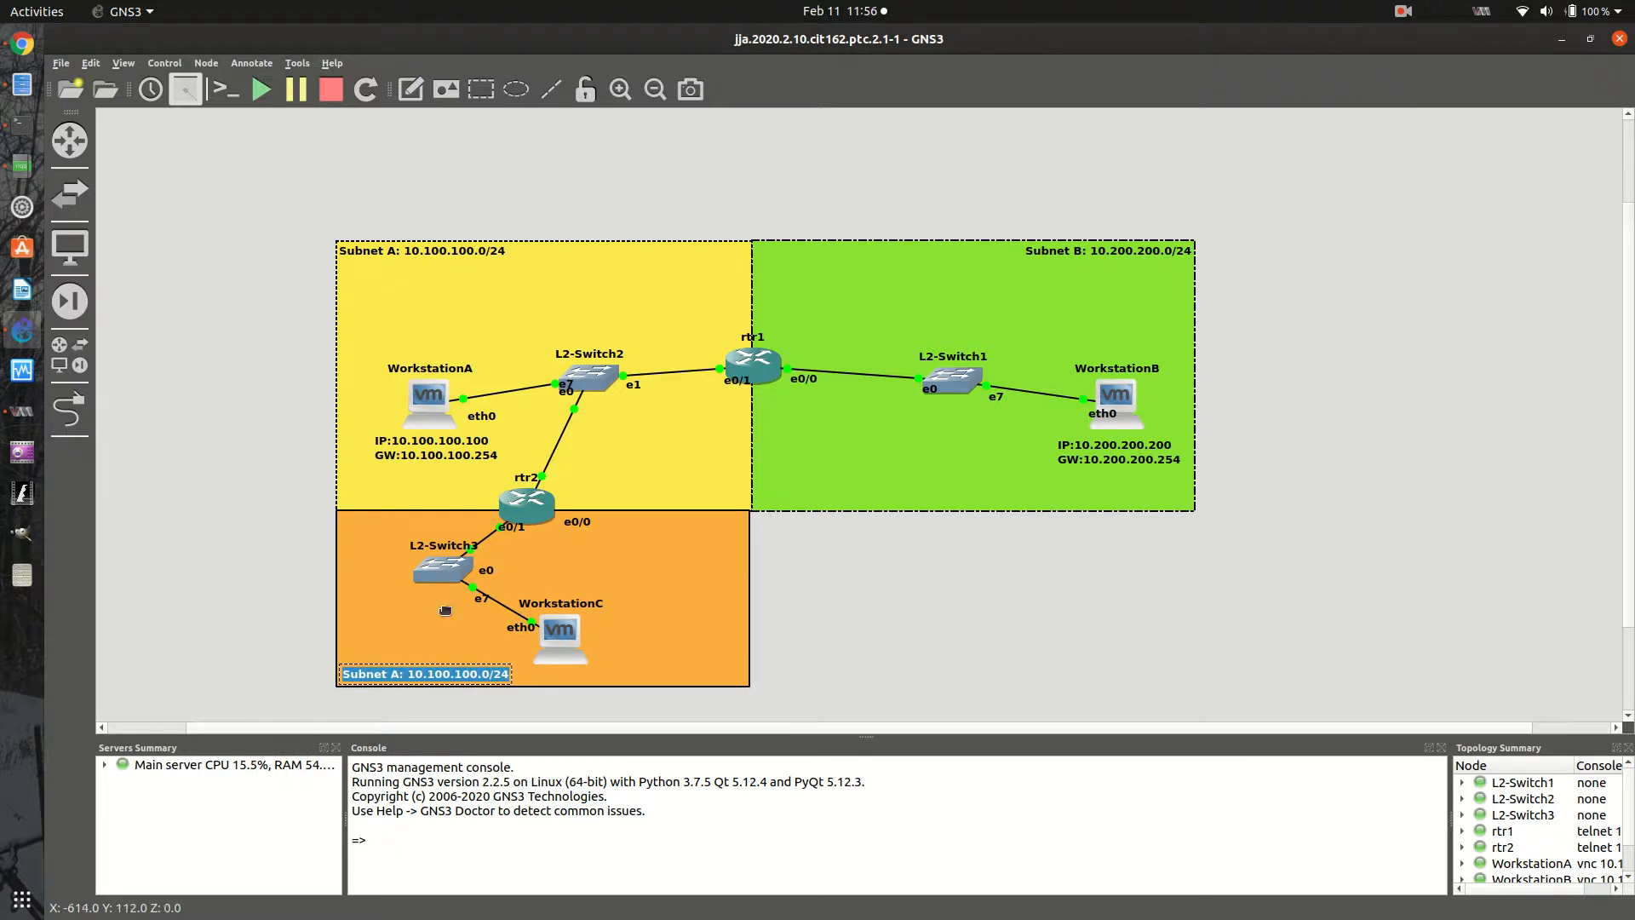
pyautogui.click(417, 680)
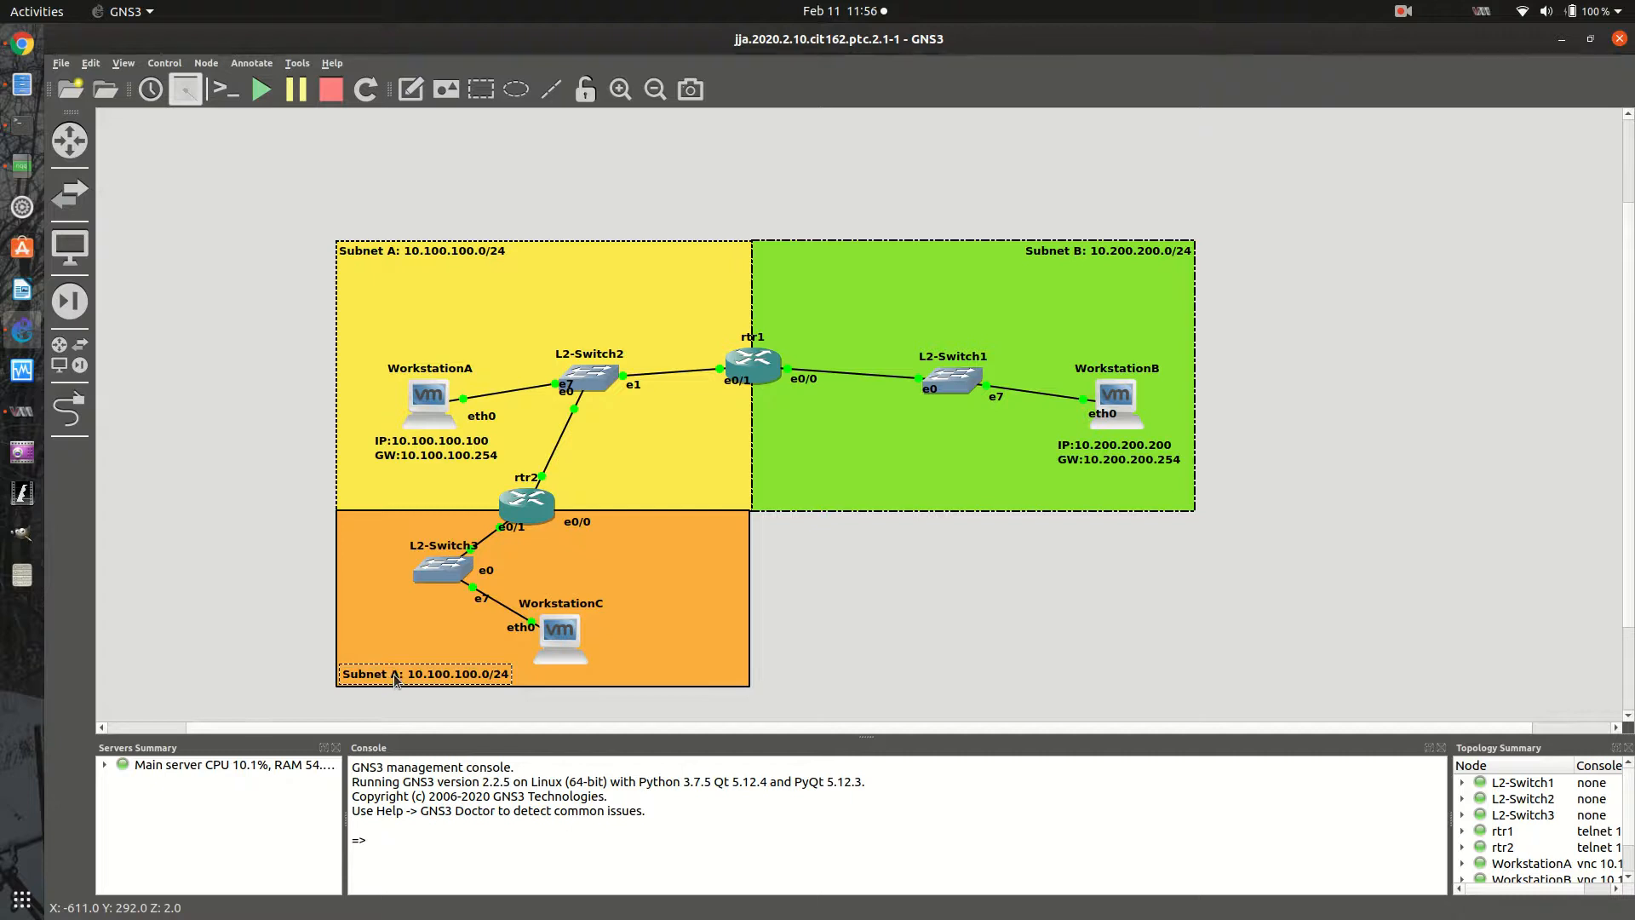
pyautogui.doubleClick(399, 679)
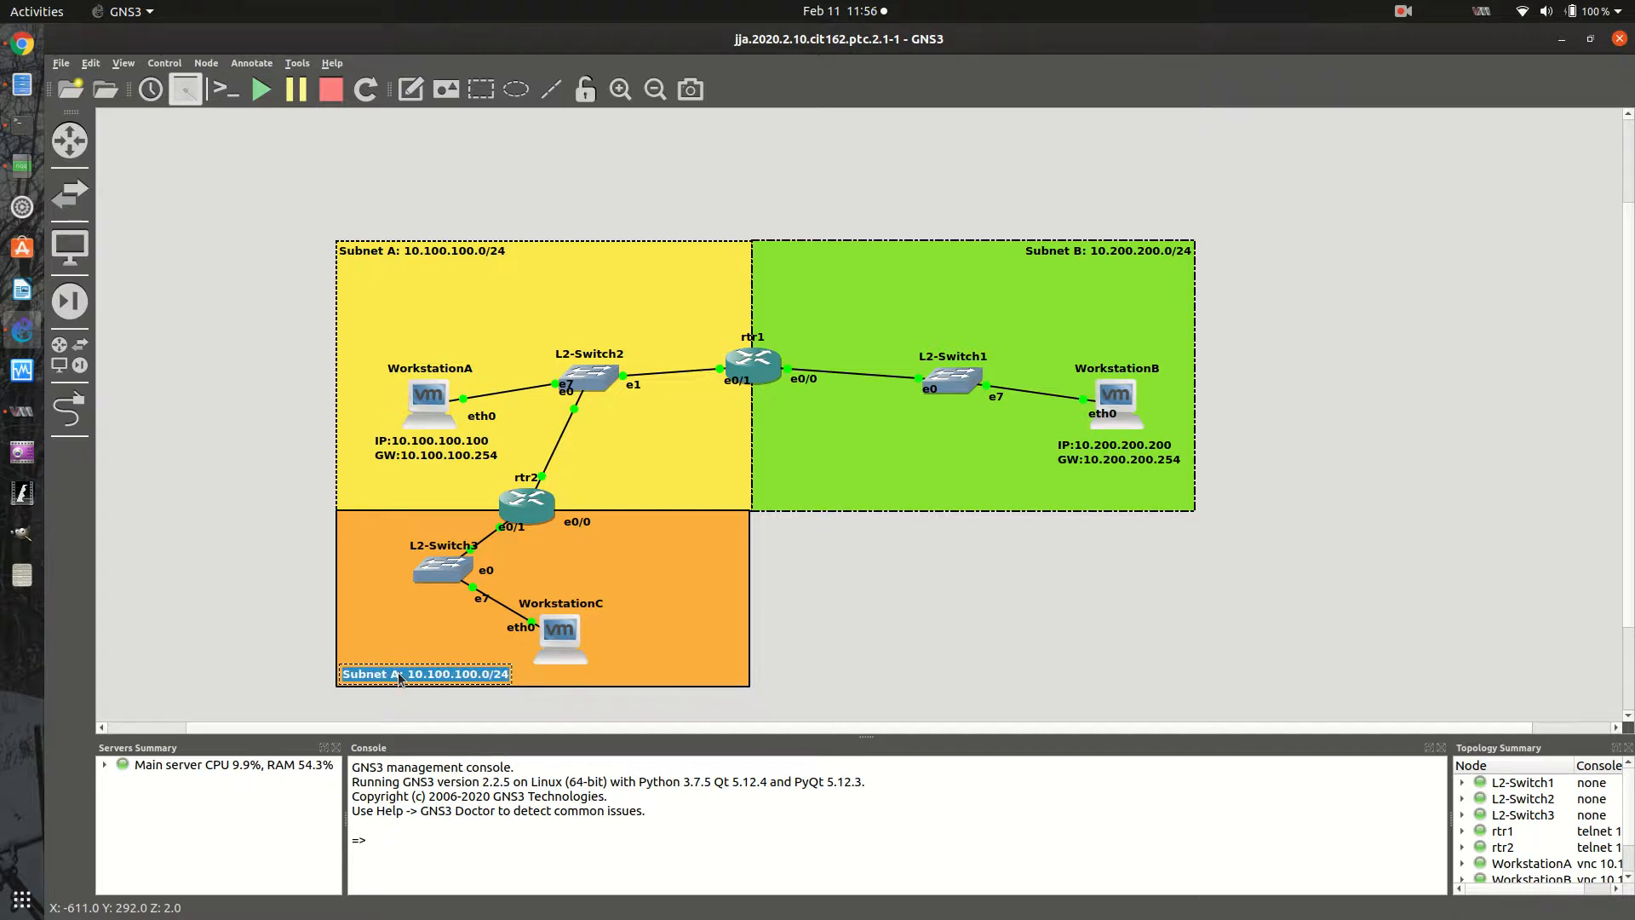
pyautogui.press('Left')
pyautogui.press('Left')
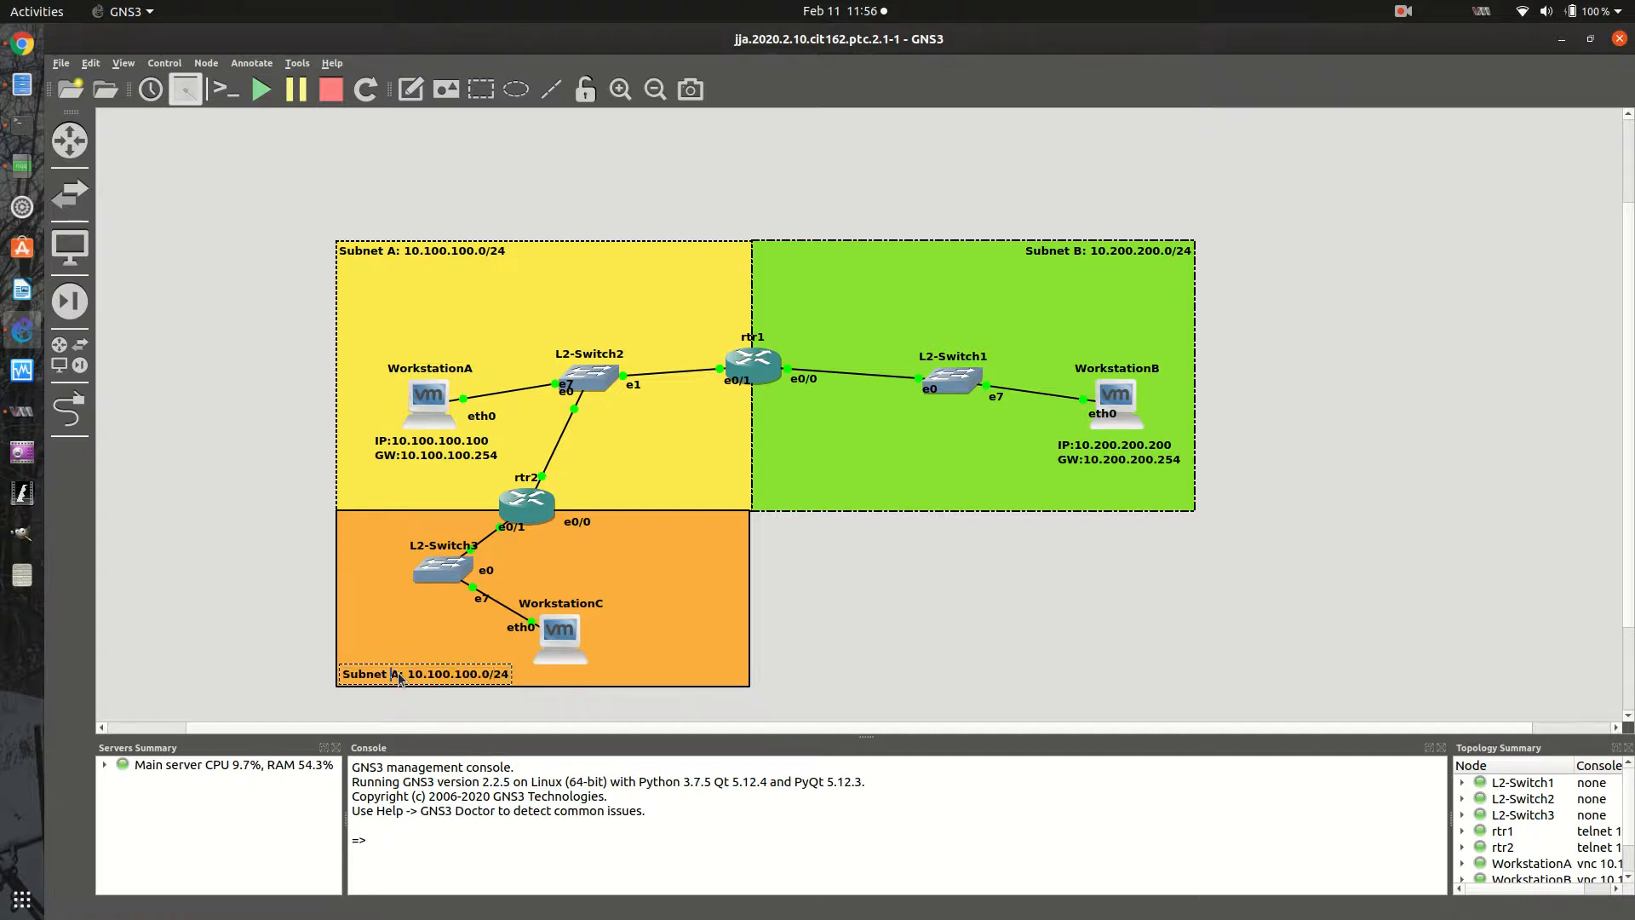
pyautogui.press('BackSpace')
pyautogui.write('C')
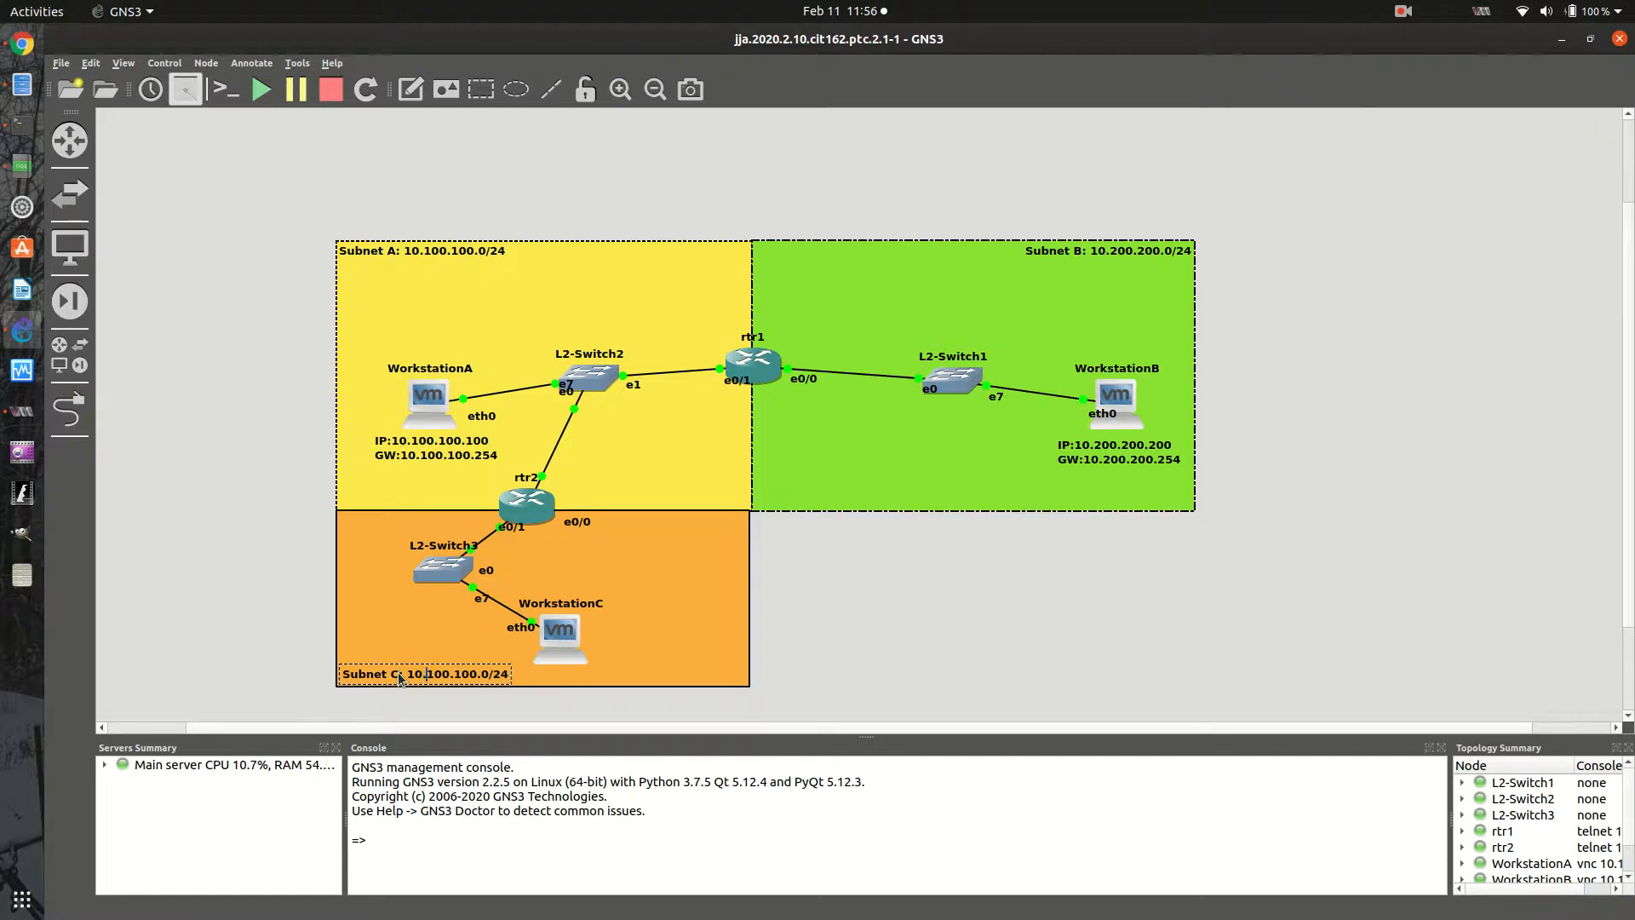
pyautogui.write('50')
pyautogui.write('50')
pyautogui.press('BackSpace')
pyautogui.press('Delete')
pyautogui.click(300, 619)
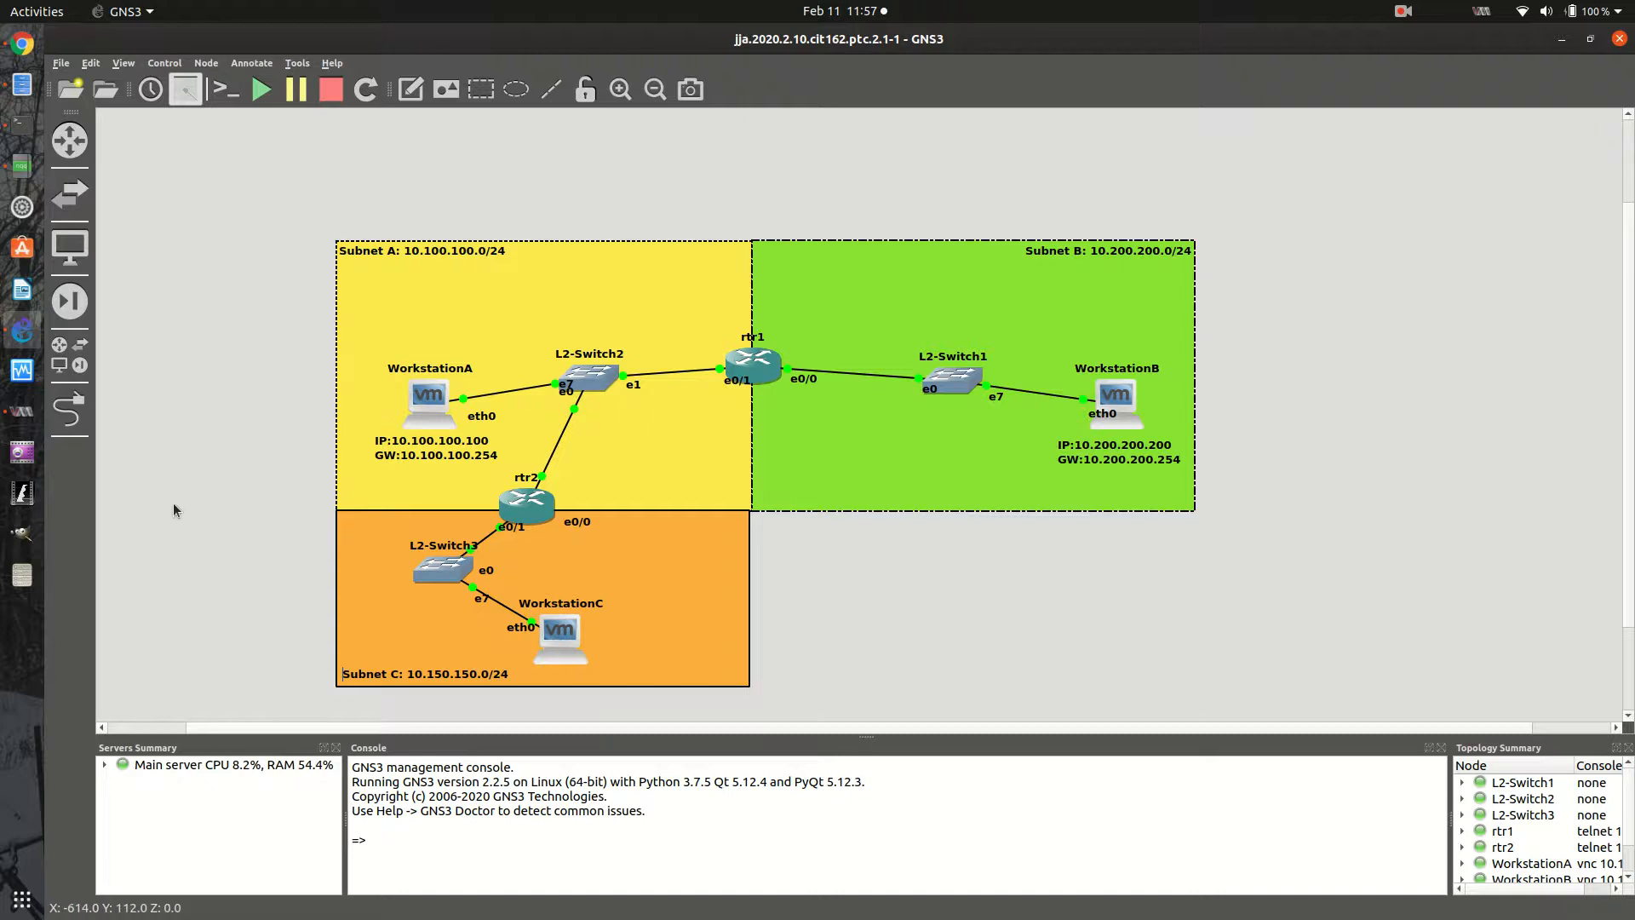
# - Lock the orange Subnet C area together with its label, rtr2, L2-Switch3 and WorkstationC in place
pyautogui.moveTo(199, 496); pyautogui.dragTo(881, 736)
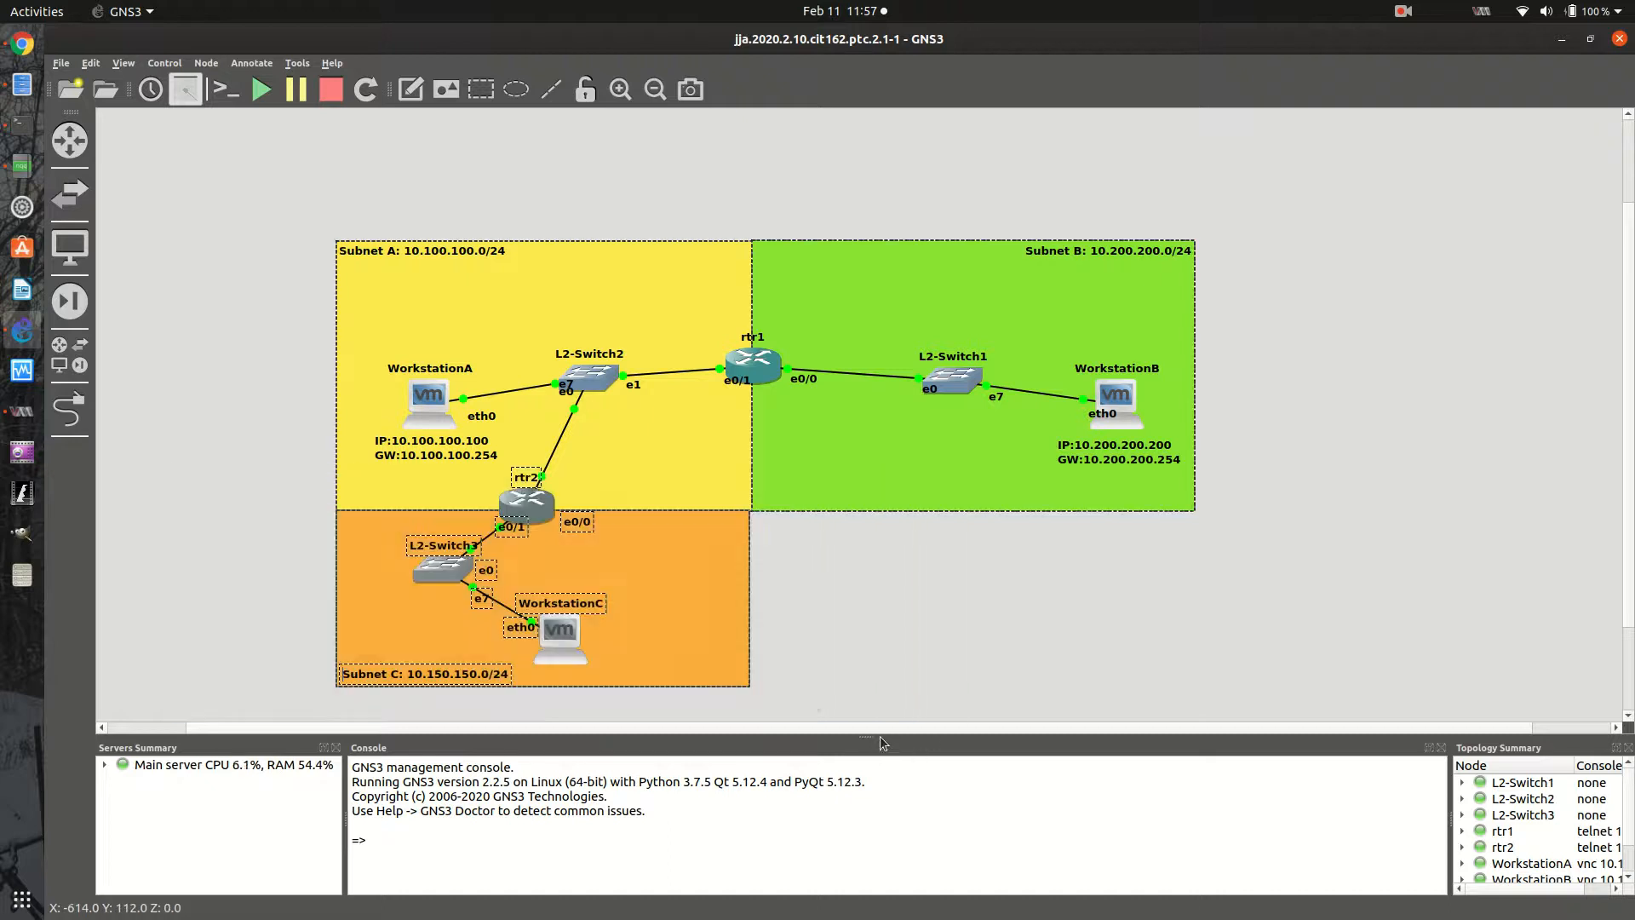
pyautogui.rightClick(555, 640)
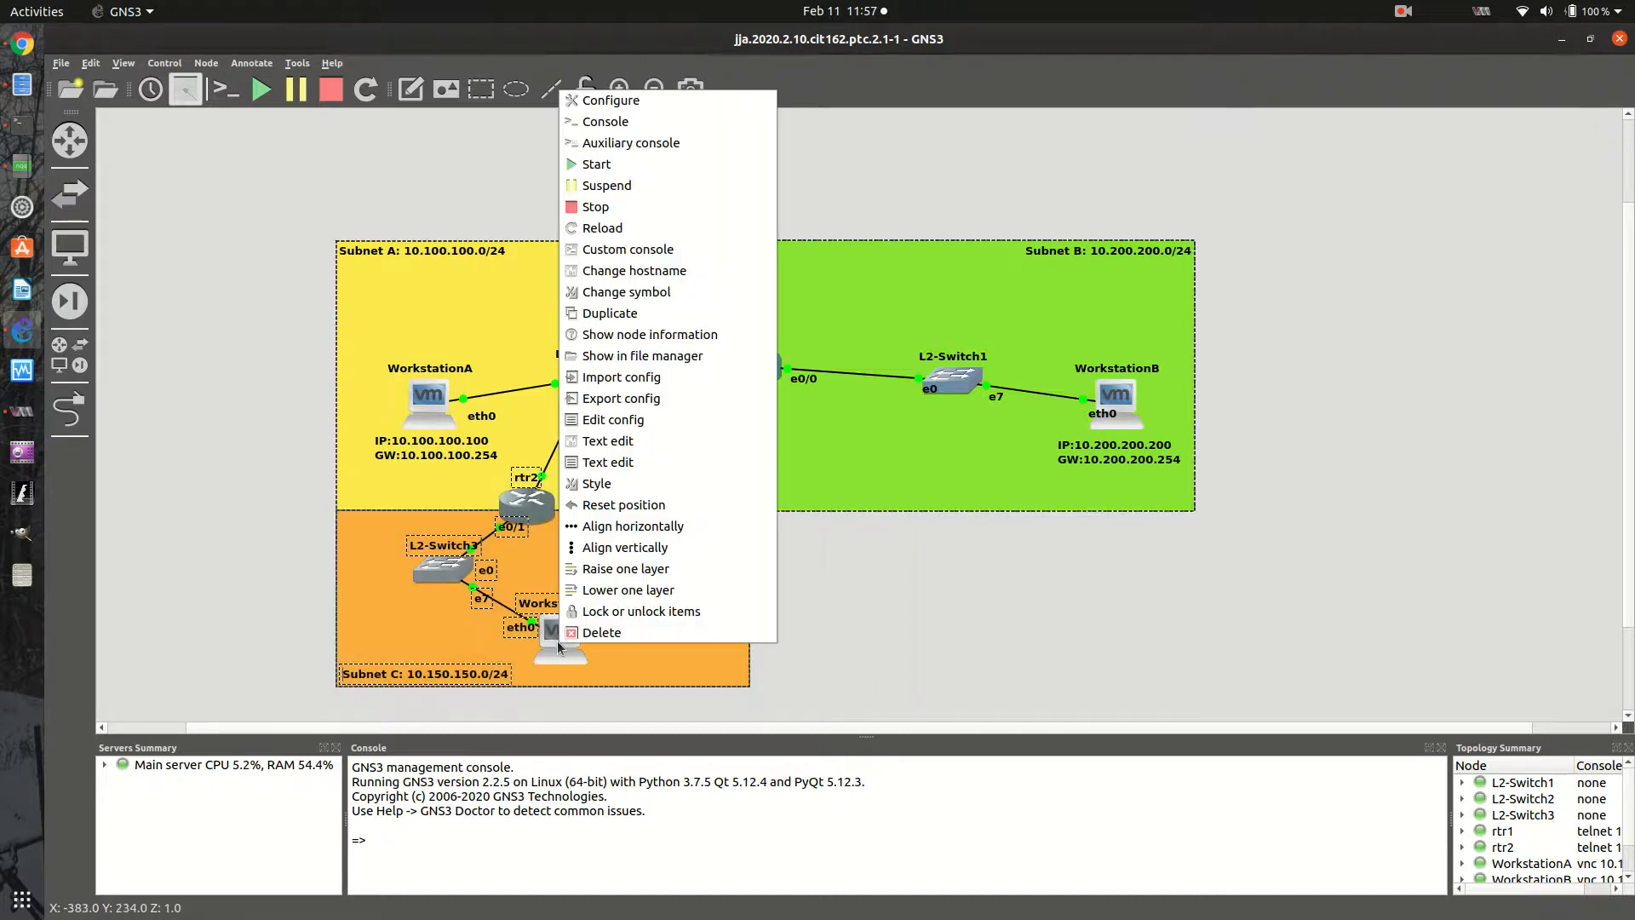
pyautogui.click(623, 610)
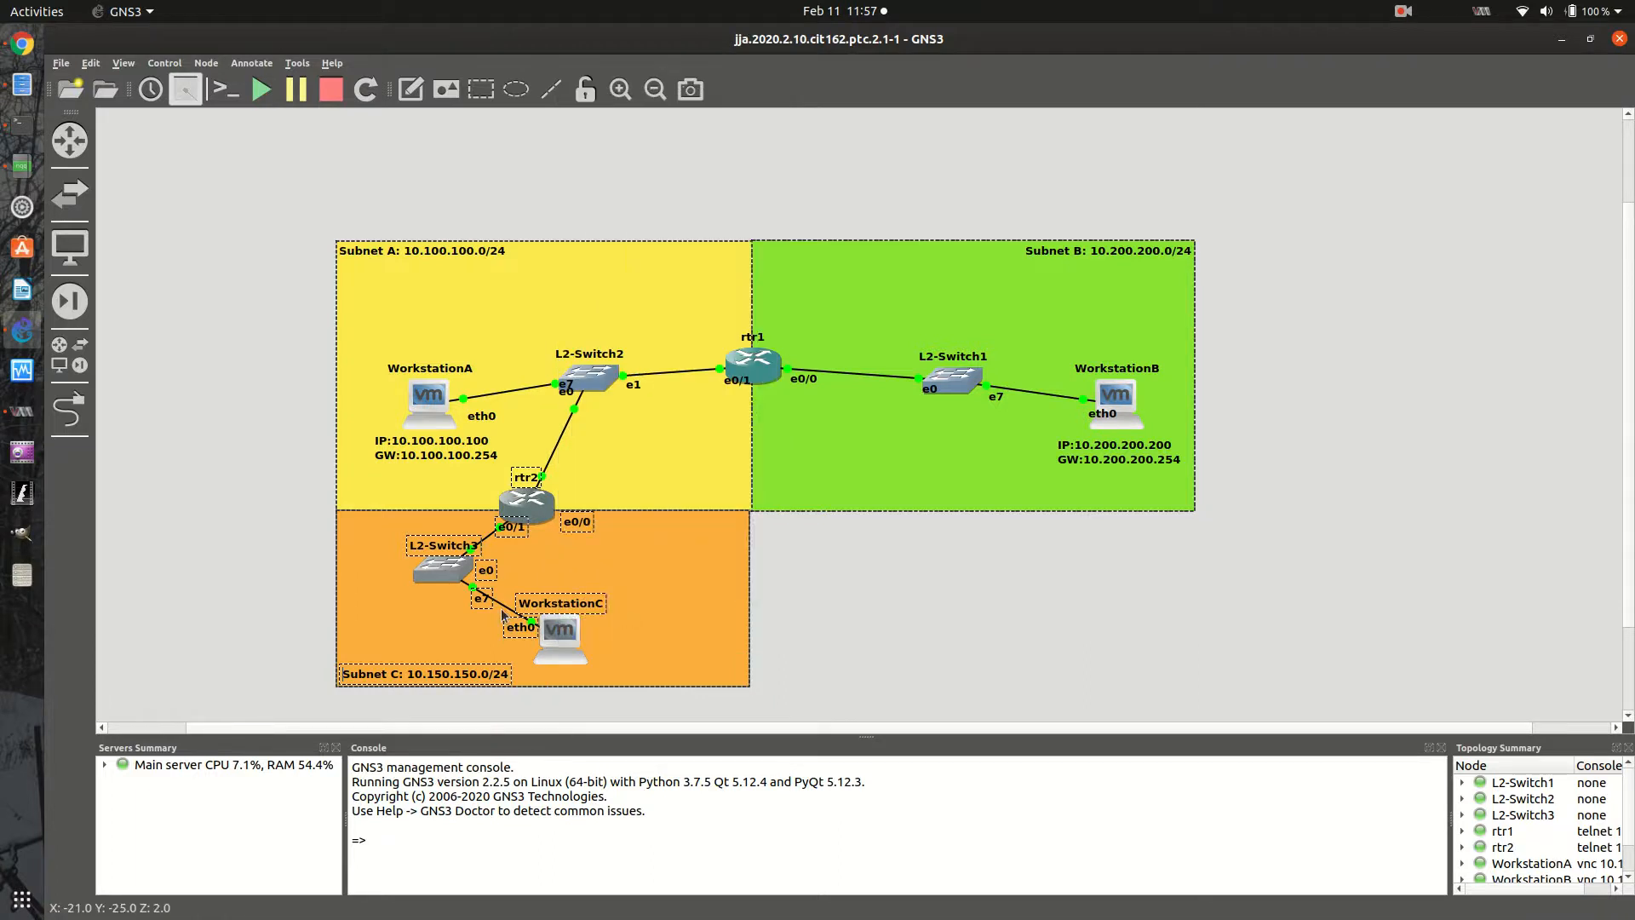
pyautogui.click(321, 587)
pyautogui.click(375, 679)
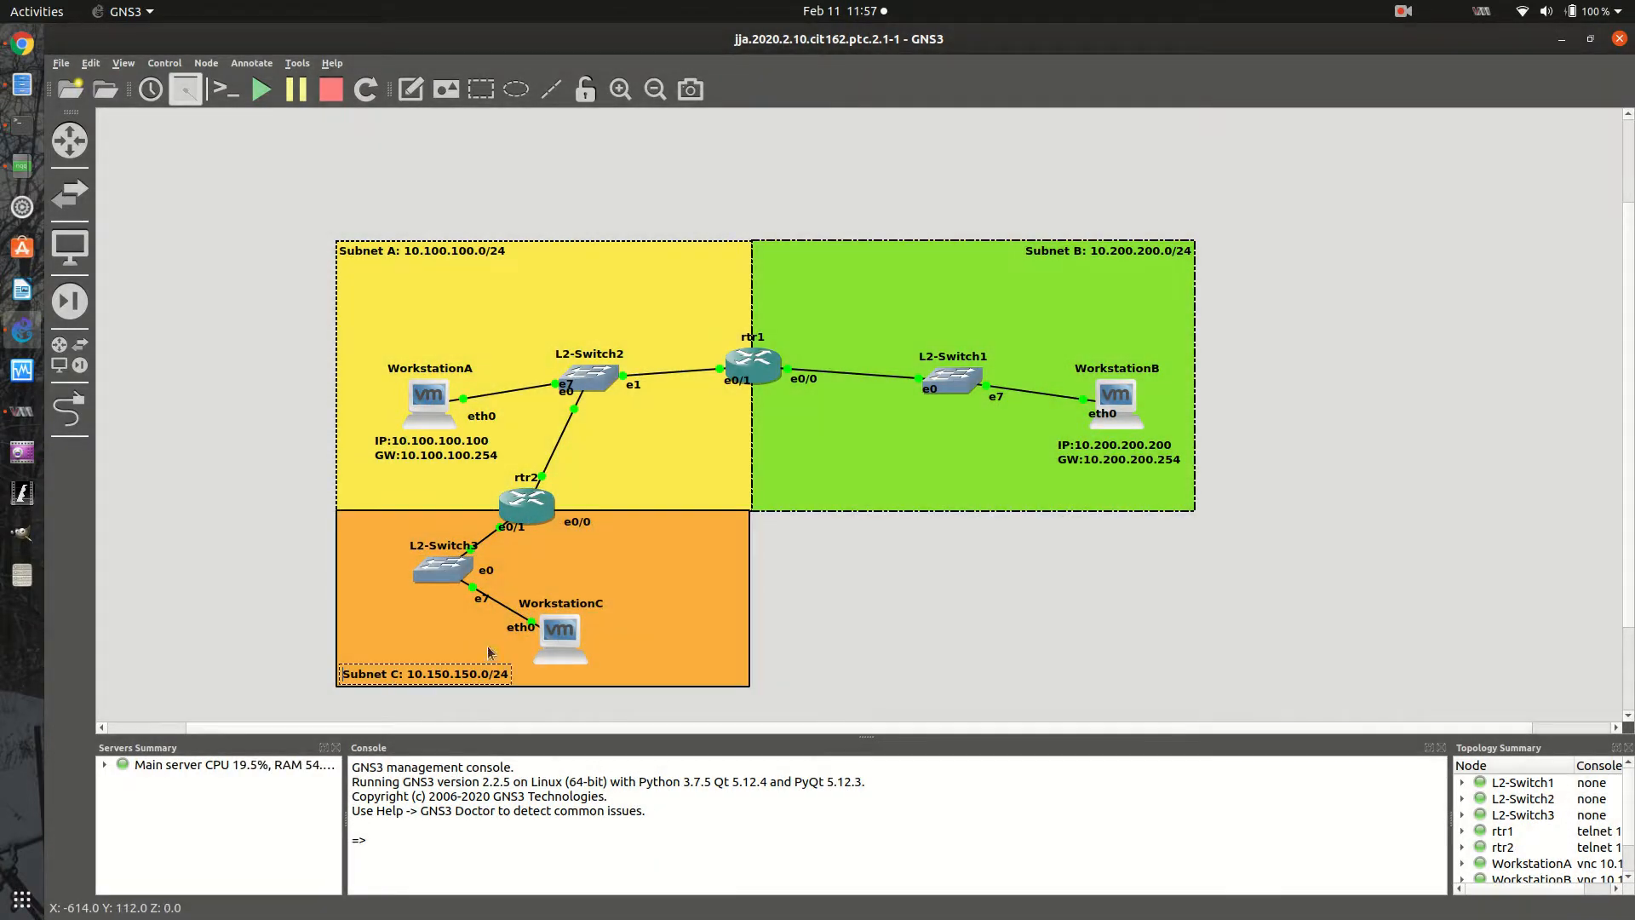
pyautogui.click(460, 522)
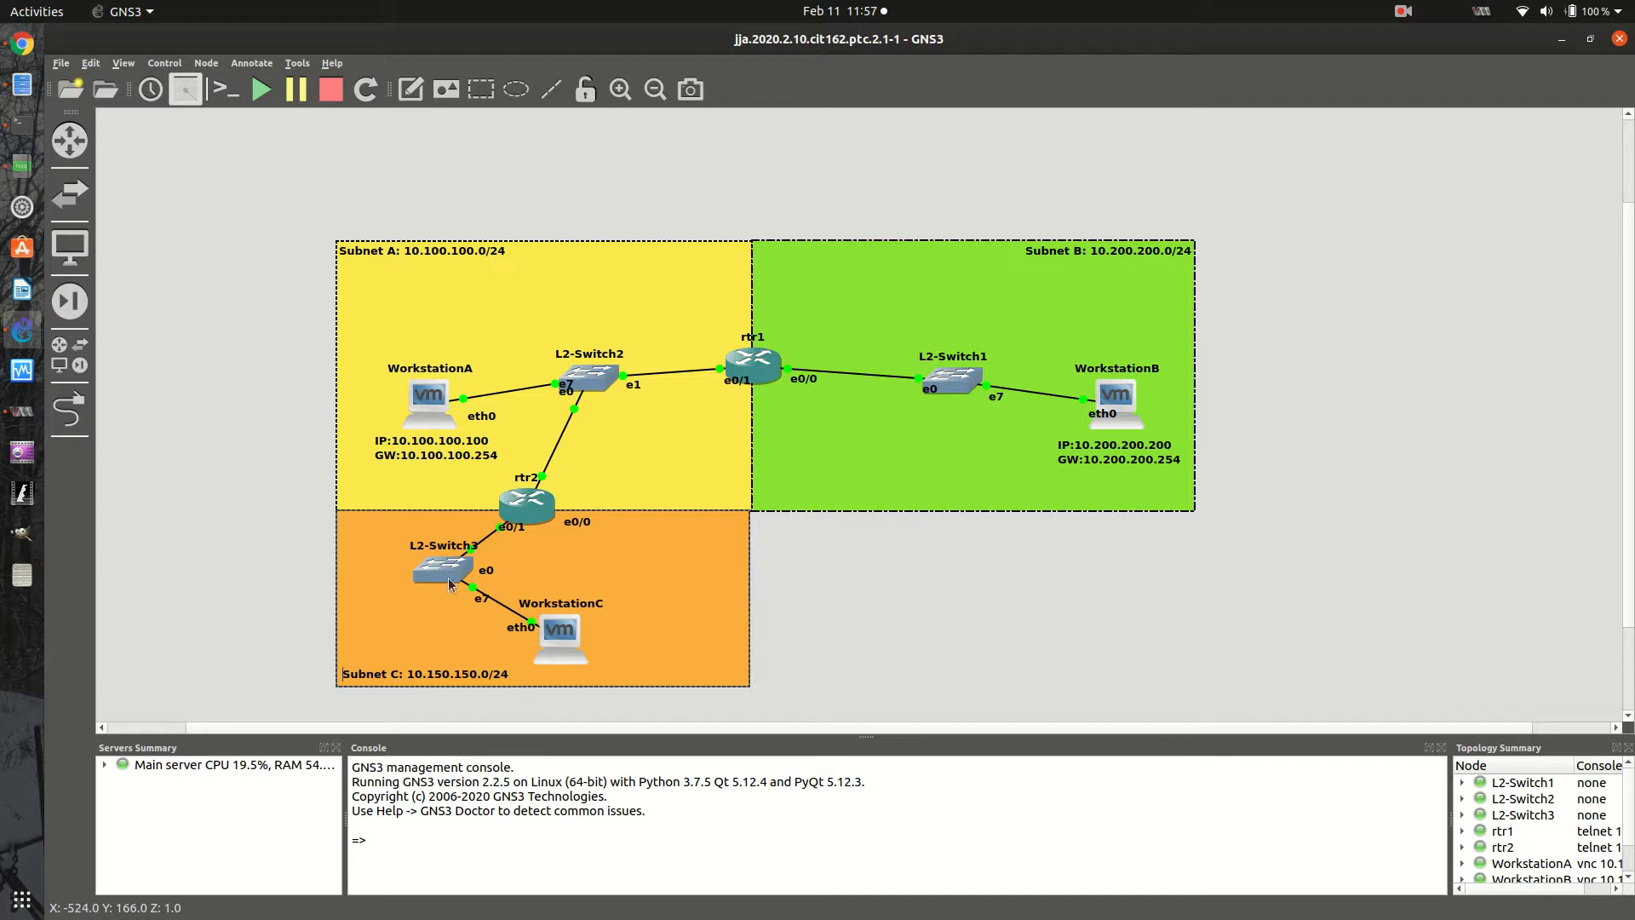
pyautogui.click(512, 526)
pyautogui.click(869, 609)
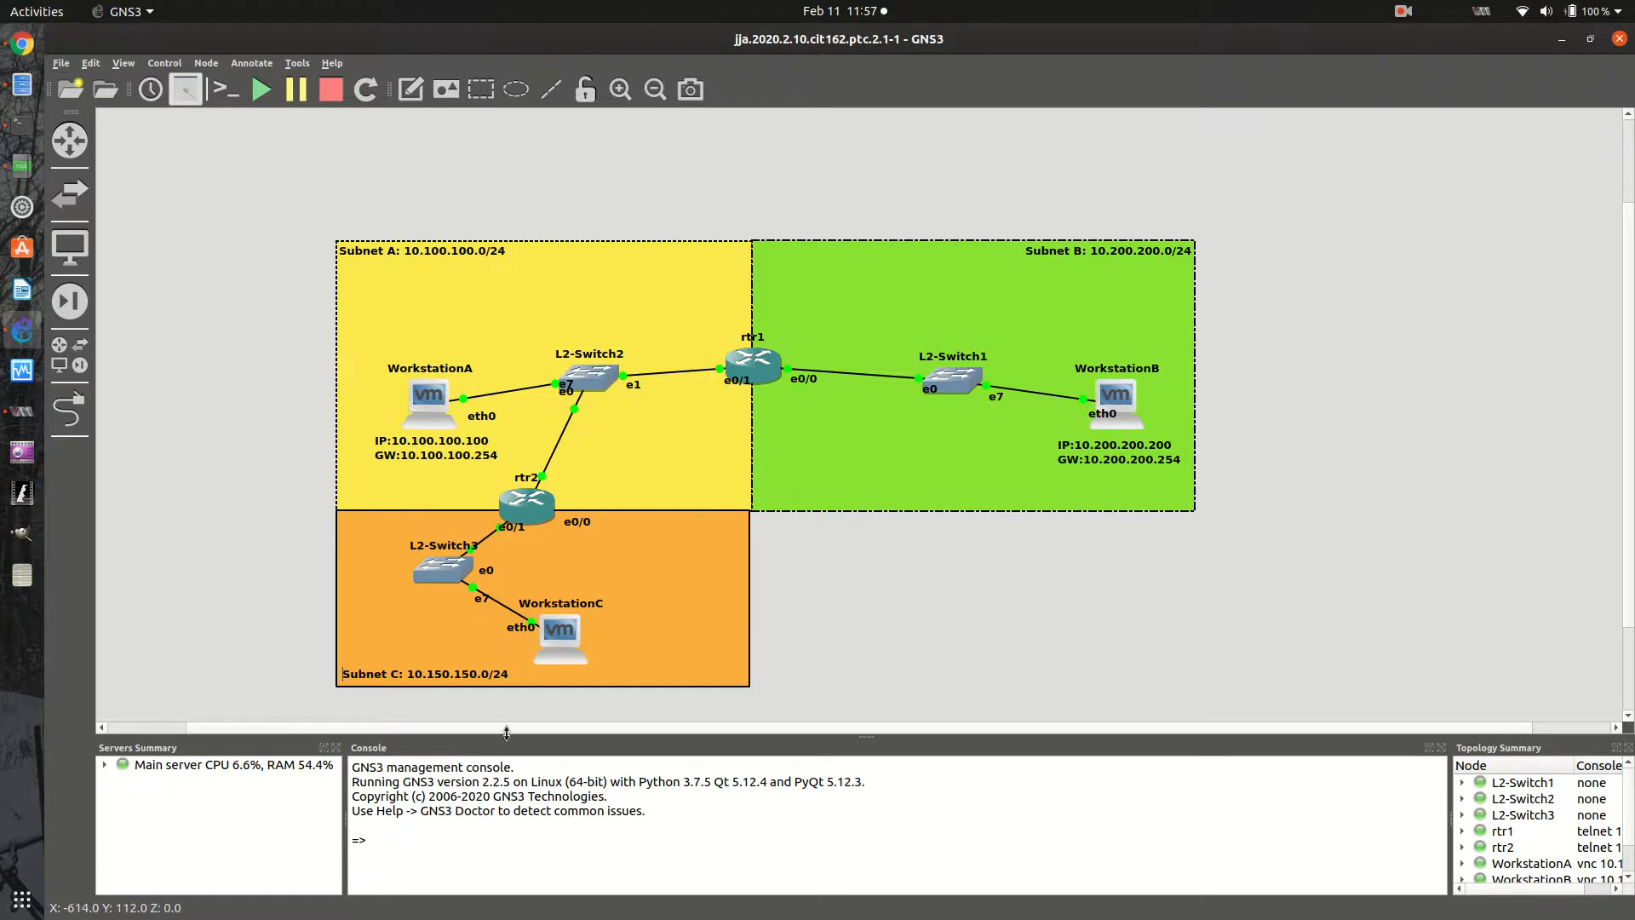
# - Start router rtr1 and open its console at the command prompt
pyautogui.rightClick(761, 366)
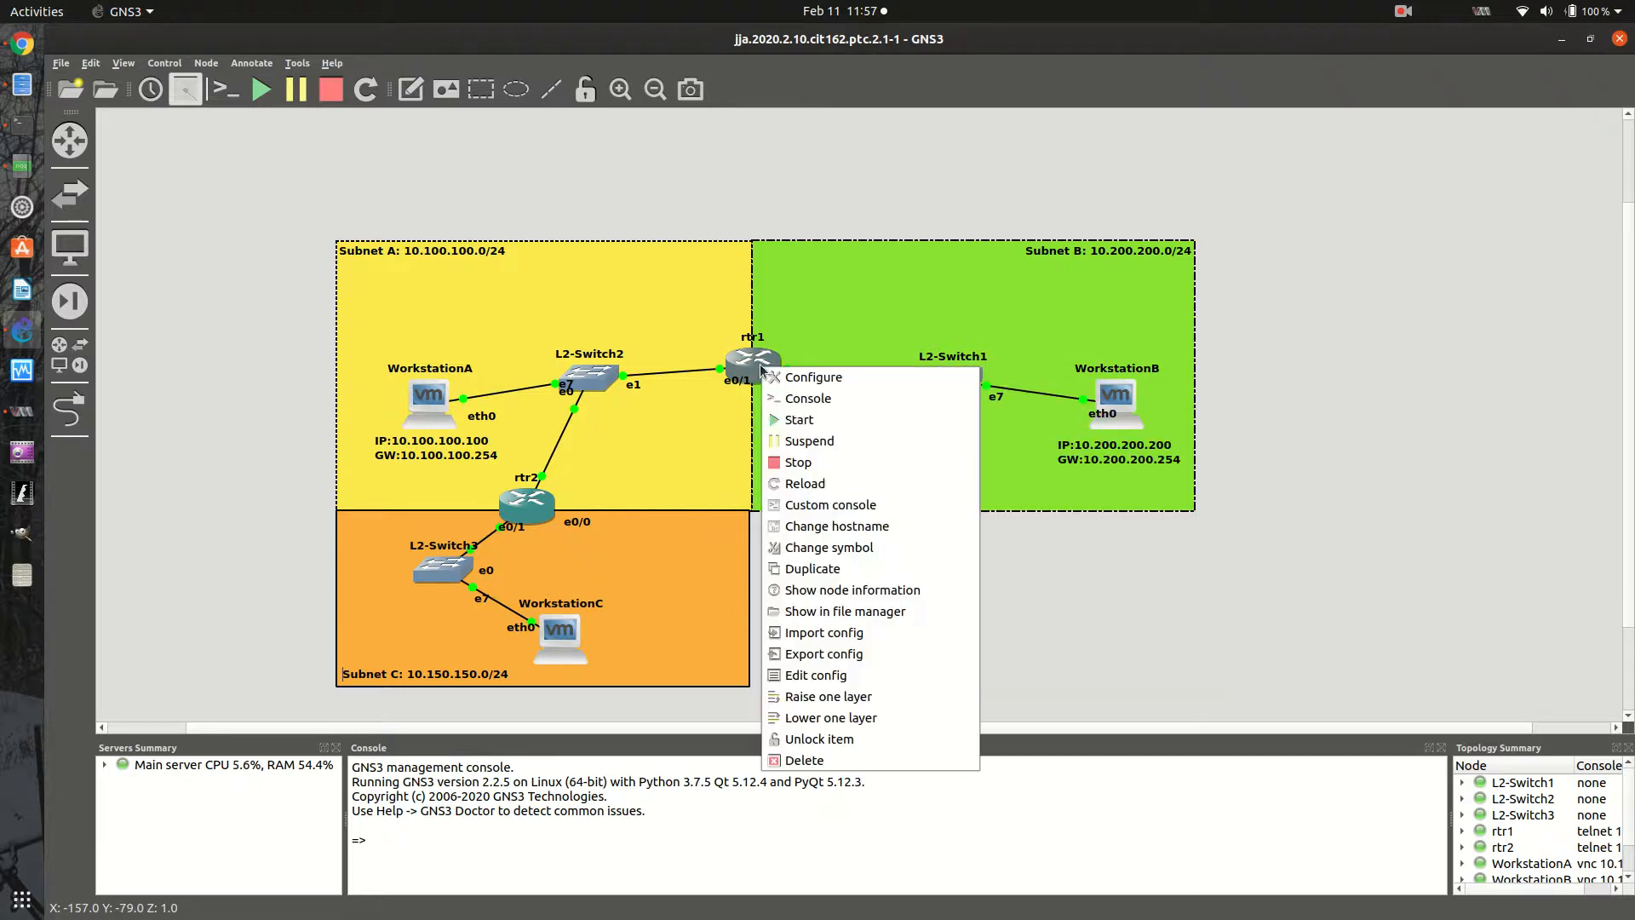
pyautogui.click(789, 419)
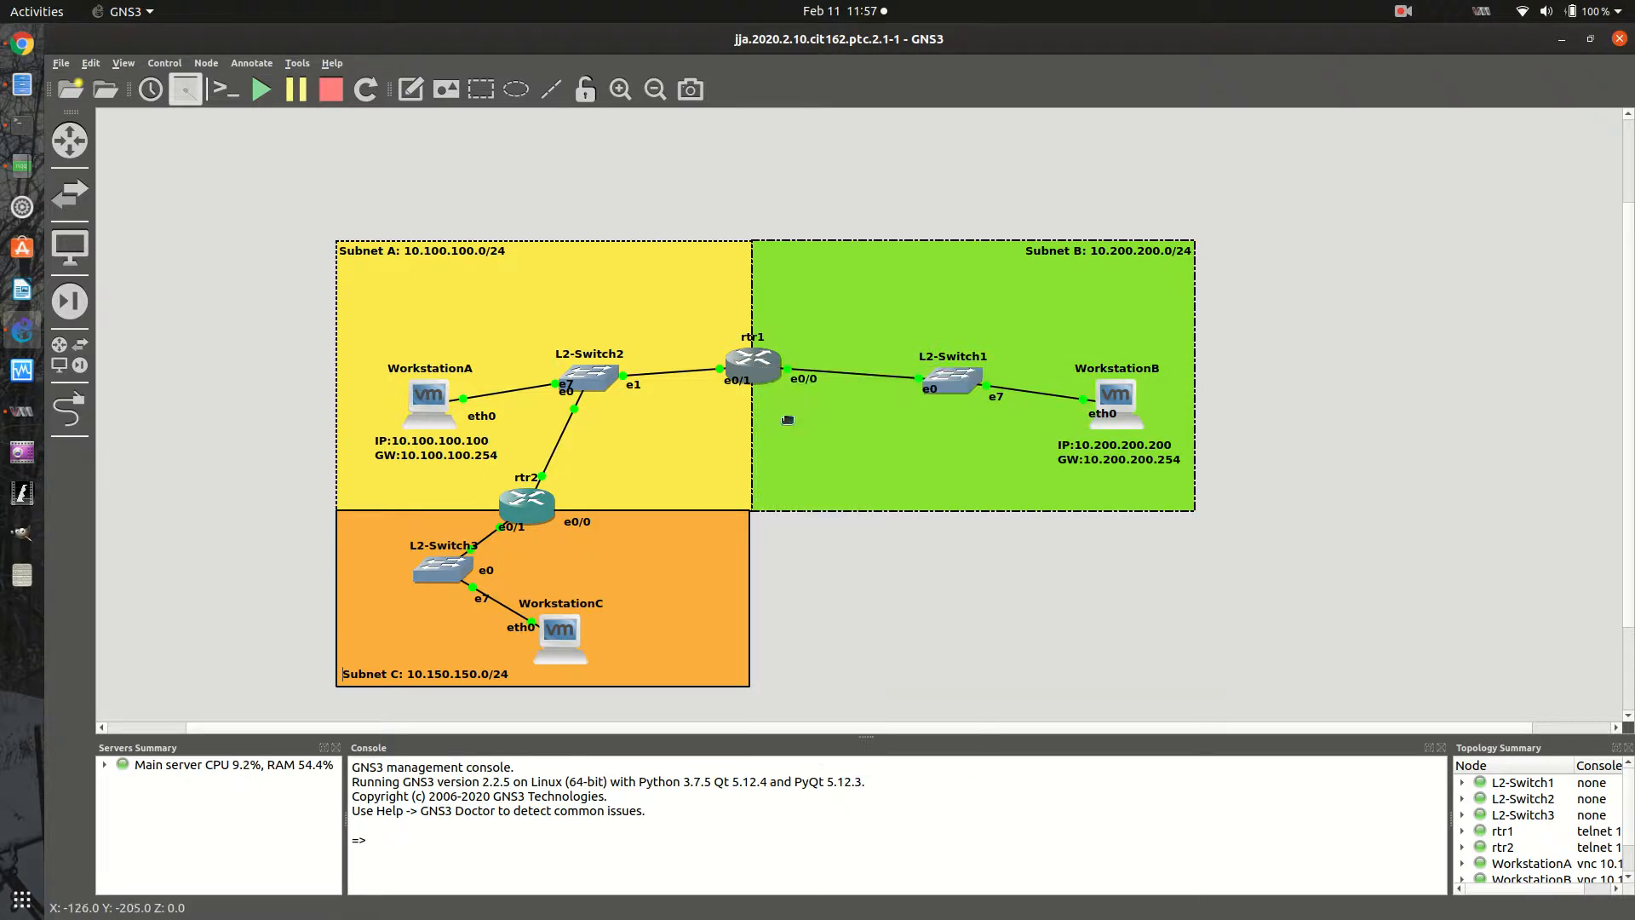
pyautogui.rightClick(754, 372)
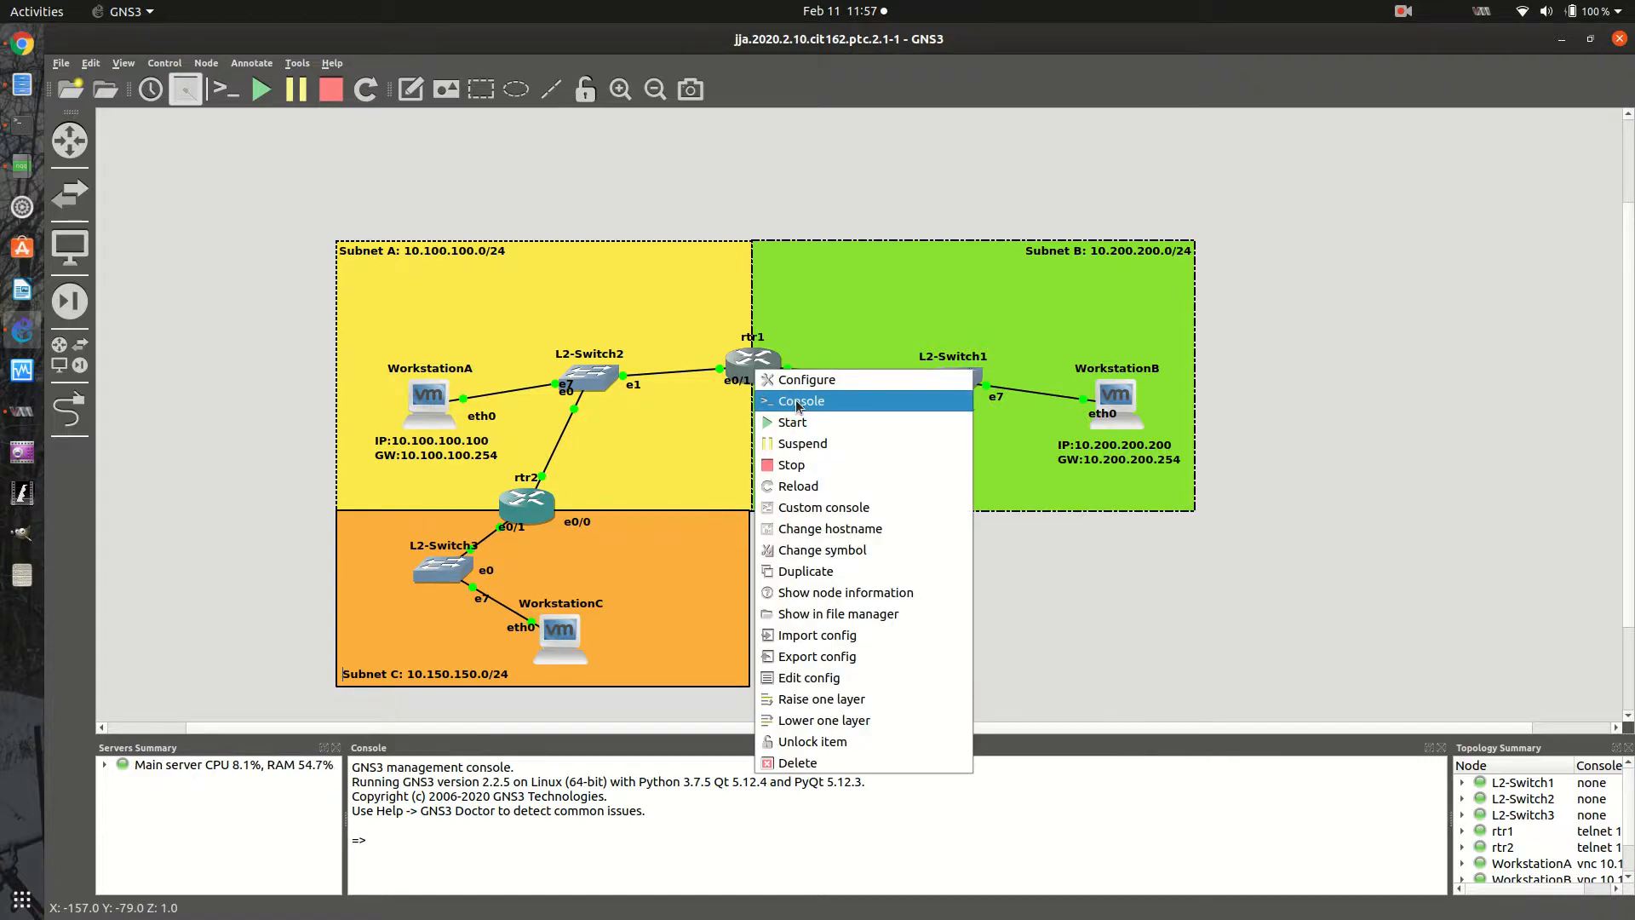
pyautogui.click(789, 398)
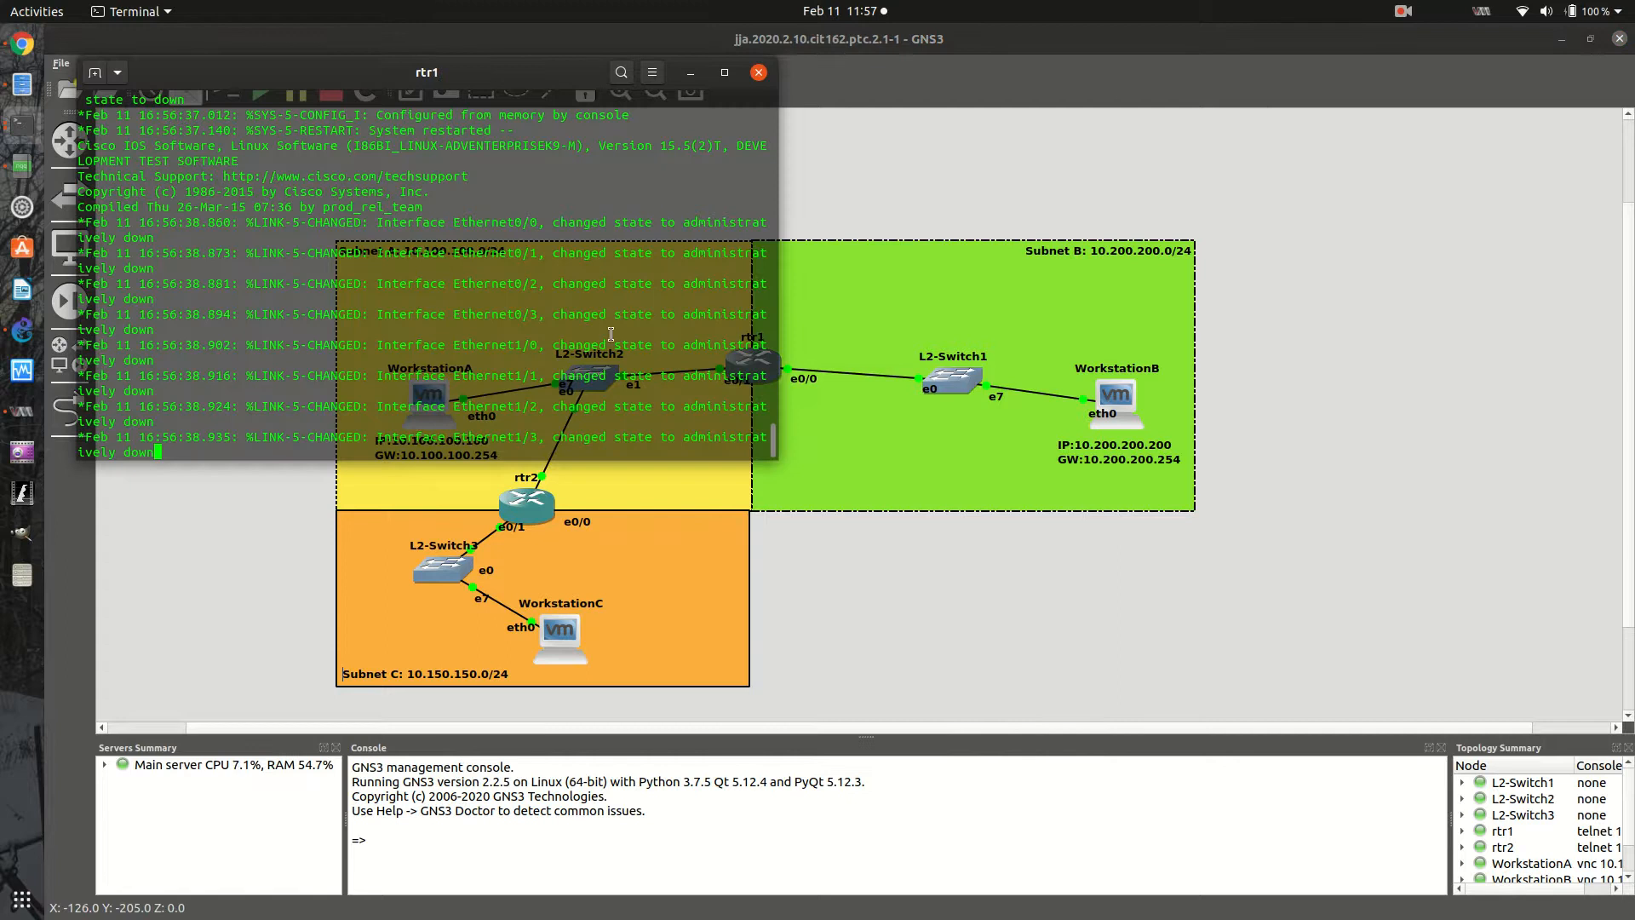
pyautogui.press('Return')
pyautogui.press('Return')
pyautogui.press('Return')
pyautogui.press('Return')
pyautogui.press('Return')
pyautogui.press('Return')
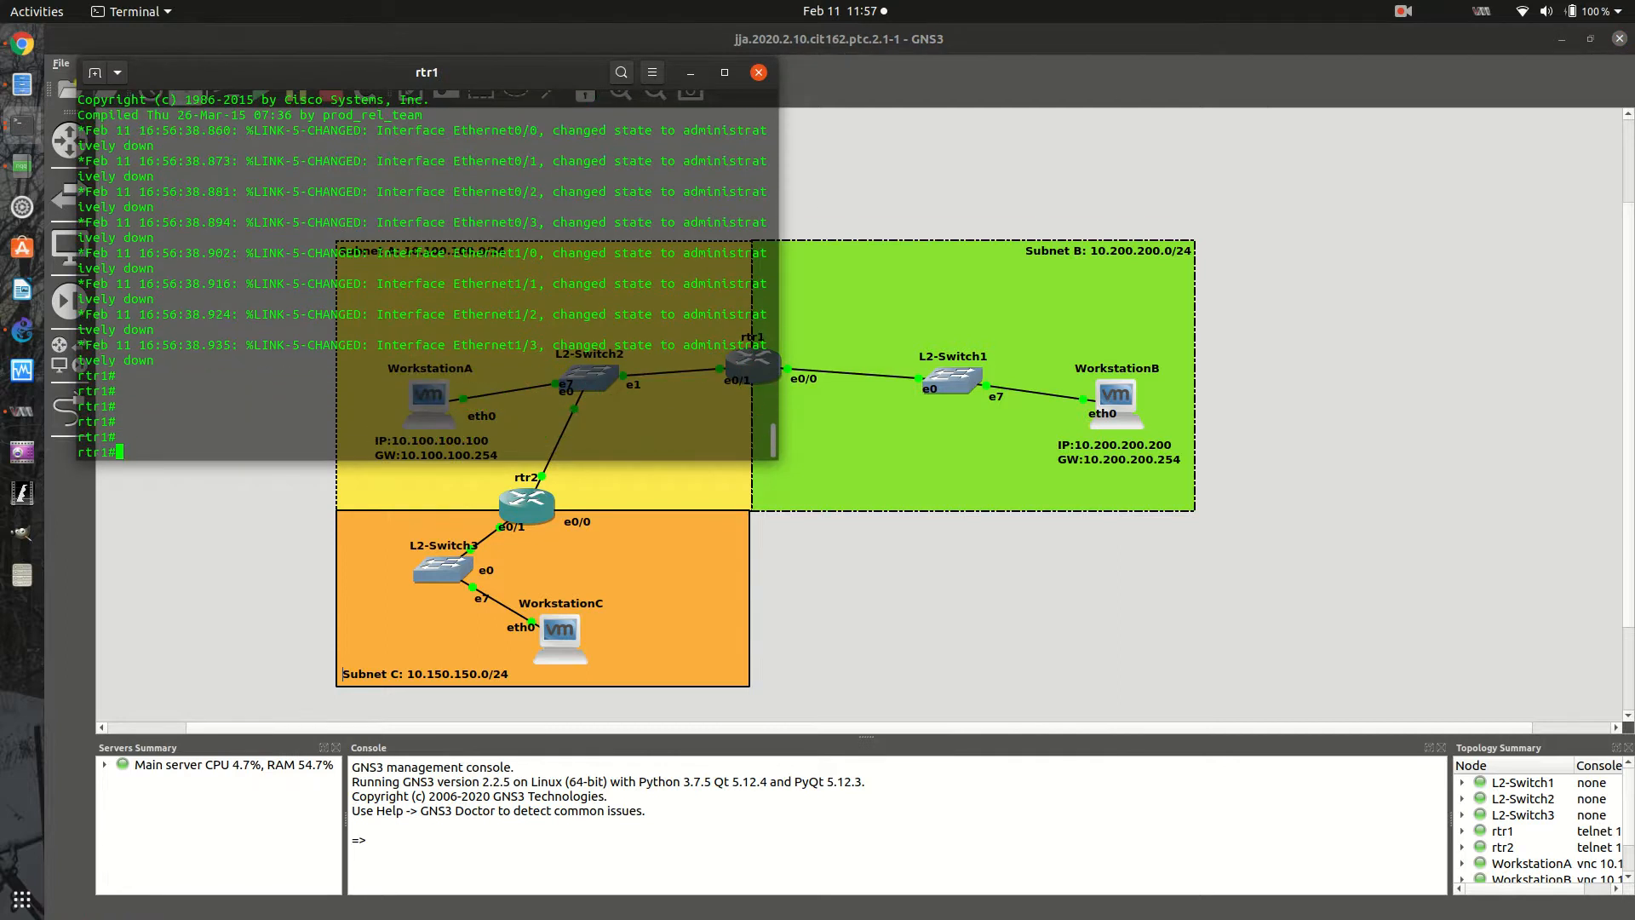
# - Examine the Ethernet interface settings in rtr1's running configuration
pyautogui.write('sh run')
pyautogui.press('Return')
pyautogui.press('space')
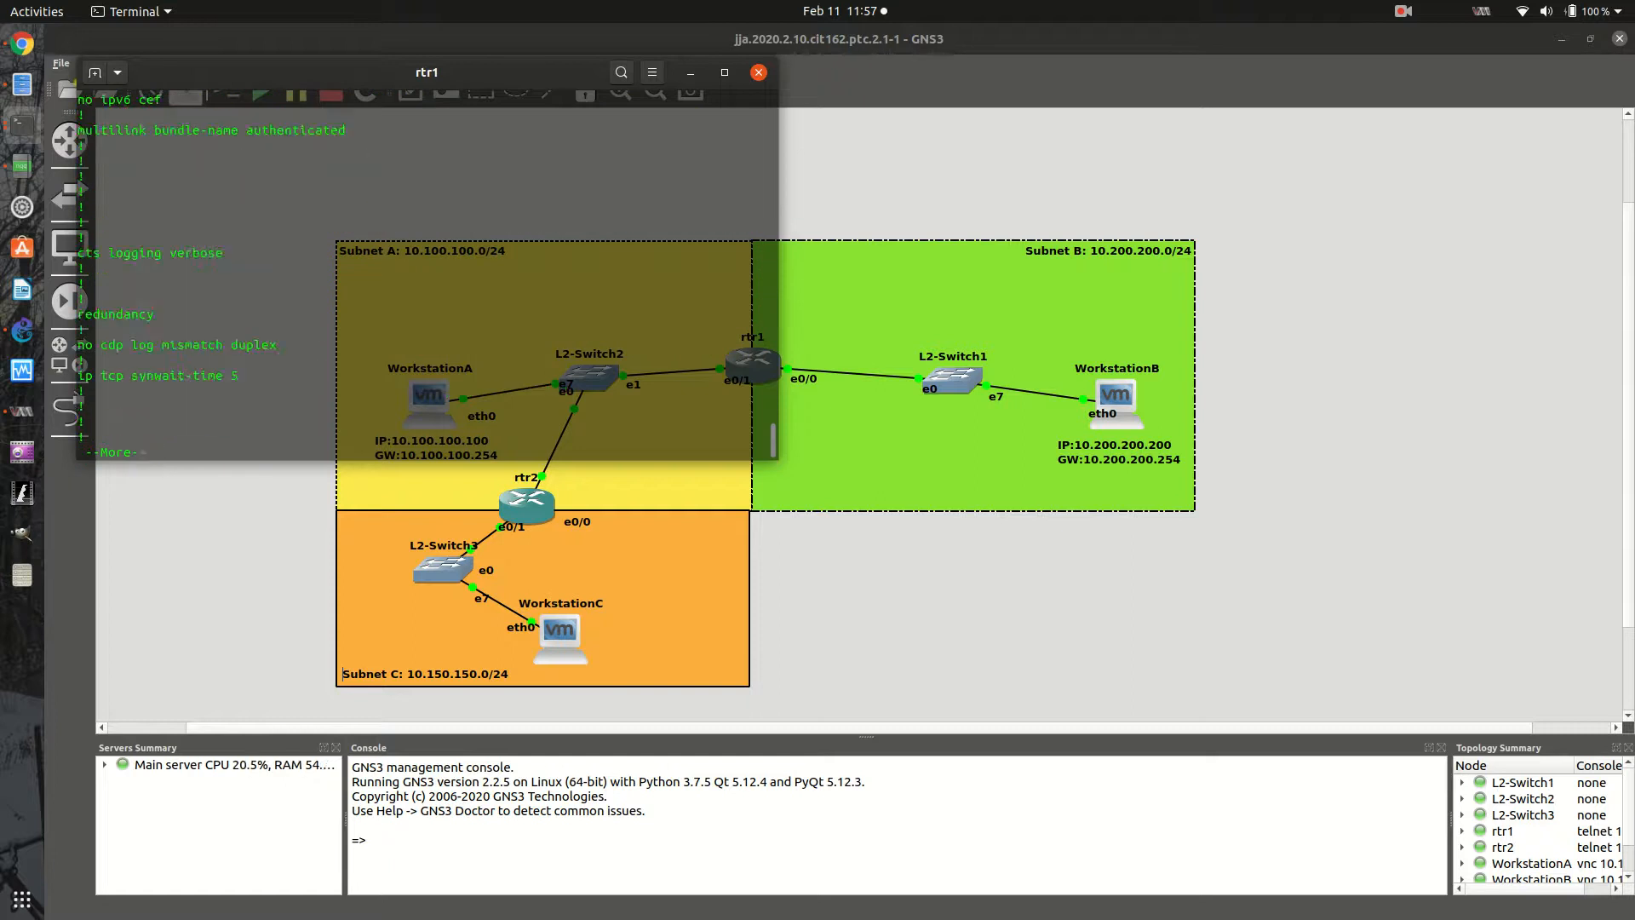
pyautogui.press('space')
pyautogui.write('q')
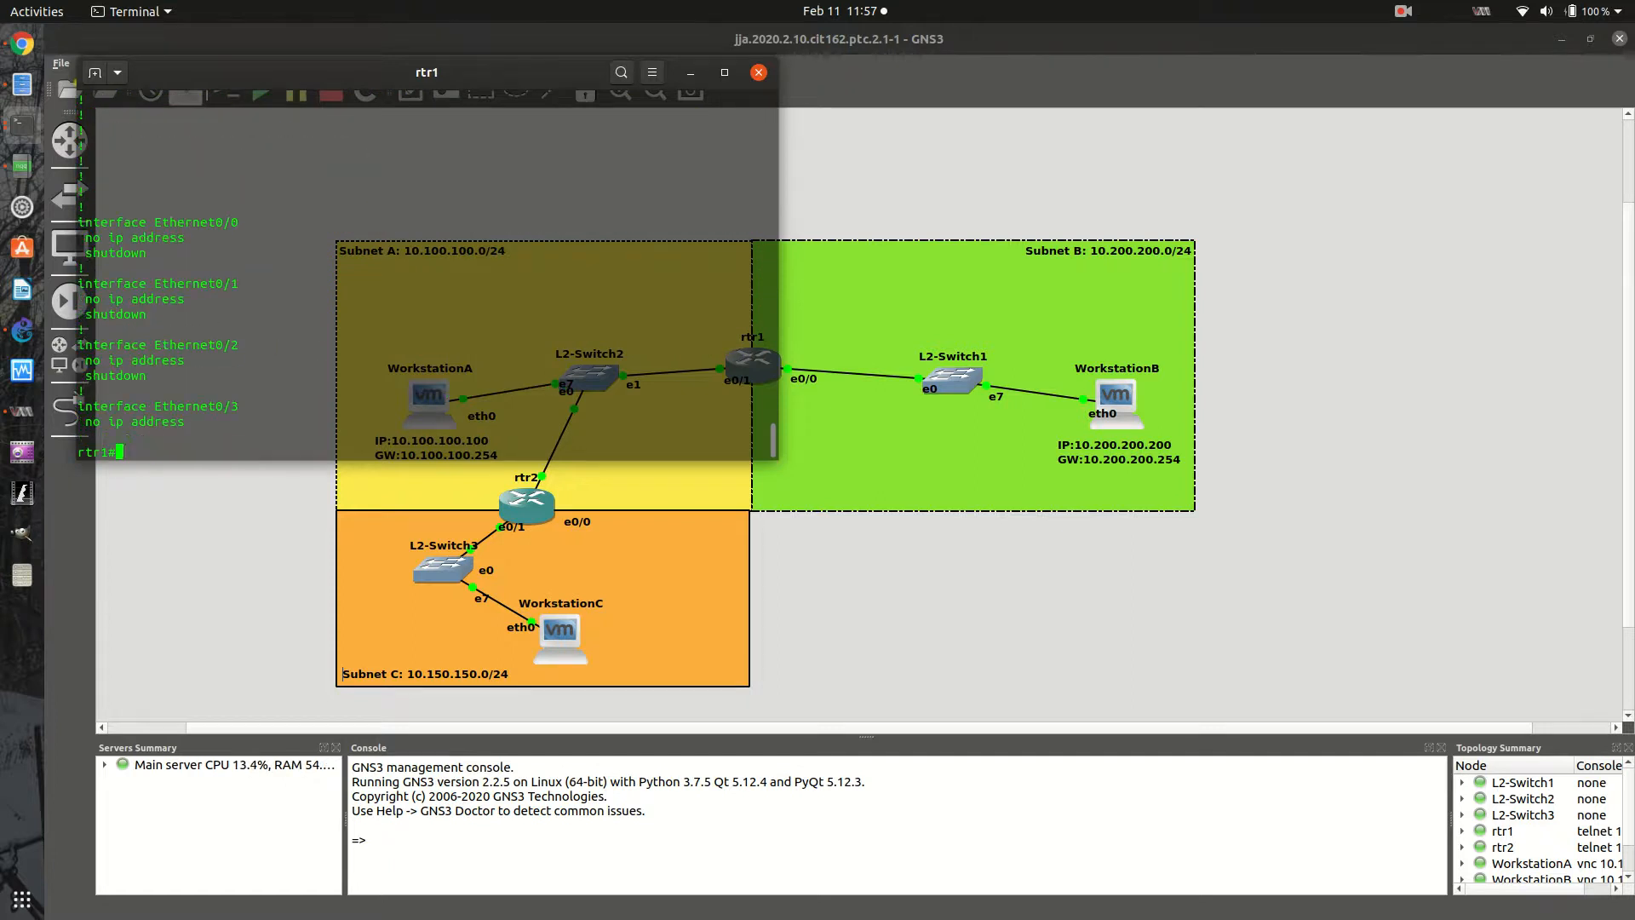
pyautogui.write('config t')
# - Configure rtr1's interface e0/0 with IP address 10.200.200.254 and mask 255.255.255.0, and enable it
pyautogui.press('Return')
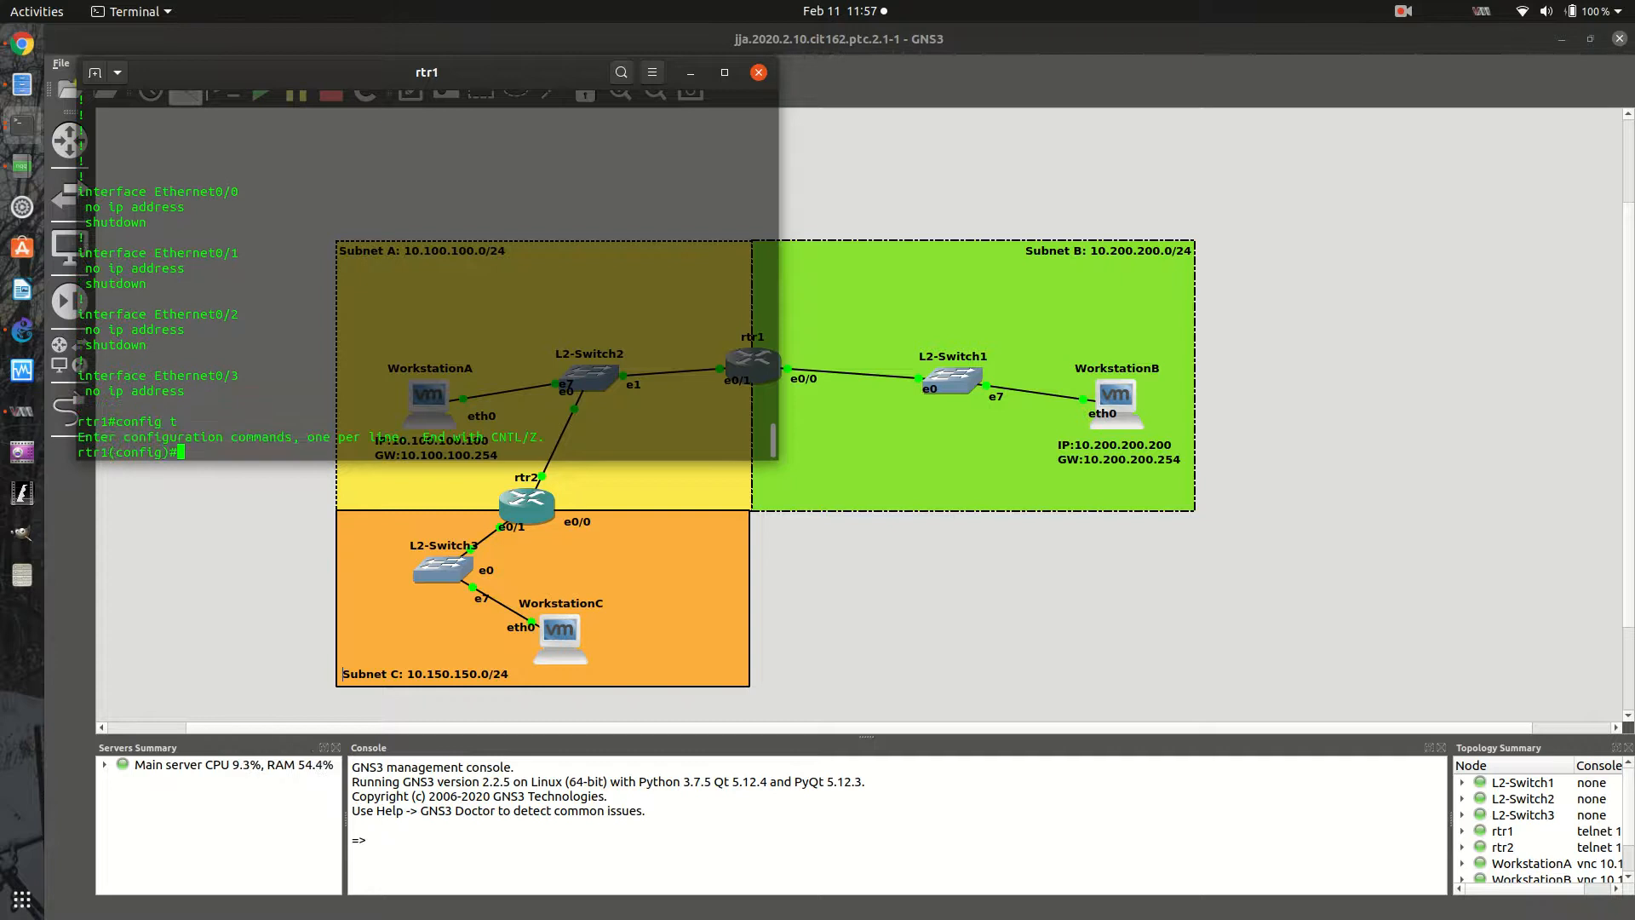
pyautogui.write('int ')
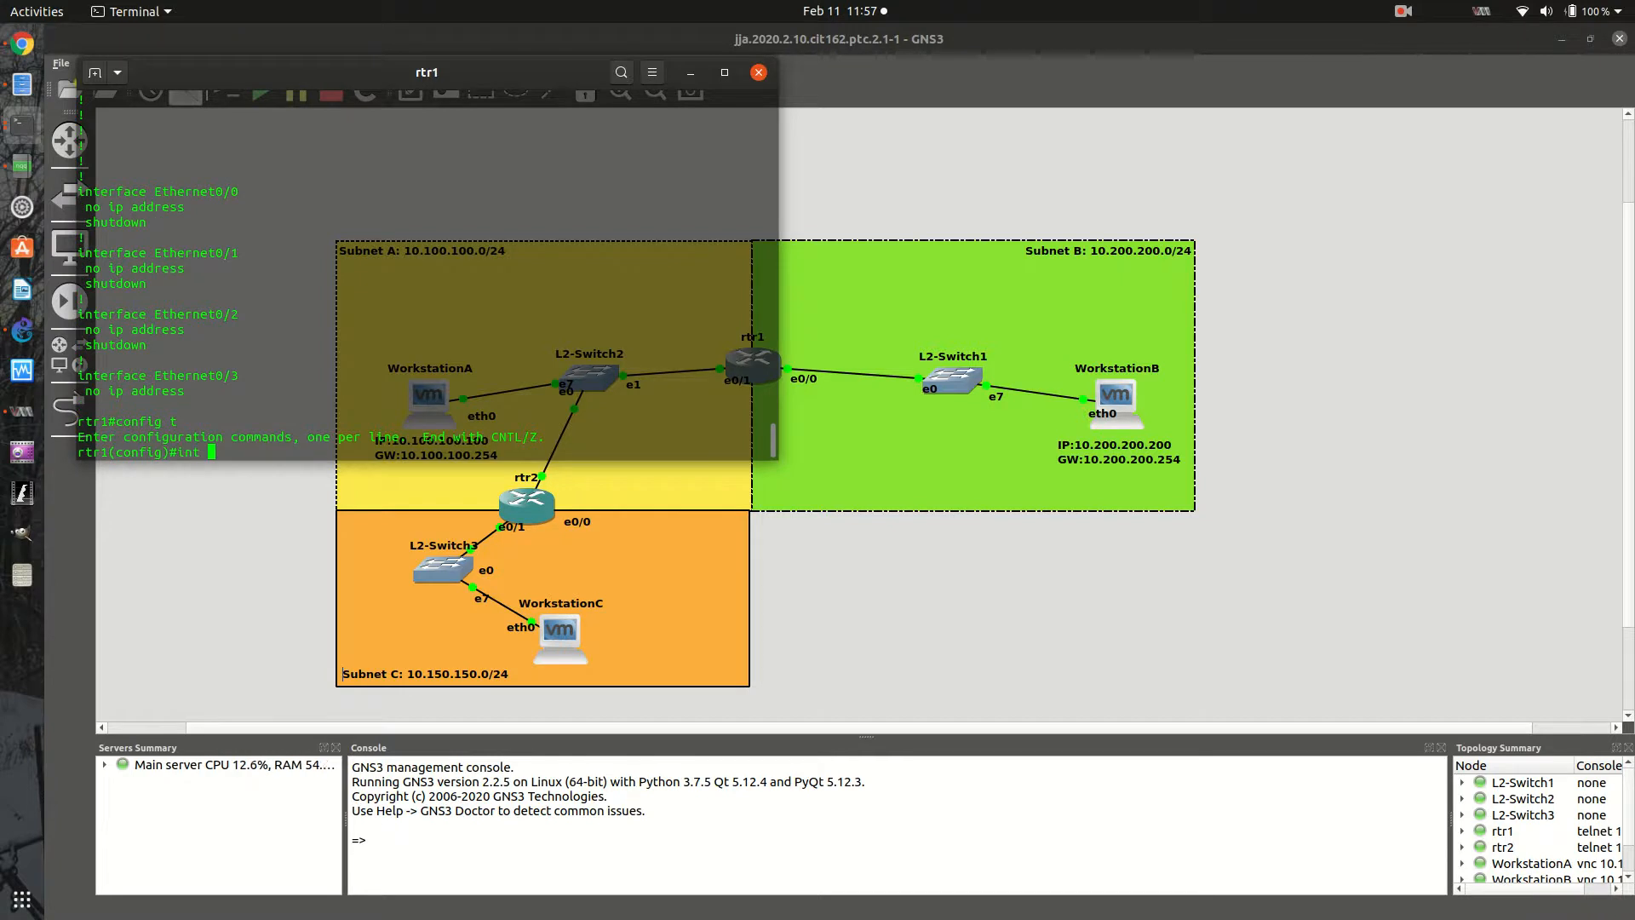
pyautogui.write('e0/0')
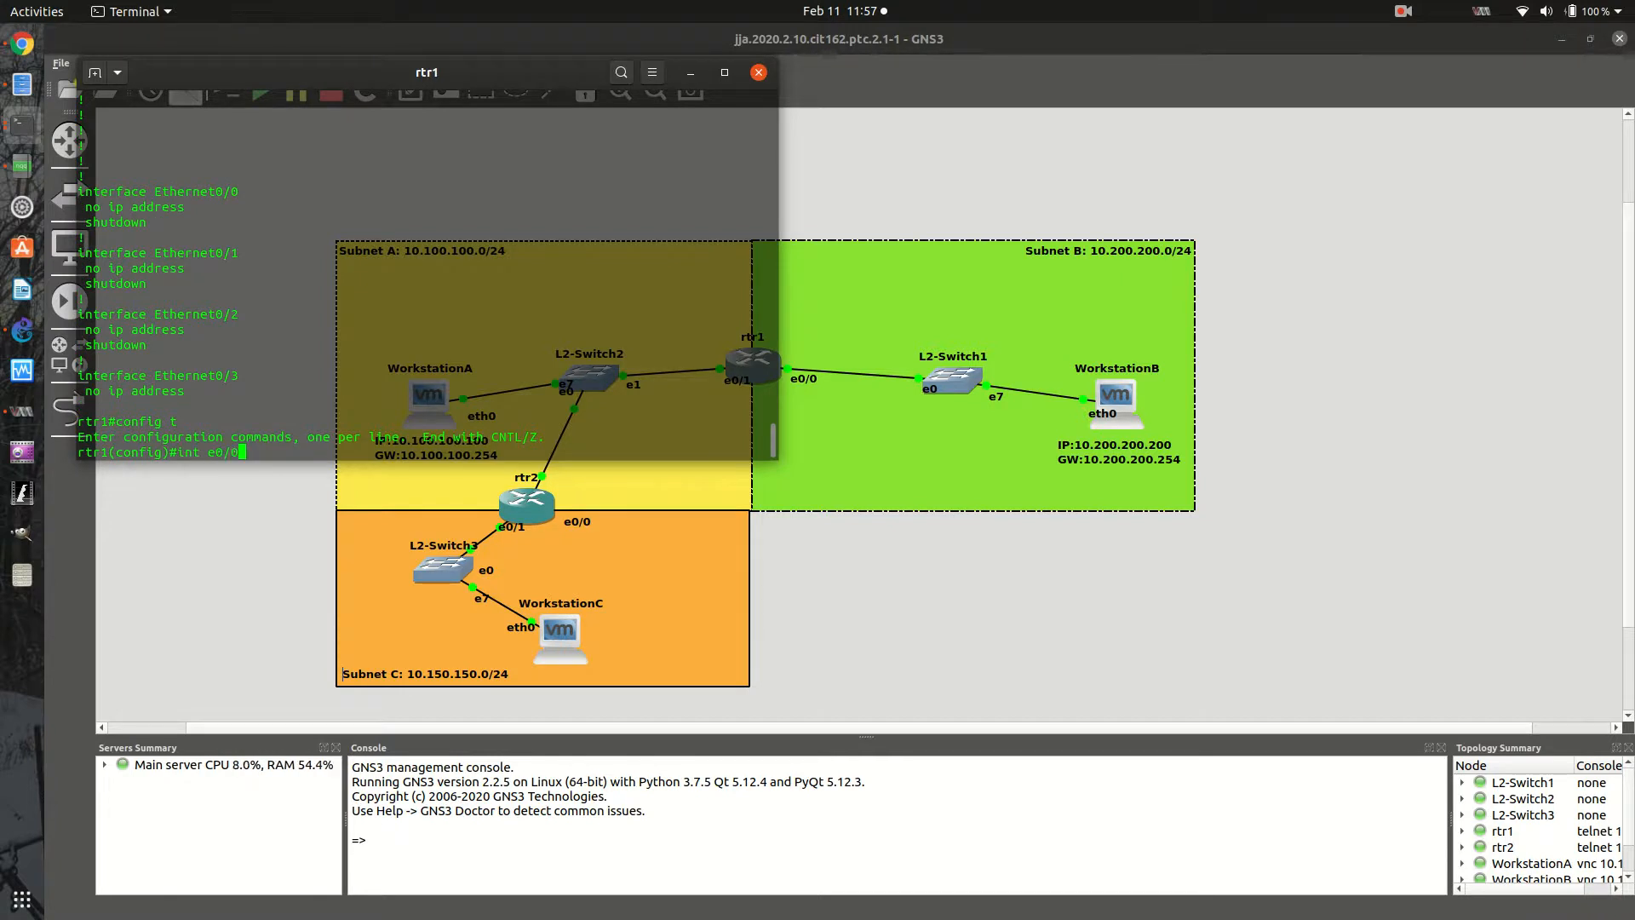
pyautogui.press('Return')
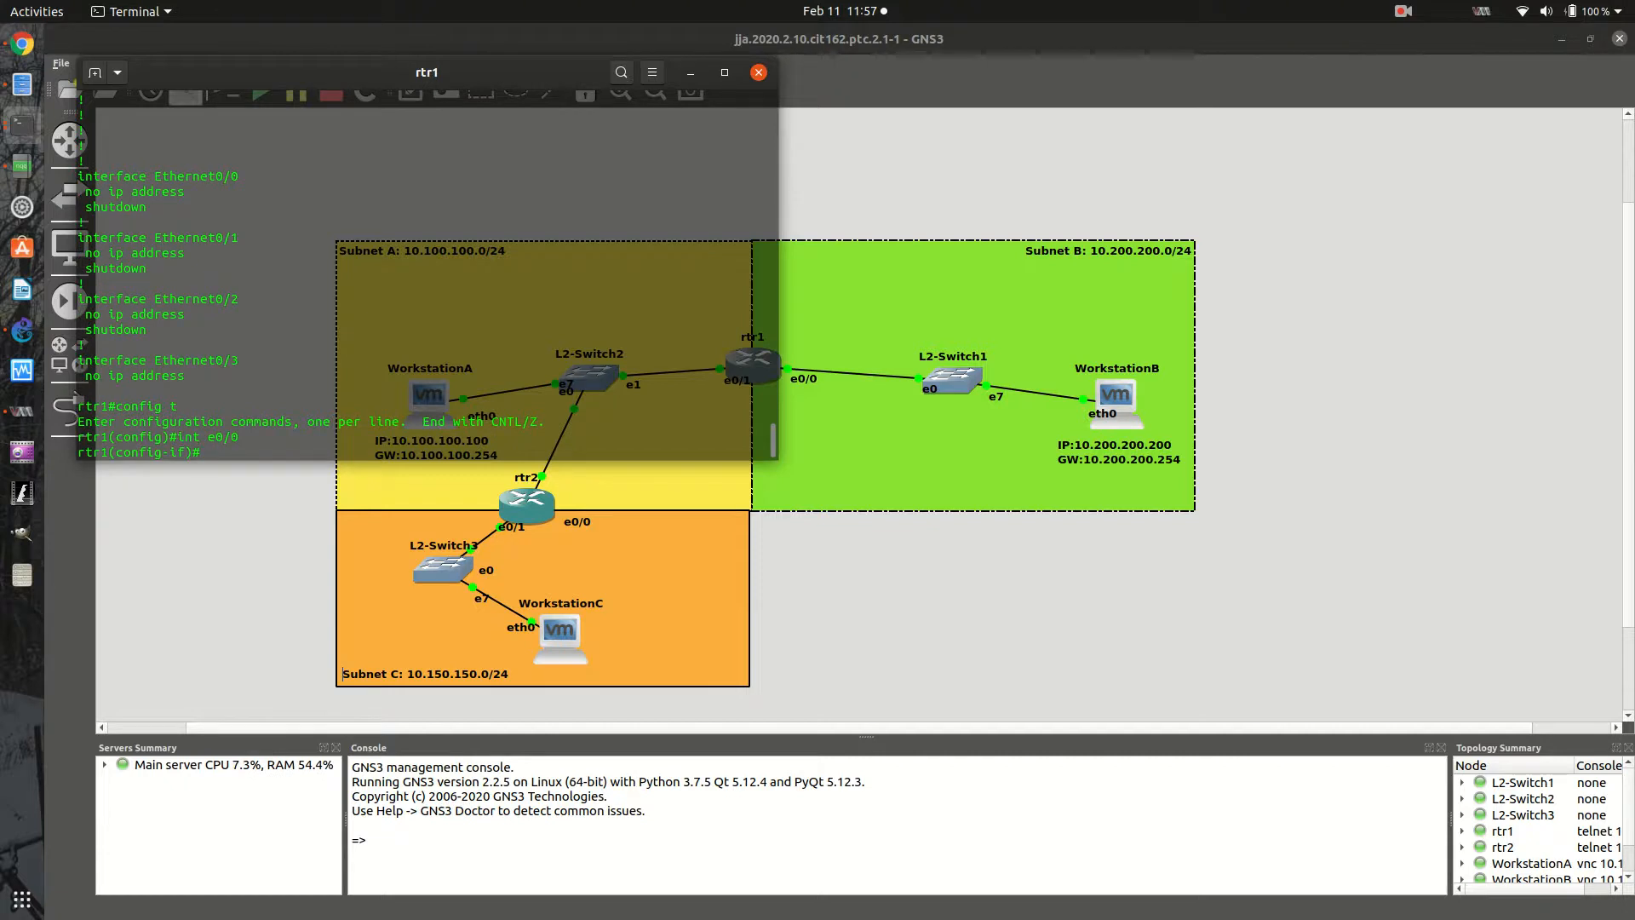
pyautogui.write('ip add 10.200.200.254 255.255.255.0')
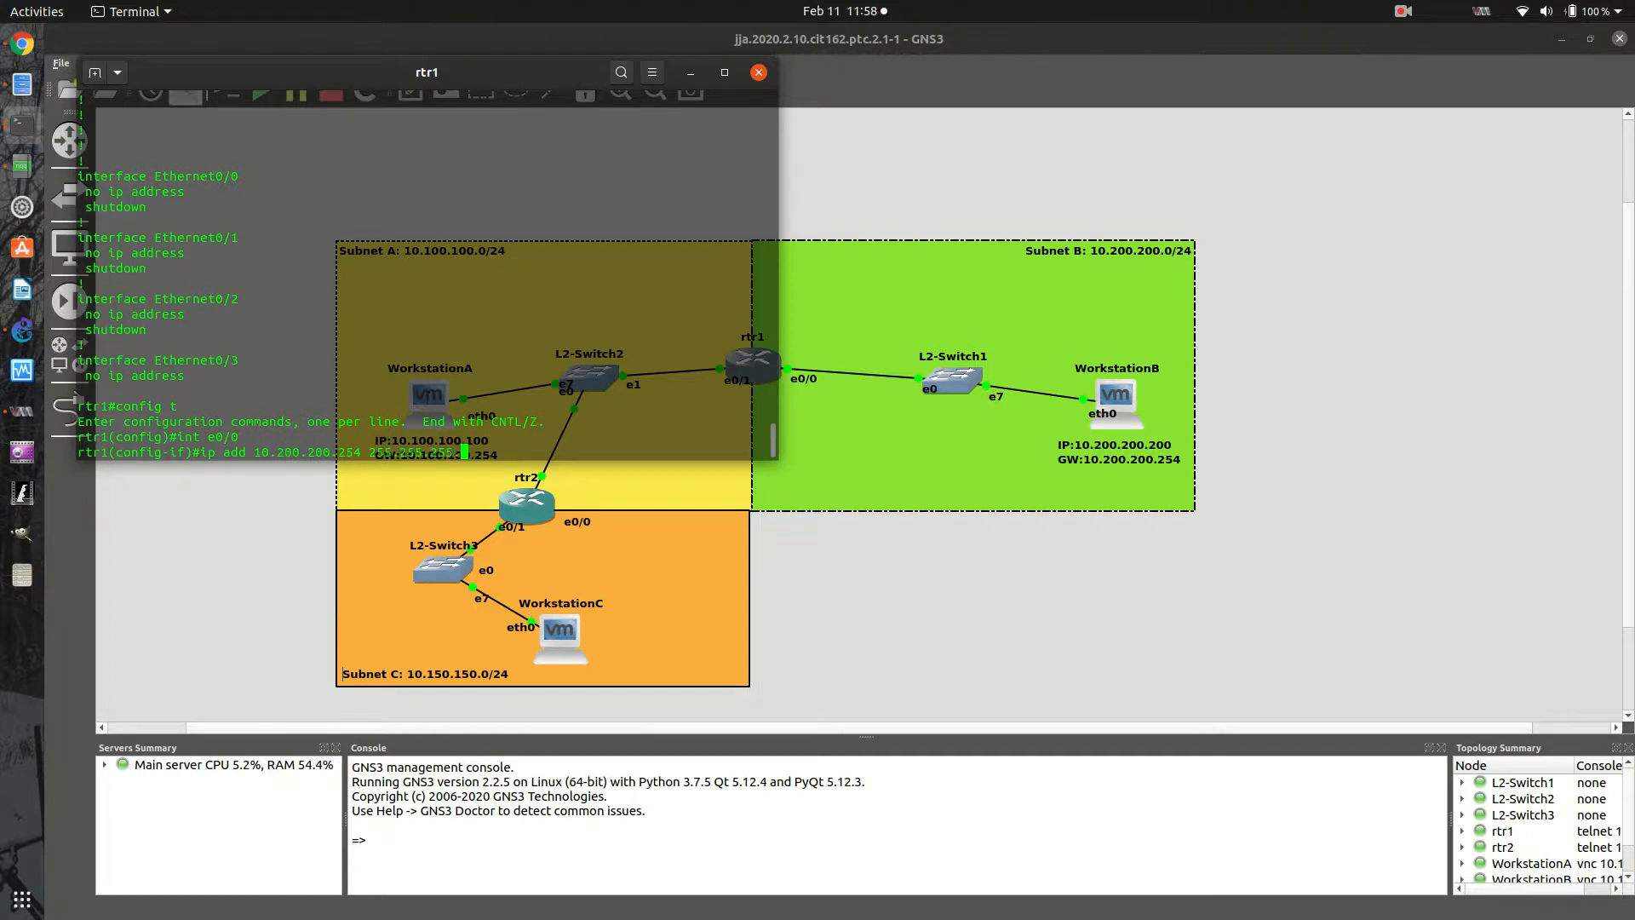
pyautogui.press('Return')
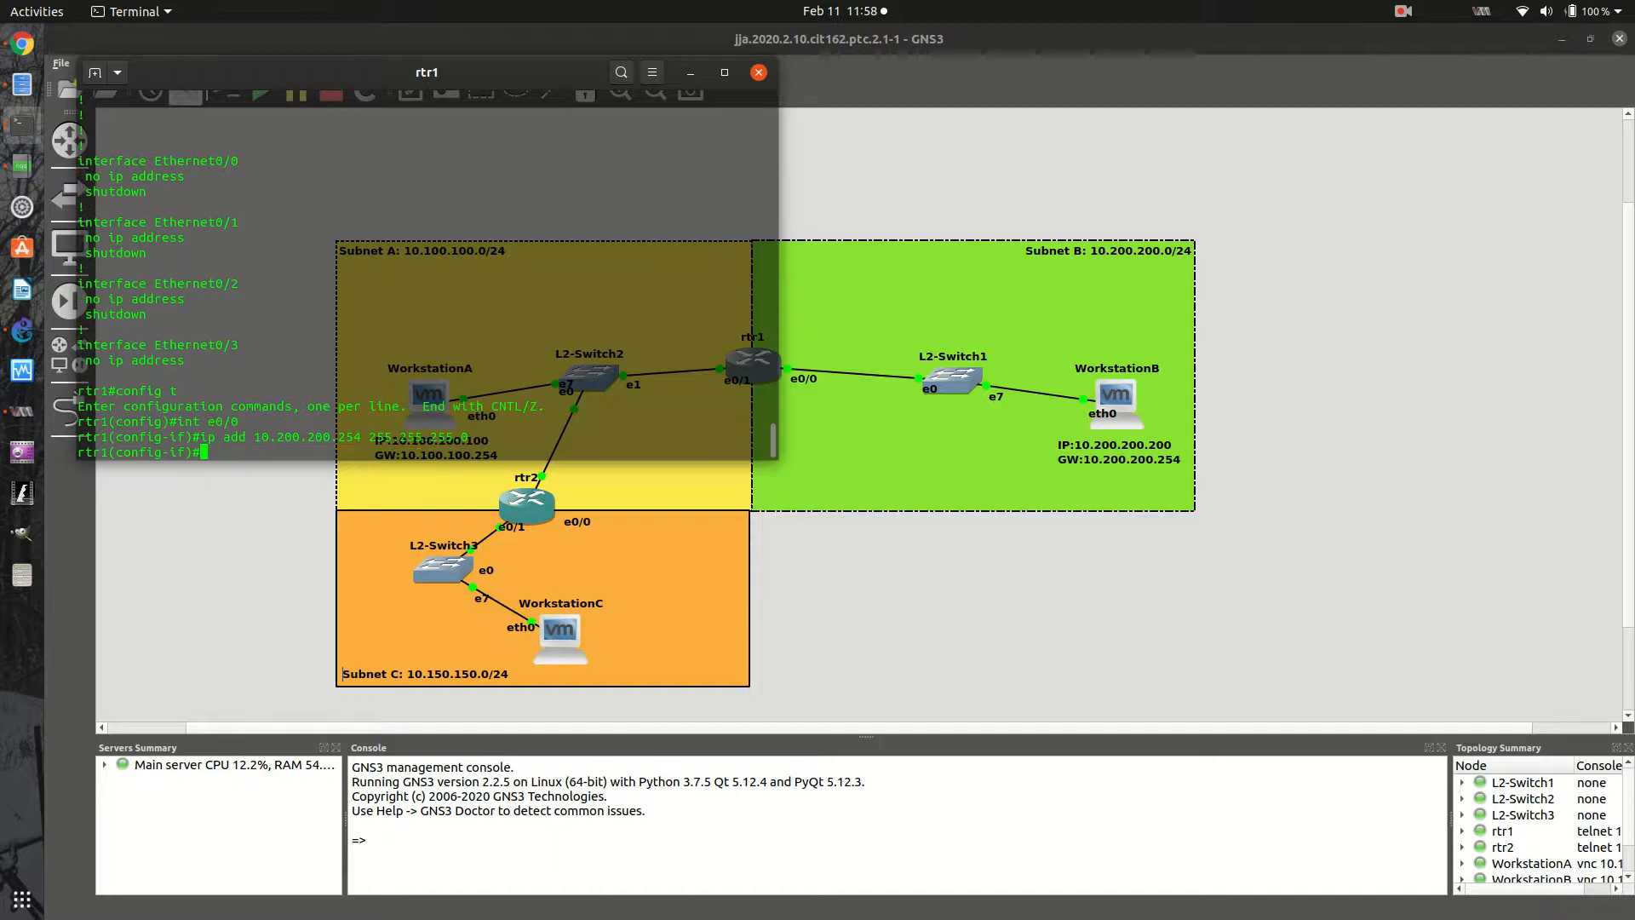
pyautogui.write('no shut')
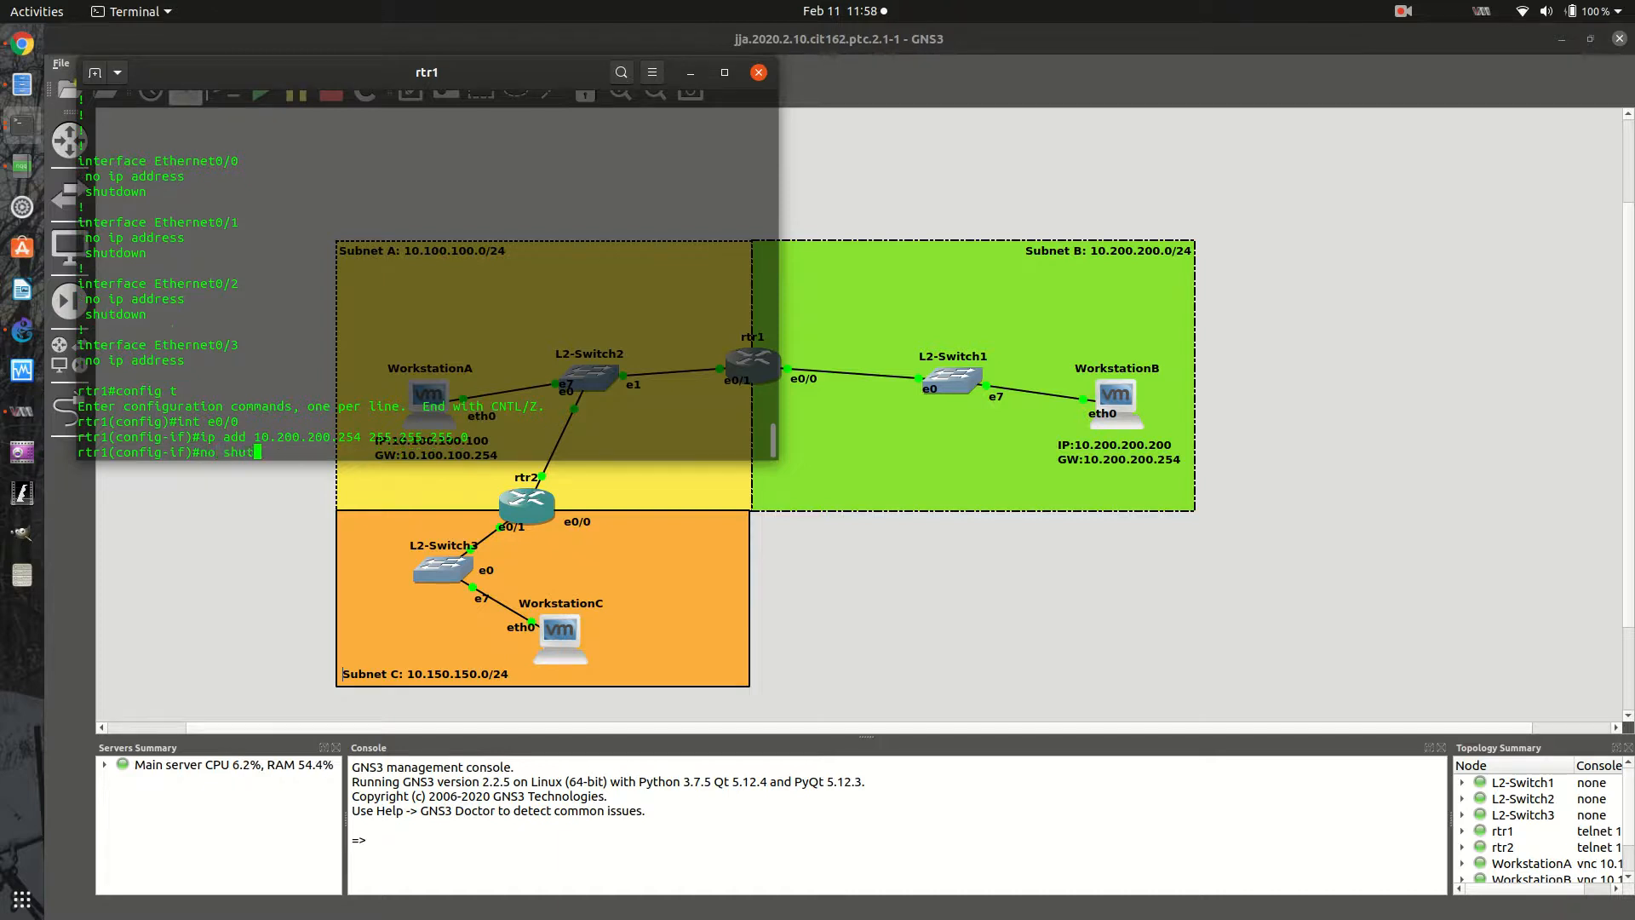
pyautogui.press('Return')
# - Configure rtr1's interface e0/1 with IP address 10.100.100.254 and mask 255.255.255.0, and enable it
pyautogui.write('int e0/0')
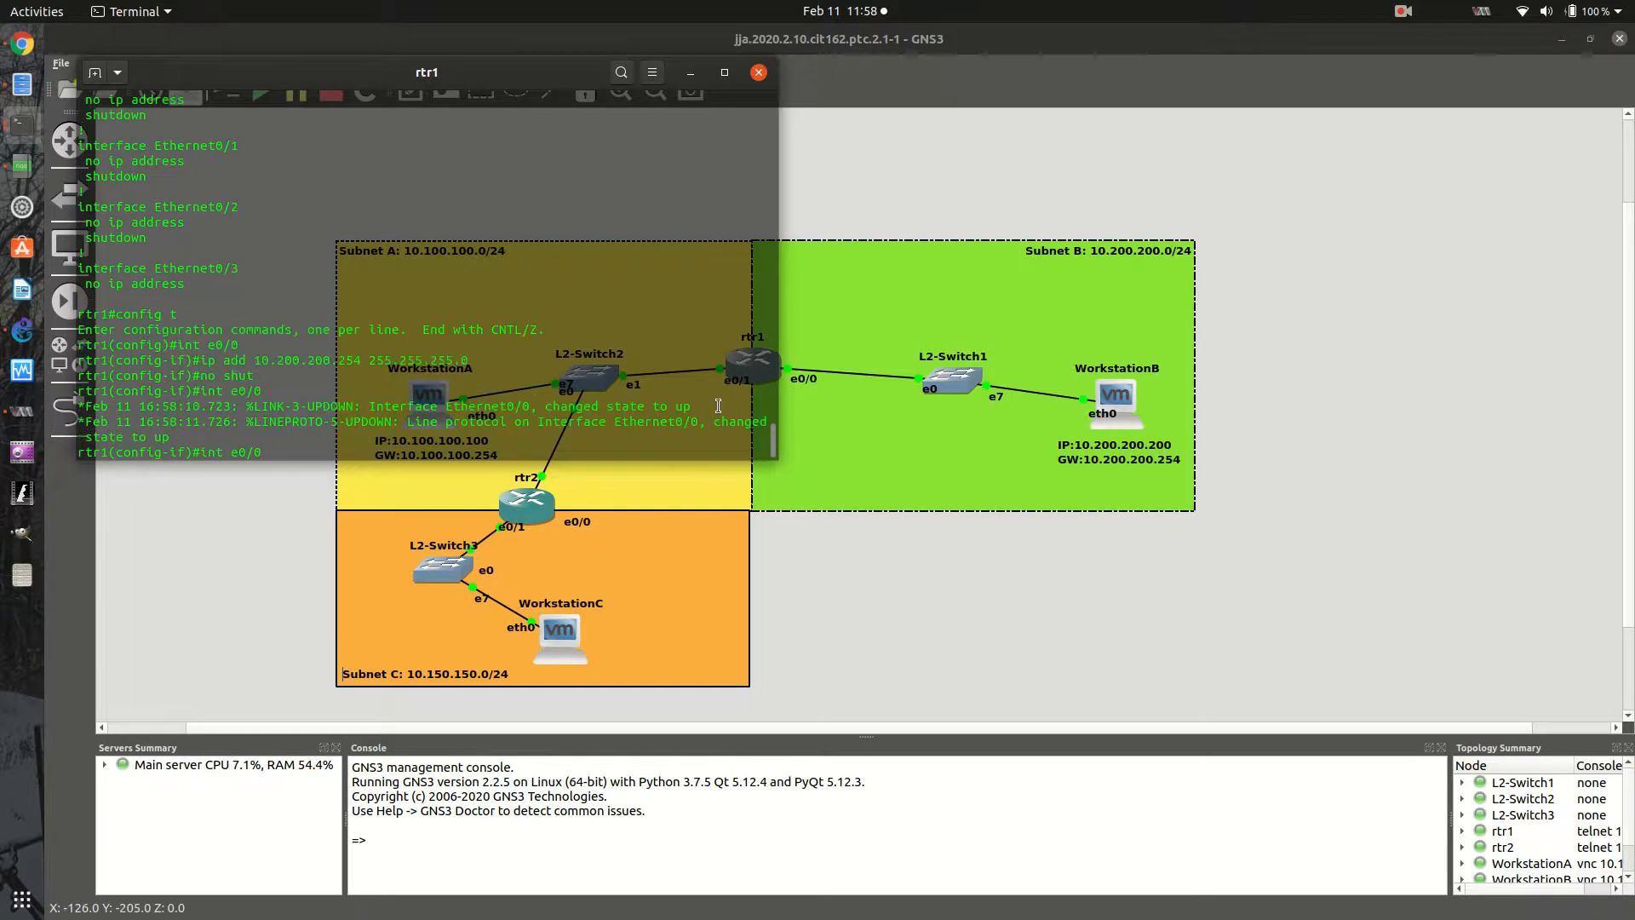
pyautogui.press('BackSpace')
pyautogui.write('1')
pyautogui.press('Return')
pyautogui.press('Up')
pyautogui.press('Up')
pyautogui.press('Up')
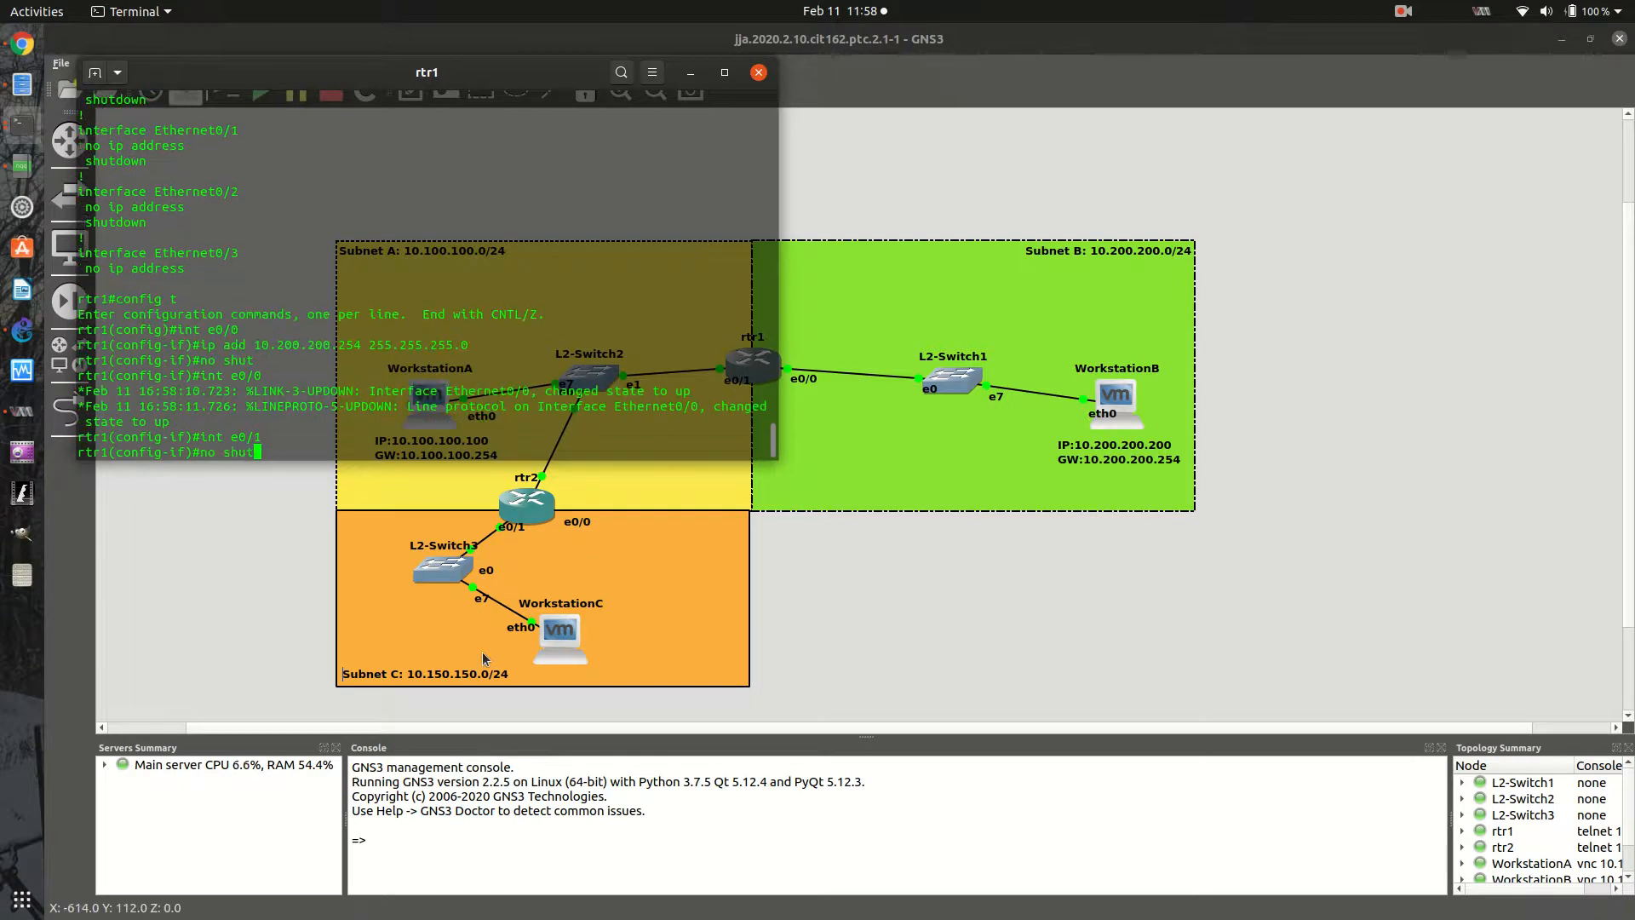
pyautogui.press('Left')
pyautogui.press('Left')
pyautogui.press('Left')
pyautogui.press('Left')
pyautogui.press('Left')
pyautogui.press('Left')
pyautogui.press('Left')
pyautogui.press('Left')
pyautogui.press('Left')
pyautogui.press('Left')
pyautogui.press('Left')
pyautogui.press('Left')
pyautogui.press('Left')
pyautogui.press('Left')
pyautogui.press('Left')
pyautogui.press('Left')
pyautogui.press('Left')
pyautogui.press('Left')
pyautogui.press('Left')
pyautogui.press('Left')
pyautogui.press('Left')
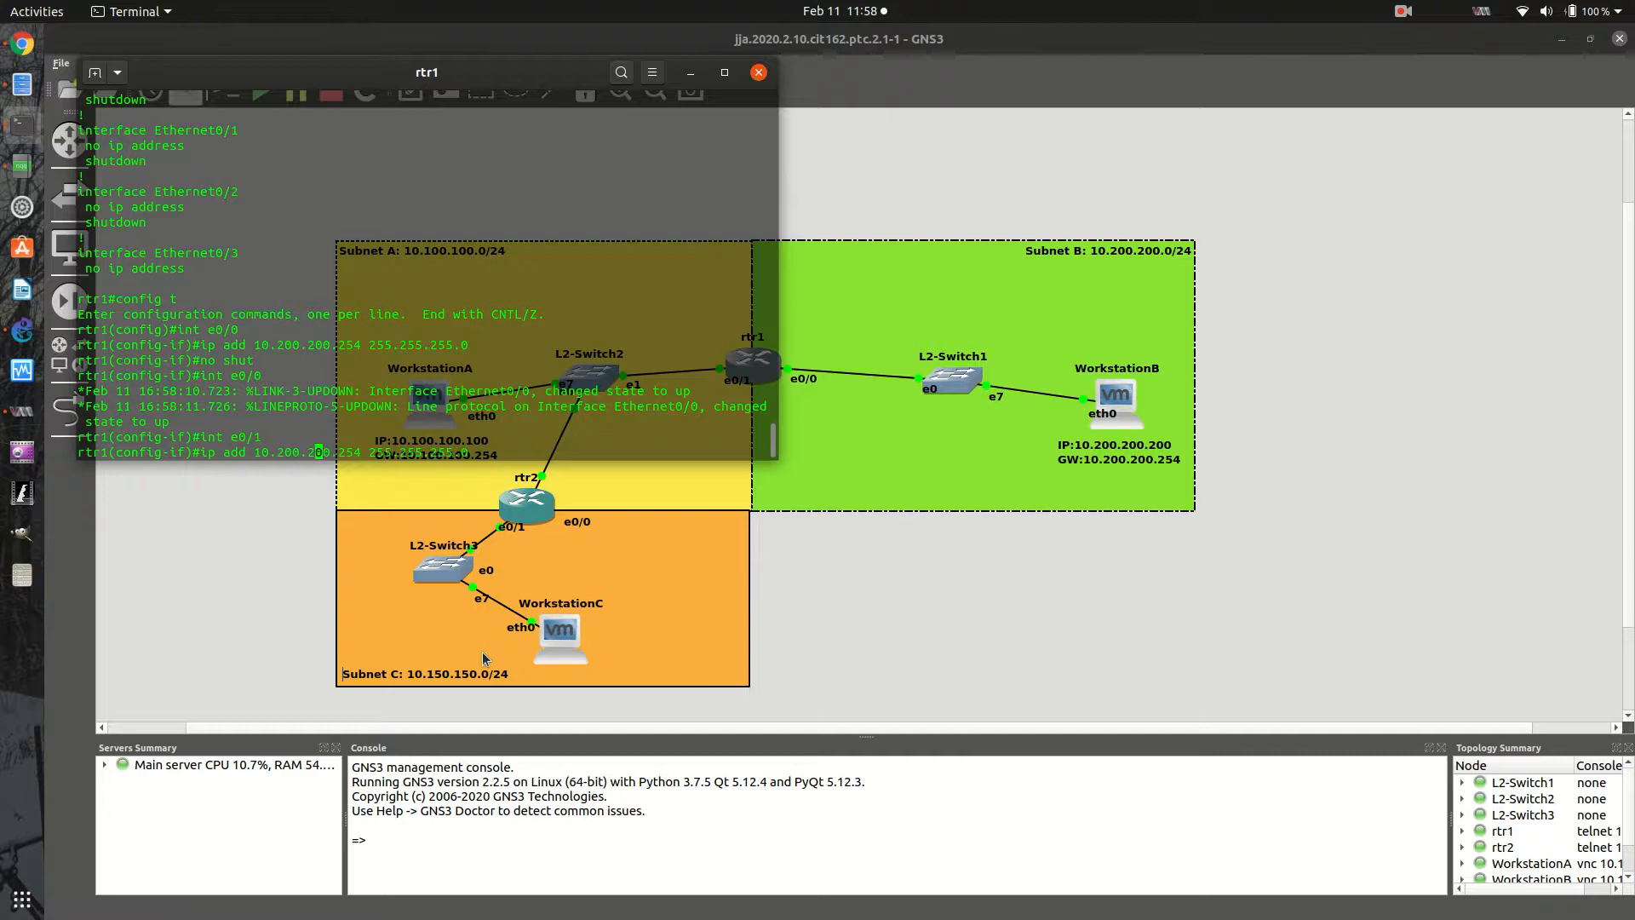
pyautogui.press('Right')
pyautogui.press('Right')
pyautogui.press('Right')
pyautogui.press('Right')
pyautogui.press('Right')
pyautogui.press('Right')
pyautogui.press('Right')
pyautogui.press('Right')
pyautogui.press('Right')
pyautogui.press('Right')
pyautogui.press('Right')
pyautogui.press('Right')
pyautogui.press('Right')
pyautogui.press('Right')
pyautogui.press('Right')
pyautogui.press('Right')
pyautogui.press('Right')
pyautogui.press('Right')
pyautogui.press('Right')
pyautogui.press('Right')
pyautogui.press('Right')
pyautogui.press('Right')
pyautogui.press('Right')
pyautogui.press('Right')
pyautogui.press('Return')
pyautogui.write('no shut')
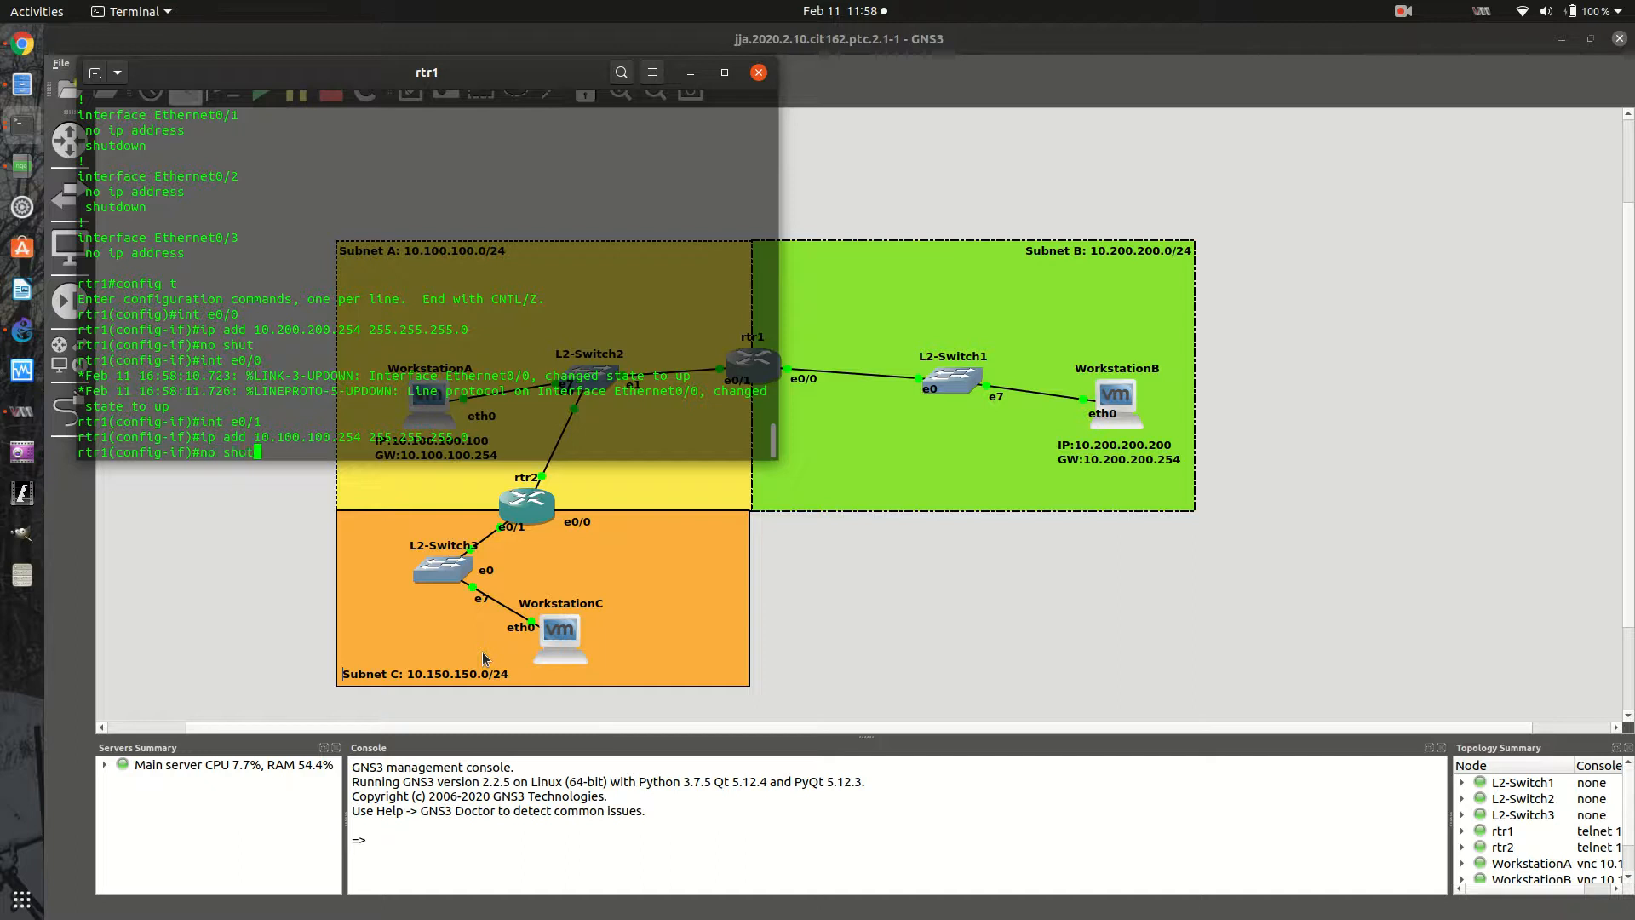
pyautogui.press('Return')
# - Exit interface and global configuration modes on rtr1, returning to the privileged prompt
pyautogui.write('exo')
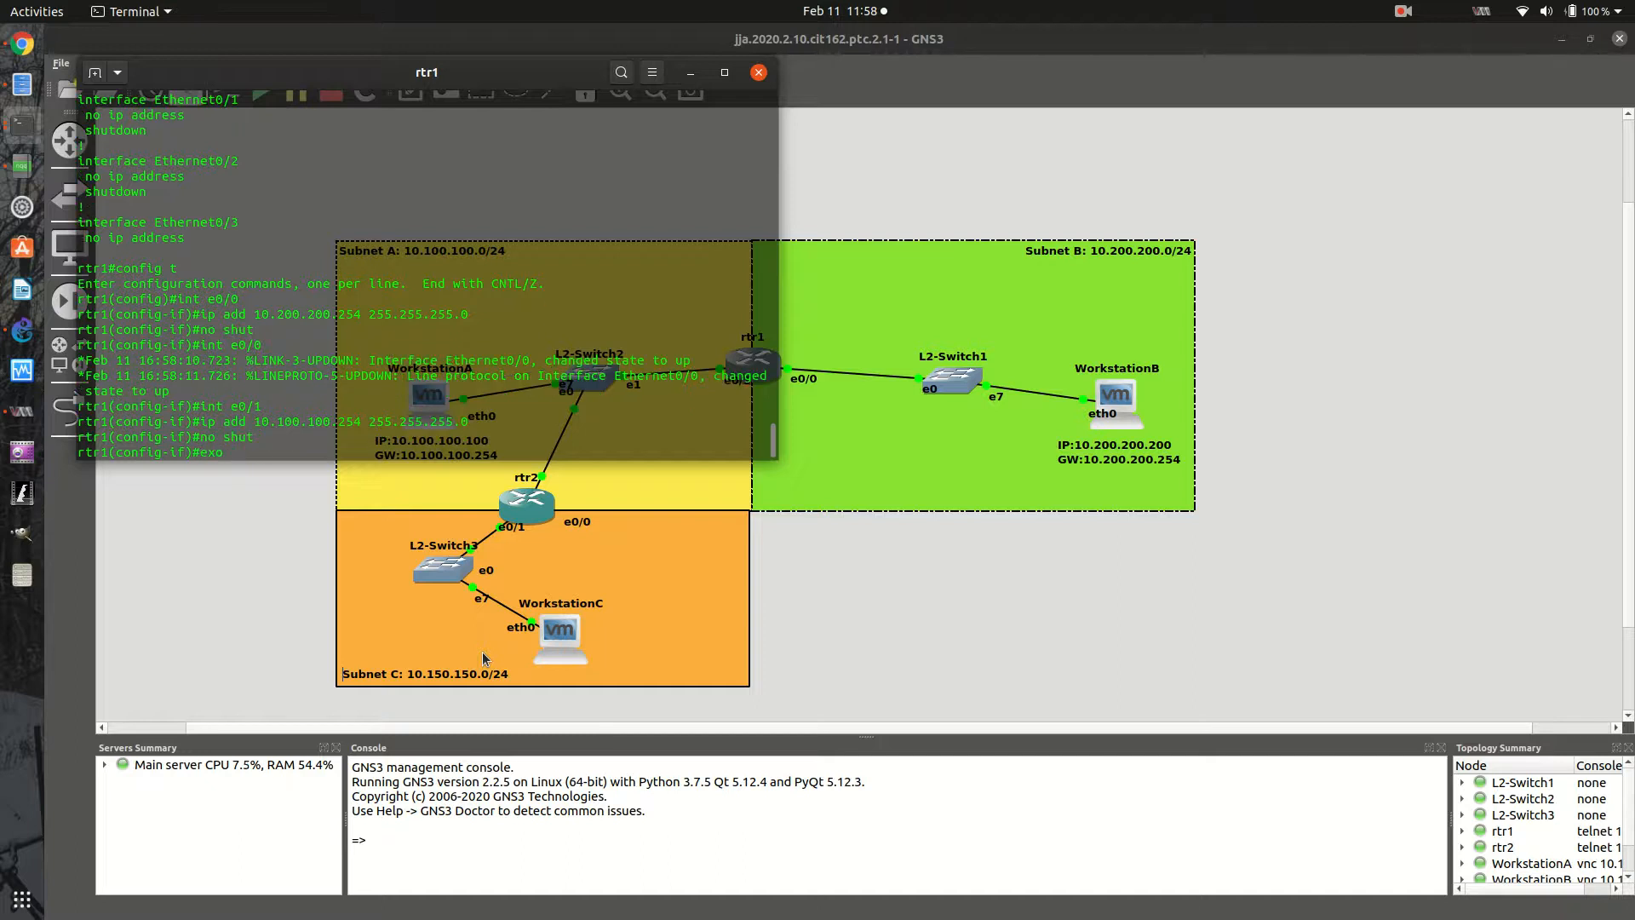
pyautogui.press('BackSpace')
pyautogui.write('it')
pyautogui.press('Return')
pyautogui.write('exit')
pyautogui.press('Return')
pyautogui.press('Return')
pyautogui.press('Return')
pyautogui.press('Return')
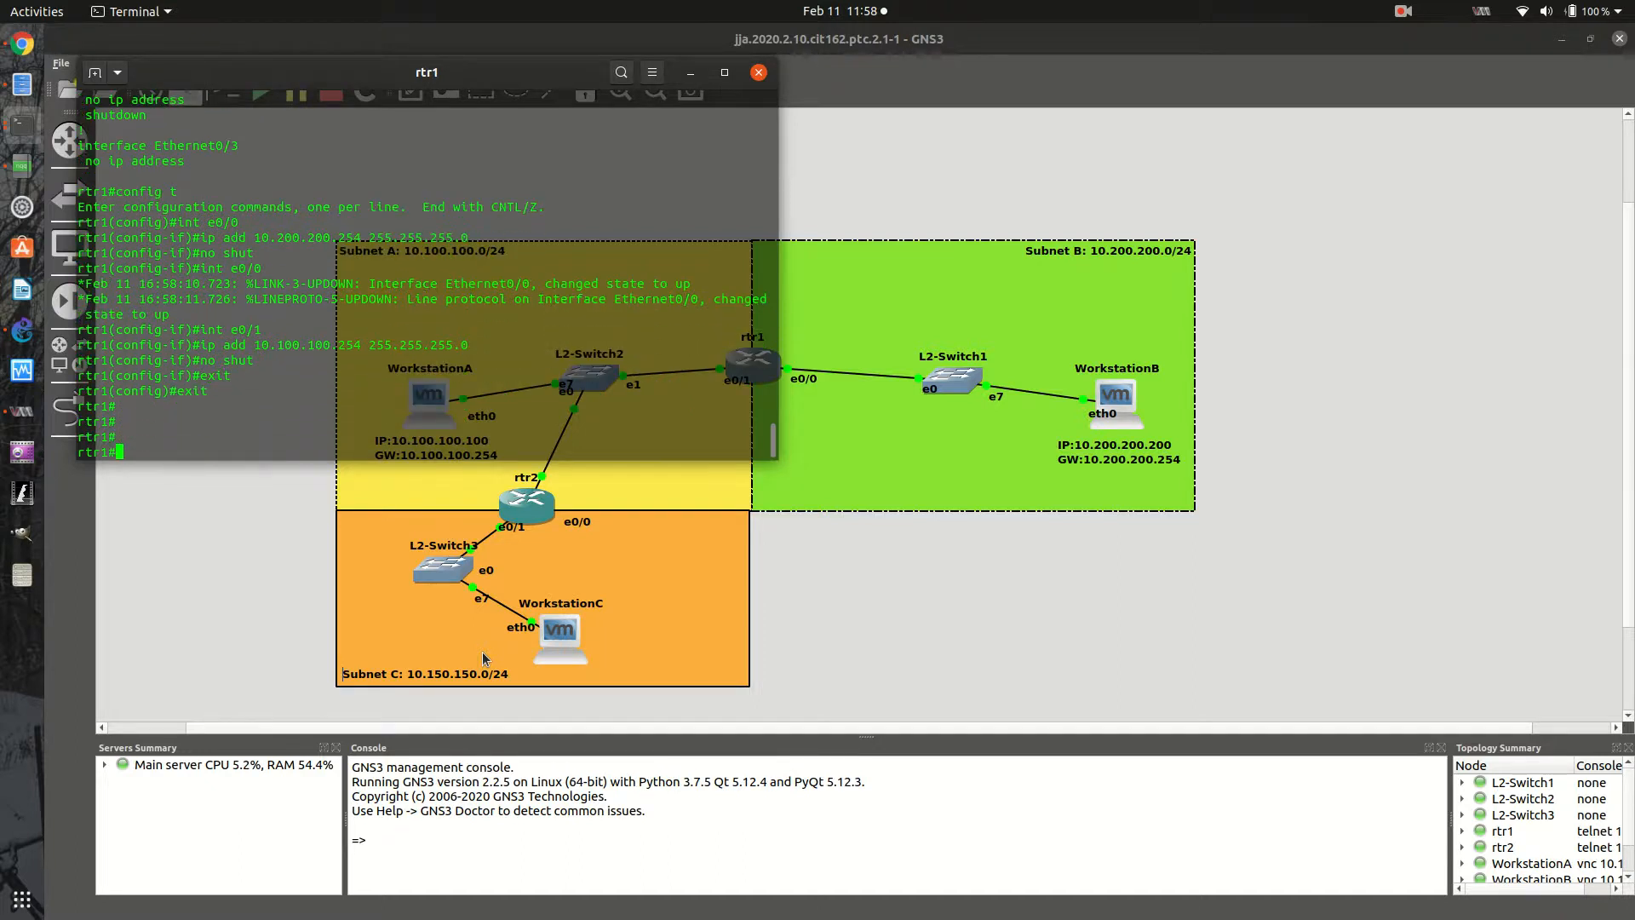
# - Return to the GNS3 topology, open WorkstationA's console and launch a terminal on its desktop
pyautogui.click(982, 810)
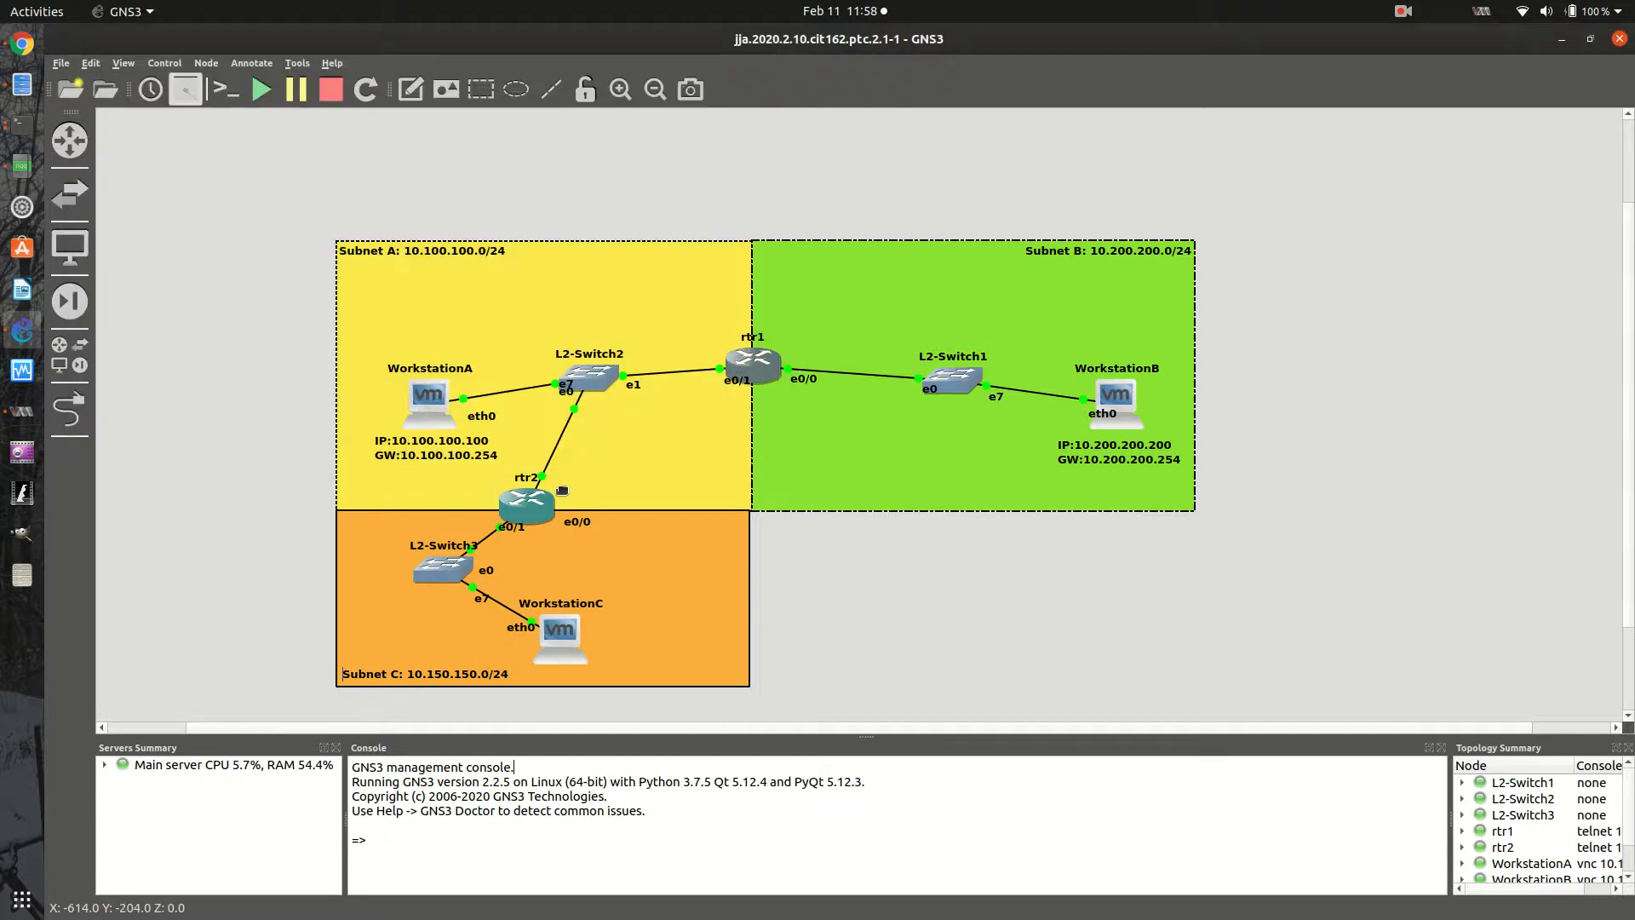
pyautogui.rightClick(420, 412)
pyautogui.click(479, 443)
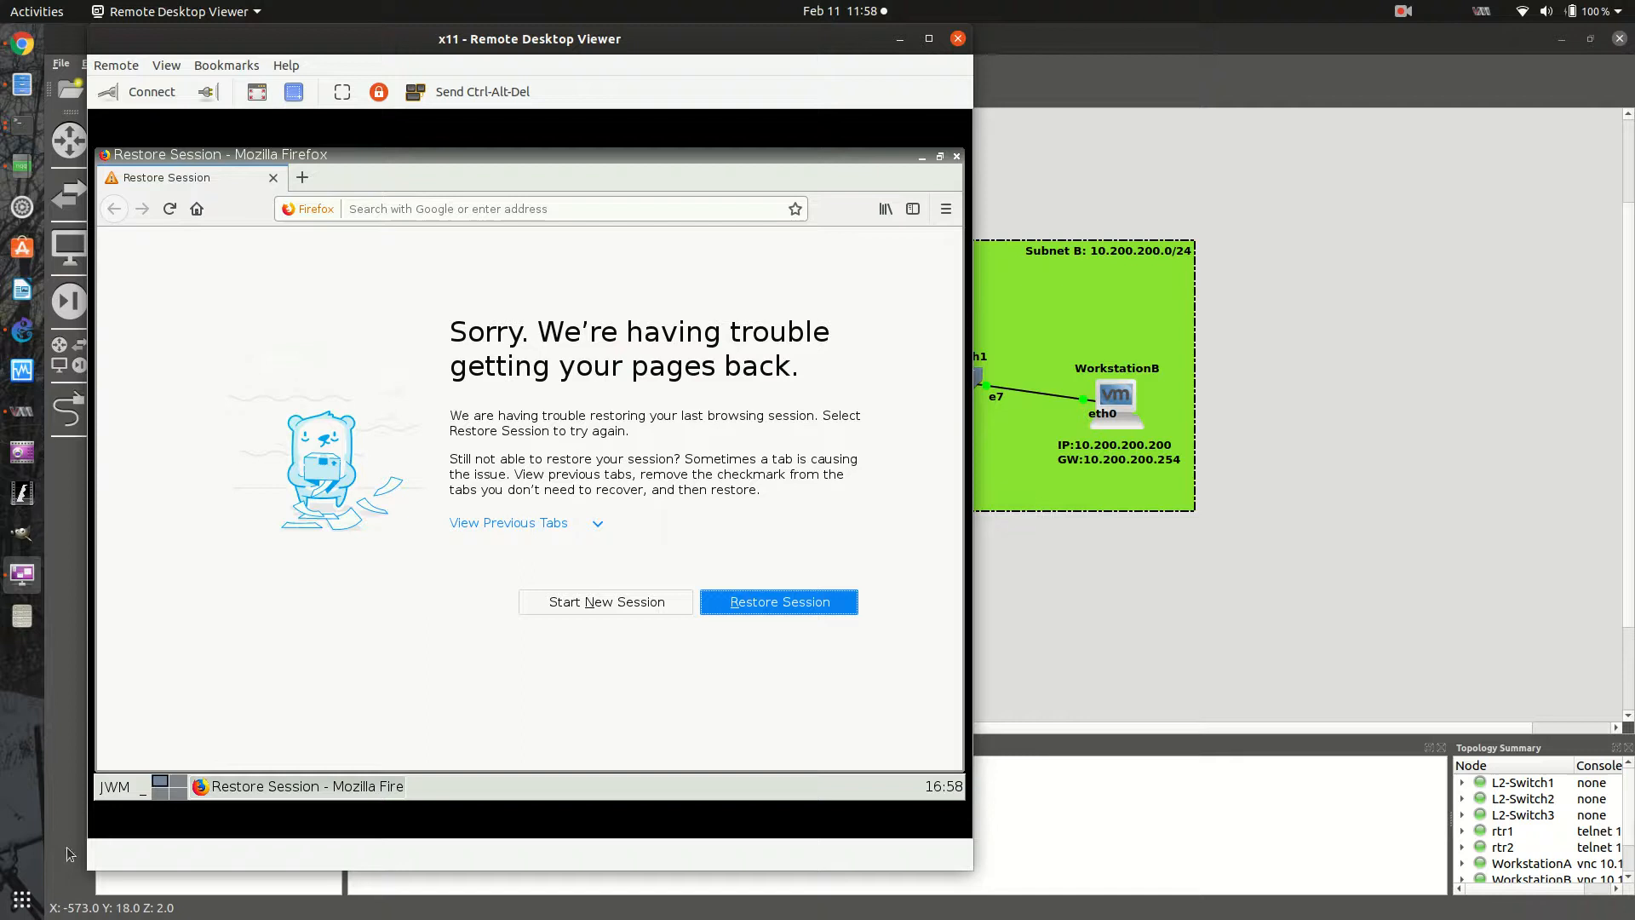
pyautogui.click(115, 786)
pyautogui.click(132, 682)
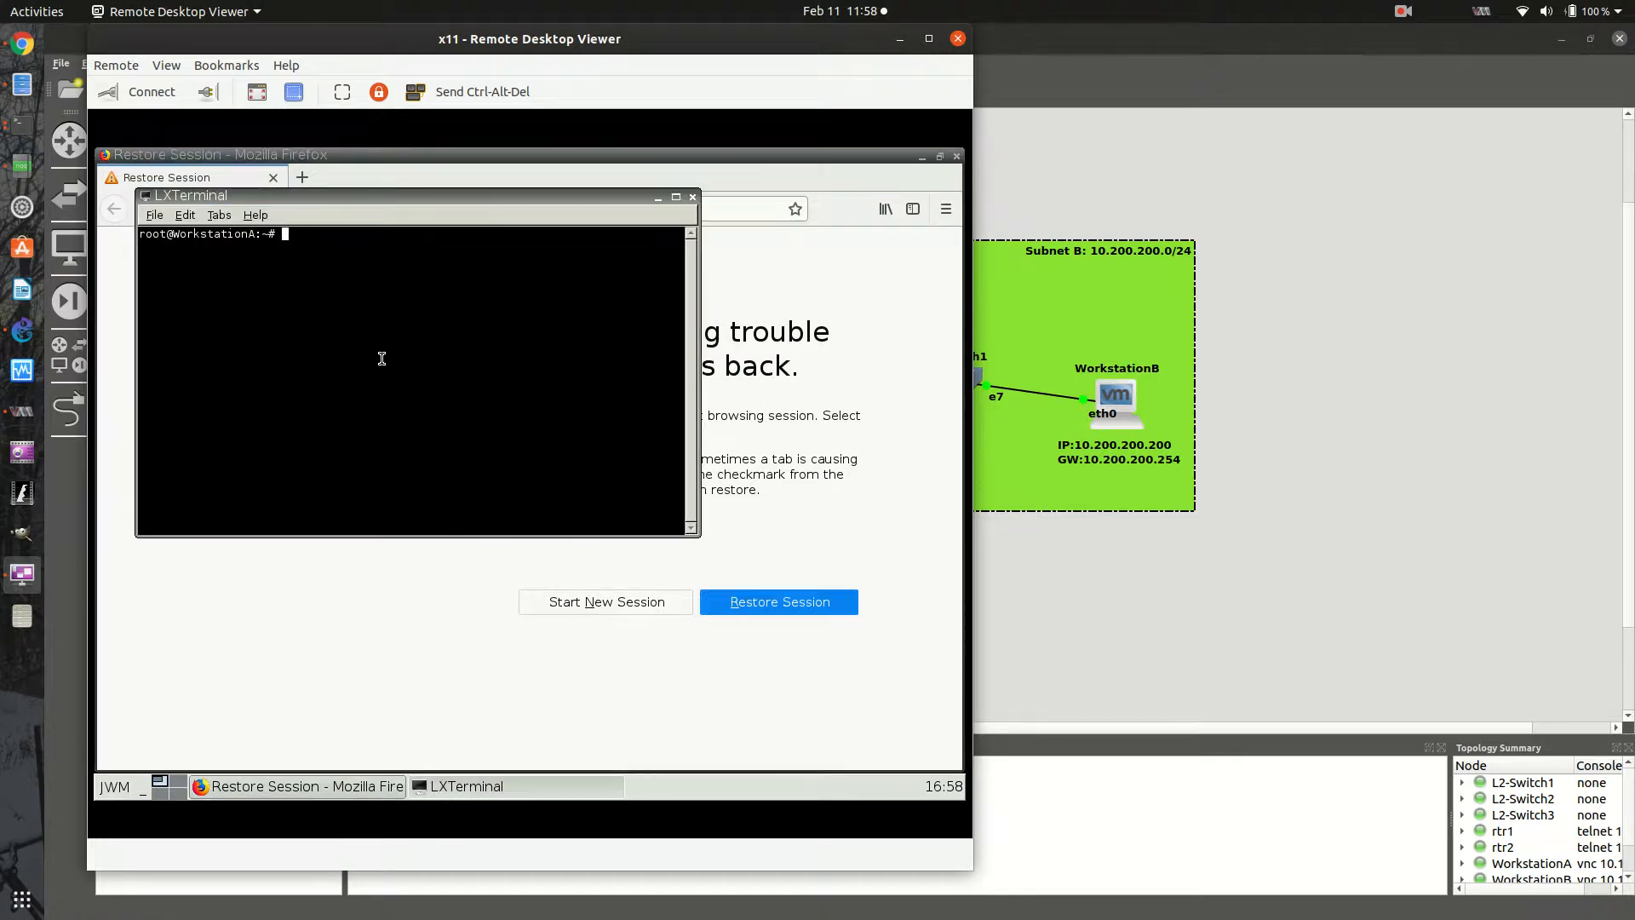
# - Display WorkstationA's network interface settings with ifconfig
pyautogui.write('ifconfig')
pyautogui.press('Return')
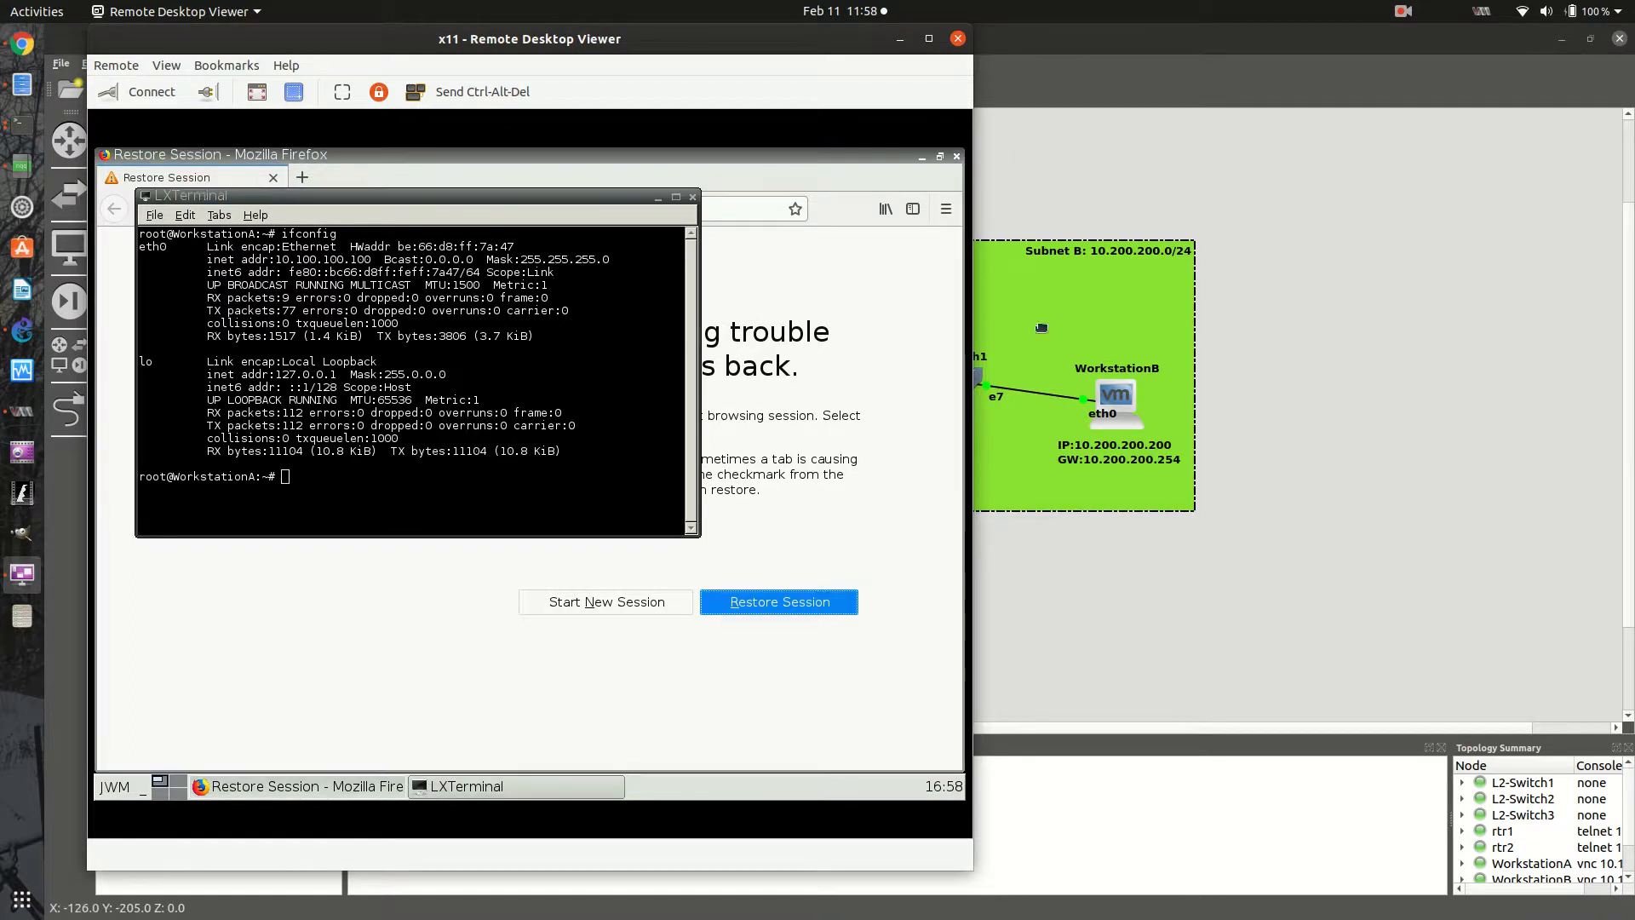
# - Open WorkstationB's console, launch a terminal on its desktop and run ifconfig to check its interface settings
pyautogui.rightClick(1122, 408)
pyautogui.click(1162, 445)
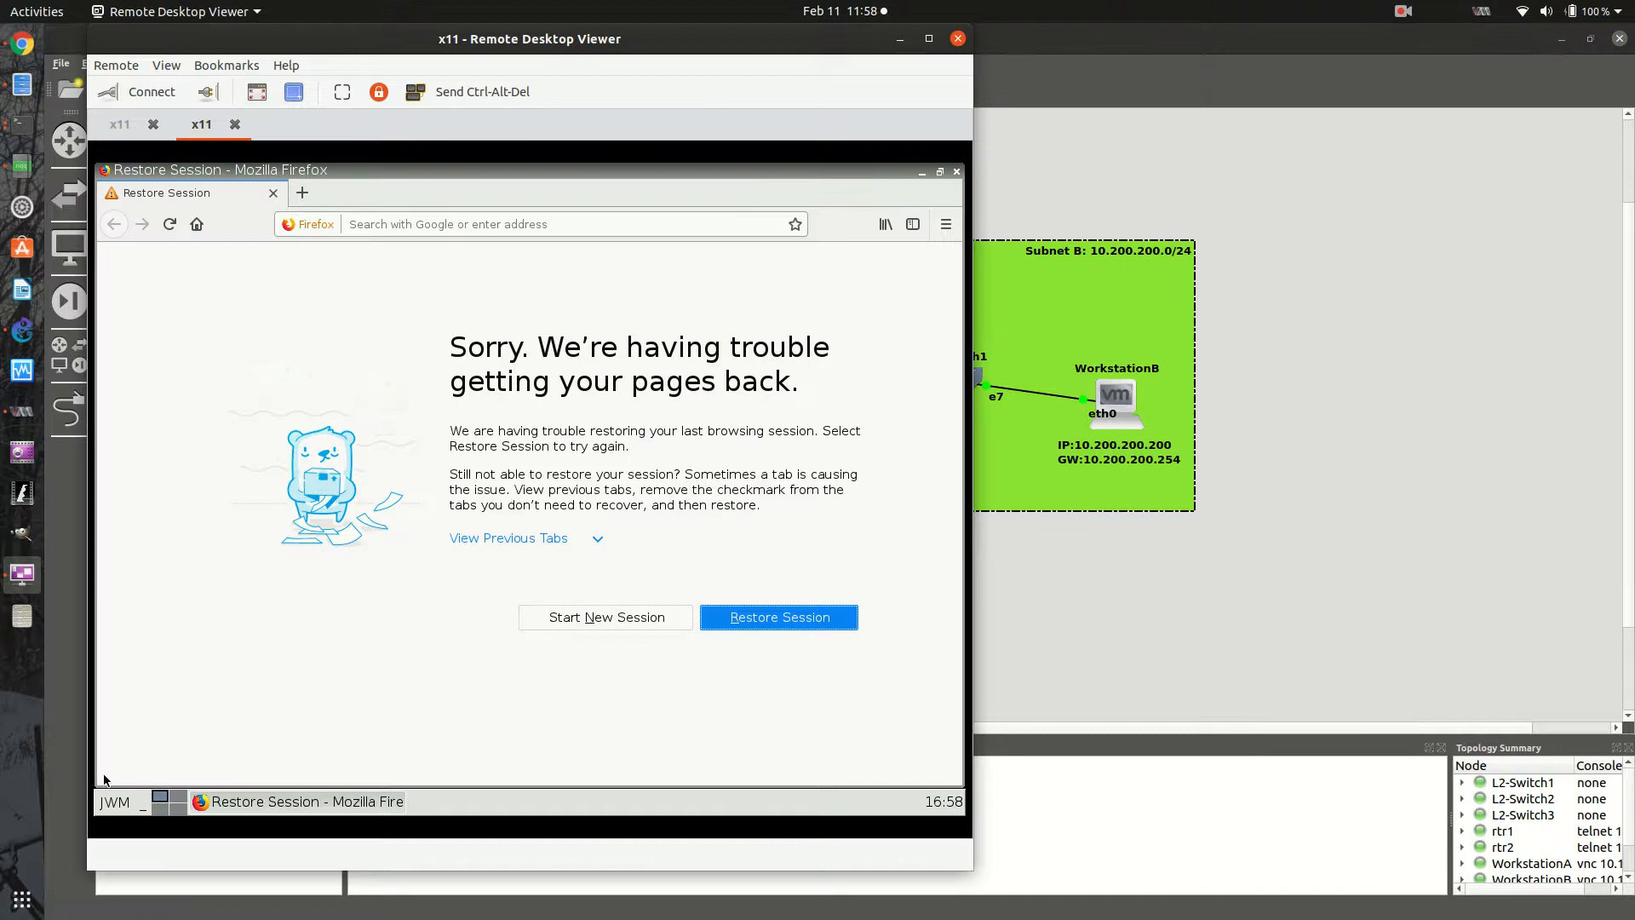
pyautogui.click(111, 803)
pyautogui.click(175, 687)
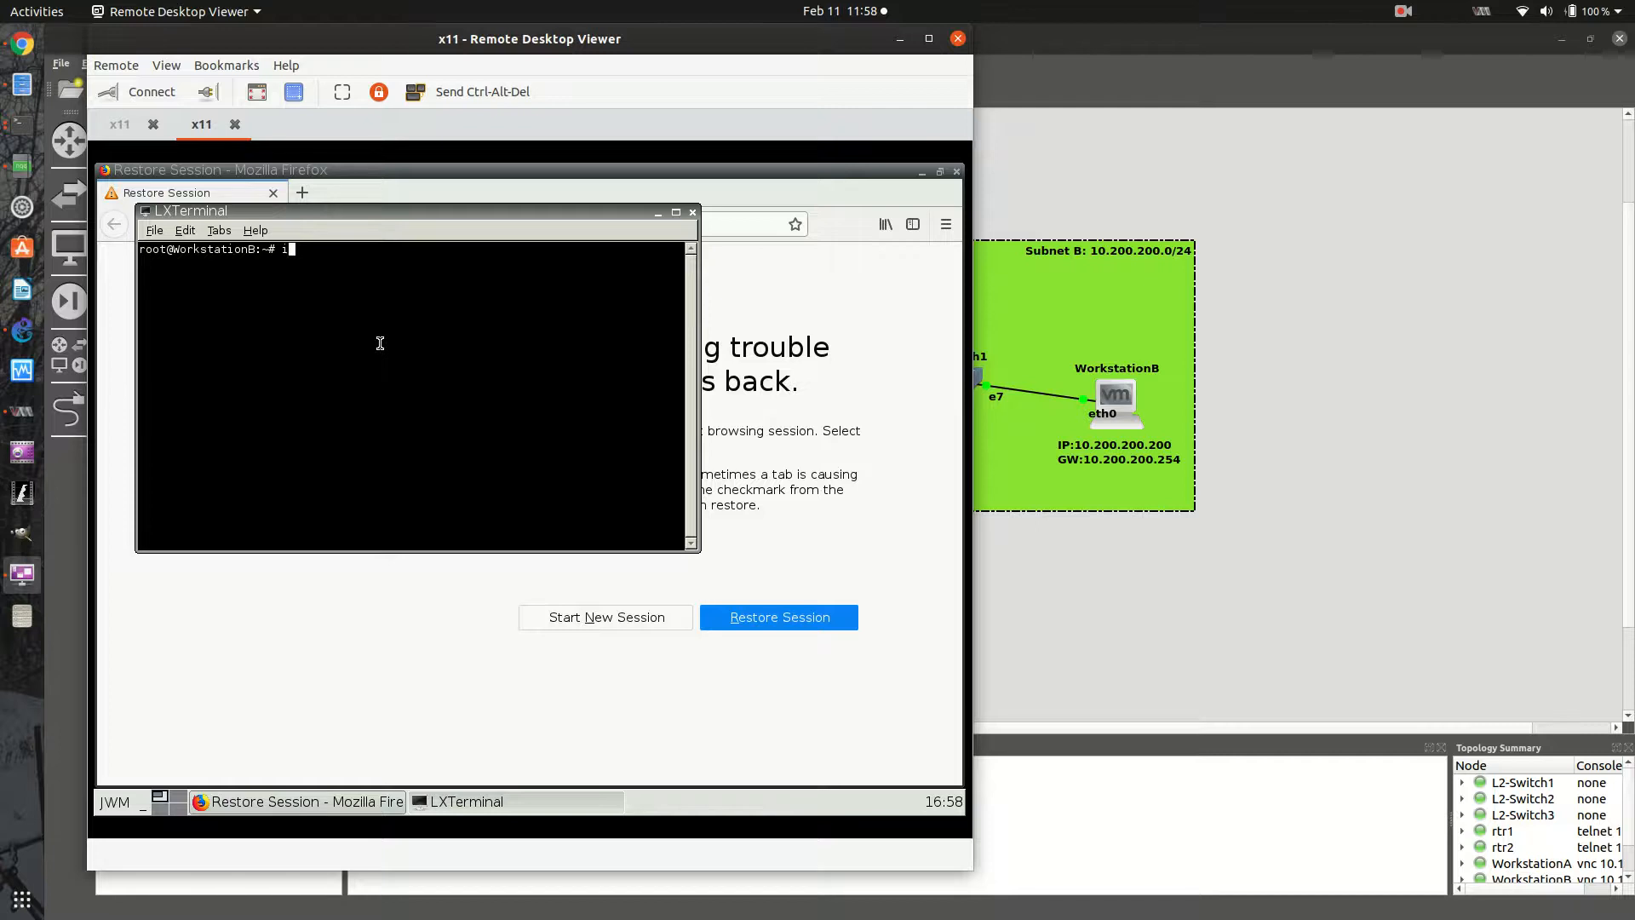
pyautogui.write('ifconfig')
pyautogui.press('Return')
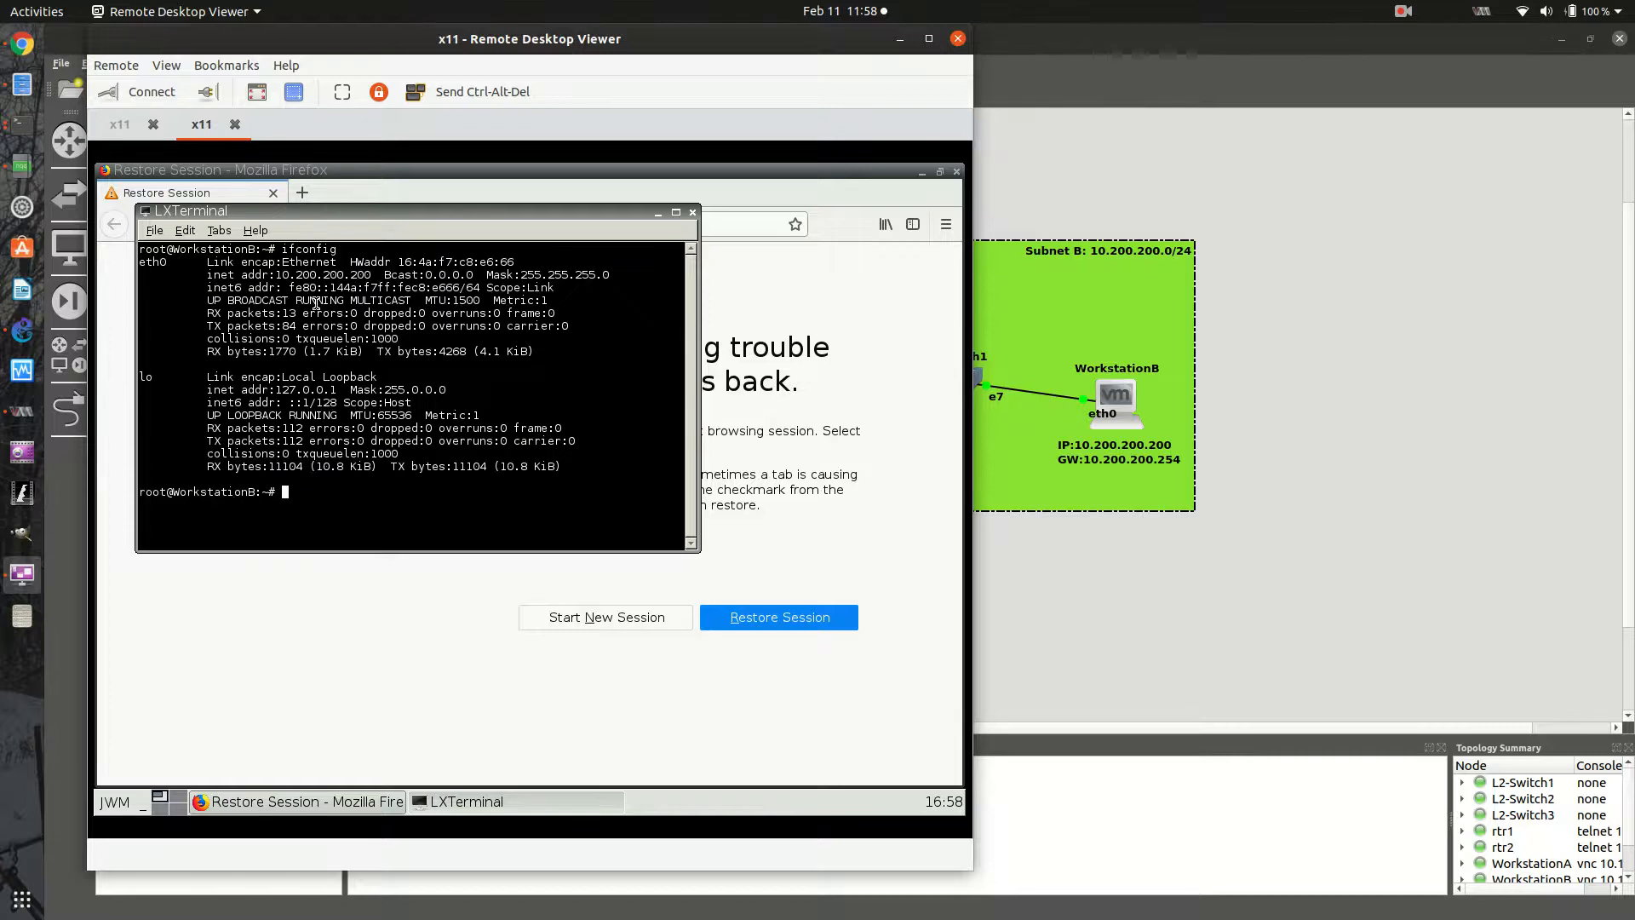
# - Return to WorkstationA's terminal, try to ping 10.100.100.200 and stop the ping
pyautogui.click(136, 124)
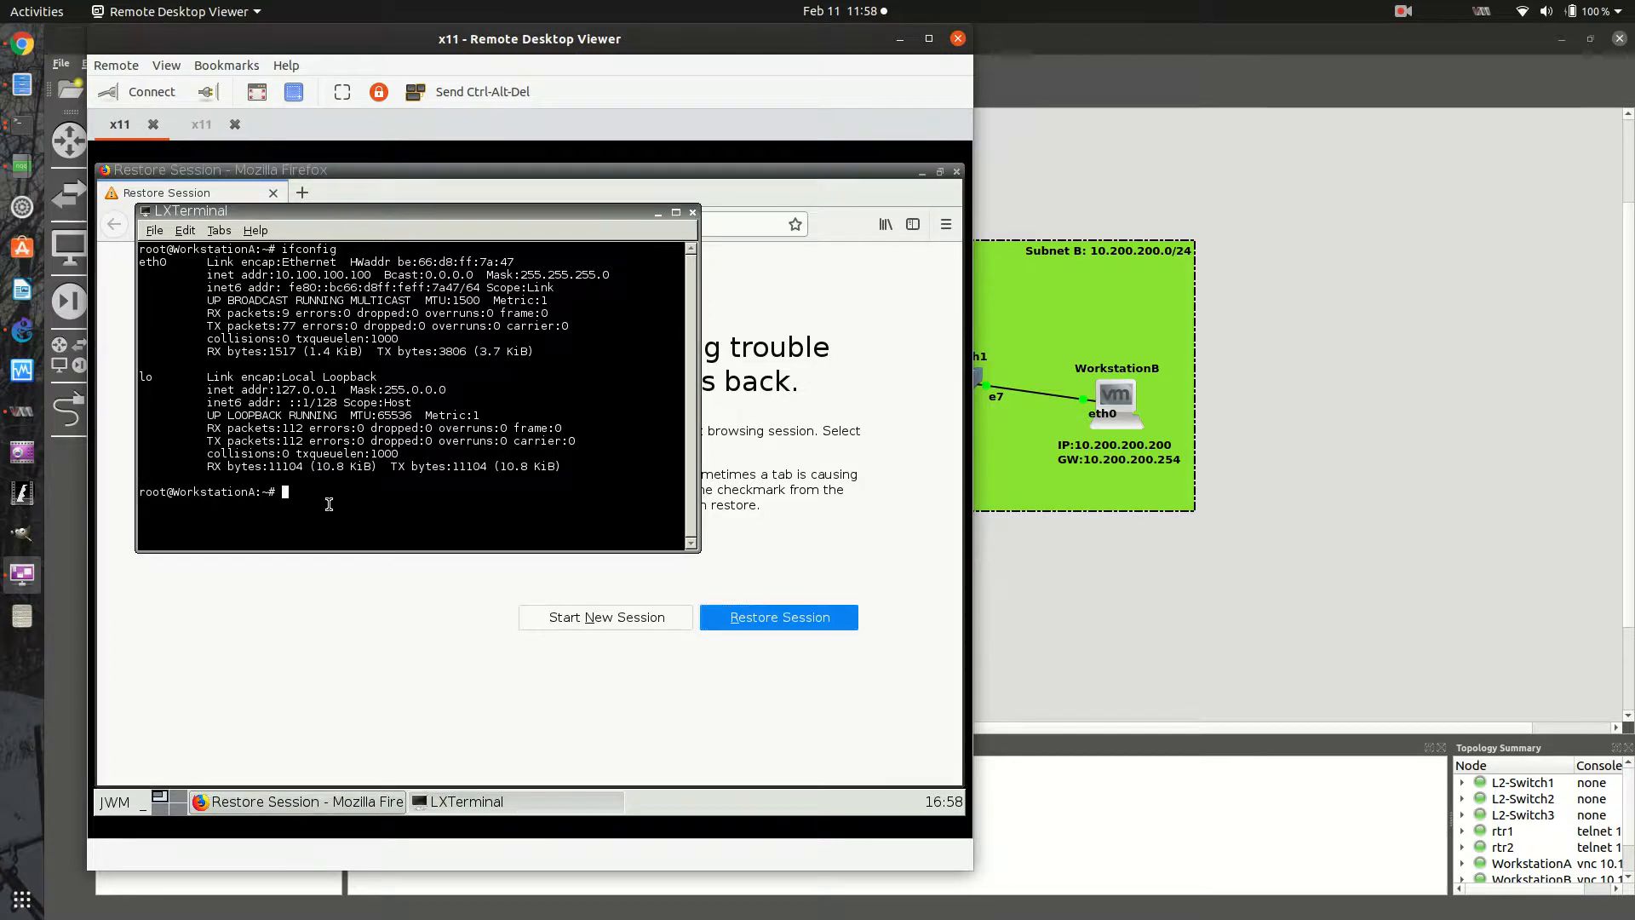
pyautogui.moveTo(329, 505); pyautogui.dragTo(318, 513)
pyautogui.write('ping')
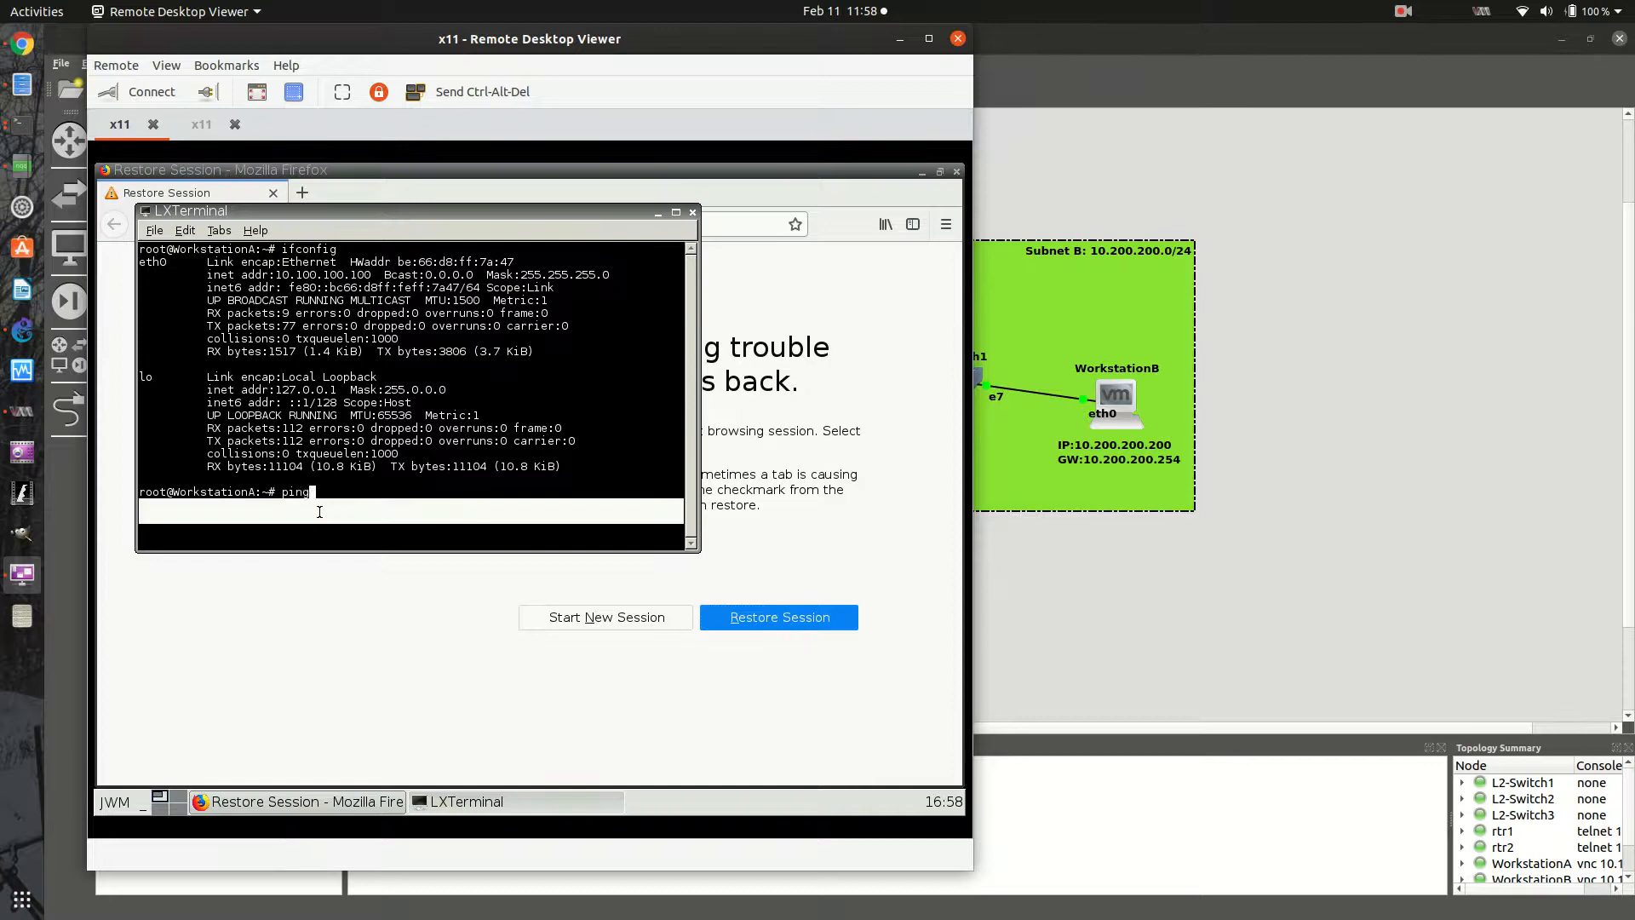
pyautogui.write(' 10.100.100.0')
pyautogui.write('1')
pyautogui.press('BackSpace')
pyautogui.press('BackSpace')
pyautogui.write('200')
pyautogui.press('Return')
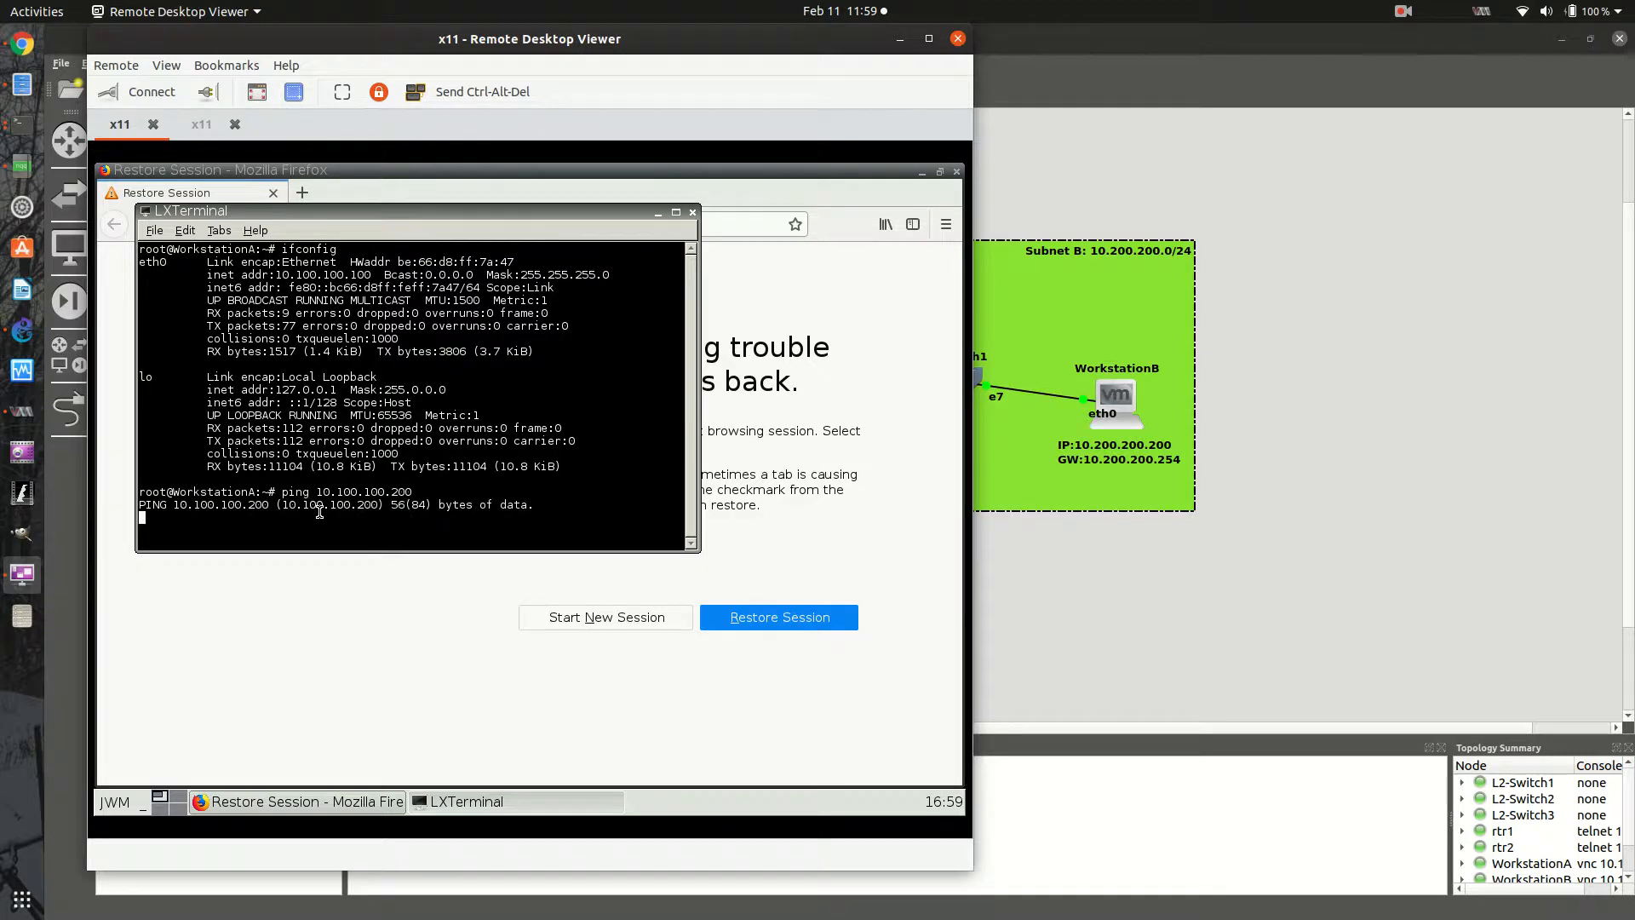
pyautogui.hotkey('ctrl', 'c')
# - Ping WorkstationB at 10.200.200.200 from WorkstationA, reusing the last ping command, and stop the ping after several replies
pyautogui.press('Up')
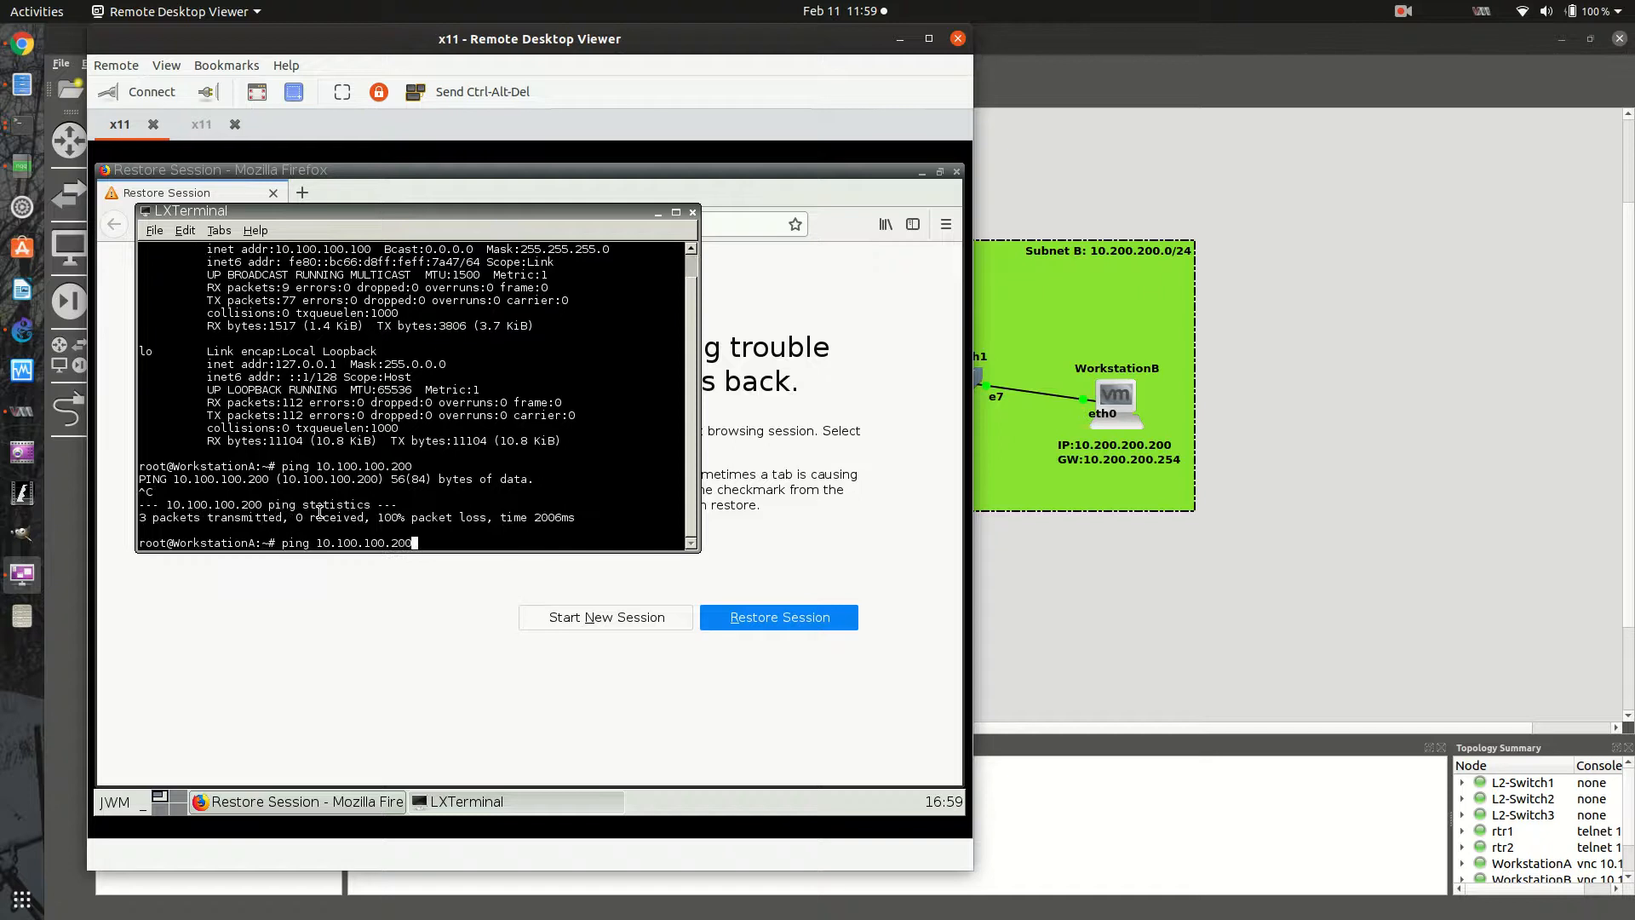
pyautogui.press('Left')
pyautogui.press('Left')
pyautogui.press('Left')
pyautogui.press('Left')
pyautogui.press('Left')
pyautogui.press('Left')
pyautogui.press('Left')
pyautogui.press('Left')
pyautogui.press('Left')
pyautogui.write('2')
pyautogui.press('Right')
pyautogui.press('Right')
pyautogui.press('Right')
pyautogui.press('Delete')
pyautogui.write('2')
pyautogui.press('Return')
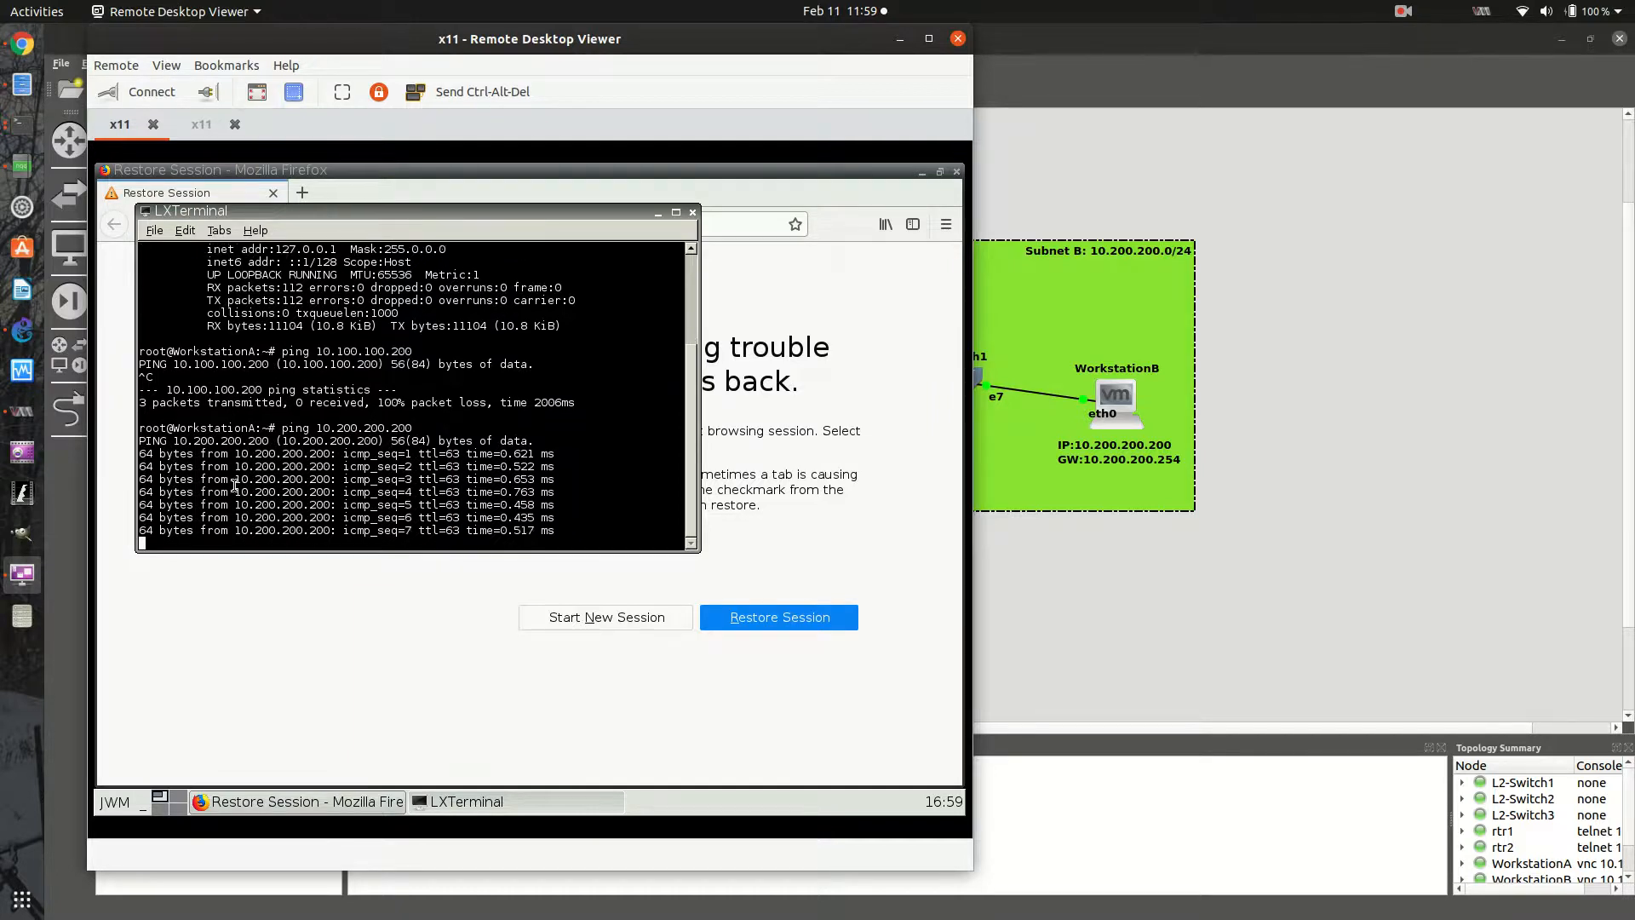
pyautogui.hotkey('ctrl', 'c')
# - Return to the GNS3 topology and open rtr2's console at its privileged prompt
pyautogui.click(900, 39)
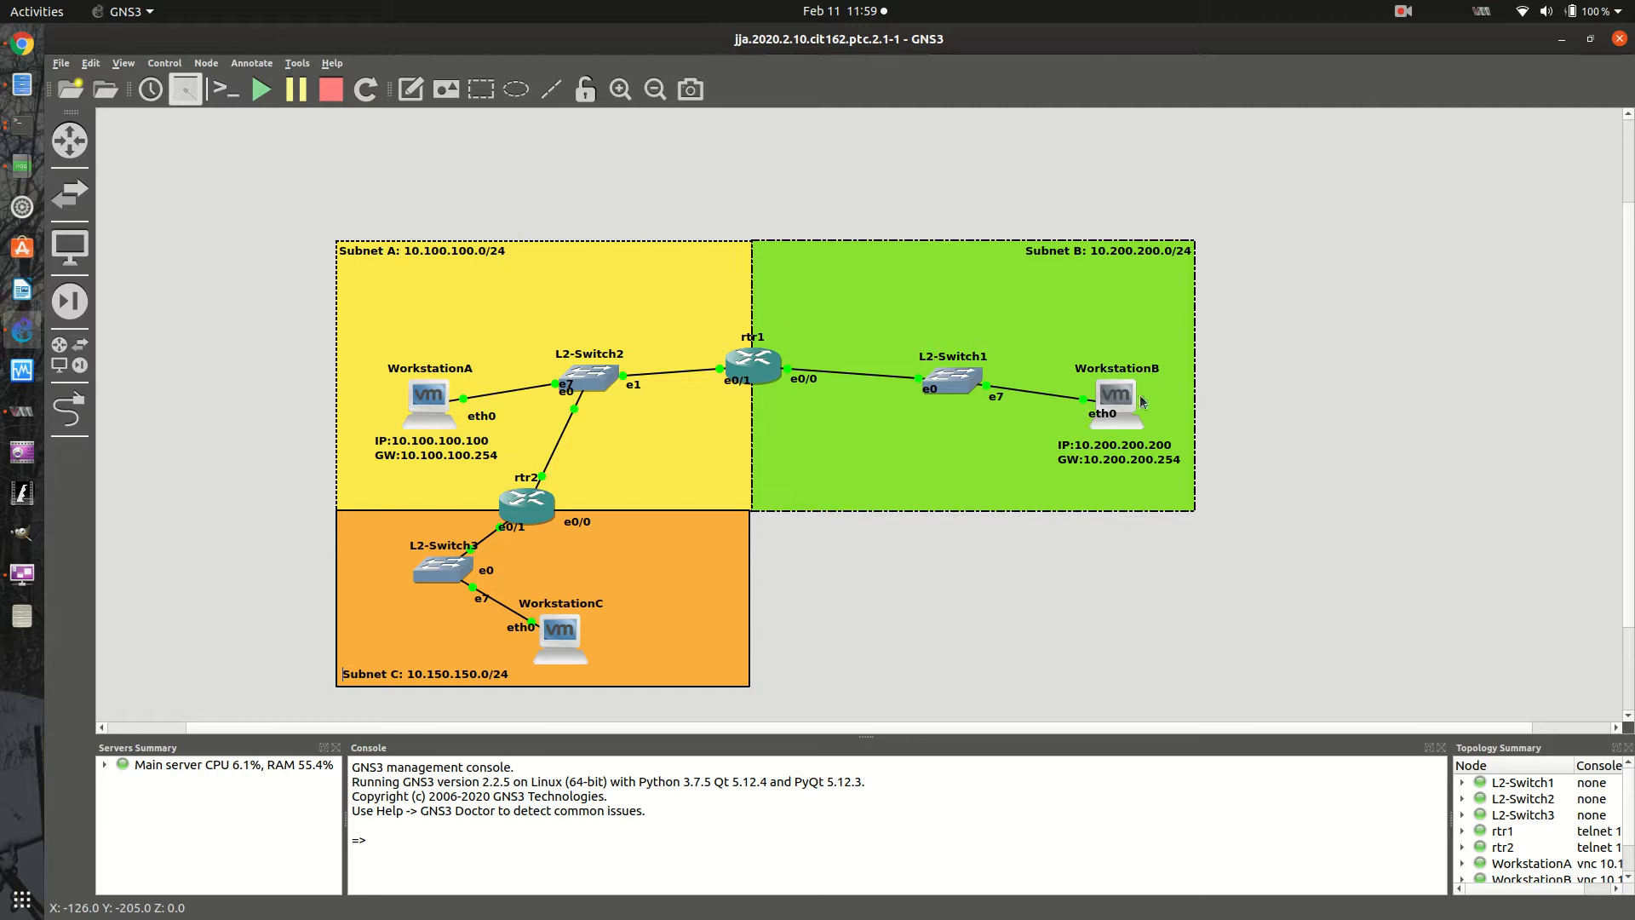
pyautogui.rightClick(515, 511)
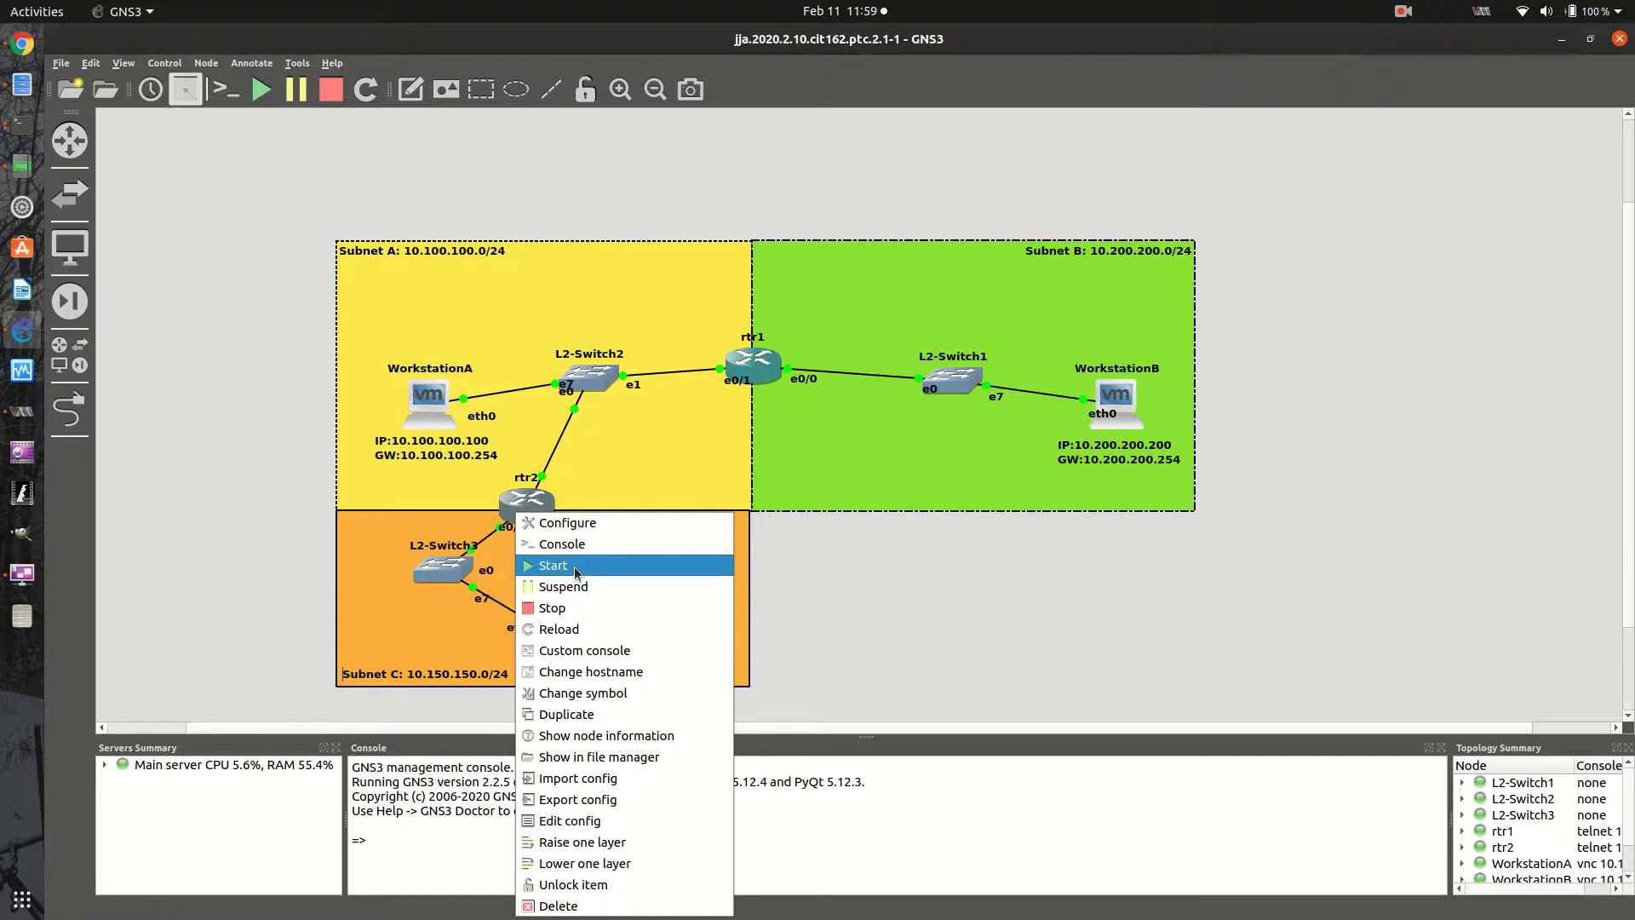
pyautogui.click(577, 570)
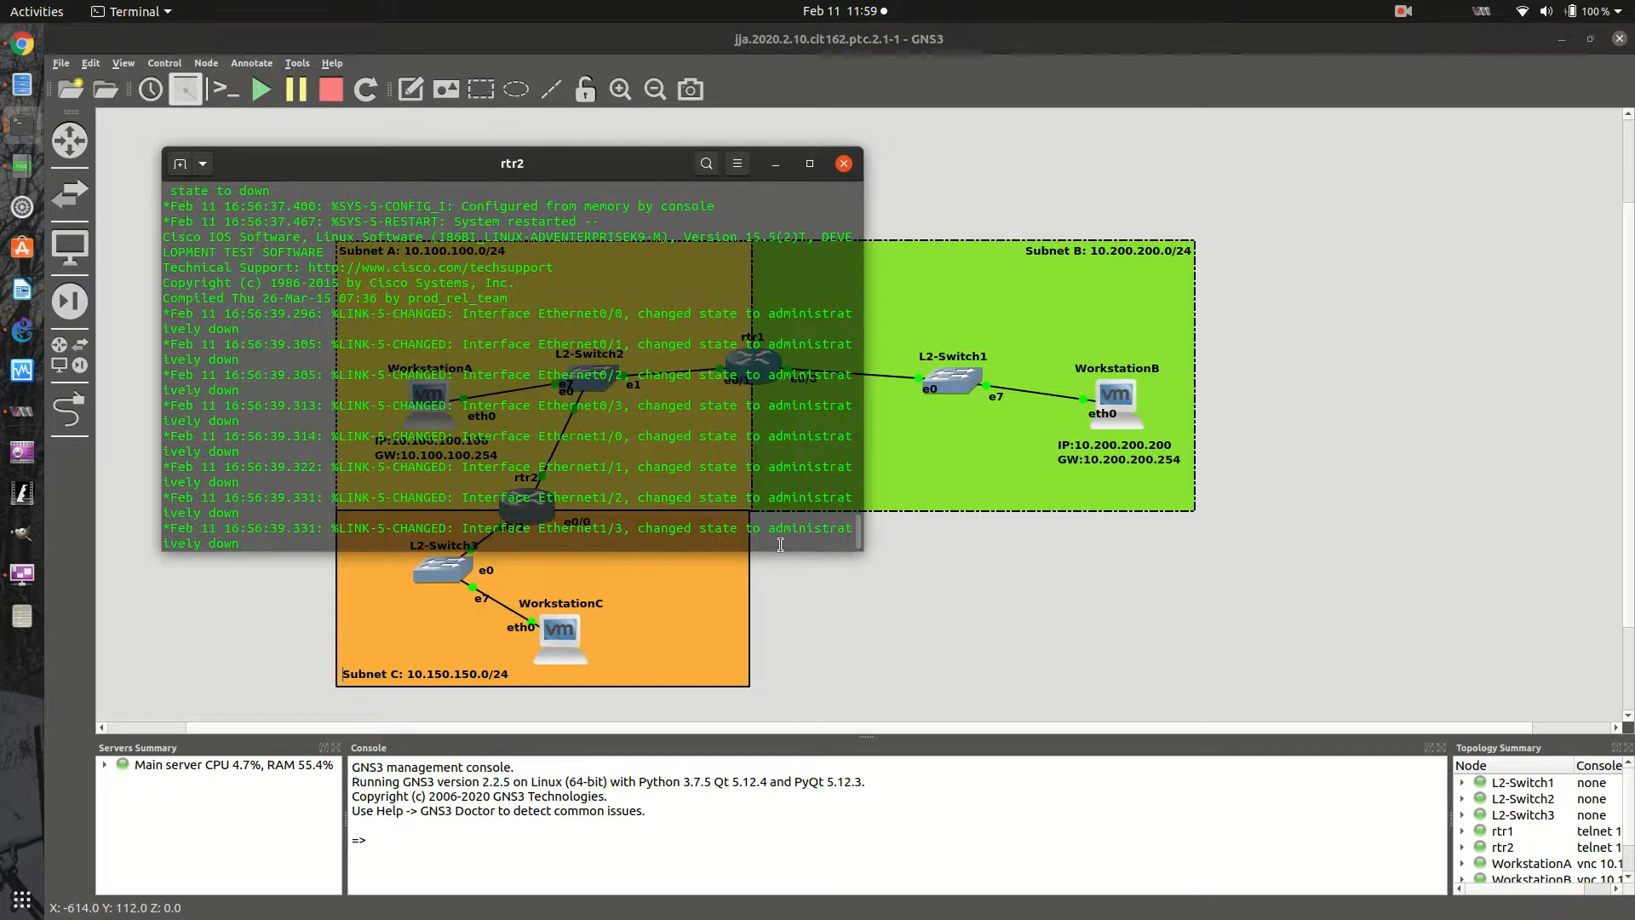
pyautogui.press('Return')
pyautogui.press('Return')
pyautogui.press('Return')
pyautogui.press('Return')
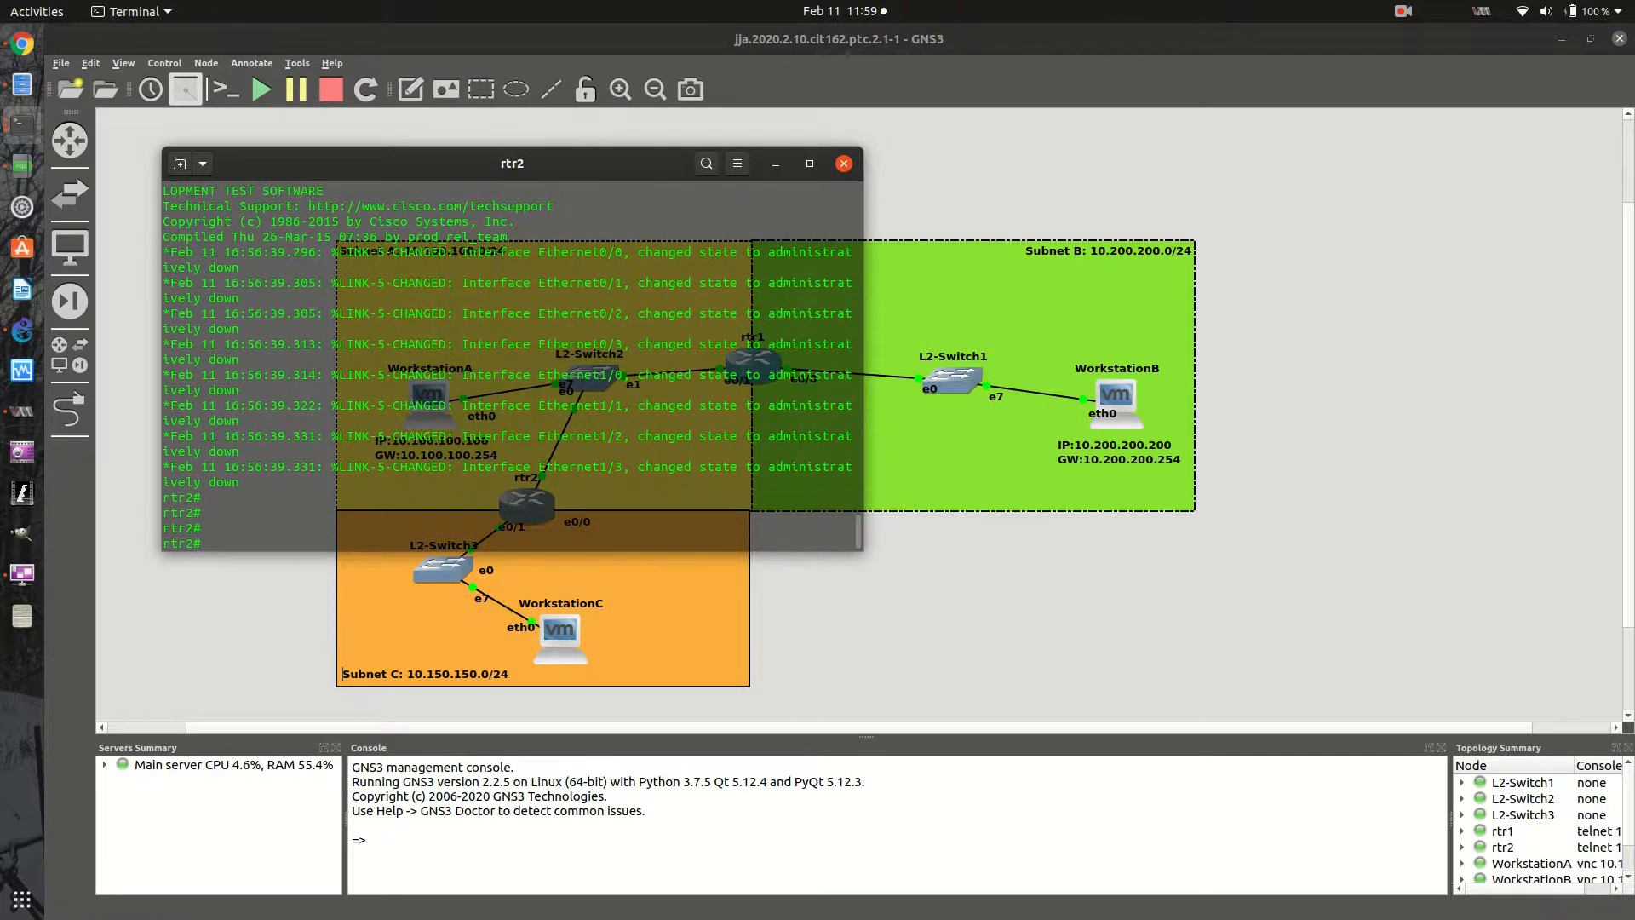
# - Display rtr2's running configuration with sh run and review its interface entries through to the end
pyautogui.write('sh ru n')
pyautogui.press('Return')
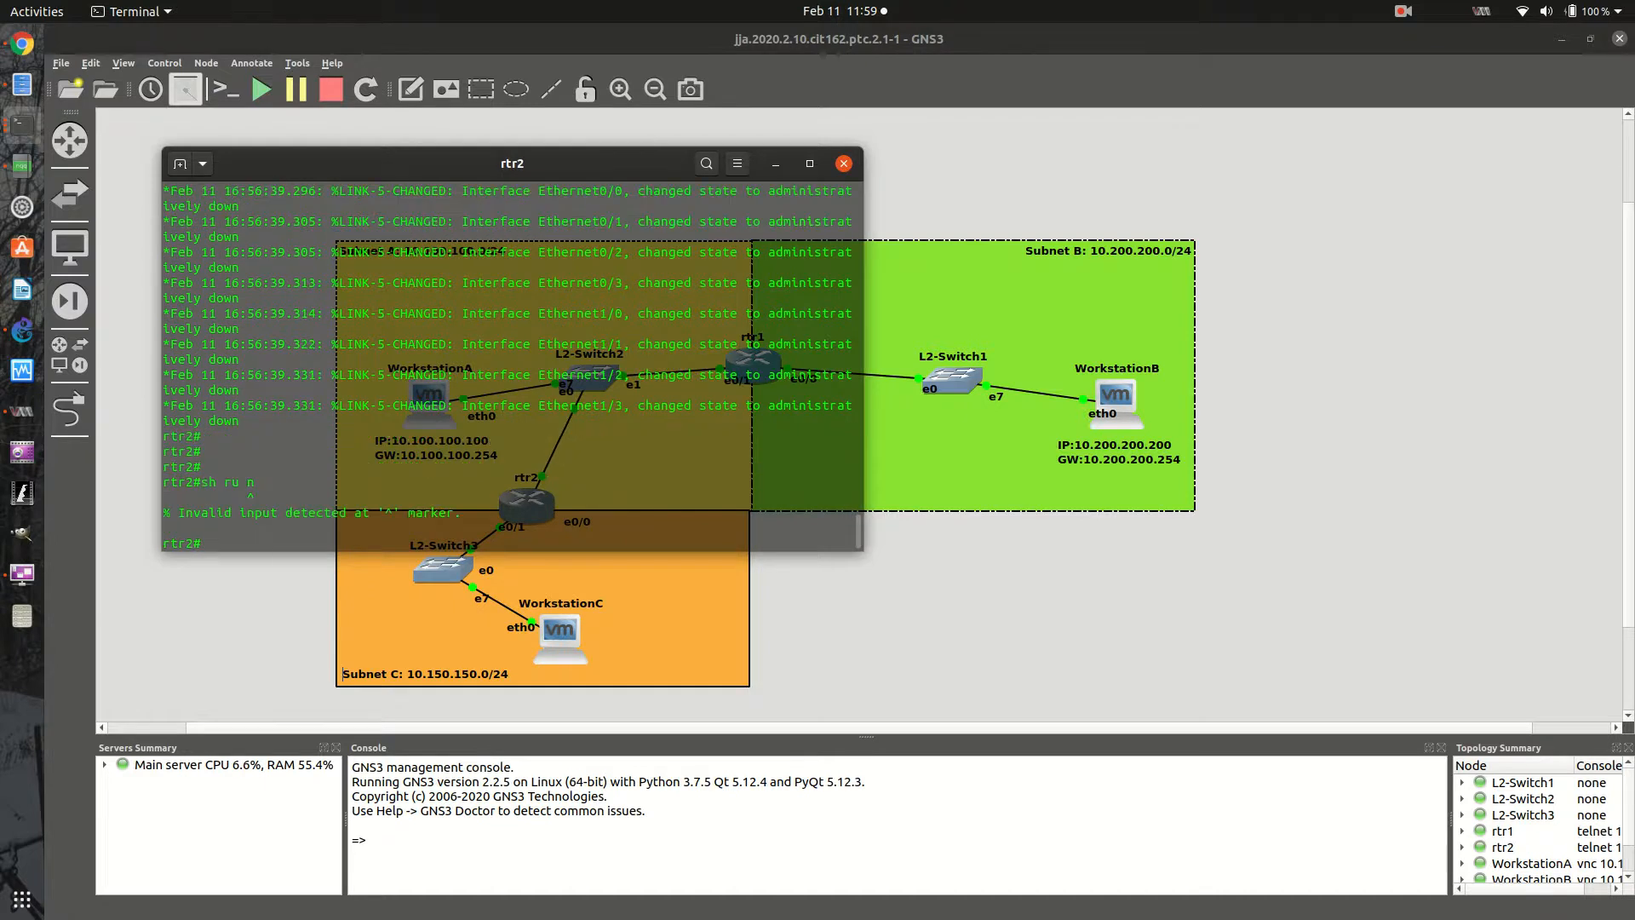
pyautogui.write('sh run')
pyautogui.press('Return')
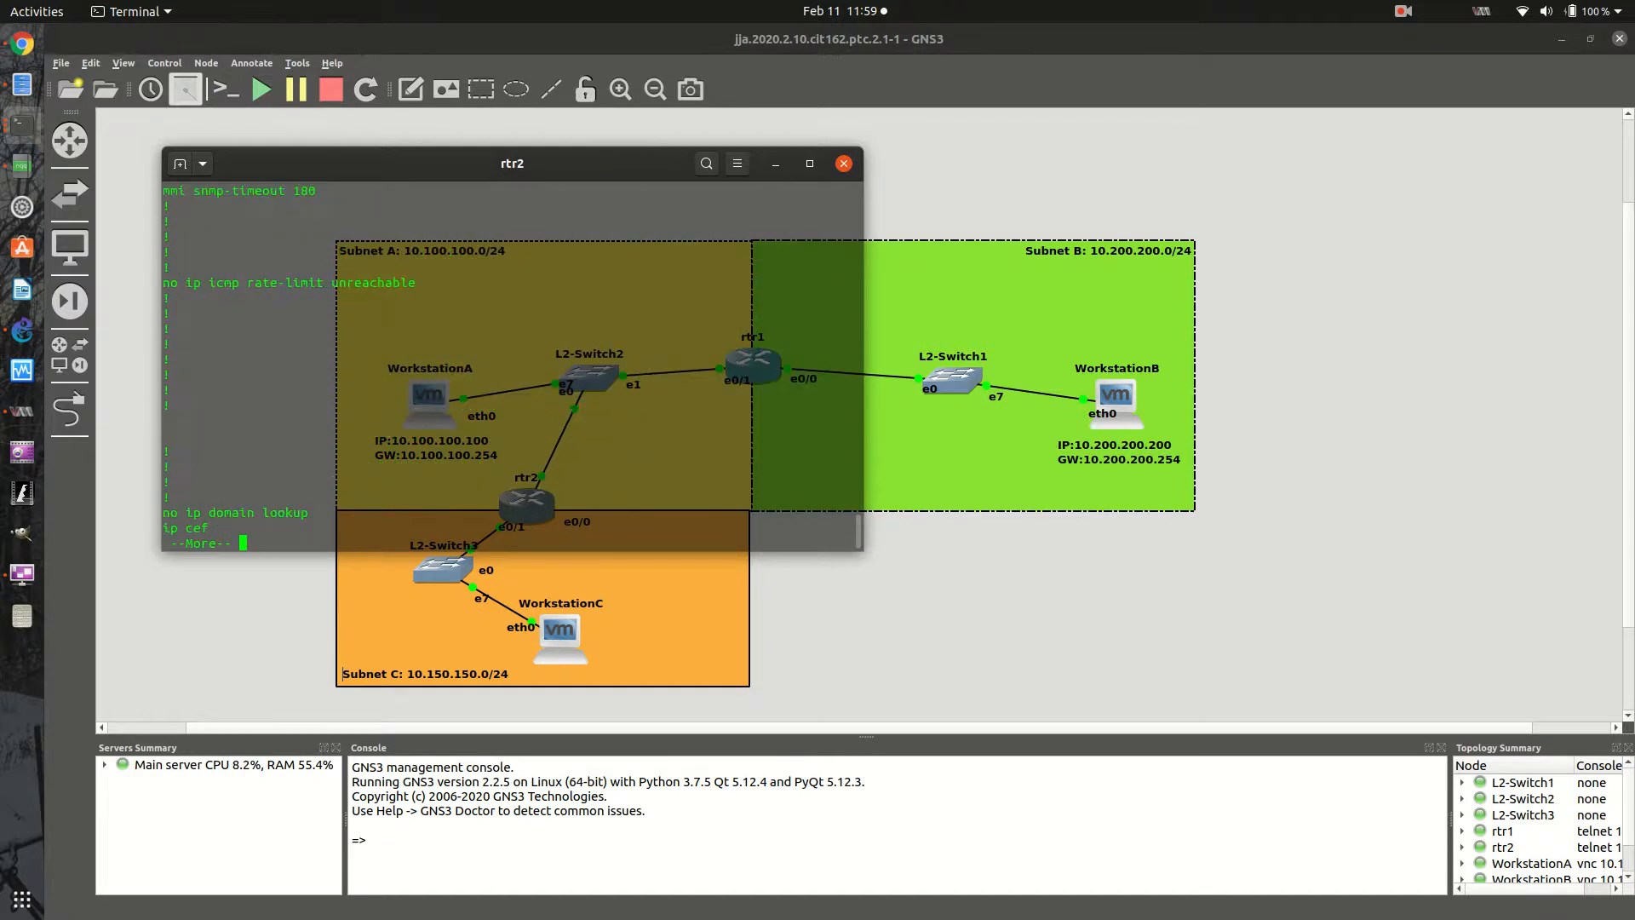
pyautogui.press('space')
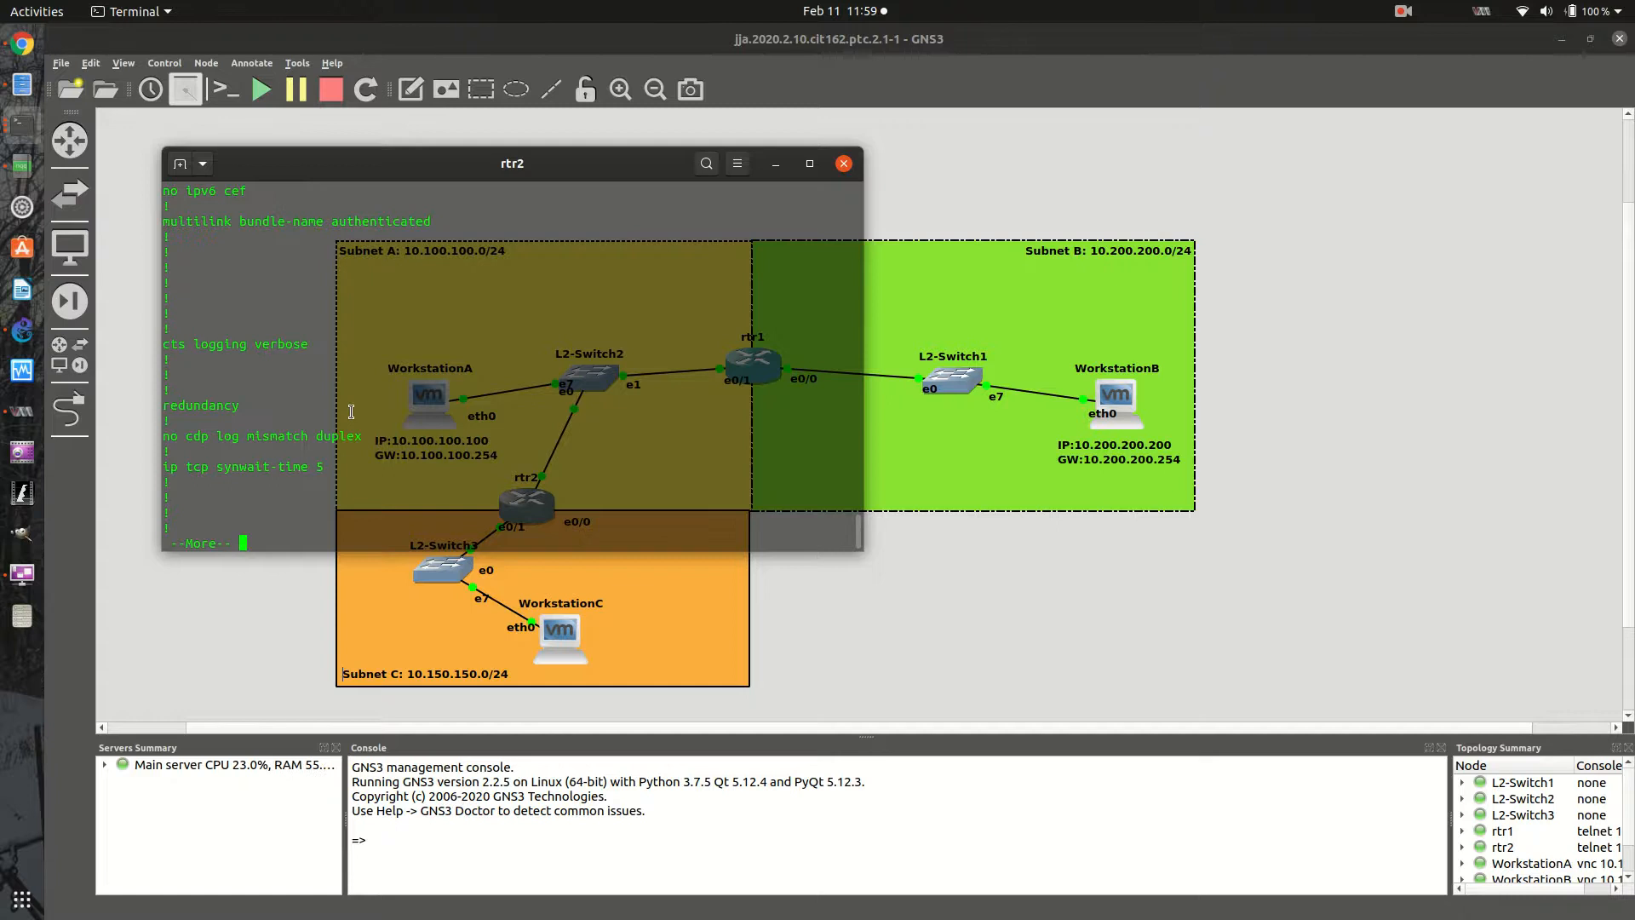
pyautogui.press('space')
pyautogui.press('space')
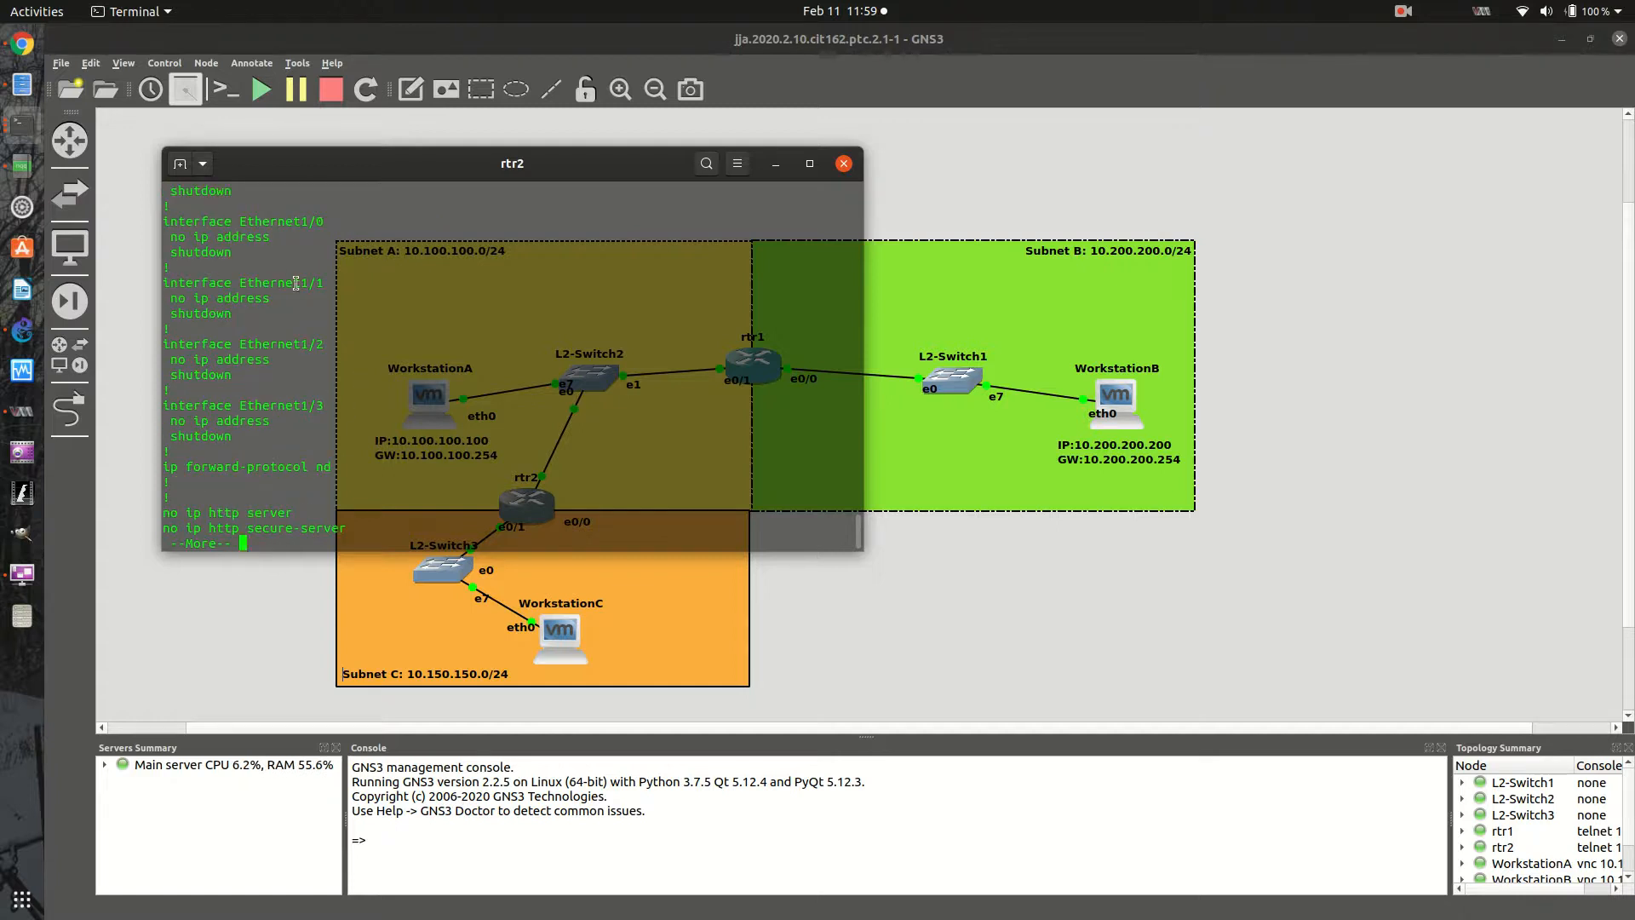
pyautogui.scroll(8, 296, 282)
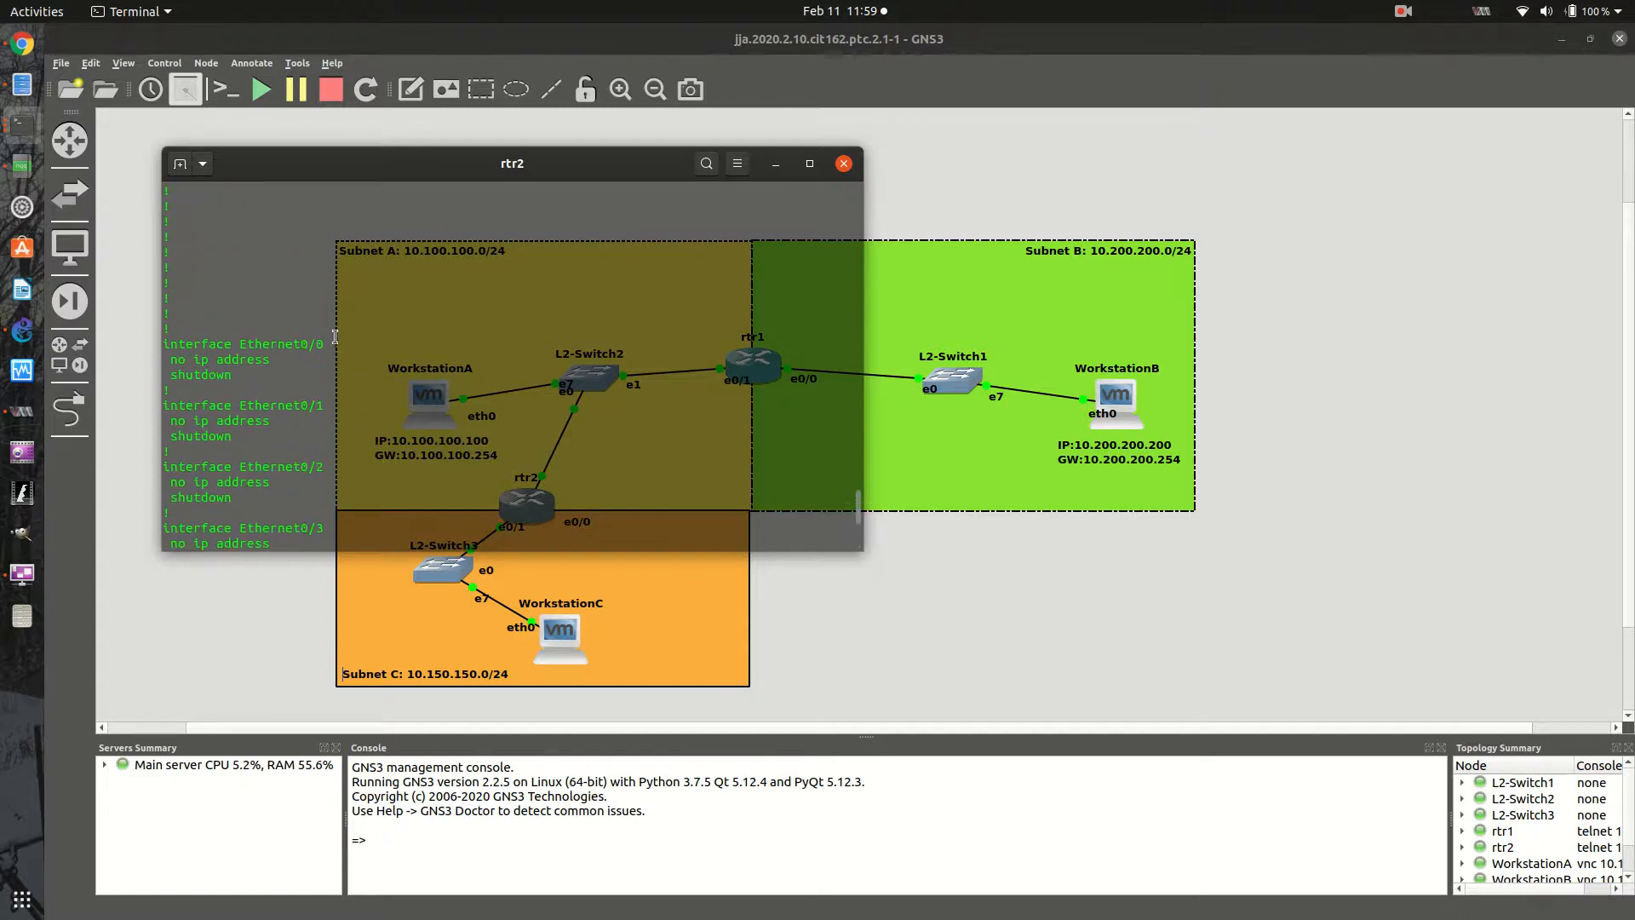
pyautogui.scroll(-8, 325, 385)
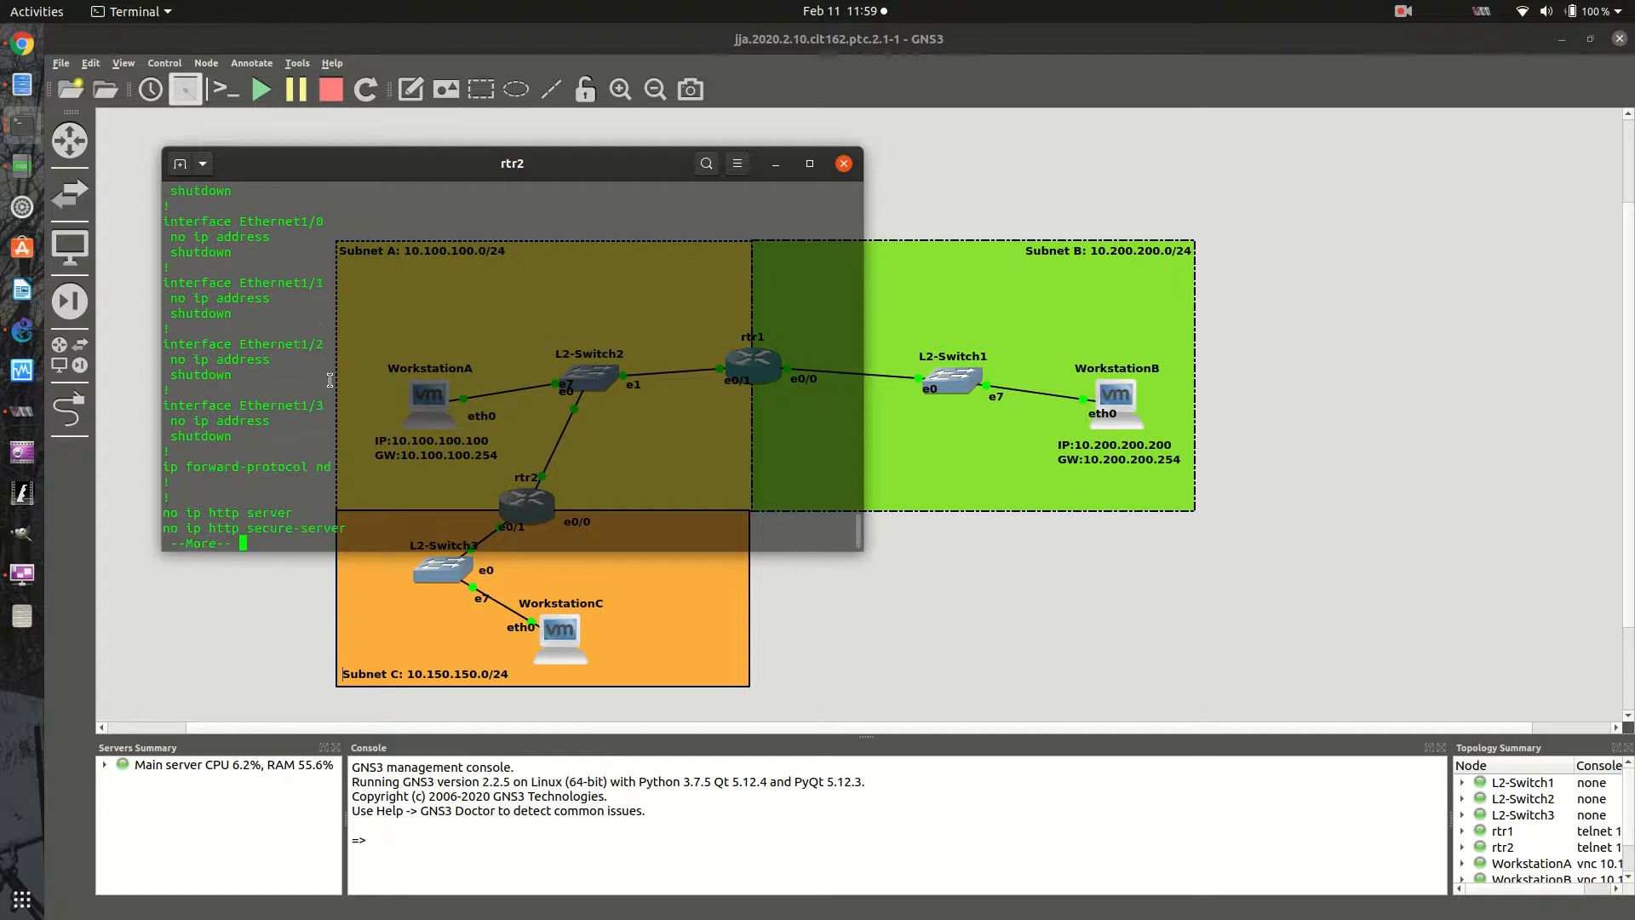
pyautogui.press('space')
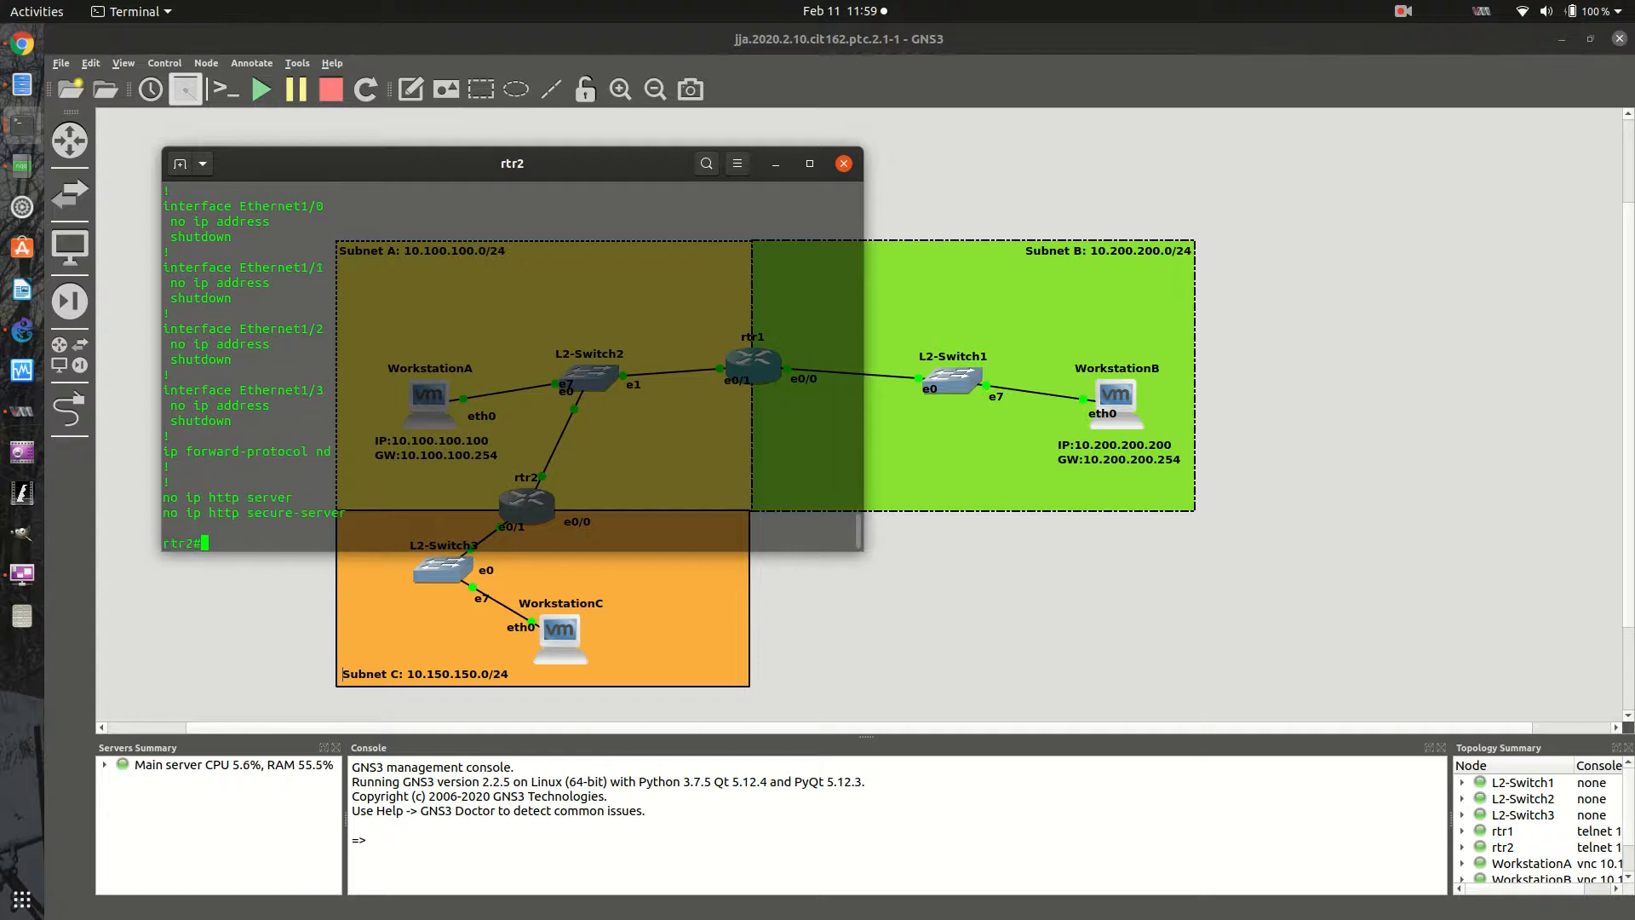
# - Enter global configuration on rtr2 and assign interface e0/0 the IP address 10.100.100.250 with mask 255.255.255.0
pyautogui.write('config t')
pyautogui.press('Return')
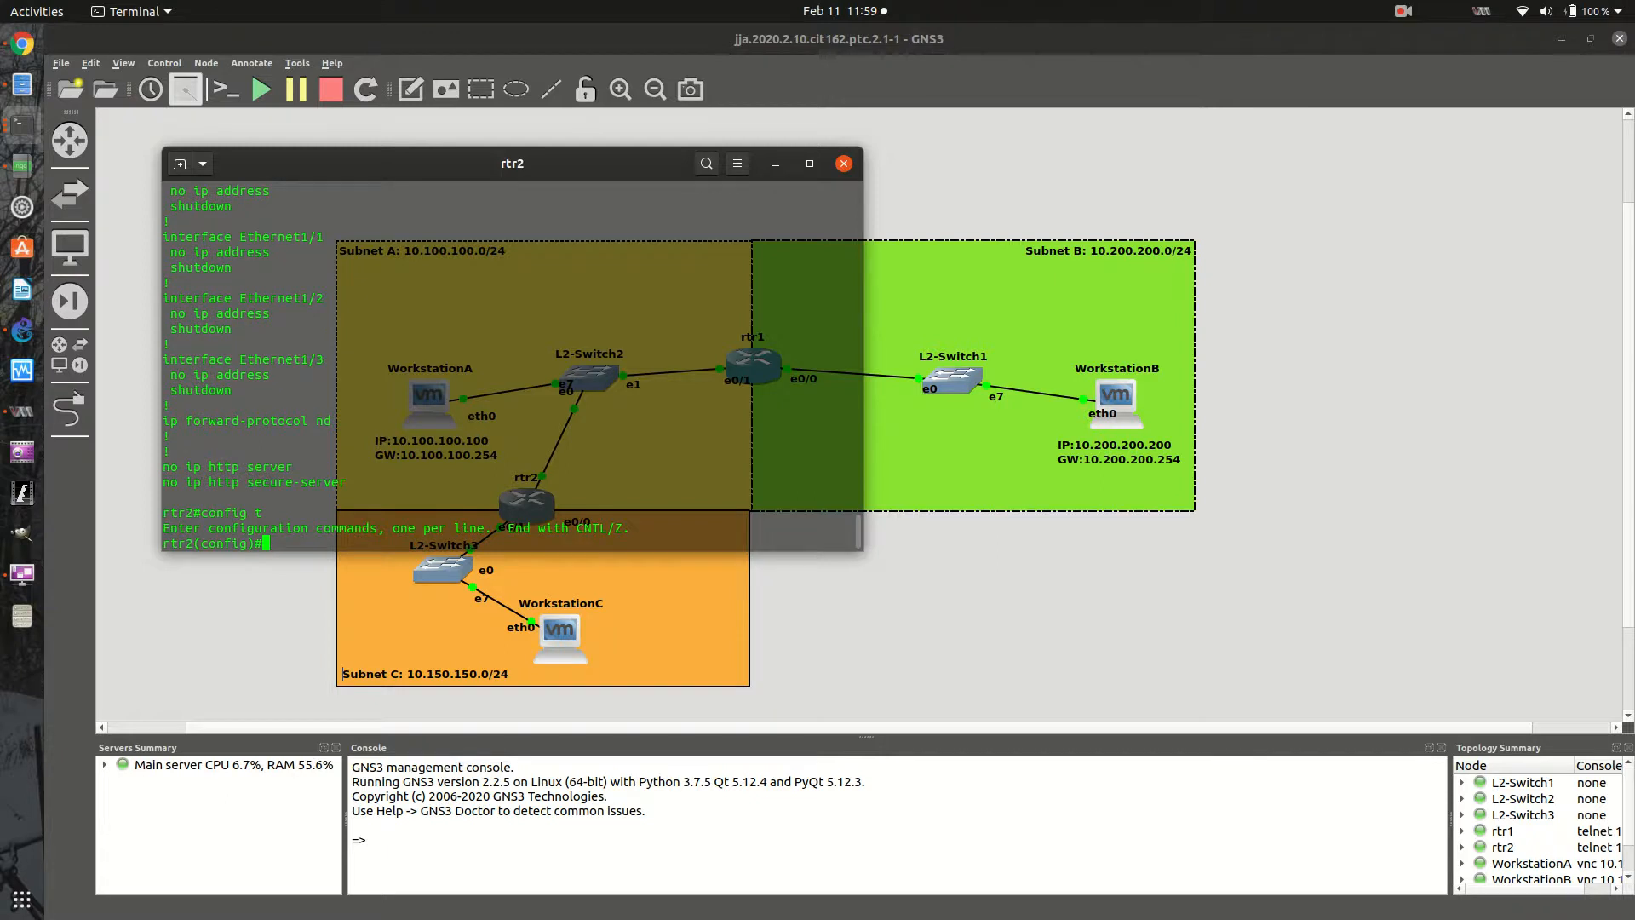
pyautogui.write('int e0/')
pyautogui.write('0')
pyautogui.press('Return')
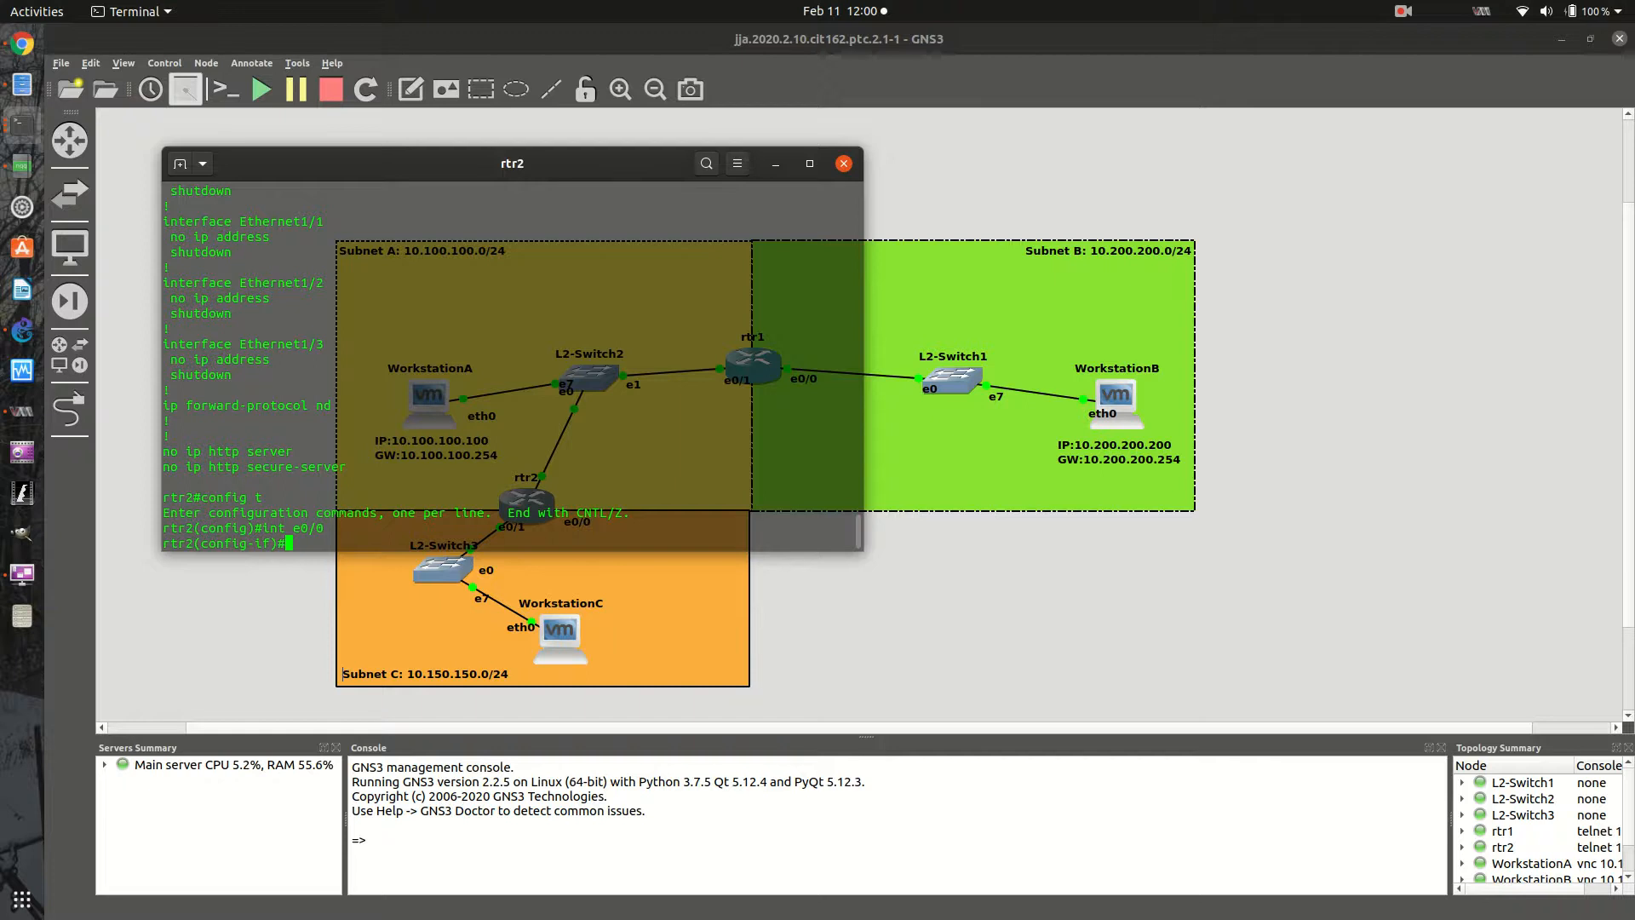
pyautogui.write('i')
pyautogui.write('p add ')
pyautogui.write('10.100.100')
pyautogui.write('.250')
pyautogui.write(' 255.255.255.25')
pyautogui.write('5.')
pyautogui.write('0')
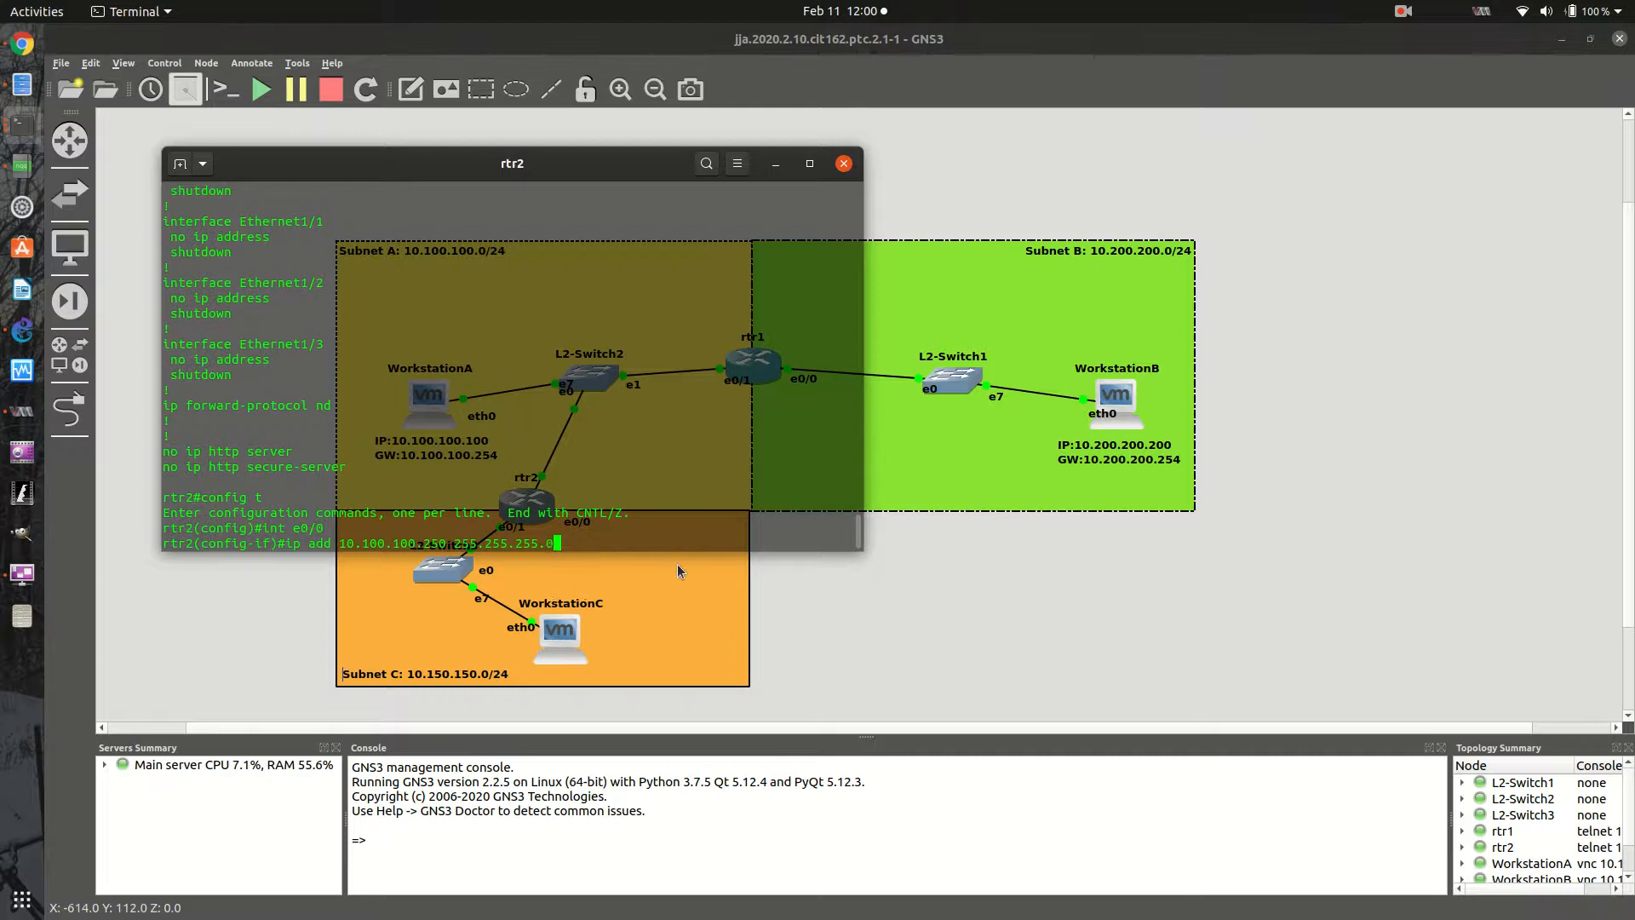
pyautogui.press('Return')
pyautogui.press('Up')
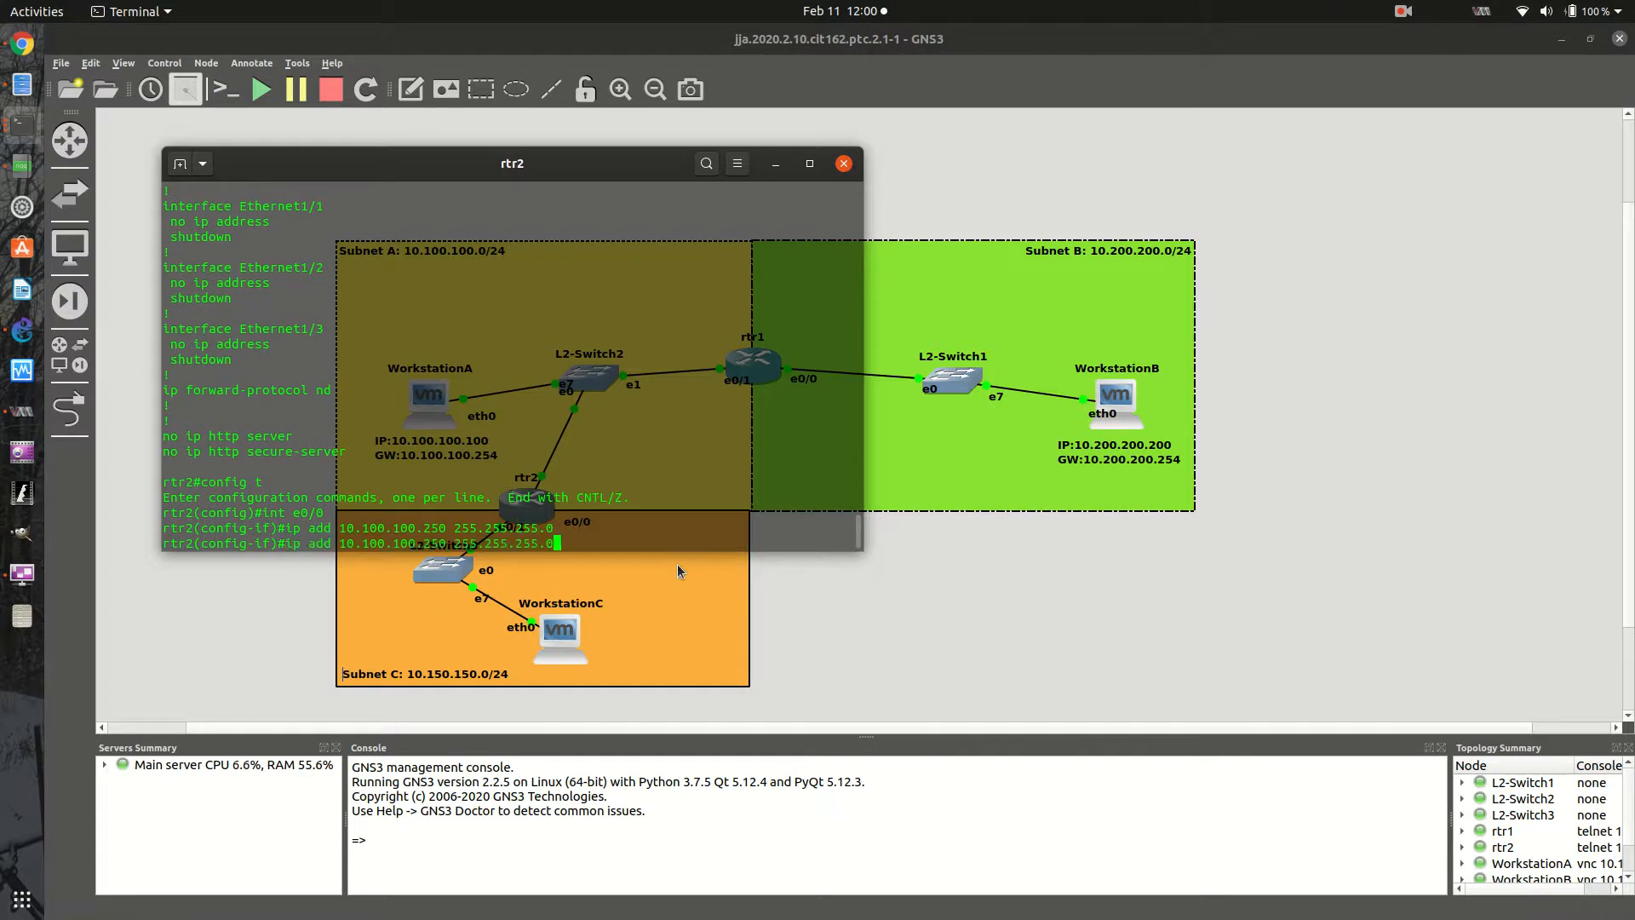
pyautogui.press('Up')
pyautogui.press('BackSpace')
pyautogui.write('1')
pyautogui.press('Return')
pyautogui.press('Up')
pyautogui.press('Up')
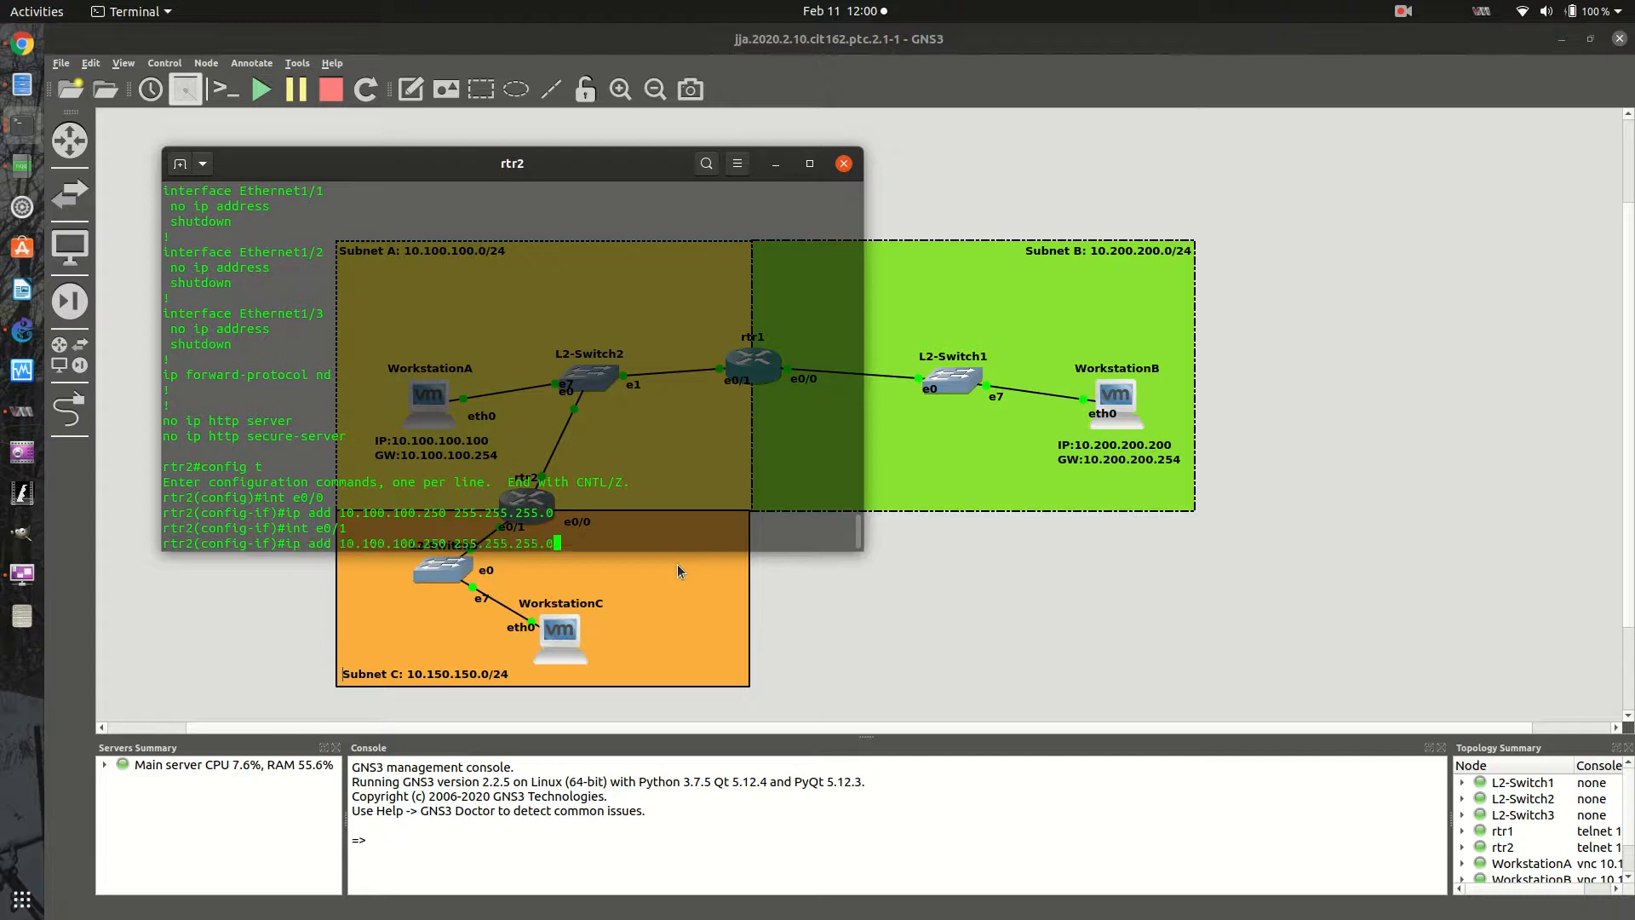
pyautogui.press('Up')
pyautogui.press('Return')
# - Enable rtr2's interface e0/0 with no shut
pyautogui.write('no ')
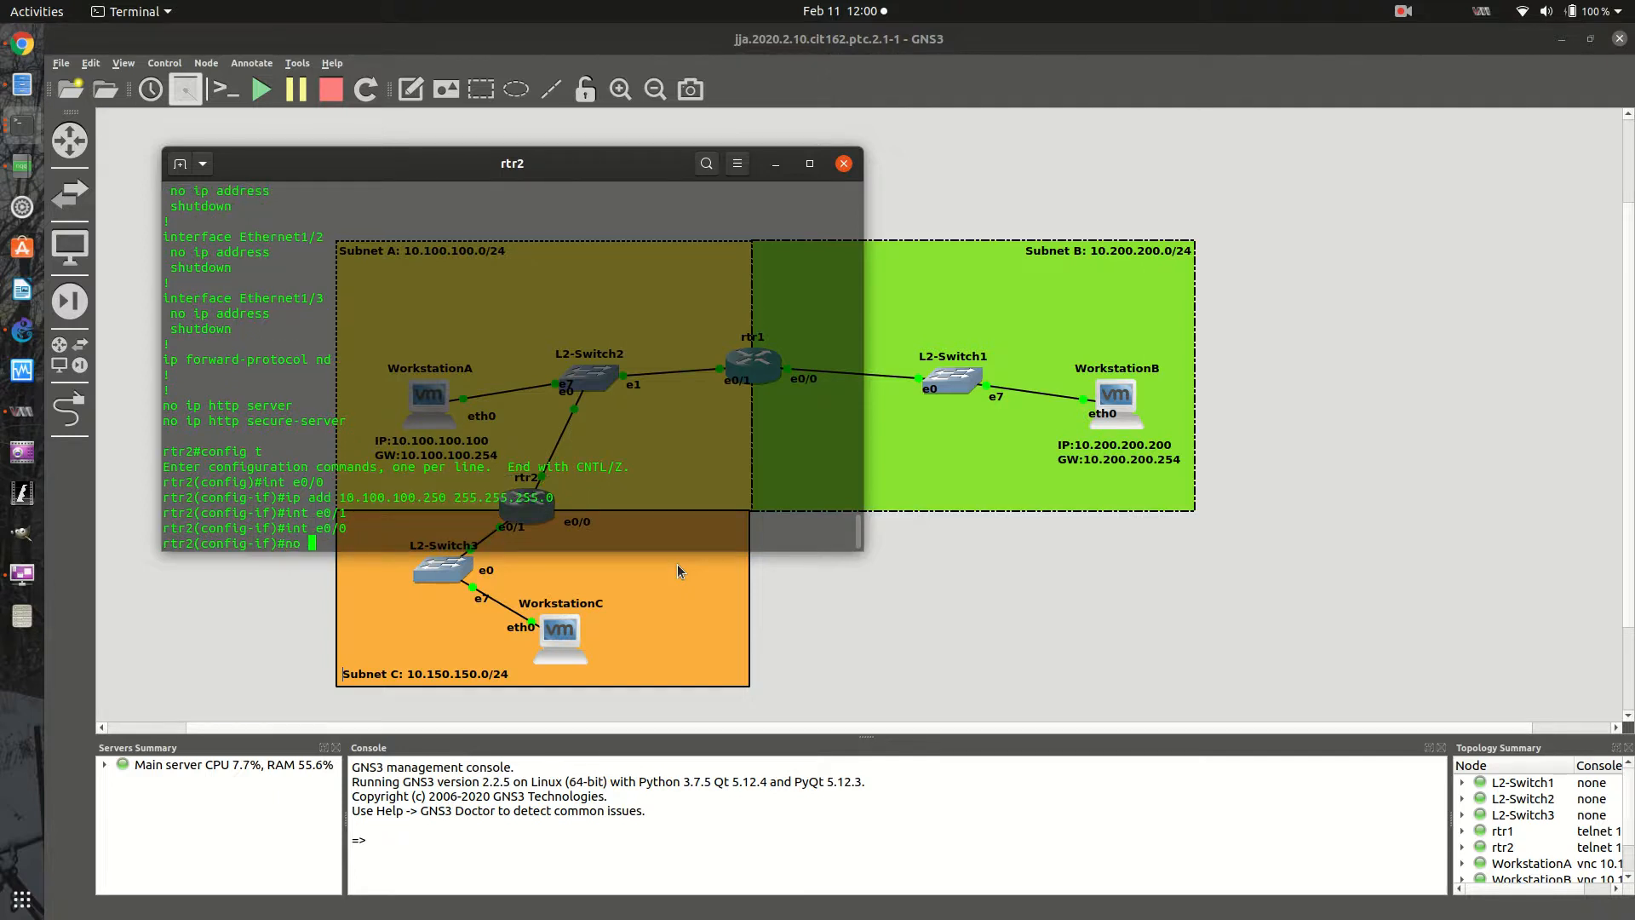
pyautogui.write('shut')
pyautogui.press('Return')
# - Switch to rtr2's interface e0/1 and assign it the IP address 10.150.150.254 with mask 255.255.255.0
pyautogui.press('Up')
pyautogui.press('Up')
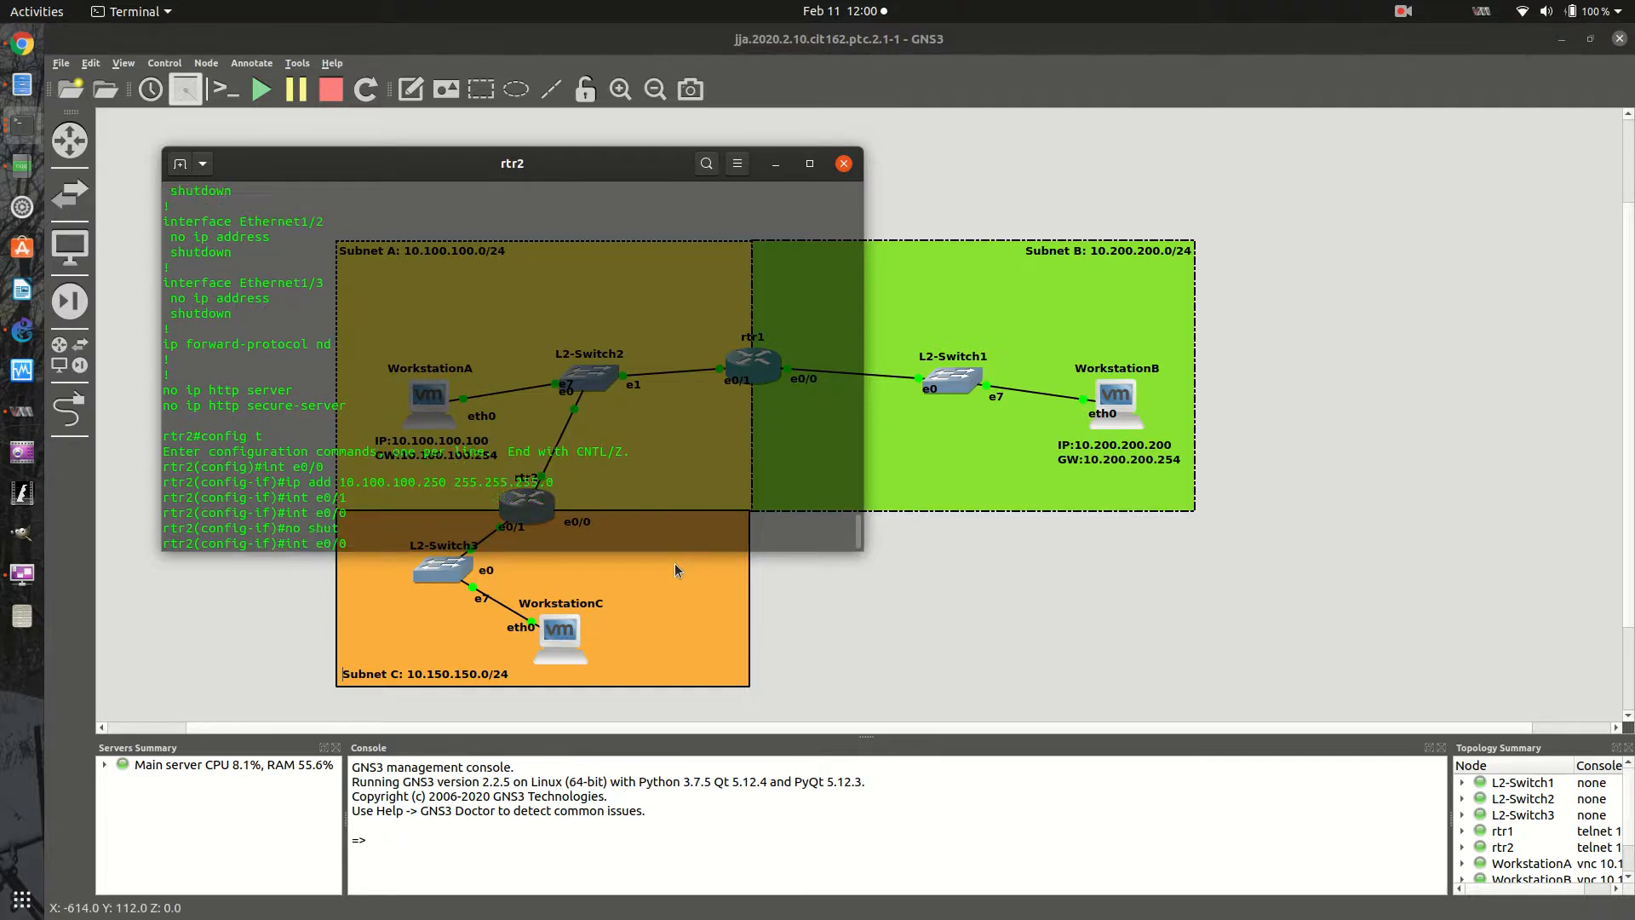
pyautogui.press('Up')
pyautogui.press('Return')
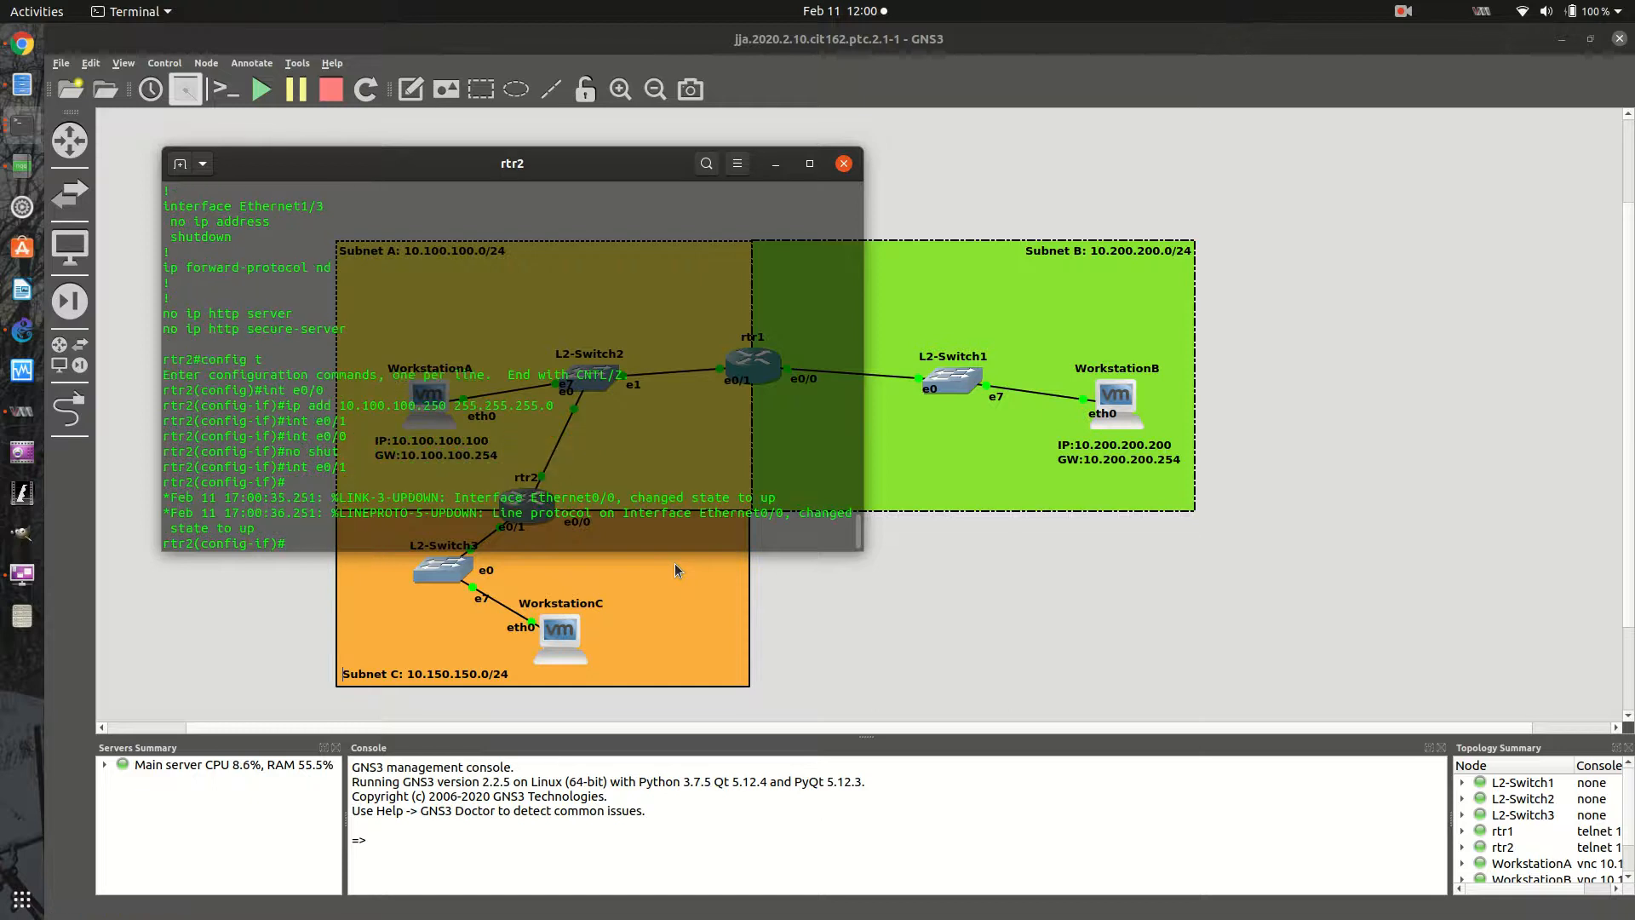
pyautogui.press('Return')
pyautogui.write('ip ad')
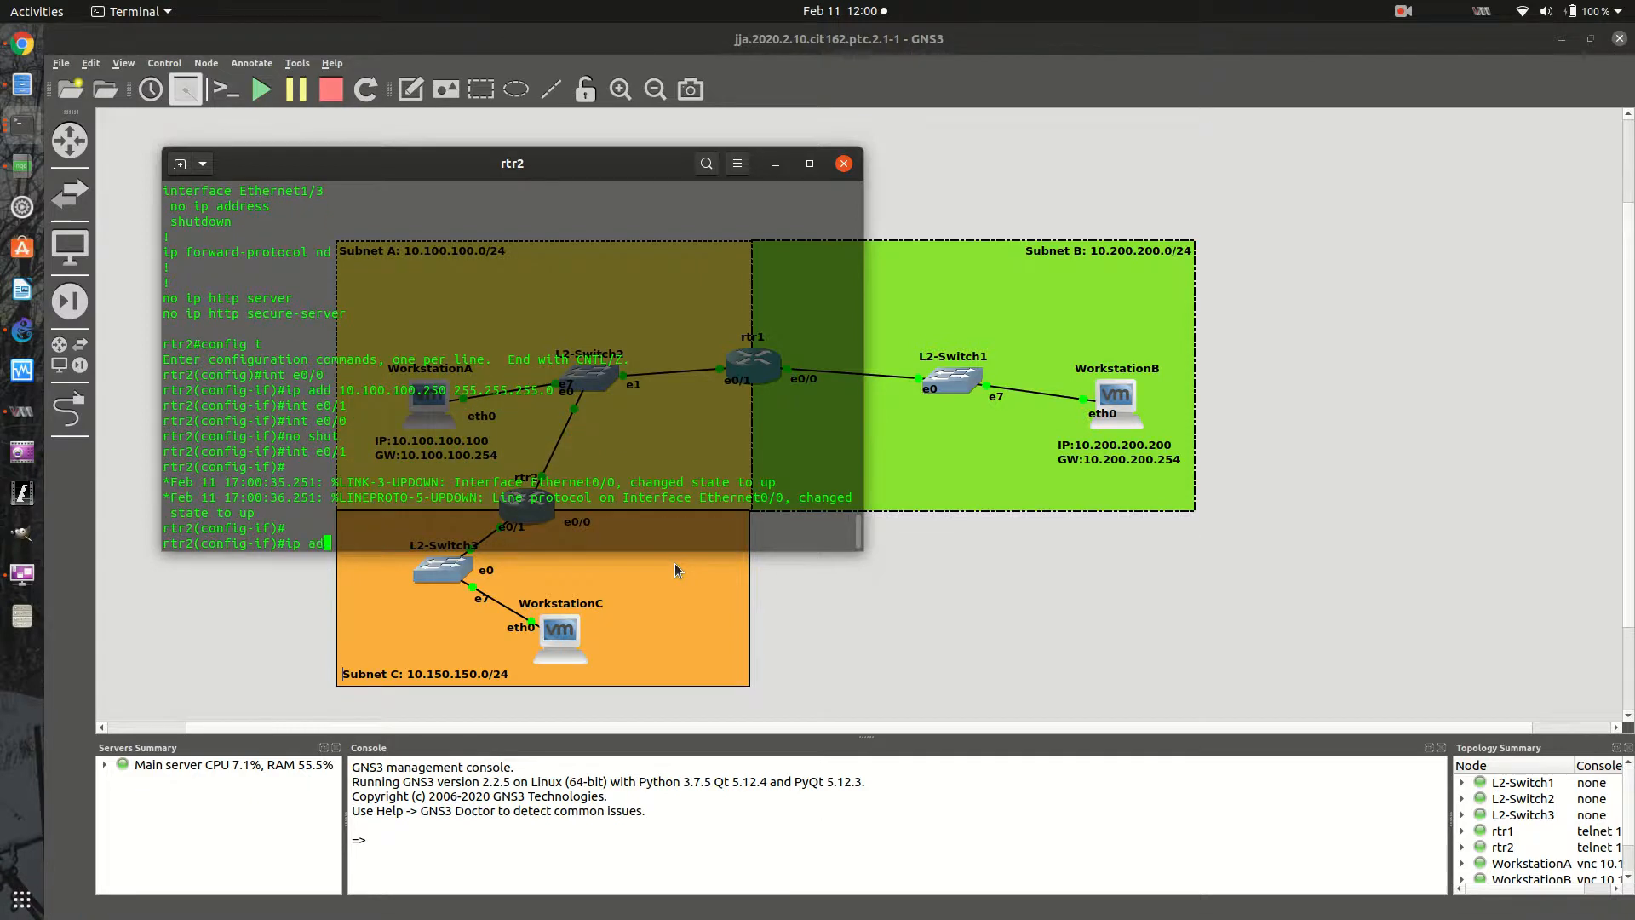
pyautogui.write('d')
pyautogui.press('Tab')
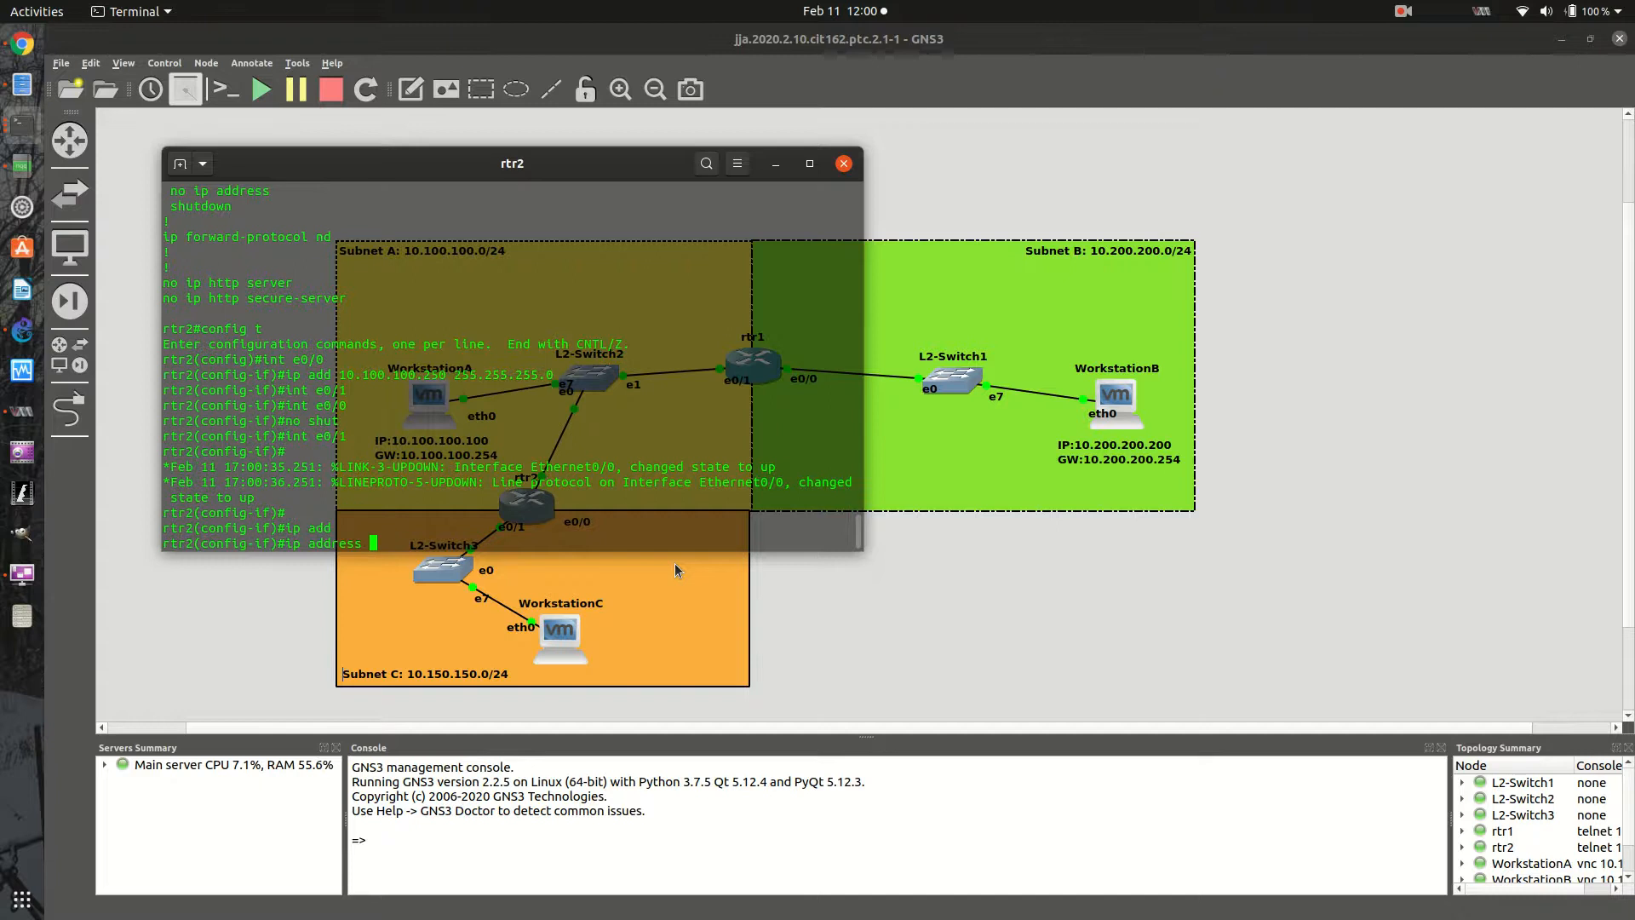
pyautogui.write('10.150.150.254 255.255.255.0')
pyautogui.press('Return')
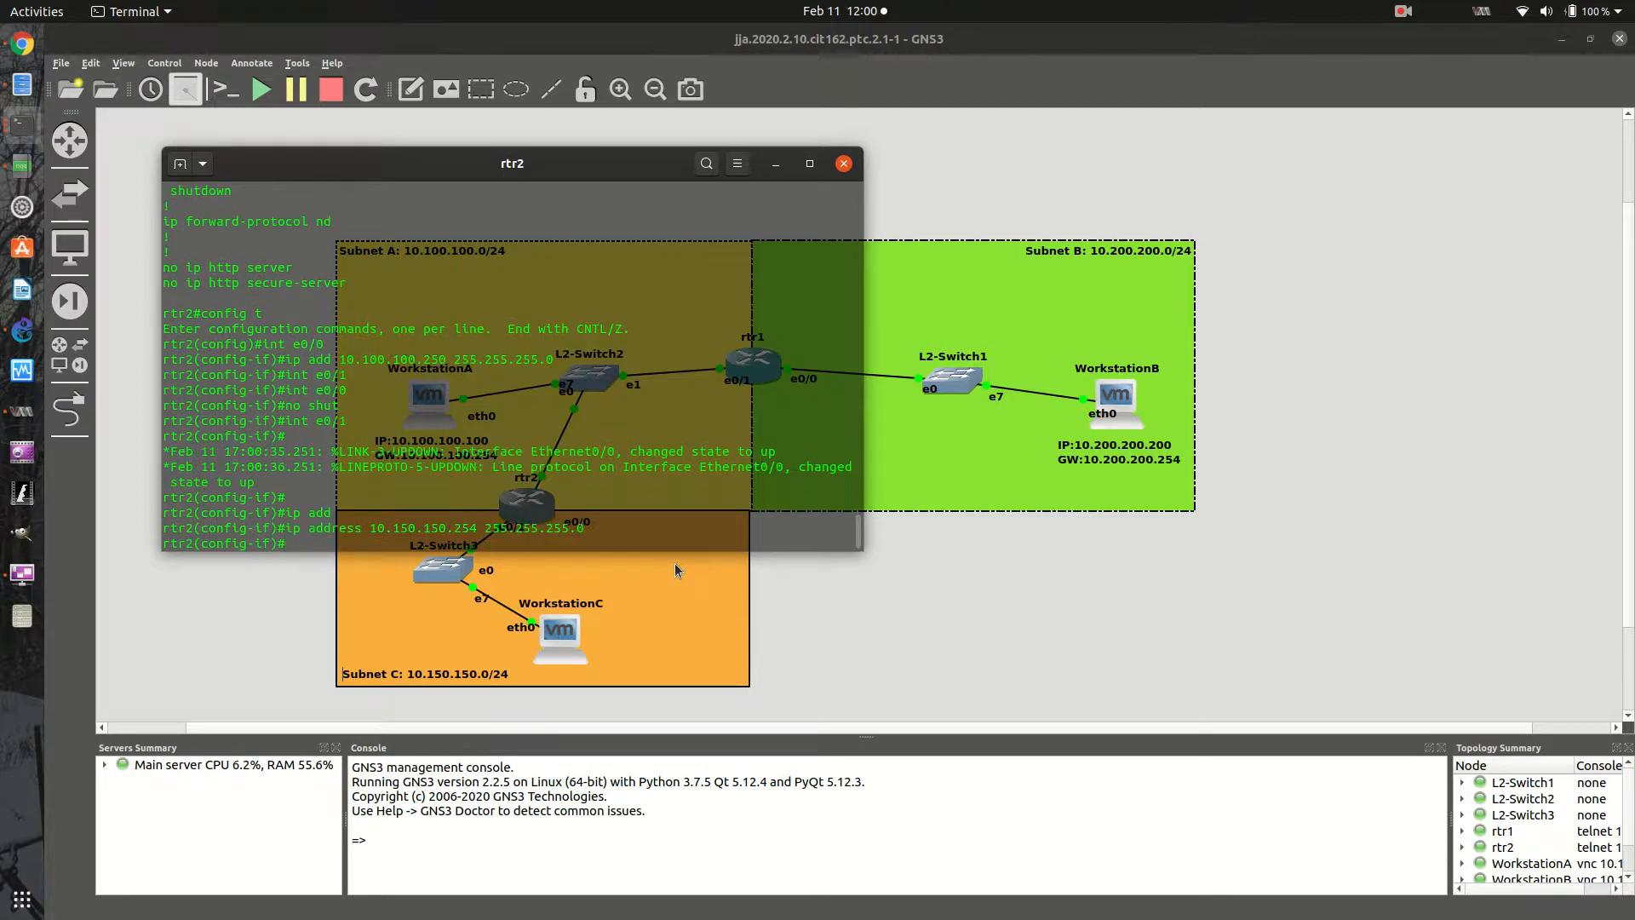
# - Enable rtr2's interface e0/1 with no shut and exit the configuration modes back to the privileged prompt
pyautogui.hotkey('alt', 'Tab')
pyautogui.hotkey('alt', 'Tab')
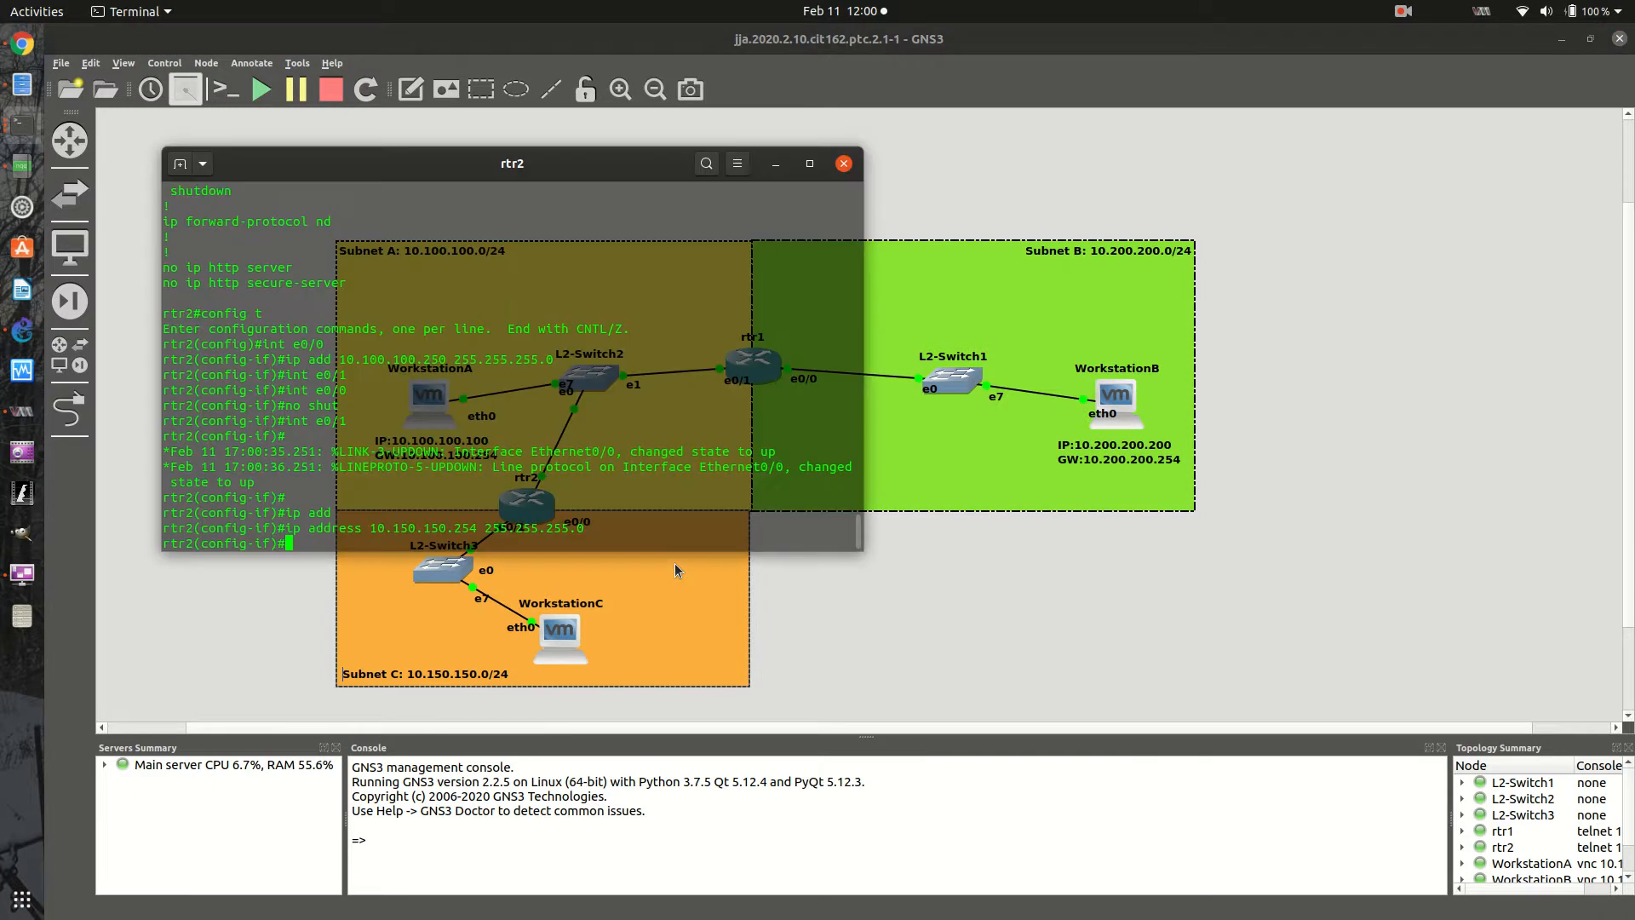
pyautogui.write('no shut')
pyautogui.press('Return')
pyautogui.write('exit')
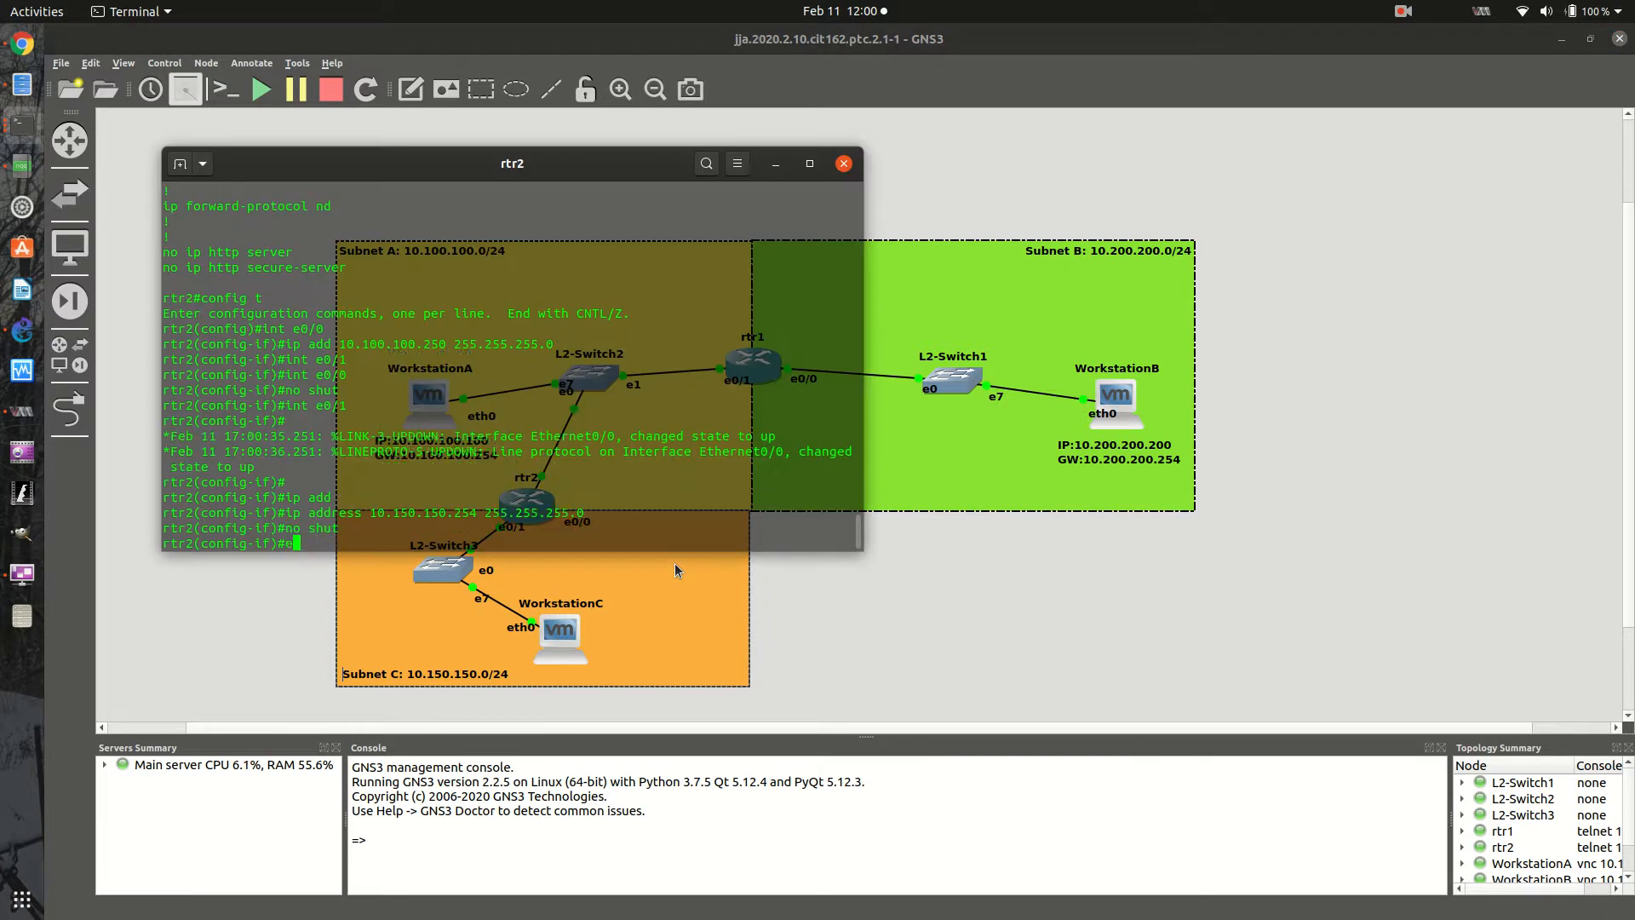
pyautogui.press('Return')
pyautogui.write('exit')
pyautogui.press('Return')
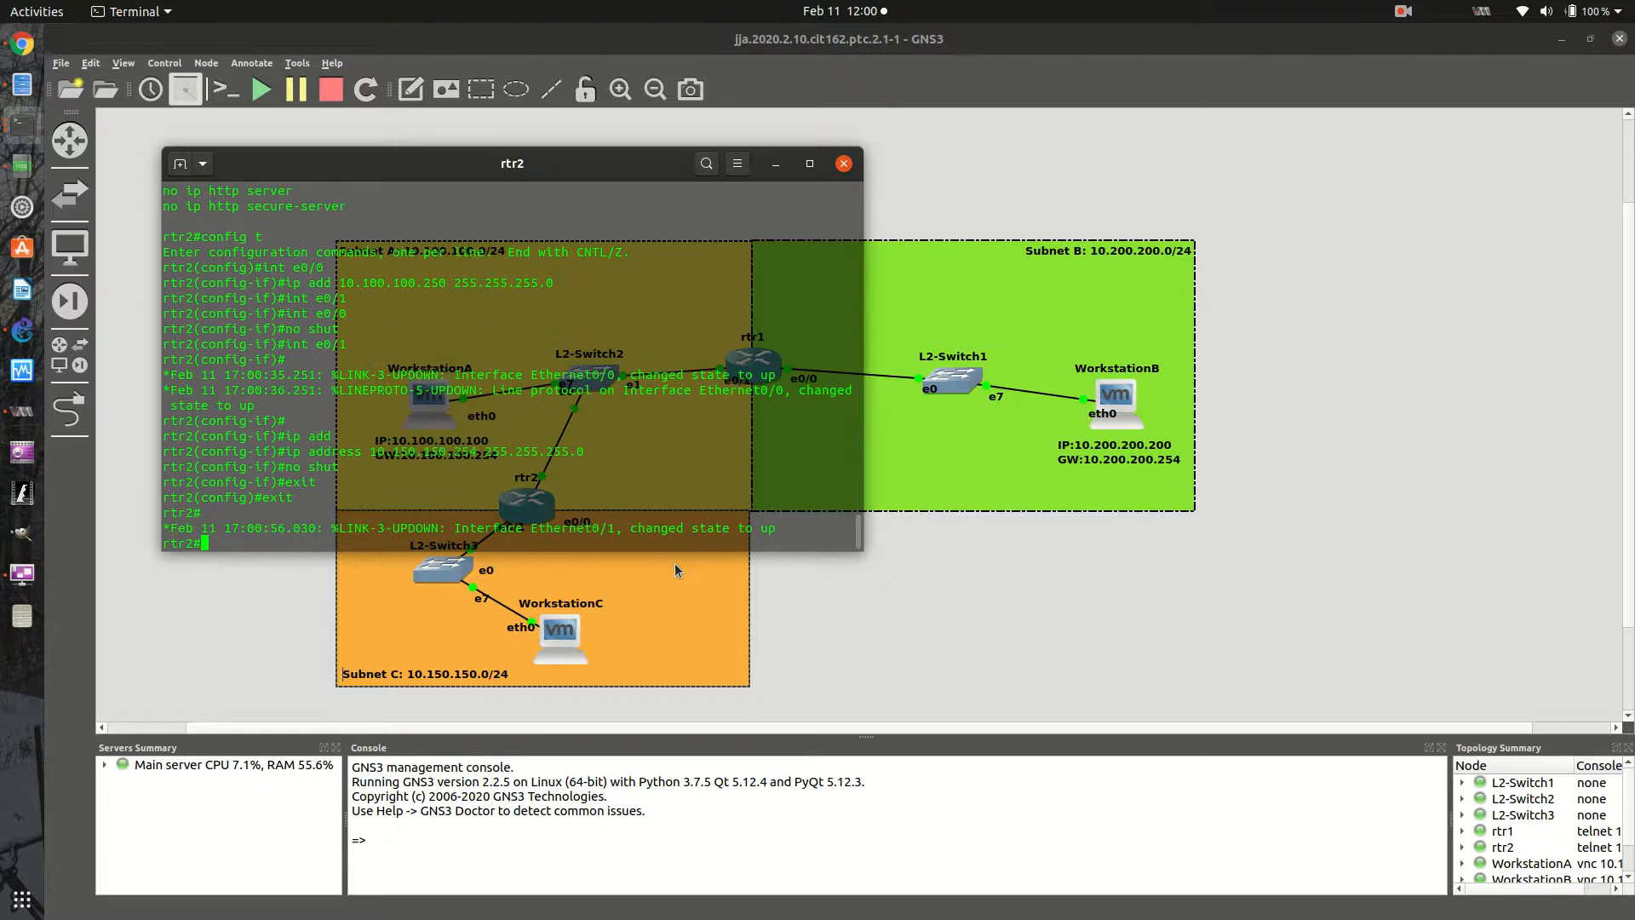
pyautogui.press('Return')
pyautogui.press('Return')
pyautogui.press('Return')
pyautogui.press('Return')
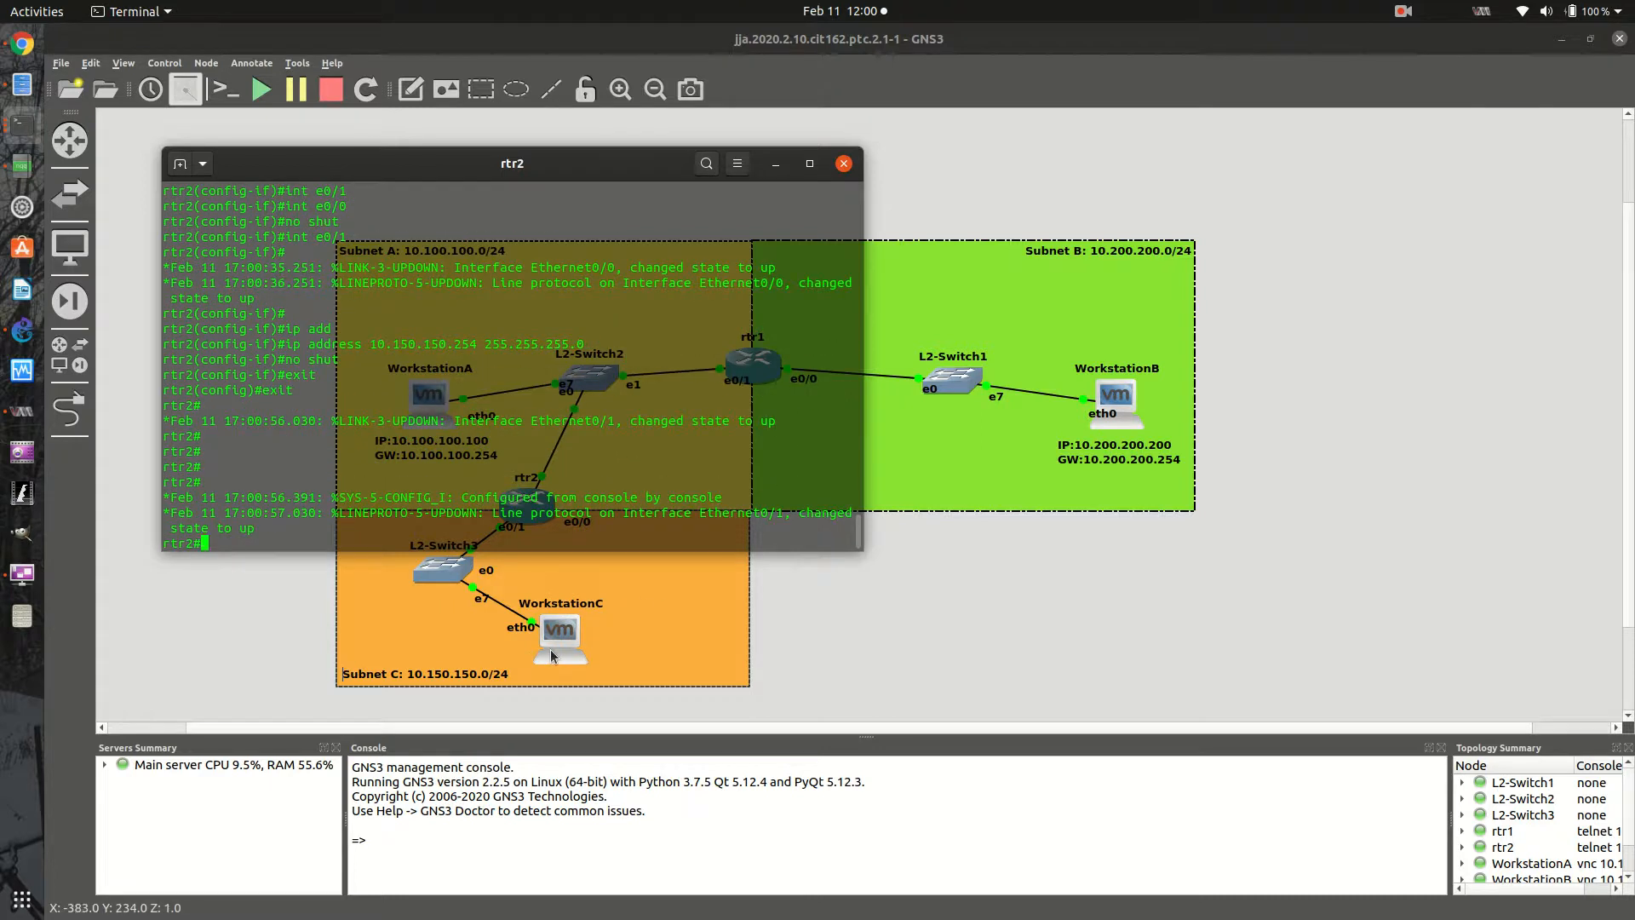
# - Open WorkstationA's console and ping 10.150.150.150 from its terminal, stopping the ping after a few attempts
pyautogui.click(559, 647)
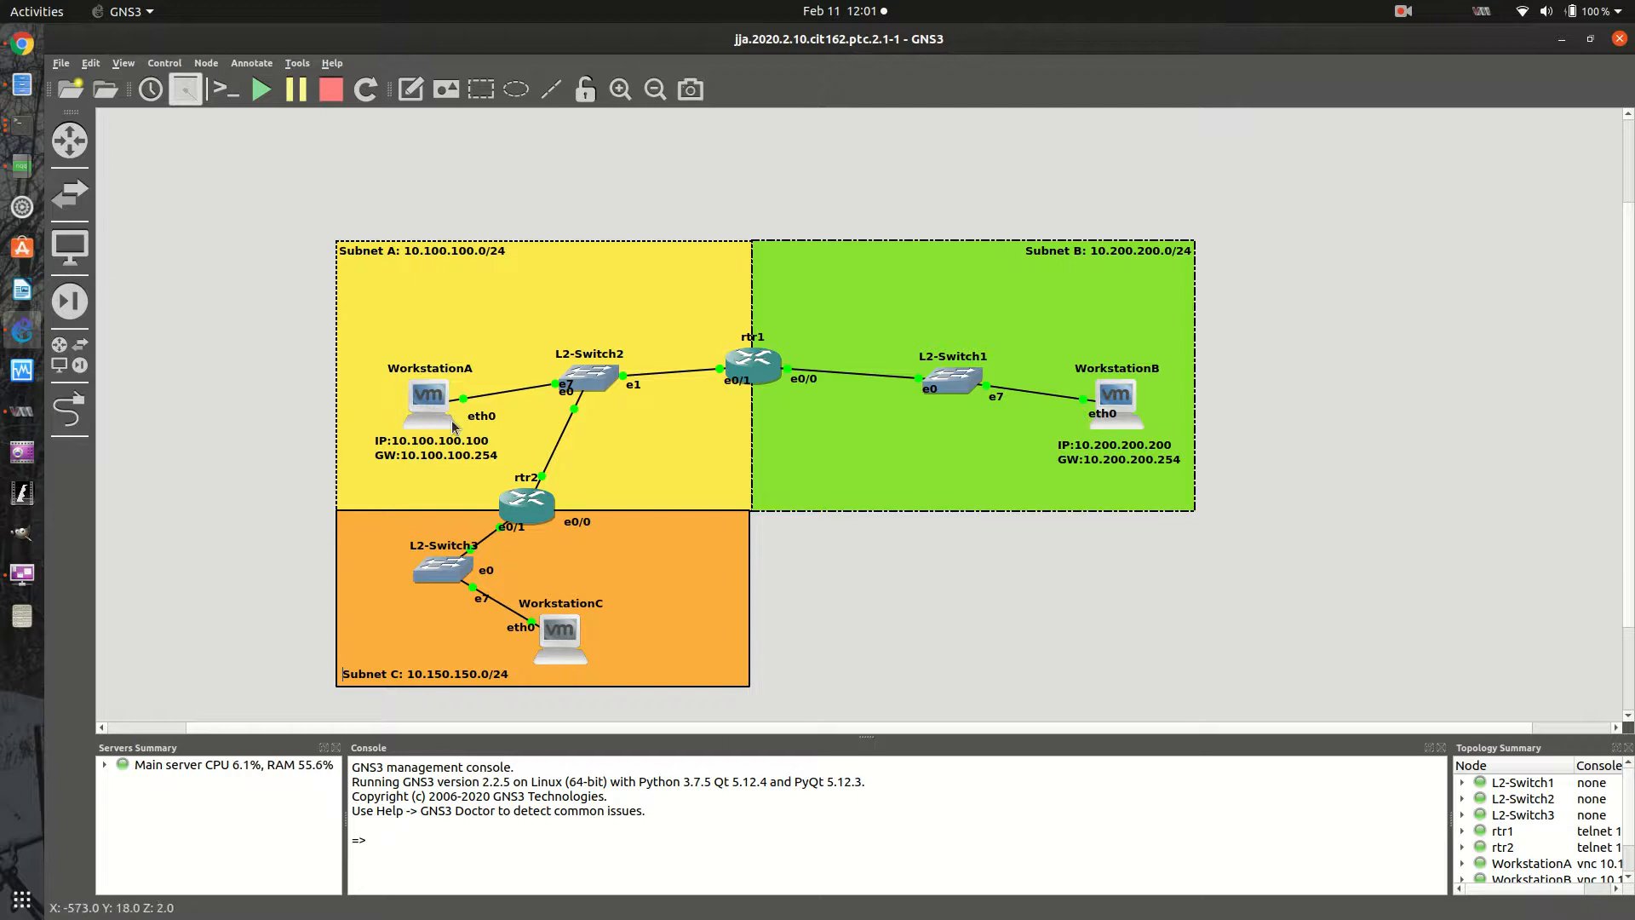
pyautogui.rightClick(416, 403)
pyautogui.click(481, 439)
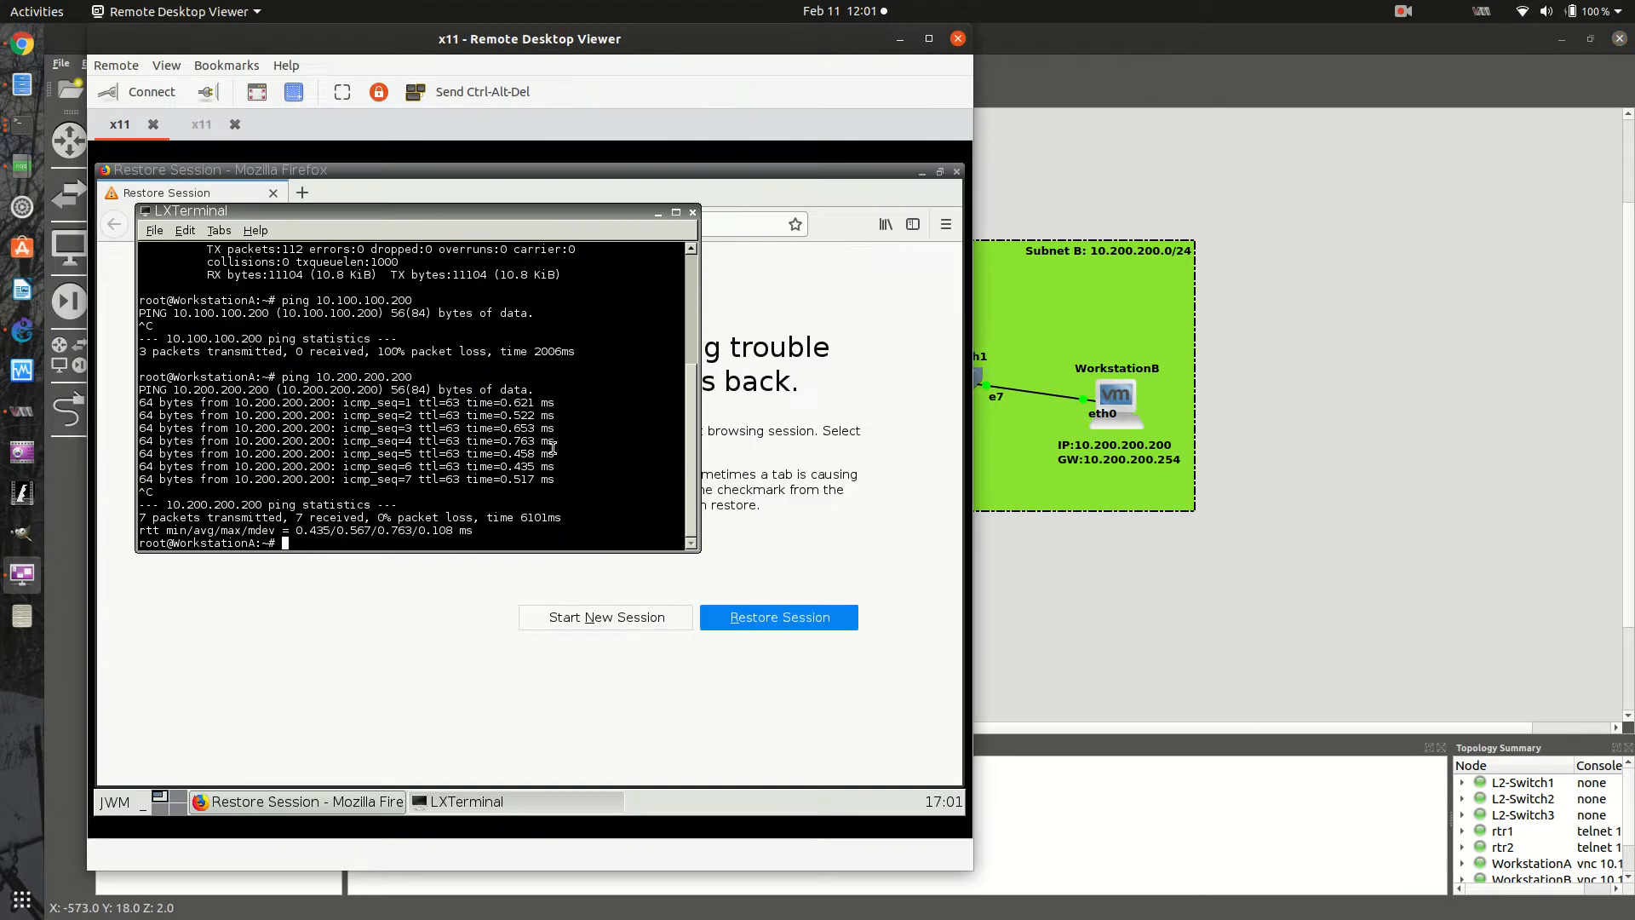
pyautogui.write('ping 10.150.1')
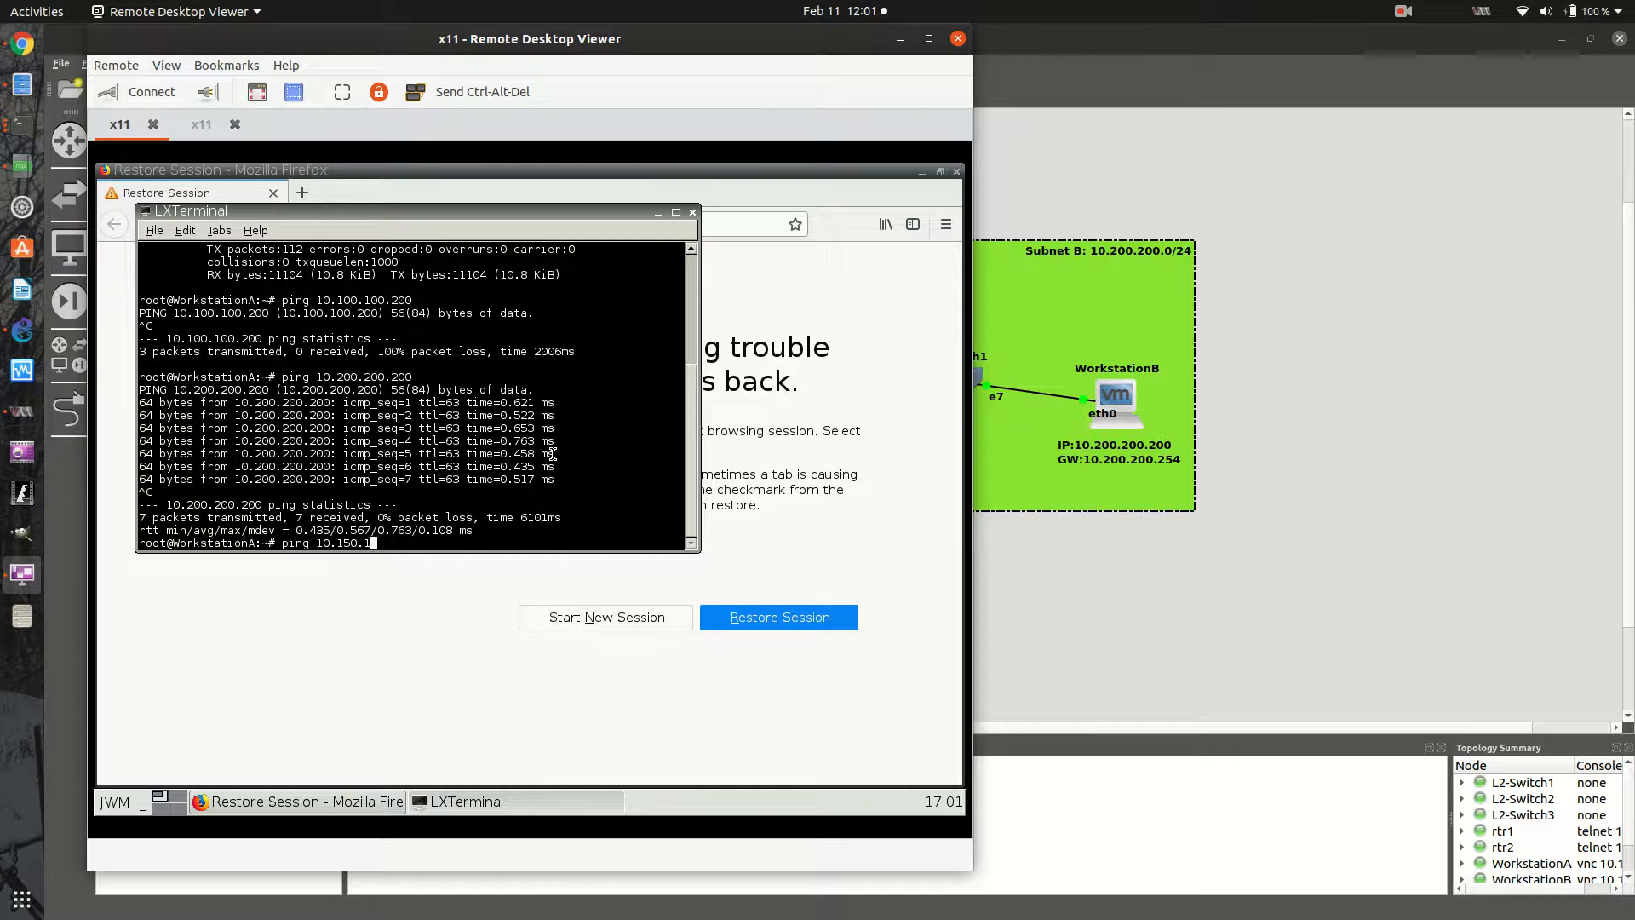
pyautogui.write('50.')
pyautogui.write('150.15')
pyautogui.press('Return')
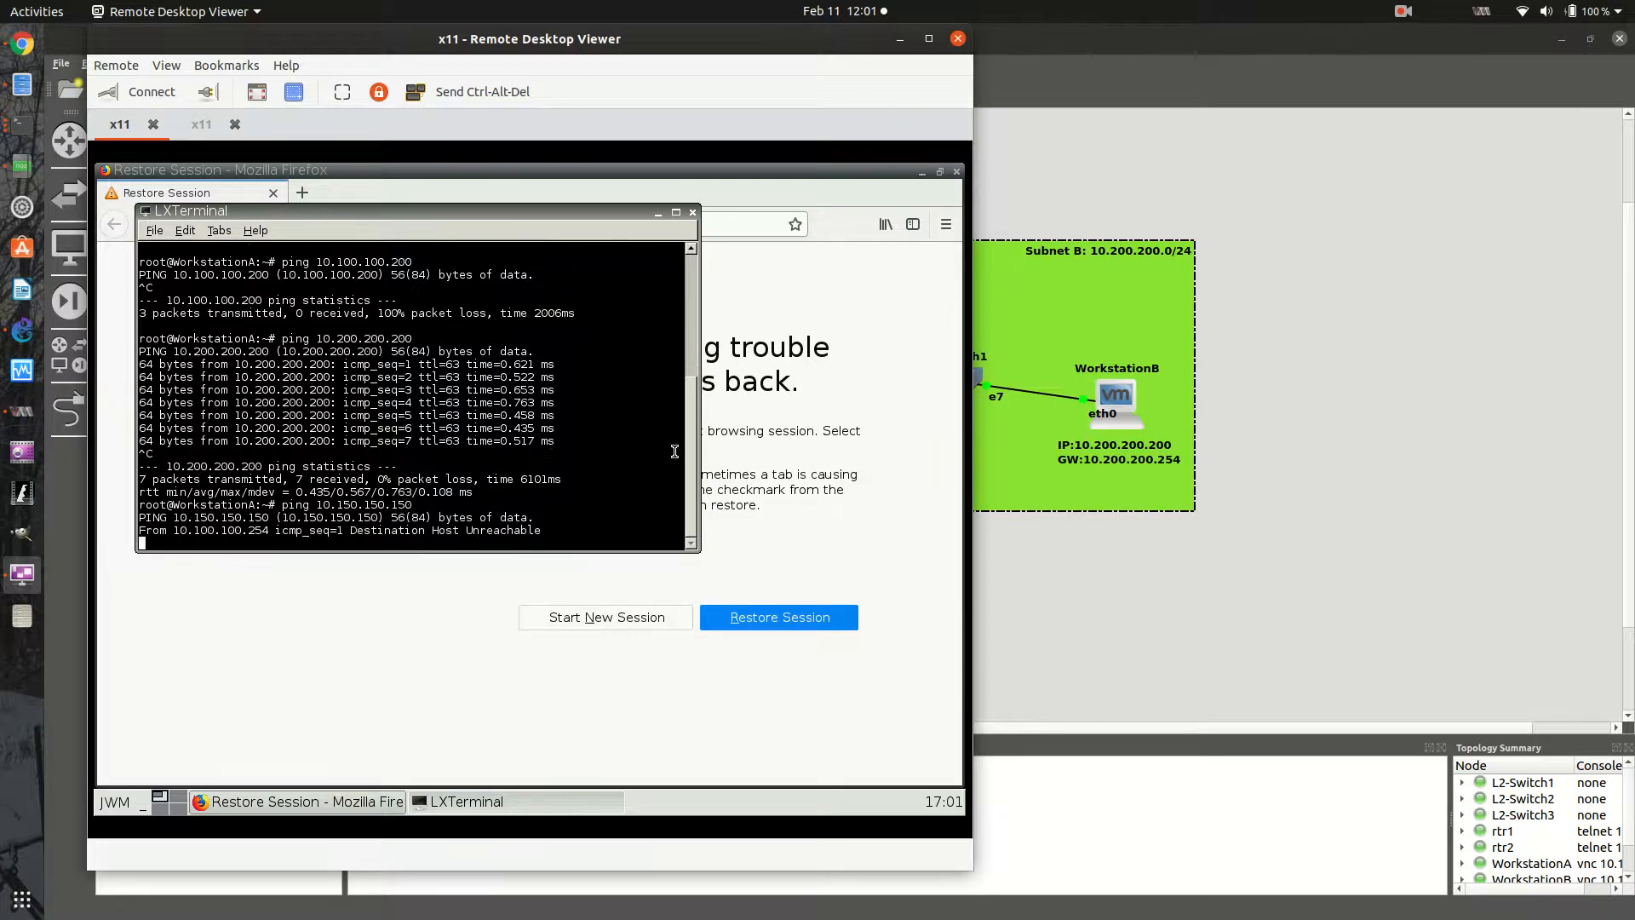
pyautogui.hotkey('ctrl', 'c')
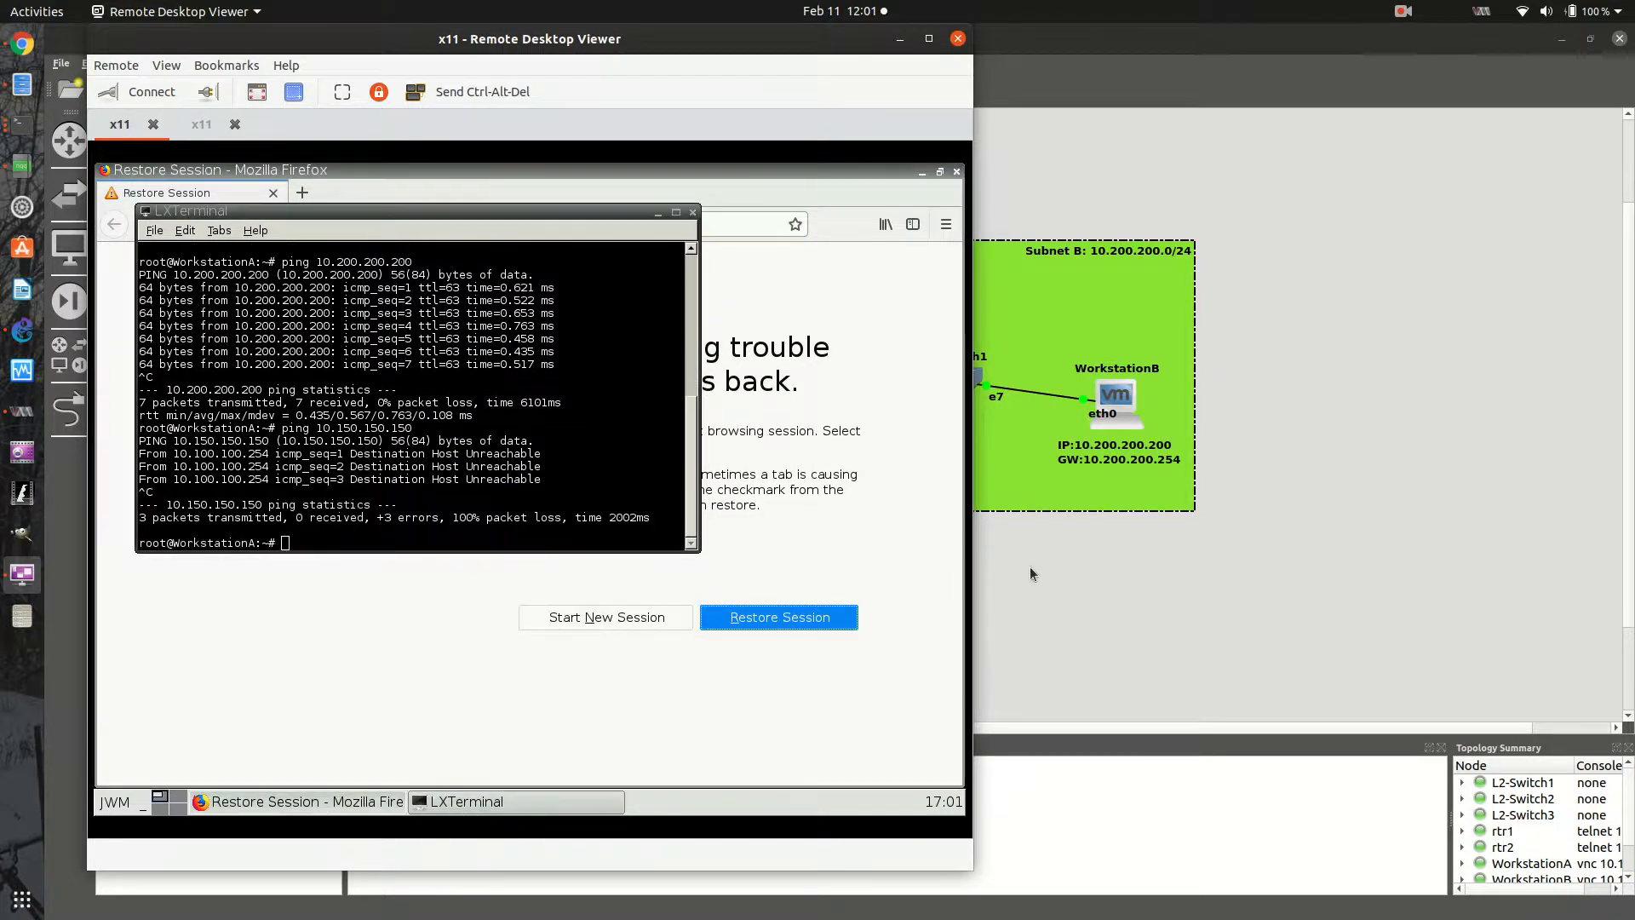
# - Return to the topology and open a new console session on rtr2
pyautogui.click(1126, 598)
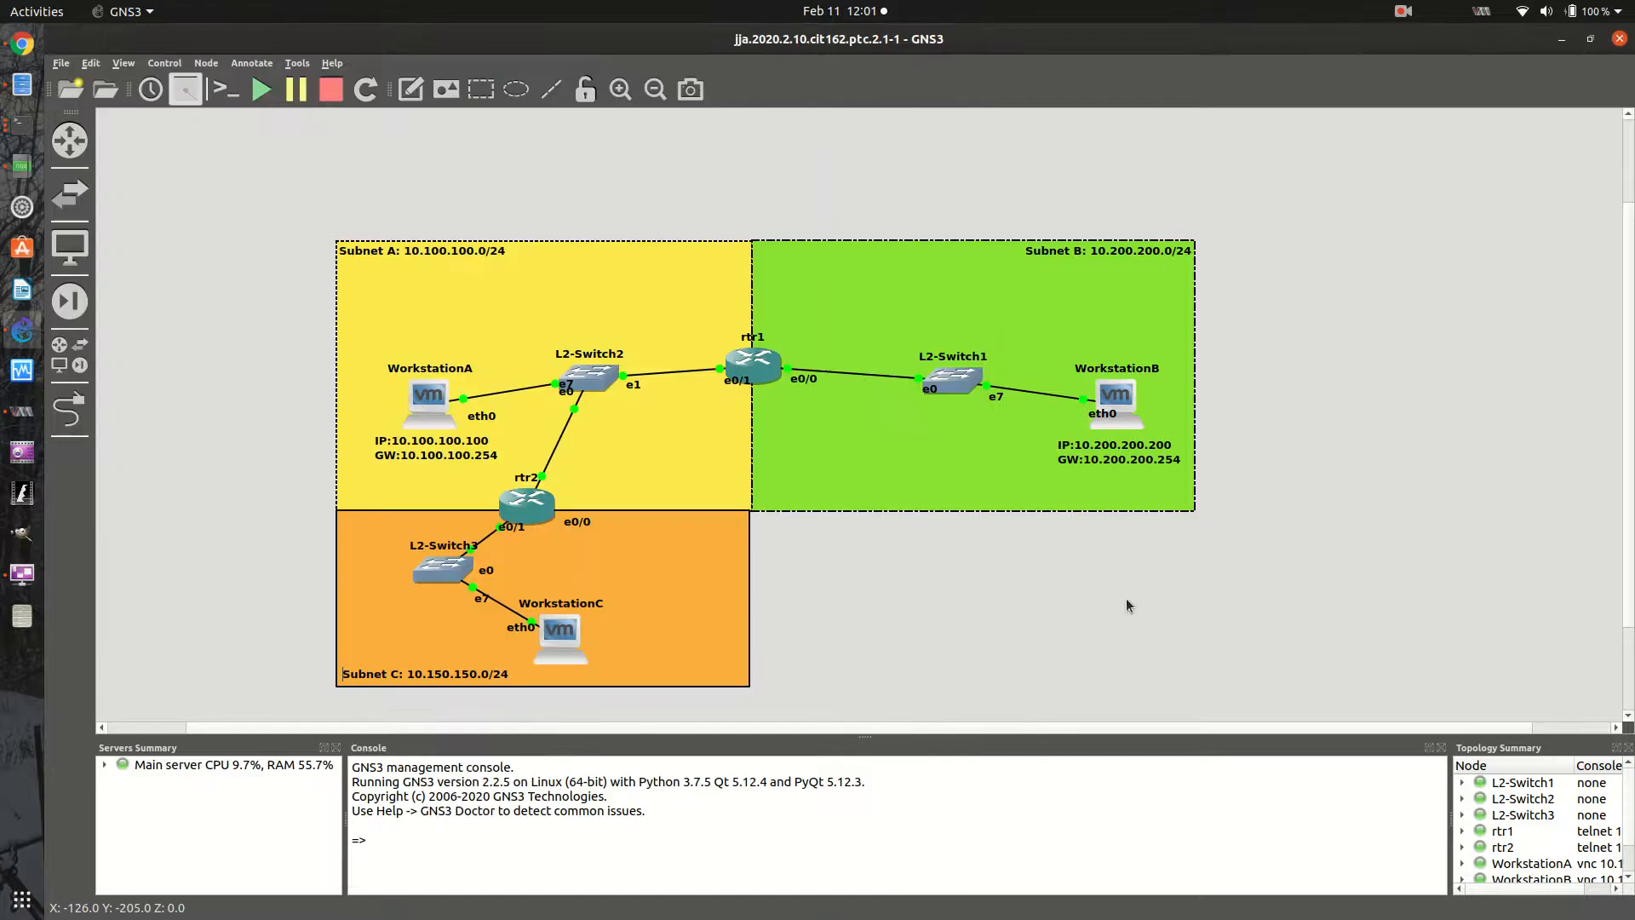
pyautogui.click(570, 519)
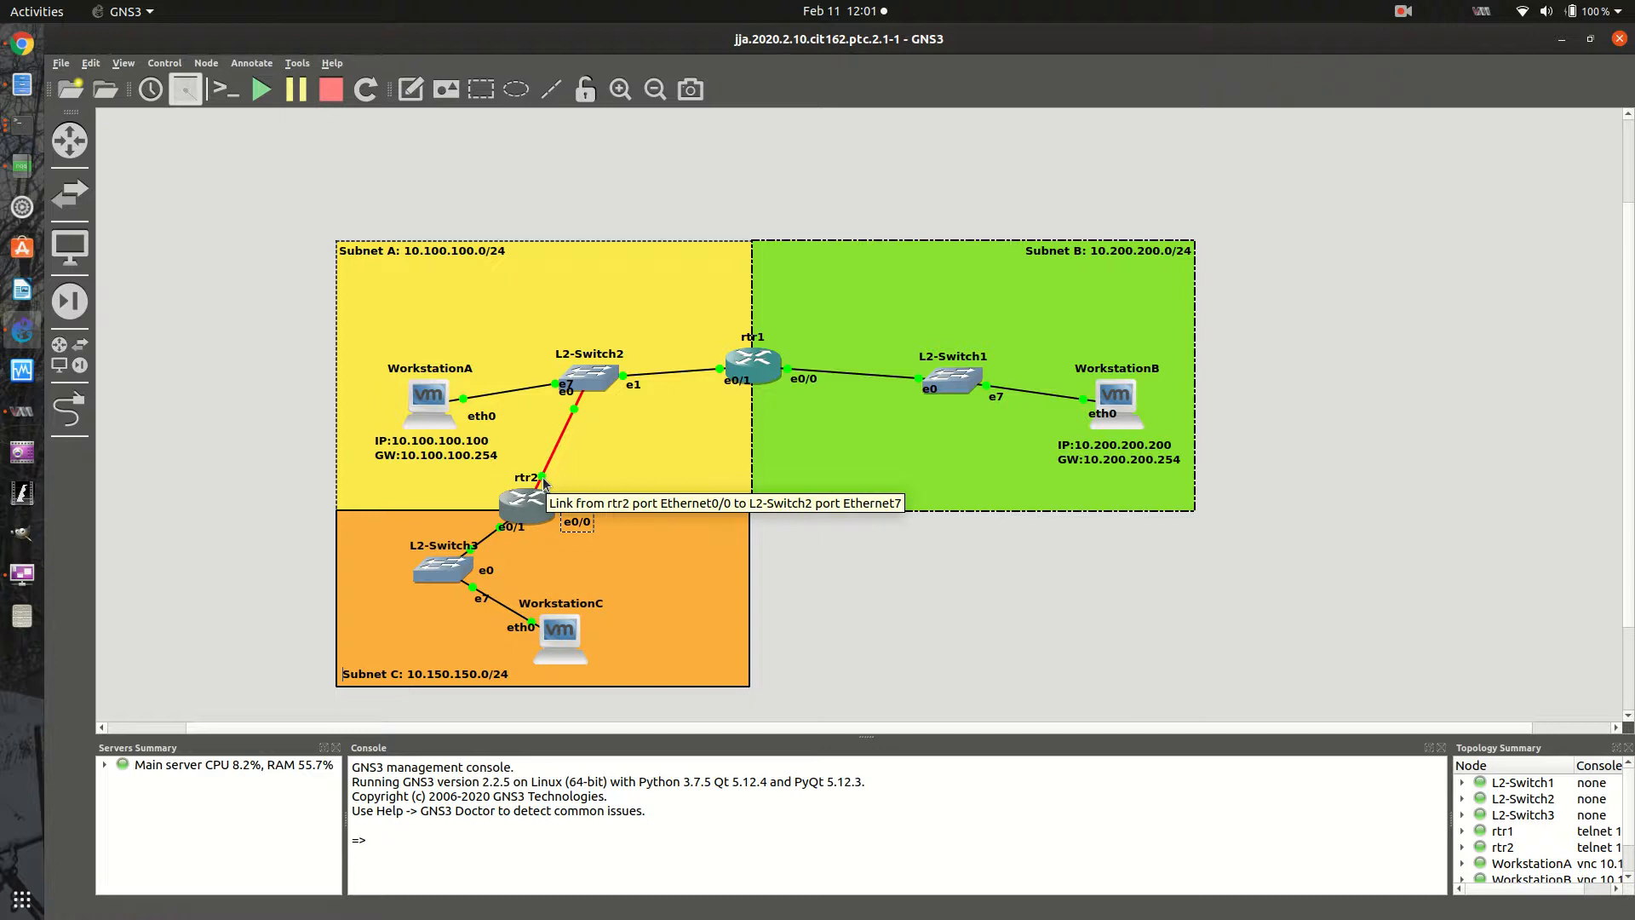
pyautogui.rightClick(533, 514)
pyautogui.click(596, 76)
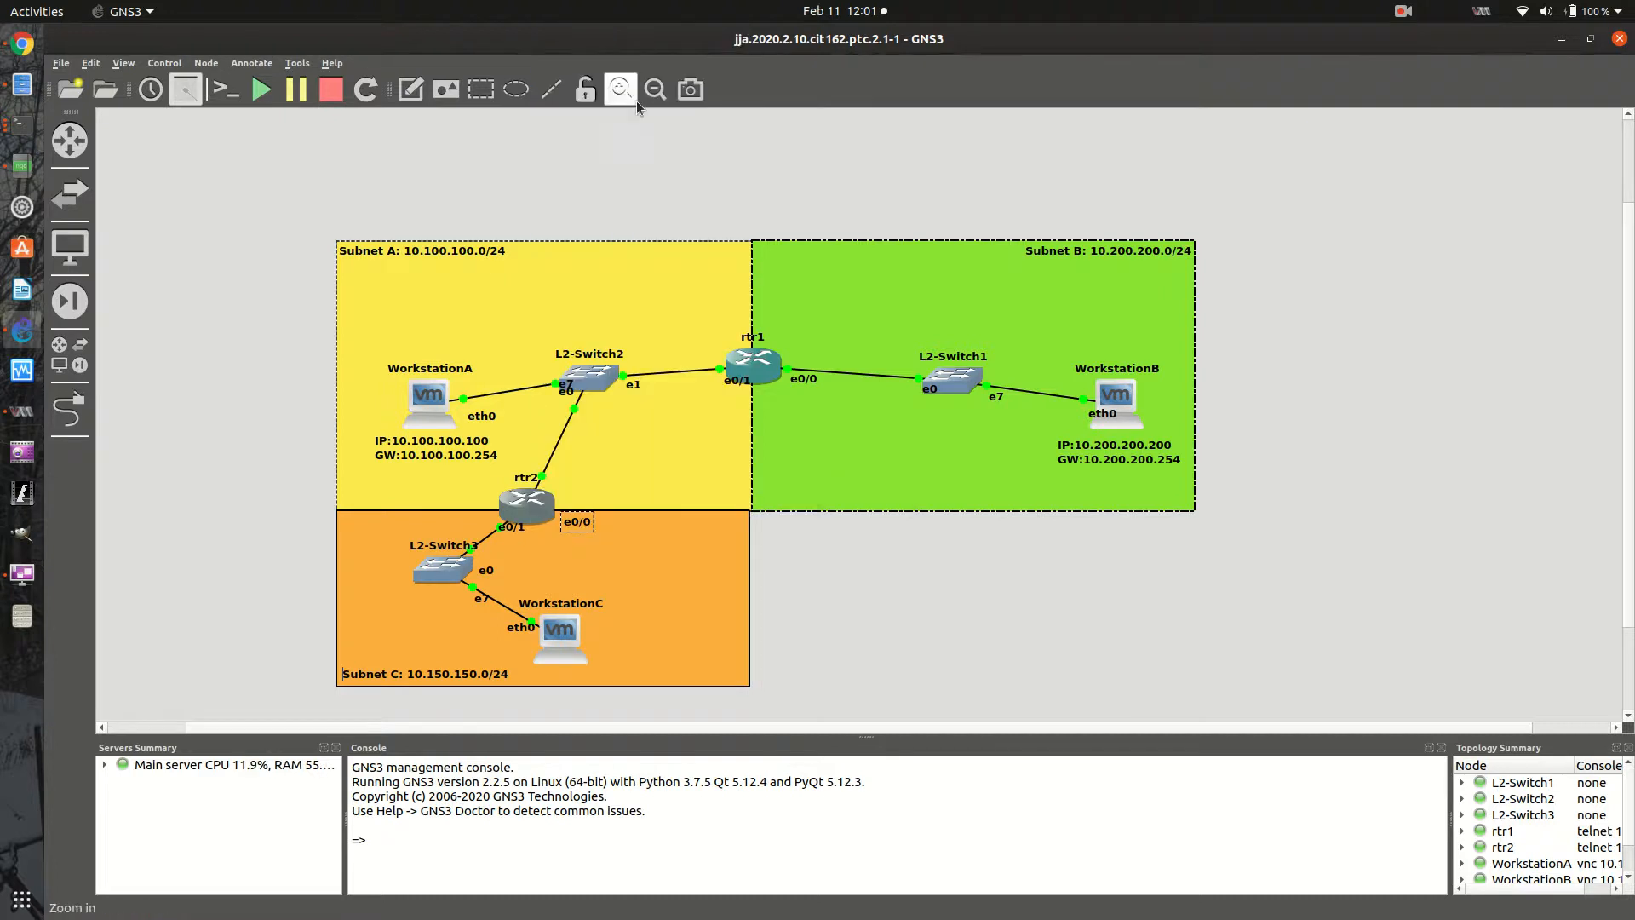
pyautogui.rightClick(528, 506)
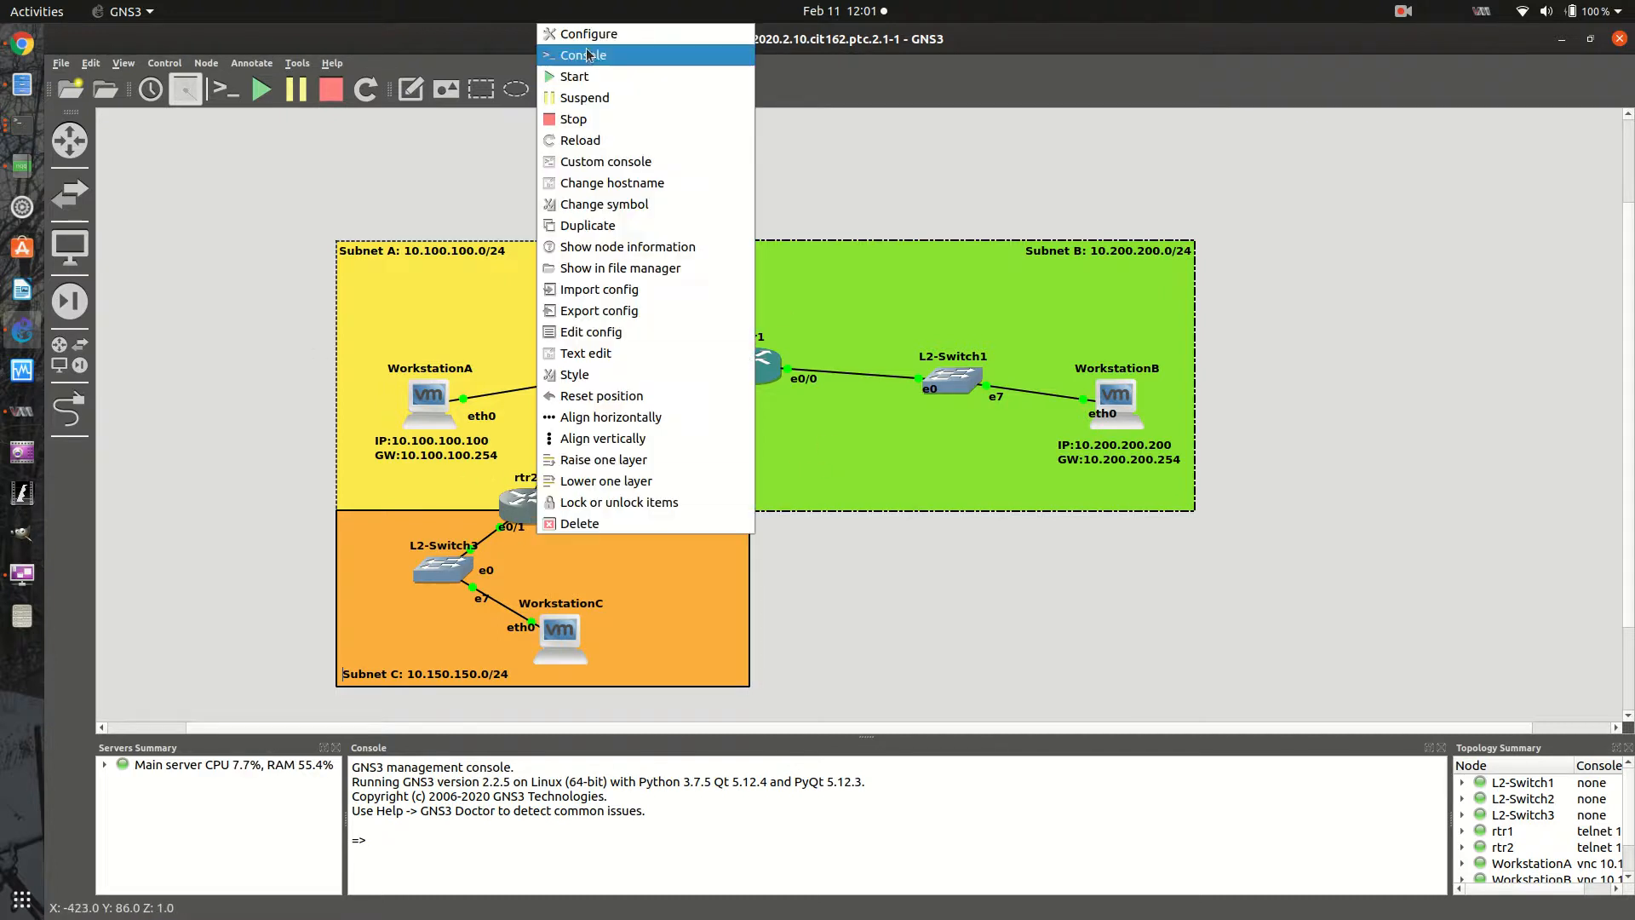
pyautogui.click(579, 55)
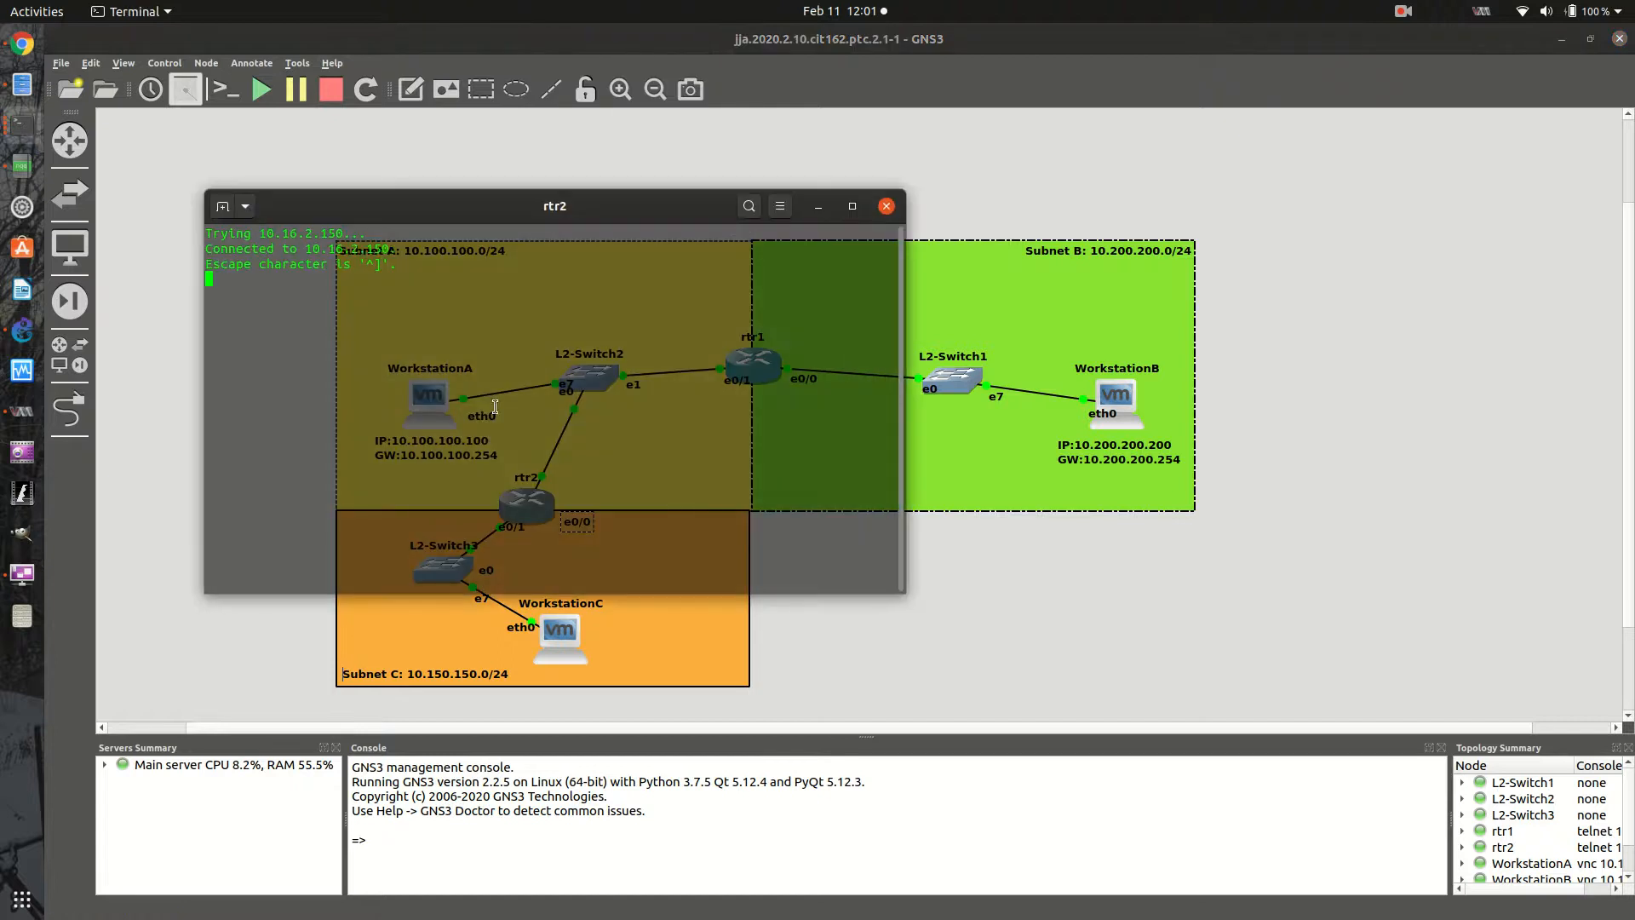
# - Display rtr2's running configuration with sh run and page through to the interface settings
pyautogui.press('Return')
pyautogui.press('Return')
pyautogui.press('Return')
pyautogui.press('Return')
pyautogui.press('Return')
pyautogui.write('sh run')
pyautogui.press('Return')
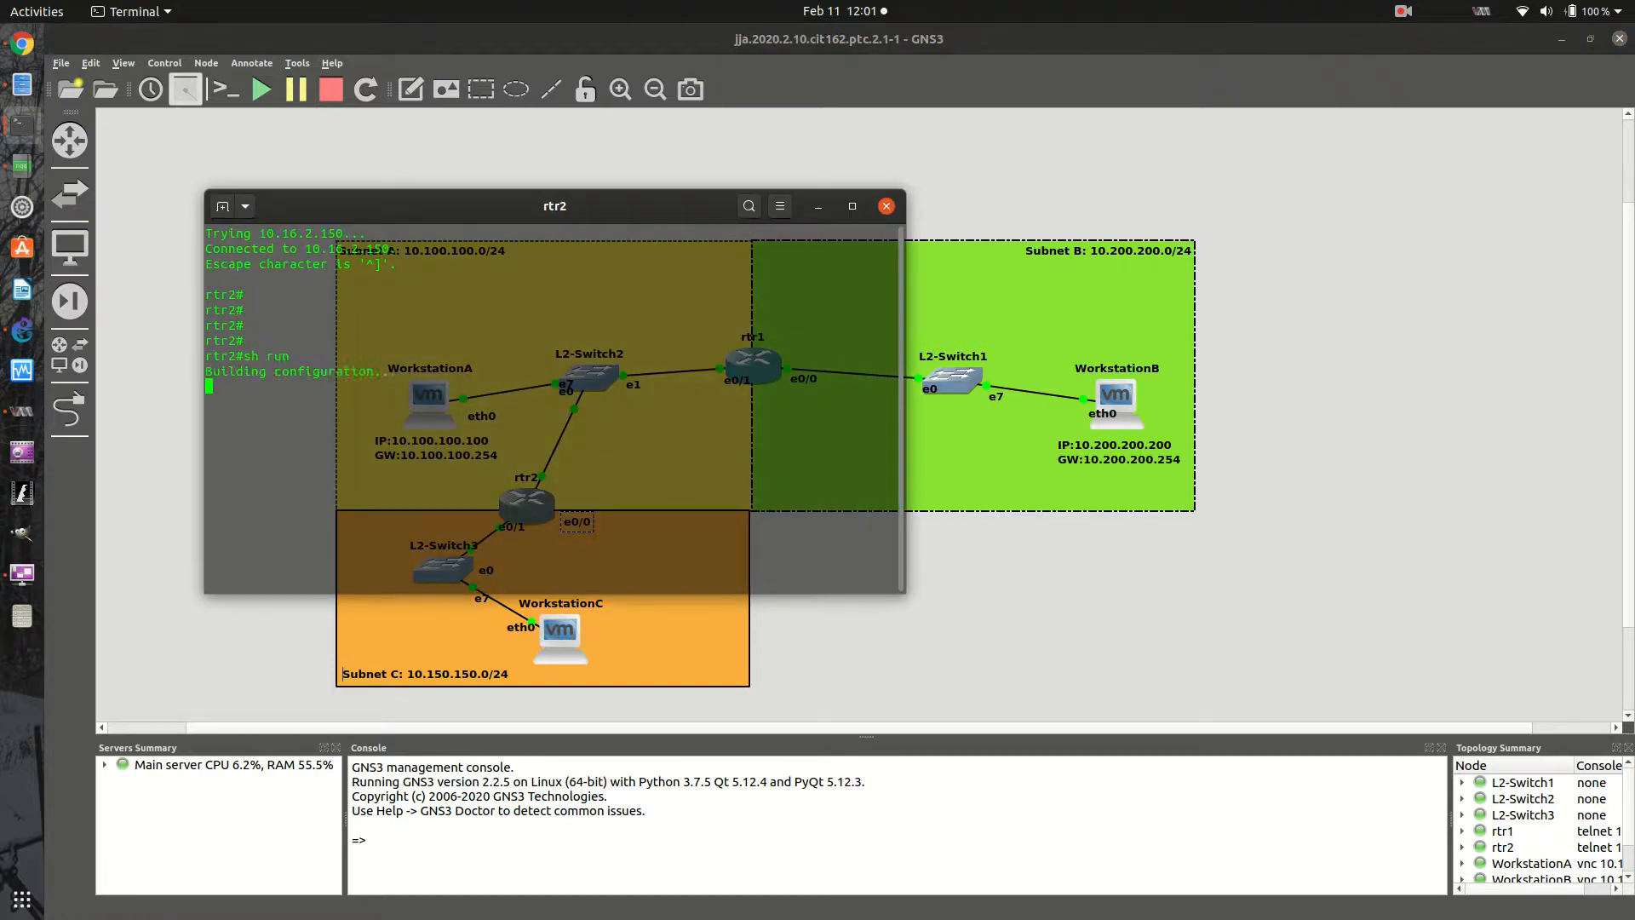
pyautogui.press('space')
pyautogui.press('space')
pyautogui.press('space')
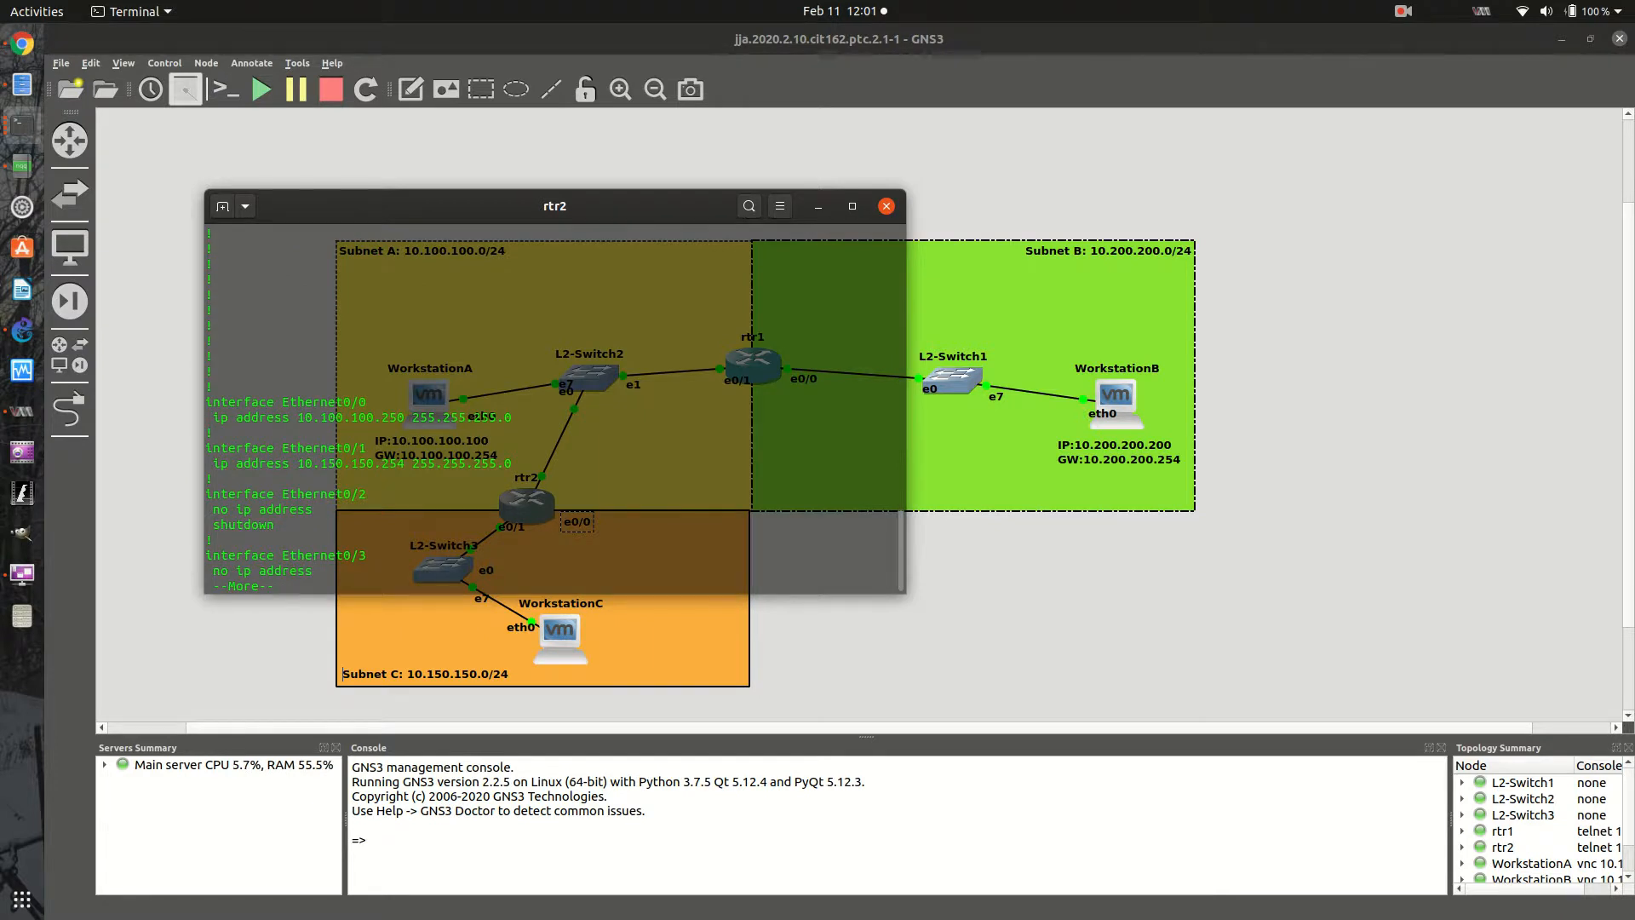
pyautogui.press('space')
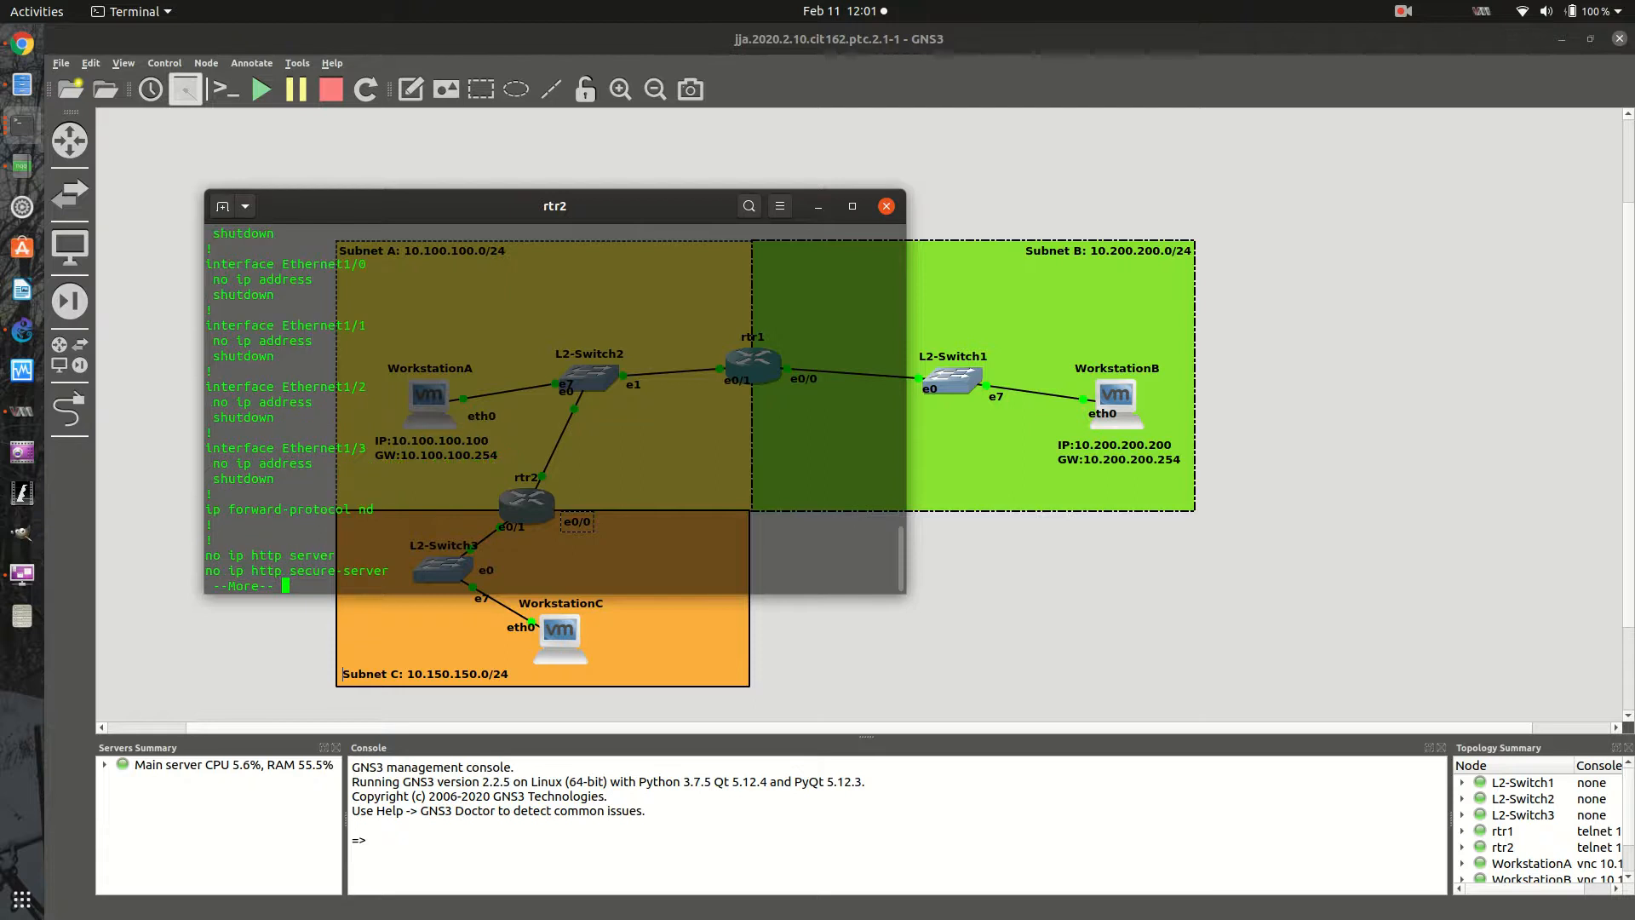
# - Quit the configuration listing and display rtr2's routing table with sh ip route
pyautogui.write('qsh')
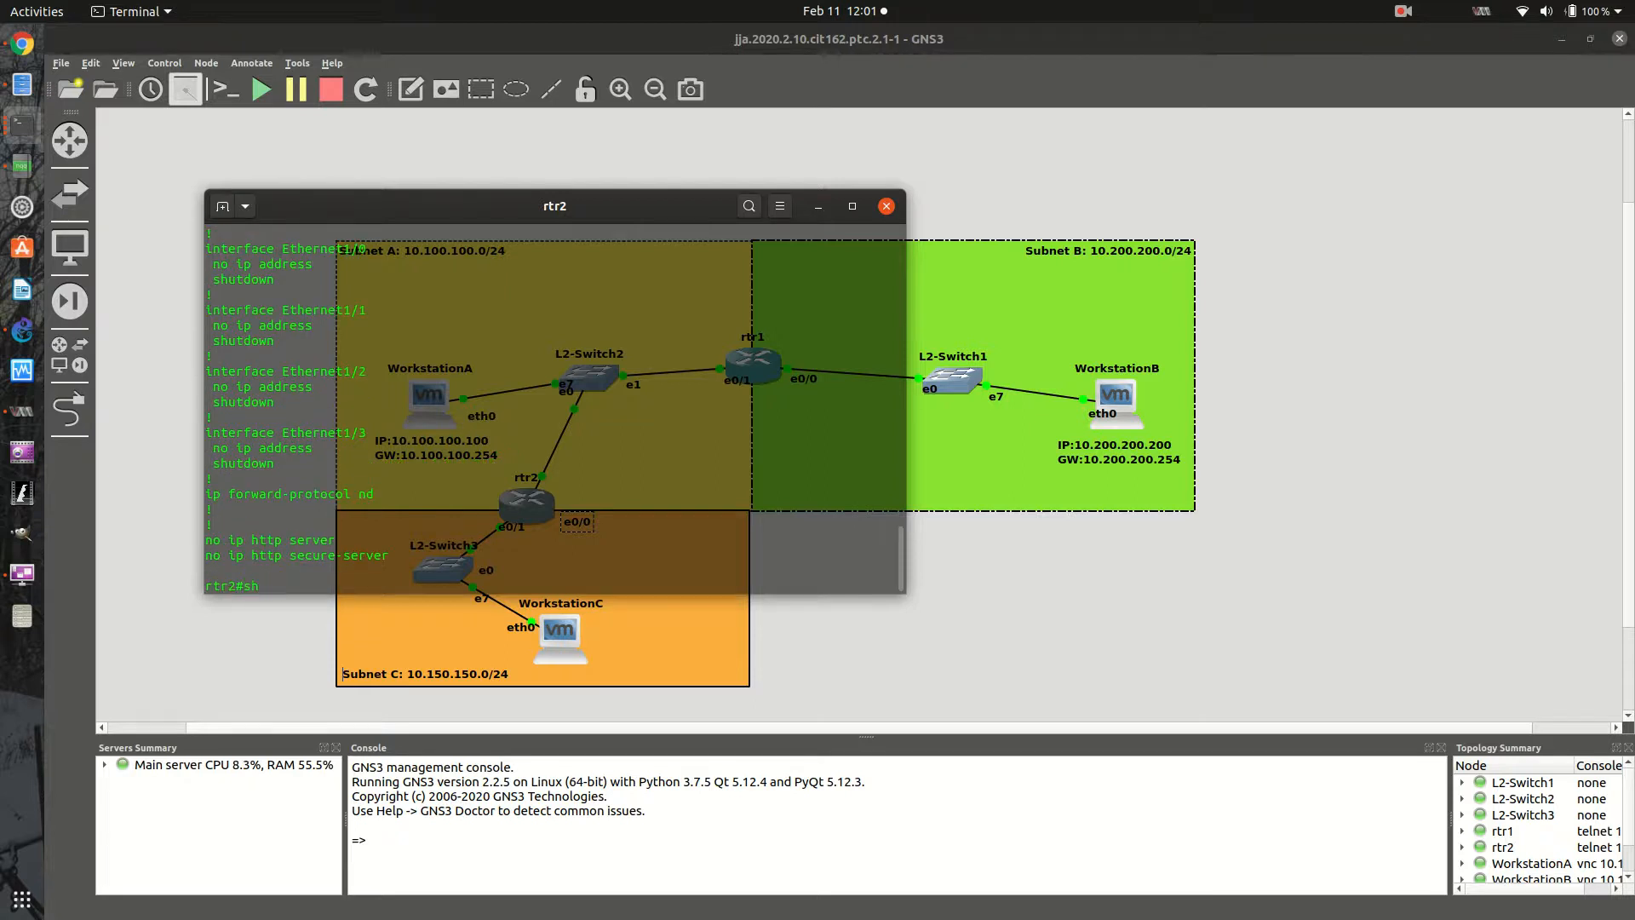
pyautogui.write(' ip rpiute')
pyautogui.press('BackSpace')
pyautogui.press('BackSpace')
pyautogui.press('BackSpace')
pyautogui.press('BackSpace')
pyautogui.press('BackSpace')
pyautogui.write('ute')
pyautogui.press('Return')
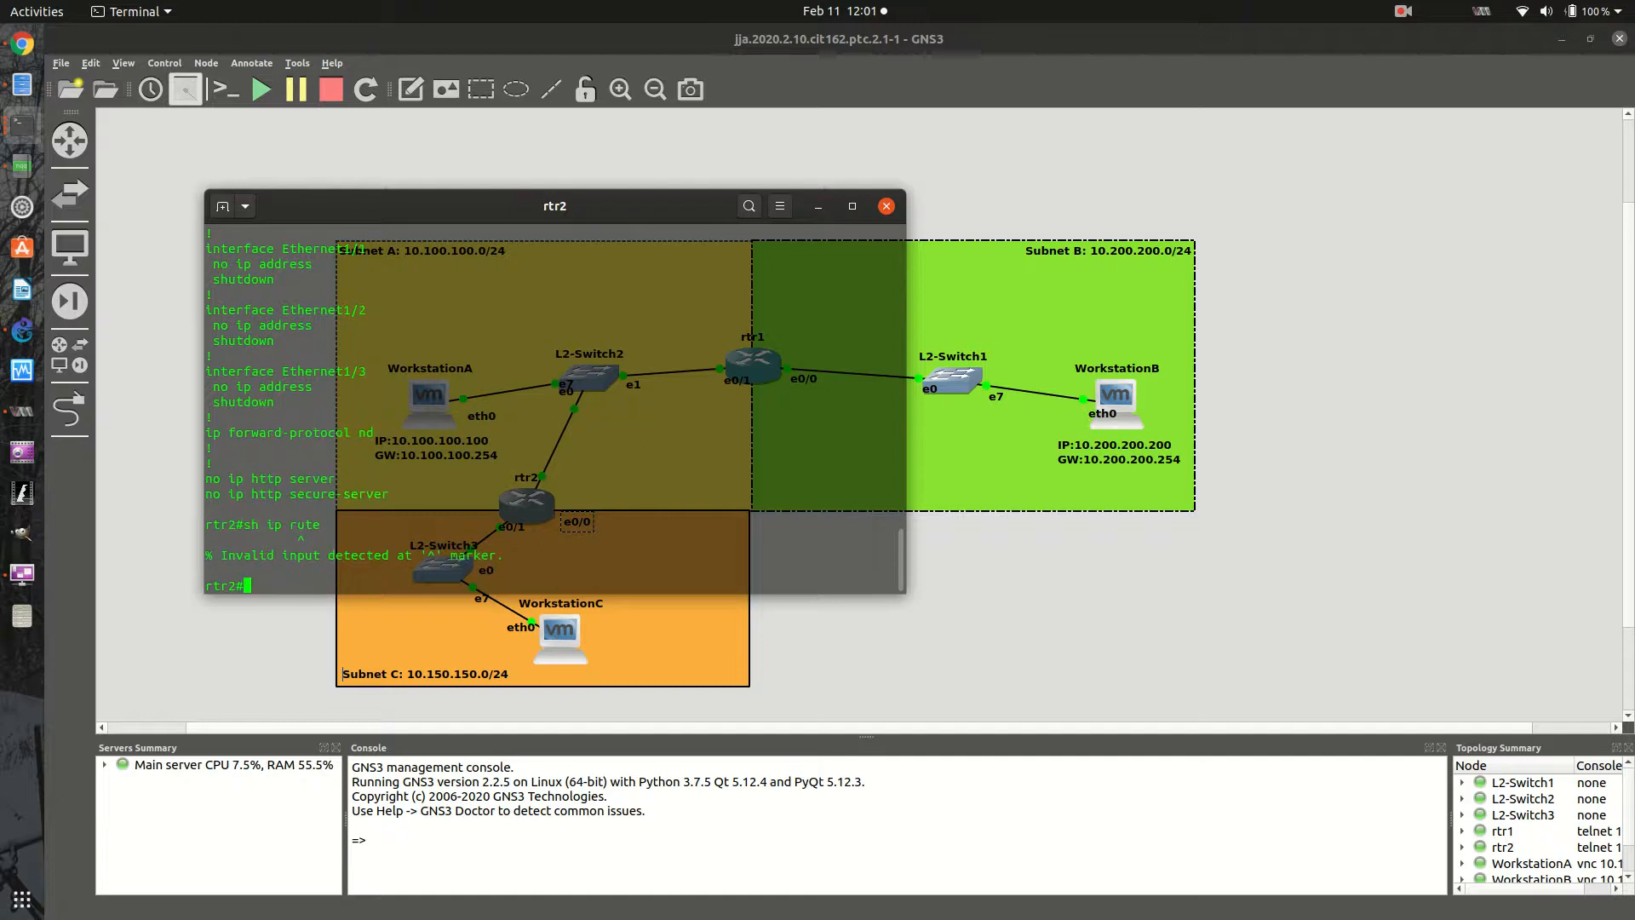
pyautogui.write('sh ip route')
pyautogui.press('Return')
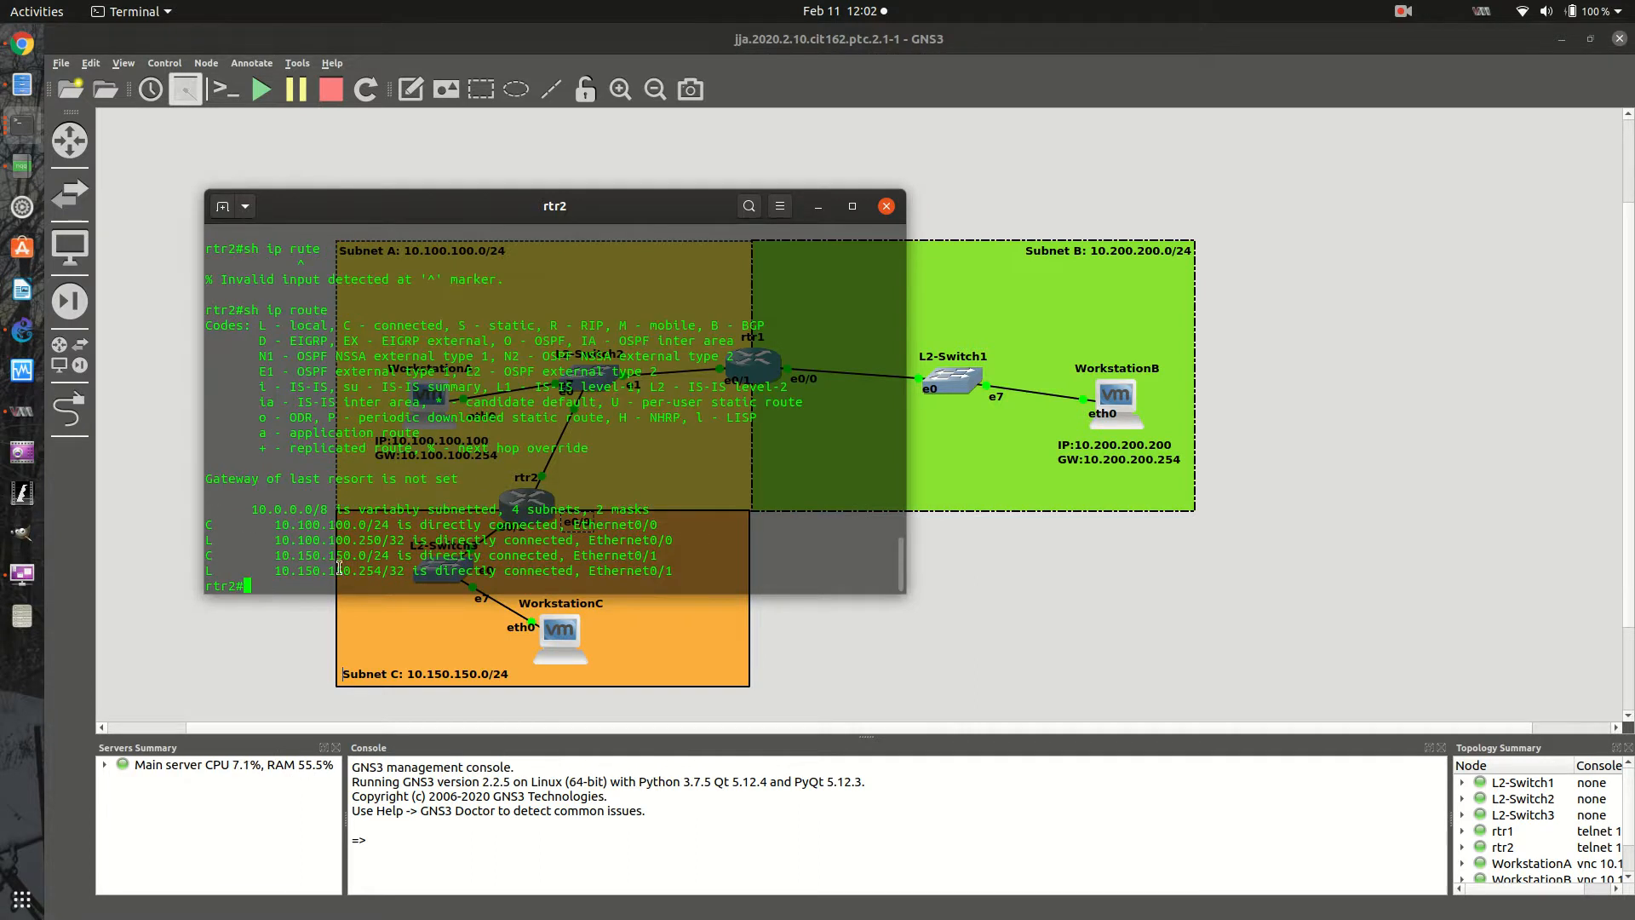
# - Review WorkstationC's network configuration file in its node properties and close both dialogs without saving
pyautogui.rightClick(549, 651)
pyautogui.rightClick(549, 651)
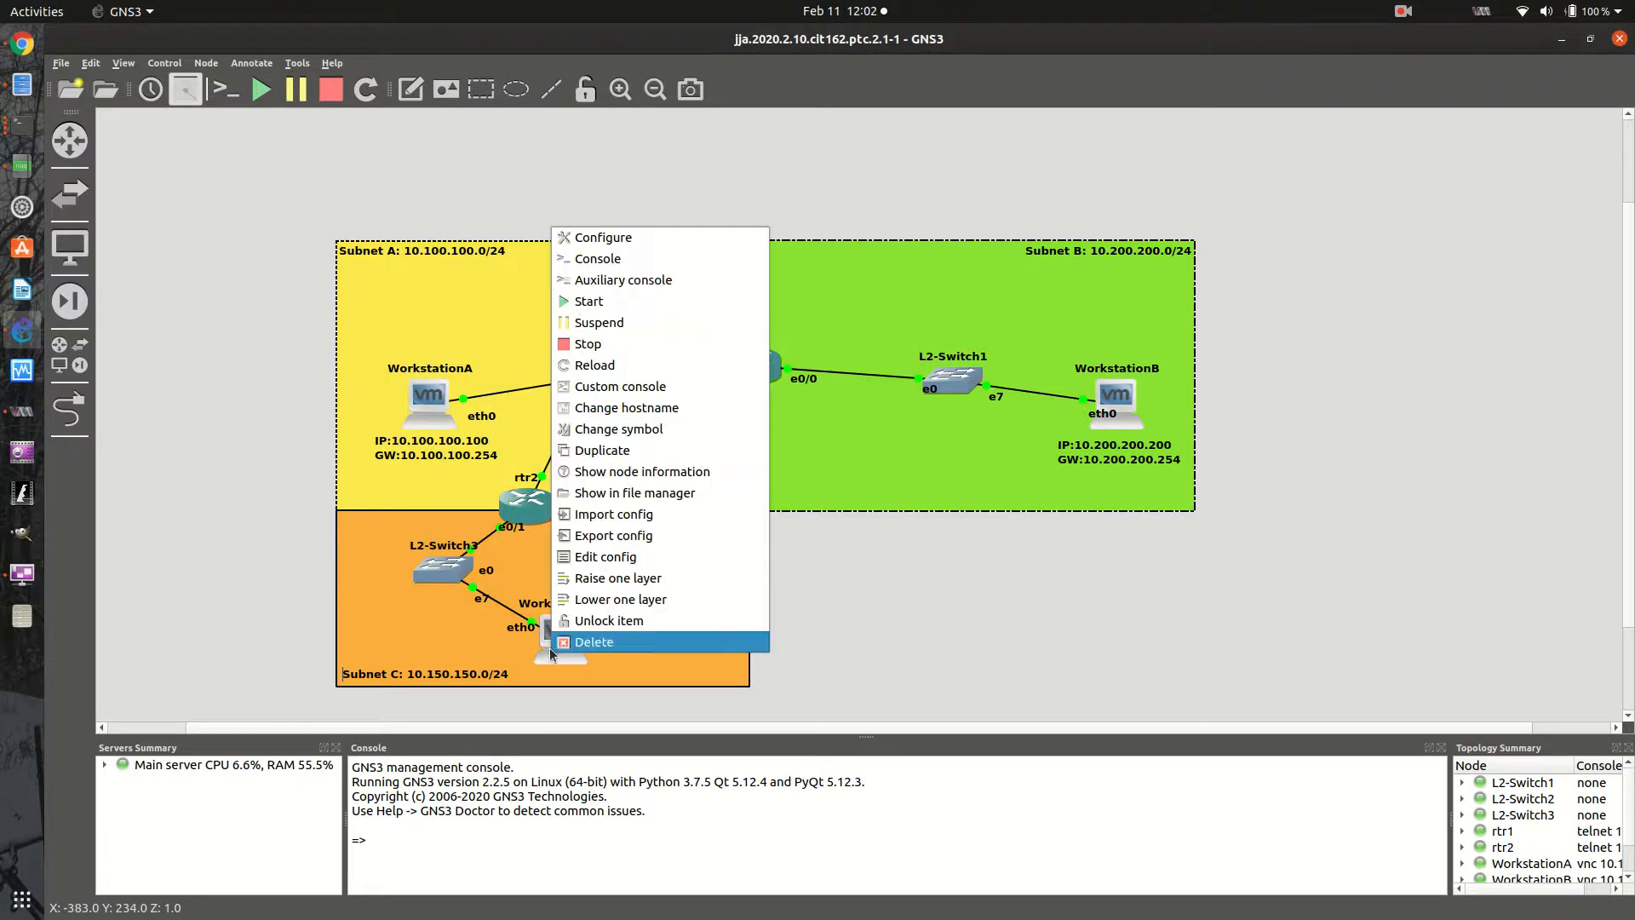
pyautogui.click(599, 242)
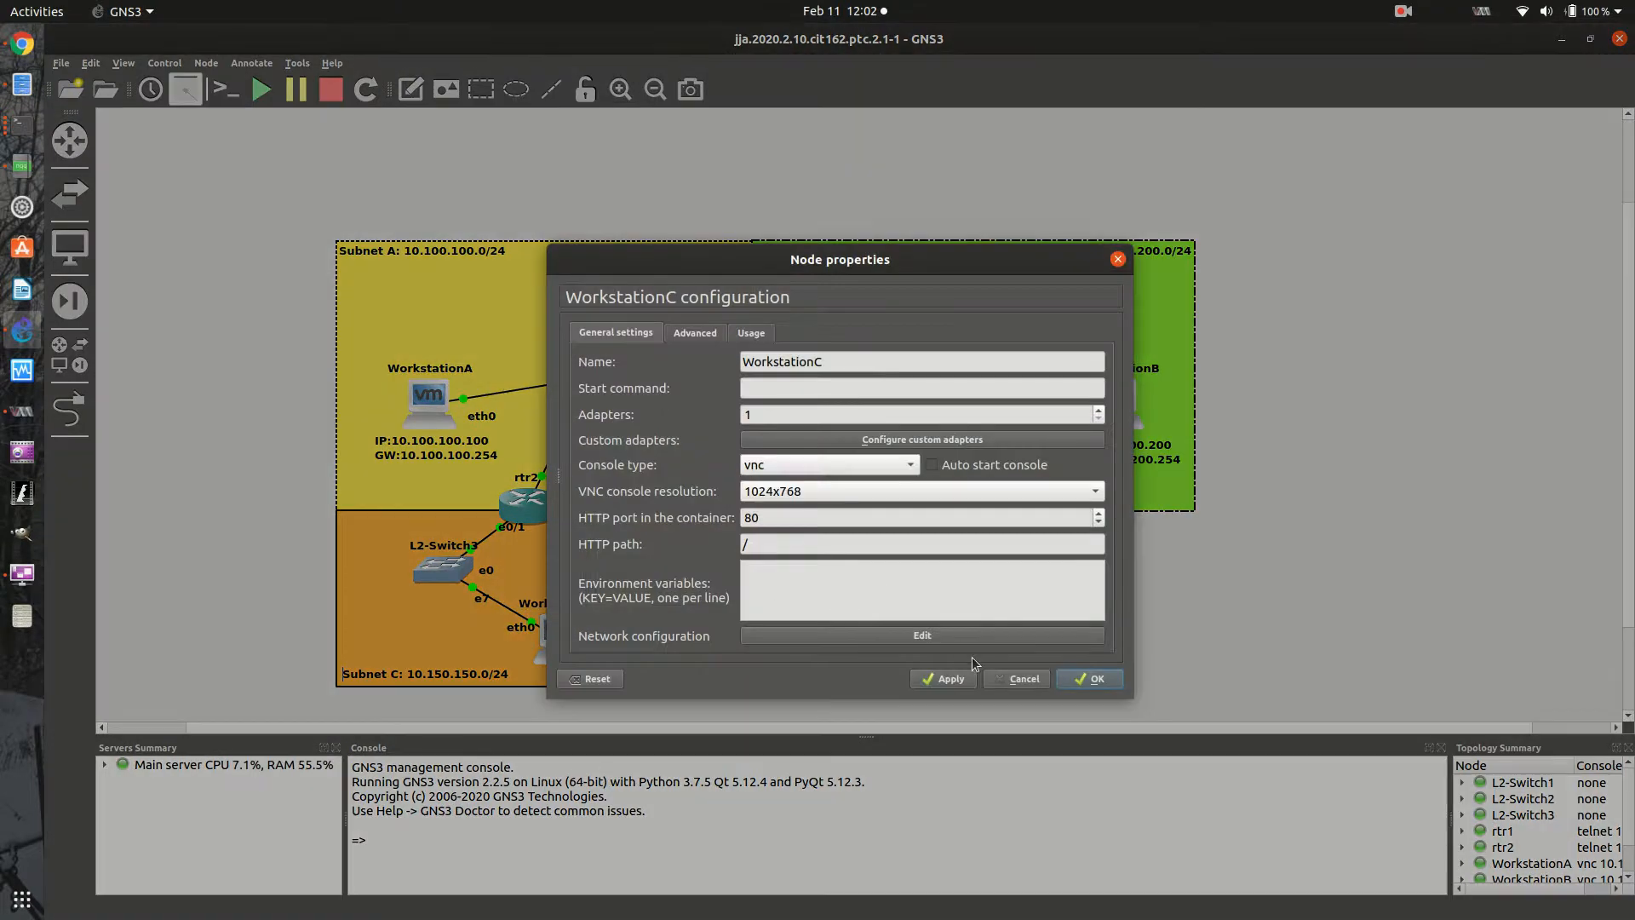
pyautogui.click(953, 635)
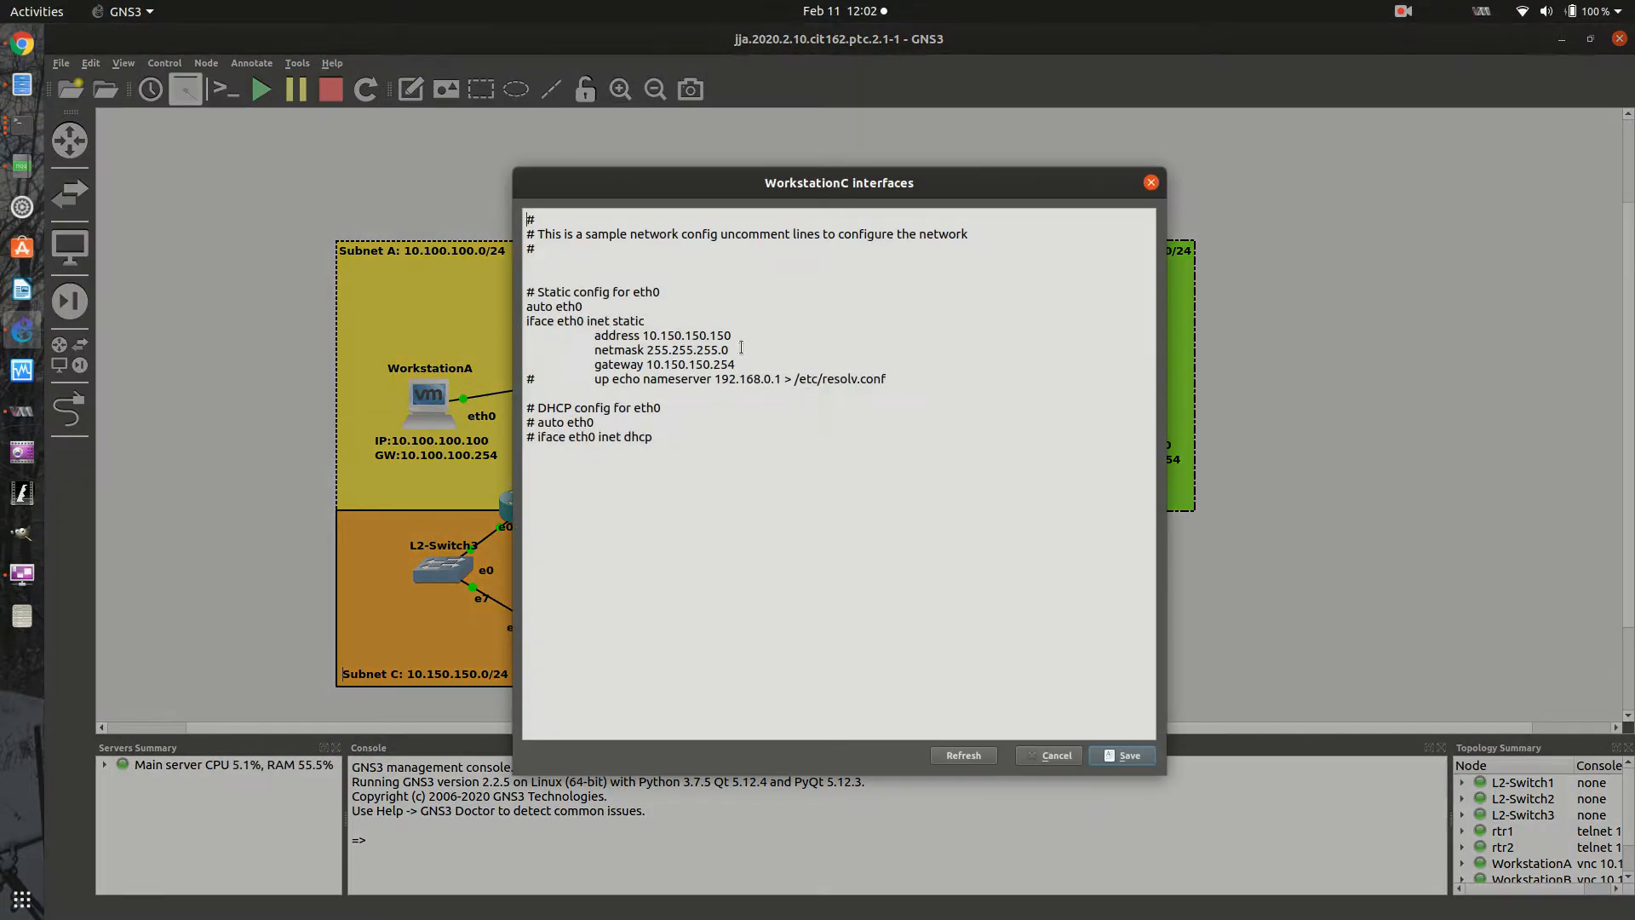
pyautogui.click(1056, 756)
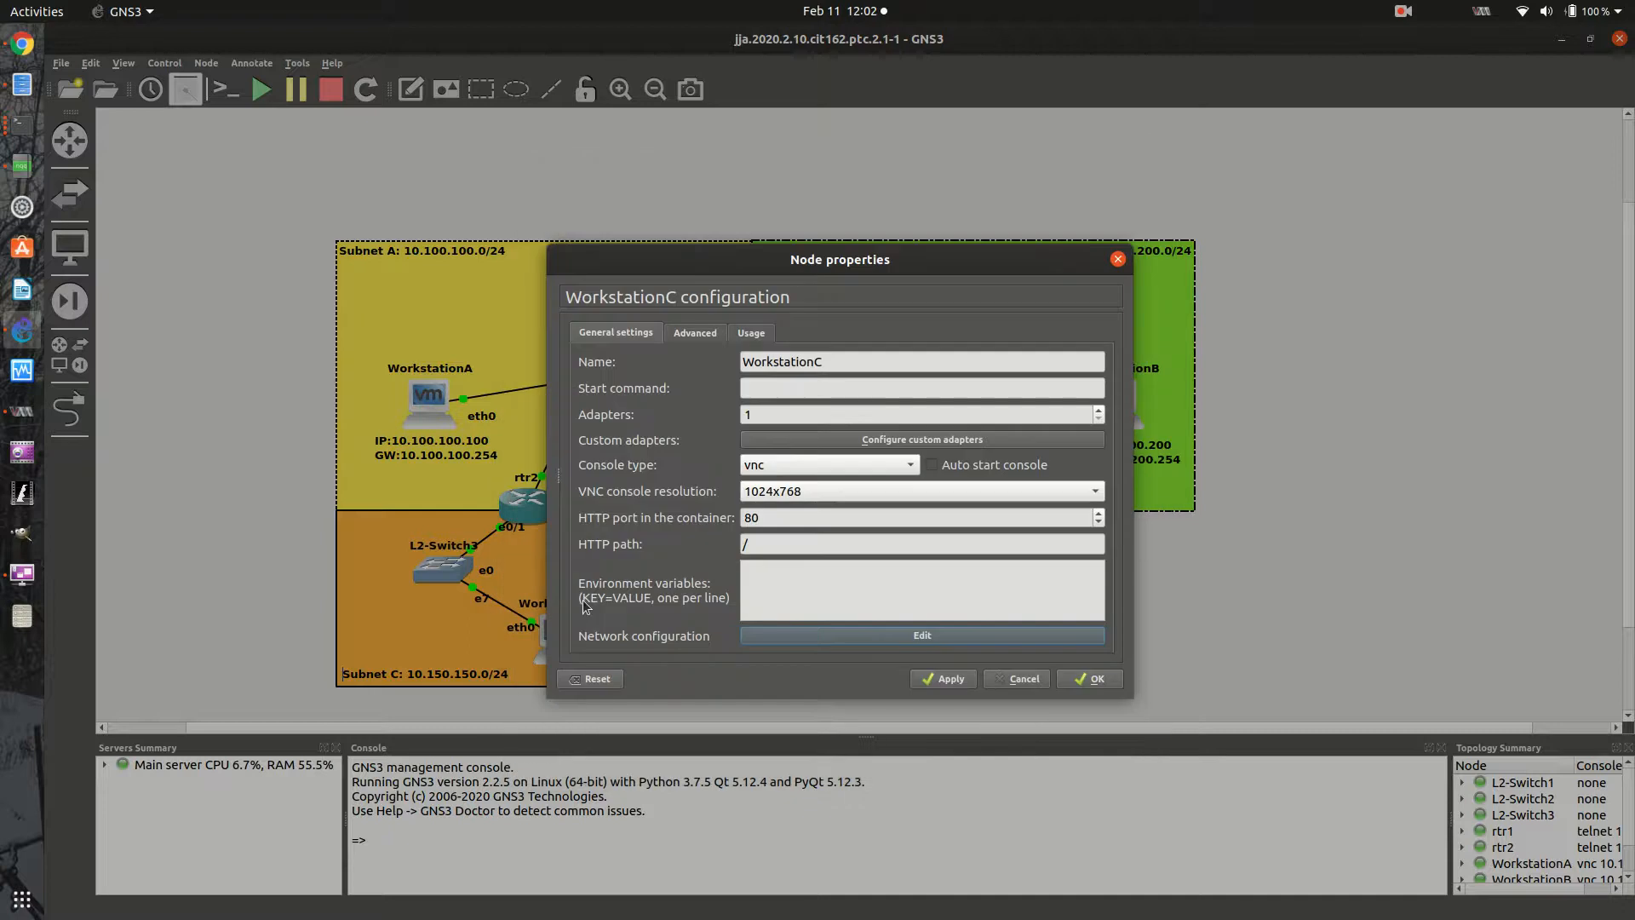
pyautogui.click(1014, 679)
# - Open WorkstationC's console, start a terminal and run ifconfig to check its interface address
pyautogui.rightClick(562, 630)
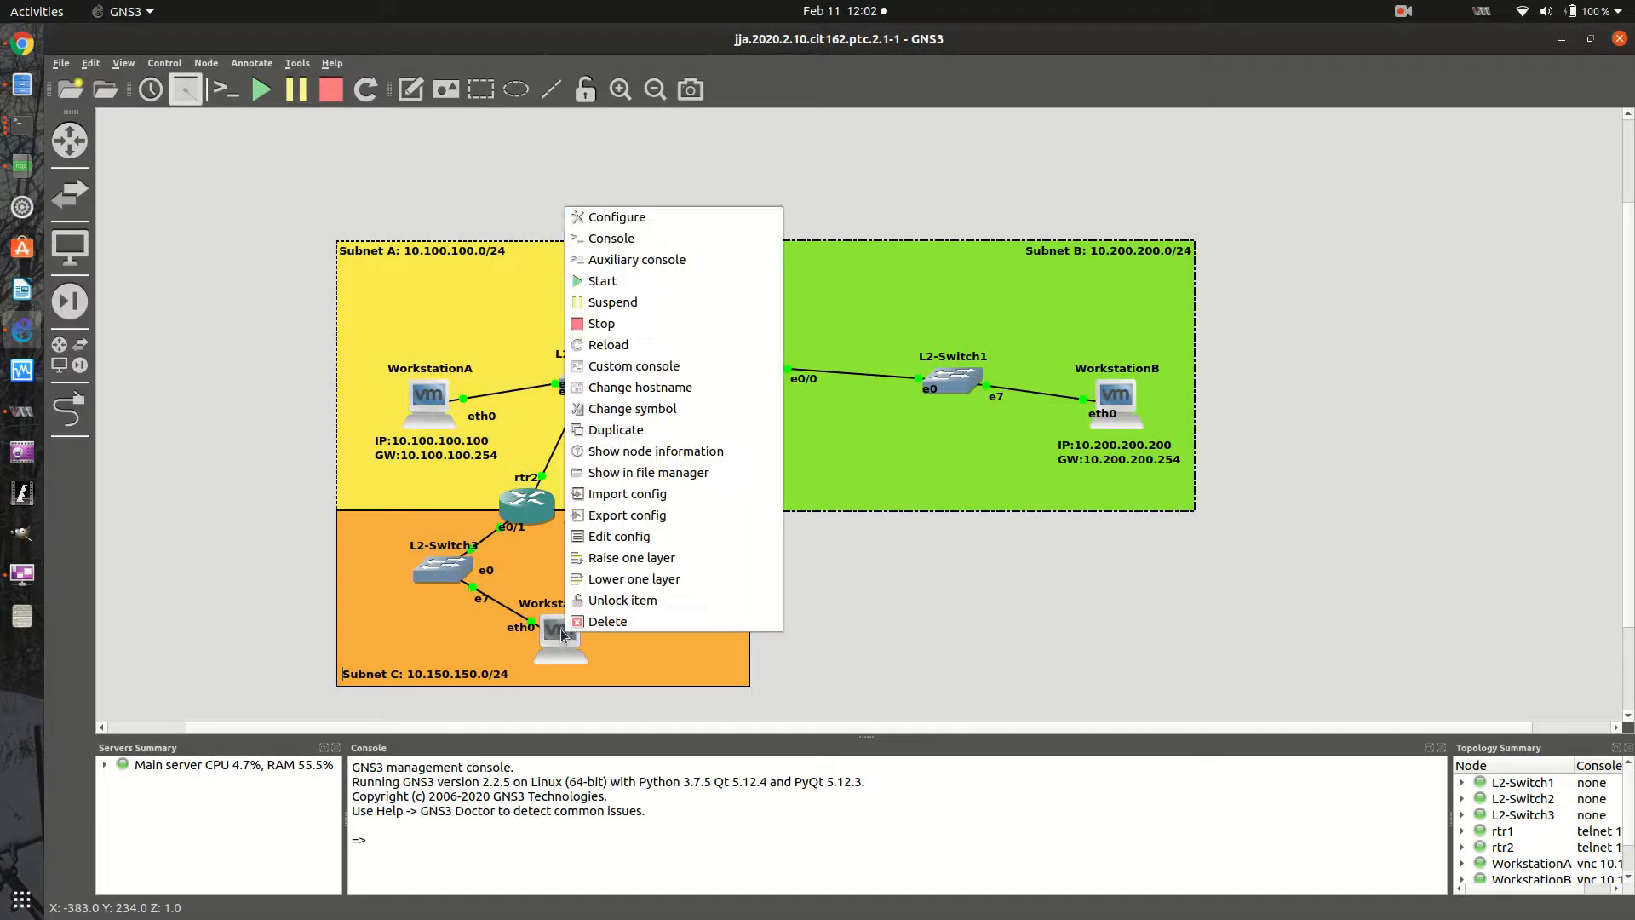
pyautogui.click(620, 239)
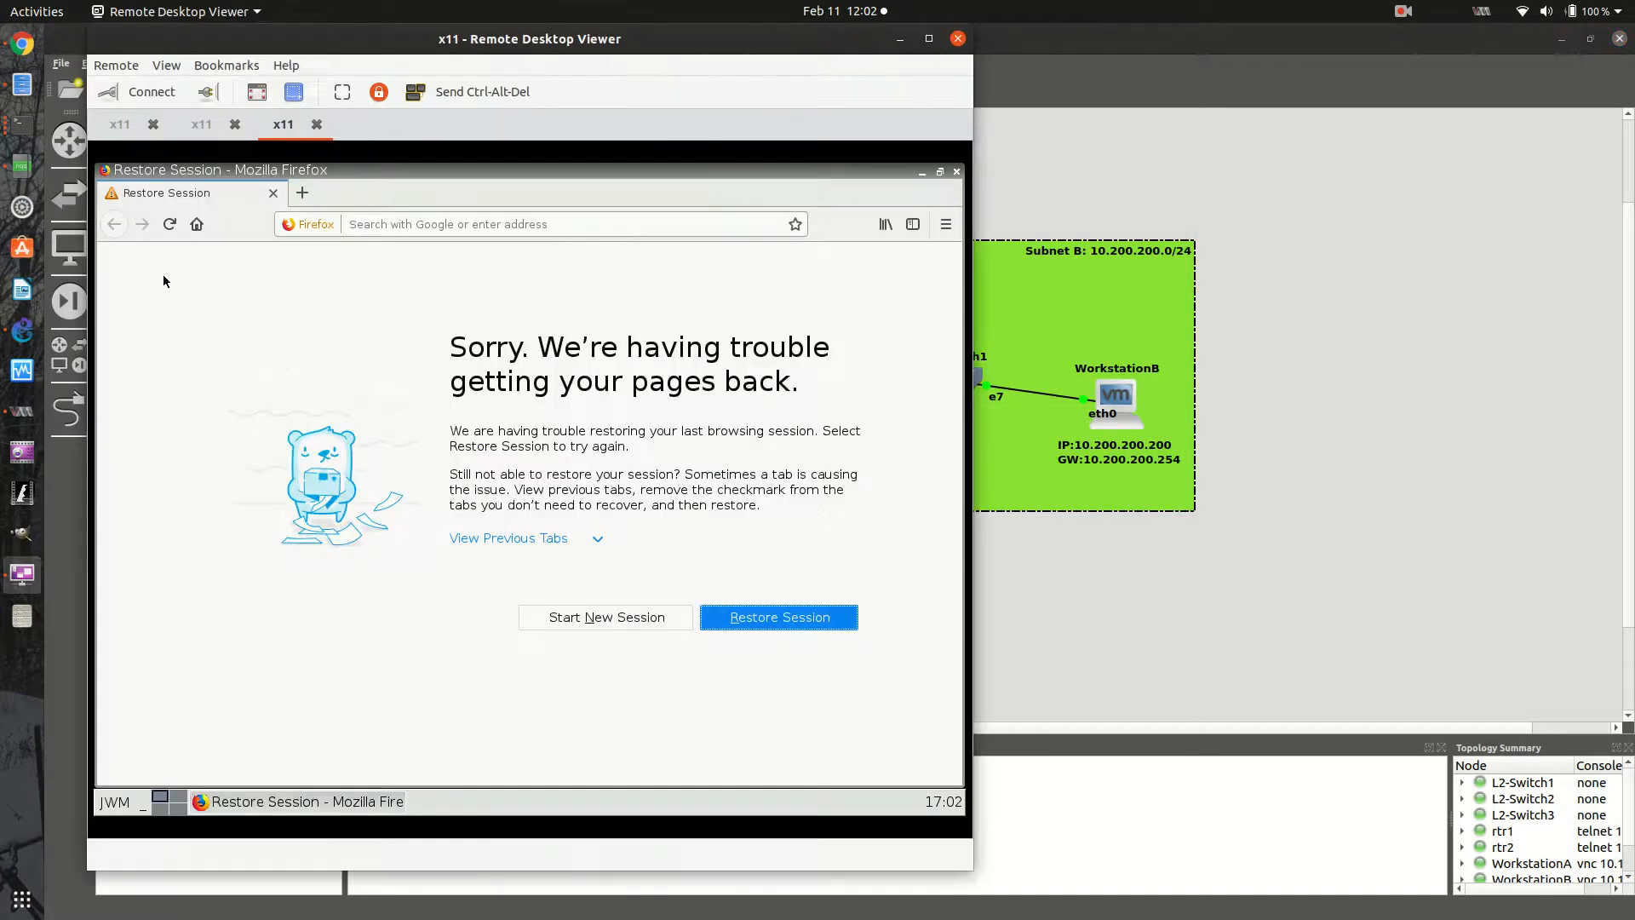
pyautogui.click(111, 805)
pyautogui.click(162, 698)
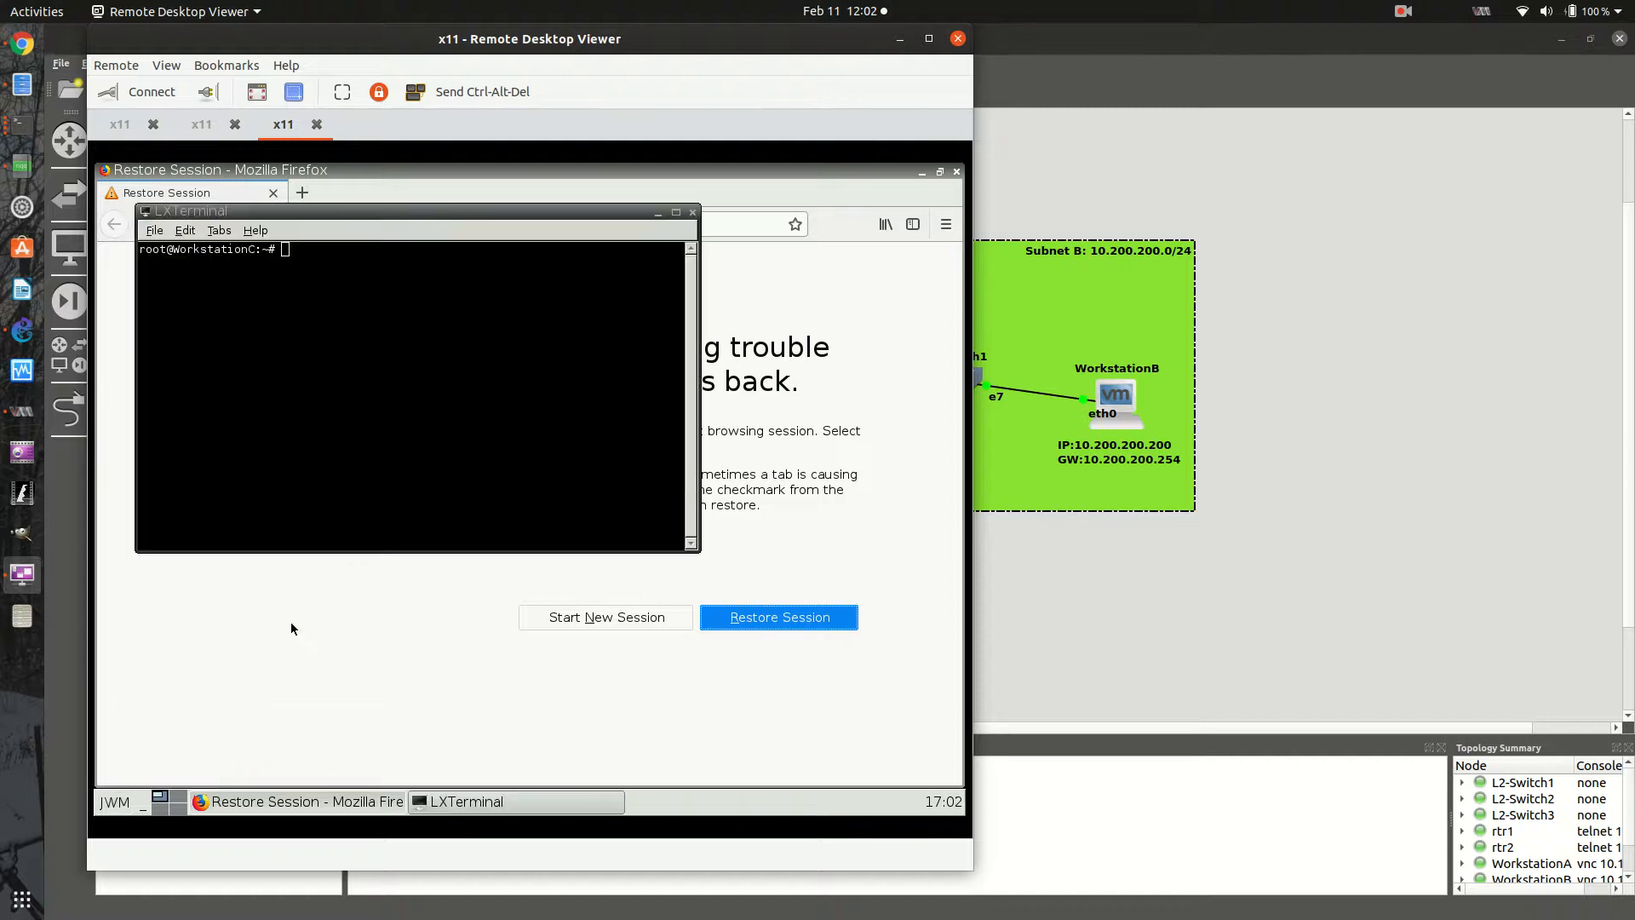
pyautogui.press('Return')
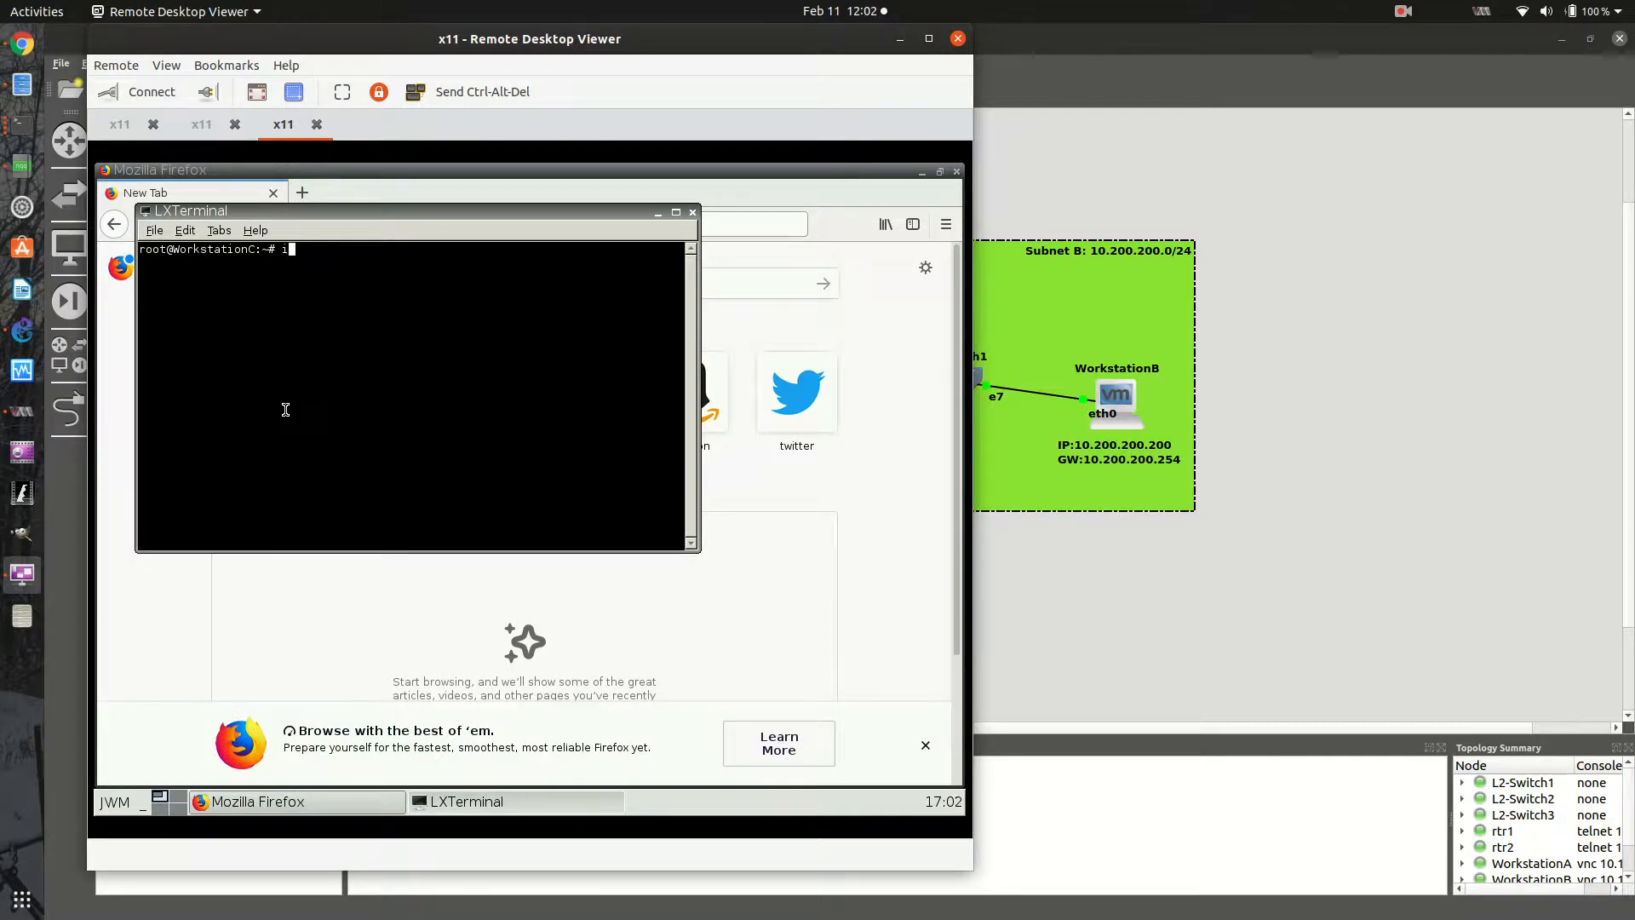
pyautogui.write('ifconfig')
pyautogui.press('Return')
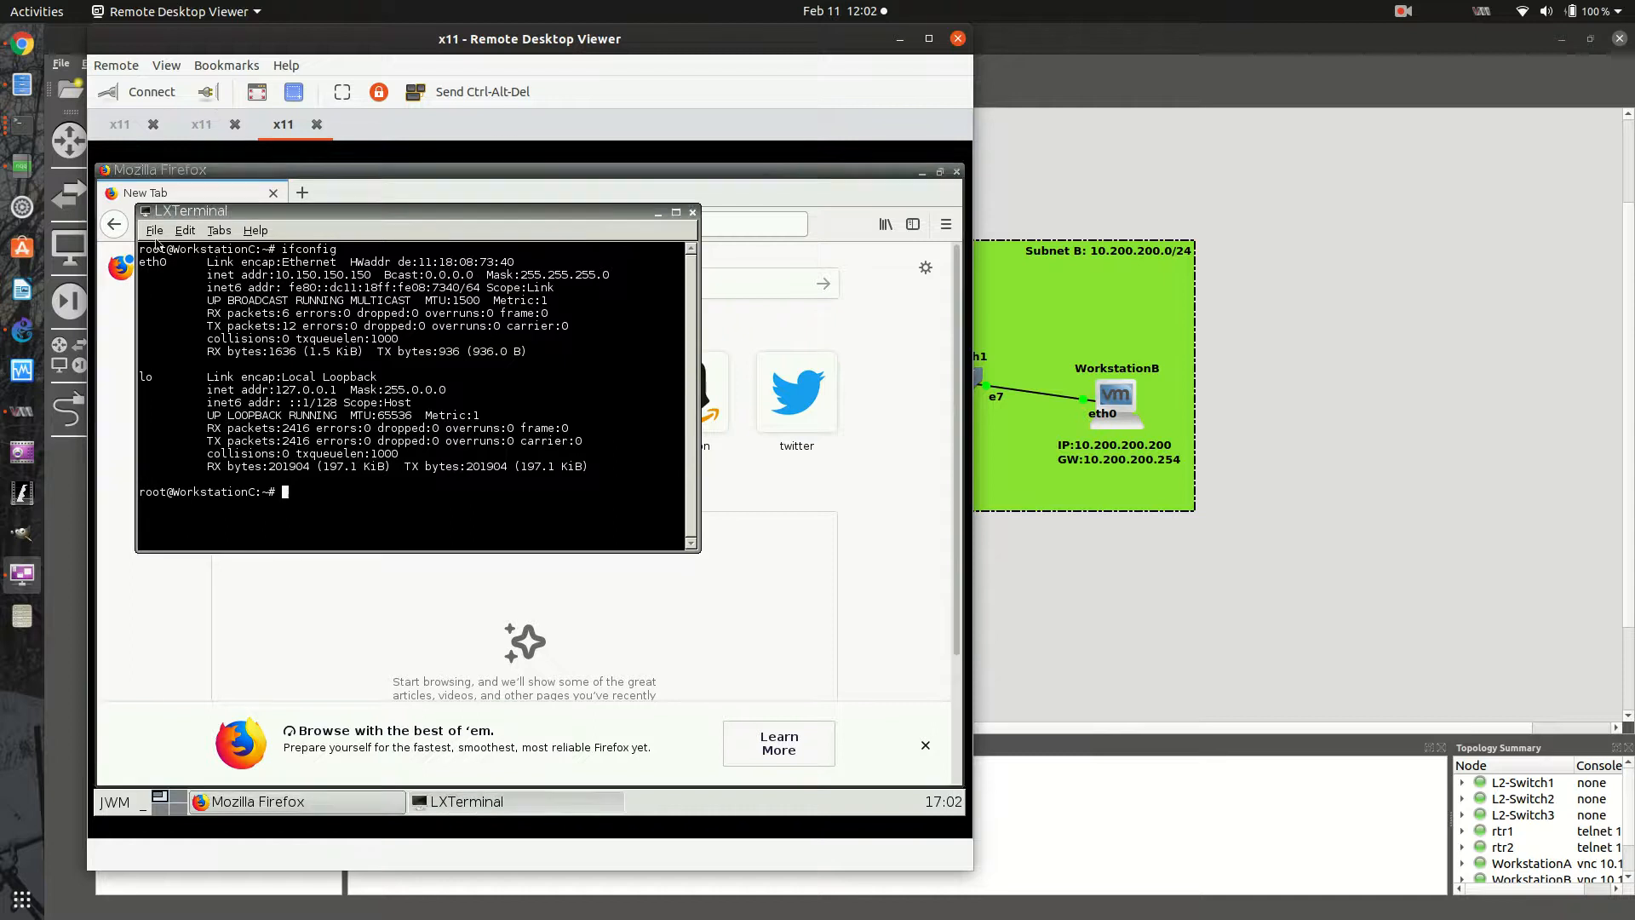
# - Switch back to WorkstationA's session and repeat the ping to 10.150.150.150, stopping it after a few attempts
pyautogui.click(128, 128)
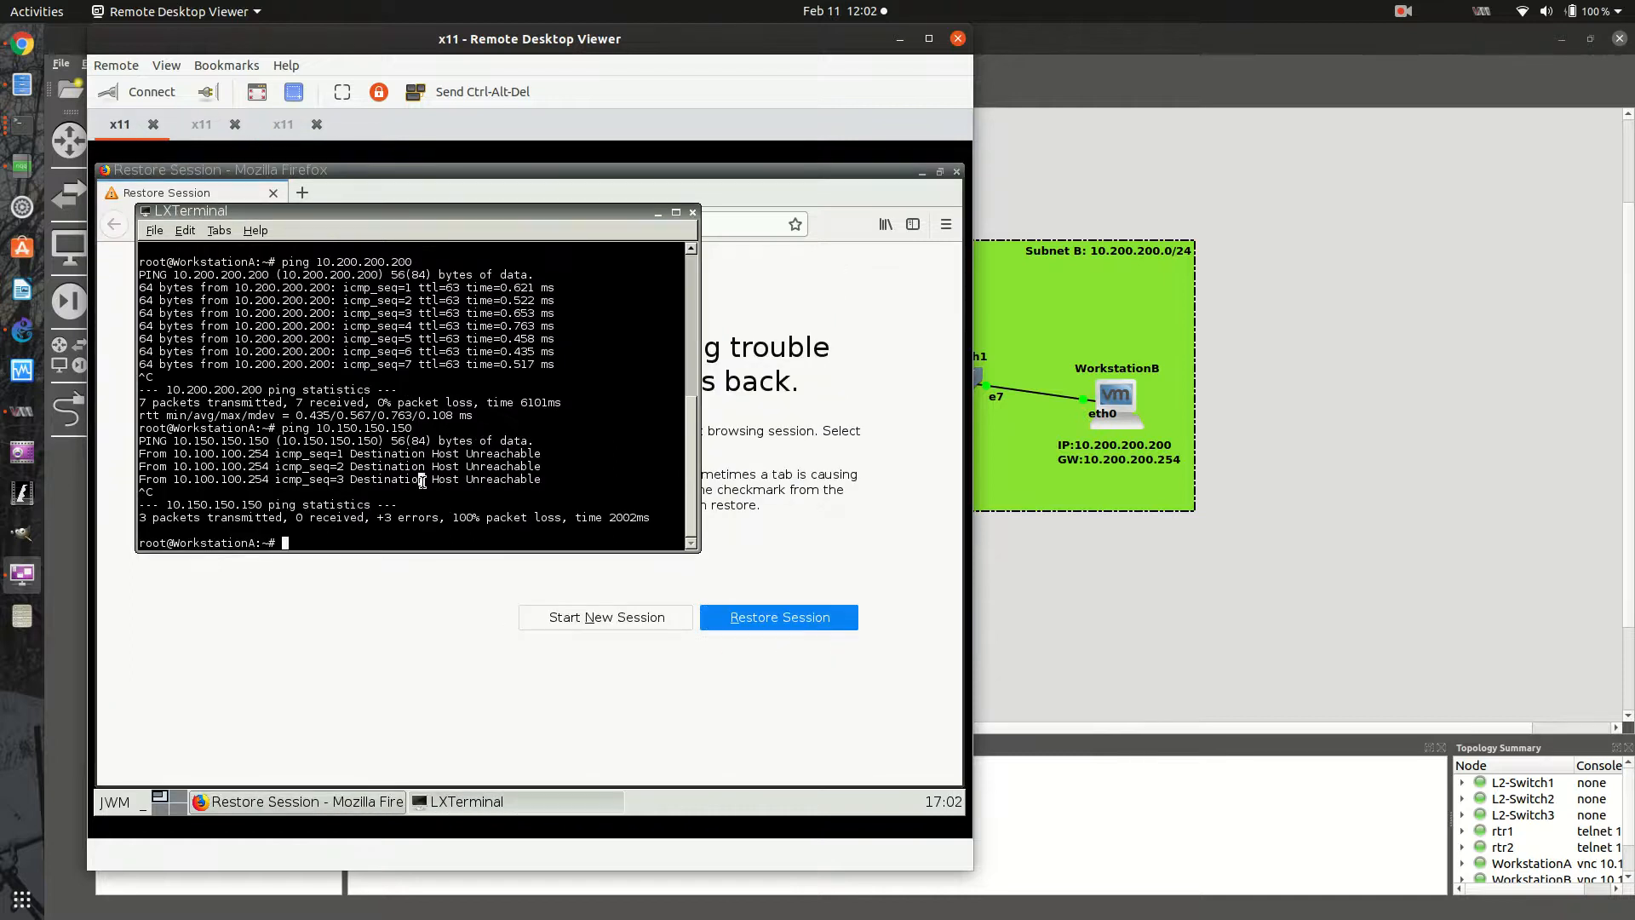
pyautogui.press('Up')
pyautogui.press('Down')
pyautogui.press('Up')
pyautogui.click(283, 124)
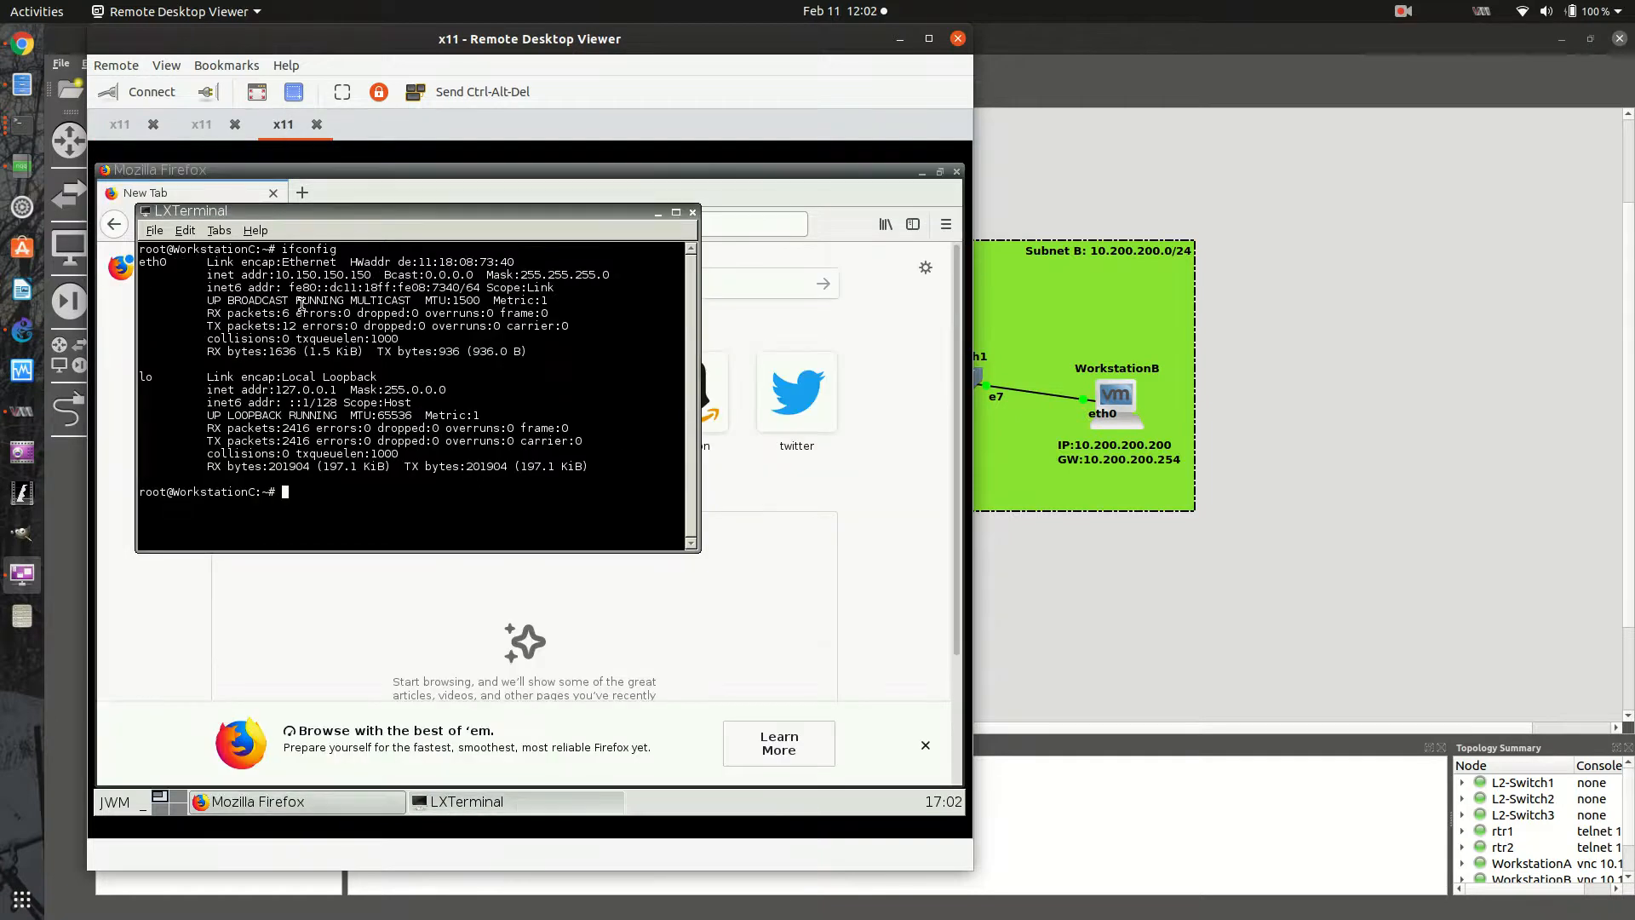
pyautogui.click(124, 125)
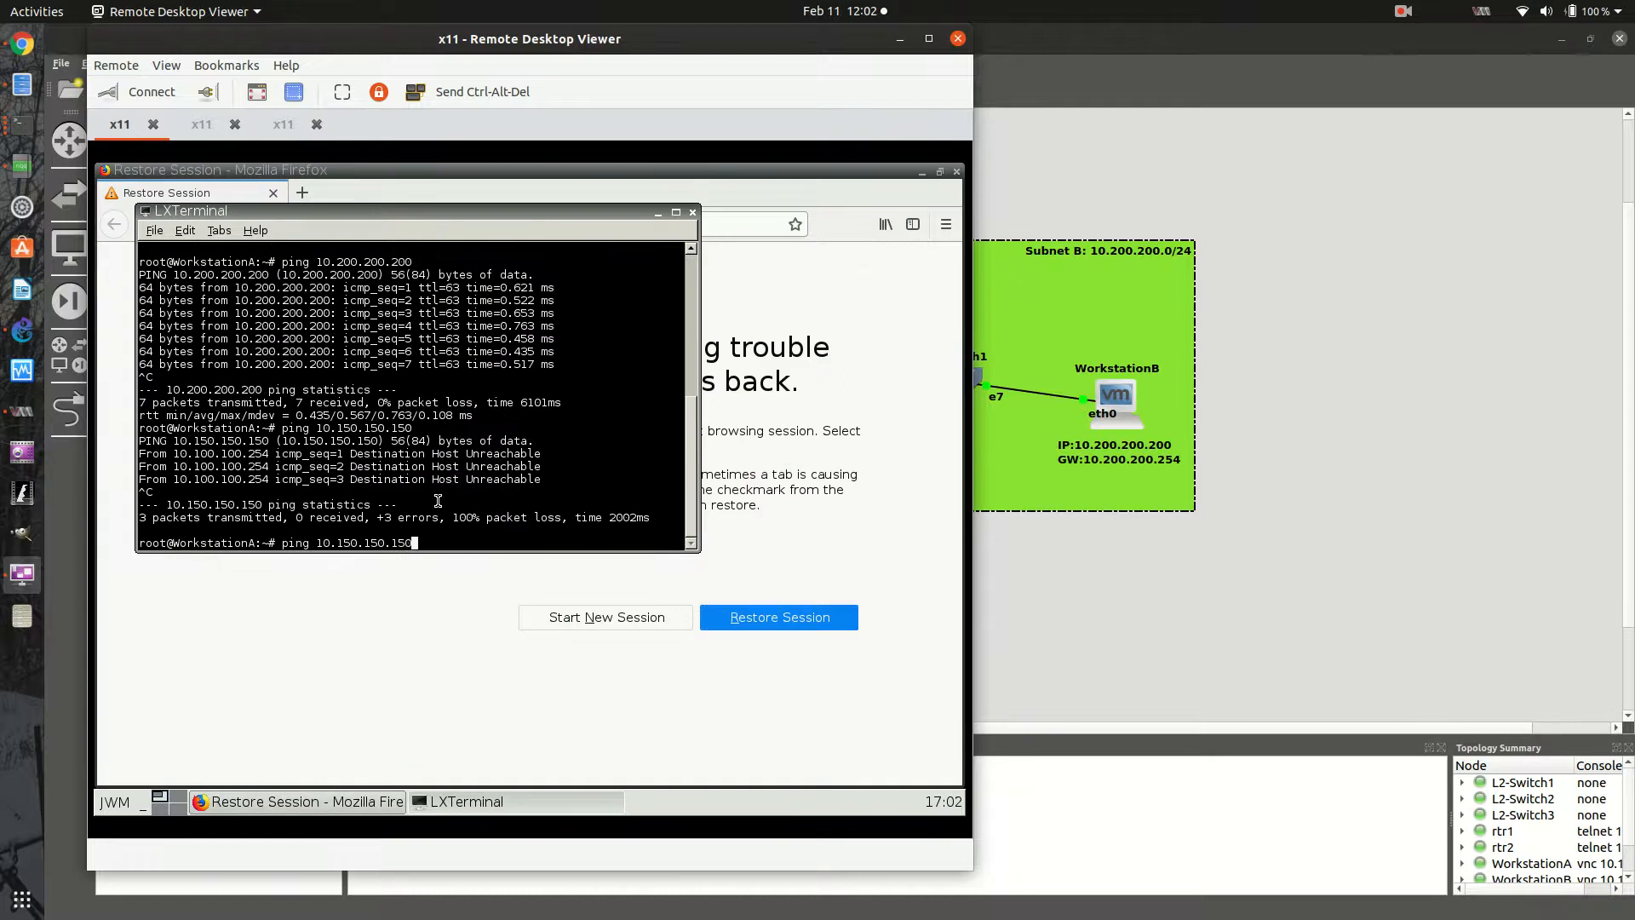
pyautogui.press('Return')
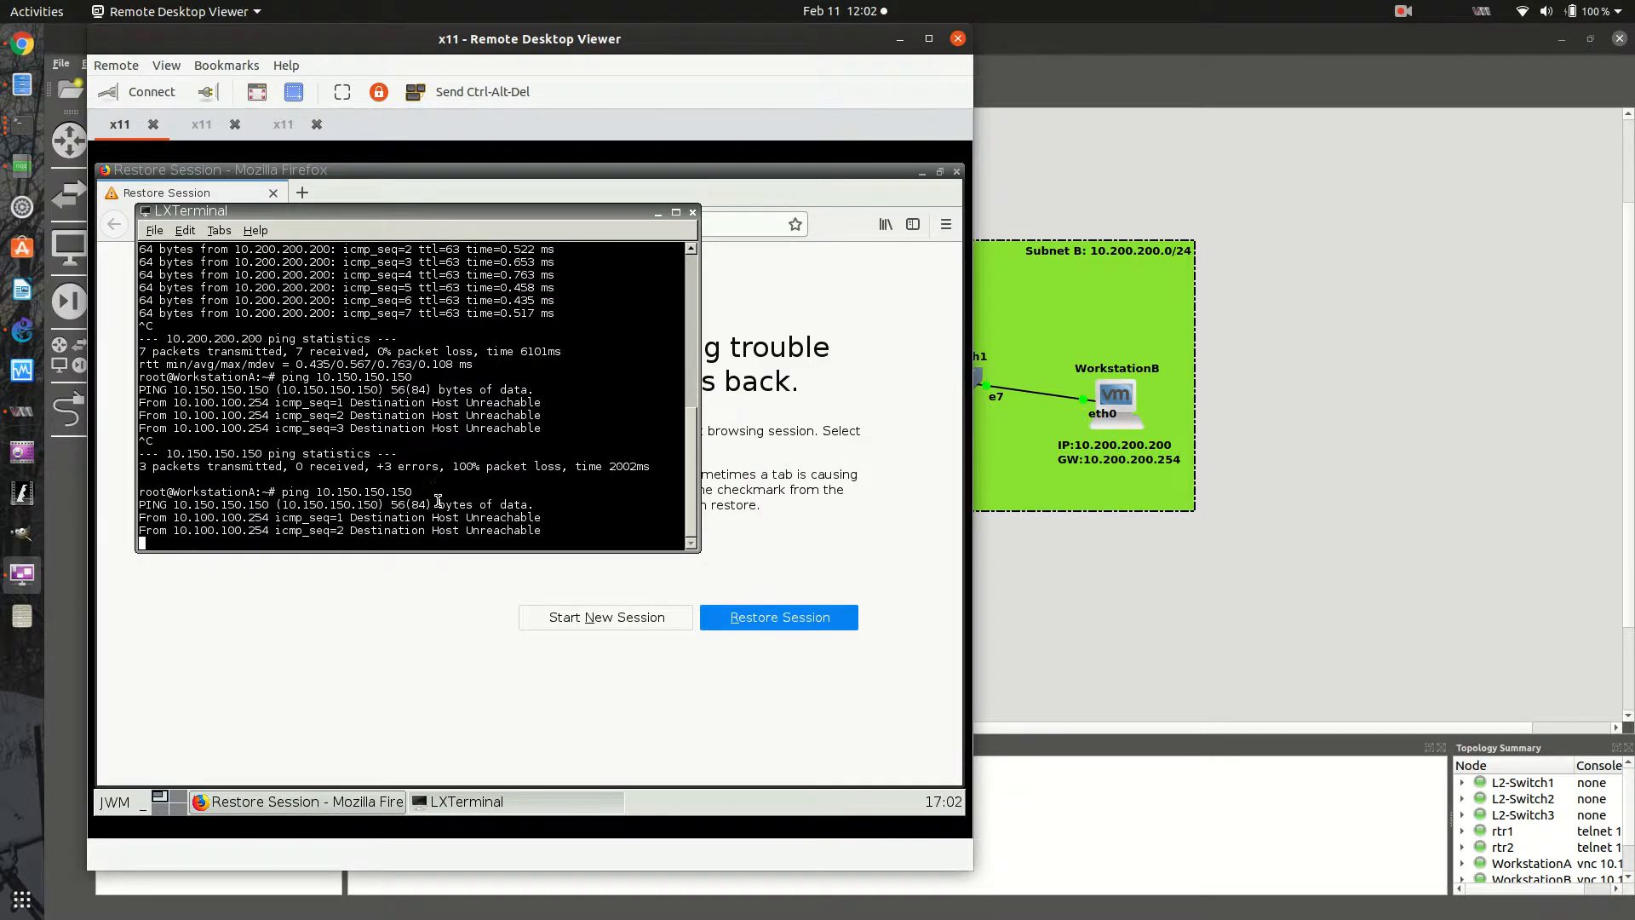
pyautogui.hotkey('ctrl', 'c')
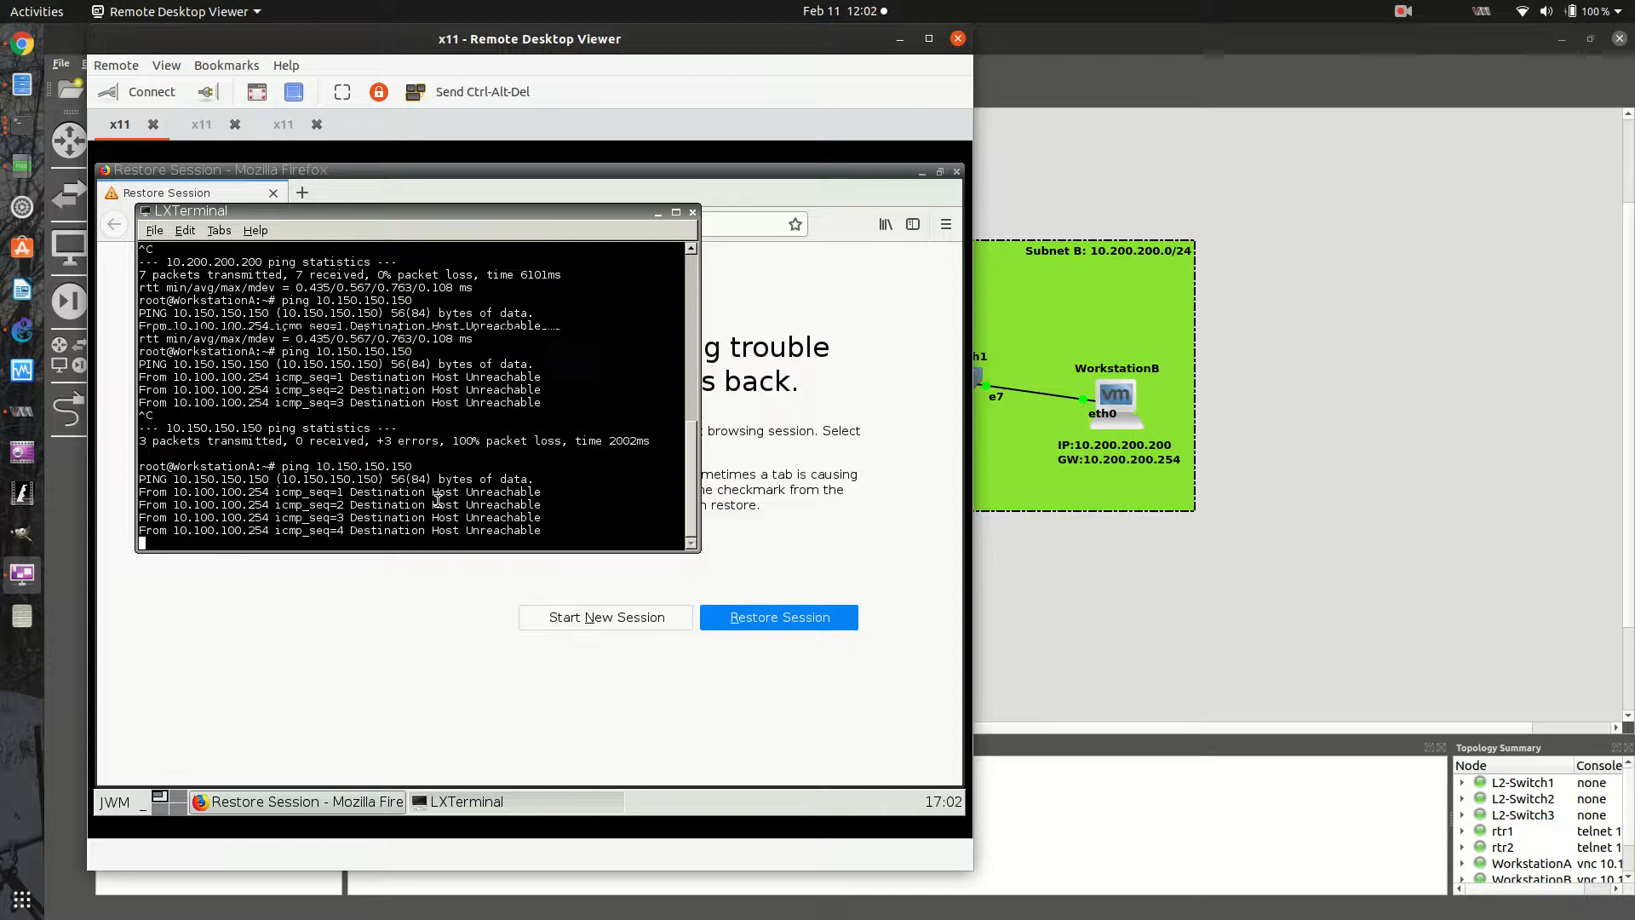
# - Minimize WorkstationA's remote viewer, close the duplicate rtr2 terminal and bring rtr1's console window to the front
pyautogui.click(900, 40)
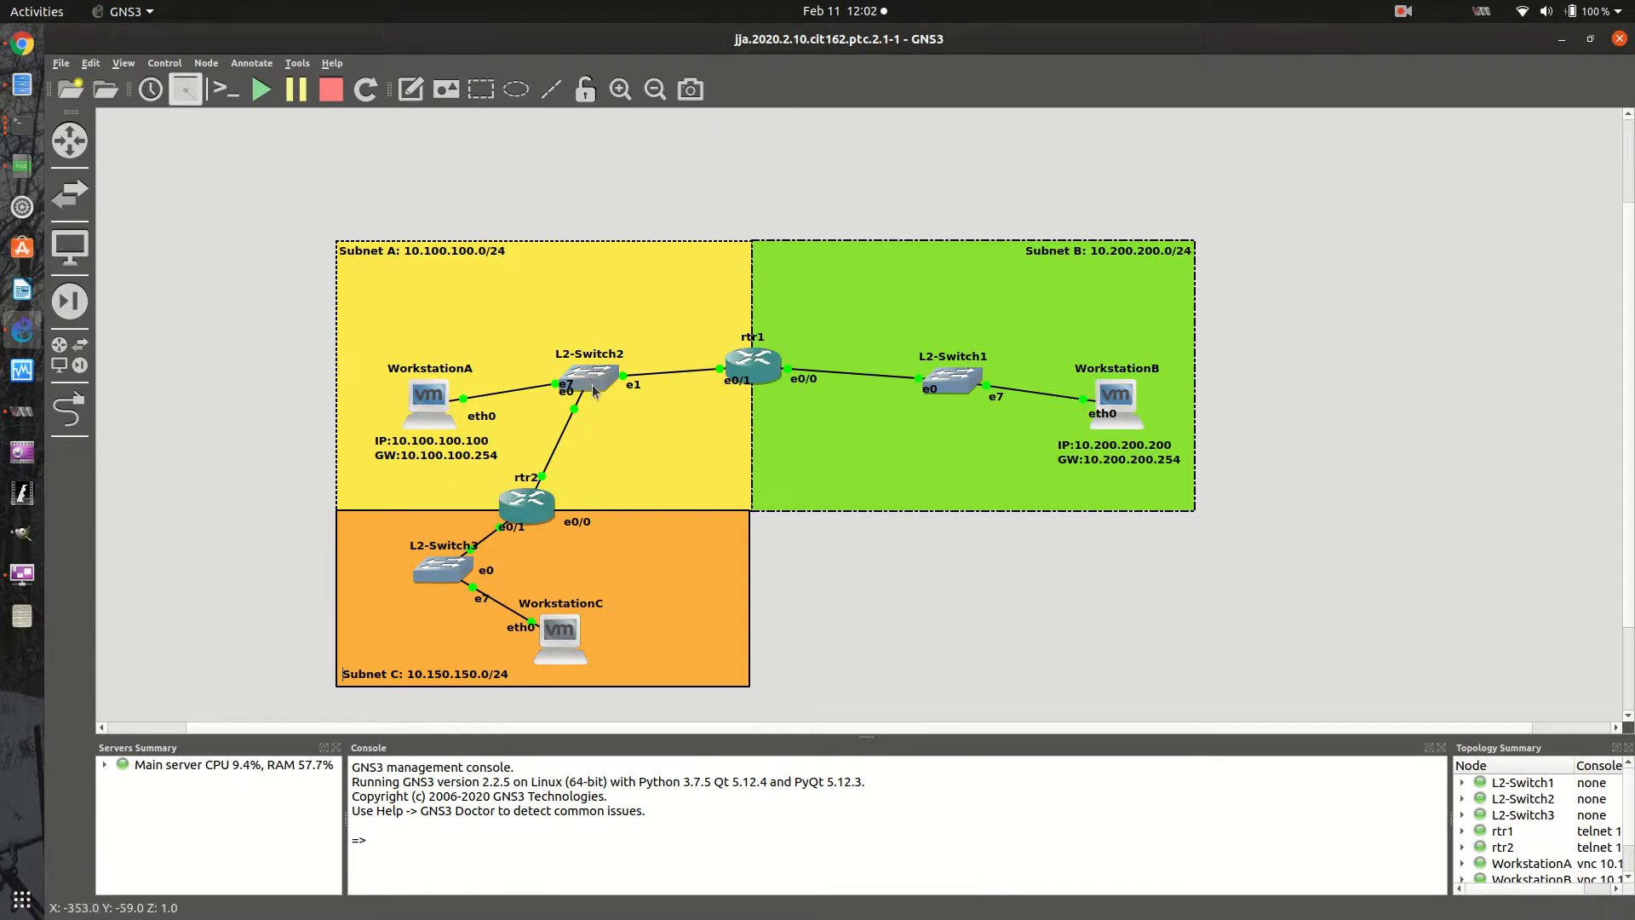
pyautogui.moveTo(448, 419)
pyautogui.rightClick(747, 369)
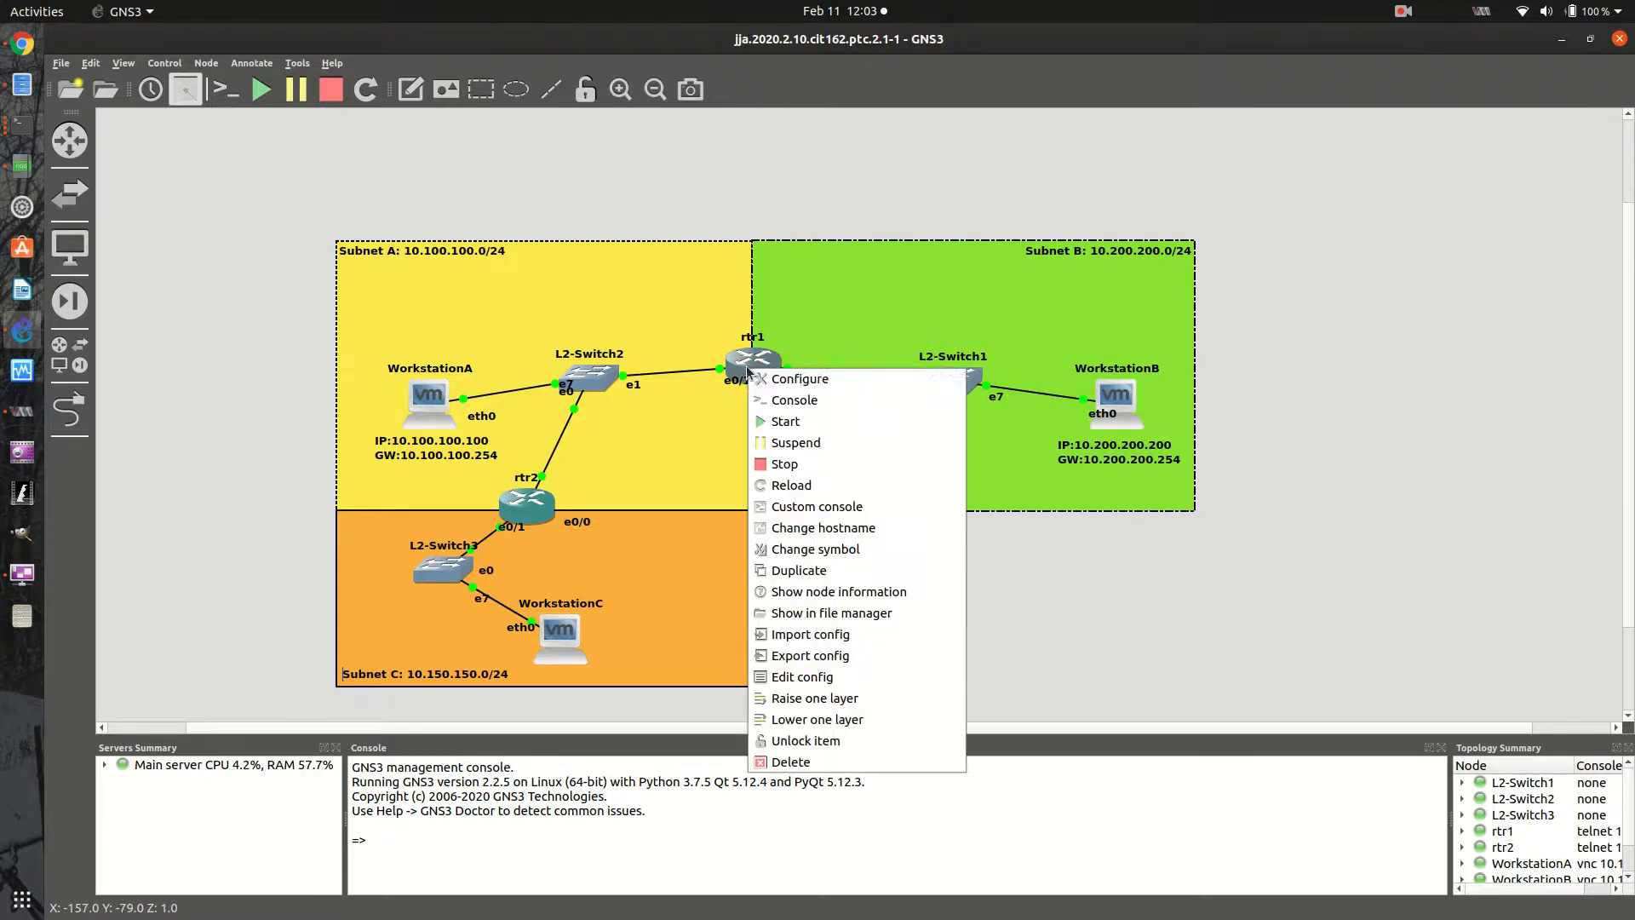
pyautogui.click(785, 400)
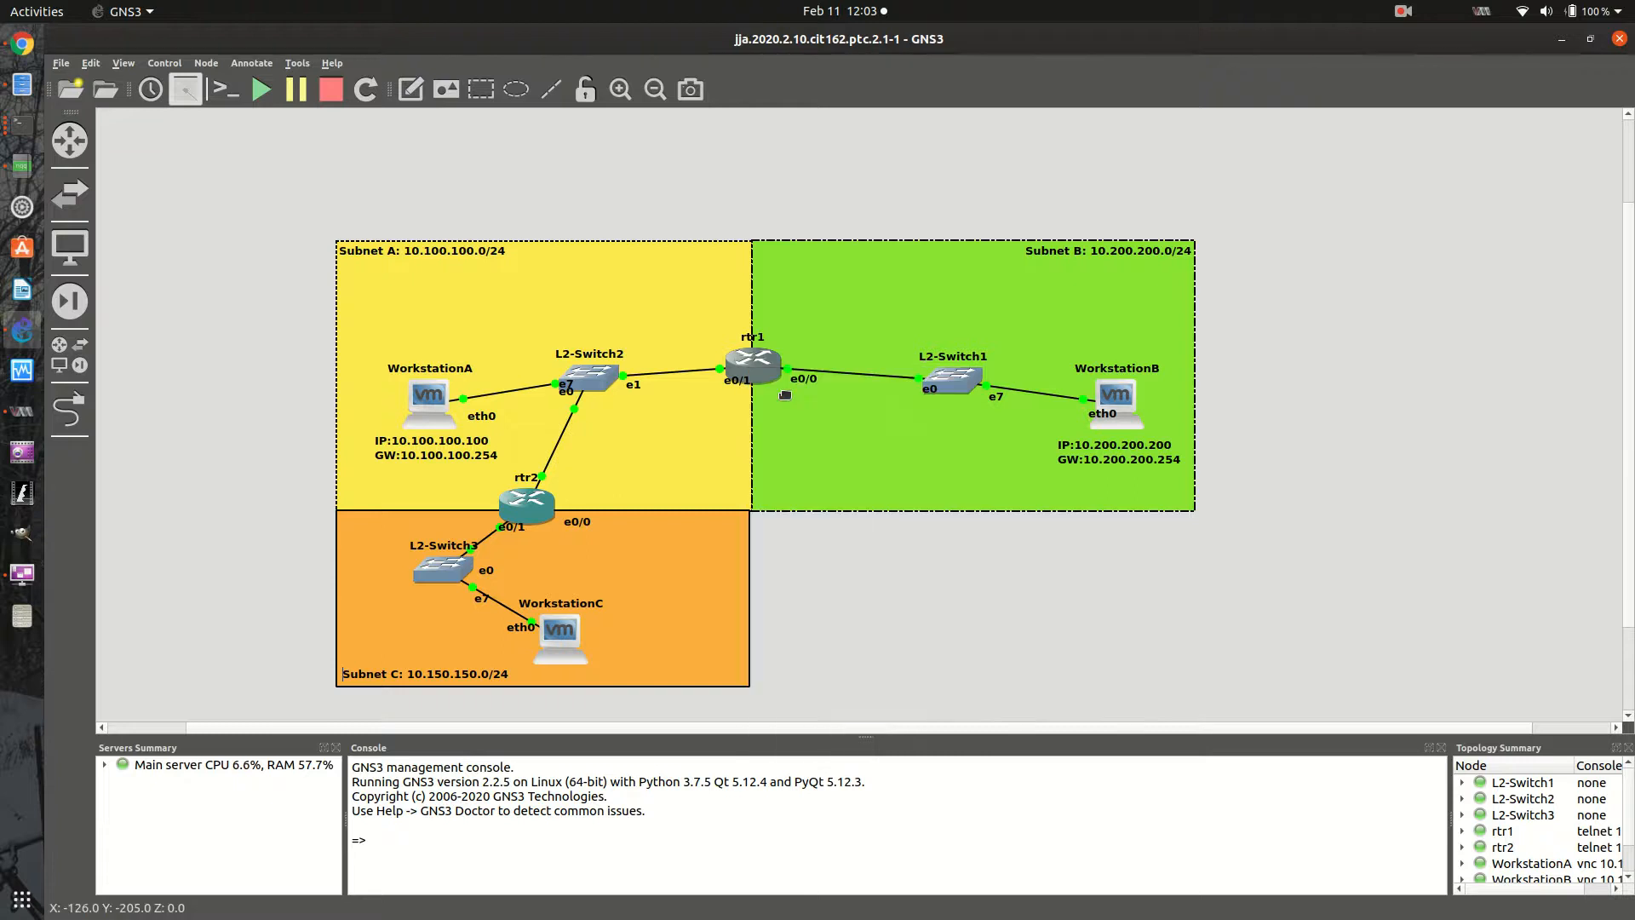
pyautogui.click(928, 248)
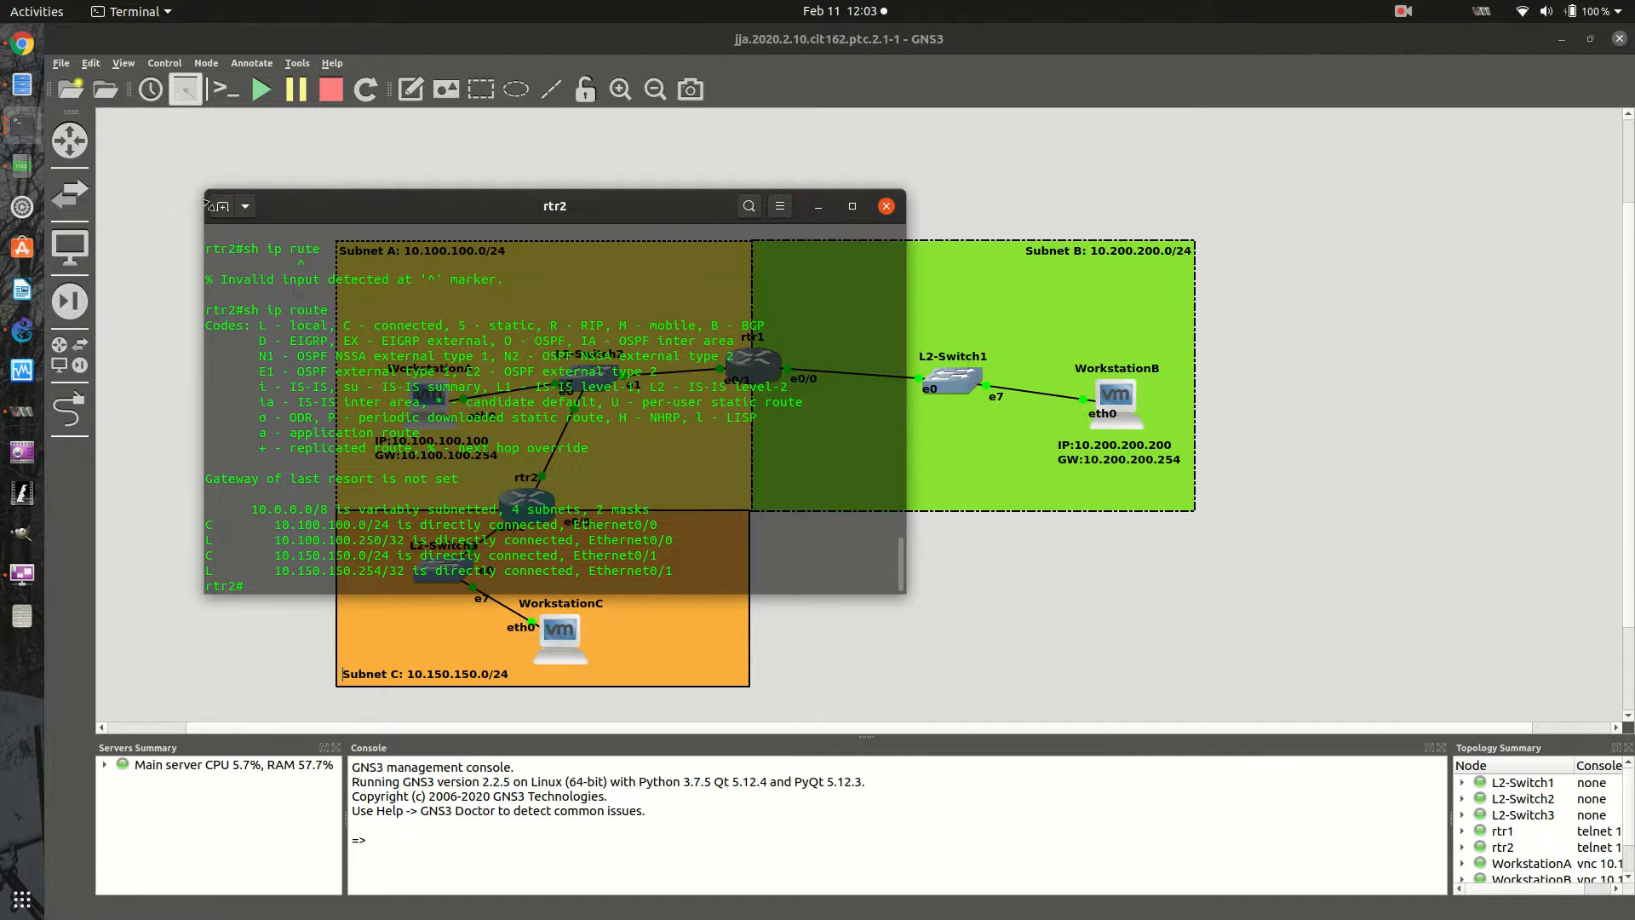
pyautogui.click(26, 125)
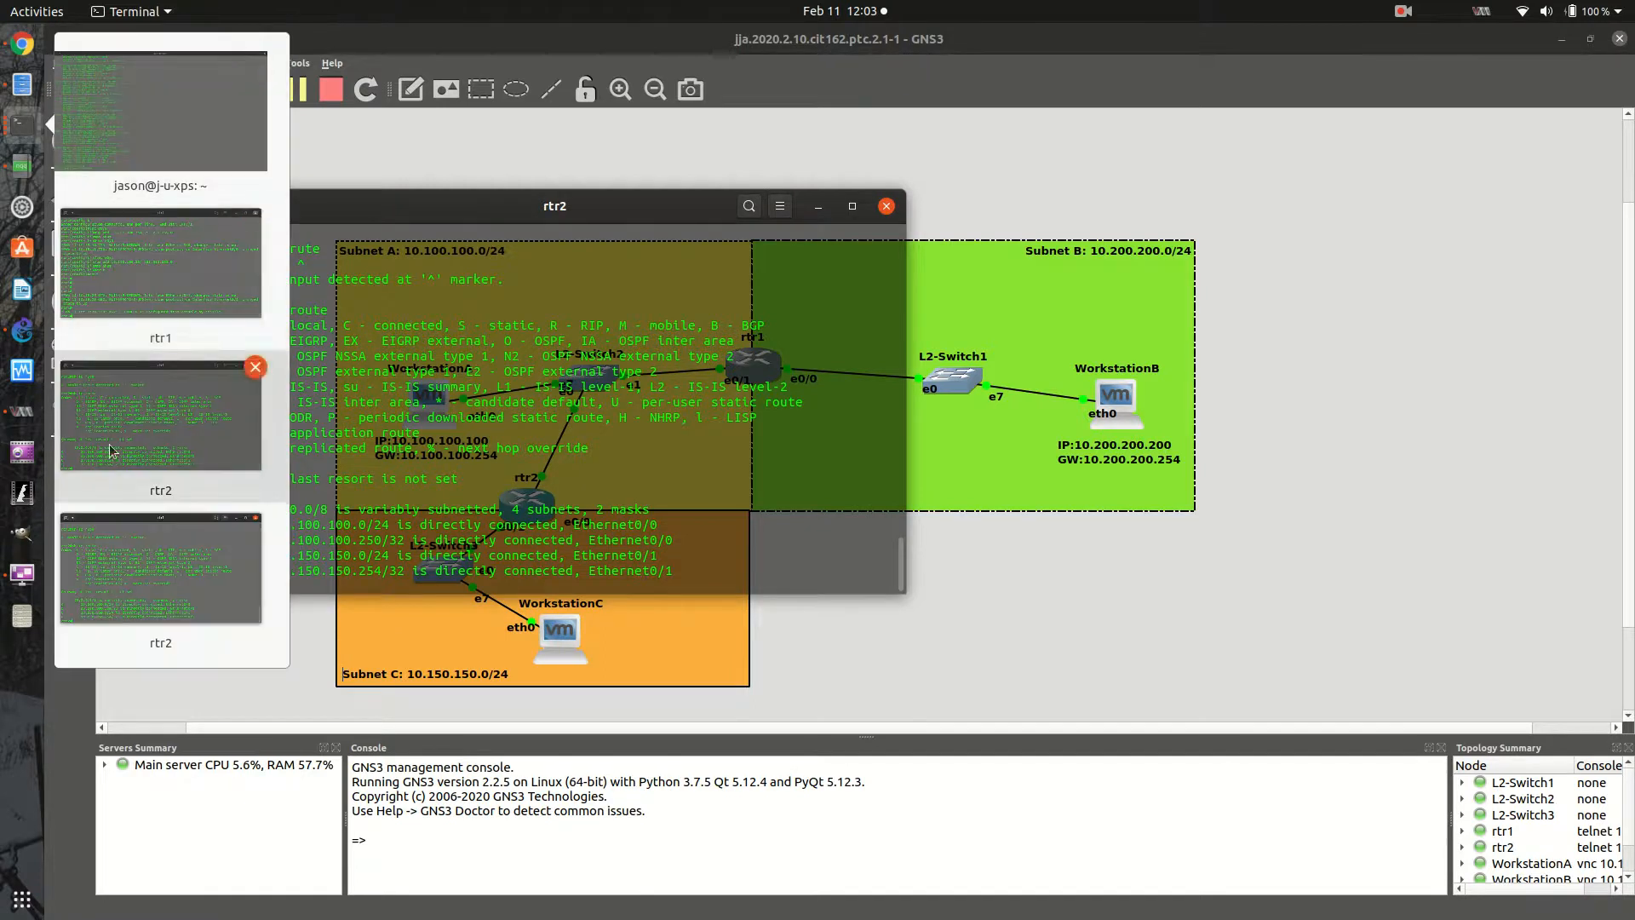
pyautogui.click(259, 517)
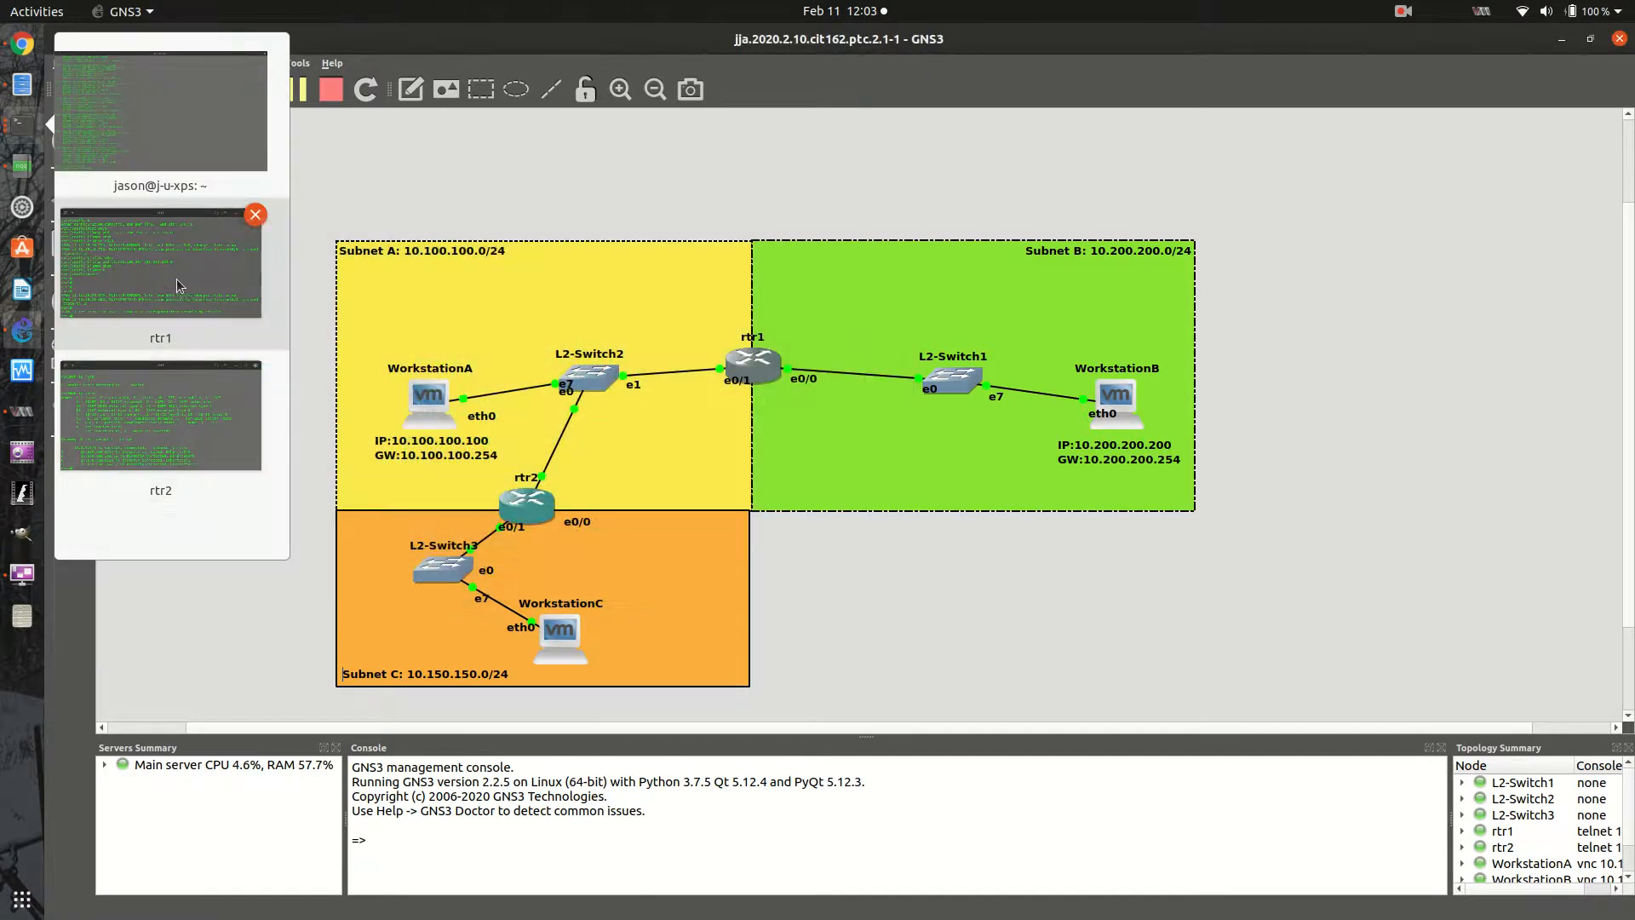
pyautogui.click(210, 255)
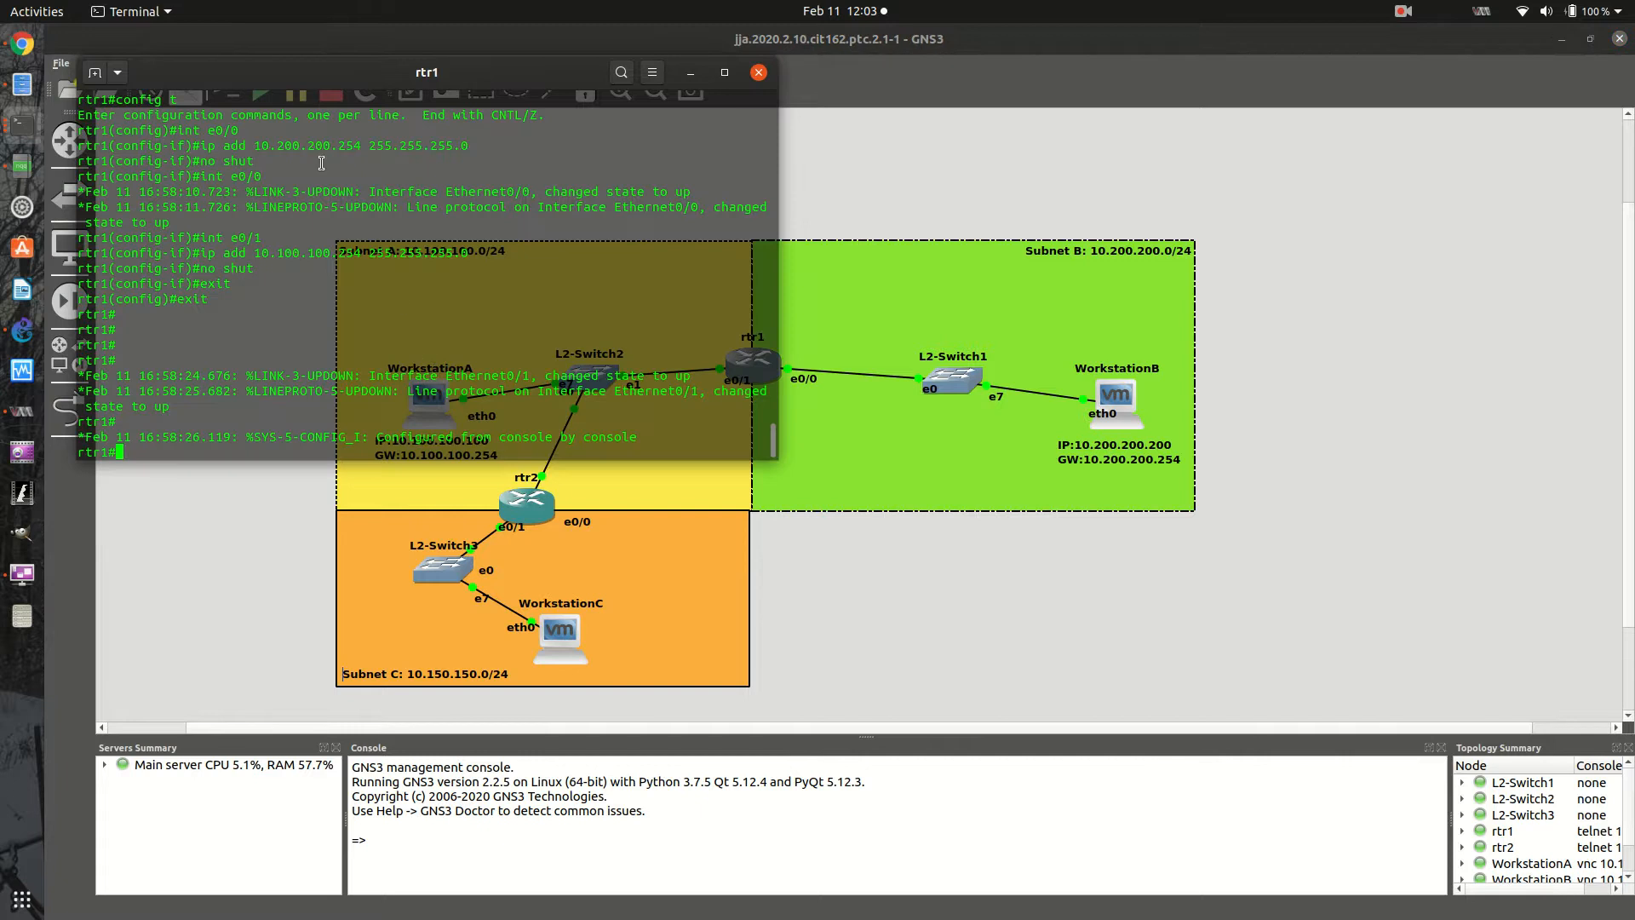
pyautogui.click(119, 74)
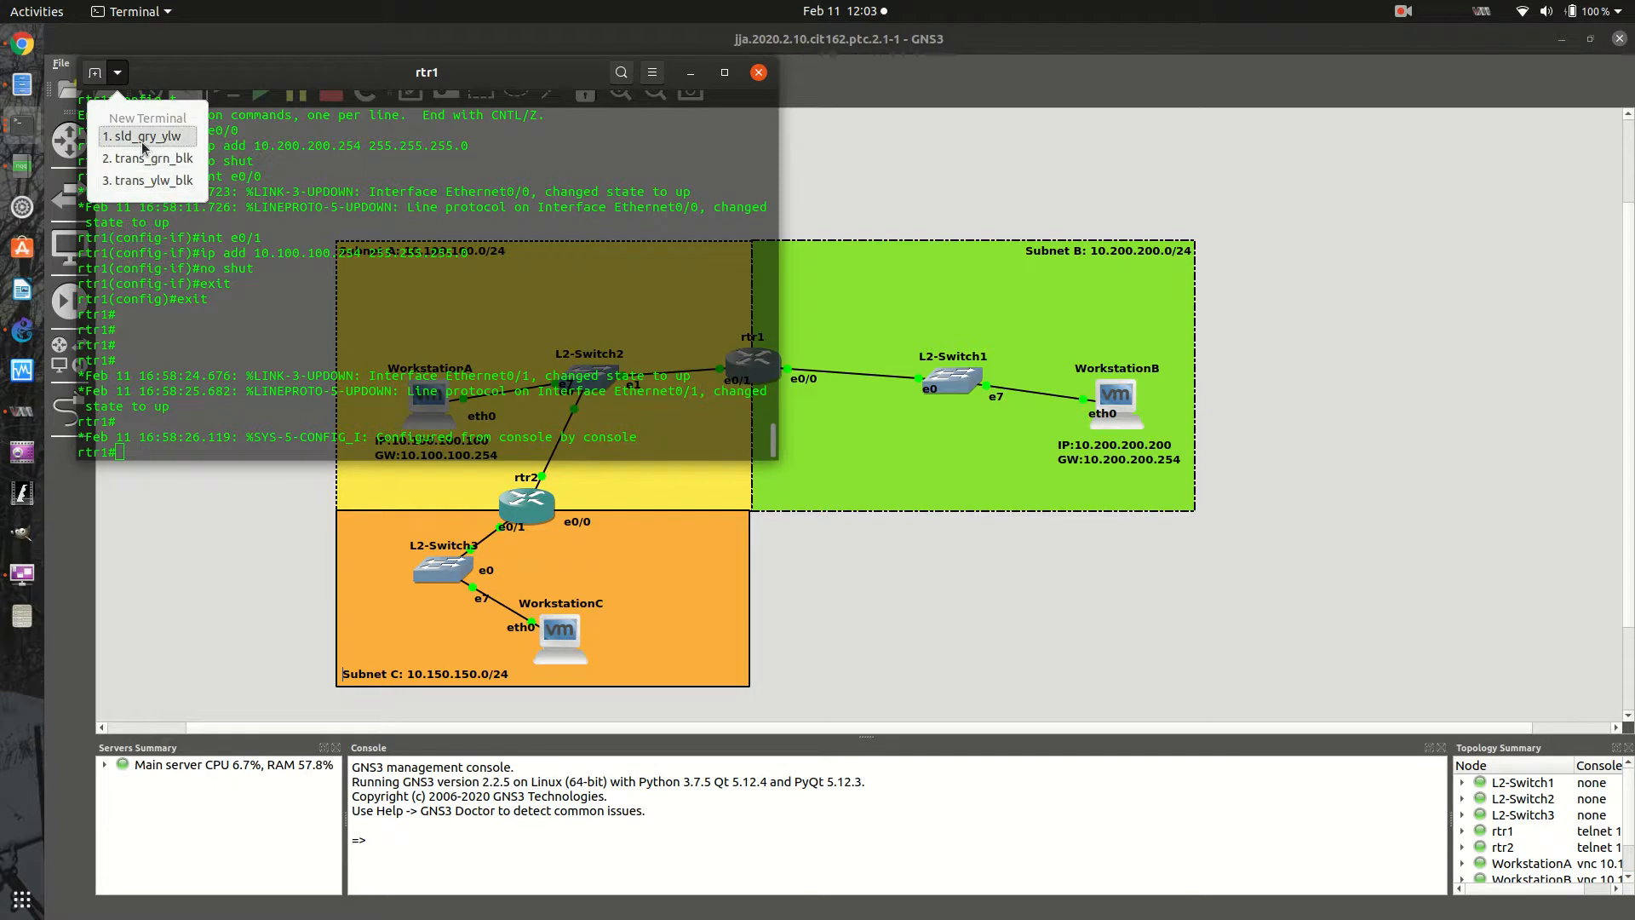
pyautogui.click(140, 181)
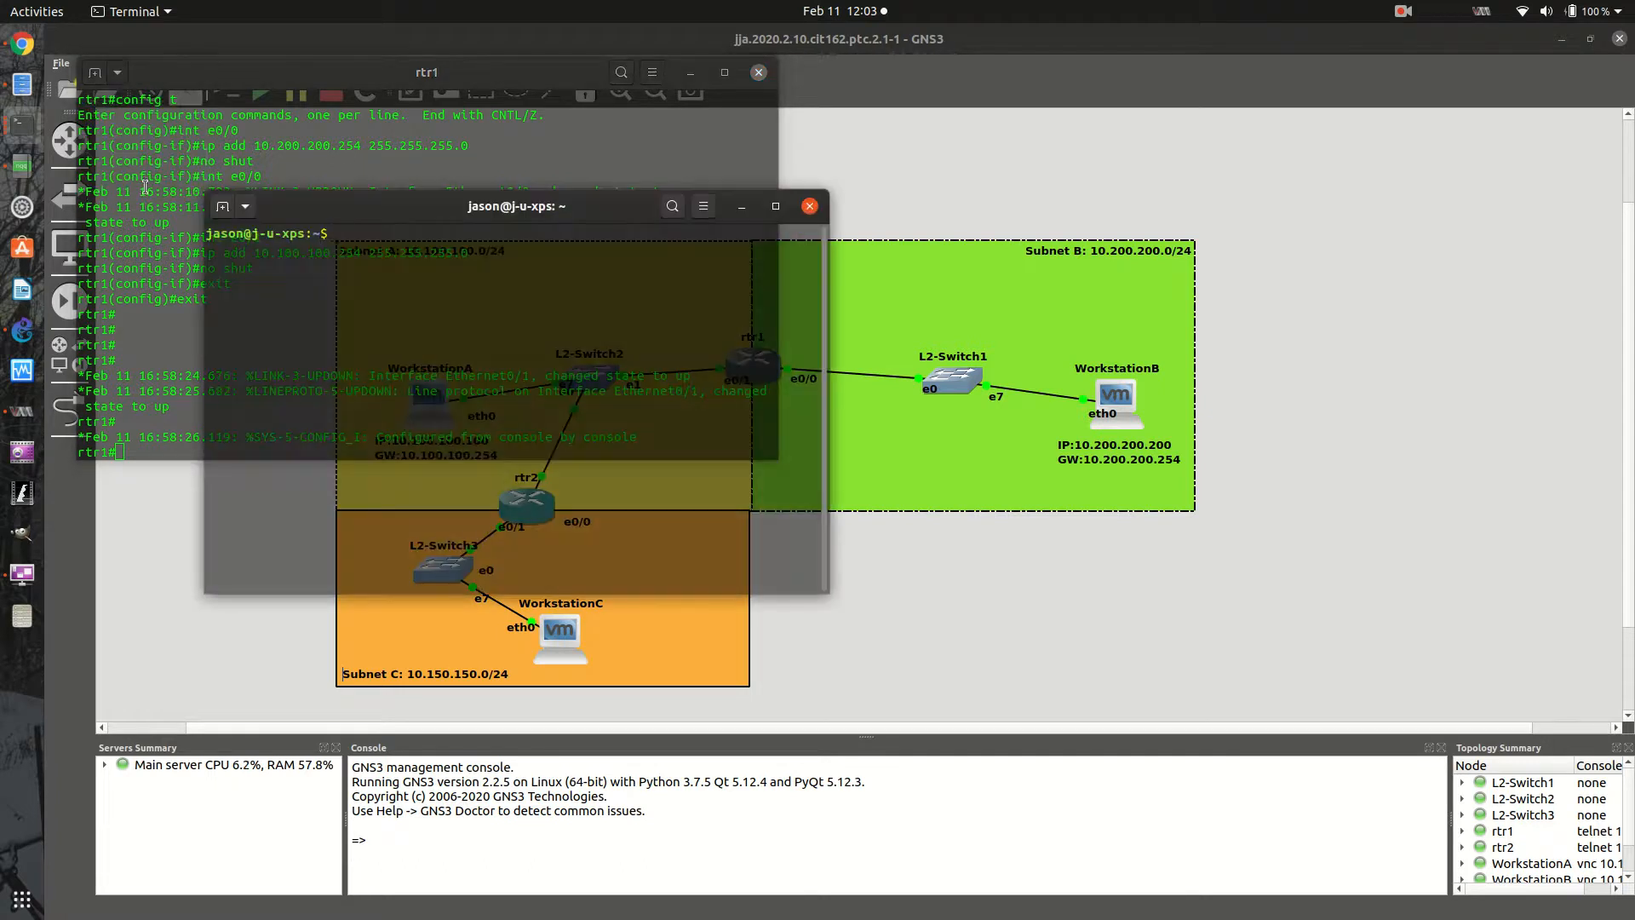
pyautogui.click(809, 206)
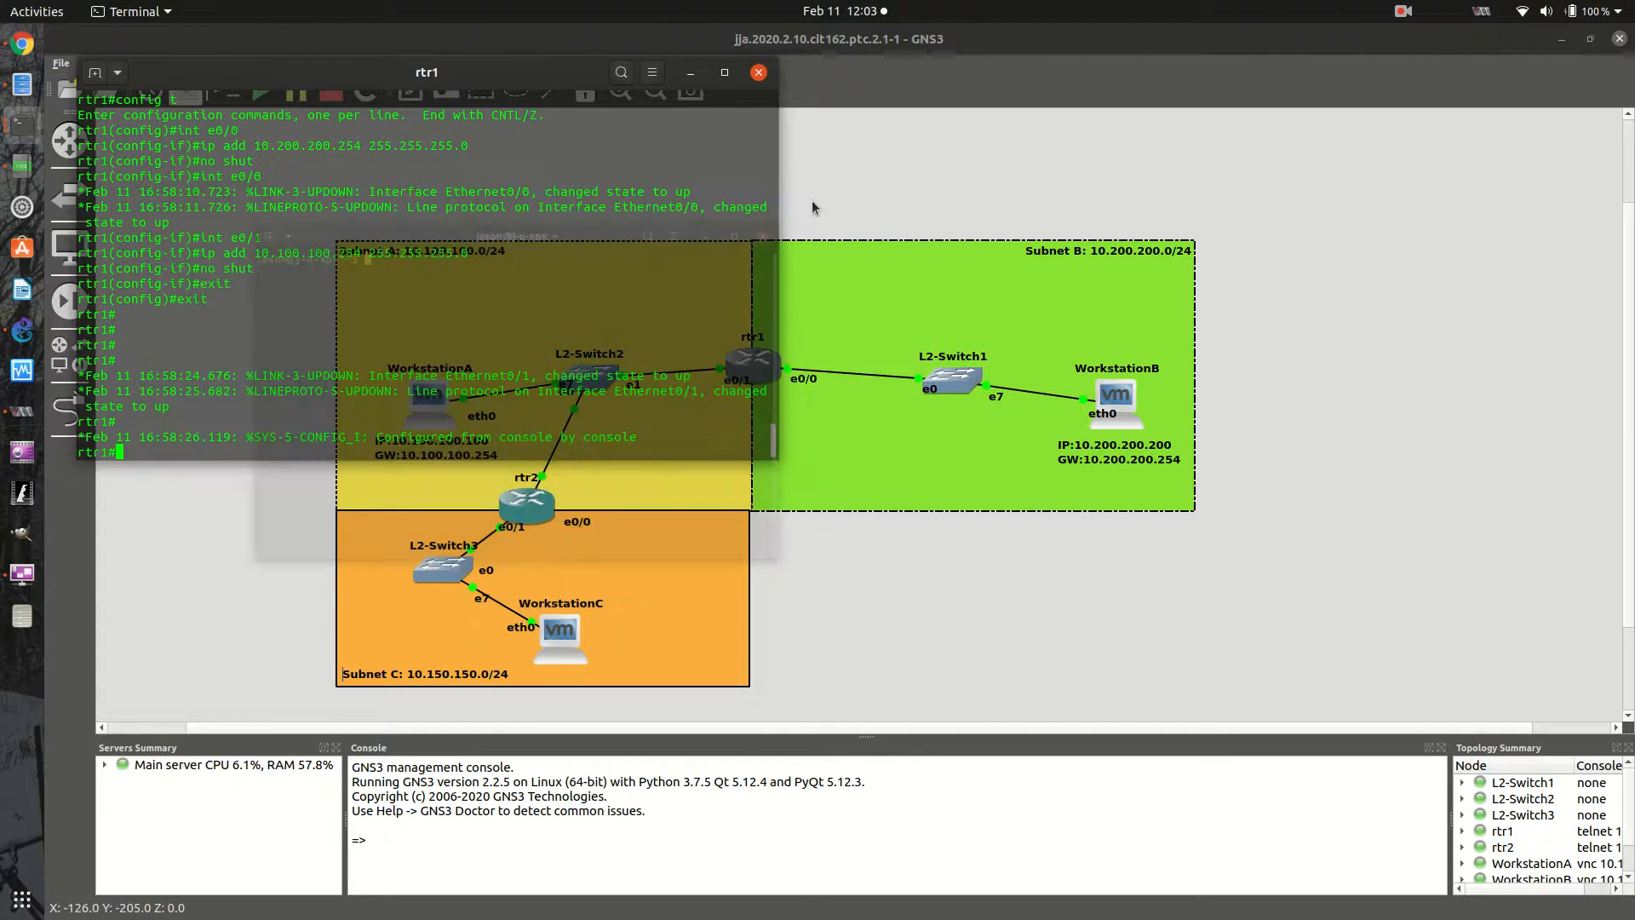
# - Switch rtr1's terminal window to the trans_ylw_blk profile
pyautogui.click(653, 80)
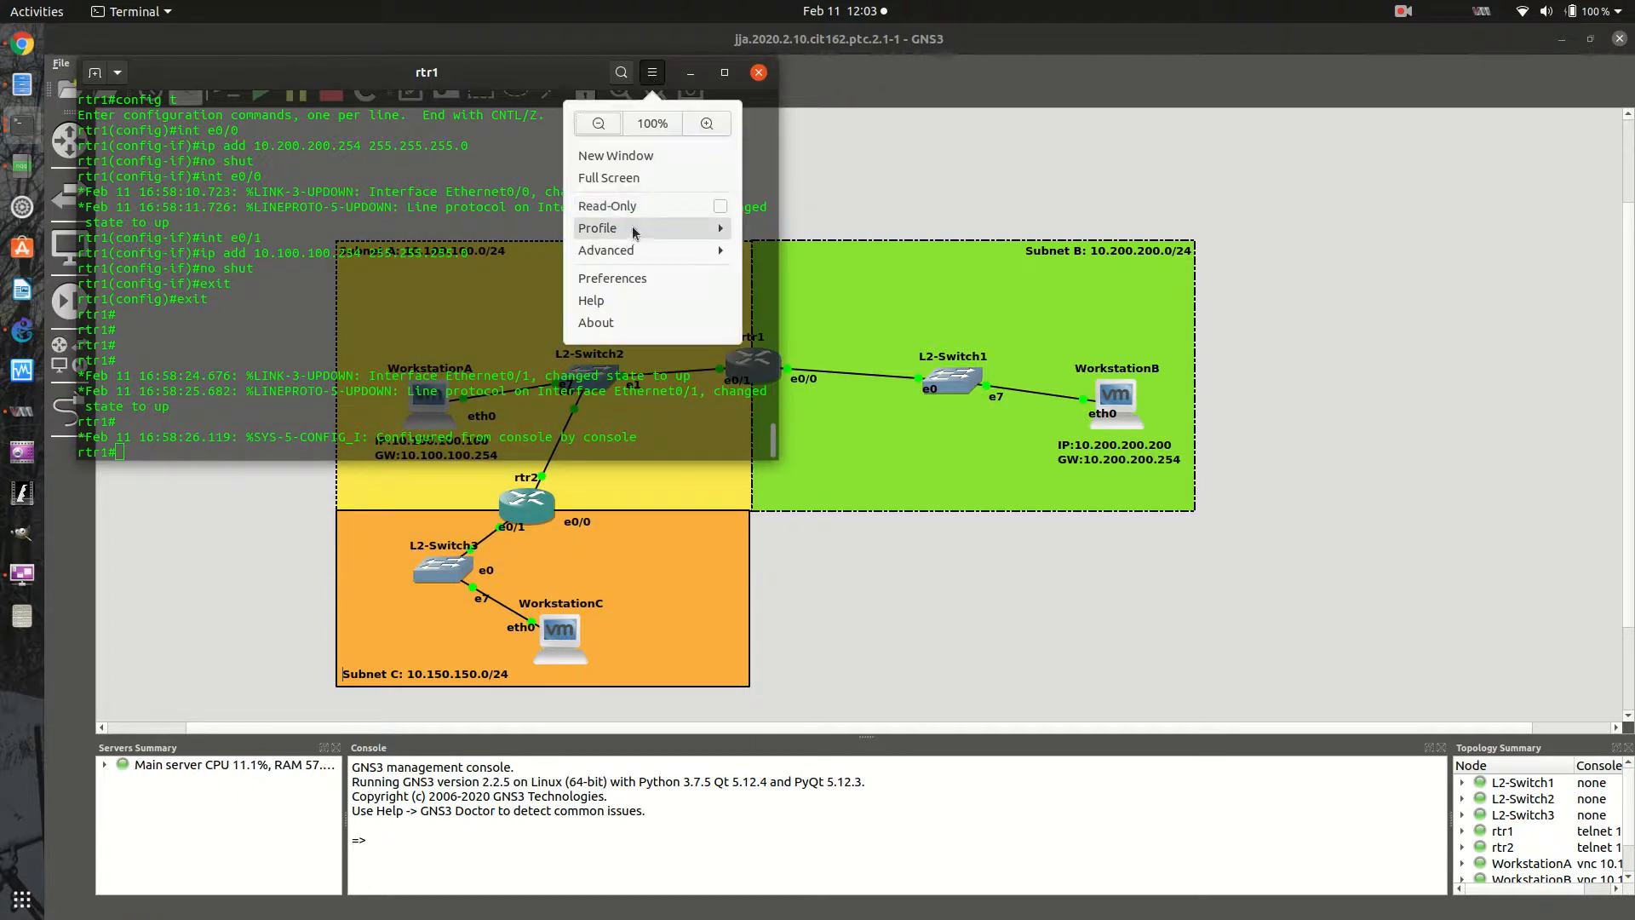
pyautogui.click(722, 237)
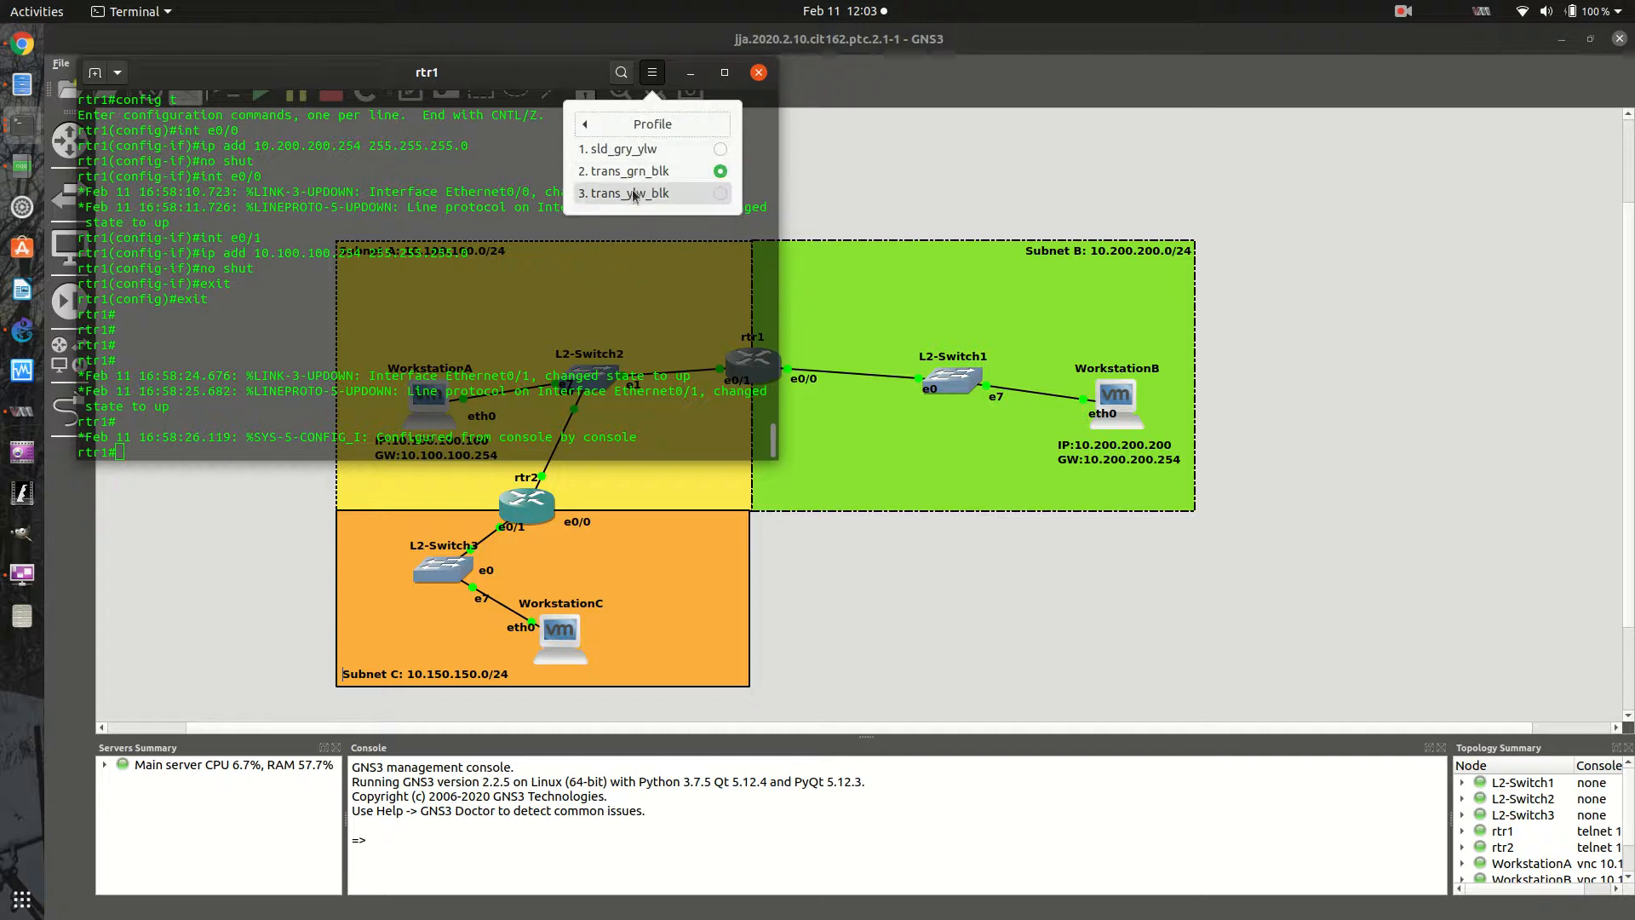
pyautogui.click(704, 195)
pyautogui.click(313, 426)
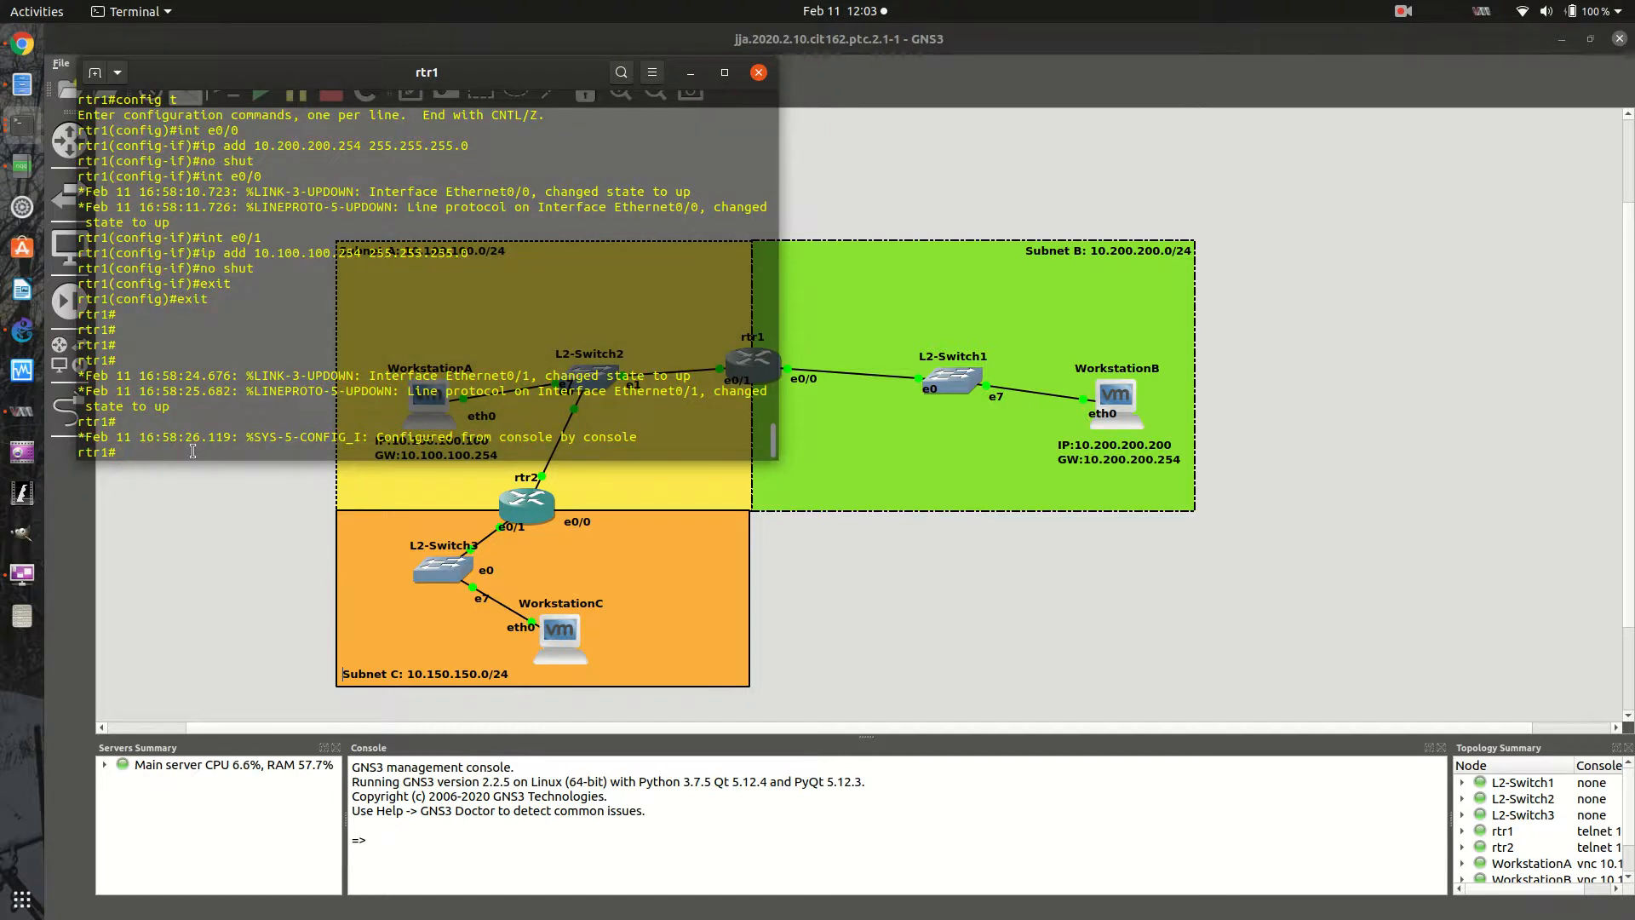
# - Display rtr1's routing table with sh ip route and examine its connected networks
pyautogui.press('Return')
pyautogui.press('Return')
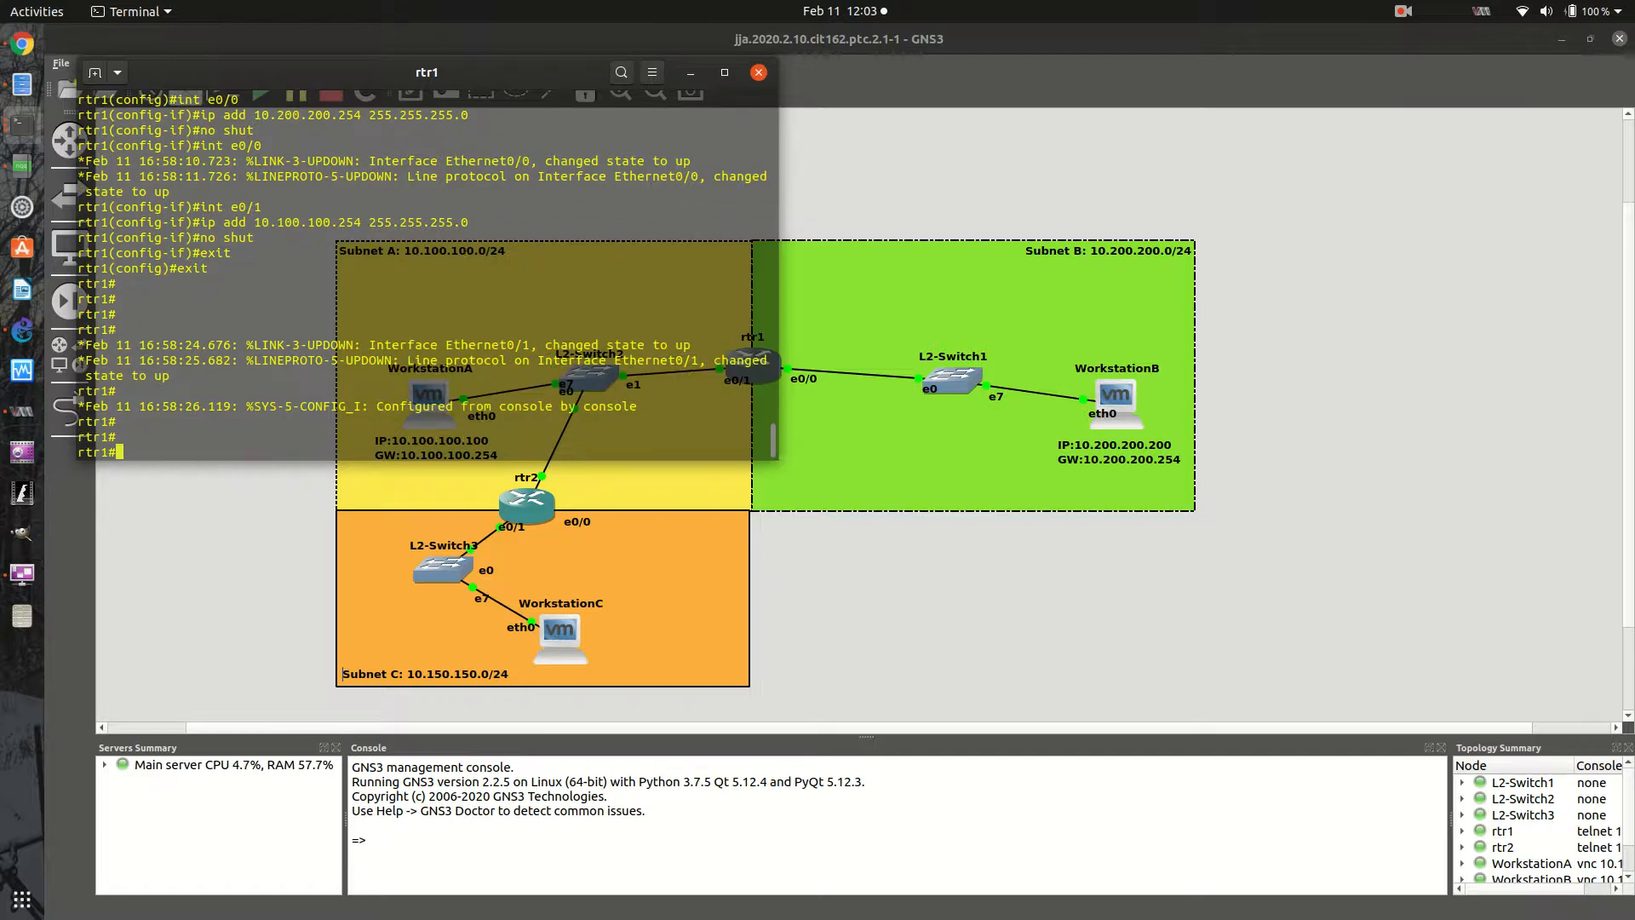
pyautogui.write('sh ip rotue')
pyautogui.press('Return')
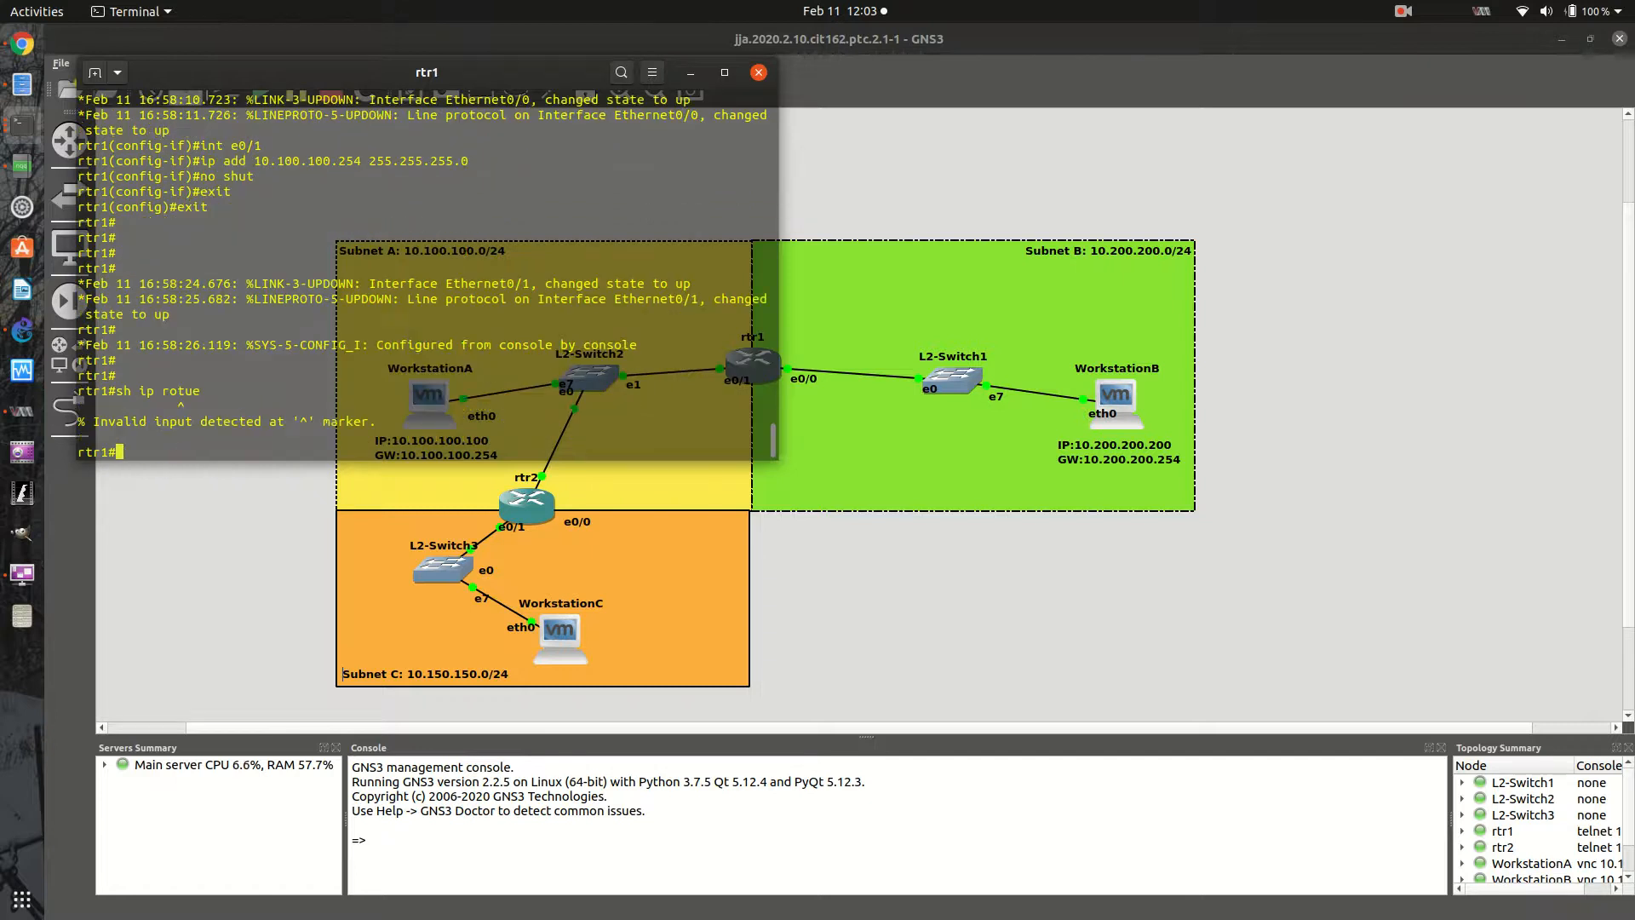
pyautogui.press('Up')
pyautogui.press('BackSpace')
pyautogui.press('BackSpace')
pyautogui.press('BackSpace')
pyautogui.press('BackSpace')
pyautogui.write('outee')
pyautogui.press('Return')
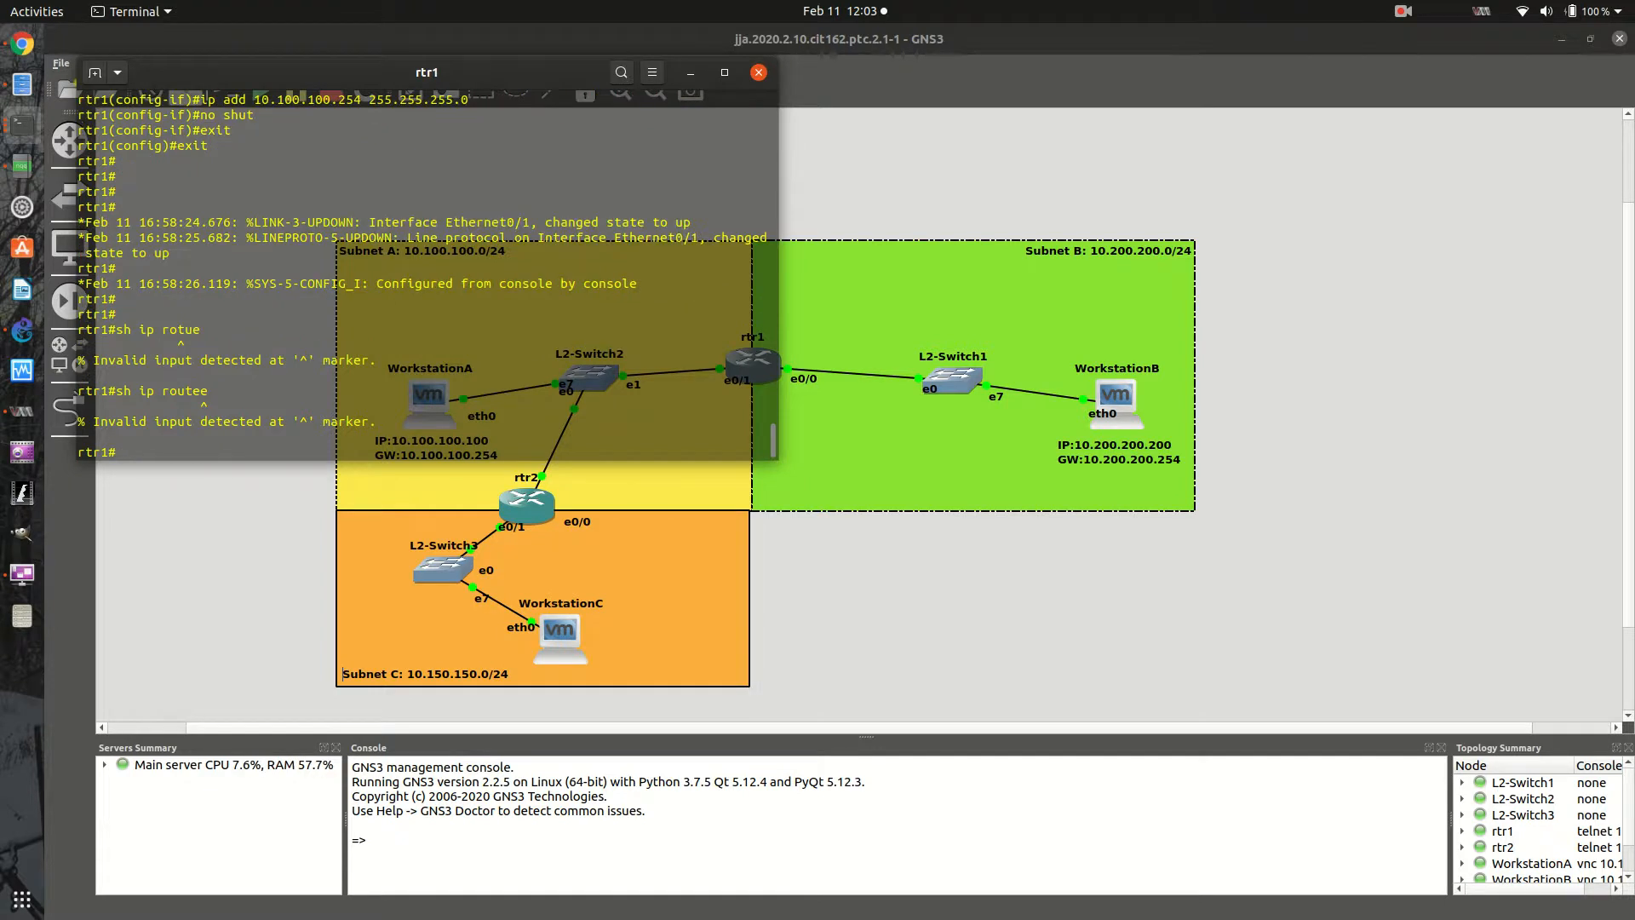
pyautogui.press('Up')
pyautogui.press('BackSpace')
pyautogui.press('Left')
pyautogui.press('Left')
pyautogui.press('Left')
pyautogui.press('Left')
pyautogui.press('Left')
pyautogui.press('Return')
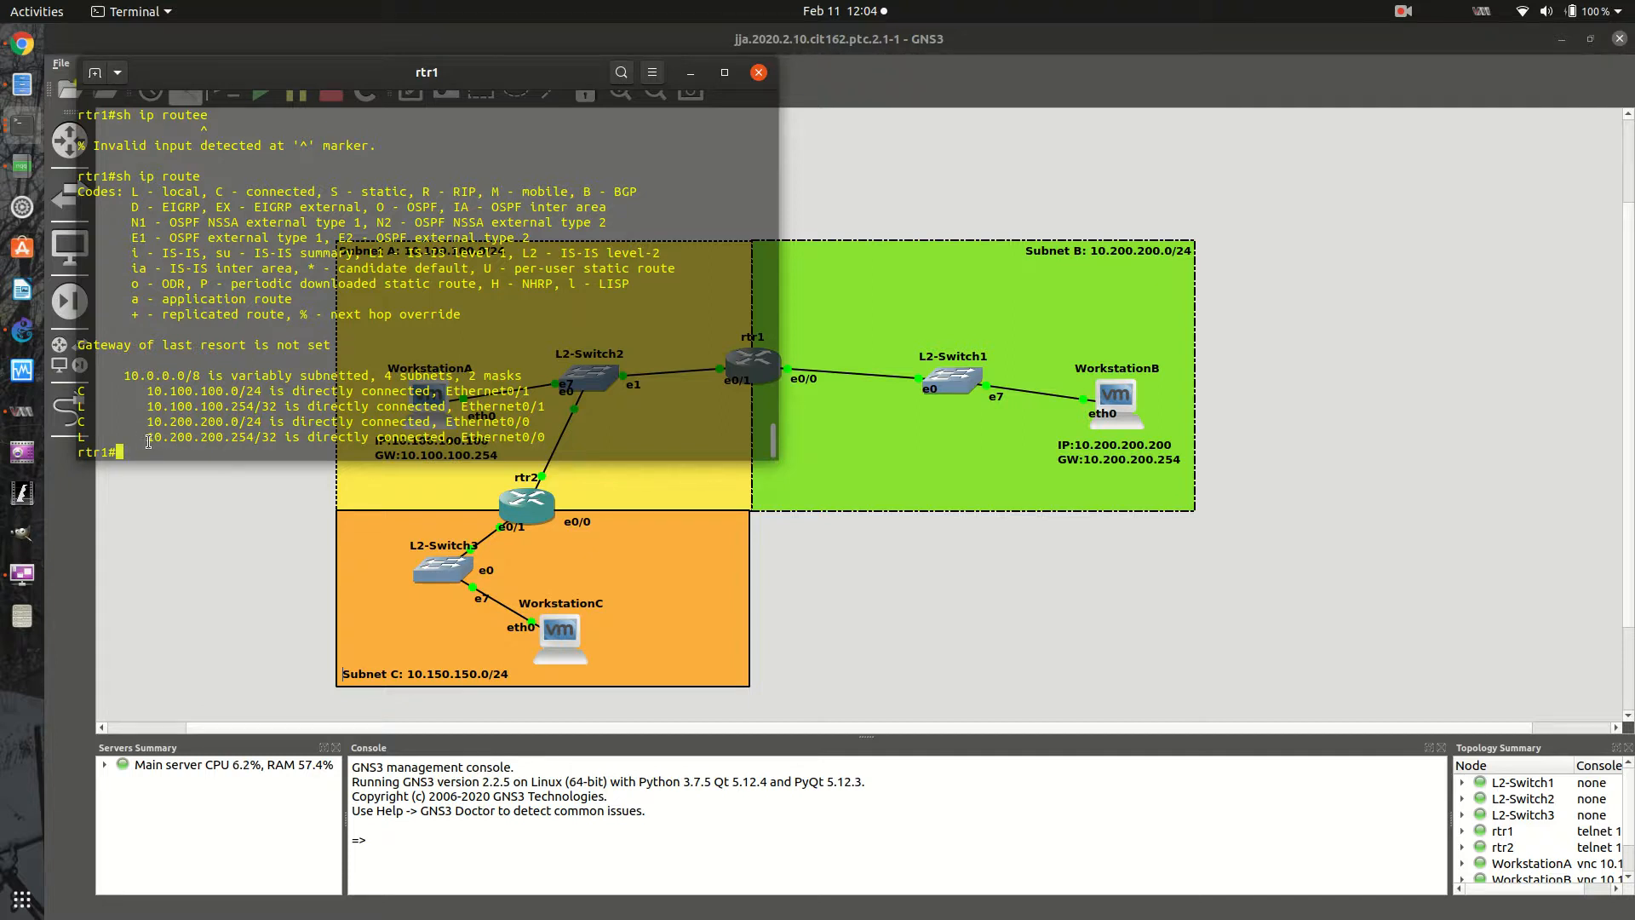
pyautogui.moveTo(149, 441); pyautogui.dragTo(257, 441)
pyautogui.click(240, 436)
# - Enter configuration mode on rtr1 and add the static route ip route 10.150.150.0 255.255.255.0 10.100.100.250
pyautogui.press('Return')
pyautogui.press('Return')
pyautogui.press('Return')
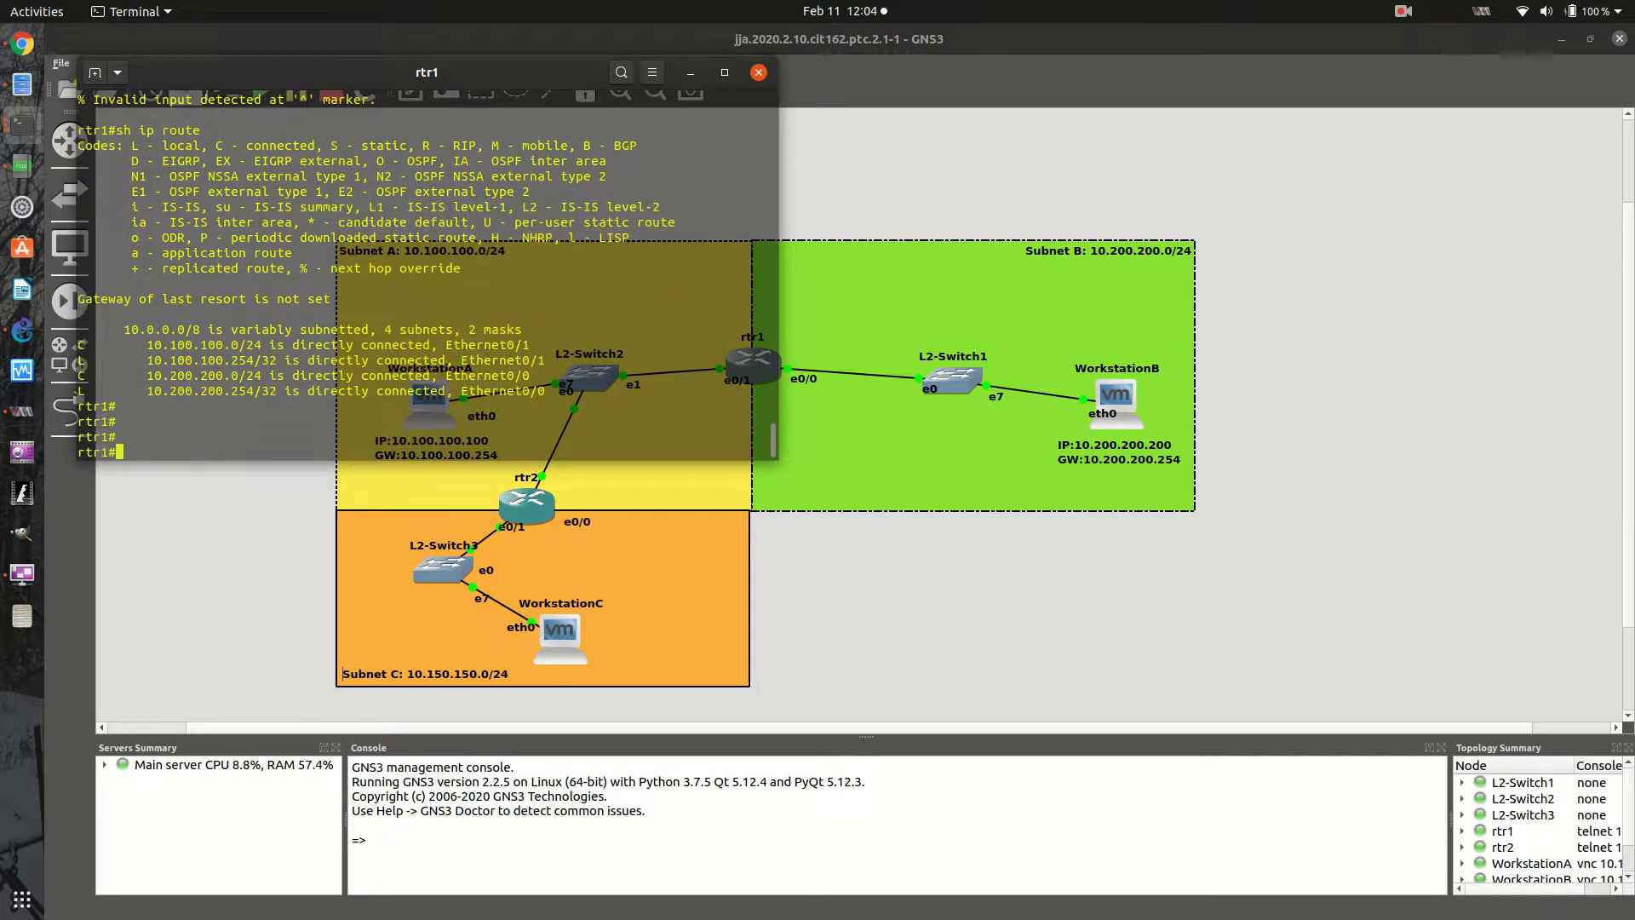
pyautogui.write('config t')
pyautogui.press('Return')
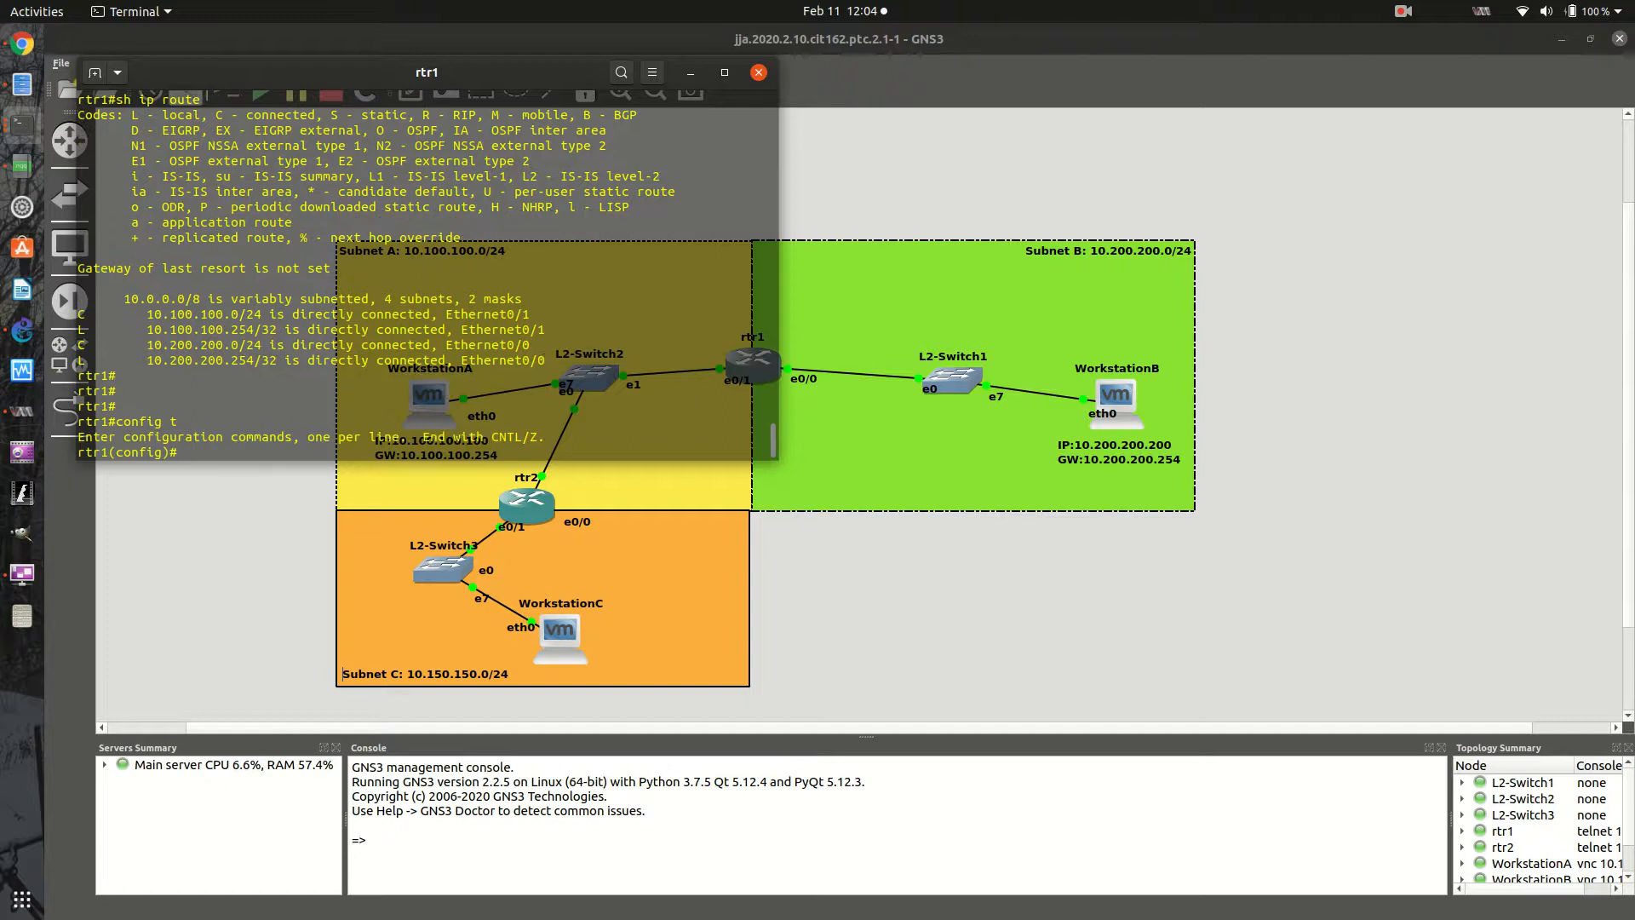
pyautogui.write('ip route 10.150.250.2')
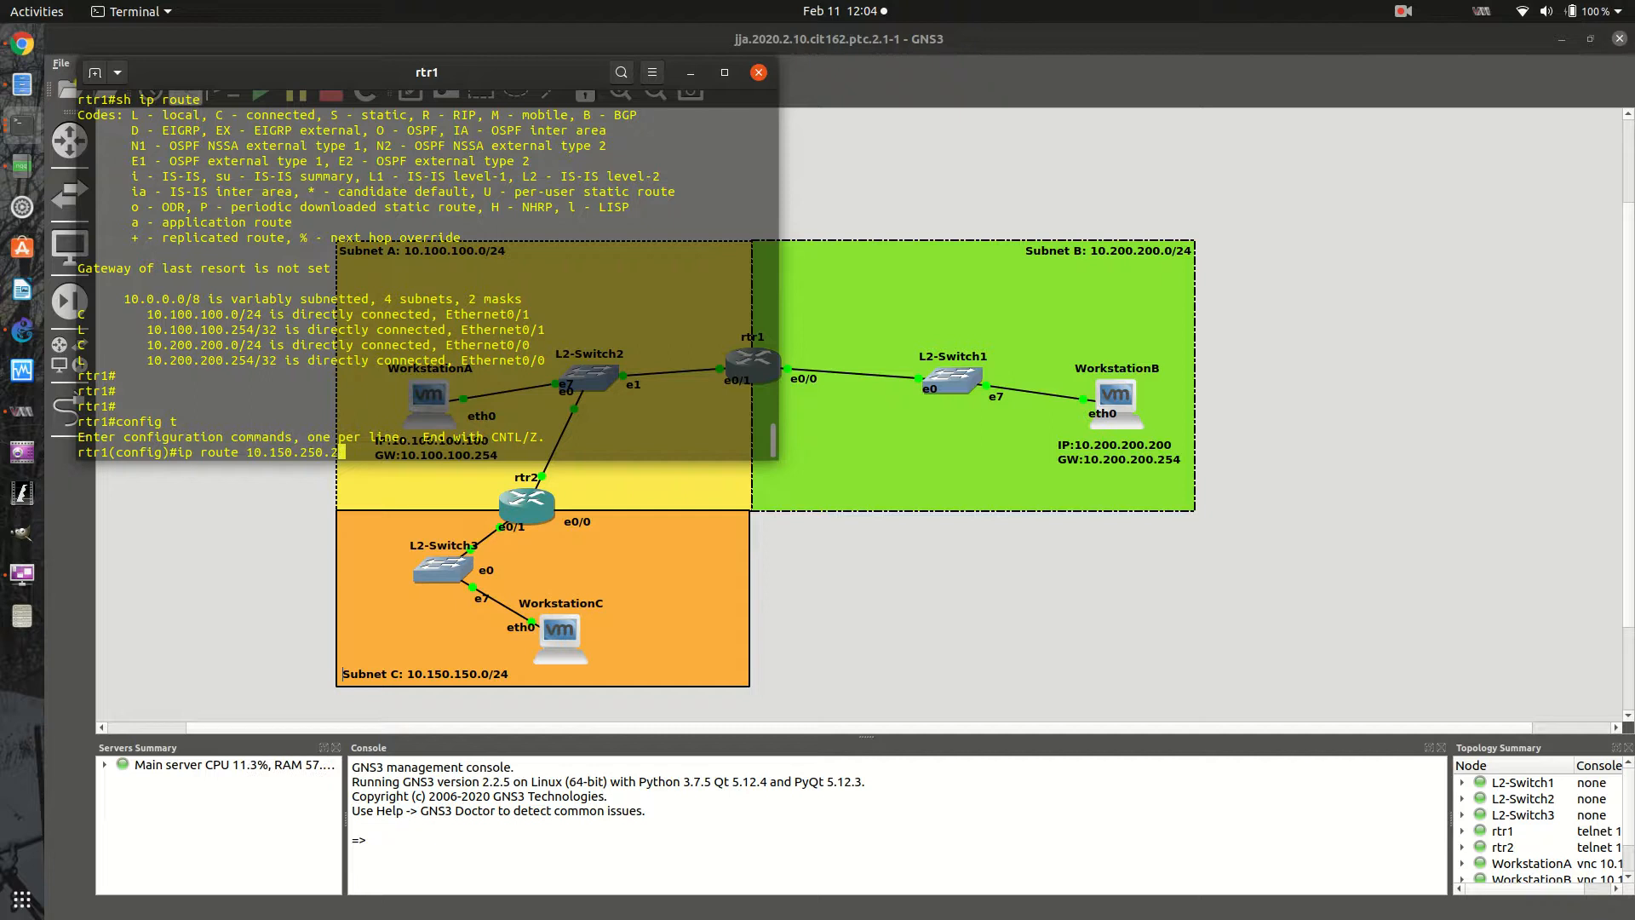
pyautogui.press('BackSpace')
pyautogui.press('BackSpace')
pyautogui.press('BackSpace')
pyautogui.press('BackSpace')
pyautogui.press('BackSpace')
pyautogui.write('150.150')
pyautogui.press('BackSpace')
pyautogui.press('BackSpace')
pyautogui.press('BackSpace')
pyautogui.write('0 255.255.255.')
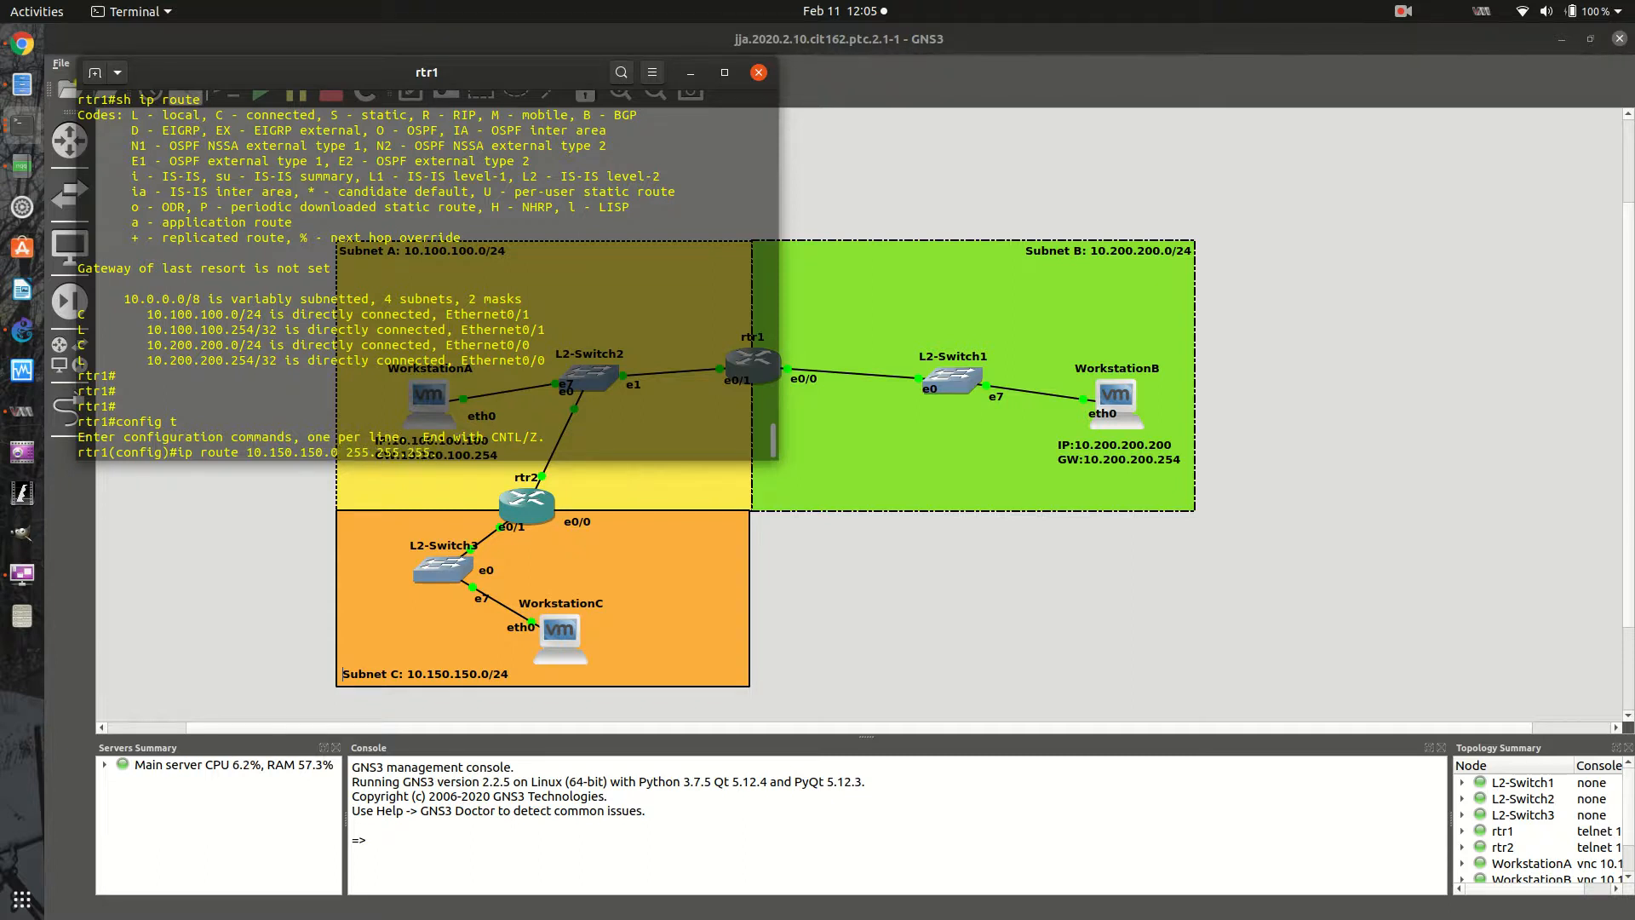
pyautogui.write('0')
pyautogui.write('10.100.100.250')
pyautogui.press('Return')
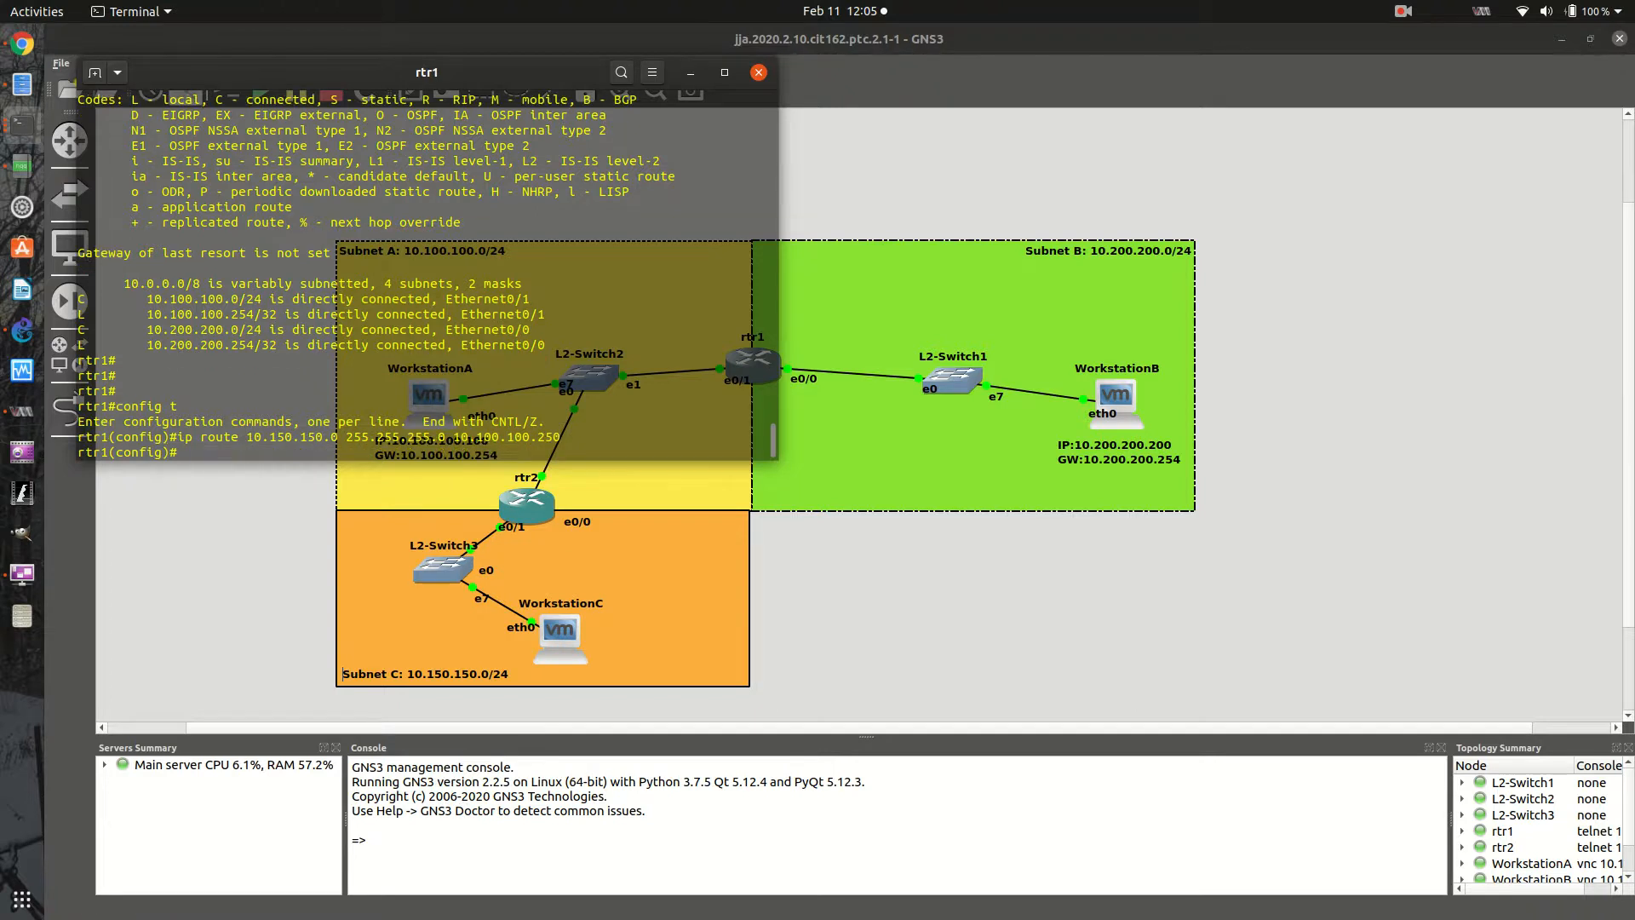
# - Leave configuration mode on rtr1 and display its routing table with sh ip route
pyautogui.write('exit')
pyautogui.press('Return')
pyautogui.press('Return')
pyautogui.press('Return')
pyautogui.press('Return')
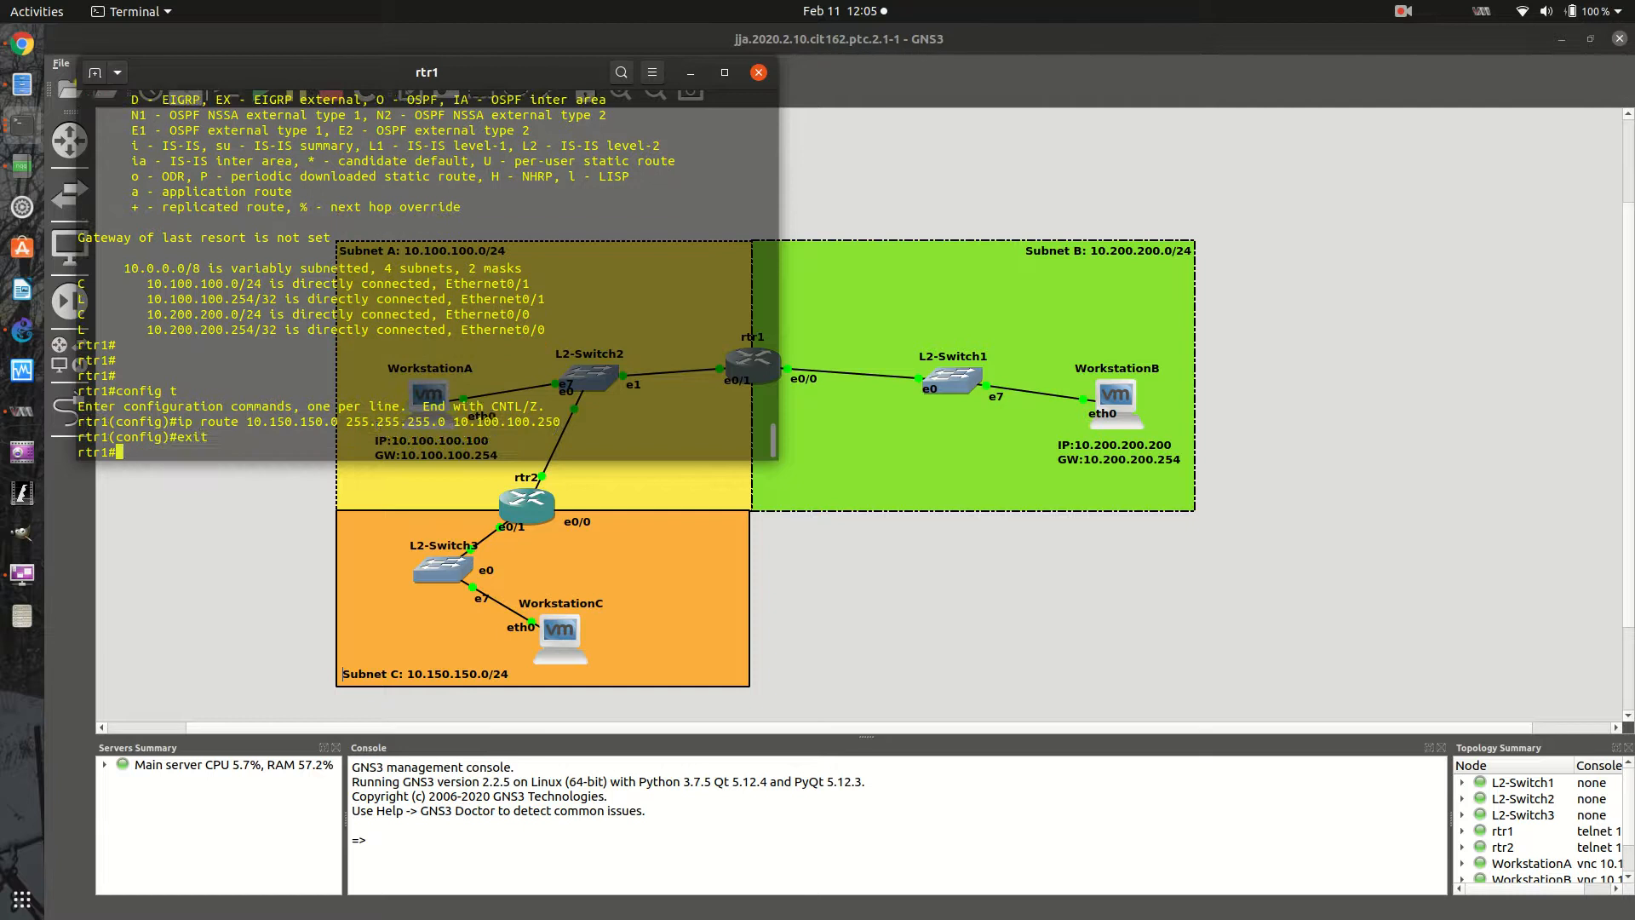
pyautogui.write('sh ip ')
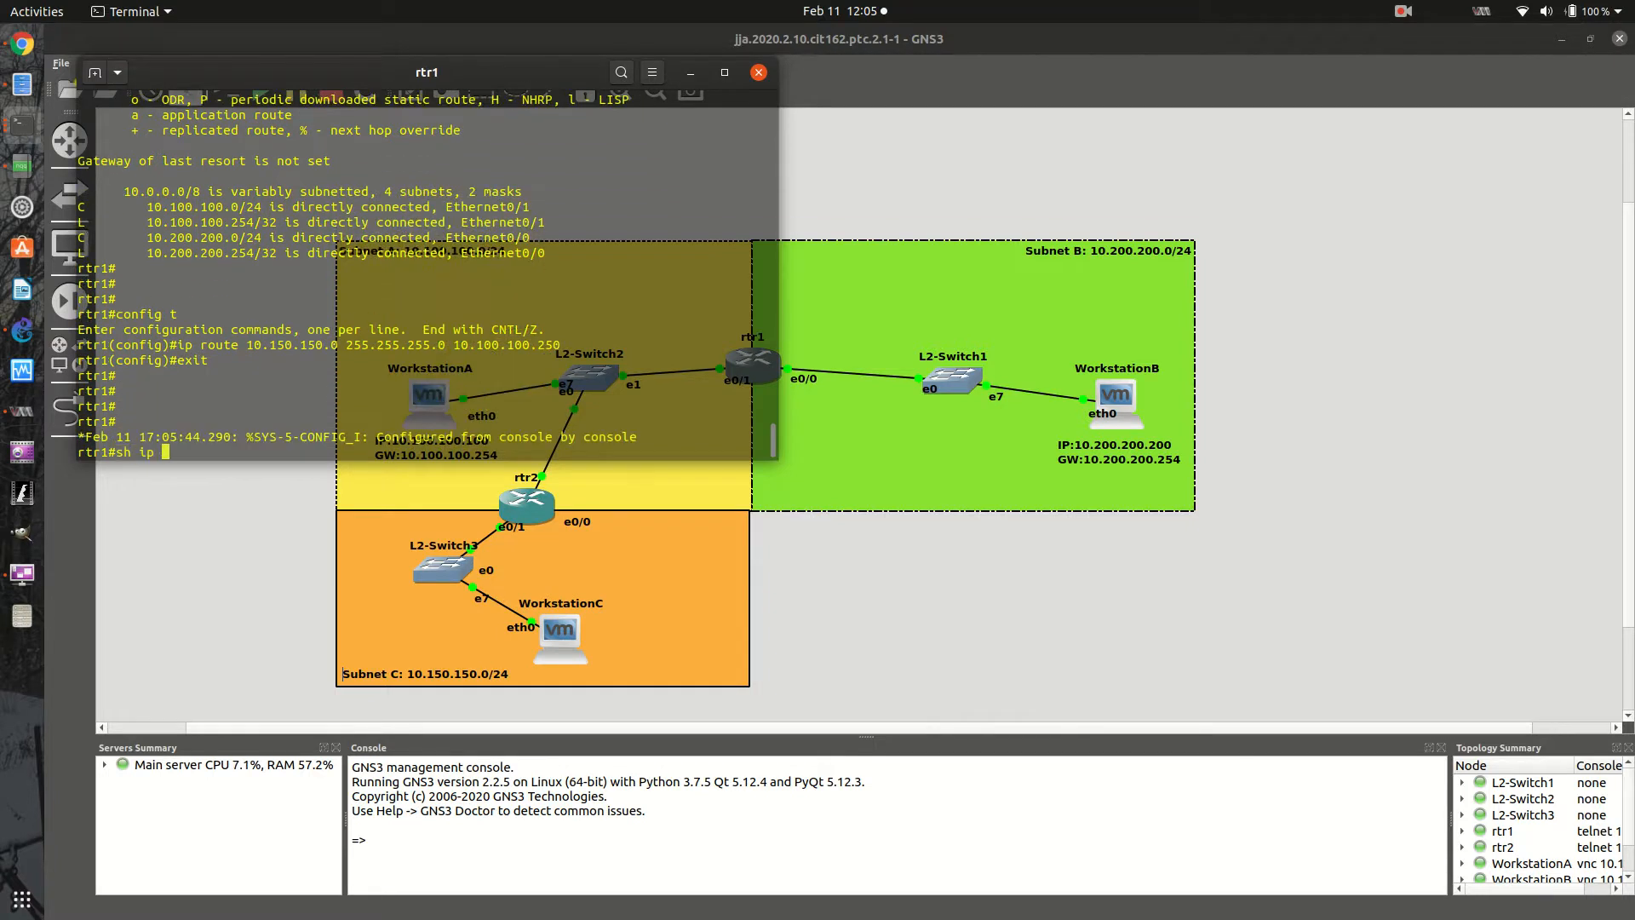
pyautogui.write('route')
pyautogui.press('Return')
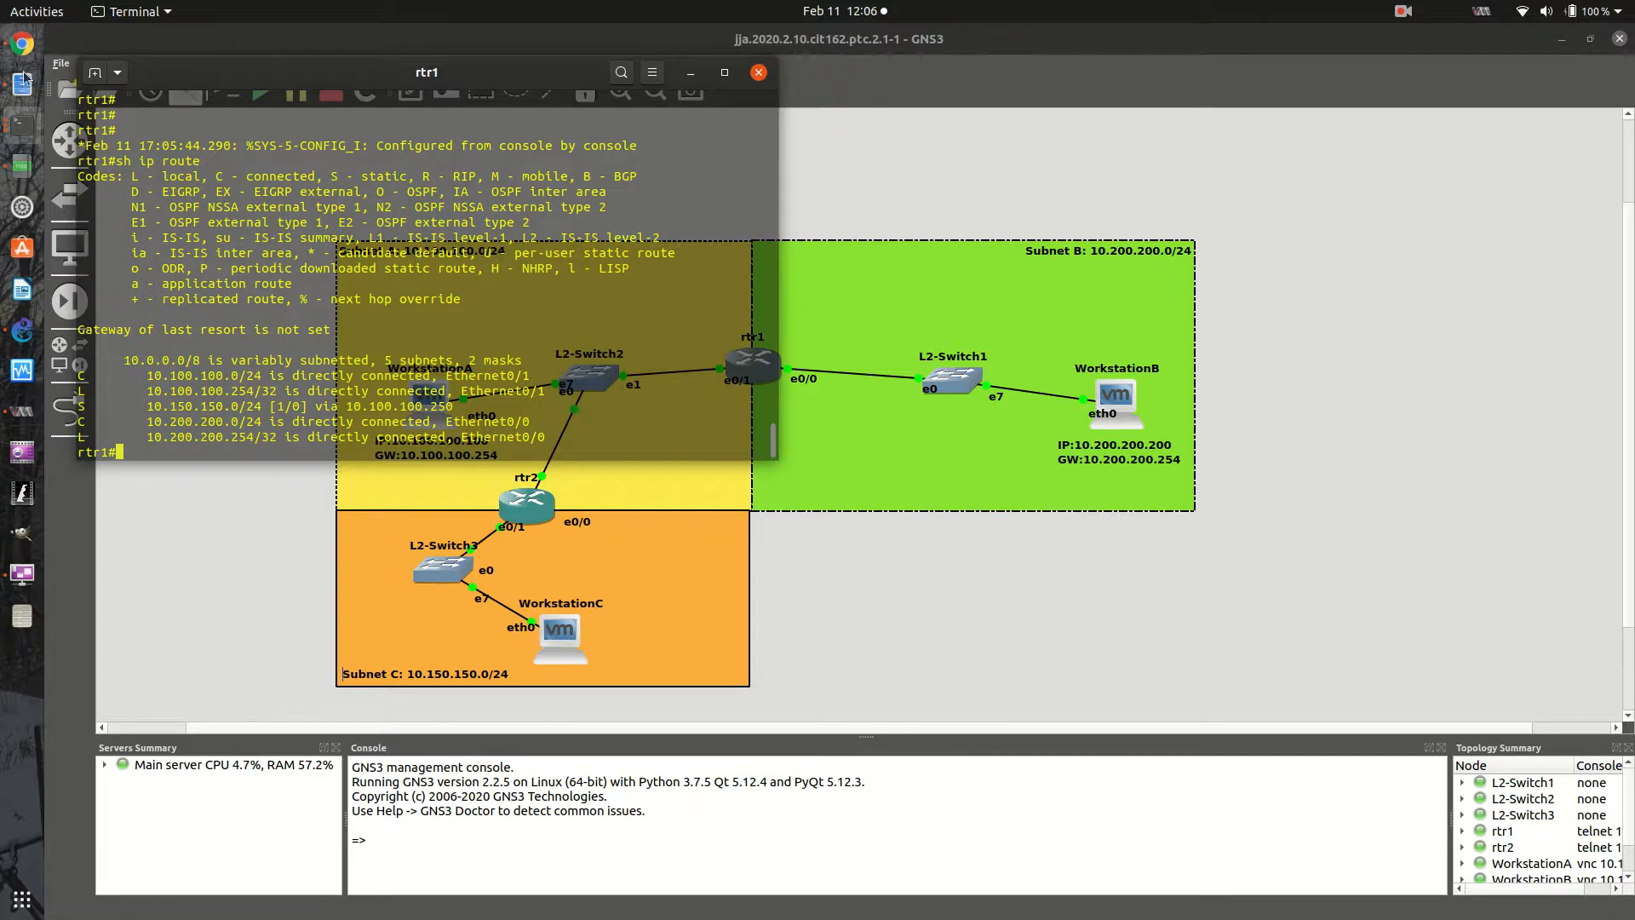
# - Return to WorkstationA's remote session, ping 10.150.150.150 and stop the ping after several replies
pyautogui.click(23, 573)
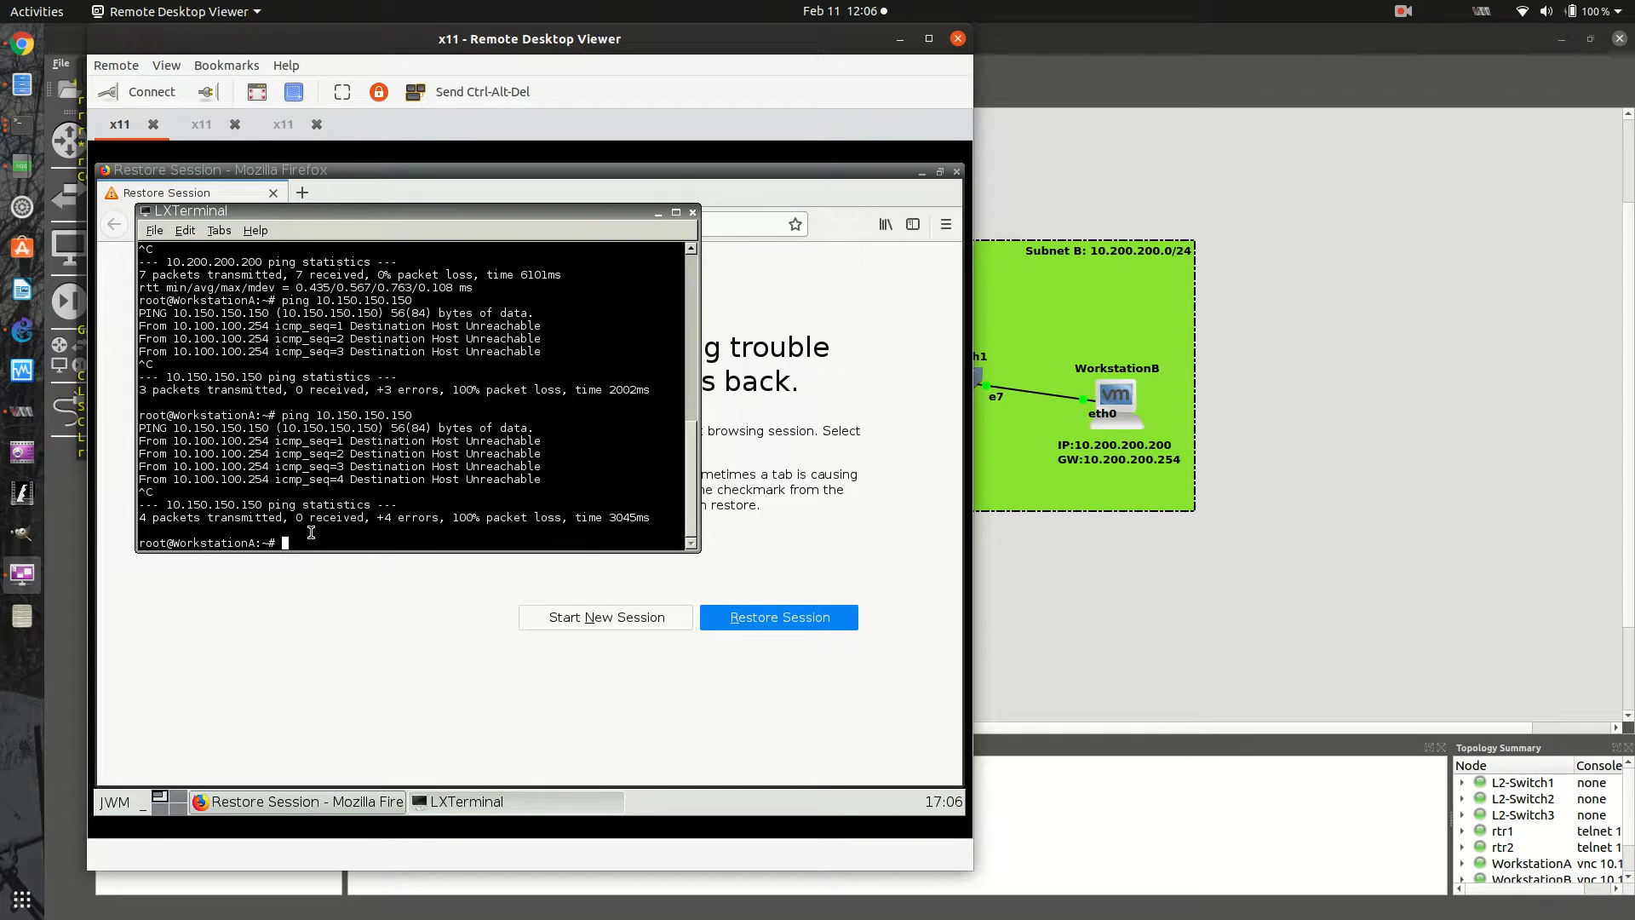
pyautogui.write('ping 10.150.150.150')
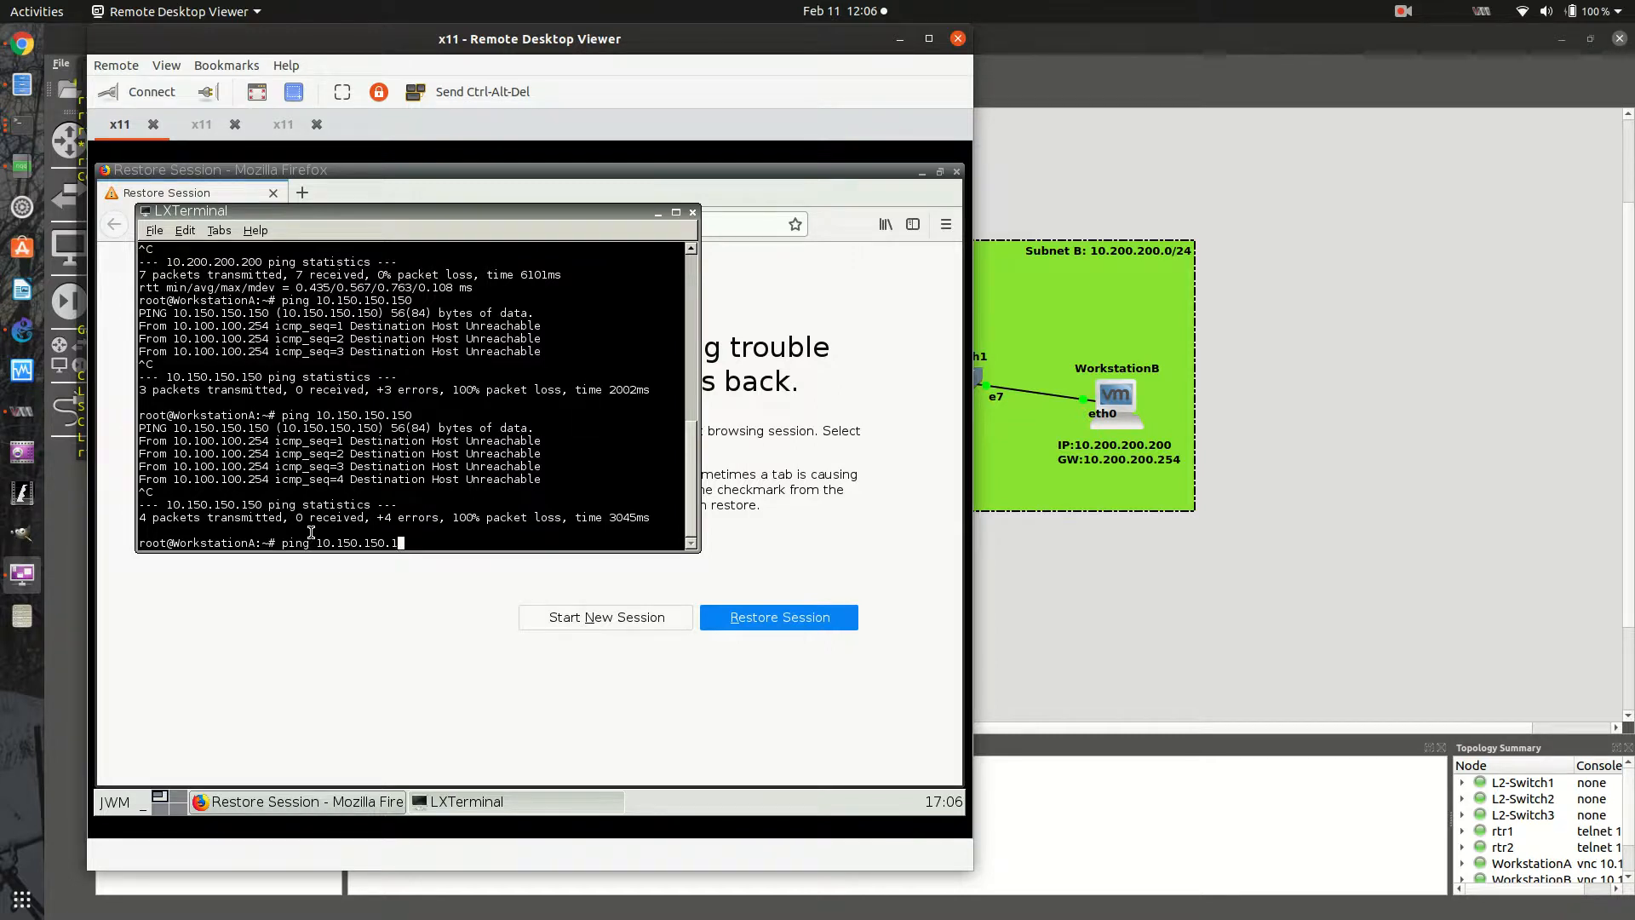
pyautogui.press('Return')
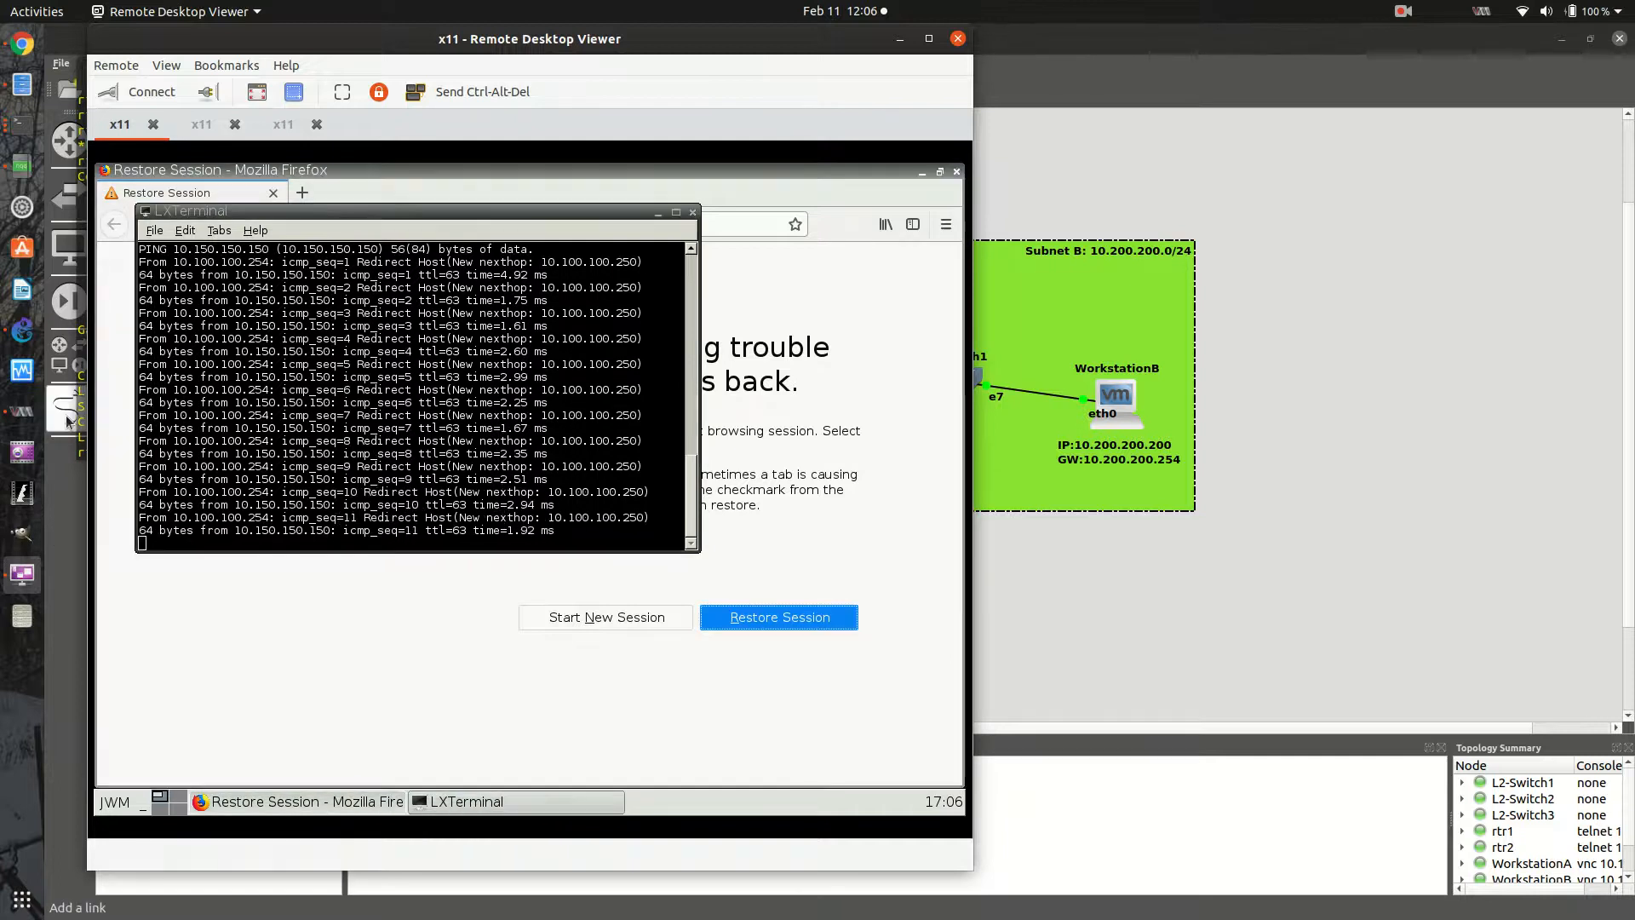
pyautogui.click(292, 389)
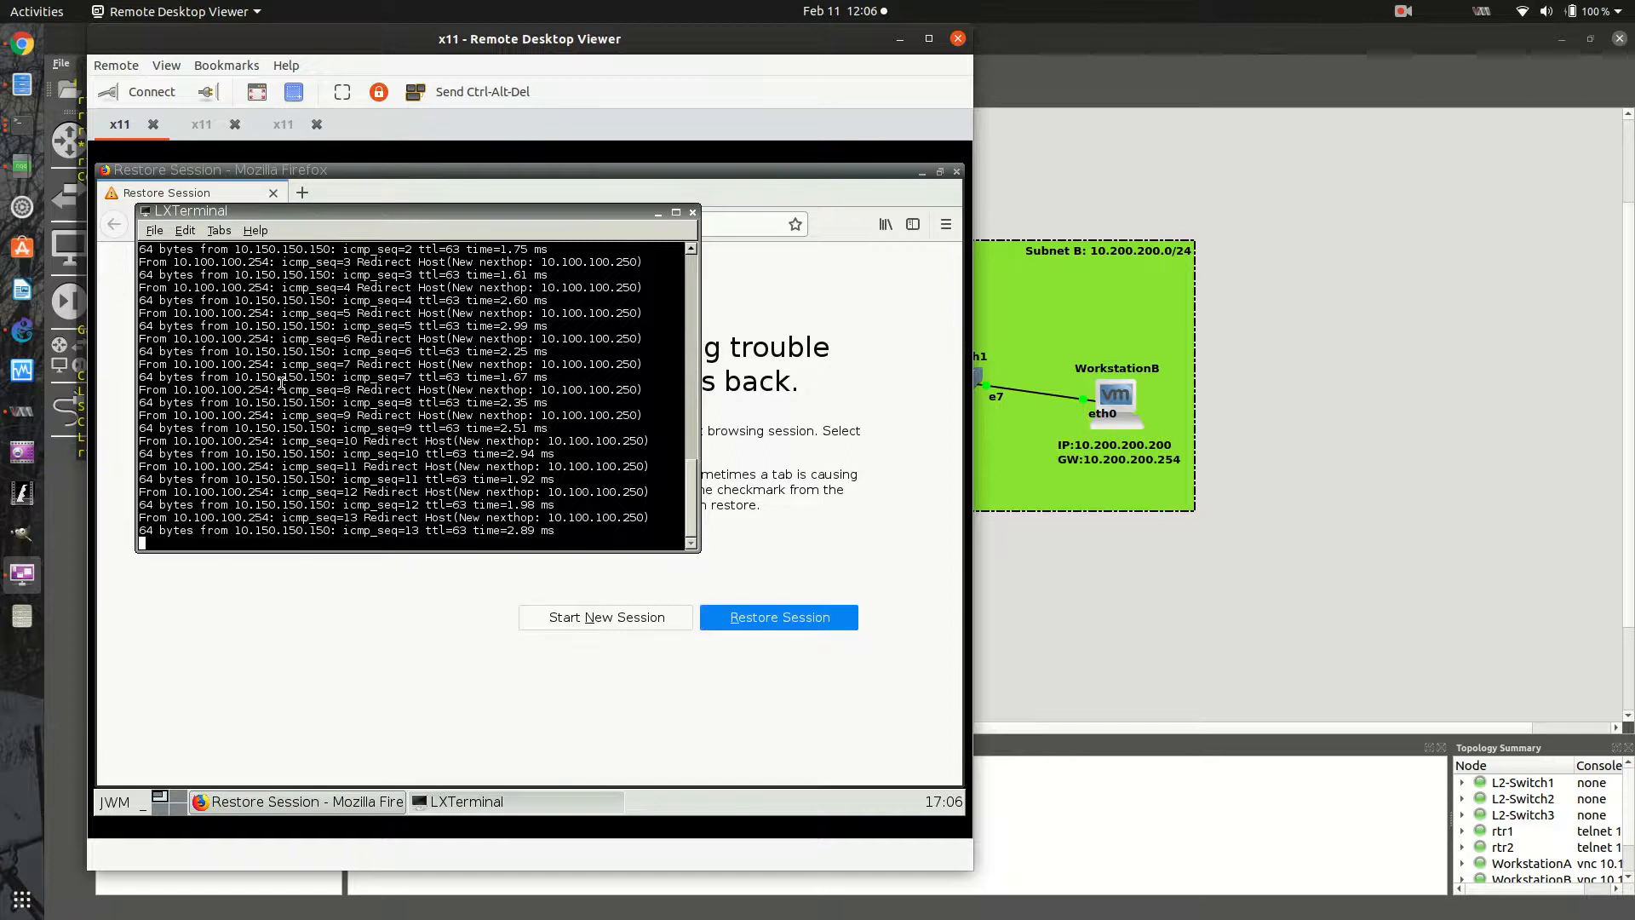
pyautogui.hotkey('ctrl', 'c')
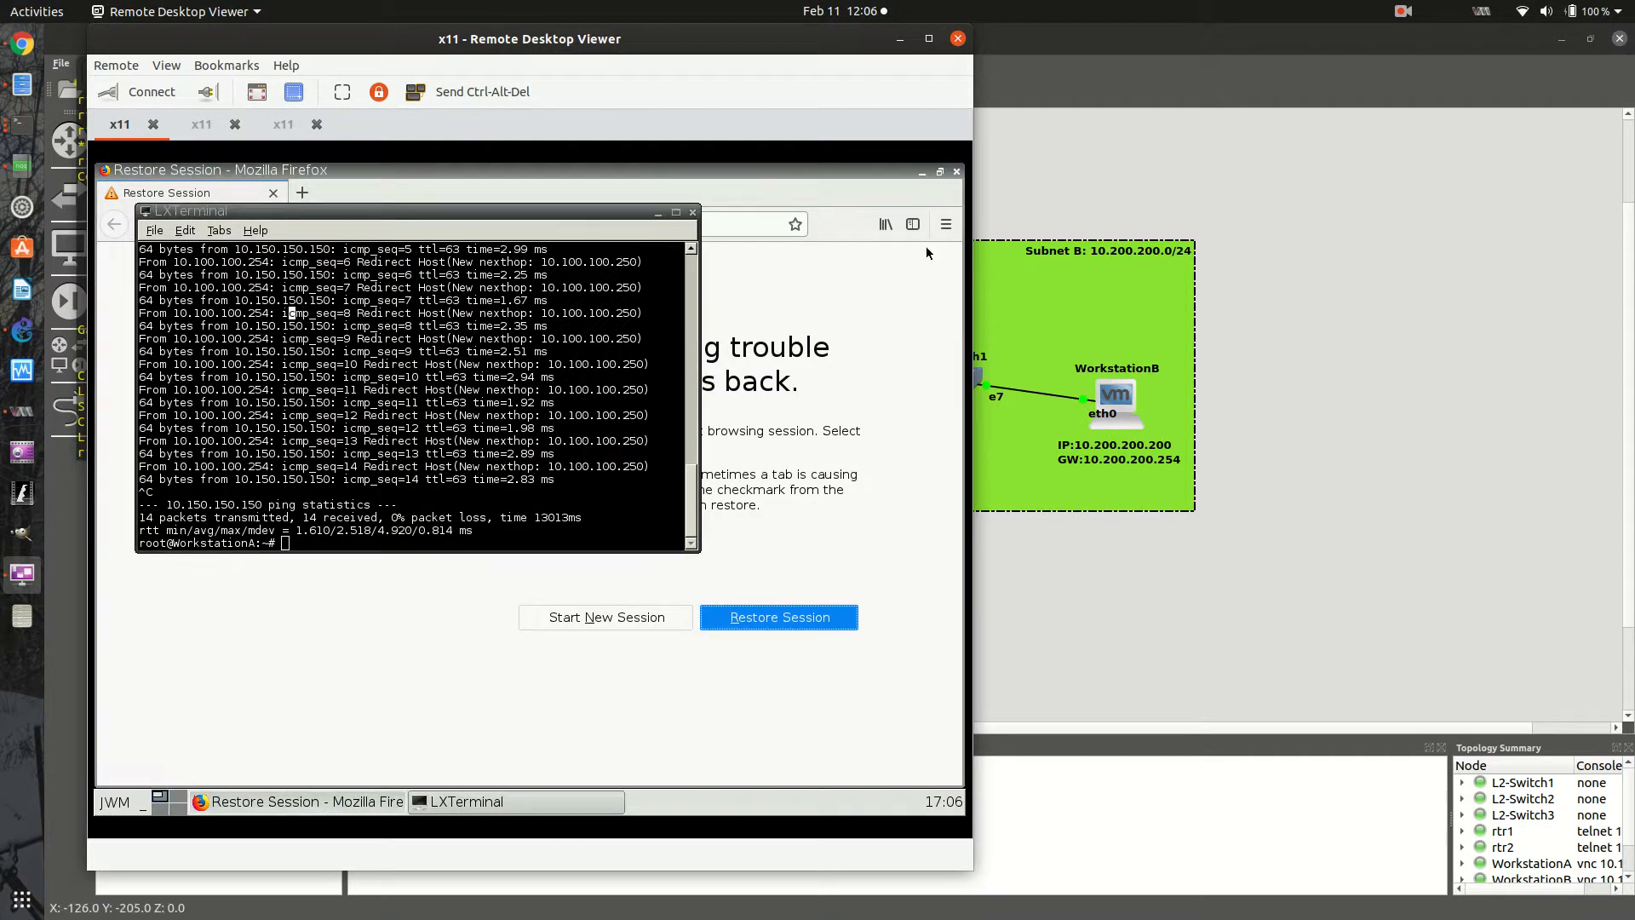
# - Put the remote viewer away and arrange the rtr1 and rtr2 terminals apart so both routing tables and the topology are visible
pyautogui.moveTo(789, 61); pyautogui.dragTo(971, 127)
pyautogui.click(1020, 120)
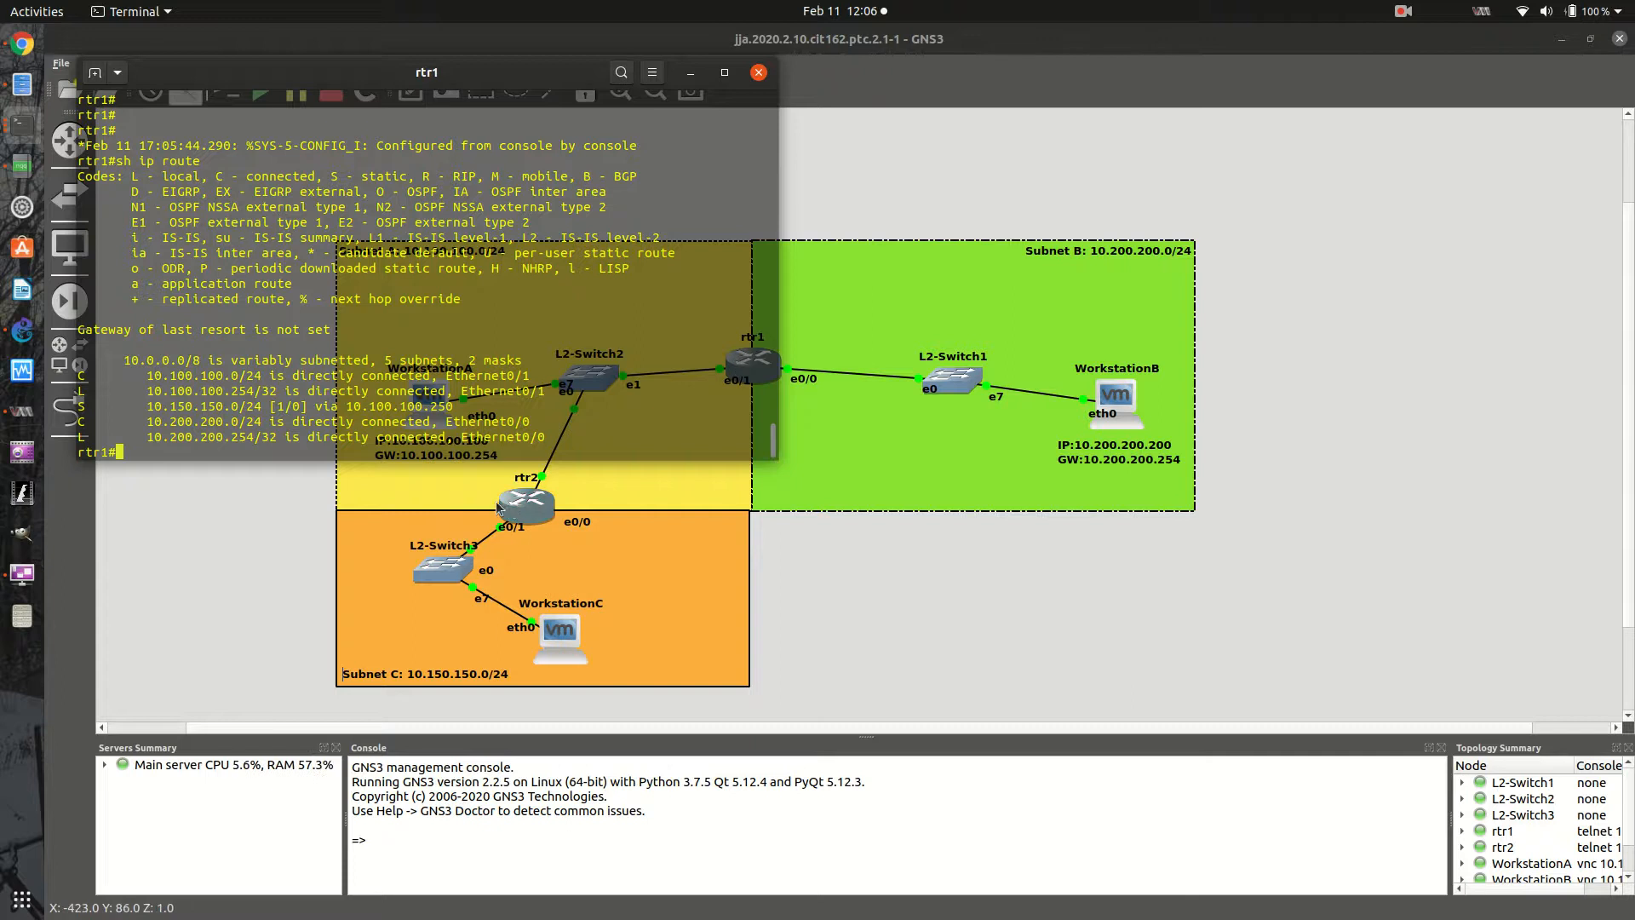
pyautogui.click(21, 124)
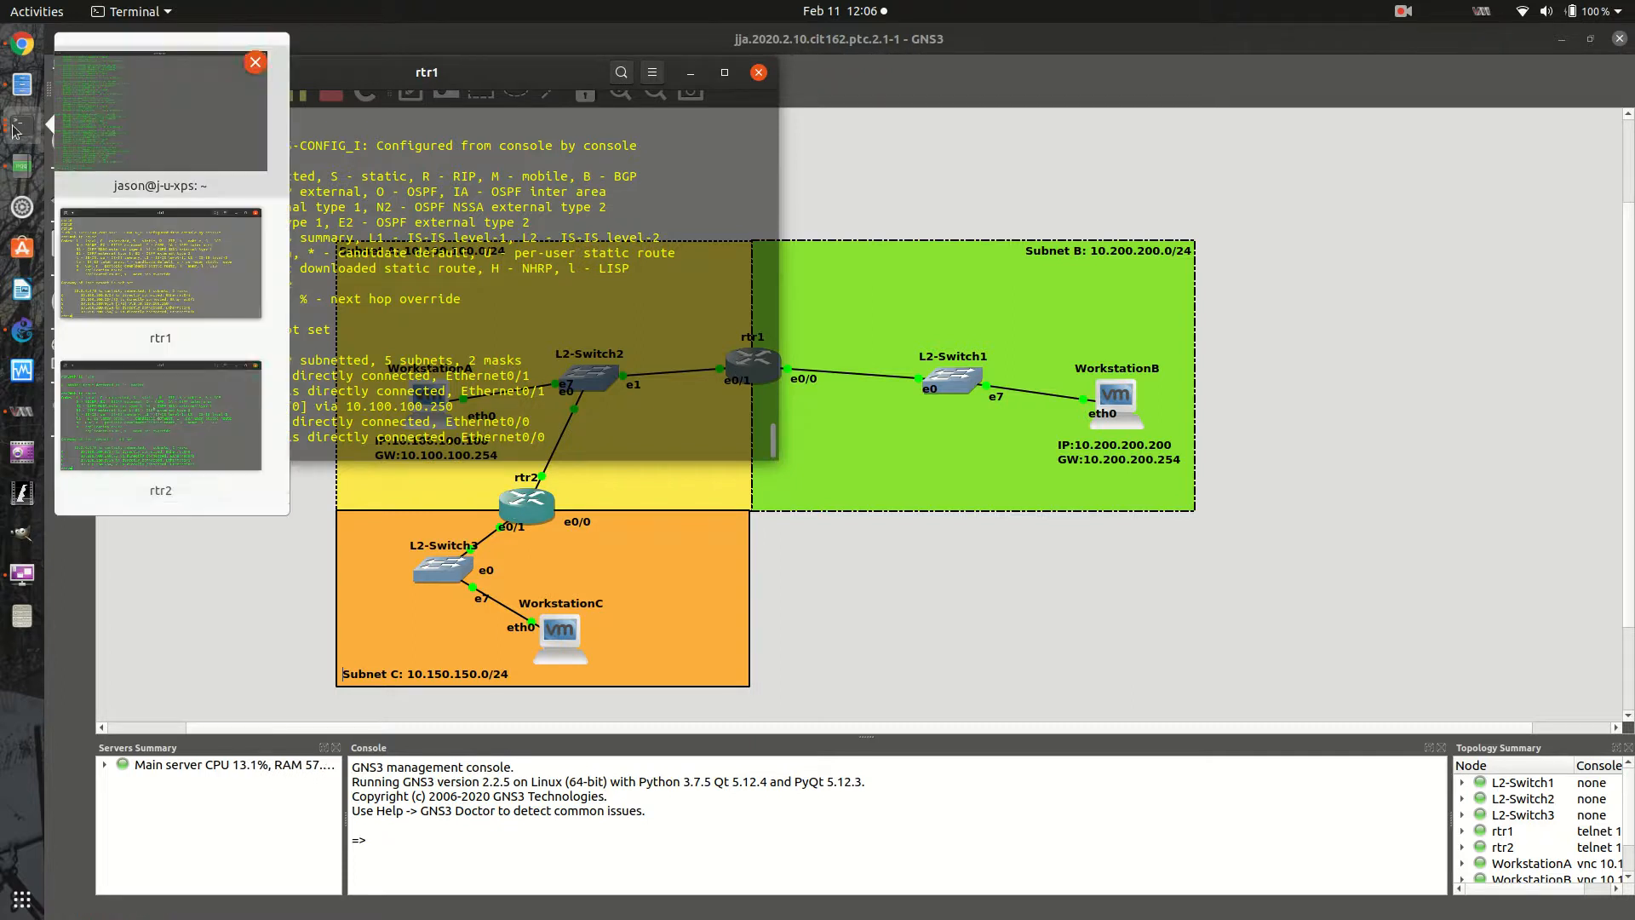
pyautogui.click(156, 414)
pyautogui.moveTo(501, 170); pyautogui.dragTo(500, 492)
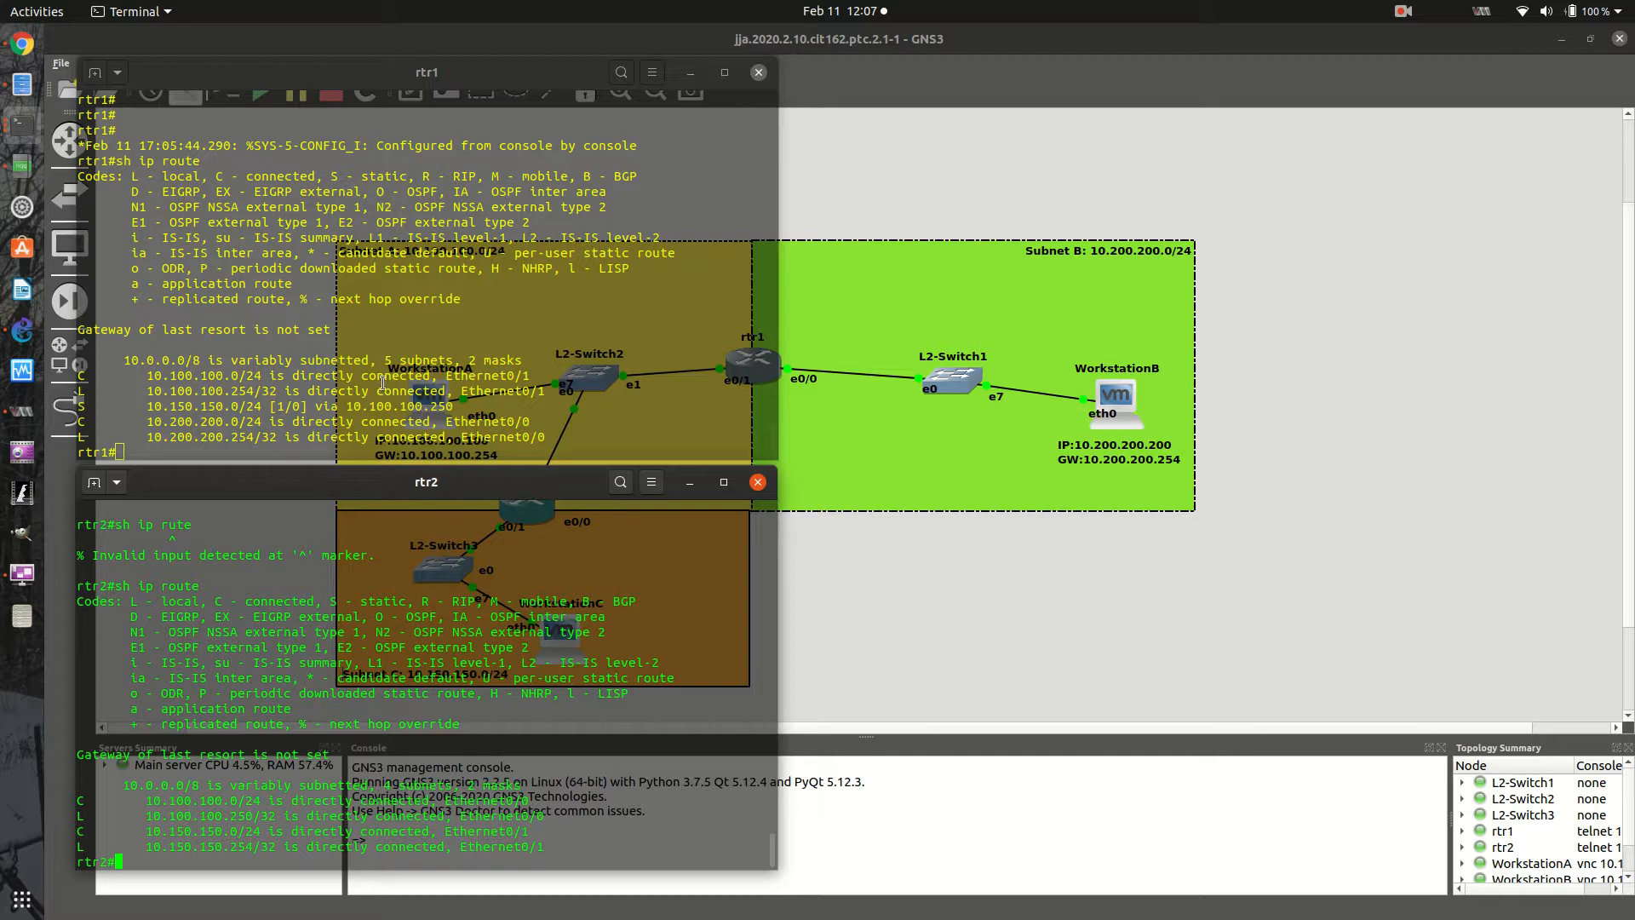
pyautogui.moveTo(528, 478); pyautogui.dragTo(544, 529)
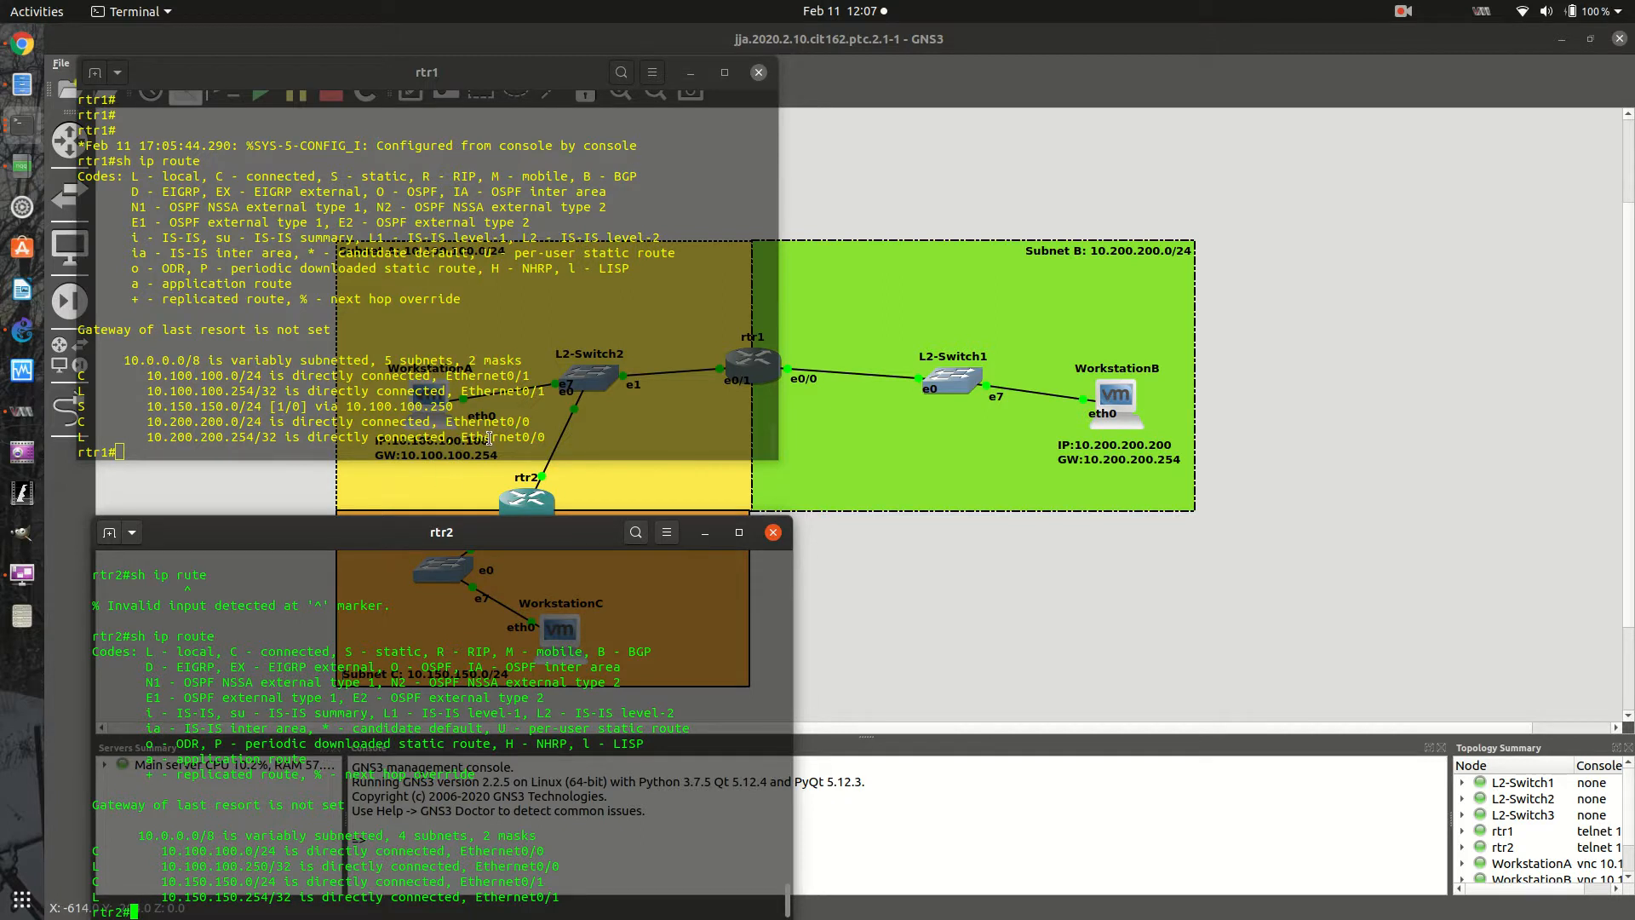
pyautogui.moveTo(470, 71); pyautogui.dragTo(1318, 67)
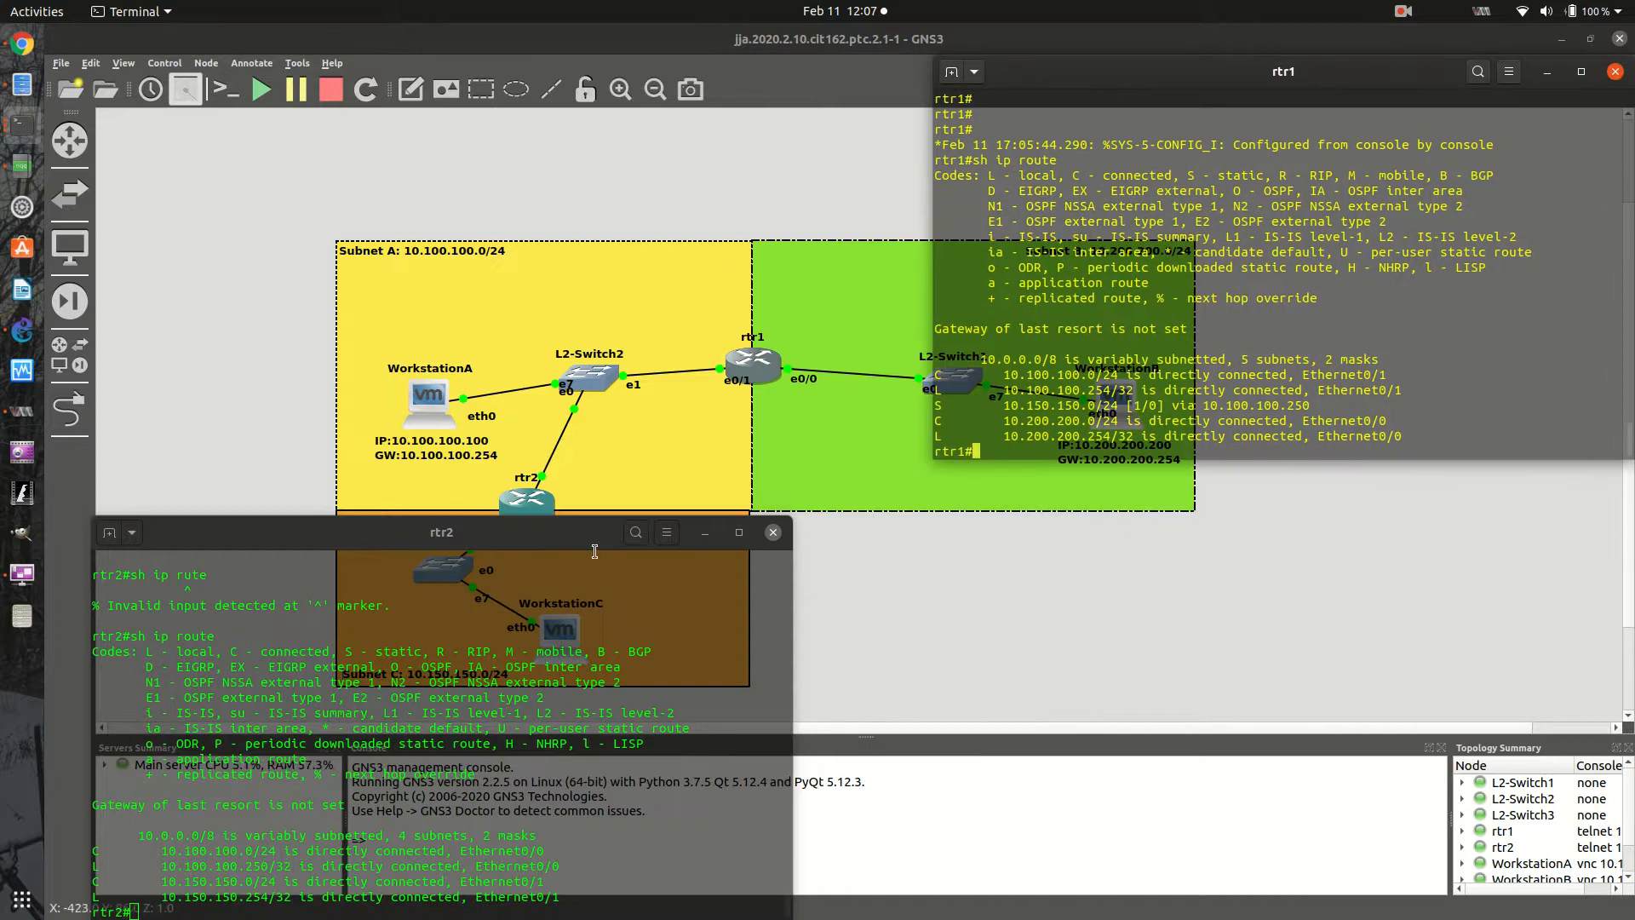
# - Place the rtr2 terminal directly beneath the rtr1 terminal so the Subnet A and Subnet C areas are uncovered
pyautogui.moveTo(597, 538); pyautogui.dragTo(736, 534)
pyautogui.moveTo(411, 545); pyautogui.dragTo(1254, 512)
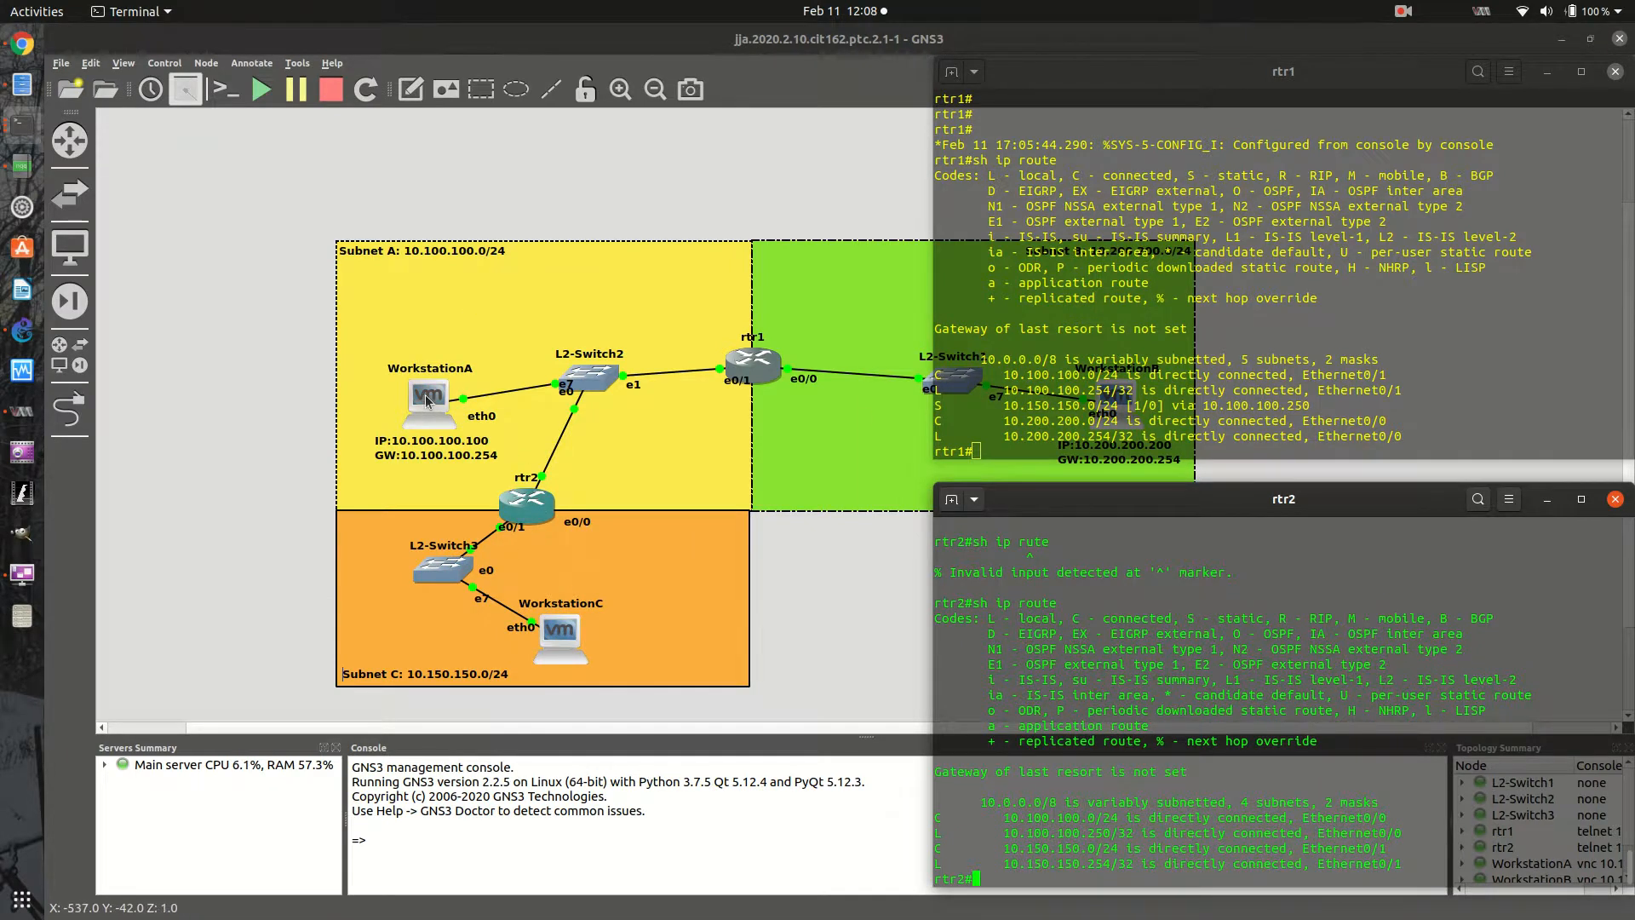
# - Open WorkstationC's remote session and enter ping 10.200.200.200 at its terminal prompt without running it
pyautogui.rightClick(557, 636)
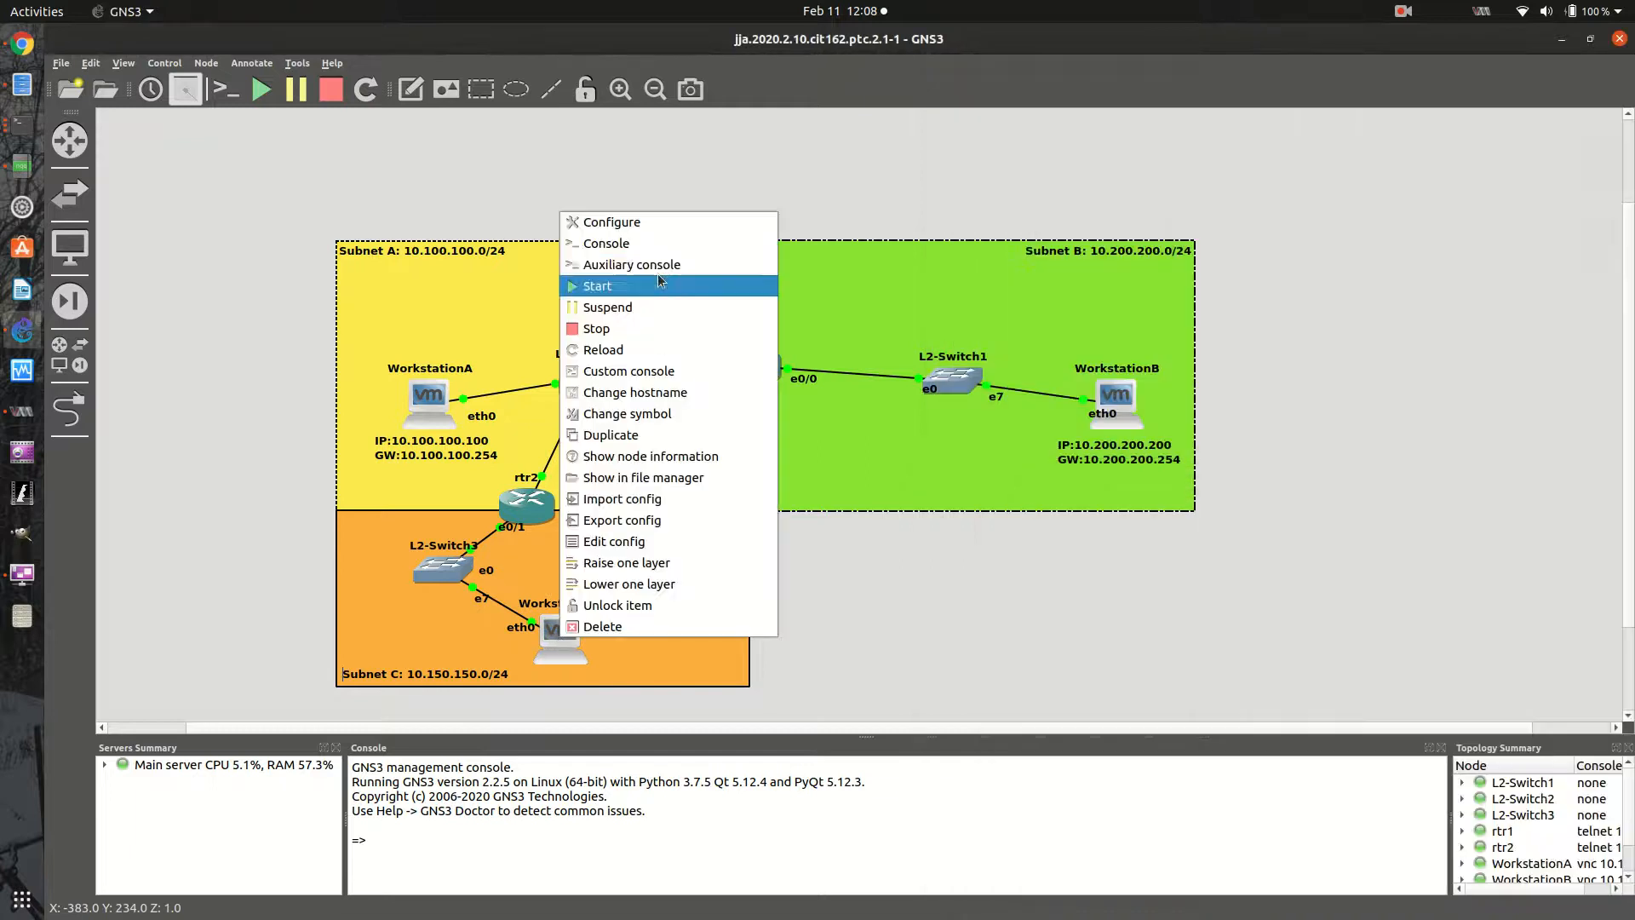
pyautogui.click(22, 573)
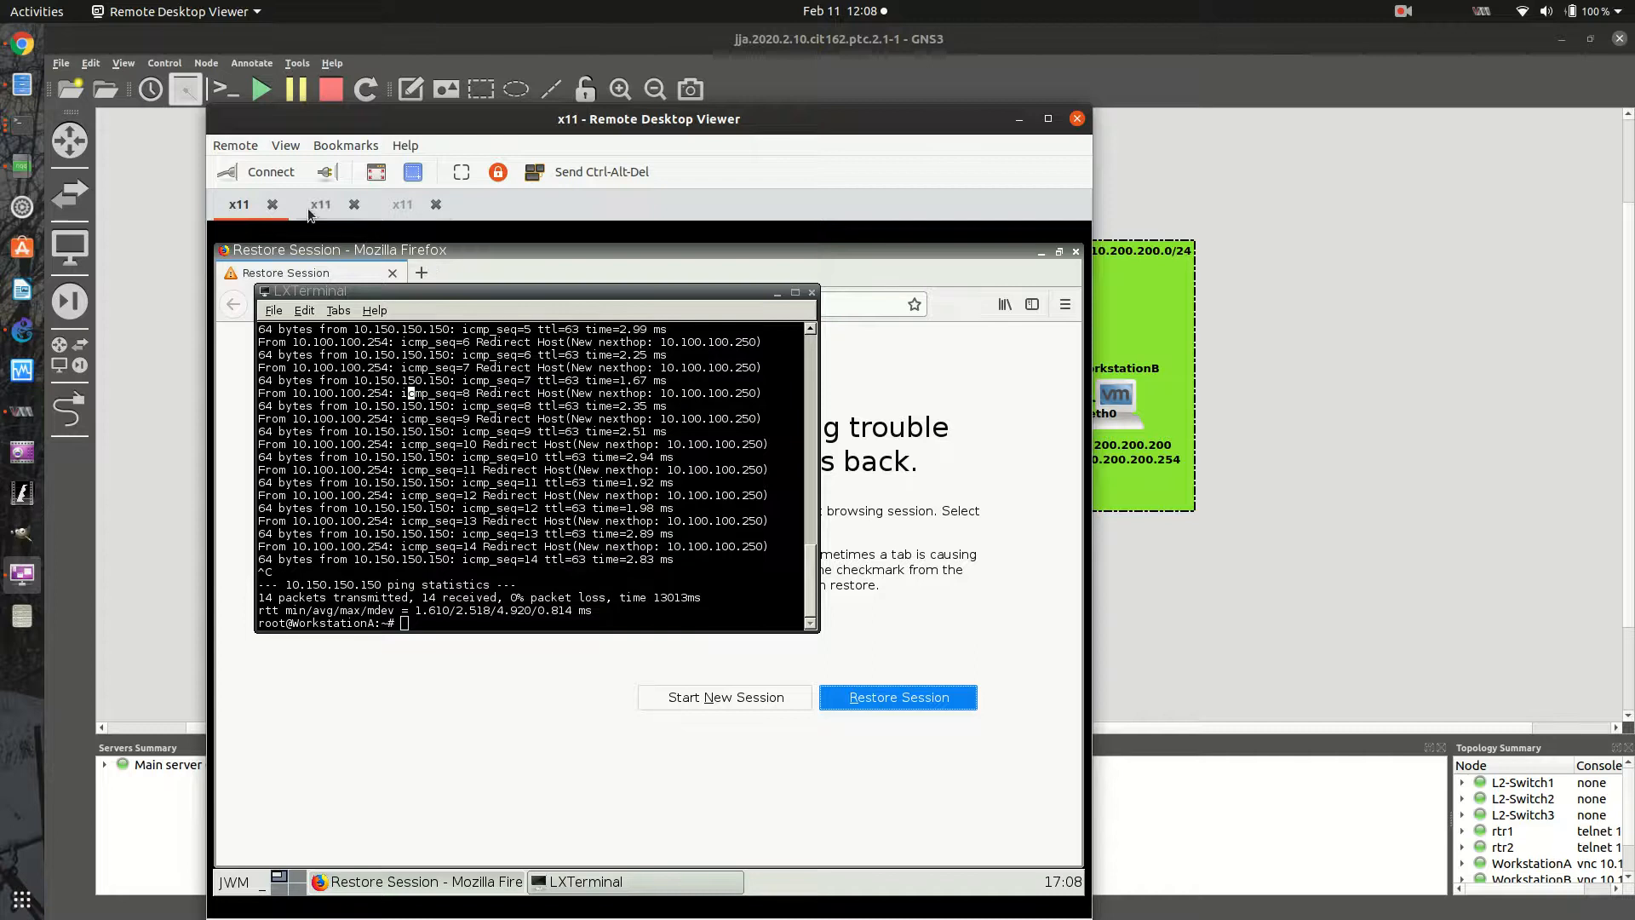
pyautogui.click(398, 207)
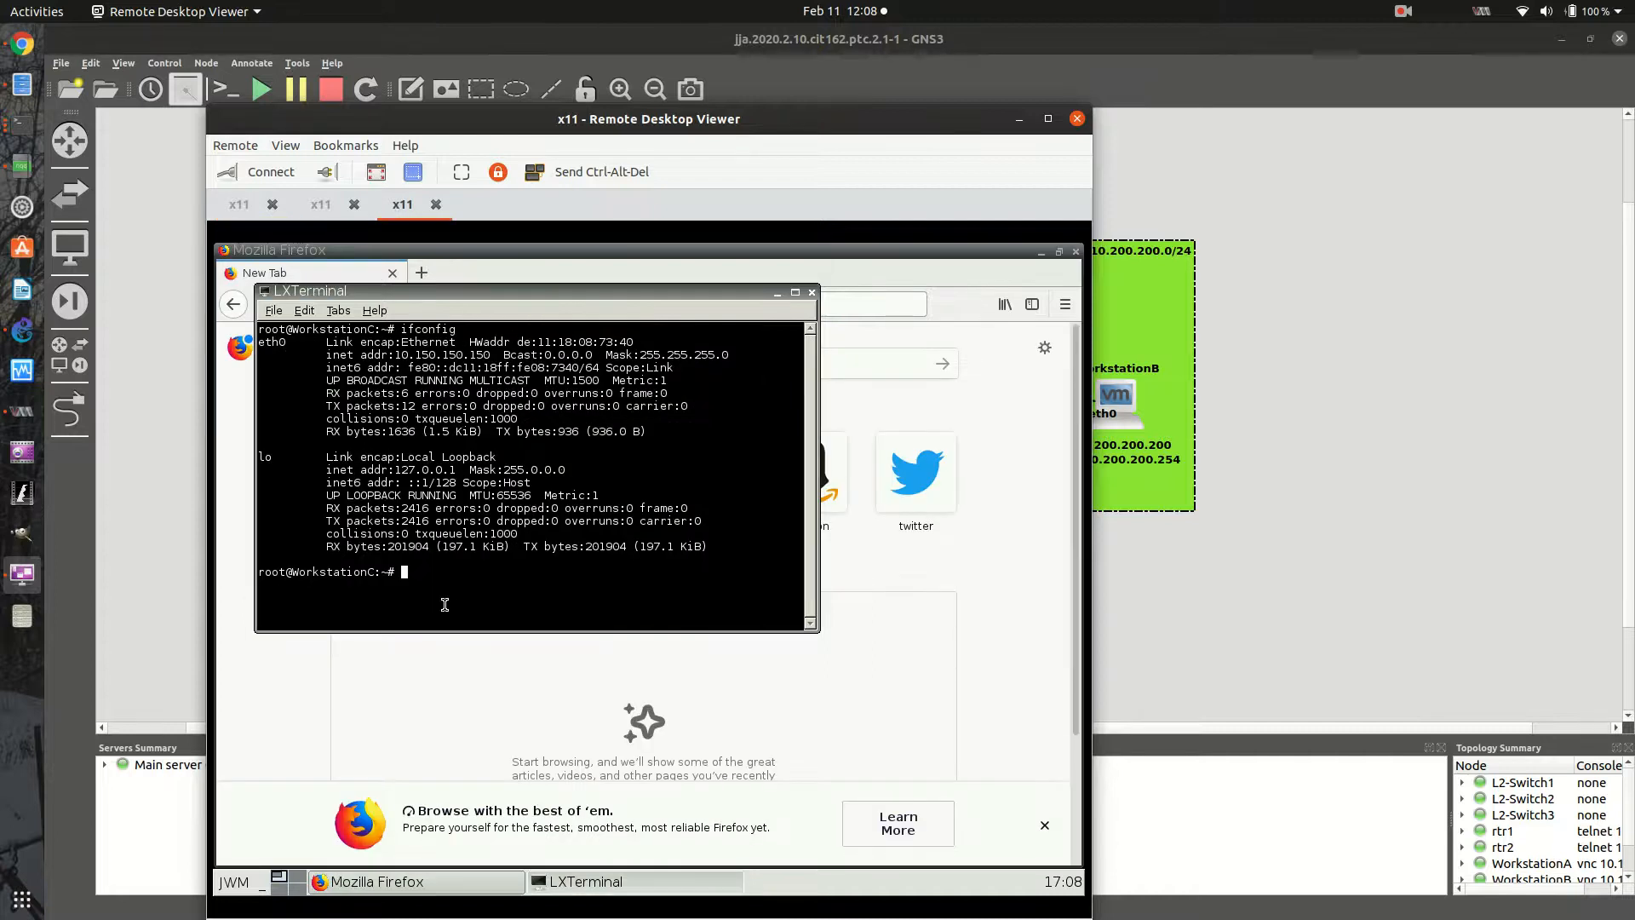
pyautogui.moveTo(452, 593); pyautogui.dragTo(475, 591)
pyautogui.write('ping ')
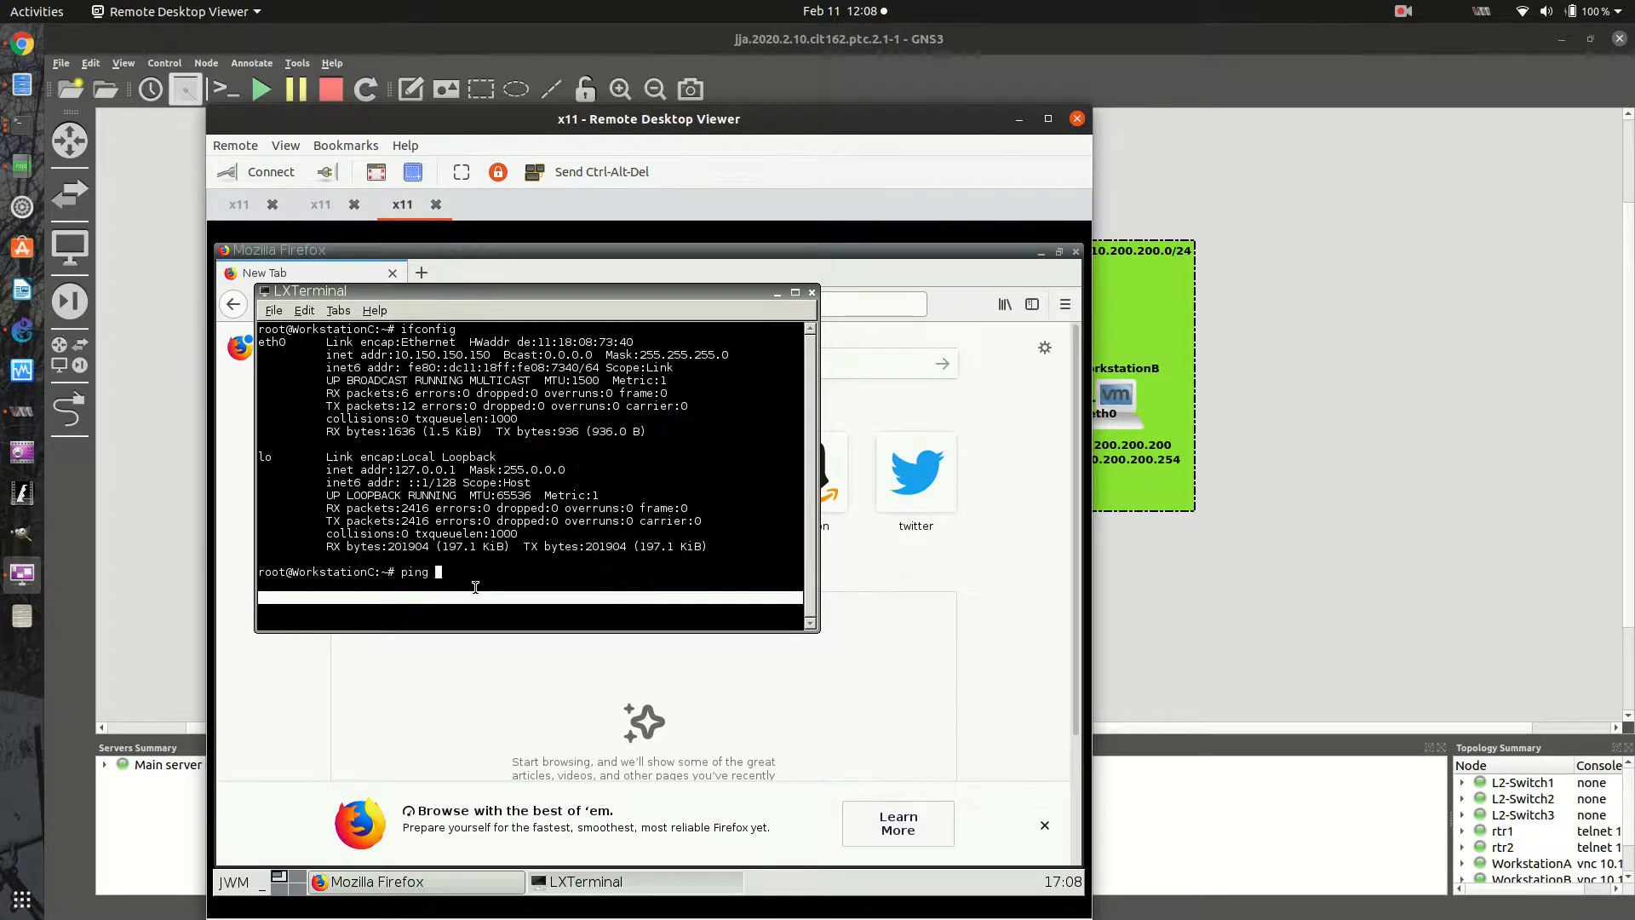
pyautogui.write('10.200.200.200')
# - Put the remote viewer away, bring up the rtr2 terminal and display its routing table with sh ip route
pyautogui.click(1020, 119)
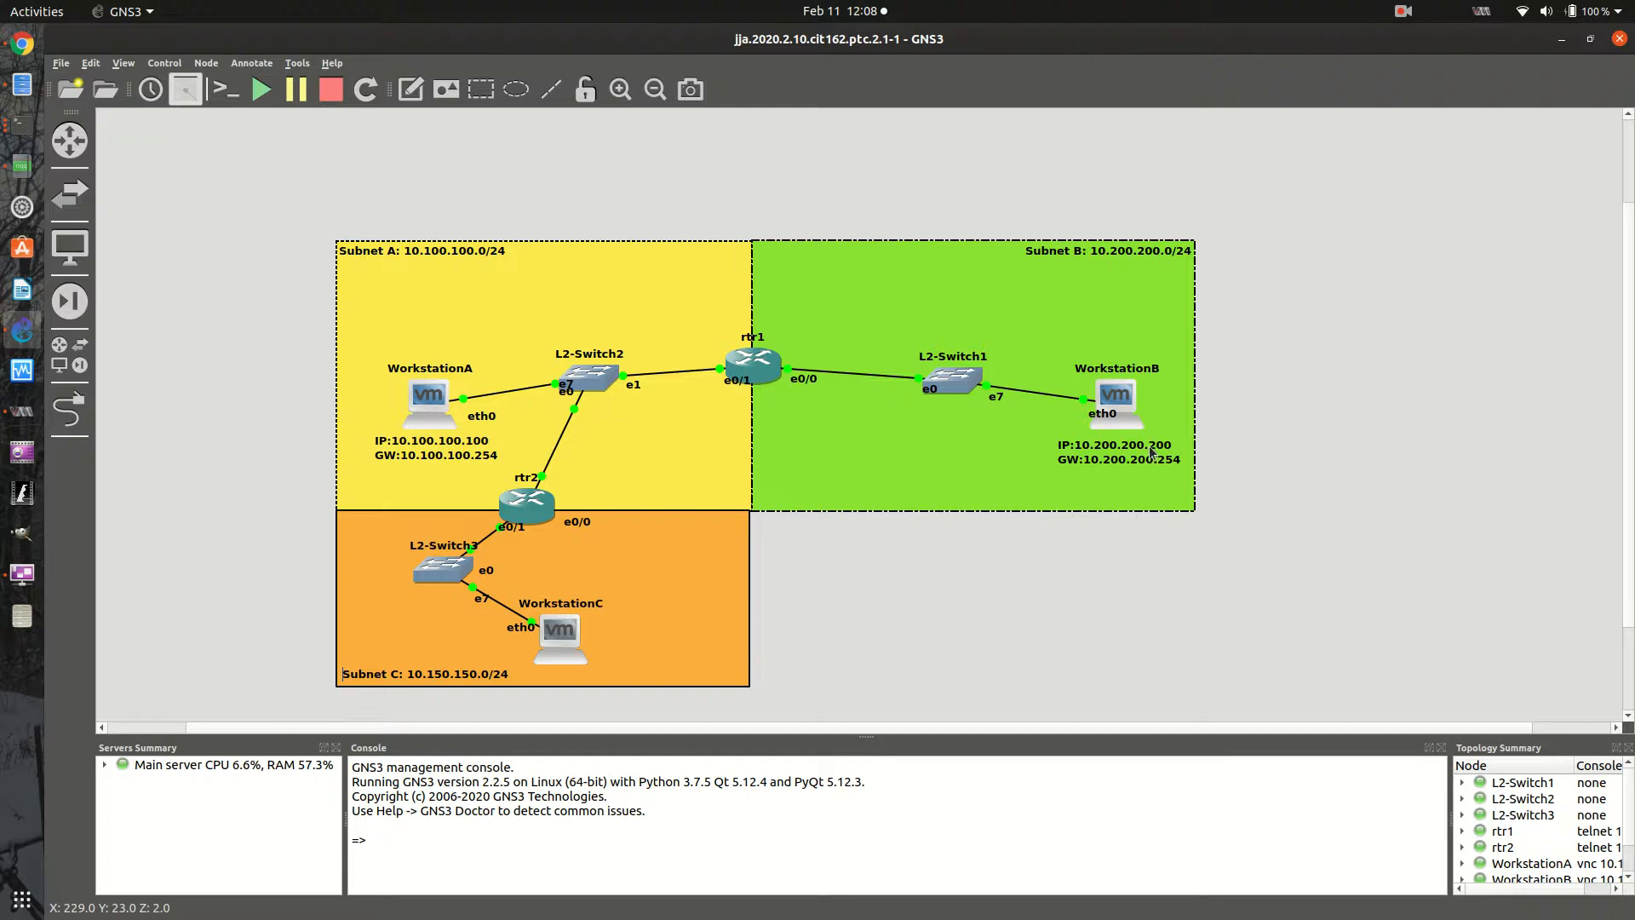
pyautogui.rightClick(530, 501)
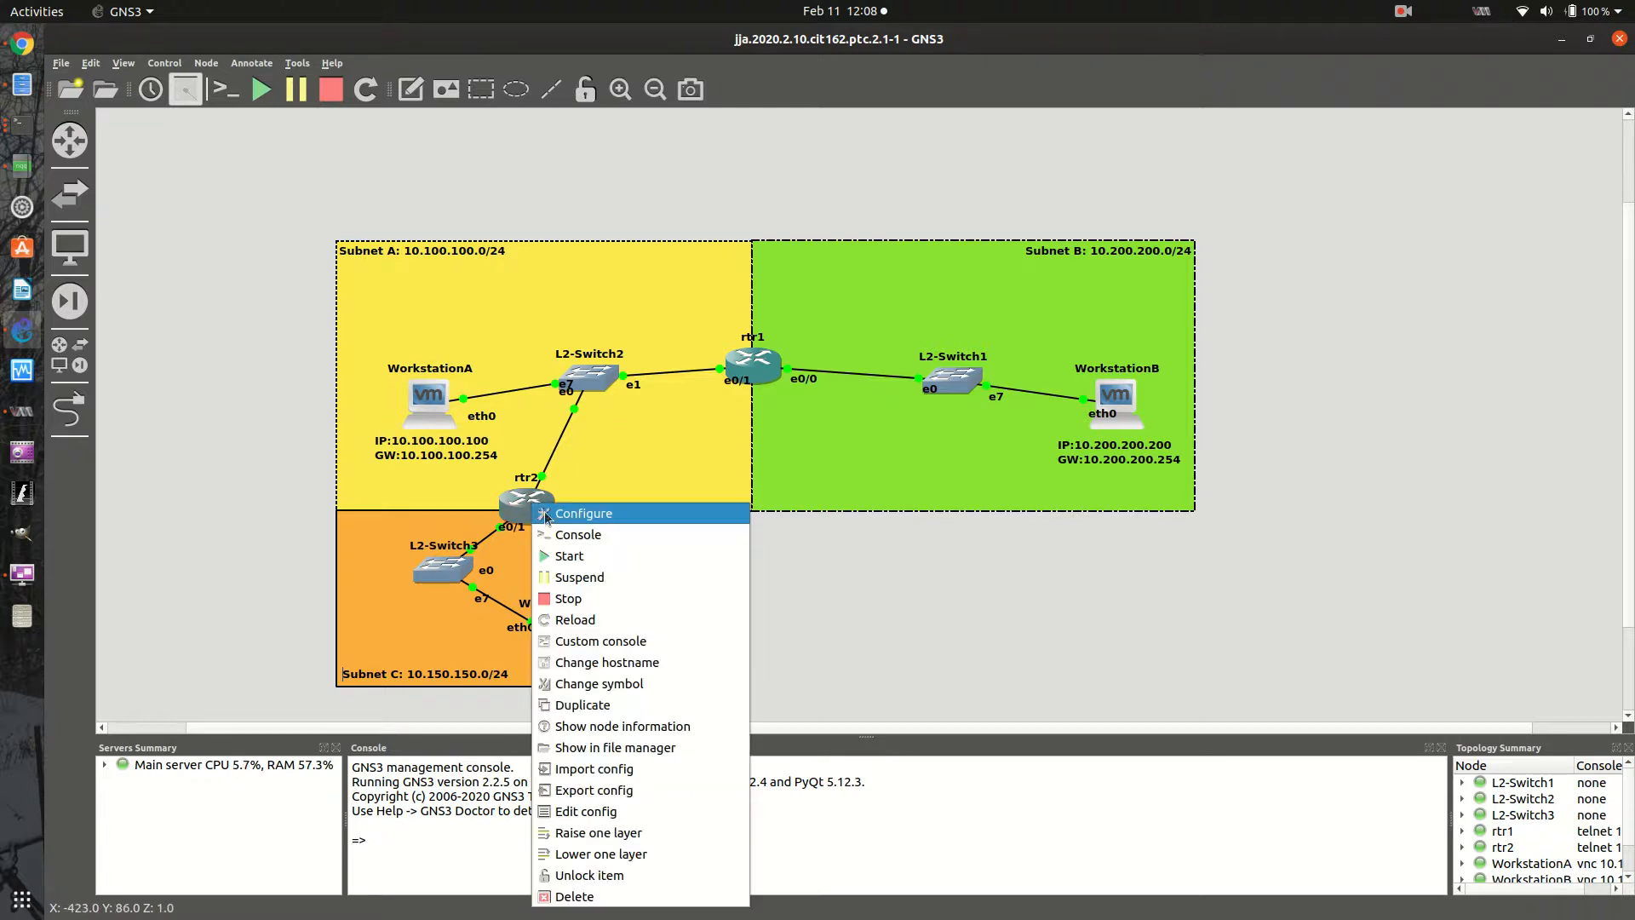
pyautogui.click(30, 135)
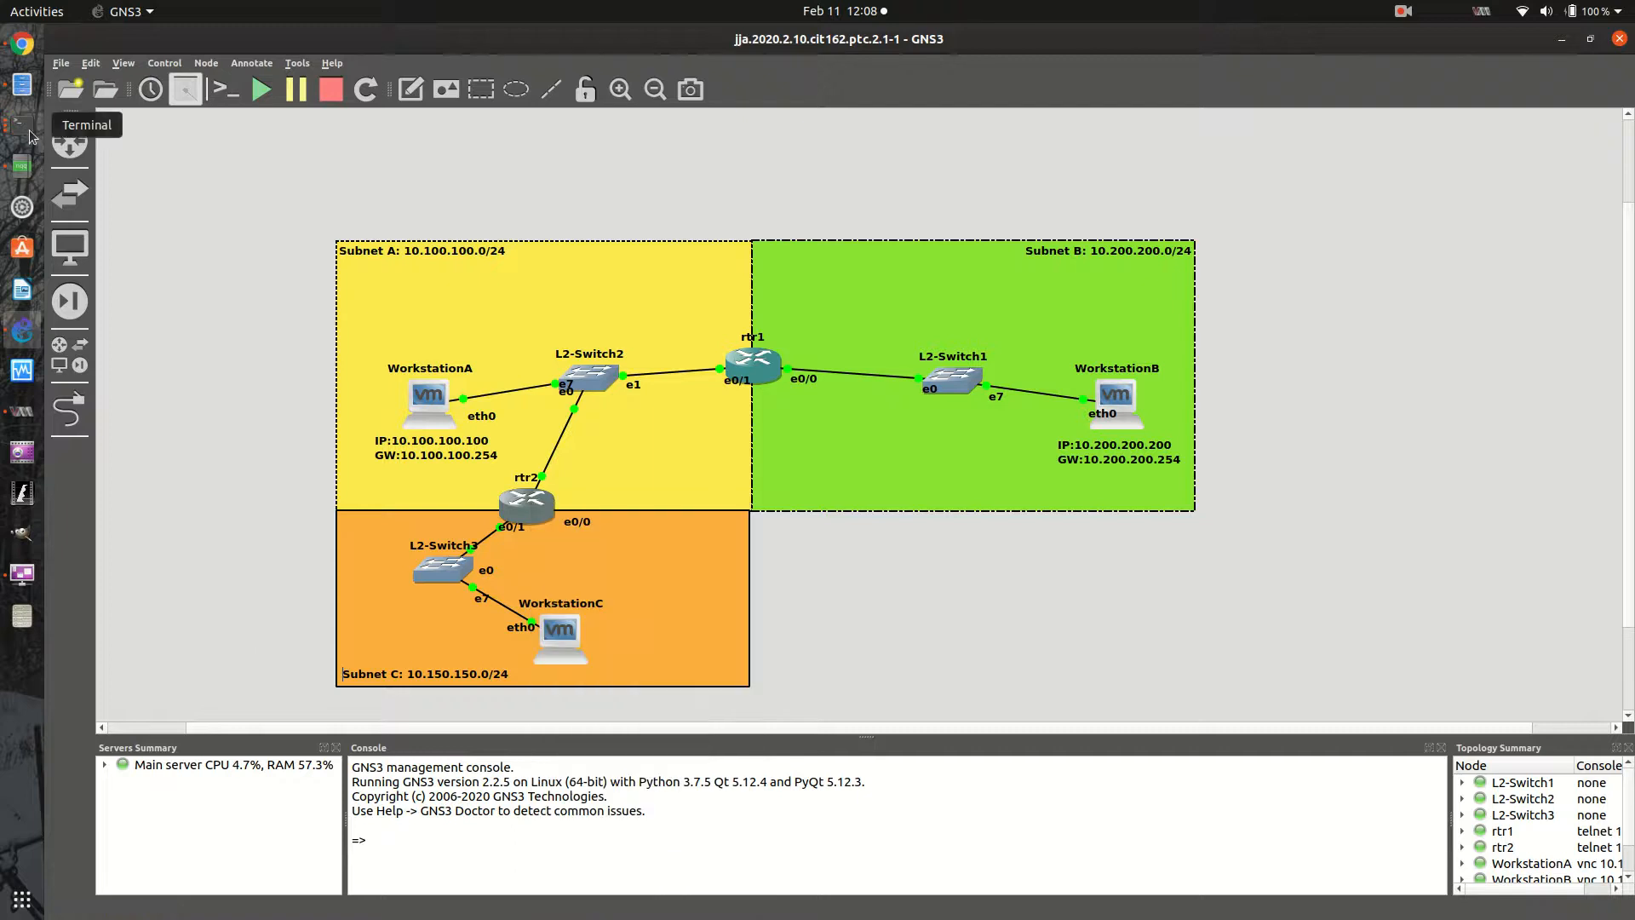
pyautogui.click(29, 130)
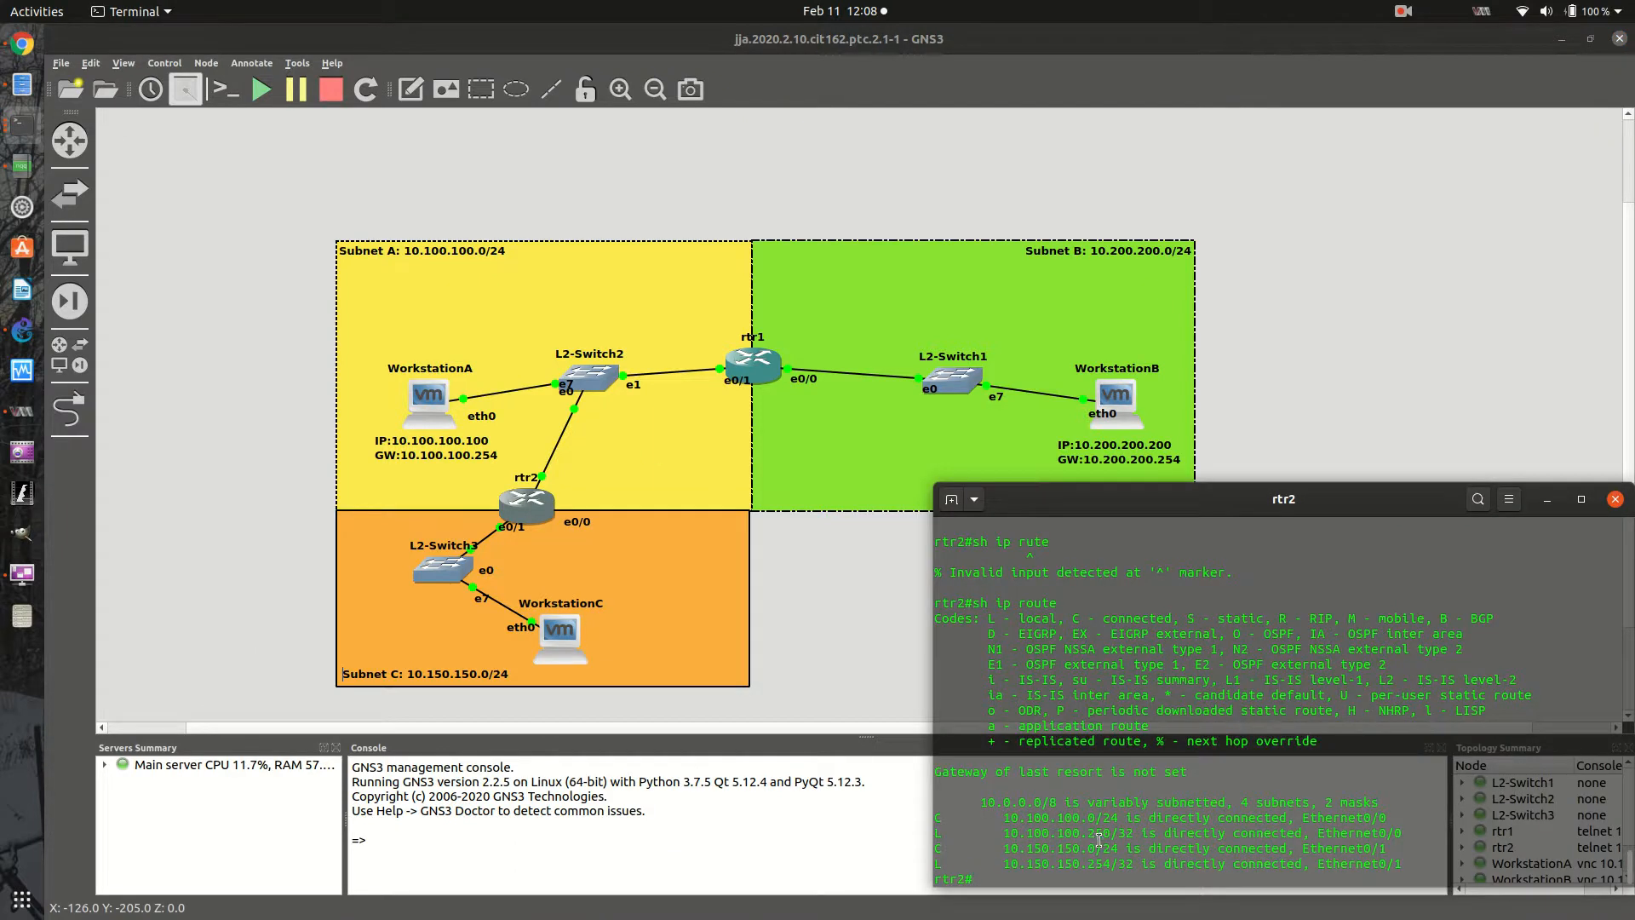
pyautogui.write('sh ip route')
pyautogui.press('Return')
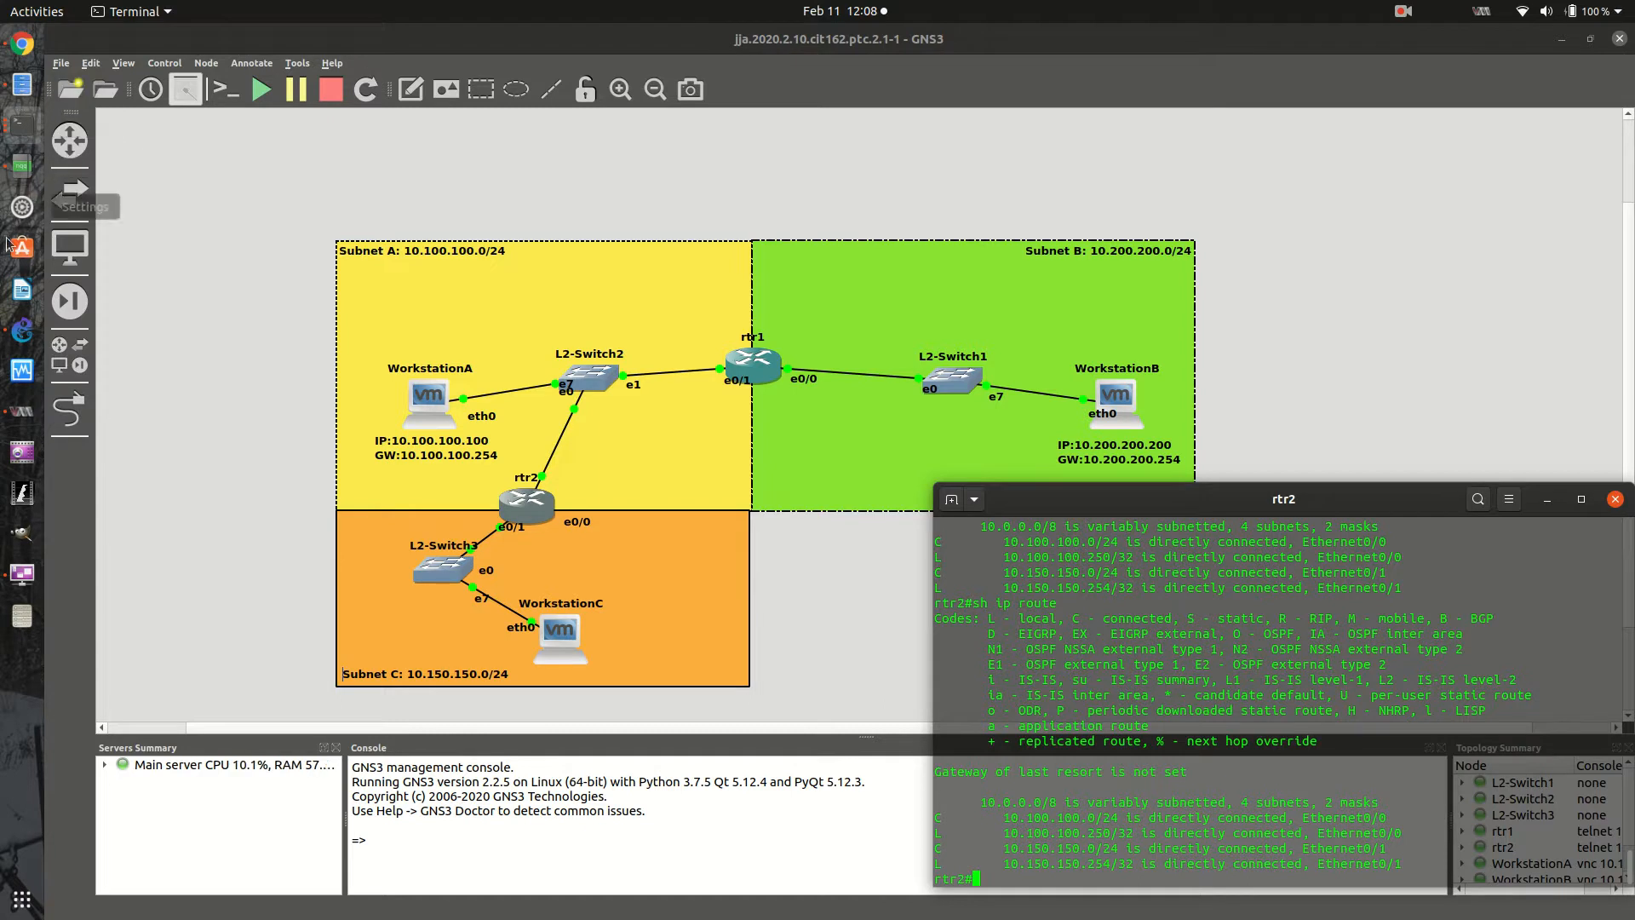
# - Return to WorkstationC's remote session, run the prepared ping to 10.200.200.200 and stop it after several attempts
pyautogui.click(21, 574)
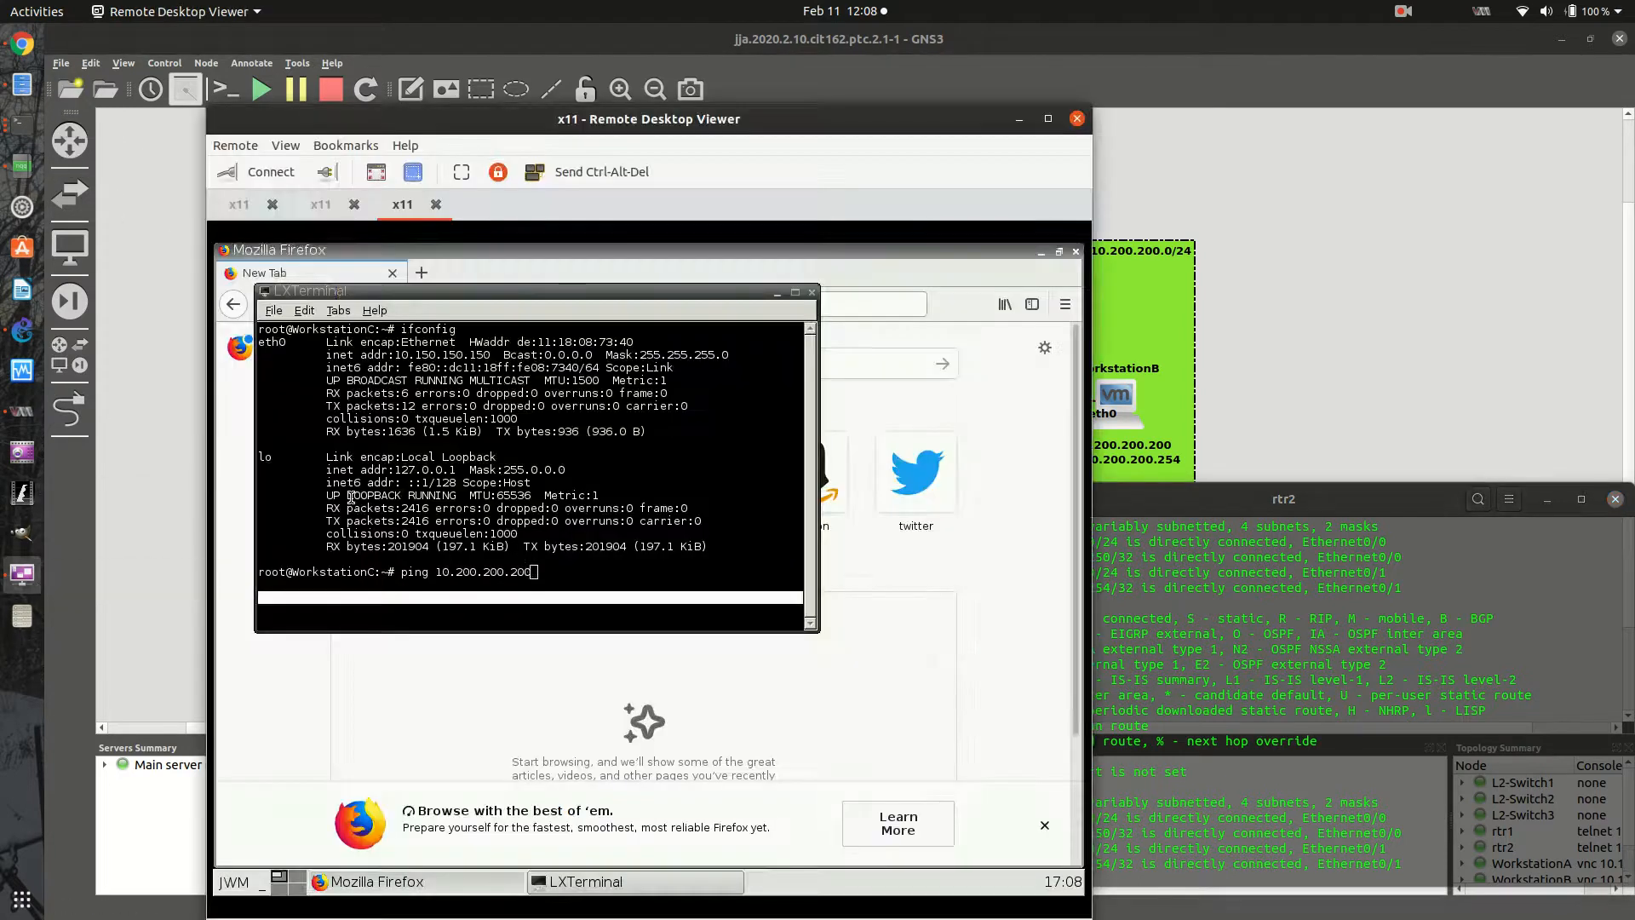
pyautogui.press('Return')
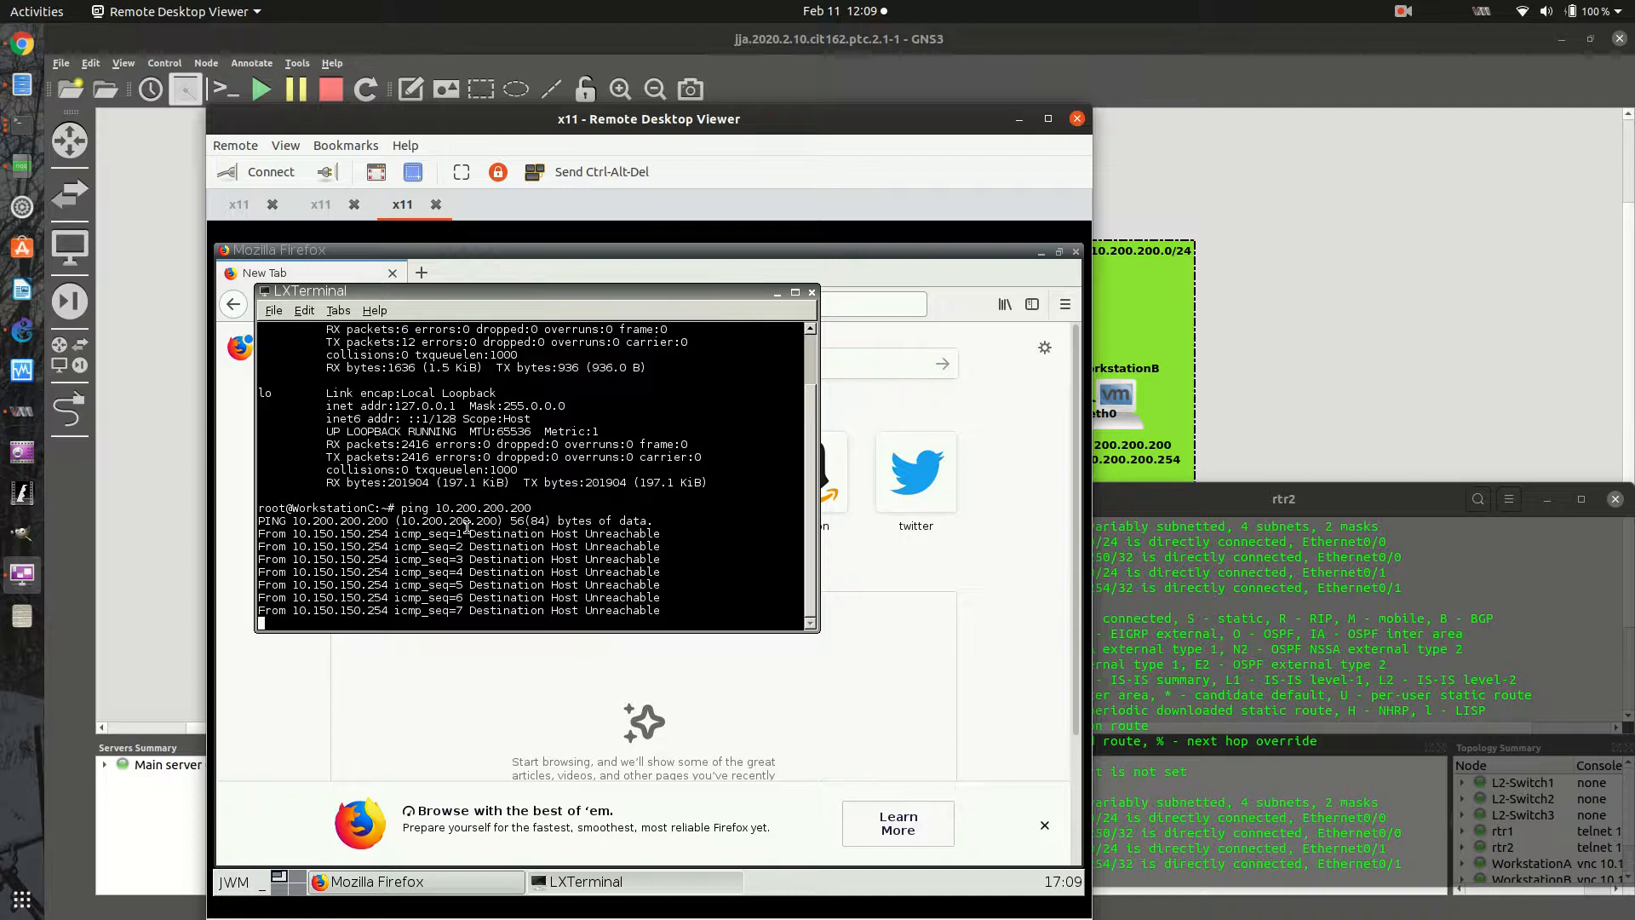
pyautogui.hotkey('ctrl', 'c')
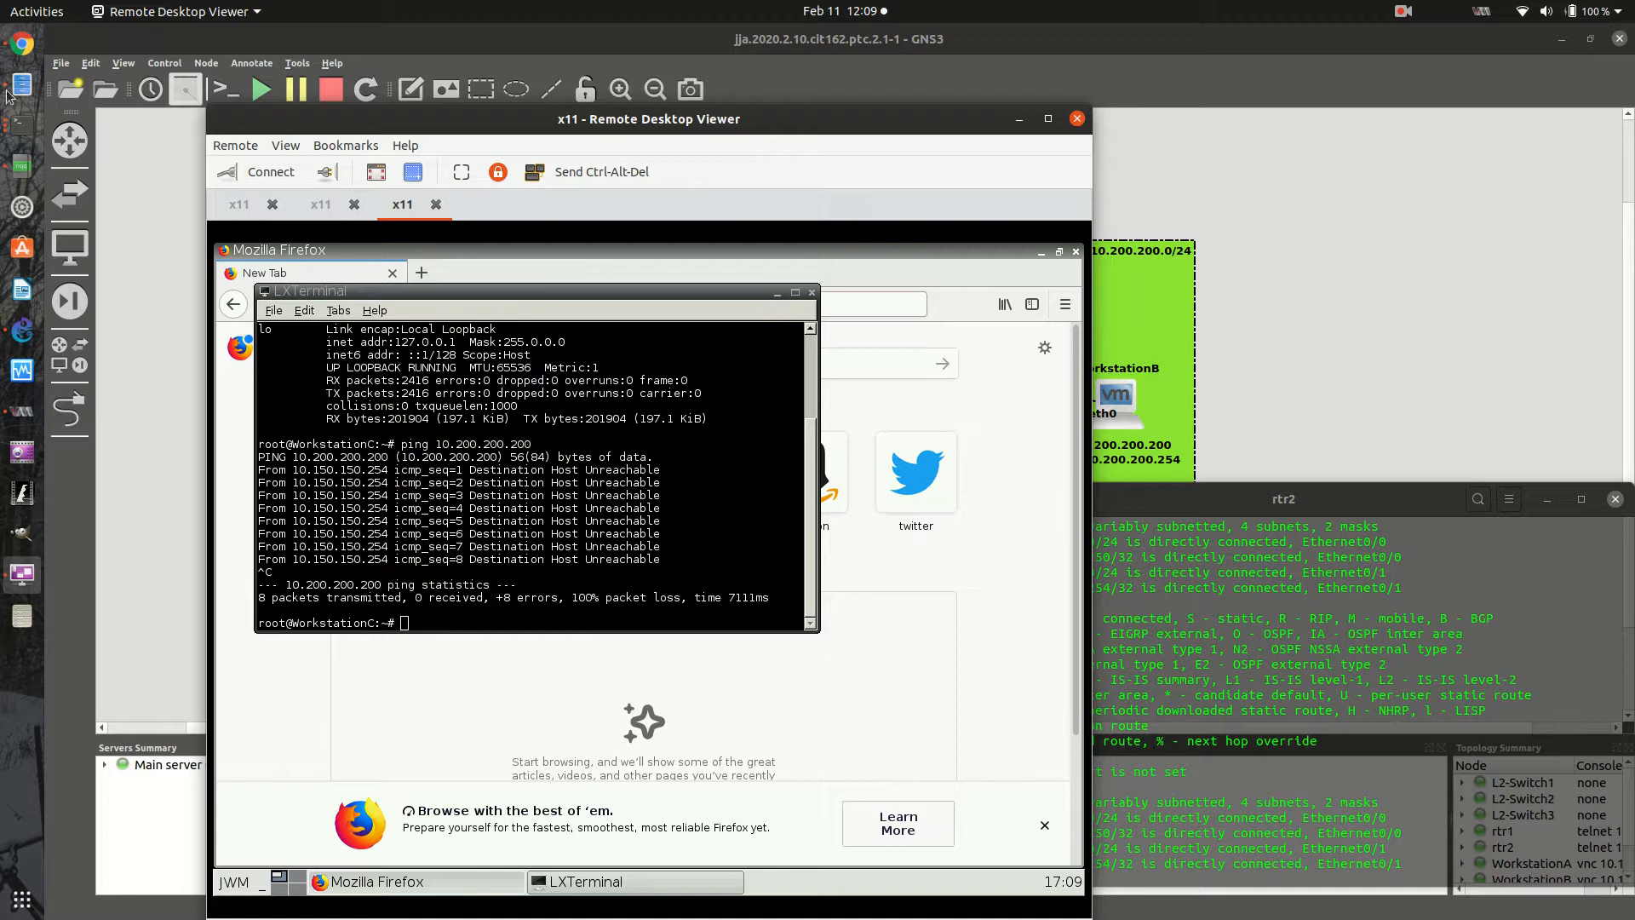
# - Switch to Google Chrome, present the Routing Methods slide on static routes, and exit the presentation with the notes window put away
pyautogui.click(21, 44)
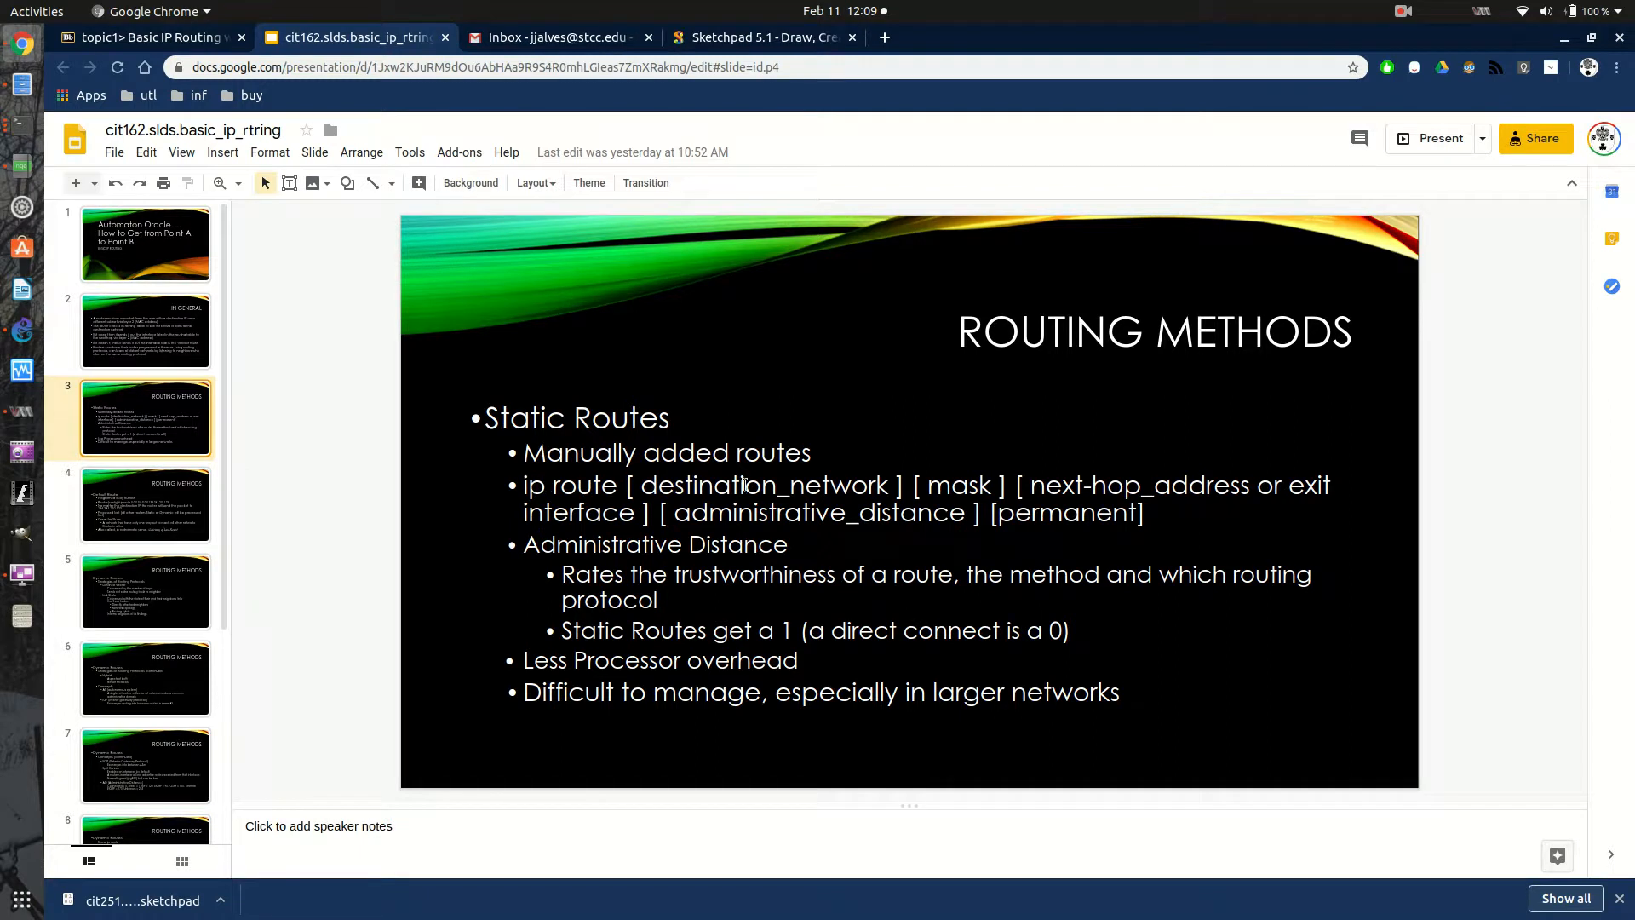
pyautogui.click(1418, 146)
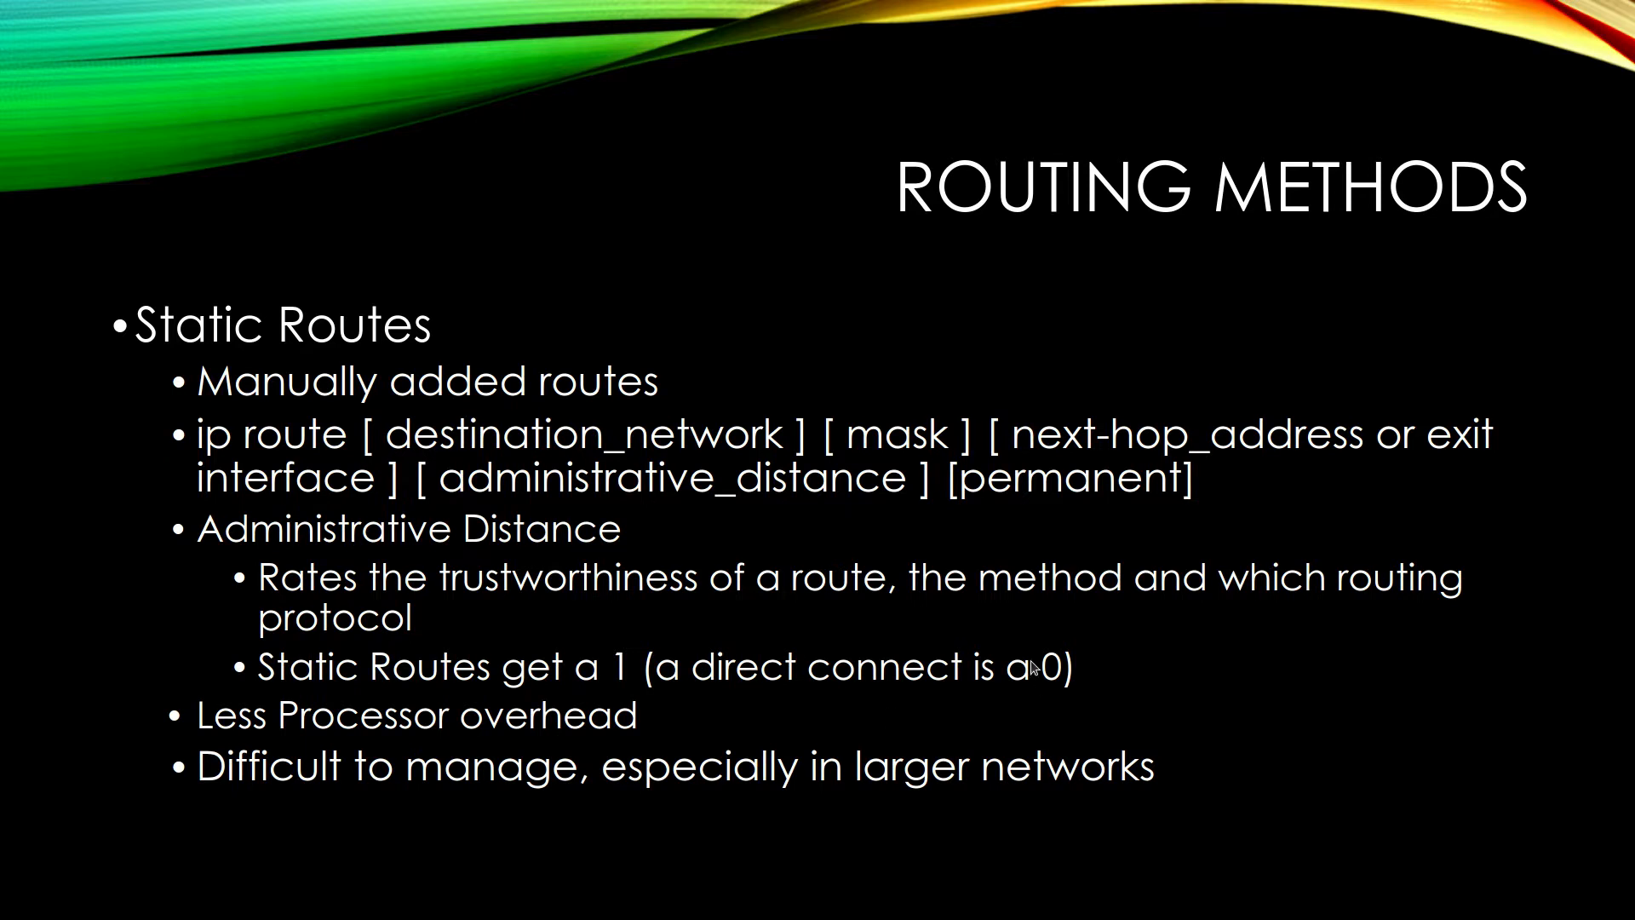
pyautogui.hotkey('alt', 'Tab')
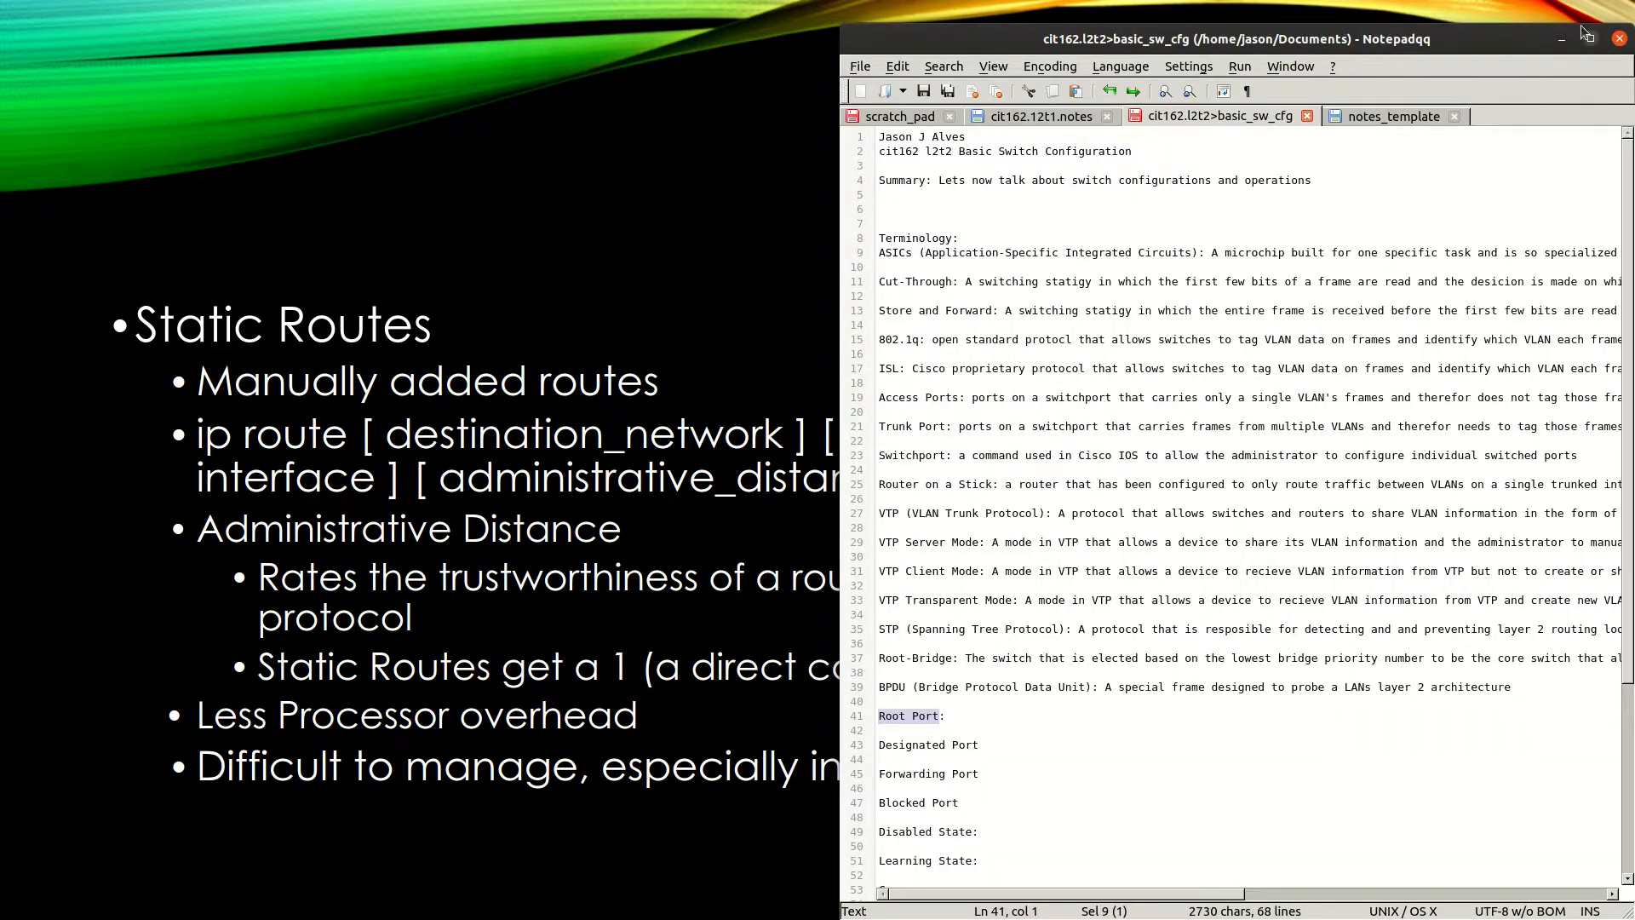
pyautogui.click(1560, 39)
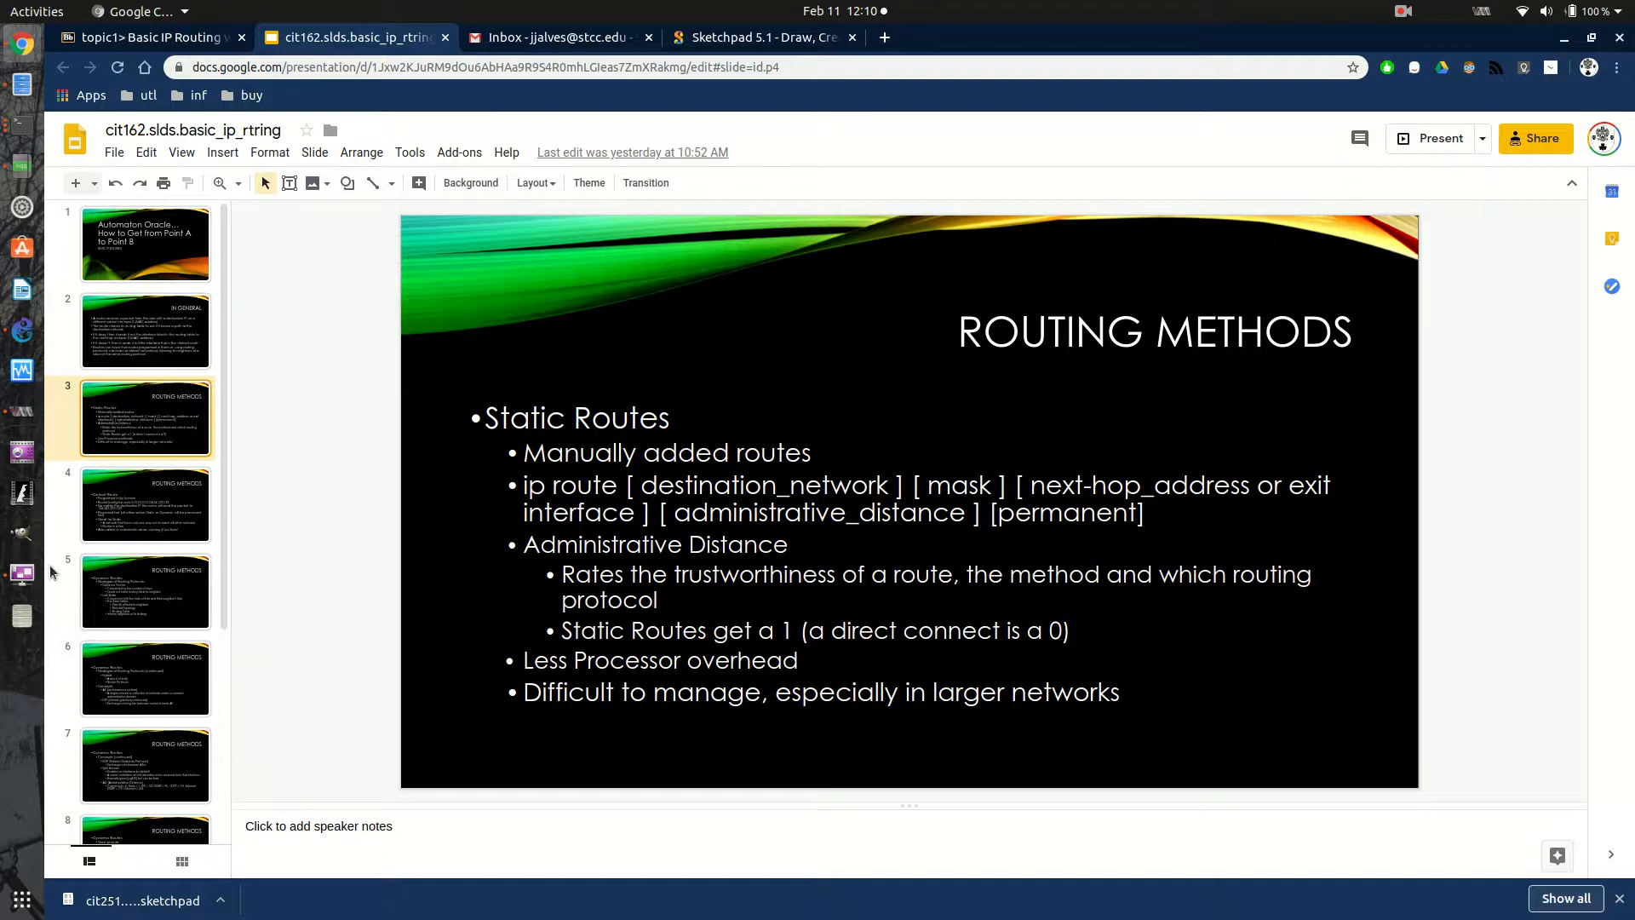
# - Check the GNS3 topology and the rtr2 terminal, and return to the static routes slide in Google Chrome
pyautogui.click(23, 336)
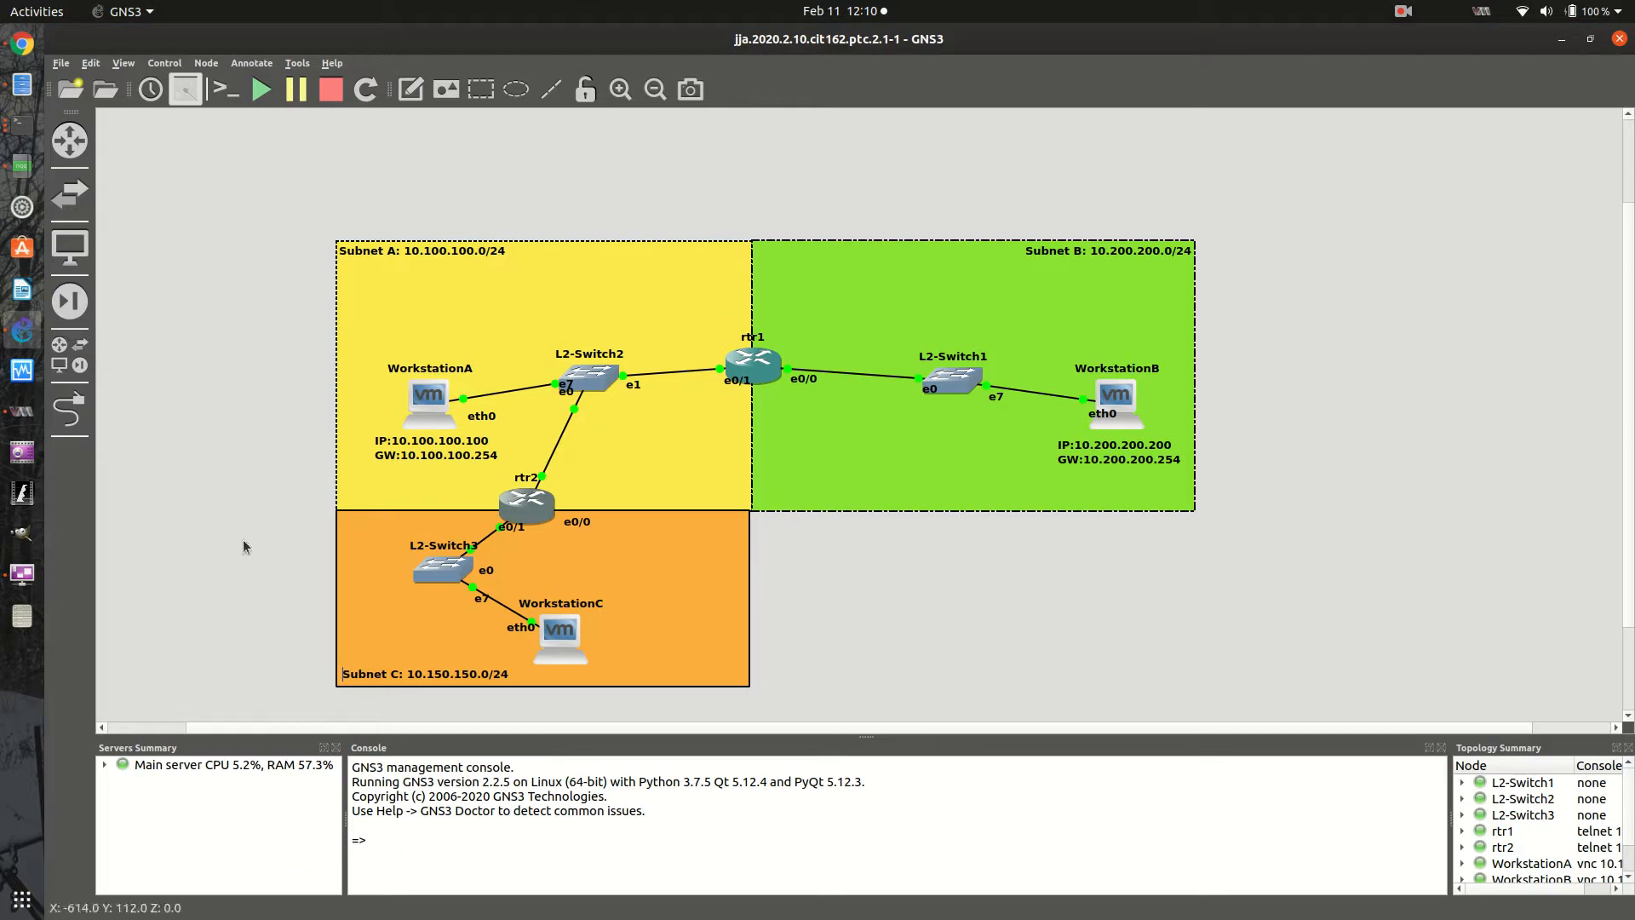
pyautogui.click(18, 128)
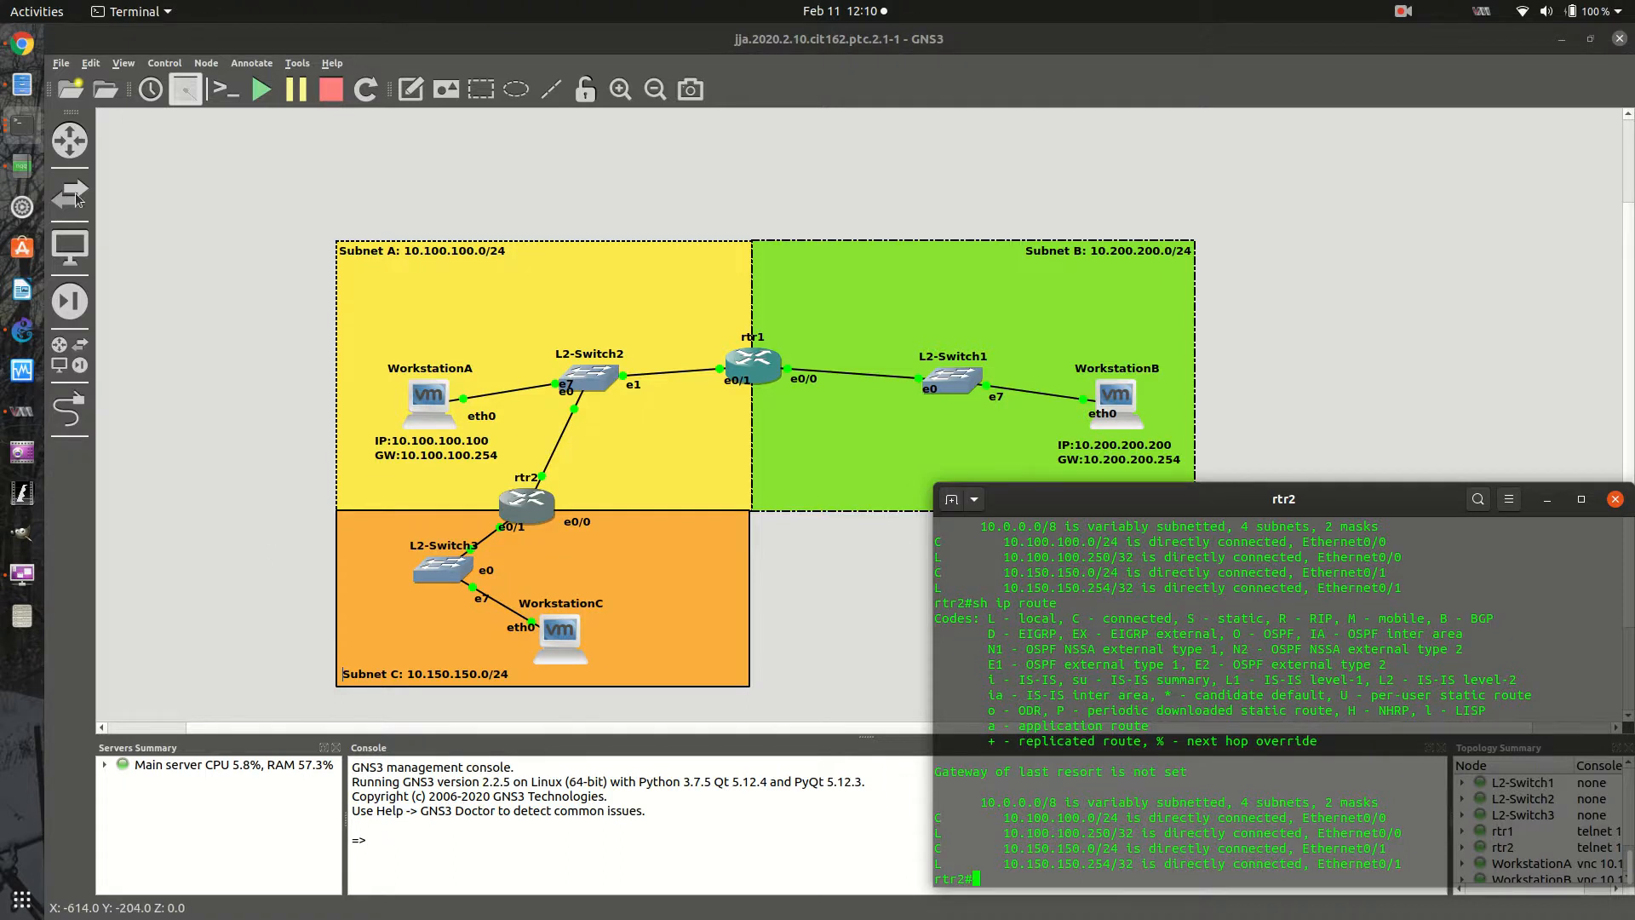
pyautogui.click(22, 44)
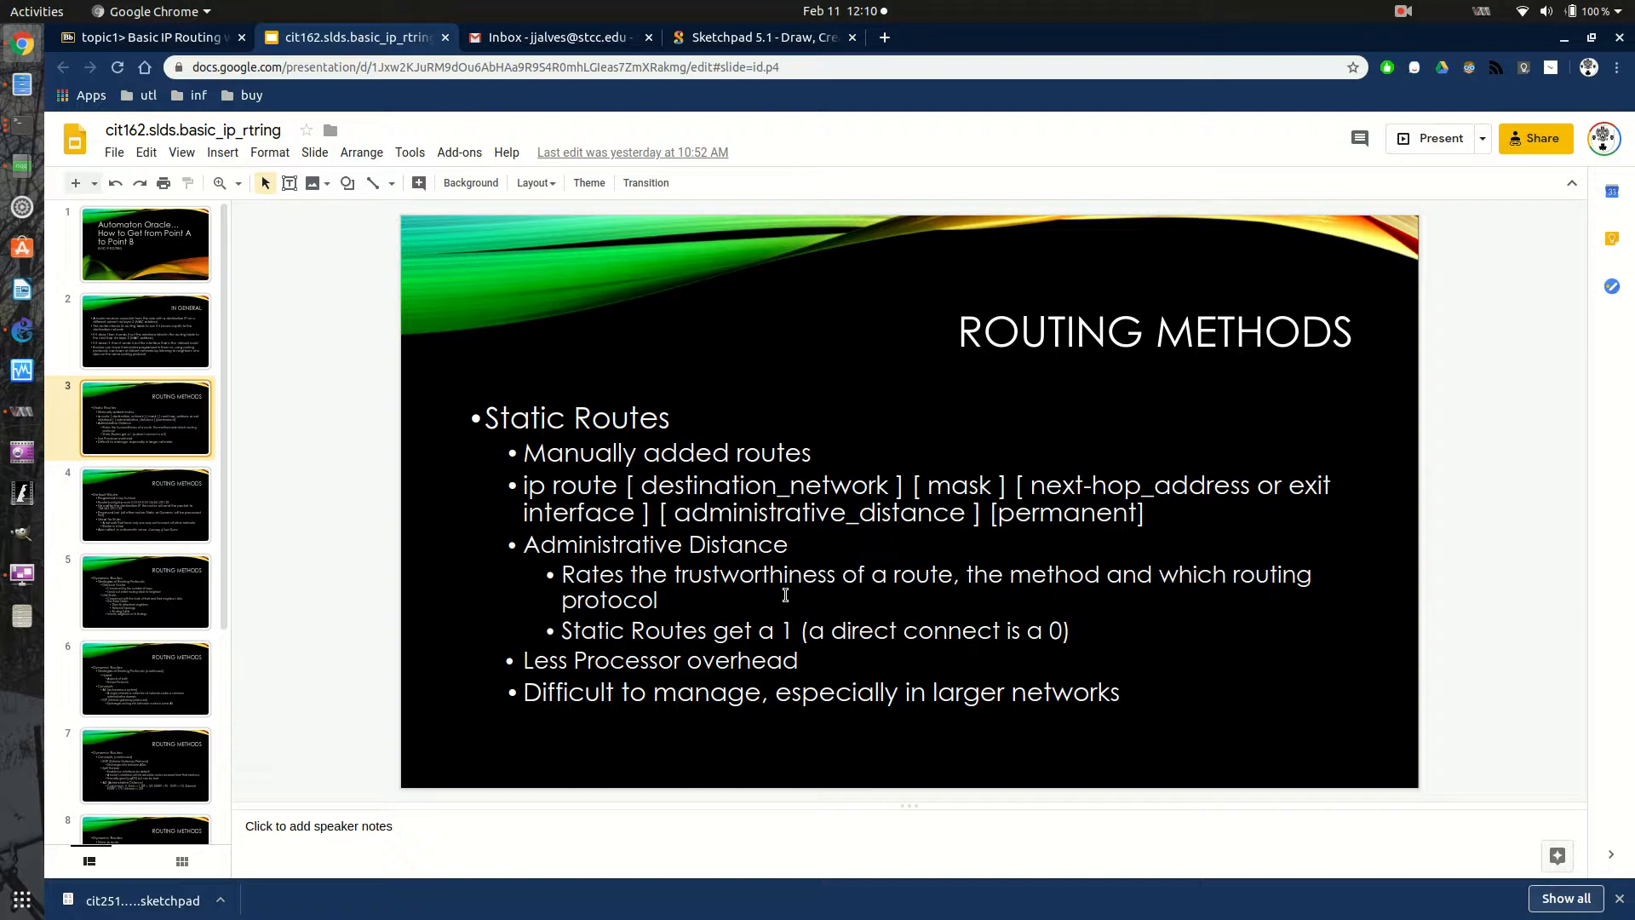
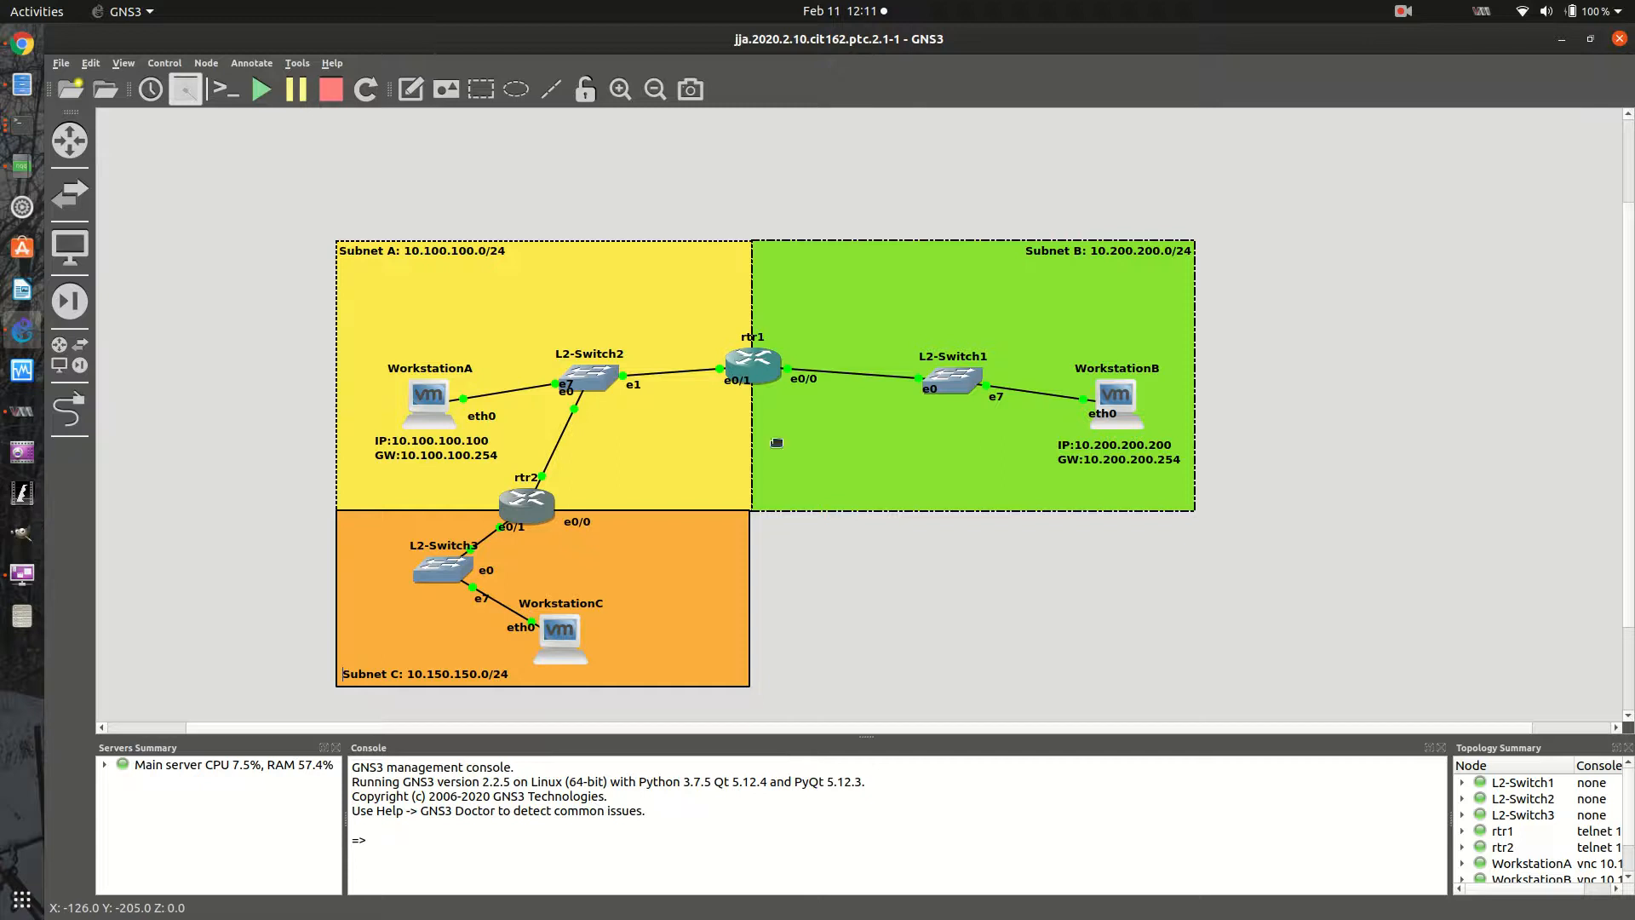
# - Switch to GNS3 and add a Cloud node to the empty area below Subnet B
pyautogui.click(62, 365)
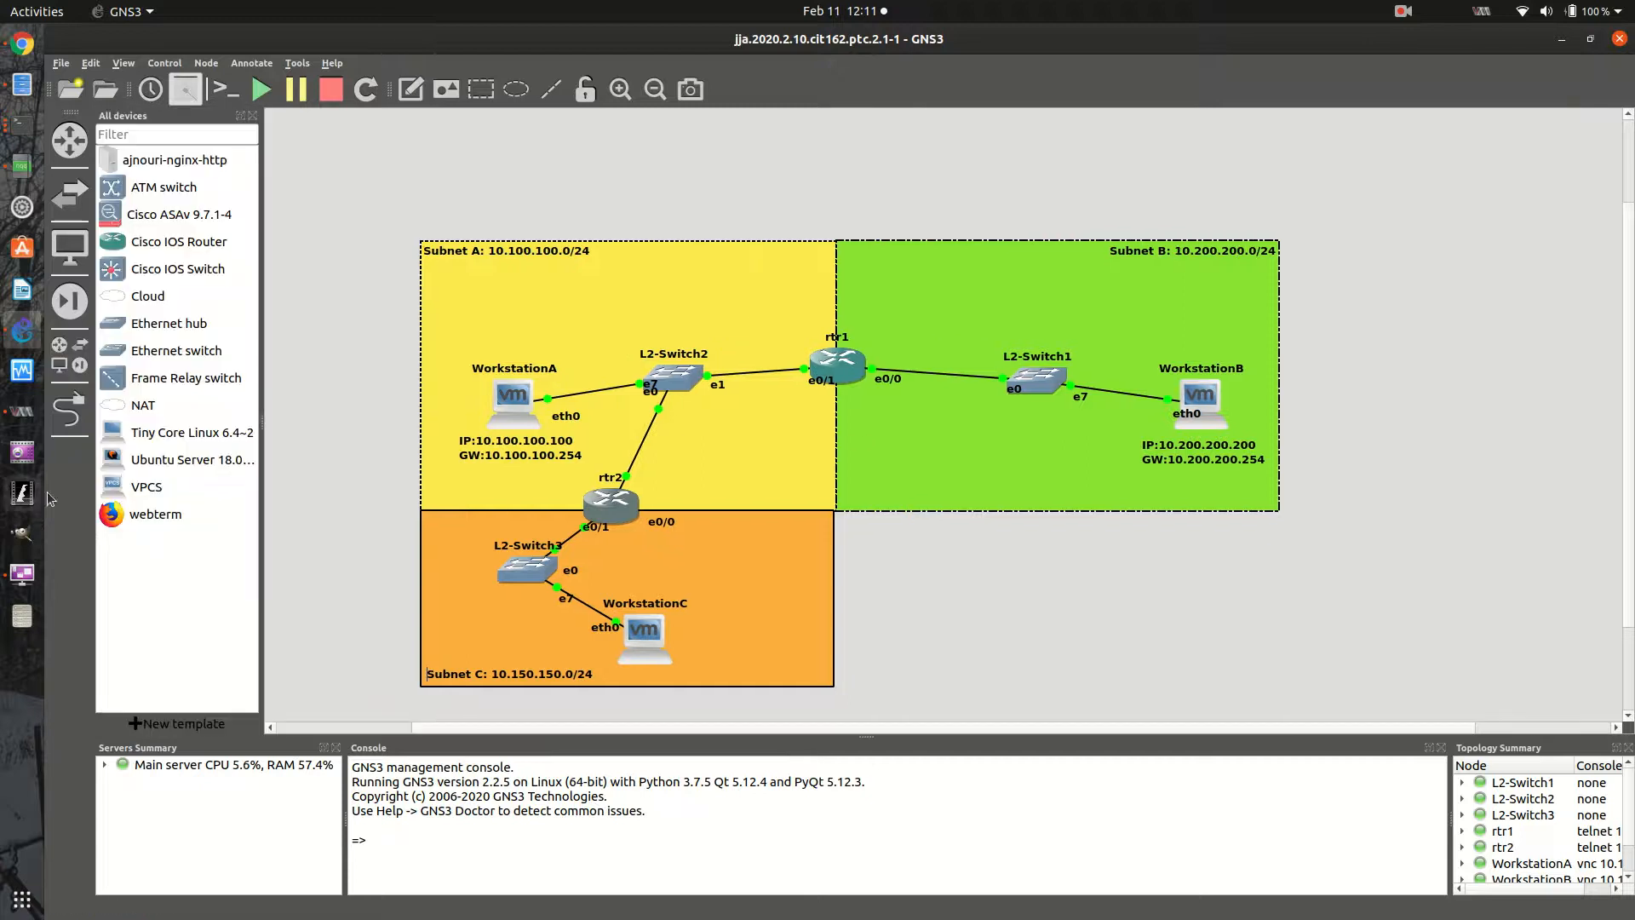
pyautogui.moveTo(132, 407); pyautogui.dragTo(235, 417)
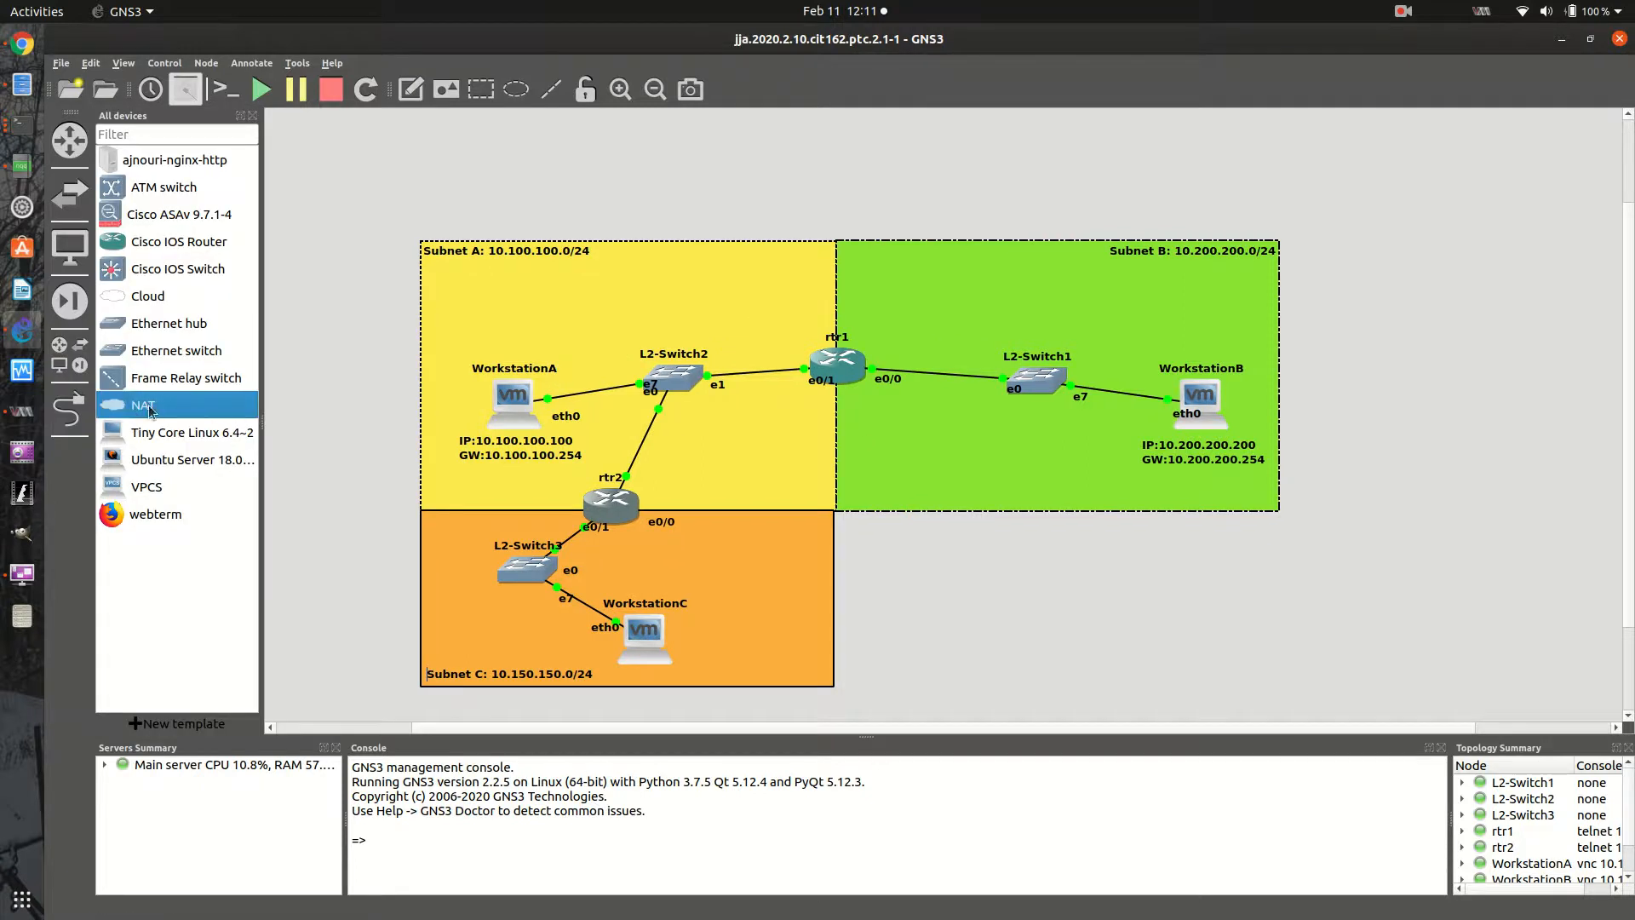
pyautogui.moveTo(126, 298); pyautogui.dragTo(1053, 601)
pyautogui.moveTo(1182, 648); pyautogui.dragTo(1161, 637)
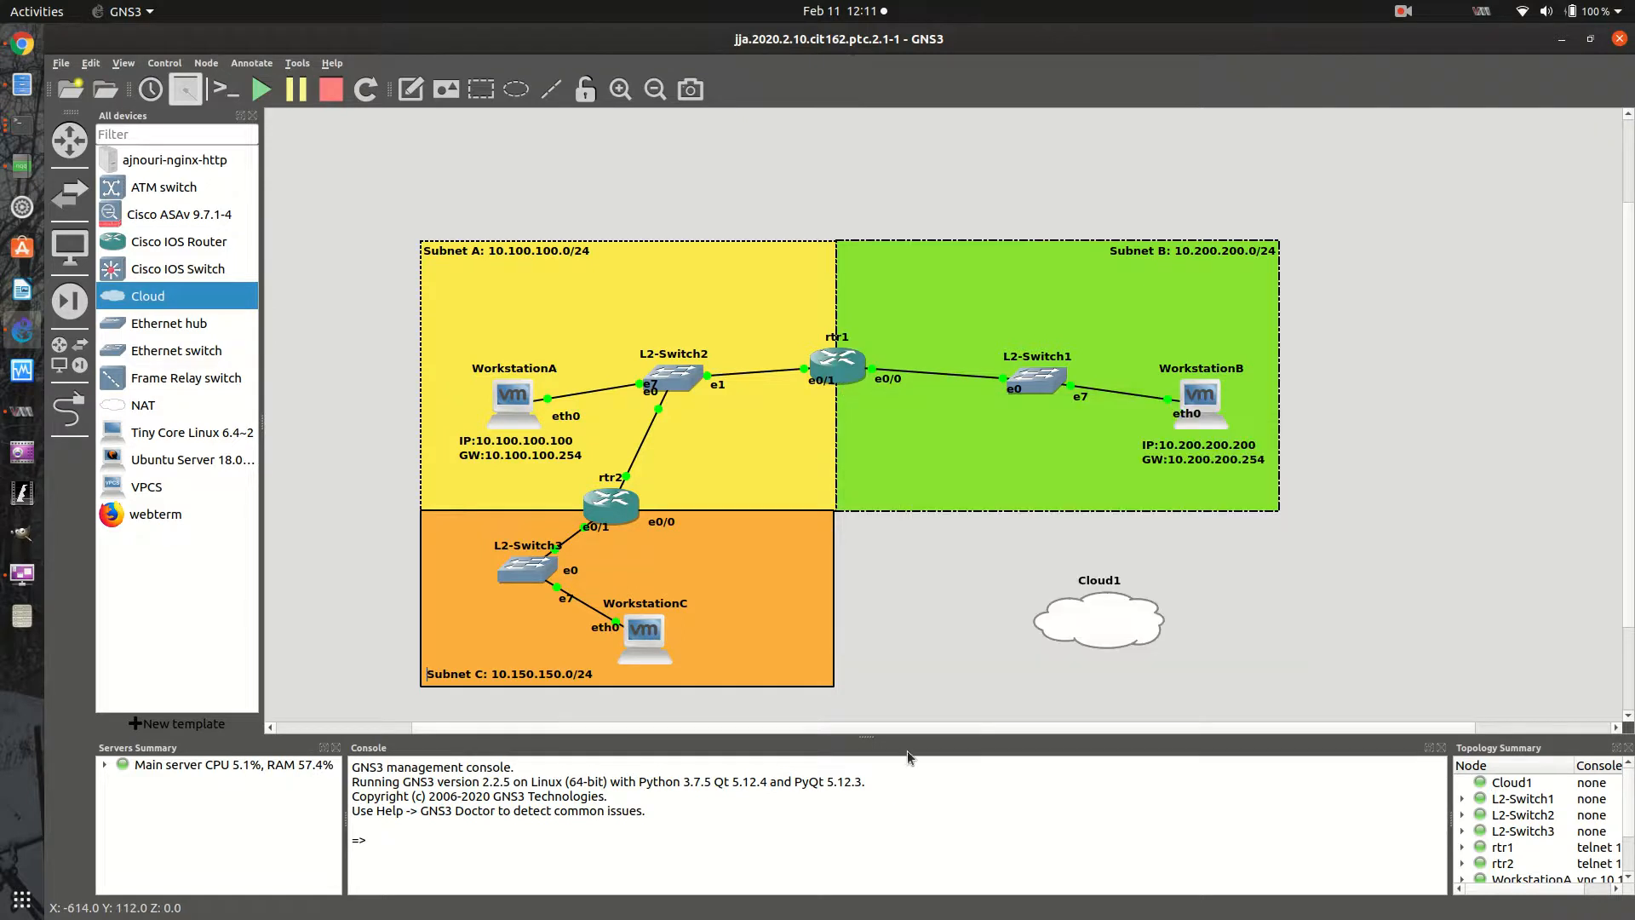
# - Link rtr1's Ethernet1/3 port to Cloud1's eth0 port and leave link mode
pyautogui.click(69, 410)
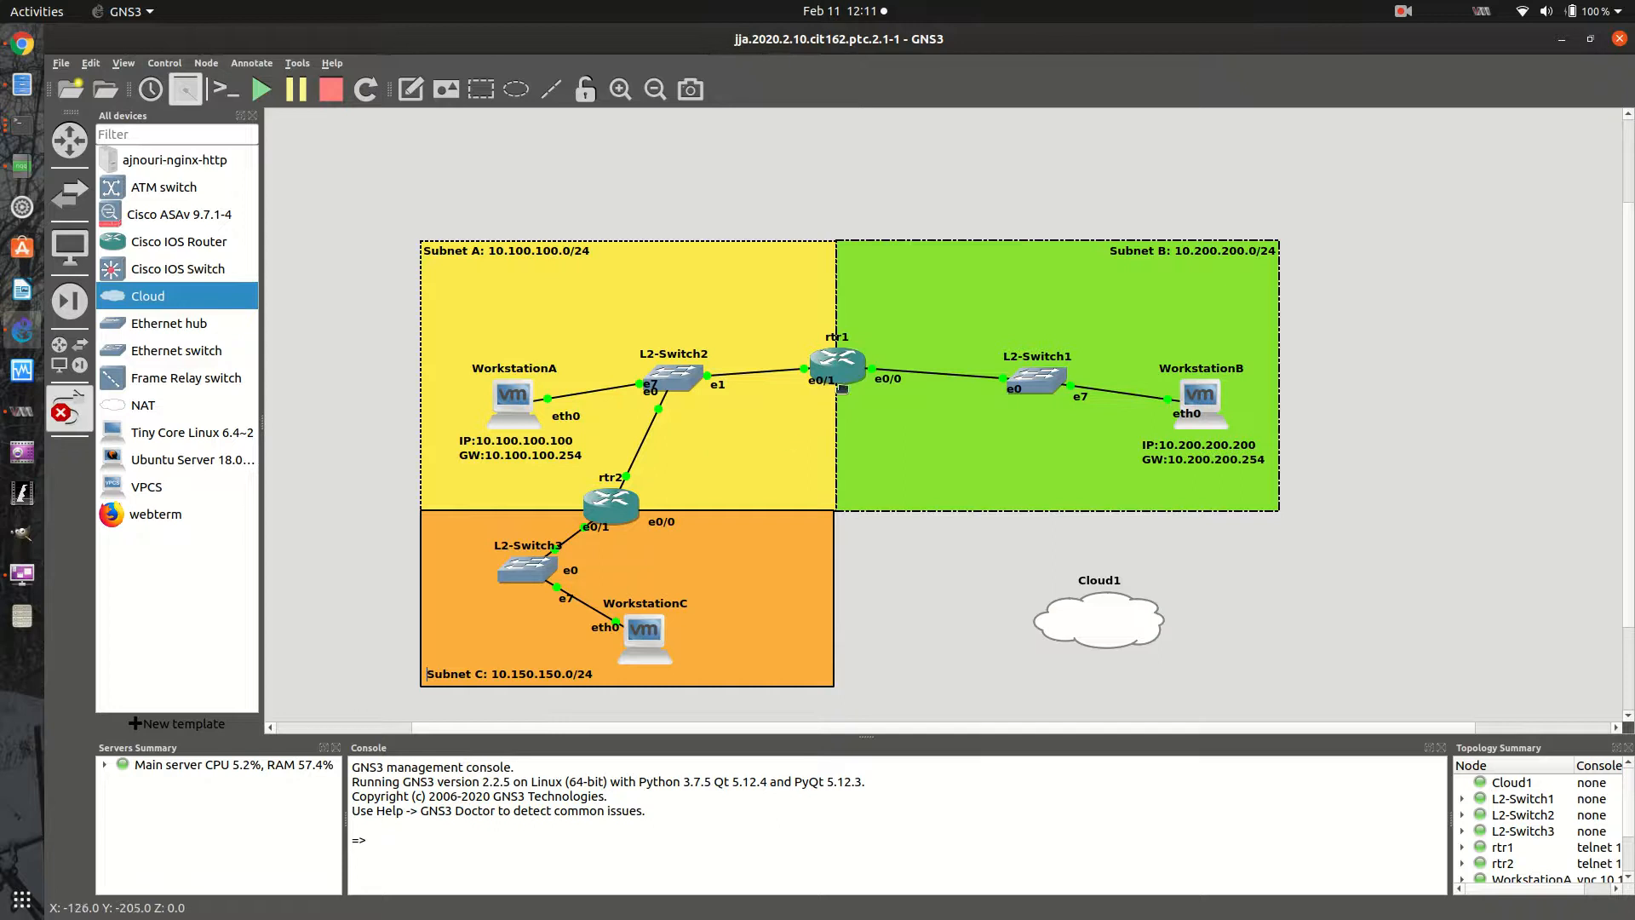
pyautogui.click(845, 373)
pyautogui.click(892, 522)
pyautogui.click(1079, 615)
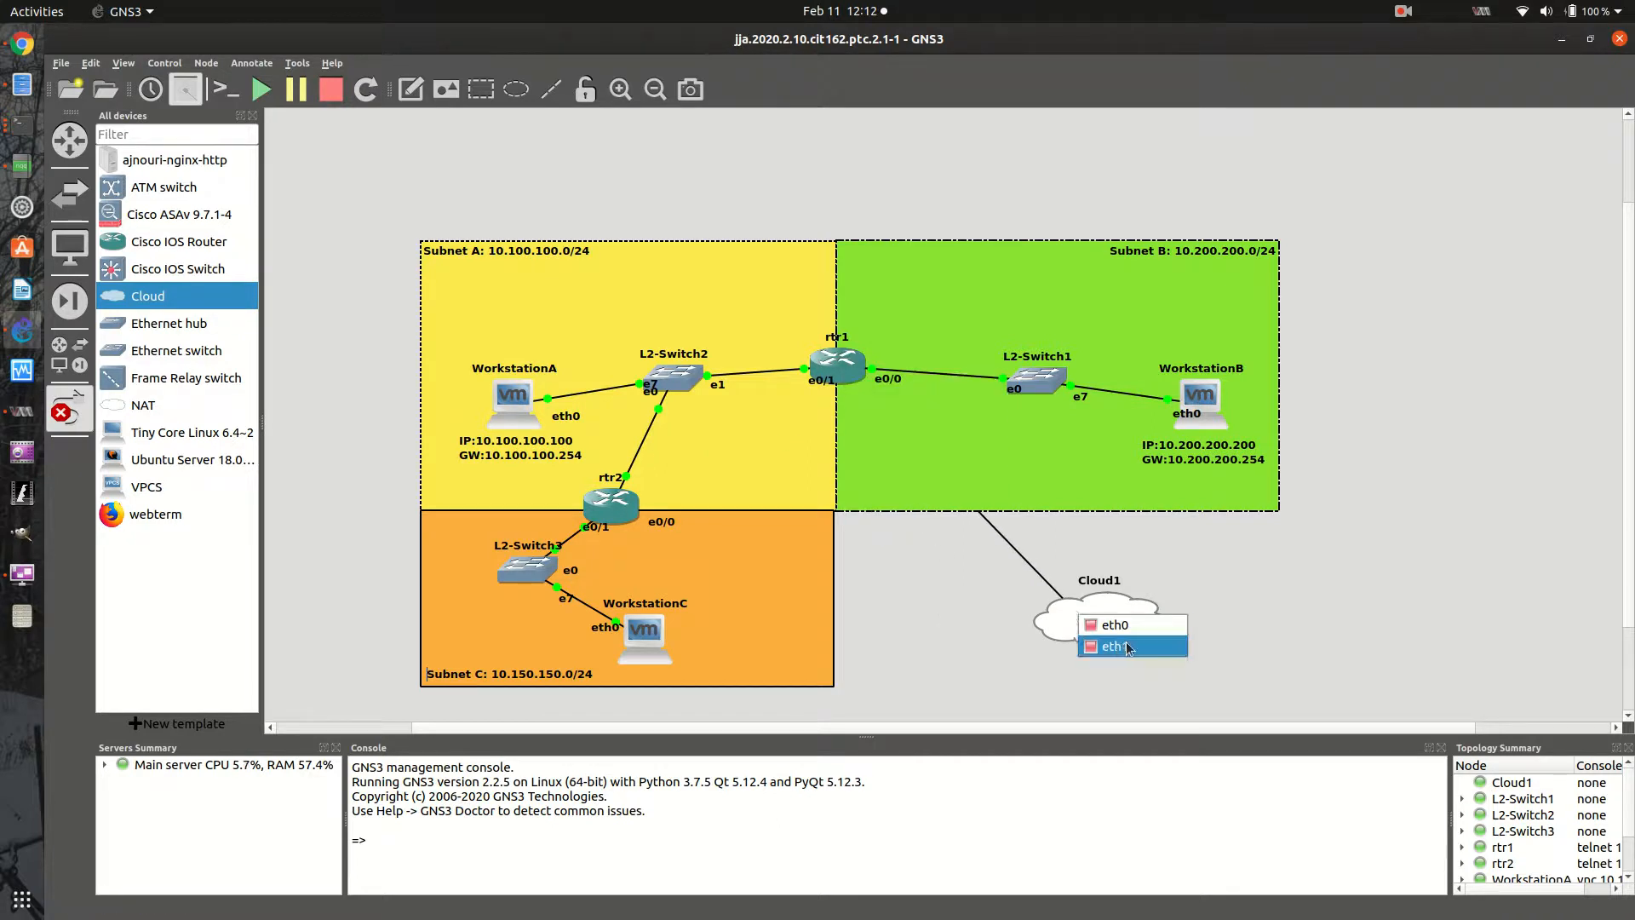
pyautogui.click(1111, 625)
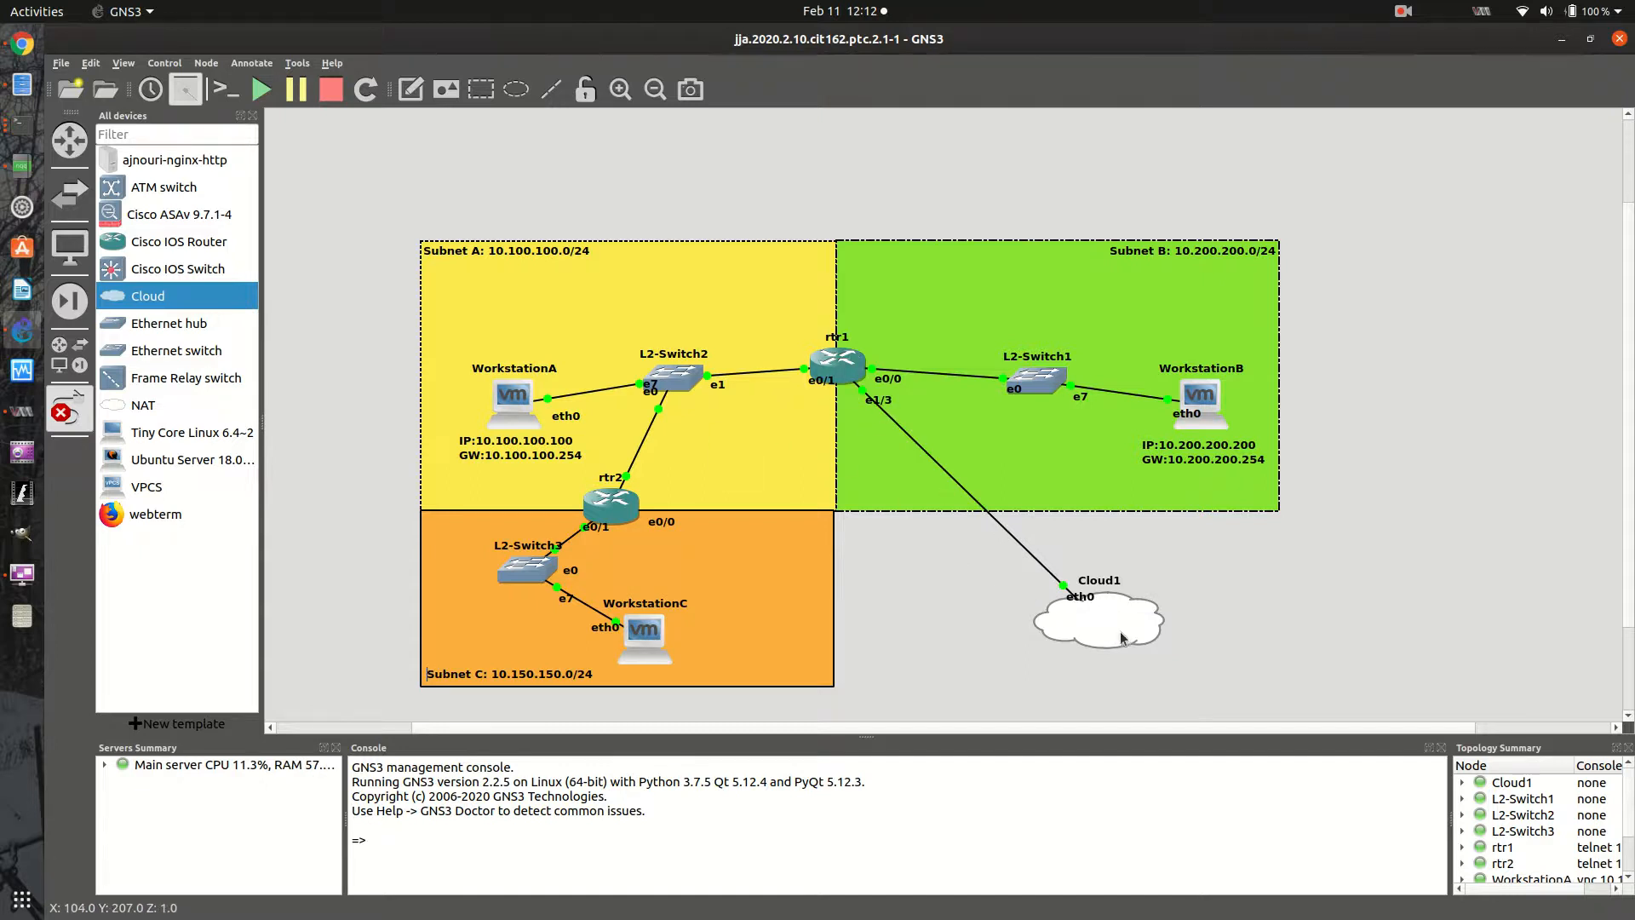
pyautogui.moveTo(1118, 638)
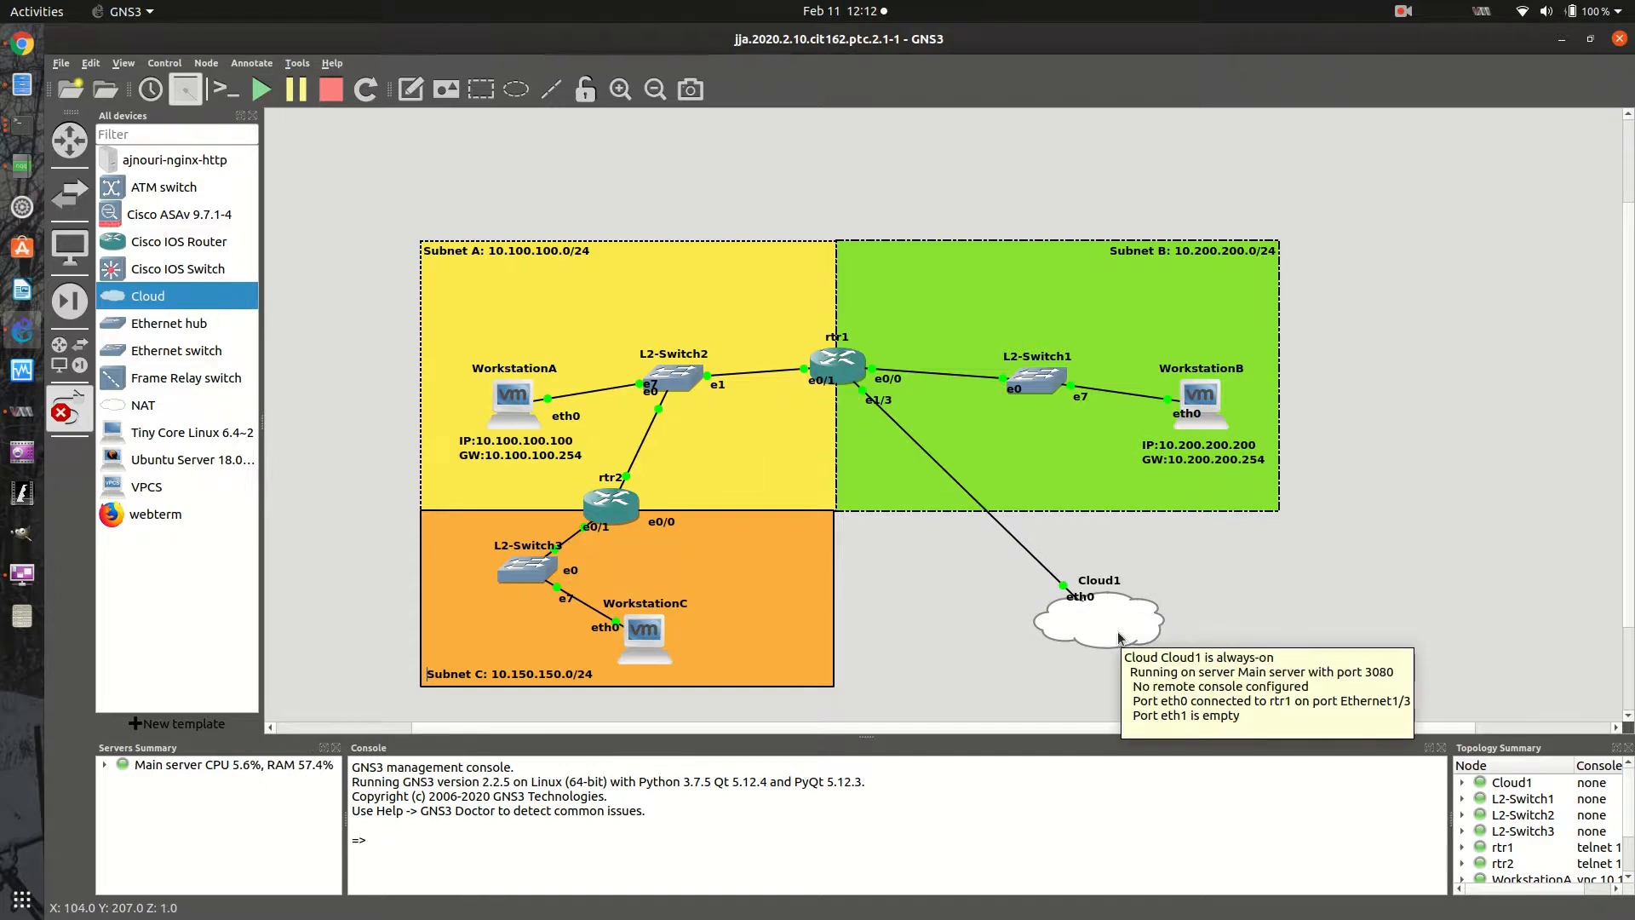
pyautogui.click(1121, 636)
pyautogui.click(1066, 632)
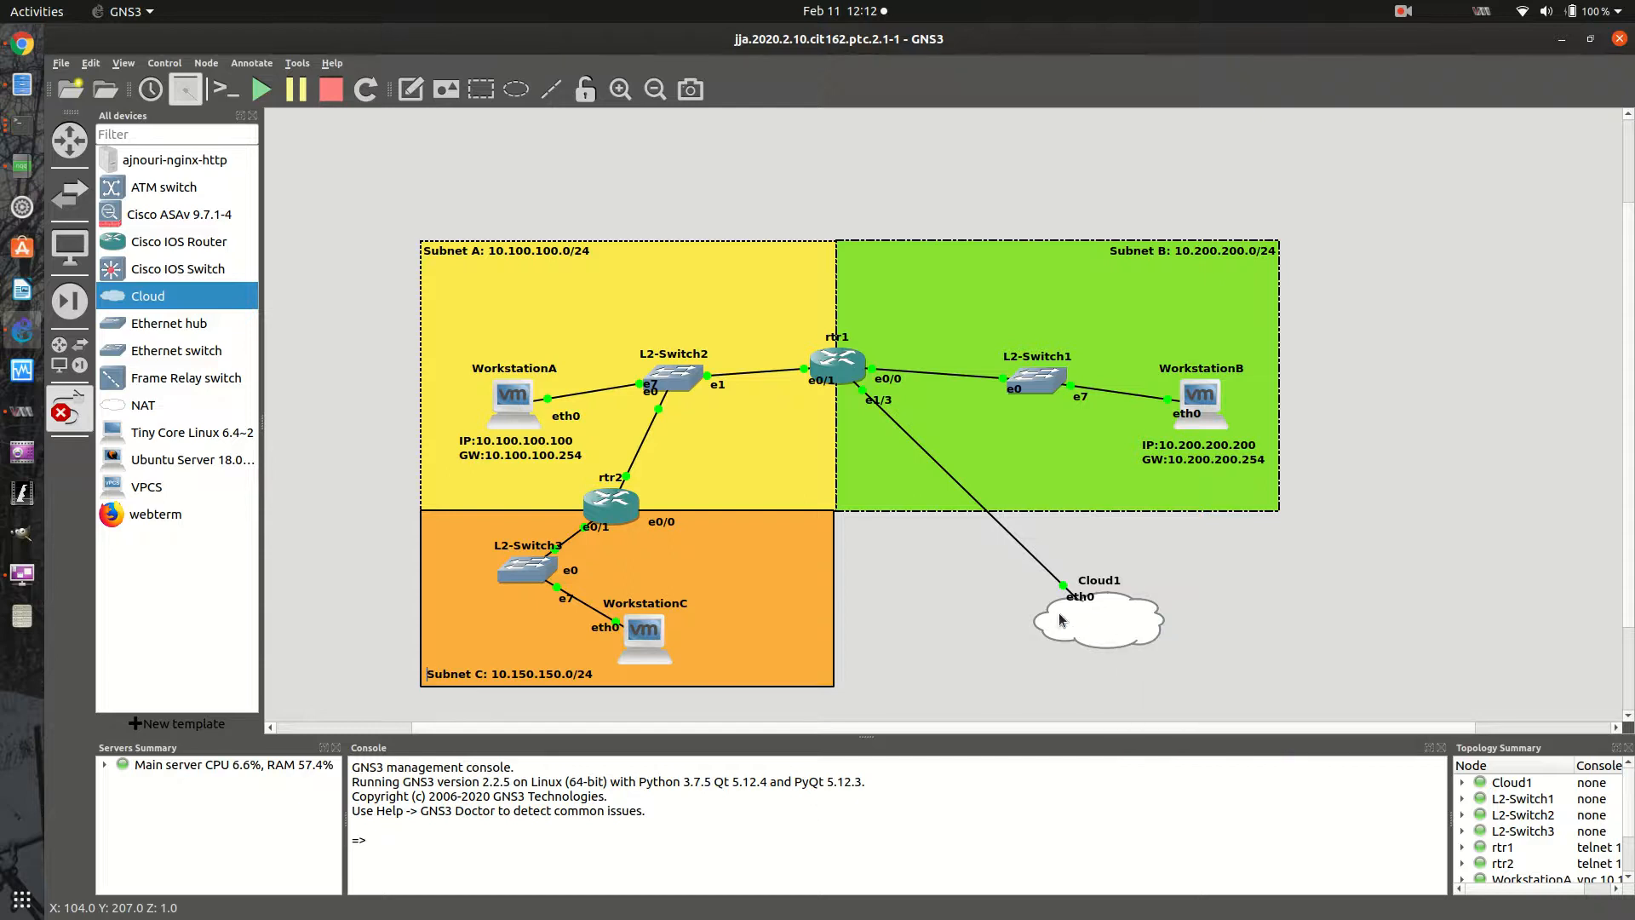
pyautogui.press('Escape')
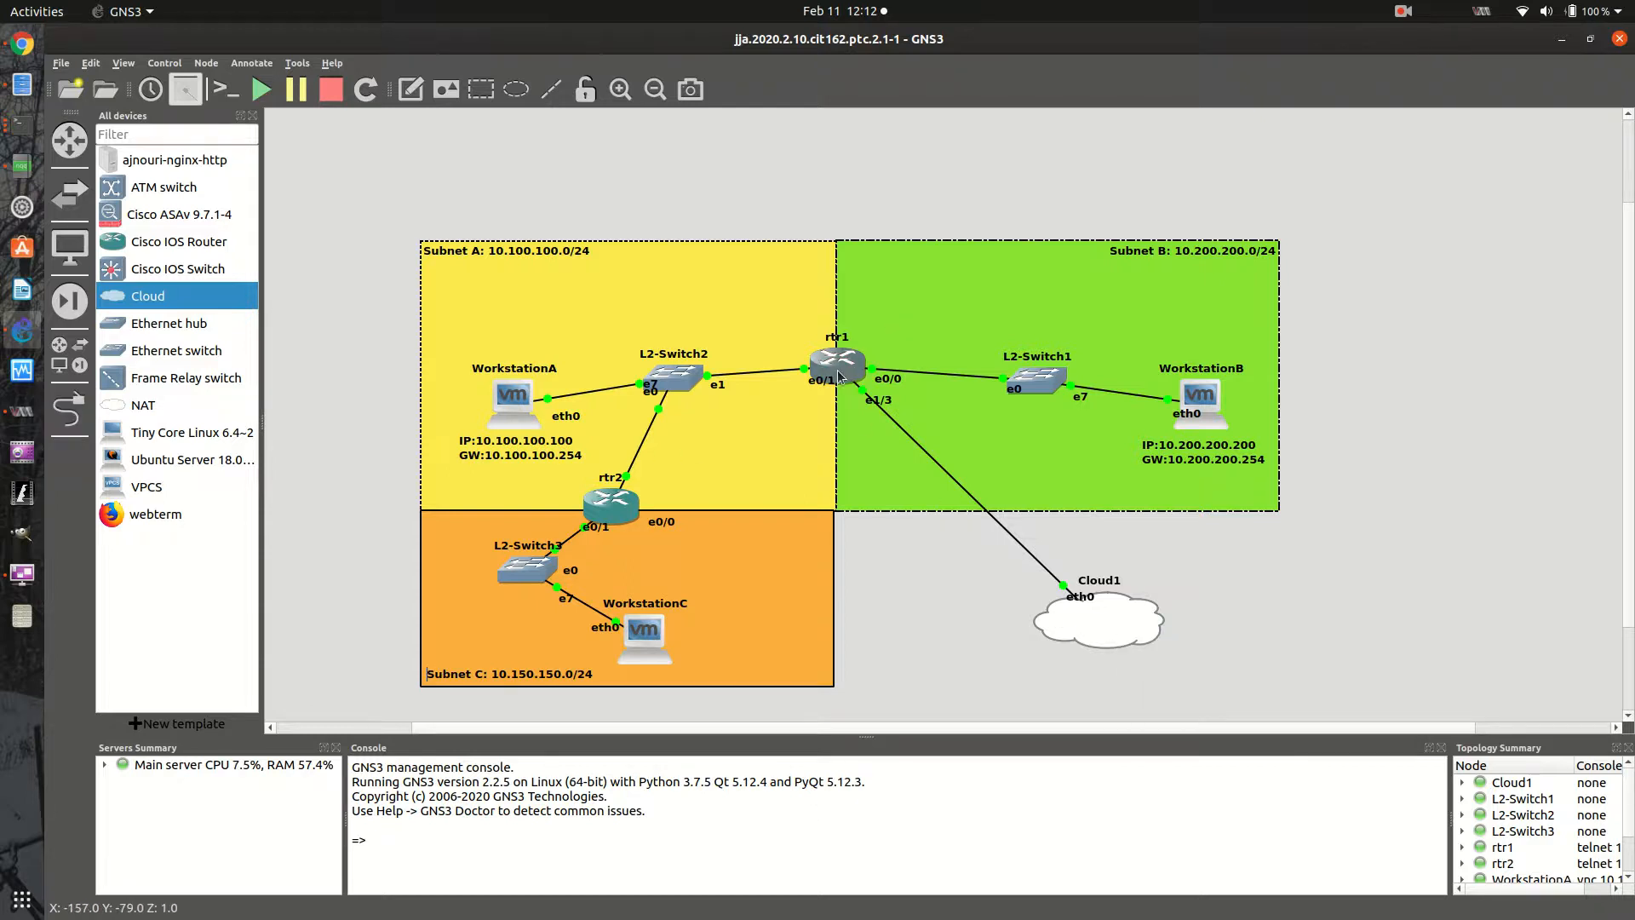
# - Dismiss rtr1's options and move Cloud1 slightly farther from Subnet B
pyautogui.rightClick(842, 366)
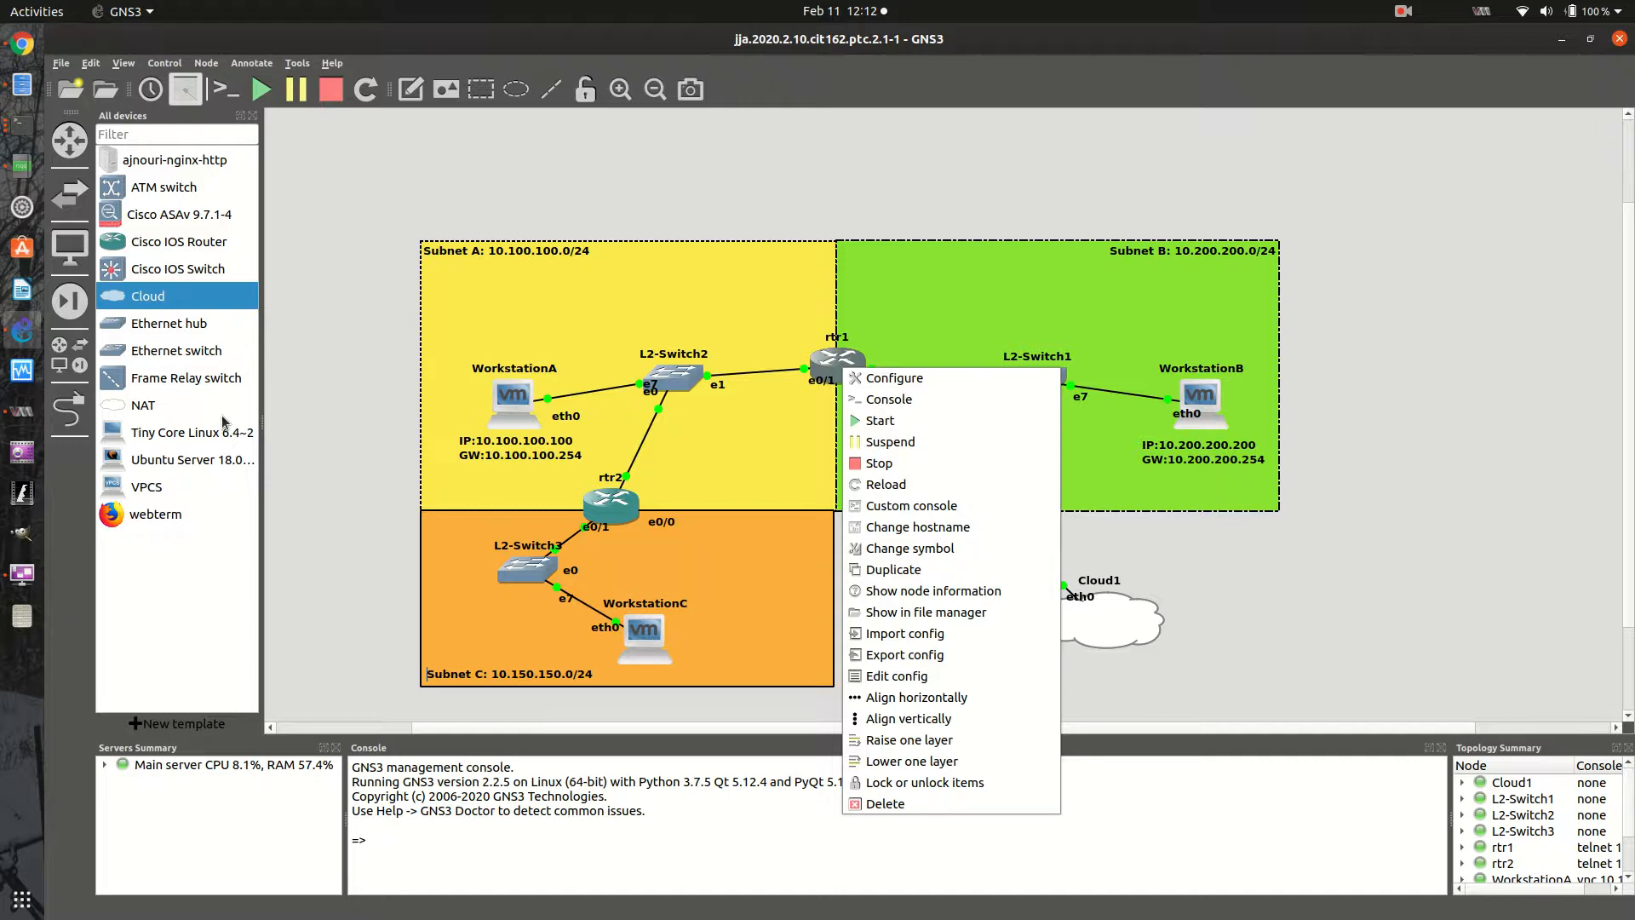
pyautogui.click(1099, 631)
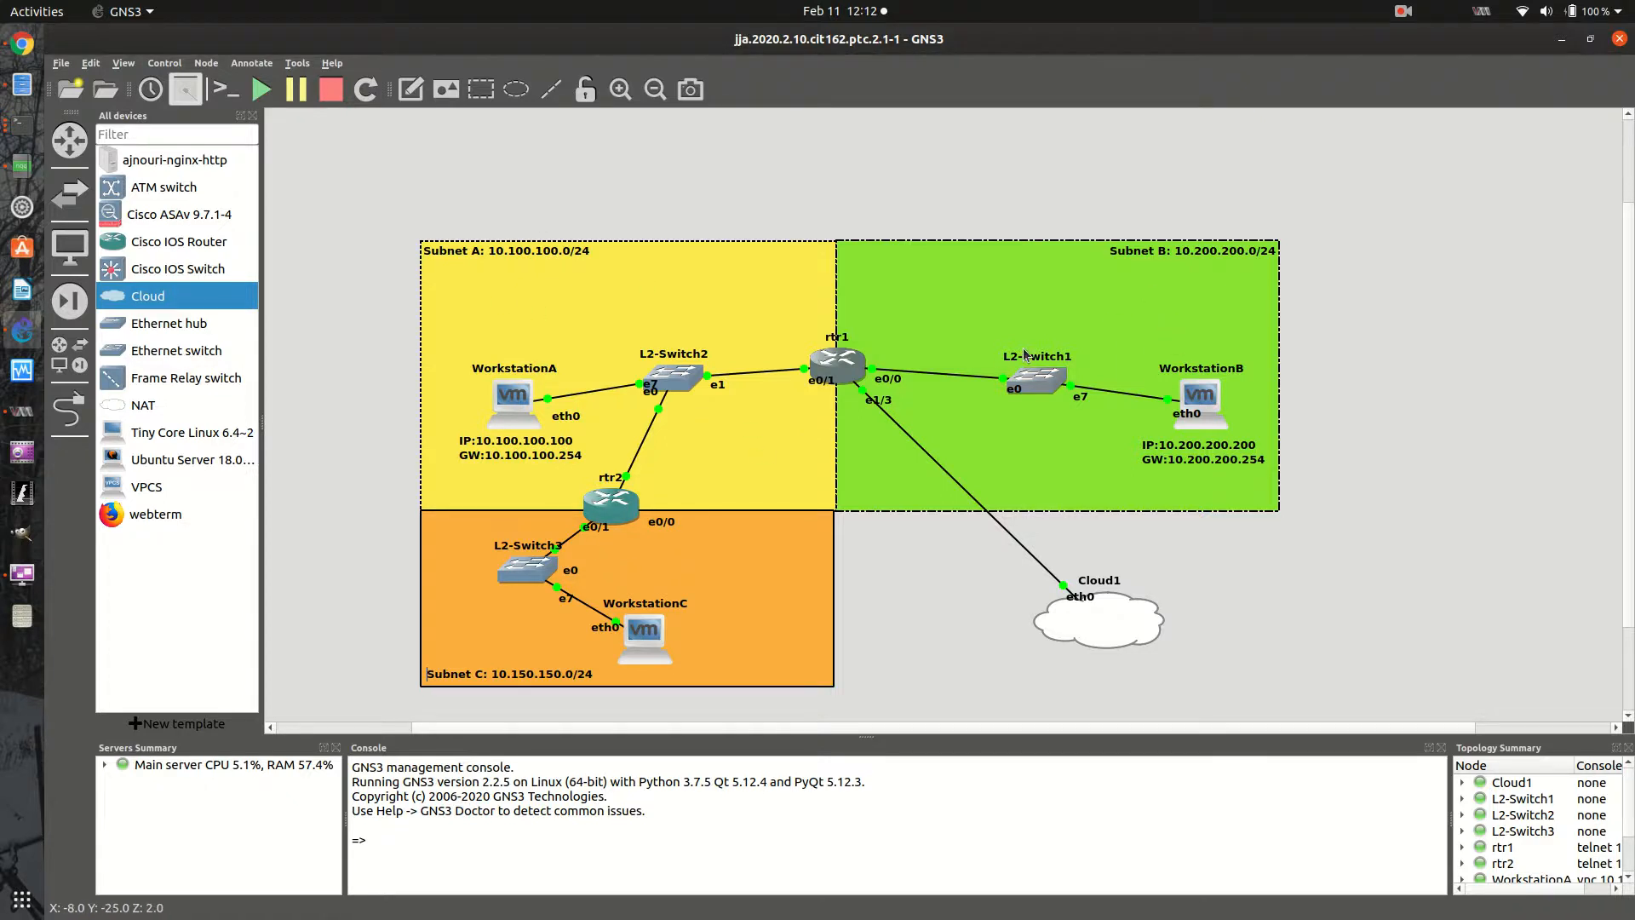
pyautogui.moveTo(1126, 623); pyautogui.dragTo(1152, 647)
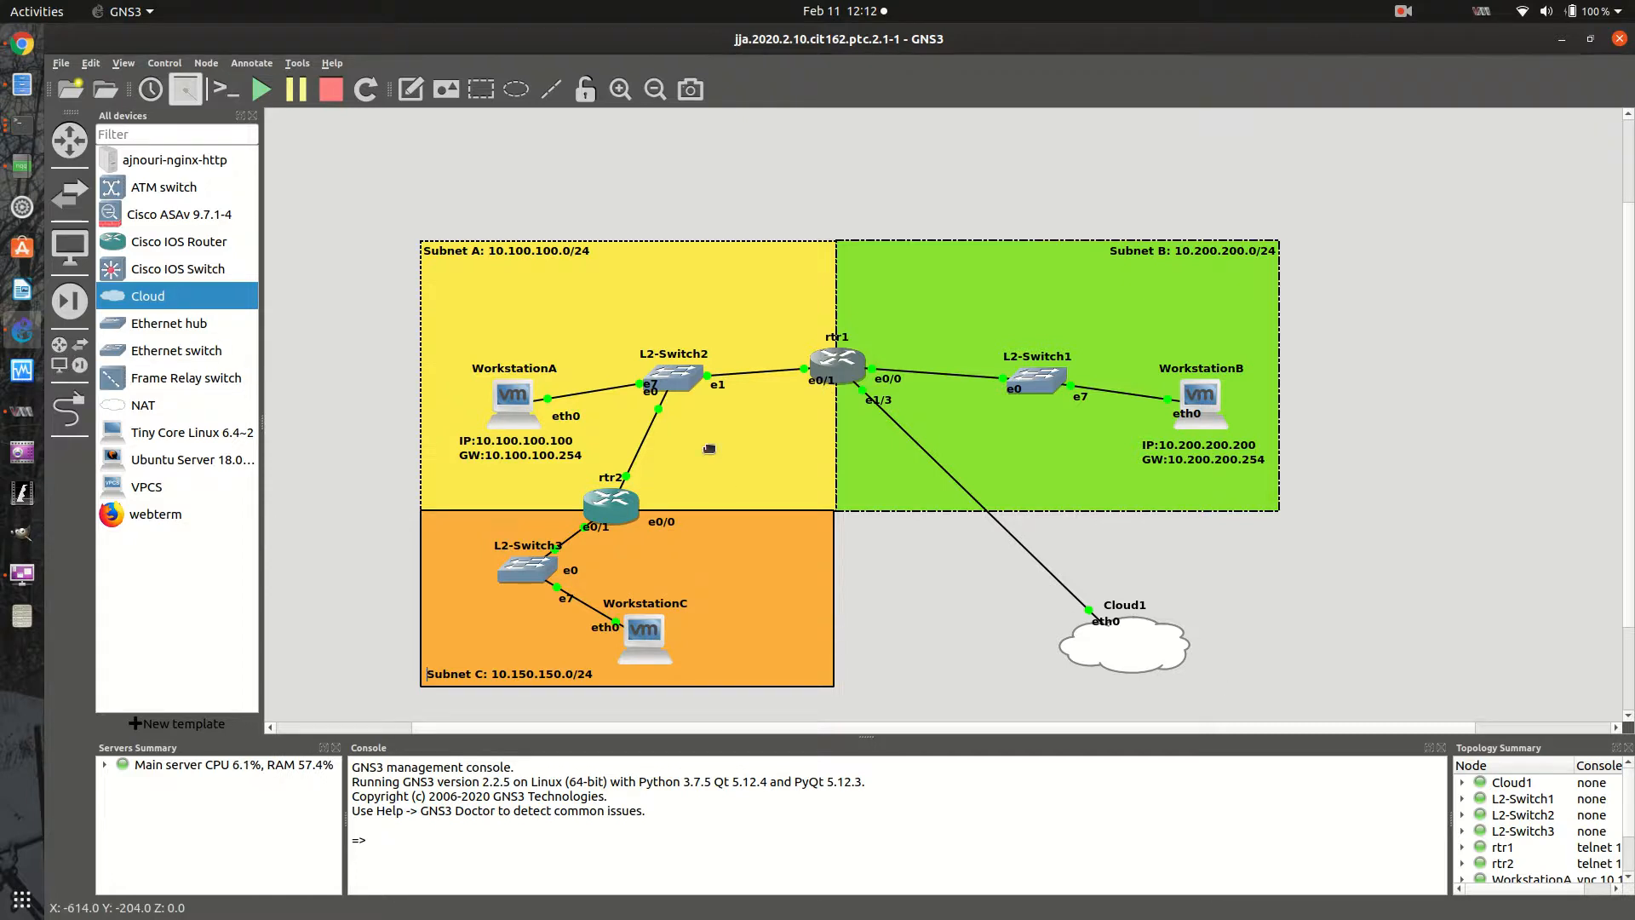
# - Bring up the rtr1 terminal and enter global configuration mode with config t
pyautogui.click(21, 126)
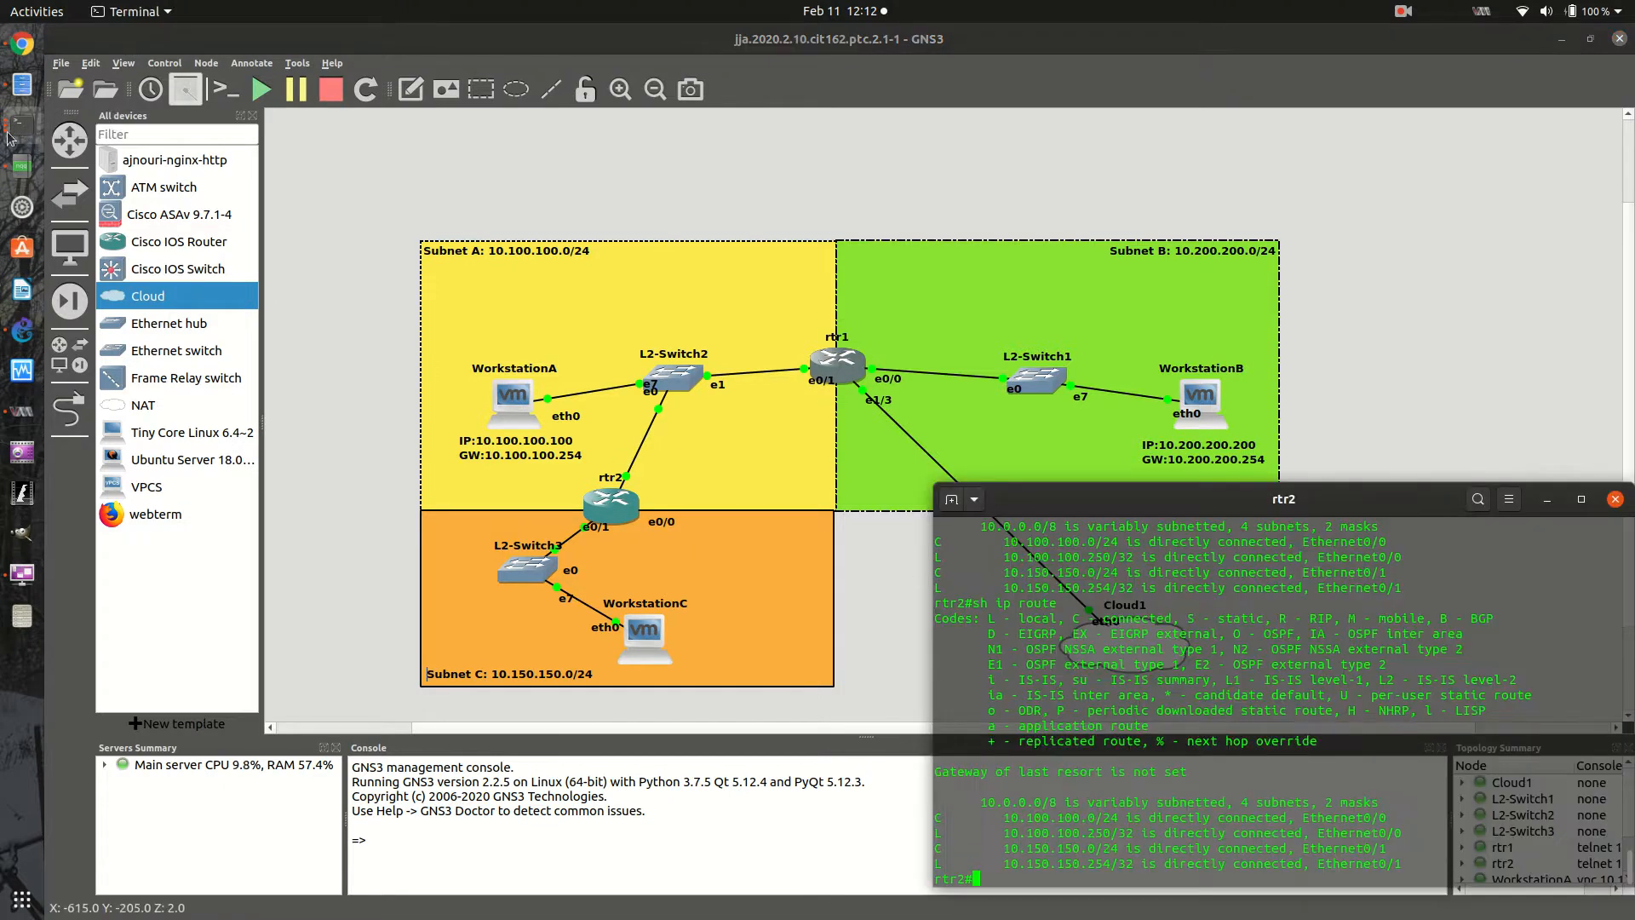
pyautogui.click(21, 127)
pyautogui.click(165, 260)
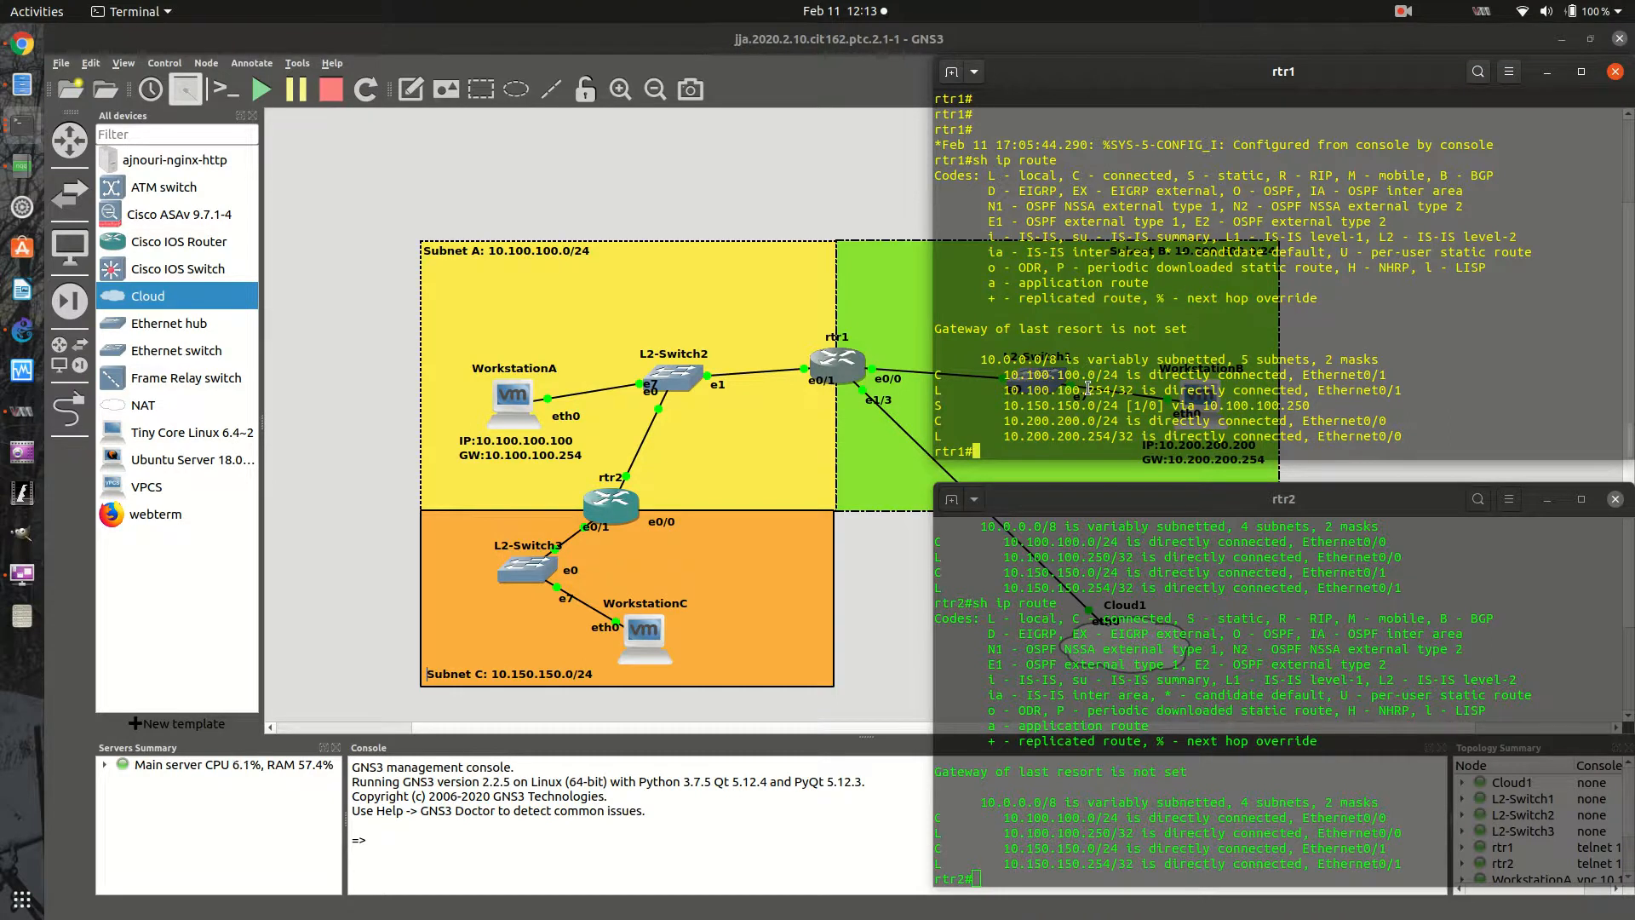
pyautogui.press('Return')
pyautogui.press('Return')
pyautogui.press('Return')
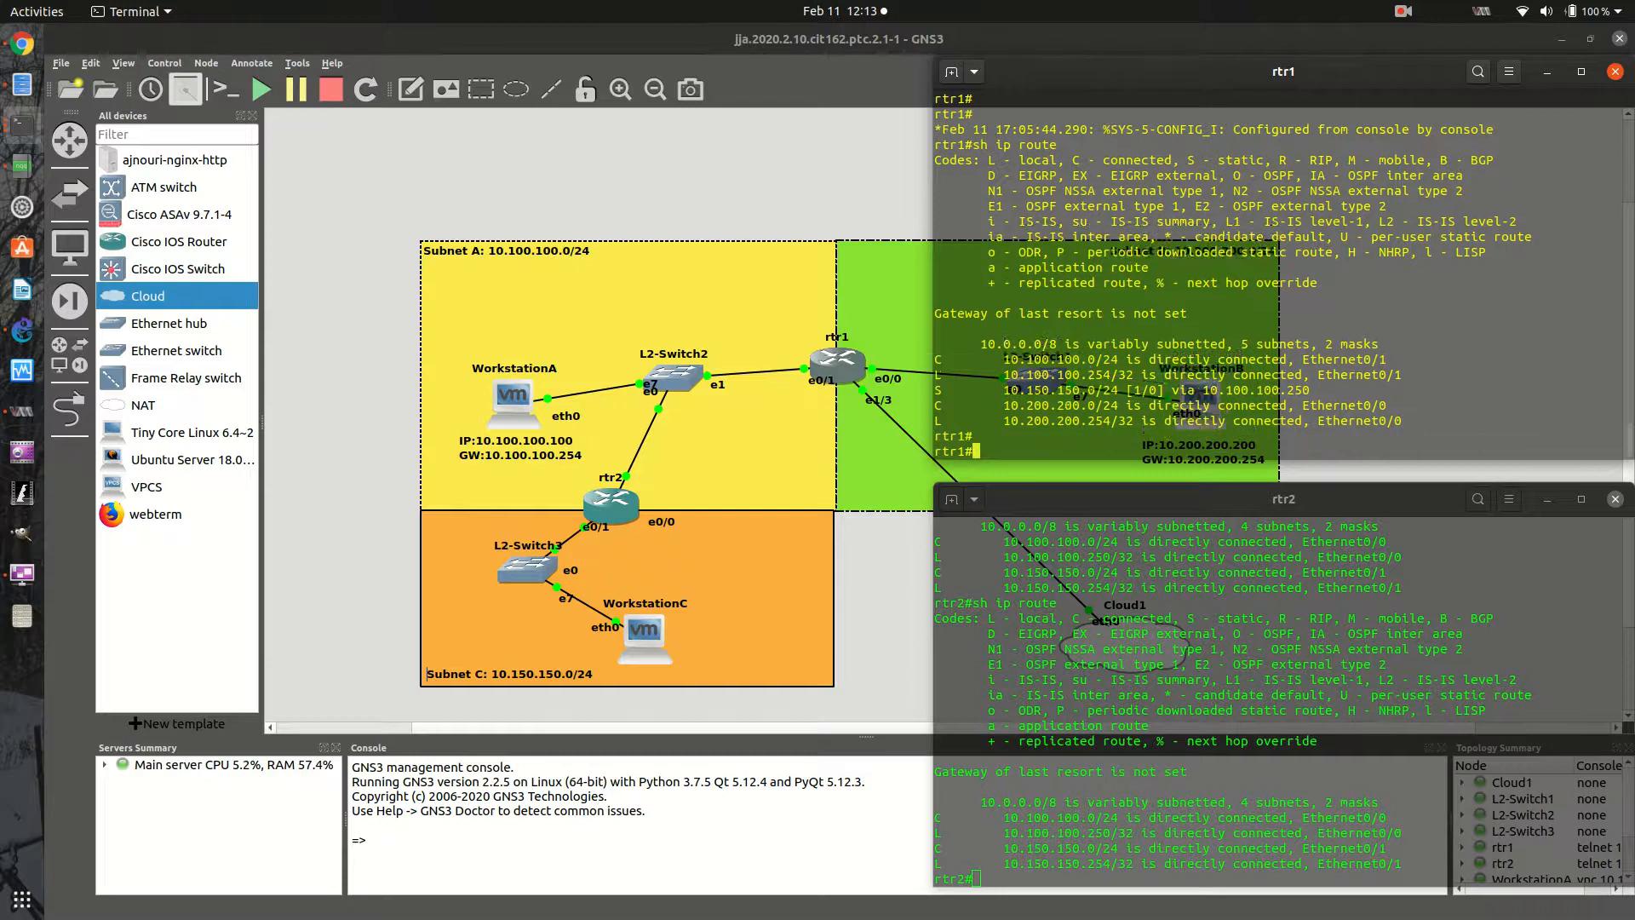
pyautogui.write('config t')
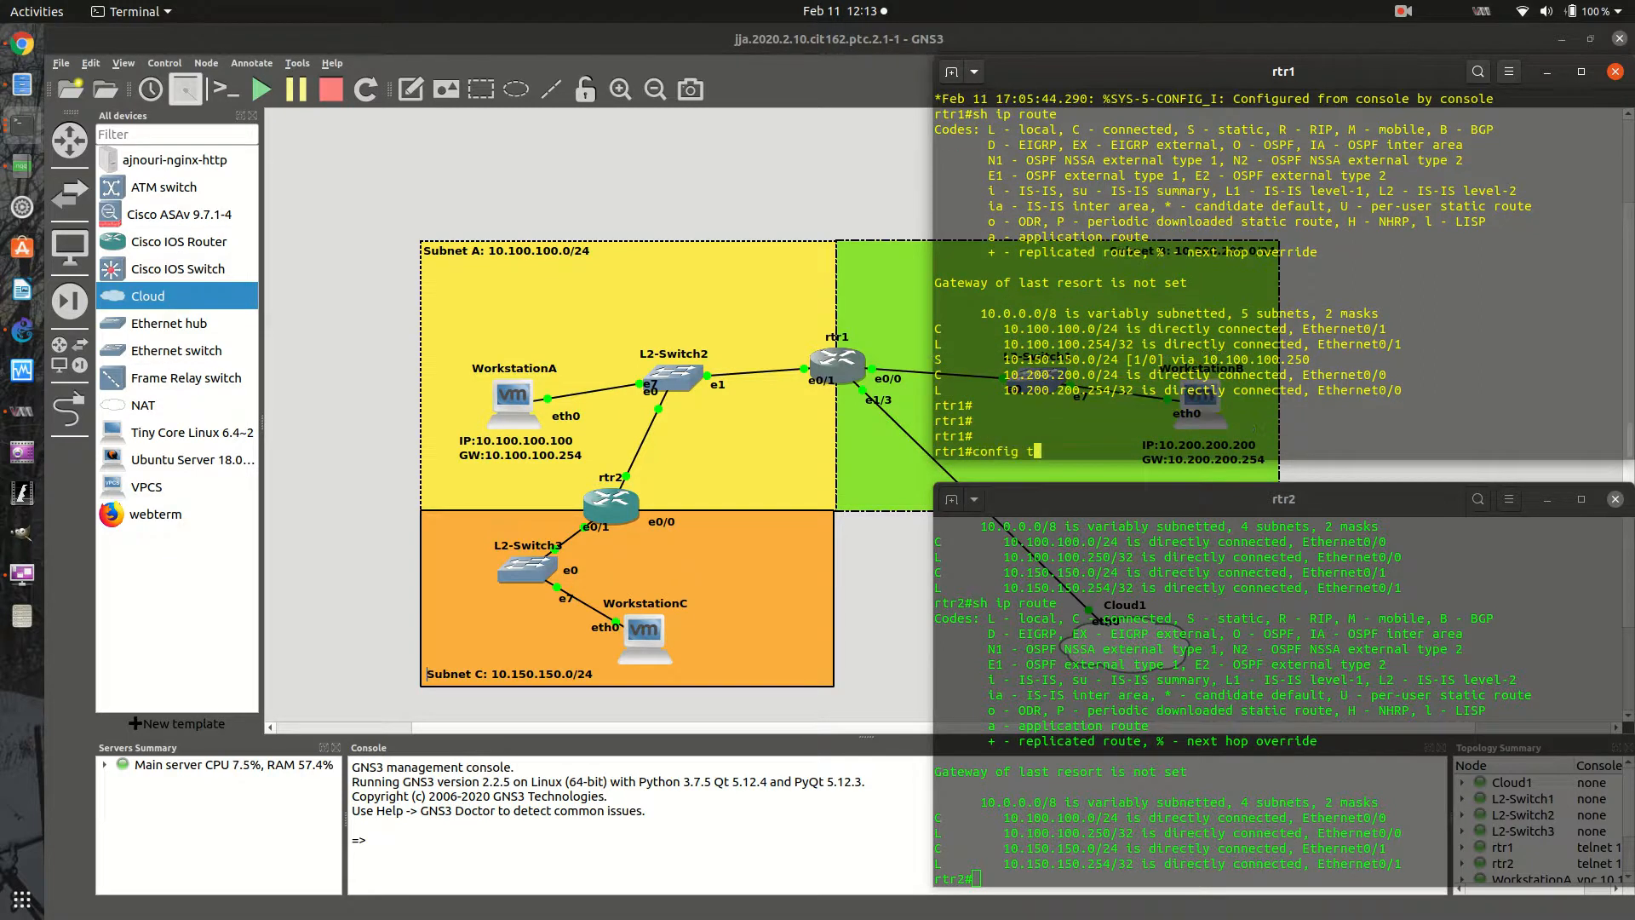
pyautogui.press('Return')
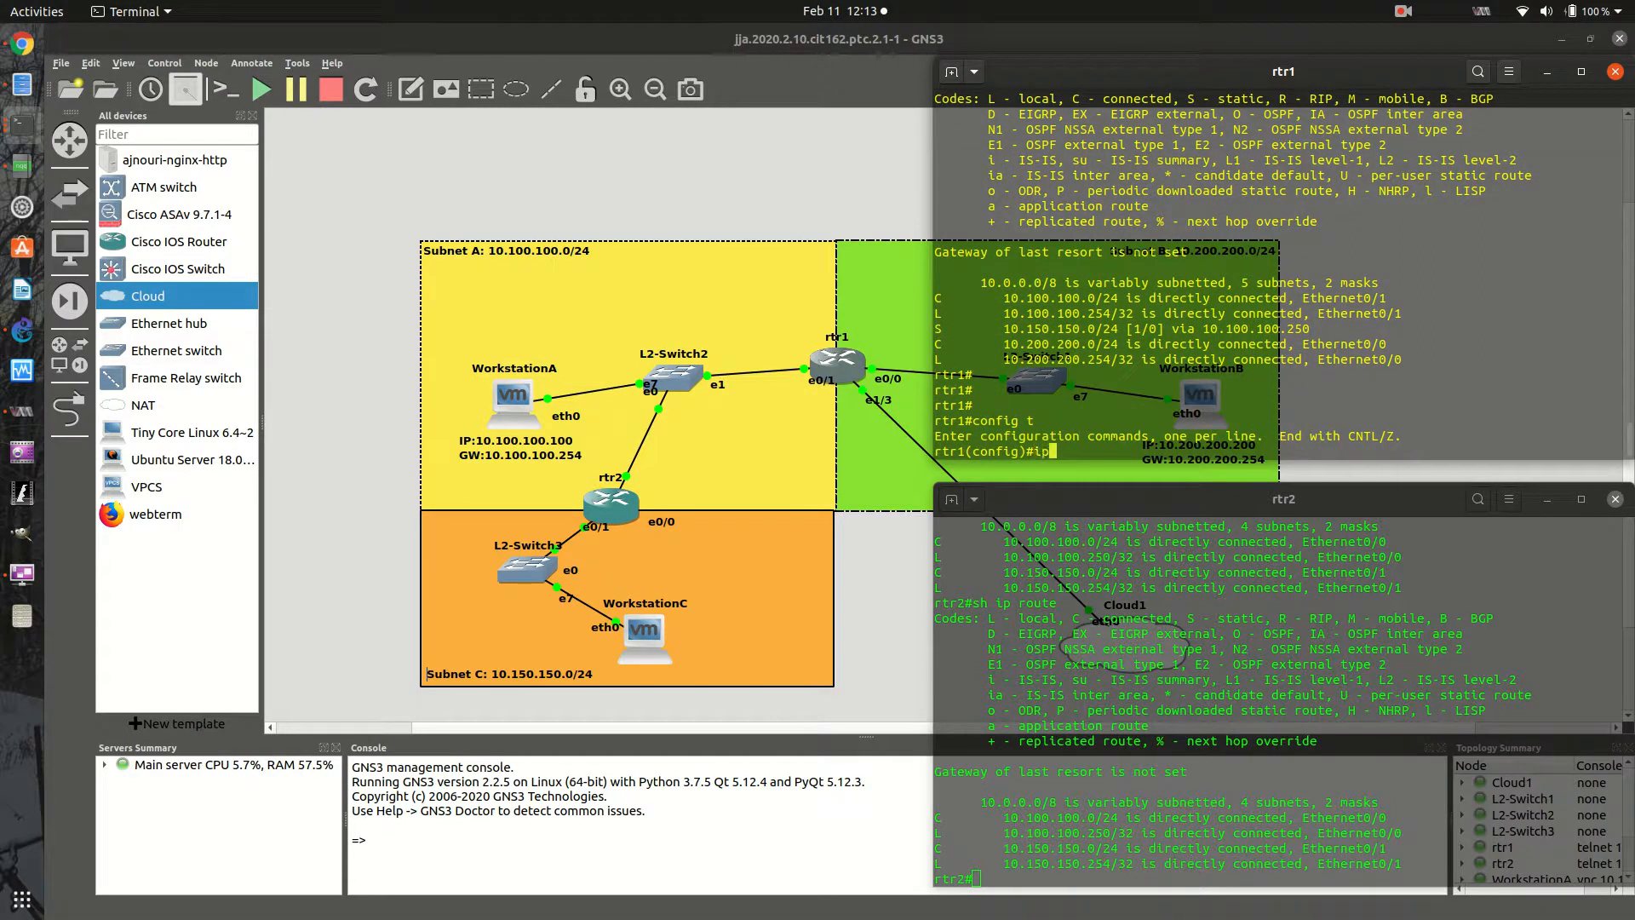
# - Add a default route on rtr1 with ip route 0.0.0.0 0.0.0.0 192.168.122.2, consulting the command help for its arguments
pyautogui.write('ip route 0.0.0.0')
pyautogui.write('0.0.0.0')
pyautogui.write('?')
pyautogui.press('space')
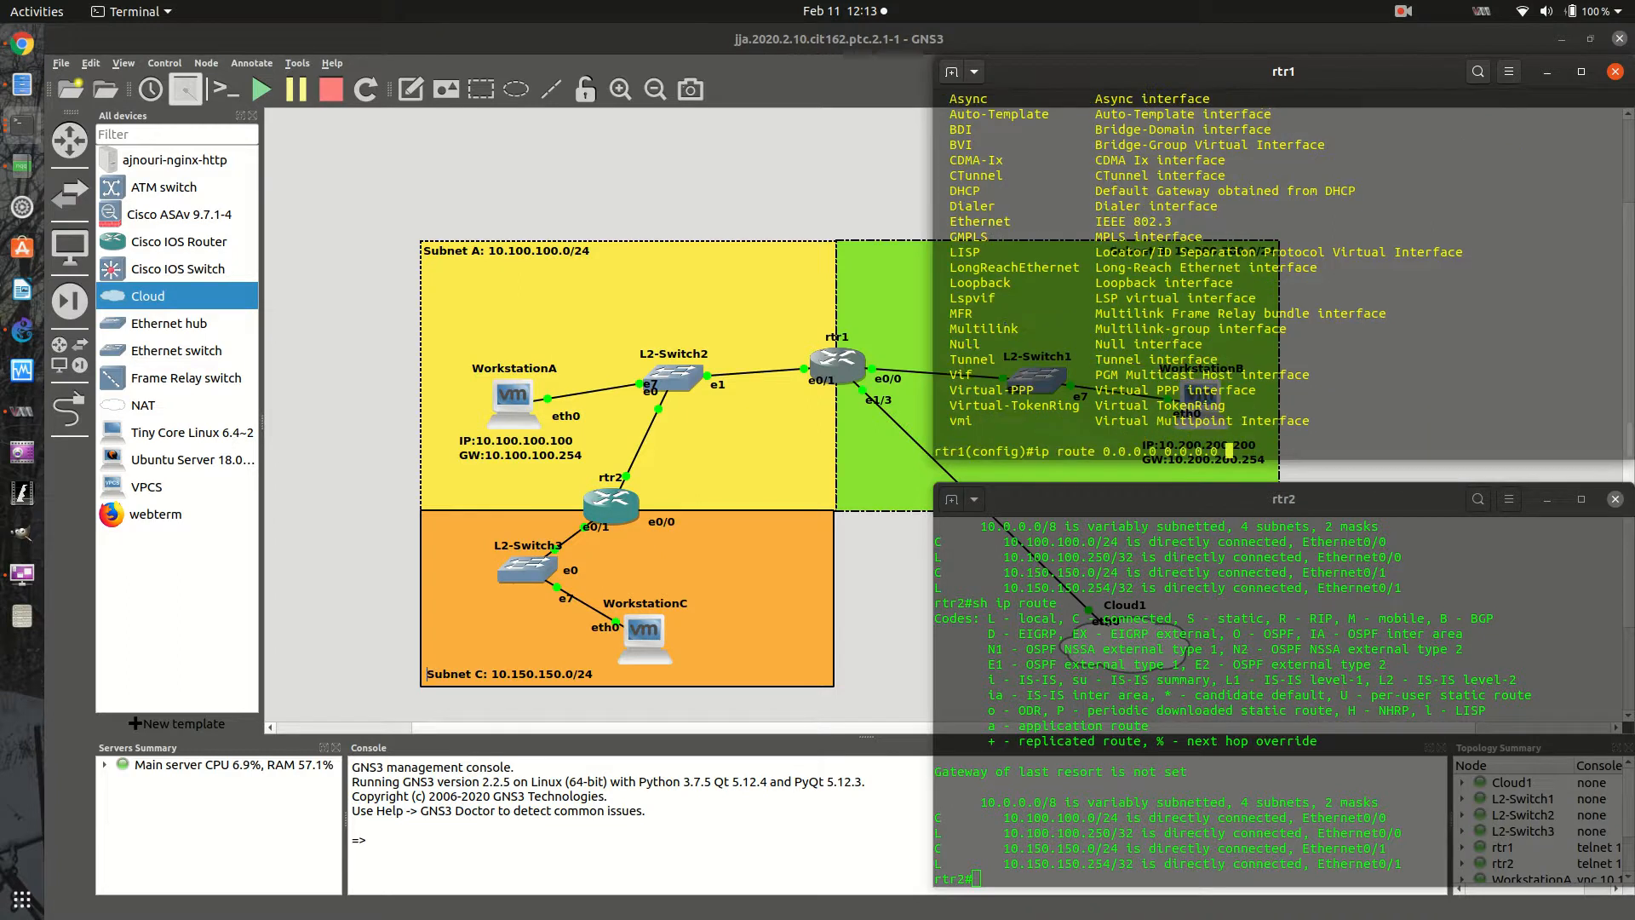
pyautogui.write('int')
pyautogui.press('BackSpace')
pyautogui.press('BackSpace')
pyautogui.press('BackSpace')
pyautogui.press('BackSpace')
pyautogui.write('192.168.122.2 ?')
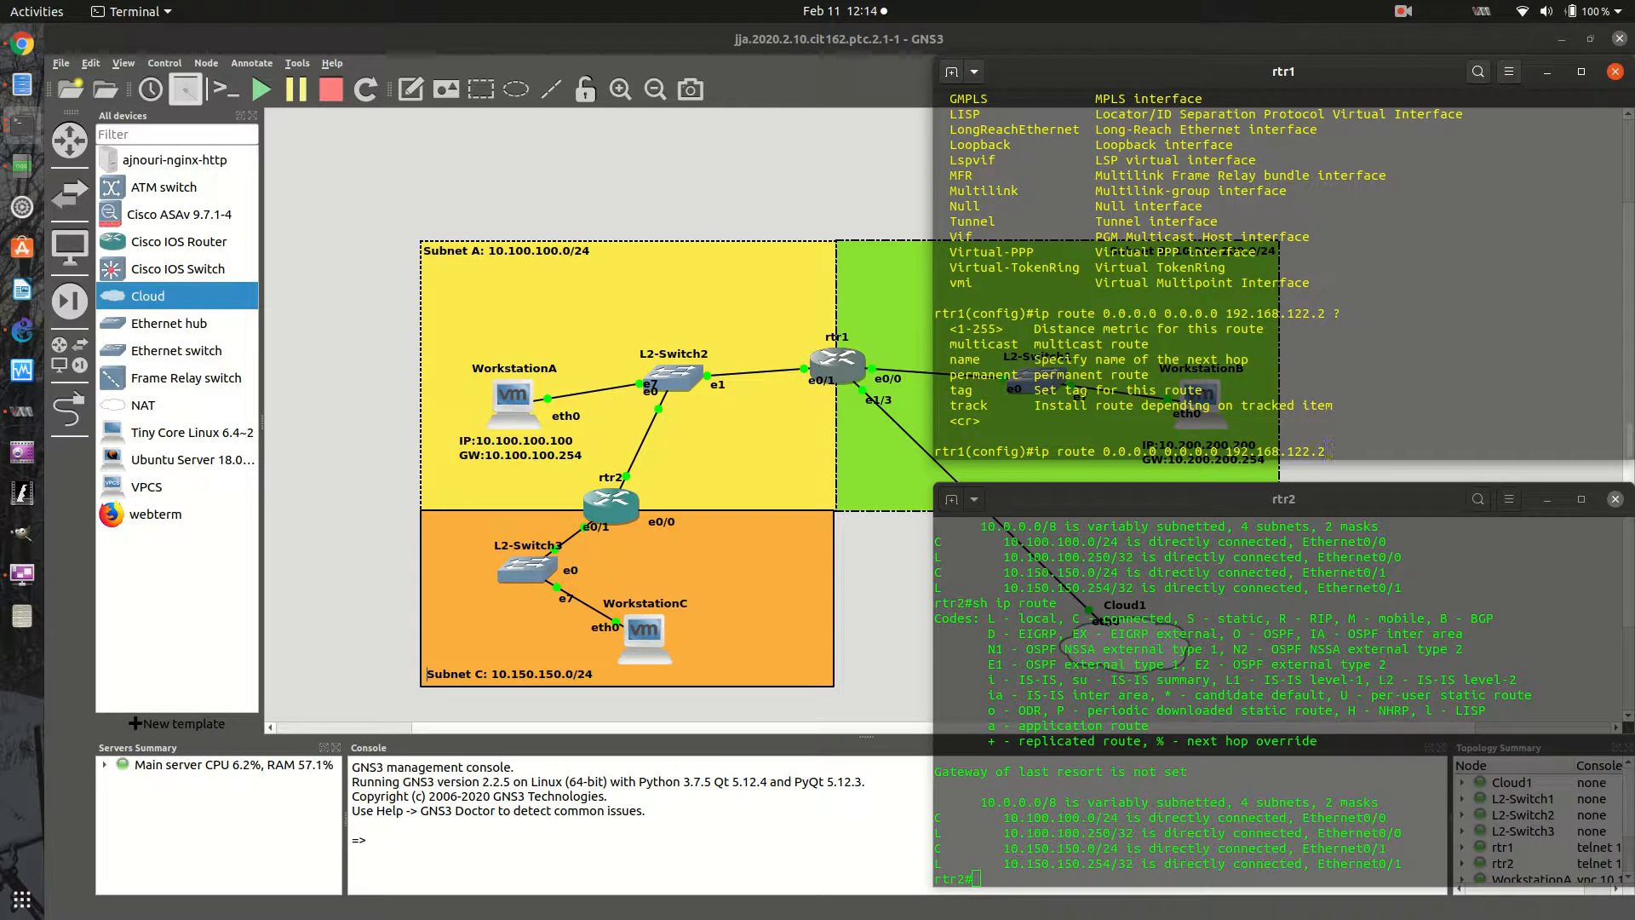
pyautogui.press('Return')
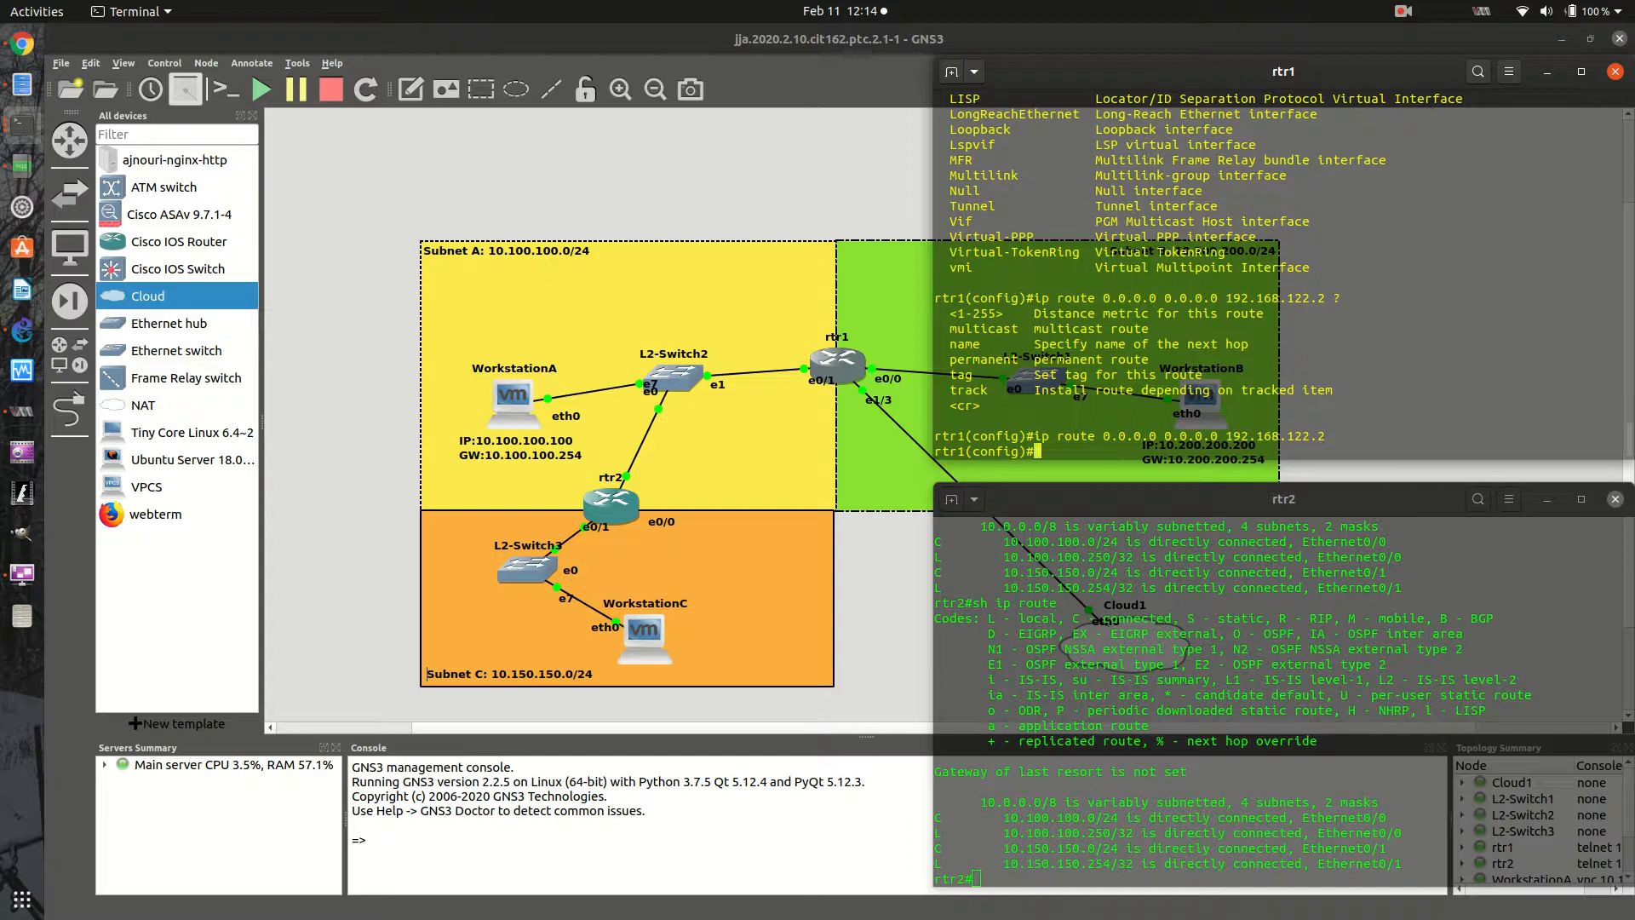
# - Display rtr1's routing table from configuration mode with do sh ip route
pyautogui.write('onfig)#do sh ip route')
pyautogui.press('Return')
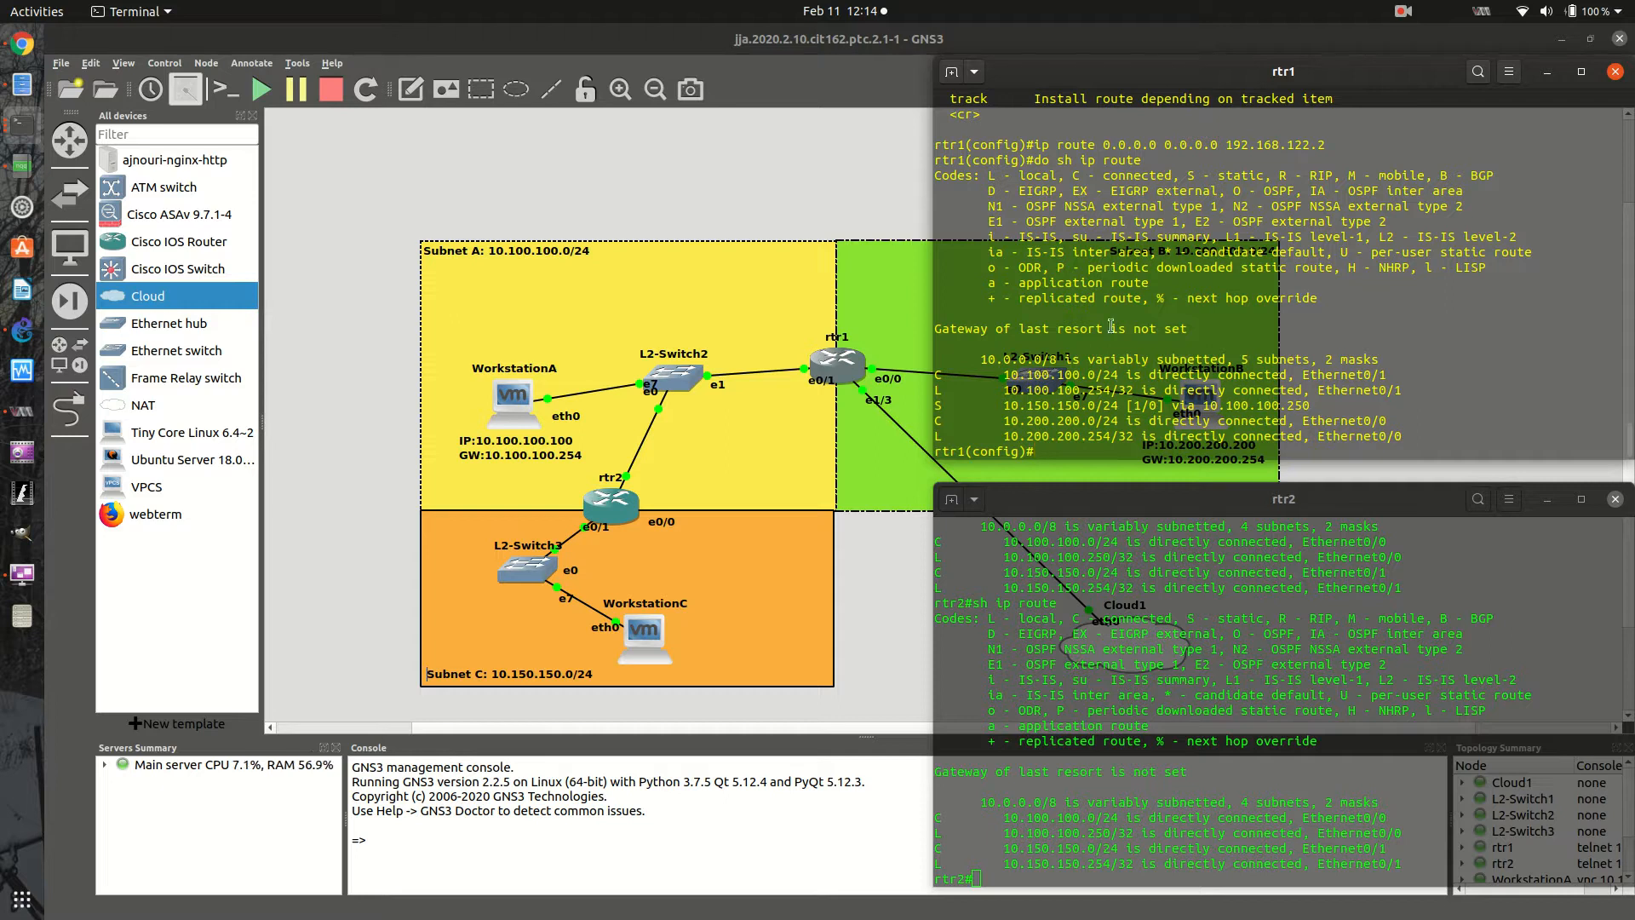
# - Exit rtr1's configuration mode and display the routing table again with sh ip route
pyautogui.write('exit')
pyautogui.press('Return')
pyautogui.press('Return')
pyautogui.press('Return')
pyautogui.write('sh ip route')
pyautogui.press('Up')
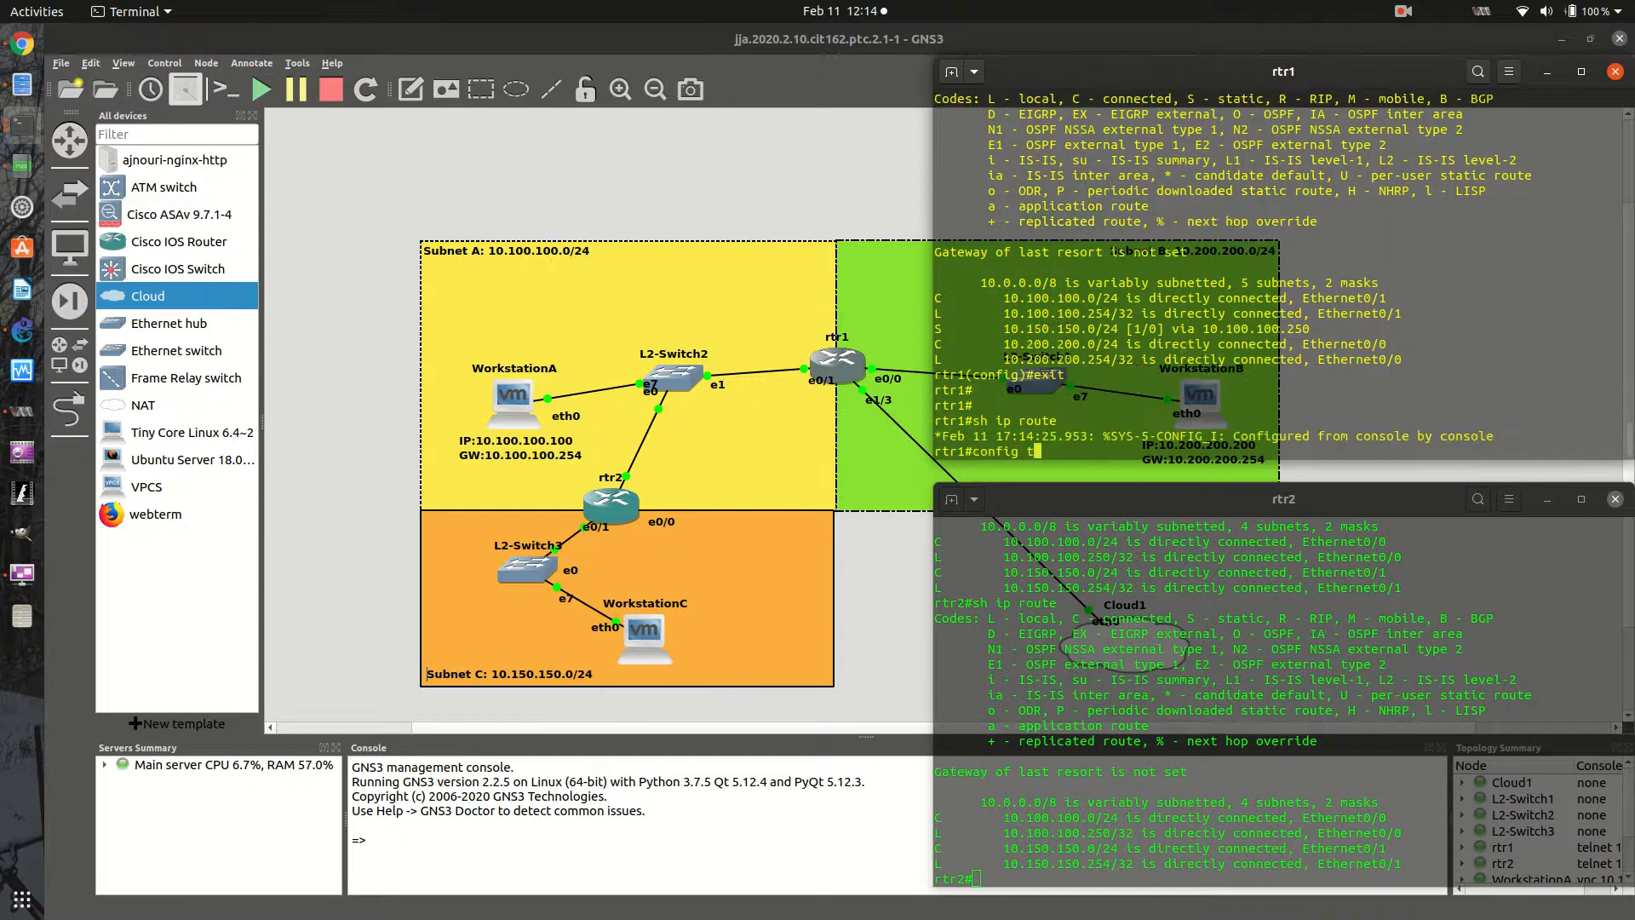
pyautogui.press('Down')
pyautogui.press('Return')
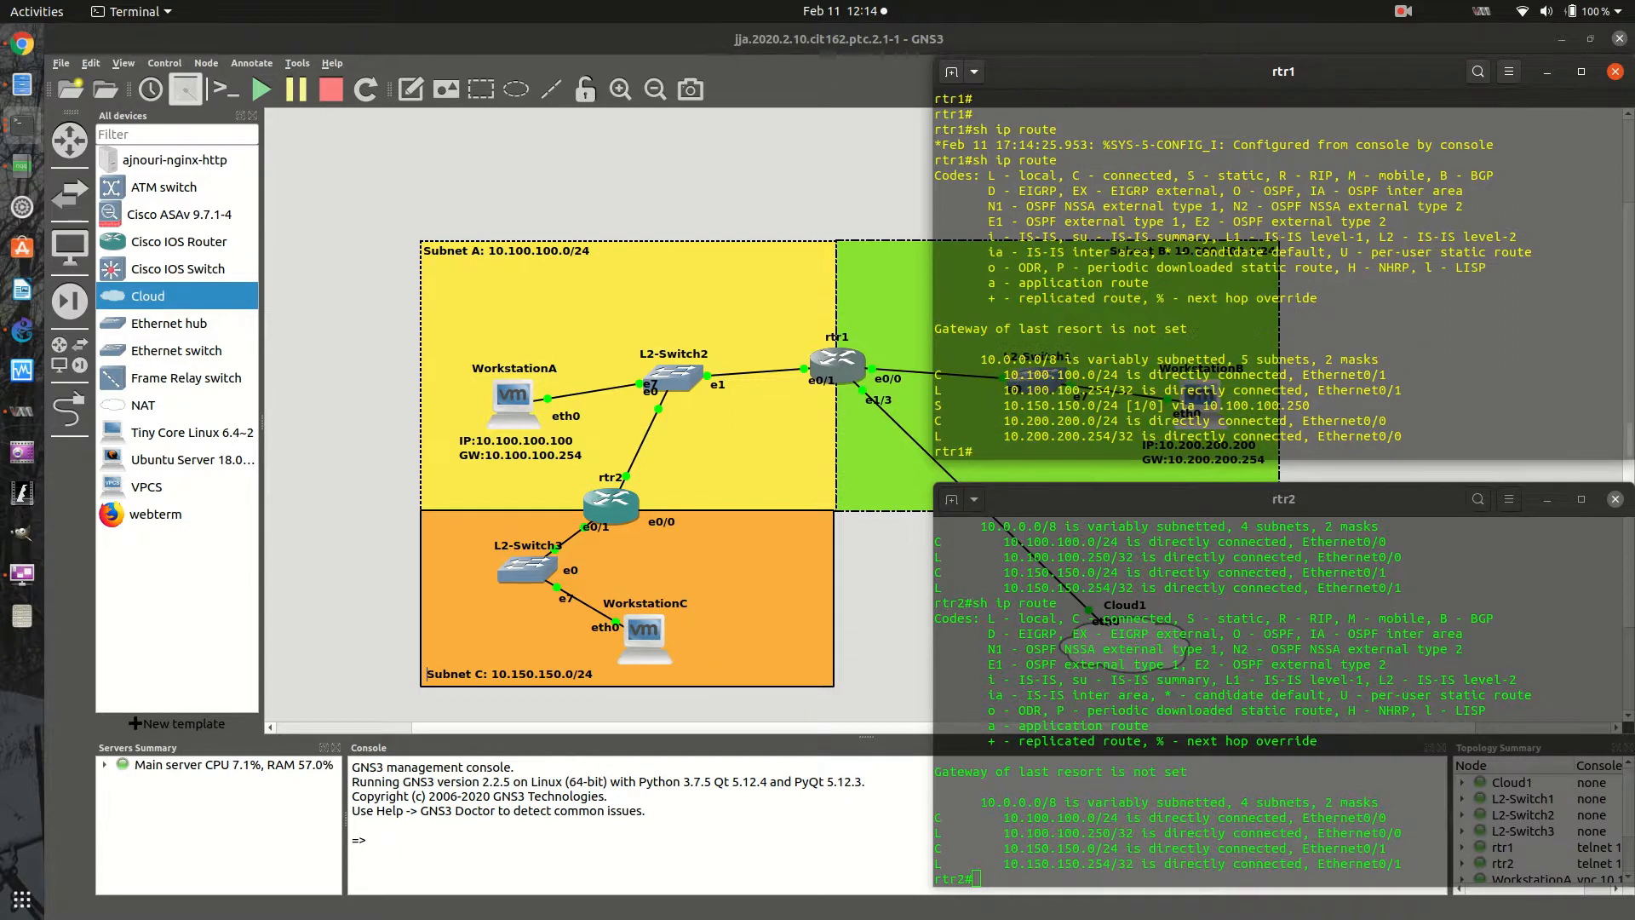
# - List the available options of sh ip route on rtr1 and clear the command line
pyautogui.press('Up')
pyautogui.write('?')
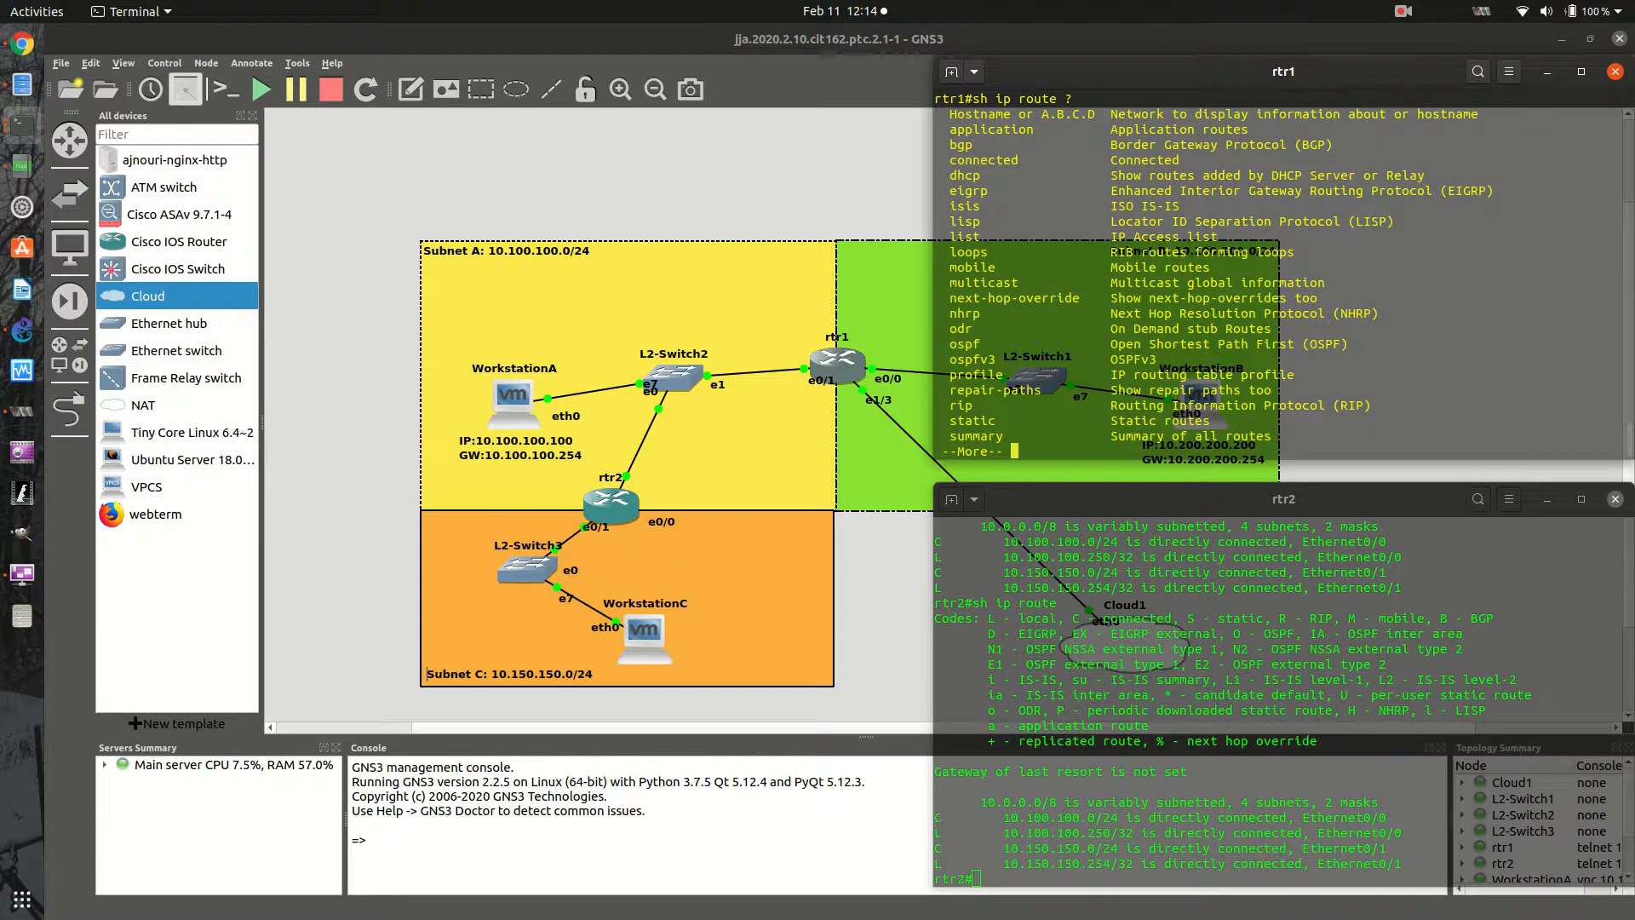
pyautogui.press('space')
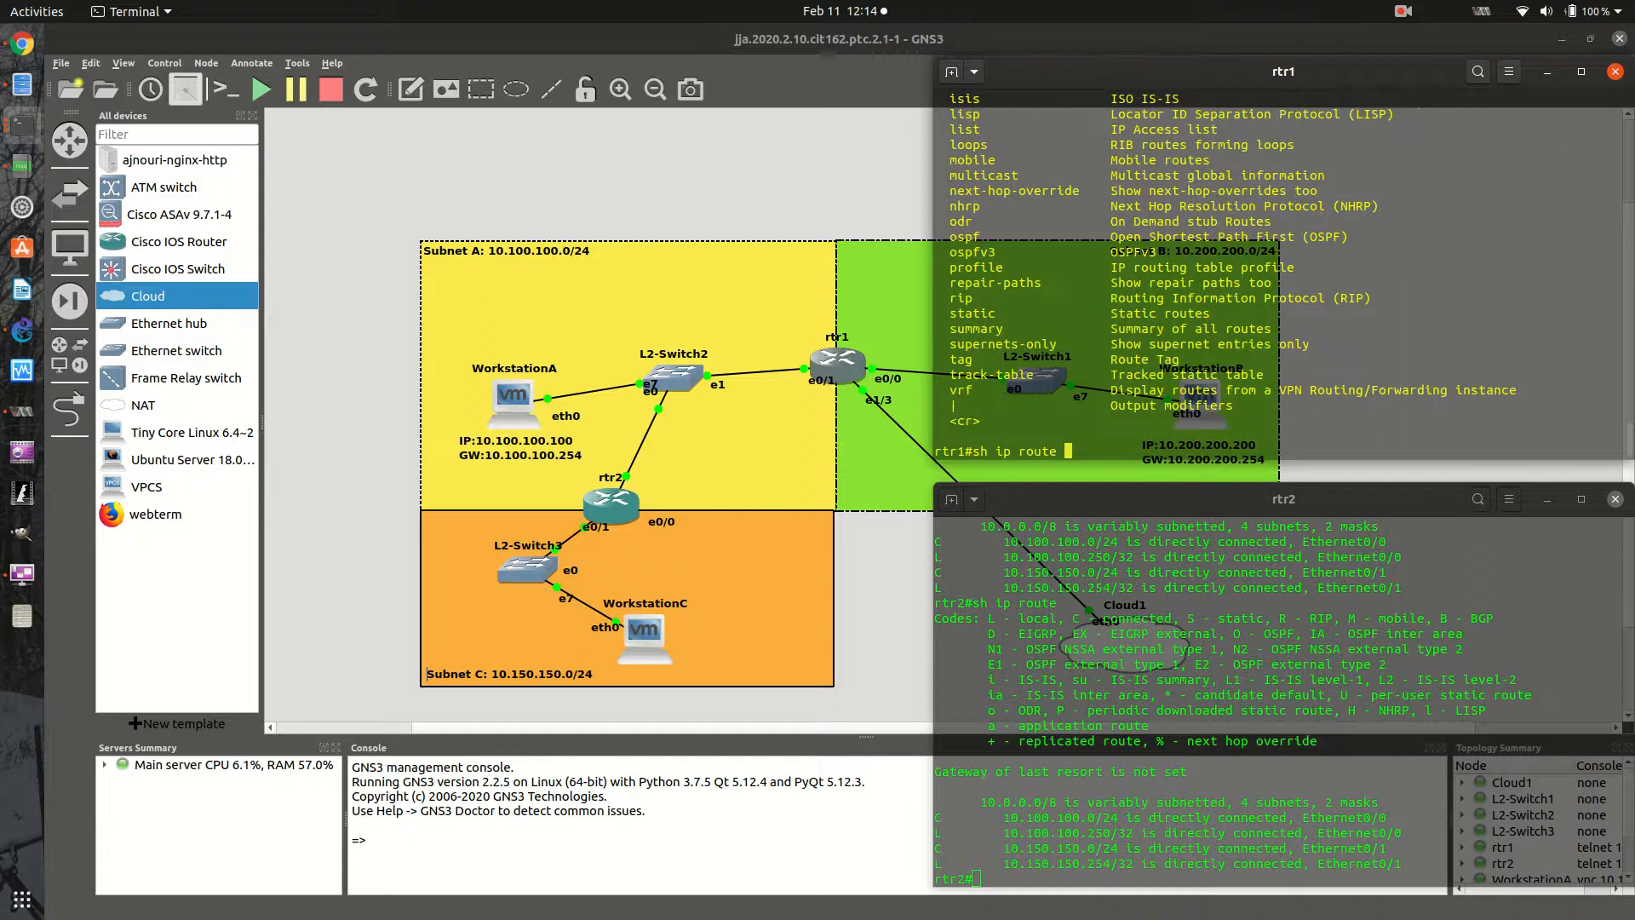
pyautogui.press('BackSpace')
pyautogui.press('BackSpace')
pyautogui.press('BackSpace')
pyautogui.press('BackSpace')
pyautogui.press('BackSpace')
pyautogui.press('BackSpace')
pyautogui.press('BackSpace')
pyautogui.press('BackSpace')
pyautogui.press('BackSpace')
pyautogui.press('BackSpace')
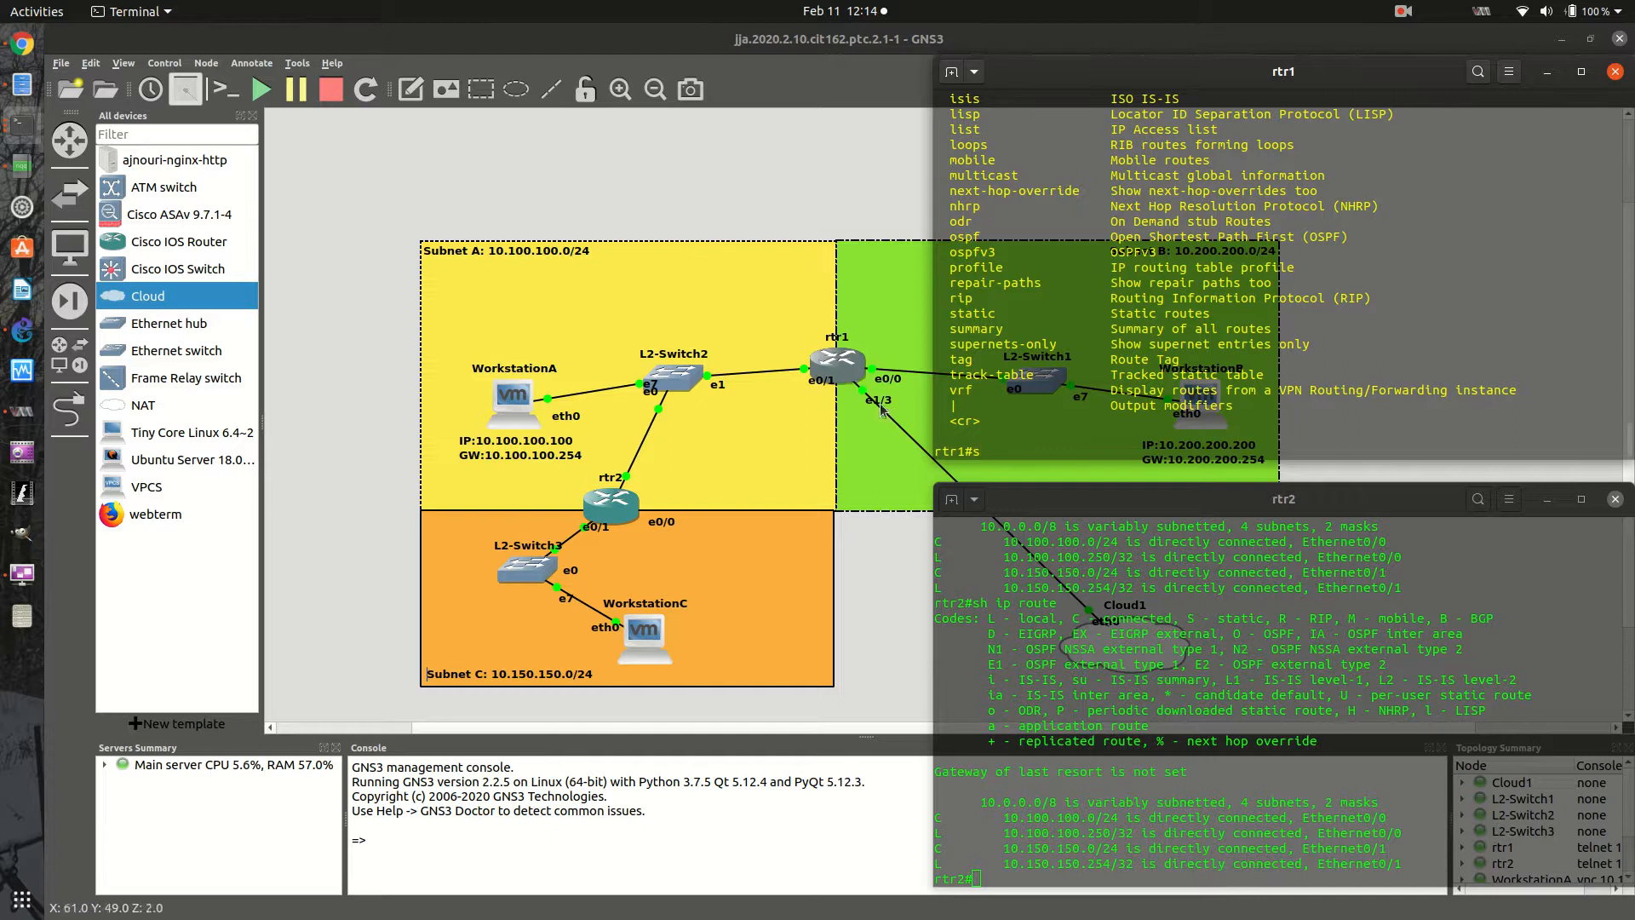
pyautogui.press('BackSpace')
# - Enter configuration for rtr1's interface e1/3 and assign it the address 192.168.122.254 with mask 255.255.255.0
pyautogui.write('config t')
pyautogui.press('Return')
pyautogui.write('int e1/3')
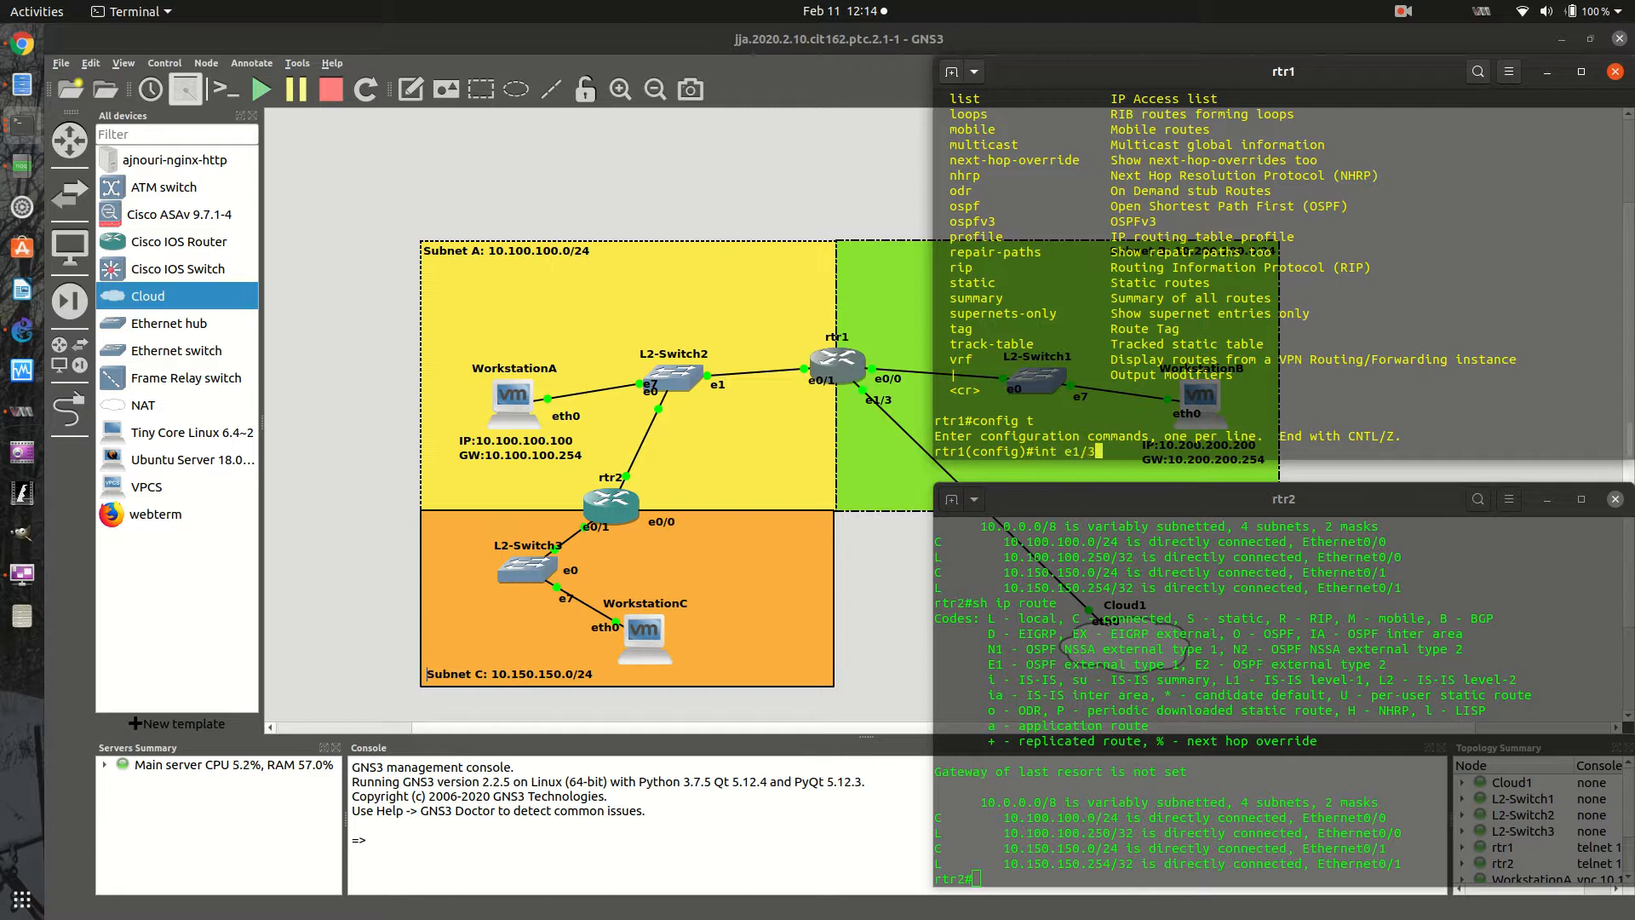
pyautogui.press('Return')
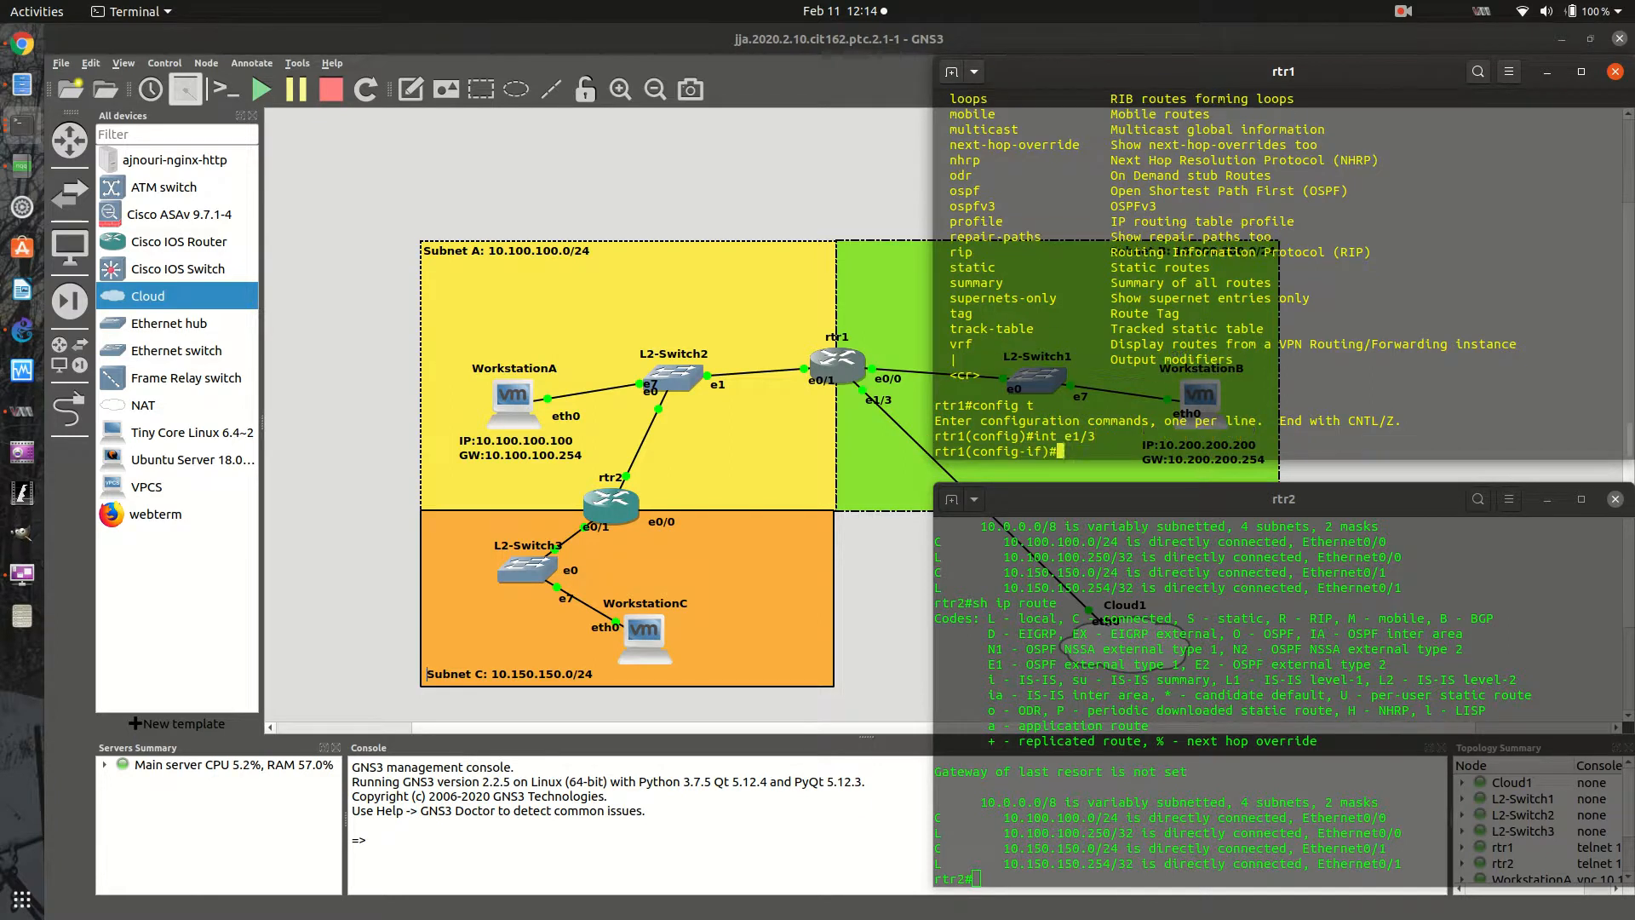
pyautogui.write('ip add 192.')
pyautogui.write('15')
pyautogui.write('68.122.2')
pyautogui.write('54')
pyautogui.write(' 255.255')
pyautogui.write('0.')
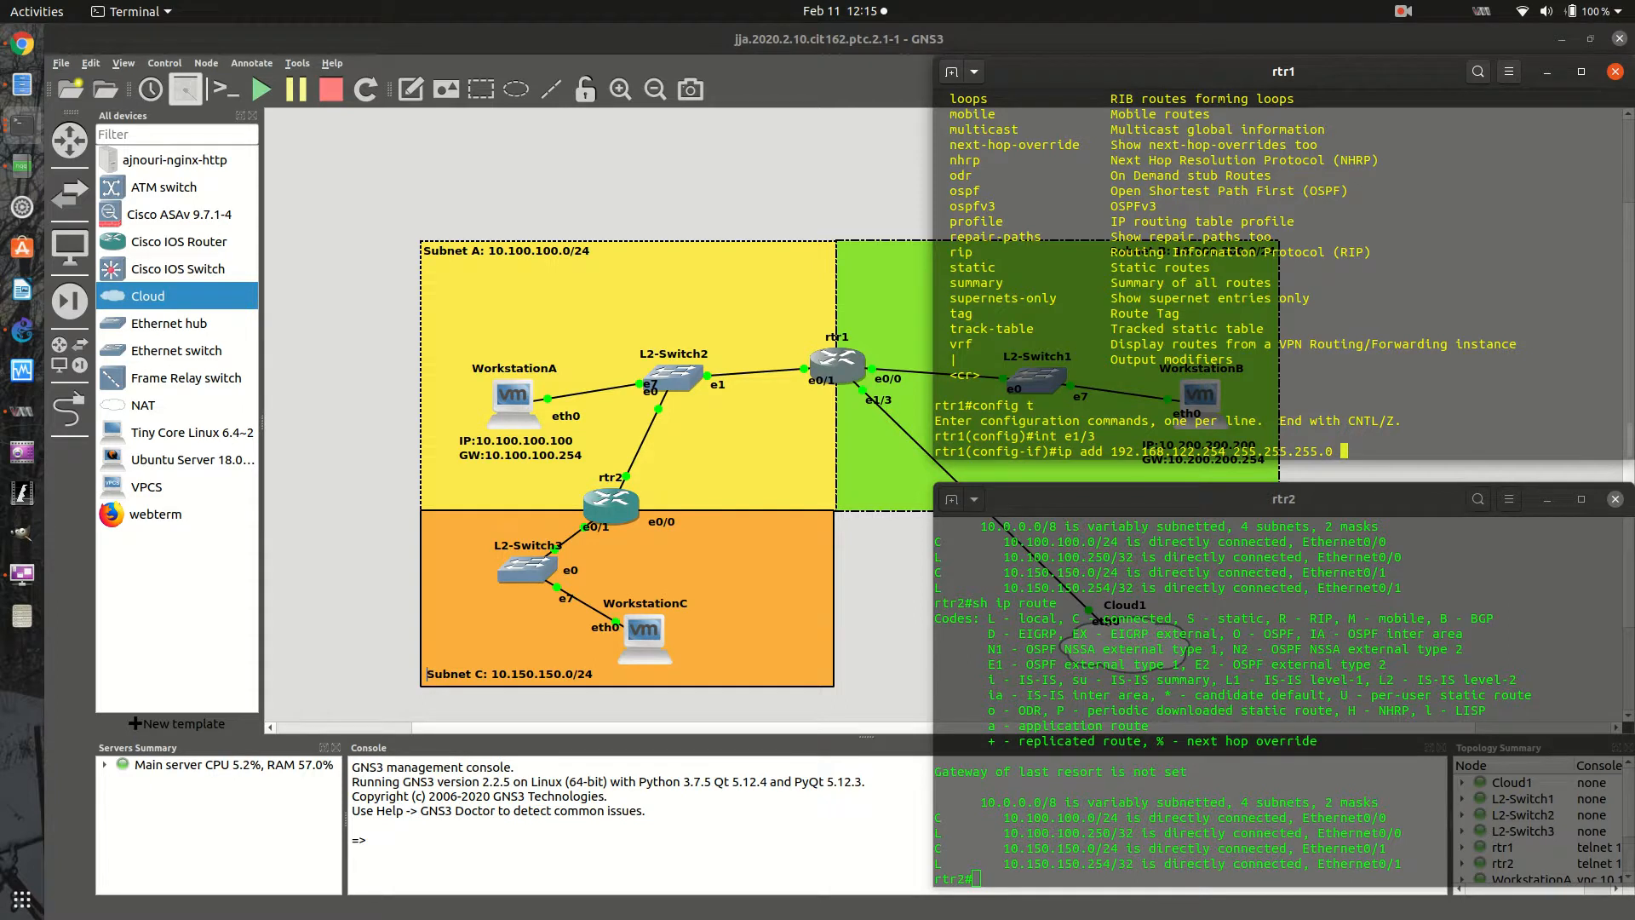
pyautogui.press('Return')
# - Enable interface e1/3 with no shut and exit back to rtr1's privileged prompt
pyautogui.write('no shut')
pyautogui.press('Return')
pyautogui.write('exit')
pyautogui.press('Return')
pyautogui.write('exit')
pyautogui.press('Return')
pyautogui.press('Return')
pyautogui.press('Return')
pyautogui.press('Return')
pyautogui.press('Return')
pyautogui.press('Return')
pyautogui.write('\\')
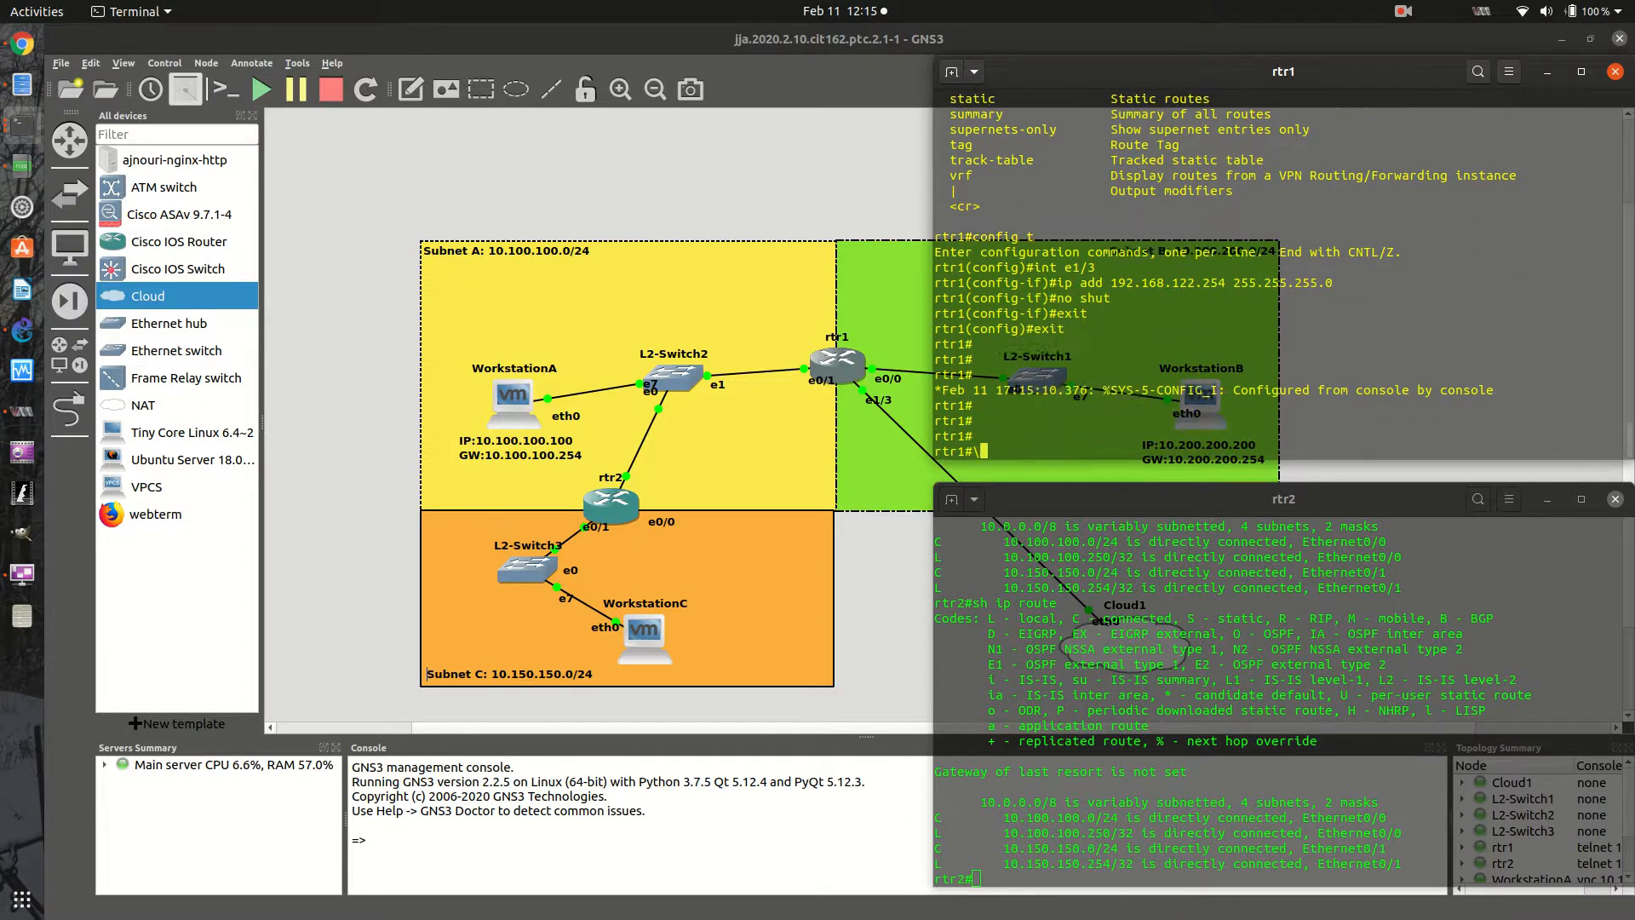
pyautogui.press('Return')
pyautogui.press('Return')
# - Display rtr1's routing table with sh ip route to check the default route and the e1/3 network
pyautogui.write('config t')
pyautogui.press('BackSpace')
pyautogui.press('BackSpace')
pyautogui.press('BackSpace')
pyautogui.press('BackSpace')
pyautogui.press('BackSpace')
pyautogui.press('BackSpace')
pyautogui.press('BackSpace')
pyautogui.press('BackSpace')
pyautogui.write('sh ip route')
pyautogui.press('Return')
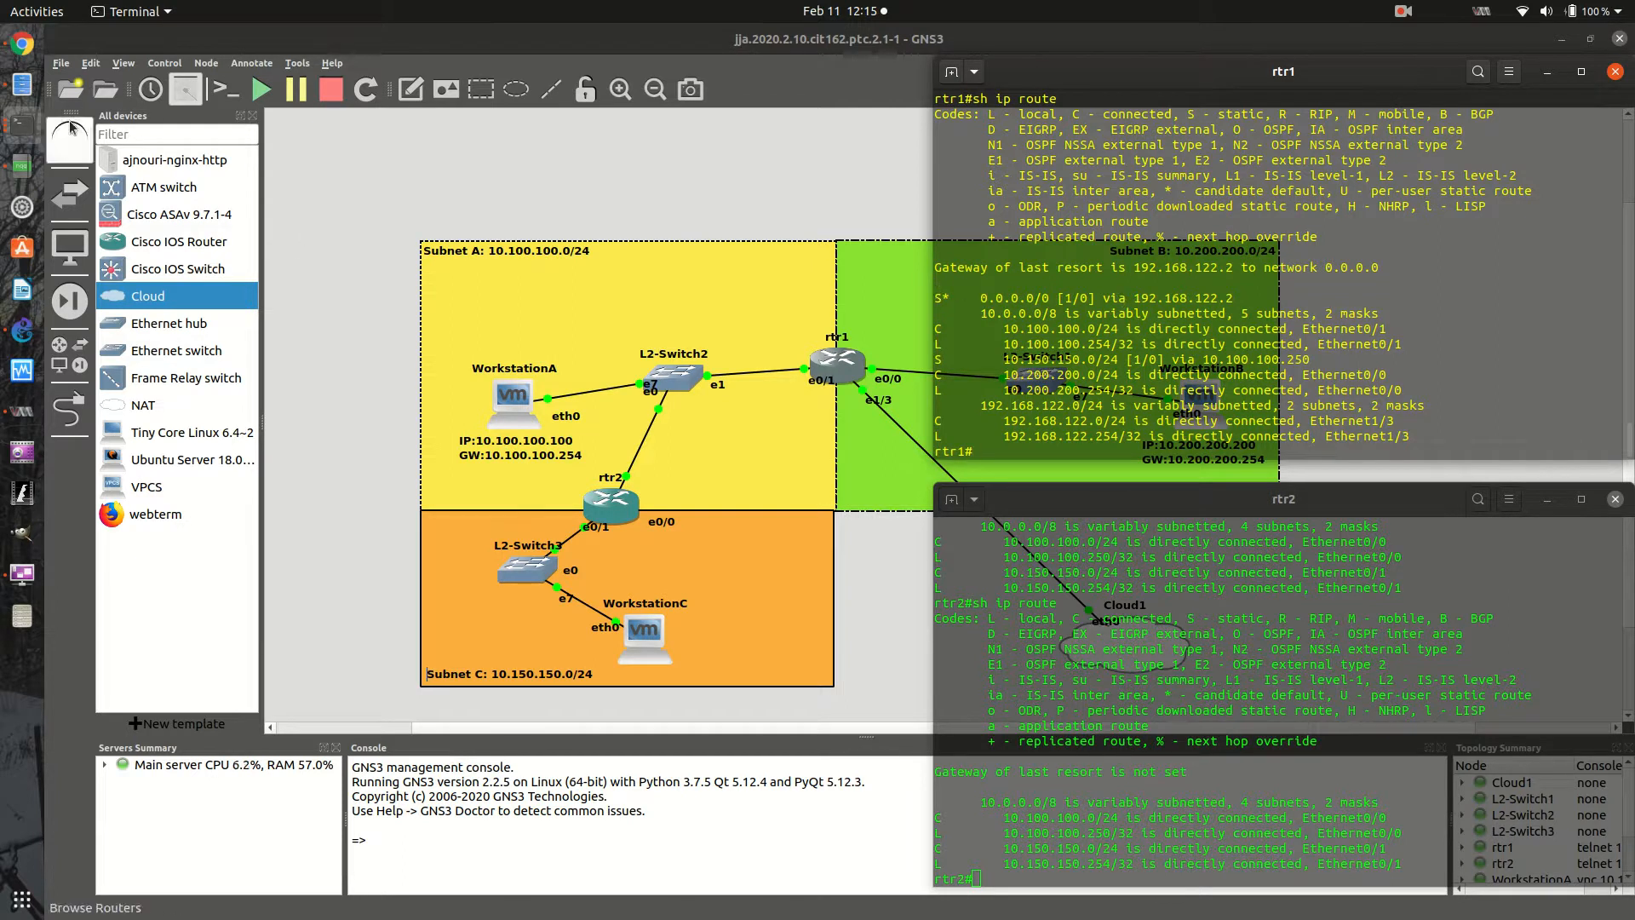
# - Review the Default Route slide in Google Chrome, check rtr1 and Cloud1 in the GNS3 topology, and return to the slide
pyautogui.click(22, 43)
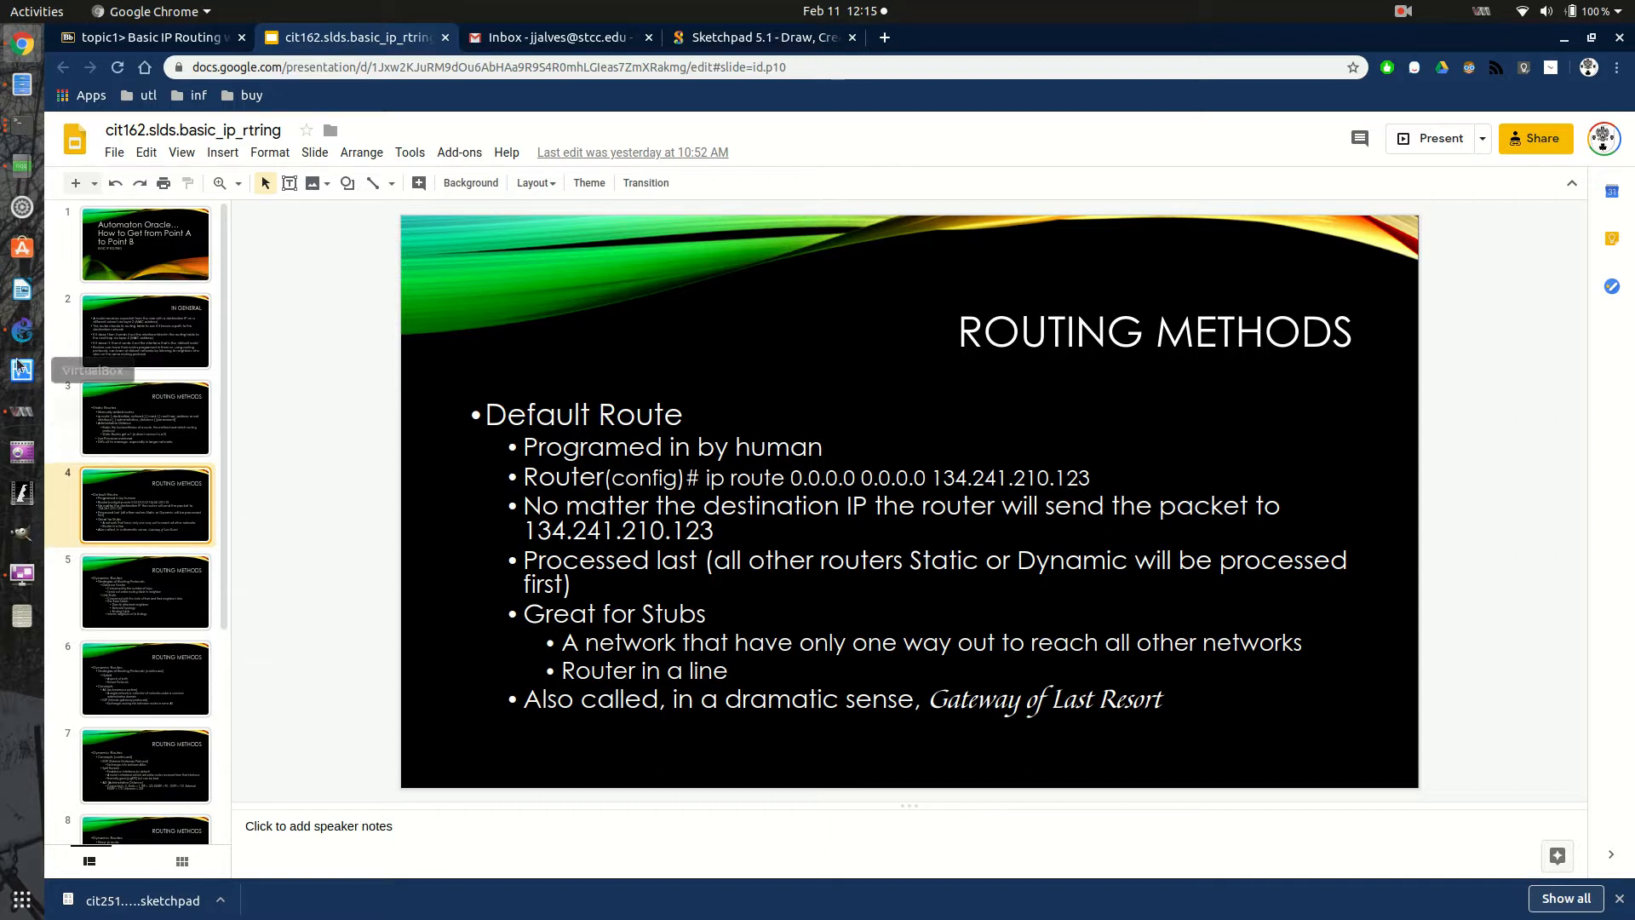
pyautogui.click(22, 330)
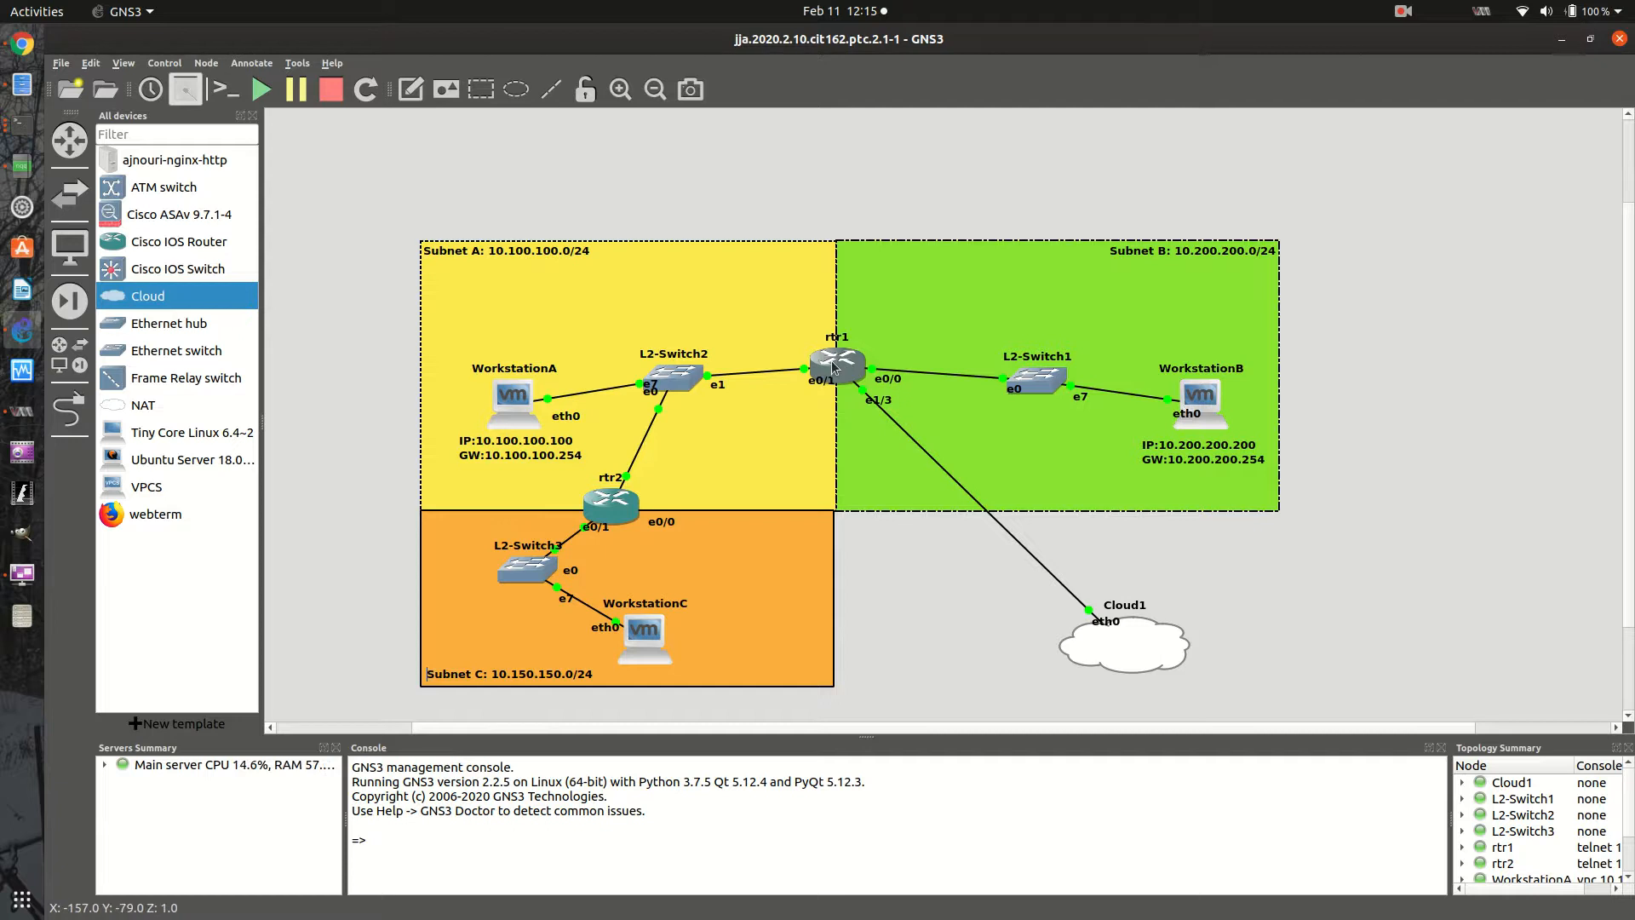
pyautogui.moveTo(840, 364)
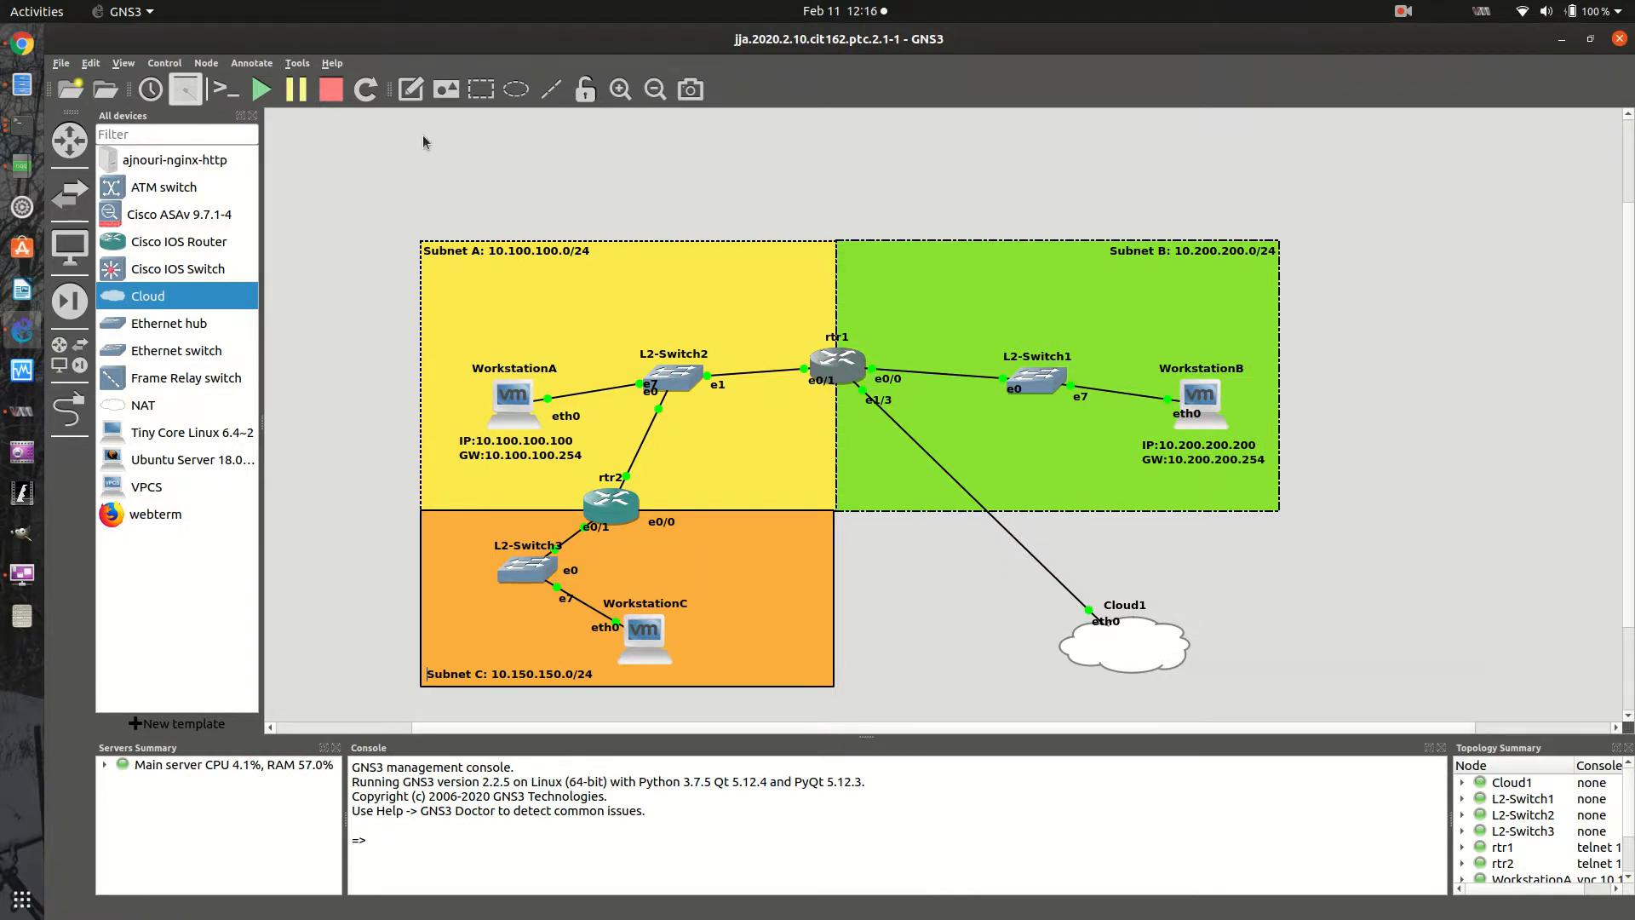
pyautogui.click(23, 44)
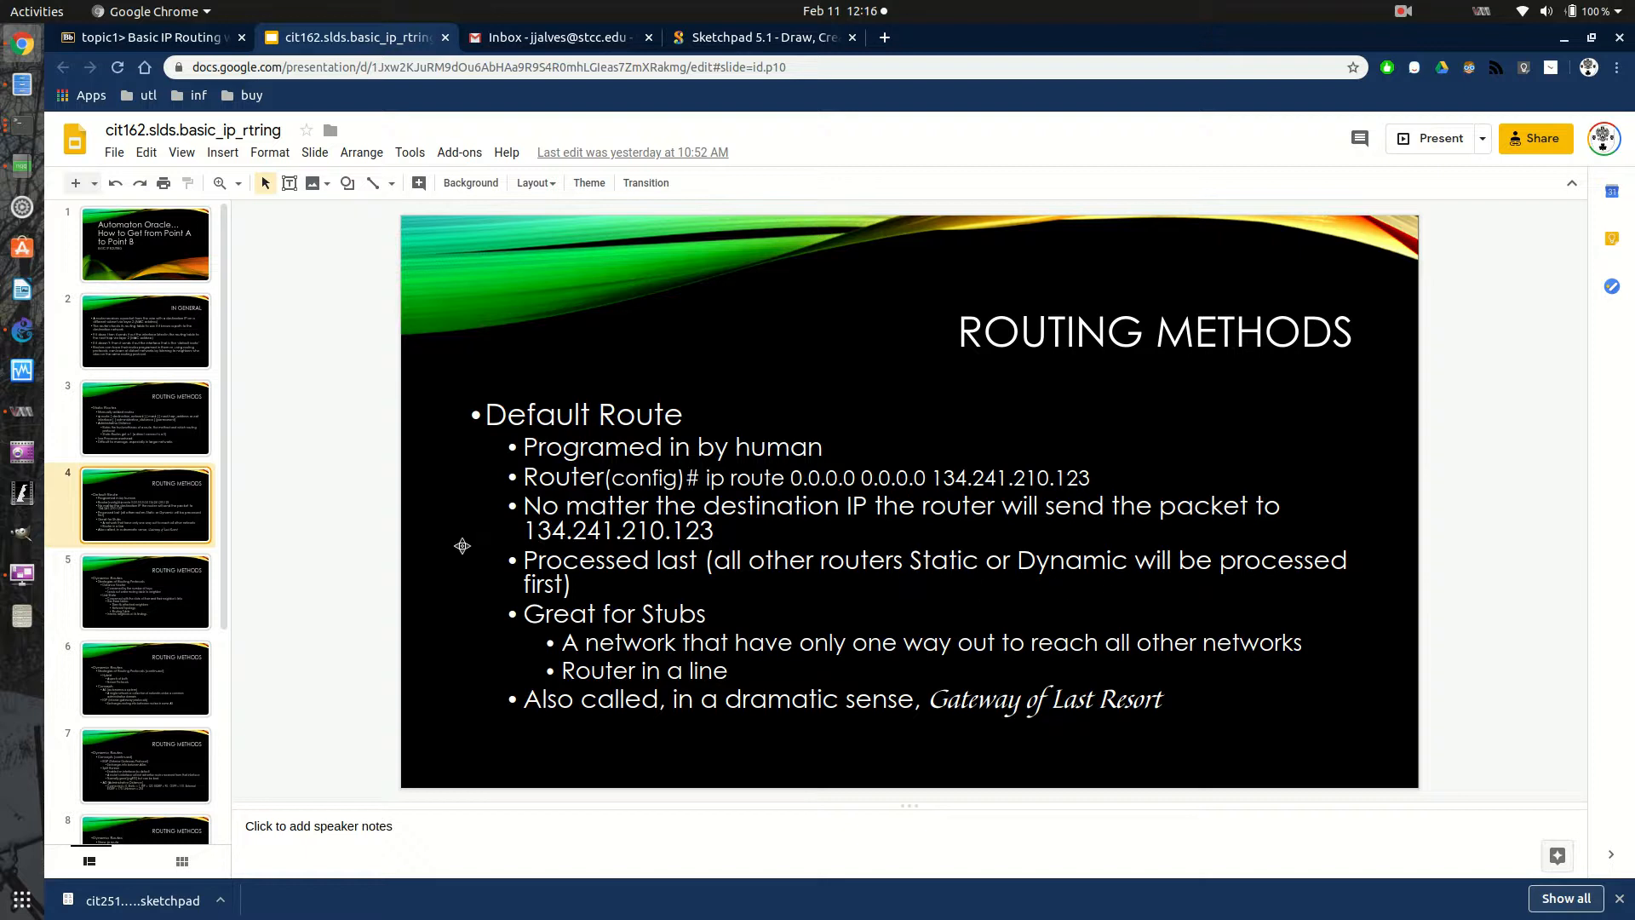
# - Correct "routers" to "routes" in the "Processed last" bullet of the Default Route slide
pyautogui.click(908, 564)
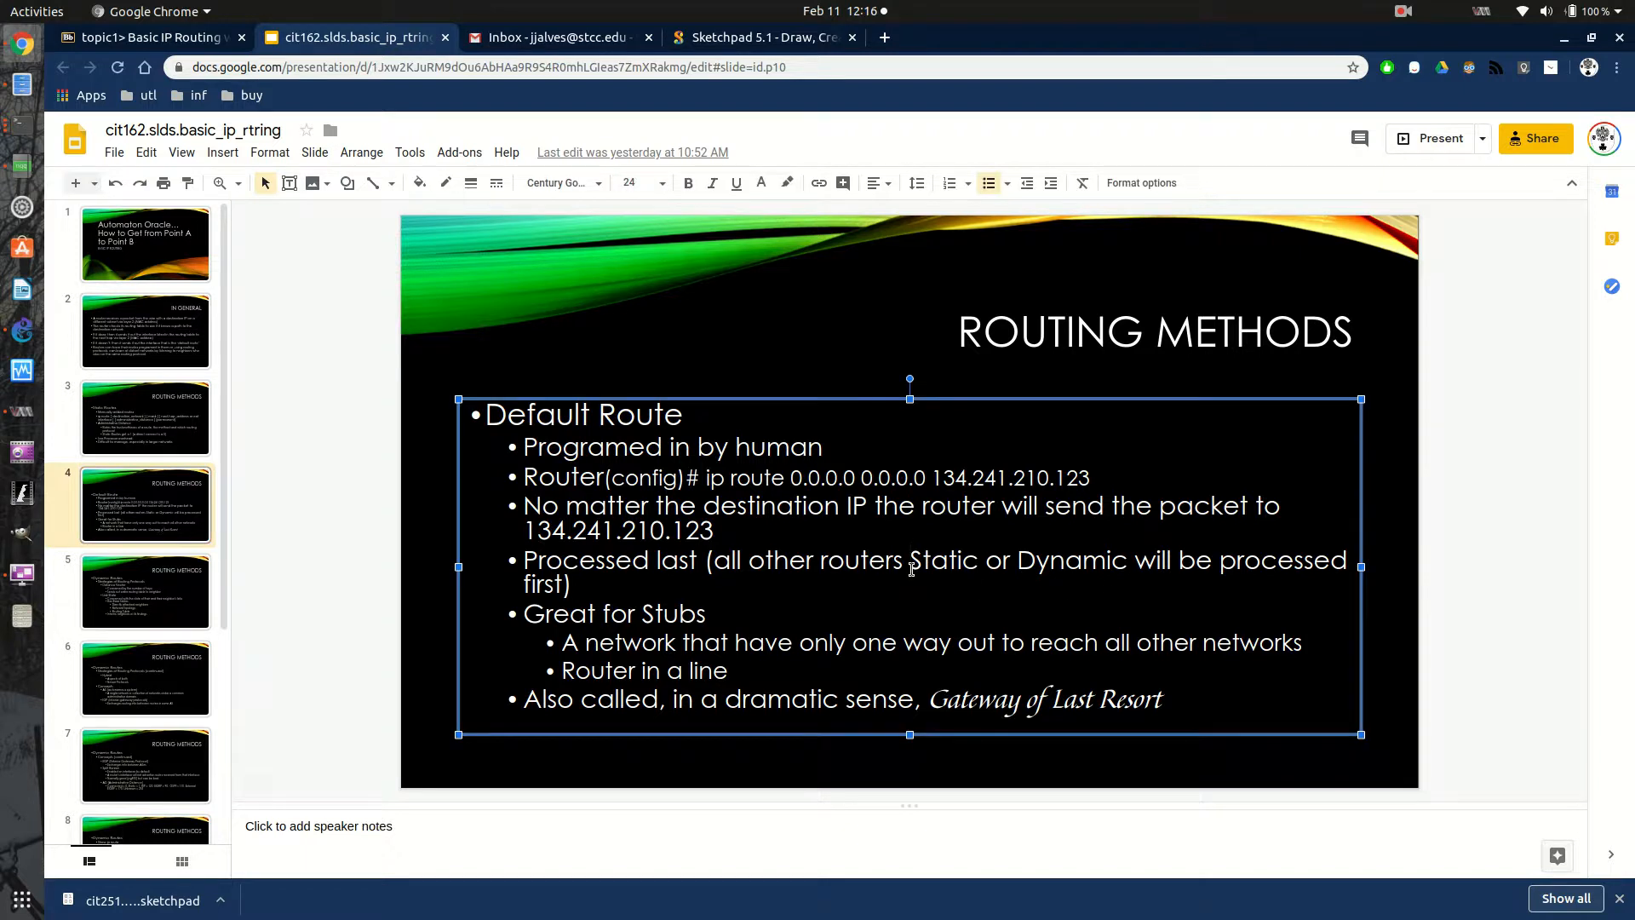
pyautogui.press('BackSpace')
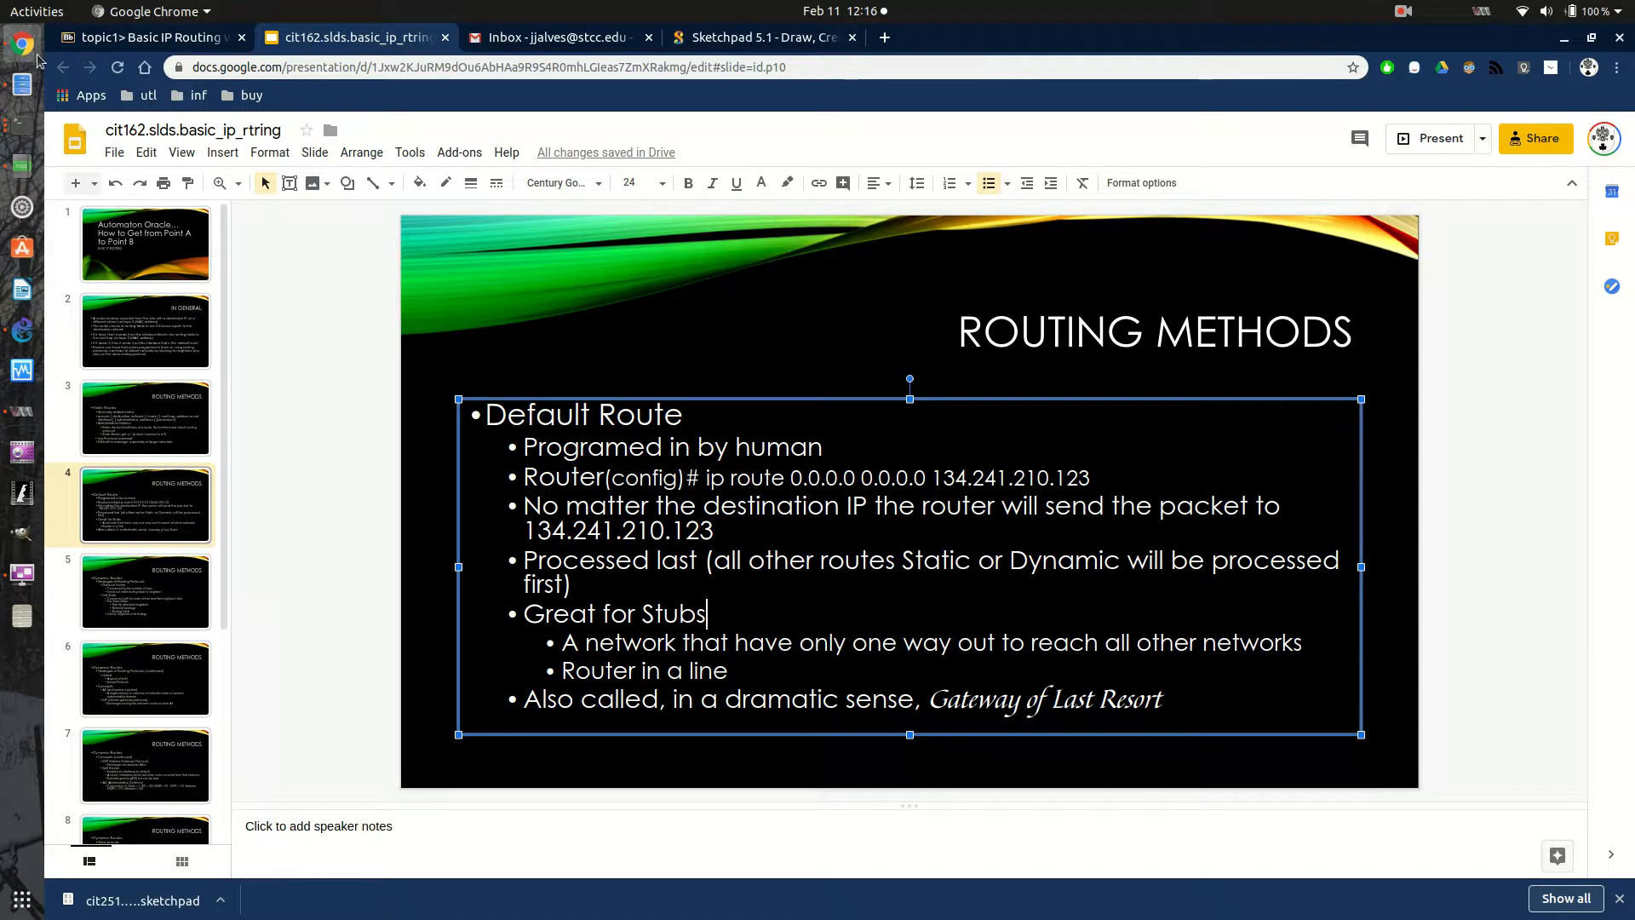
# - Switch to the Sketchpad drawing page and create a new blank document with the Blueprint background
pyautogui.click(764, 37)
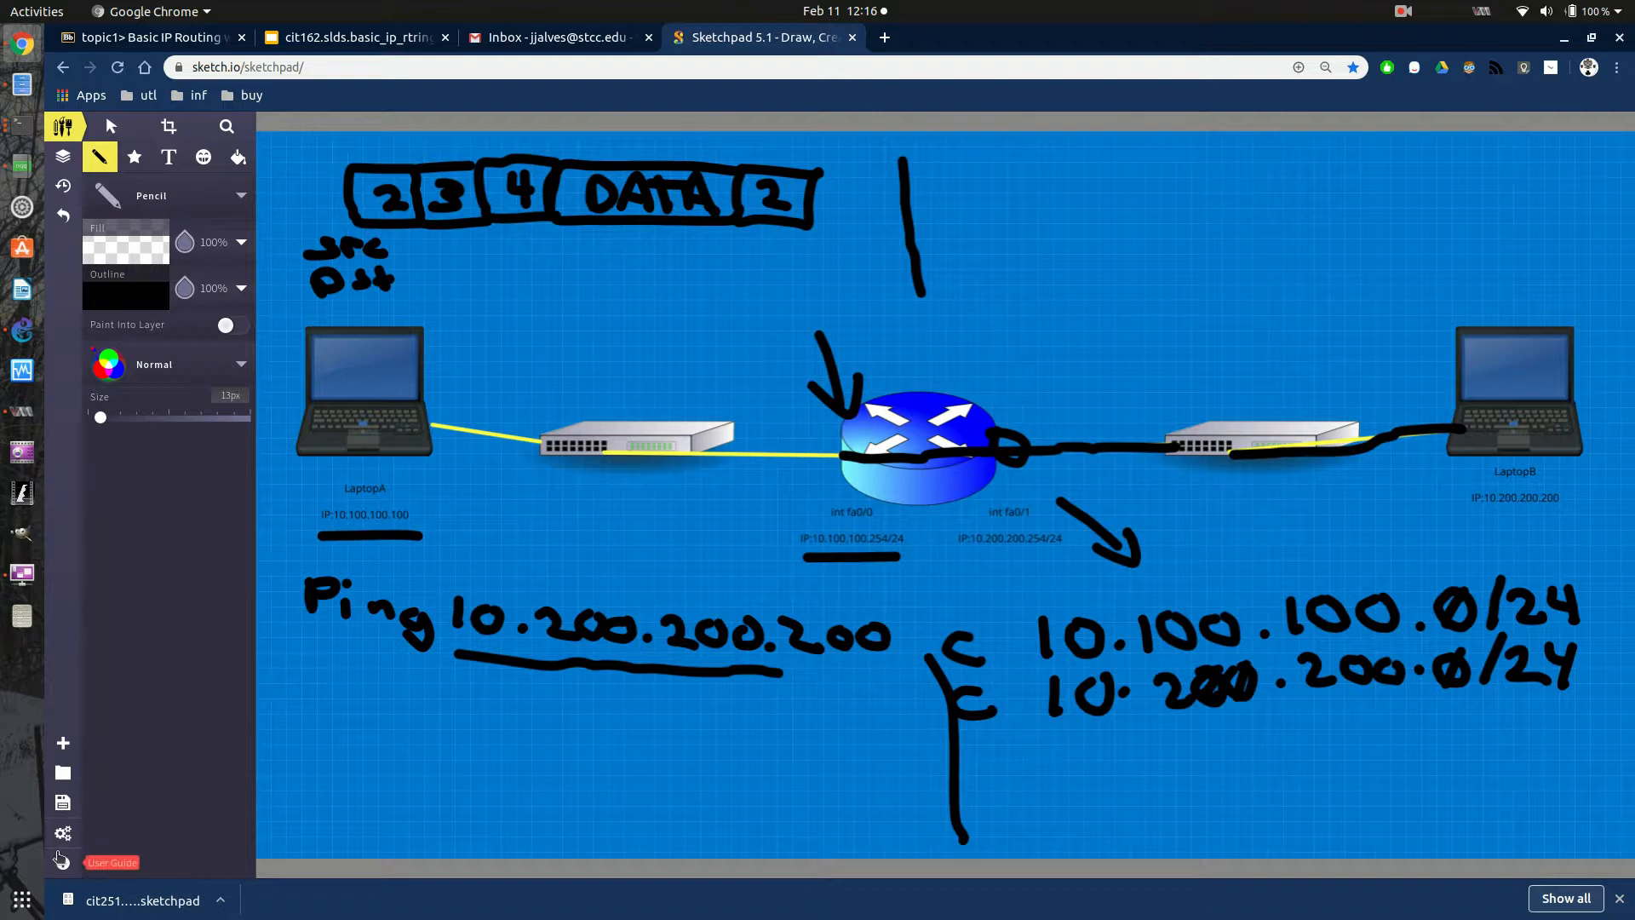
pyautogui.click(63, 742)
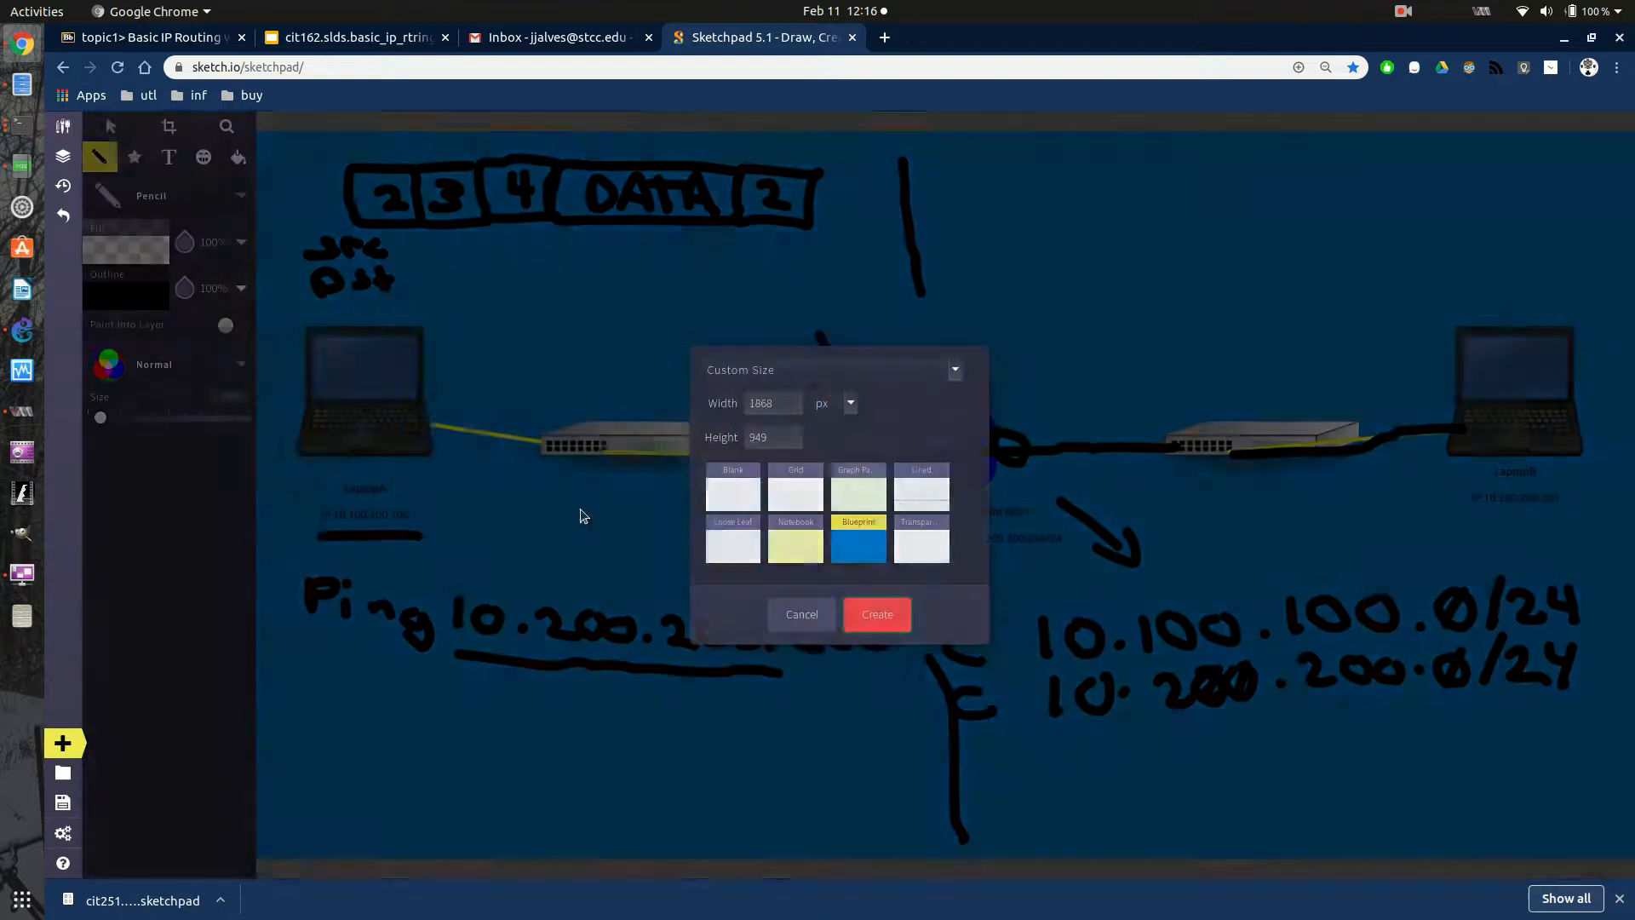
pyautogui.click(877, 615)
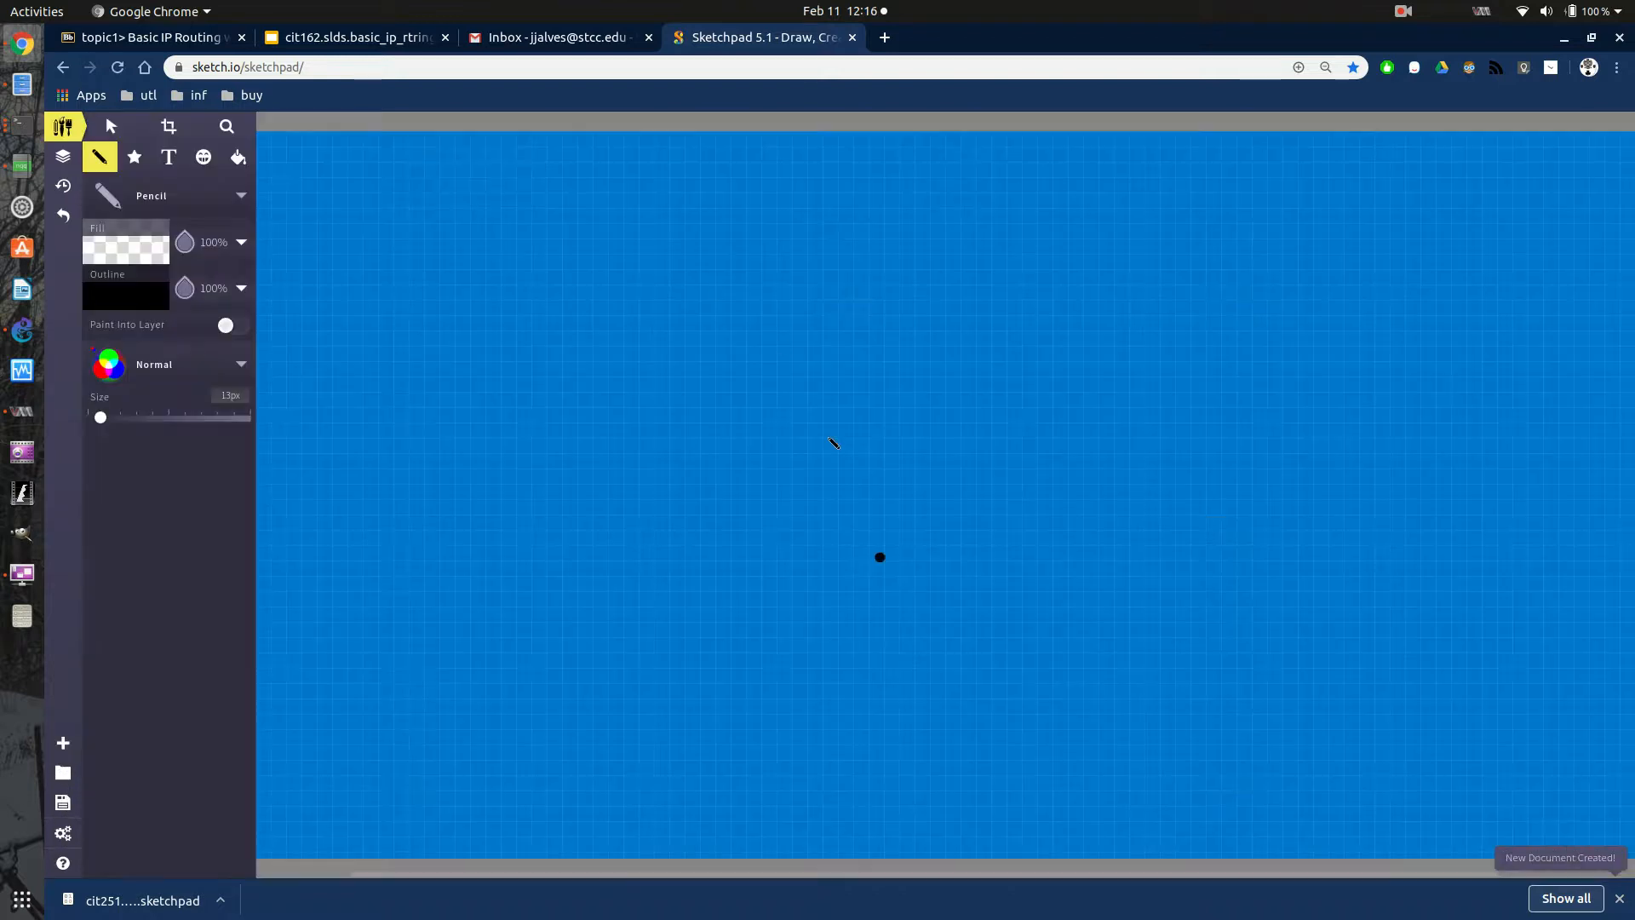
# - Sketch an oval router linked to a square switch, with three small circular hosts attached above, below and beside the square
pyautogui.moveTo(817, 375)
pyautogui.mouseDown()
pyautogui.moveTo(771, 377)
pyautogui.moveTo(999, 439)
pyautogui.moveTo(783, 396)
pyautogui.mouseUp()
pyautogui.moveTo(1007, 437)
pyautogui.mouseDown()
pyautogui.moveTo(1231, 431)
pyautogui.moveTo(1237, 509)
pyautogui.moveTo(1429, 334)
pyautogui.moveTo(1296, 496)
pyautogui.moveTo(1259, 497)
pyautogui.mouseUp()
pyautogui.click(1321, 278)
pyautogui.moveTo(1325, 334)
pyautogui.mouseDown()
pyautogui.moveTo(1320, 228)
pyautogui.moveTo(1284, 145)
pyautogui.mouseUp()
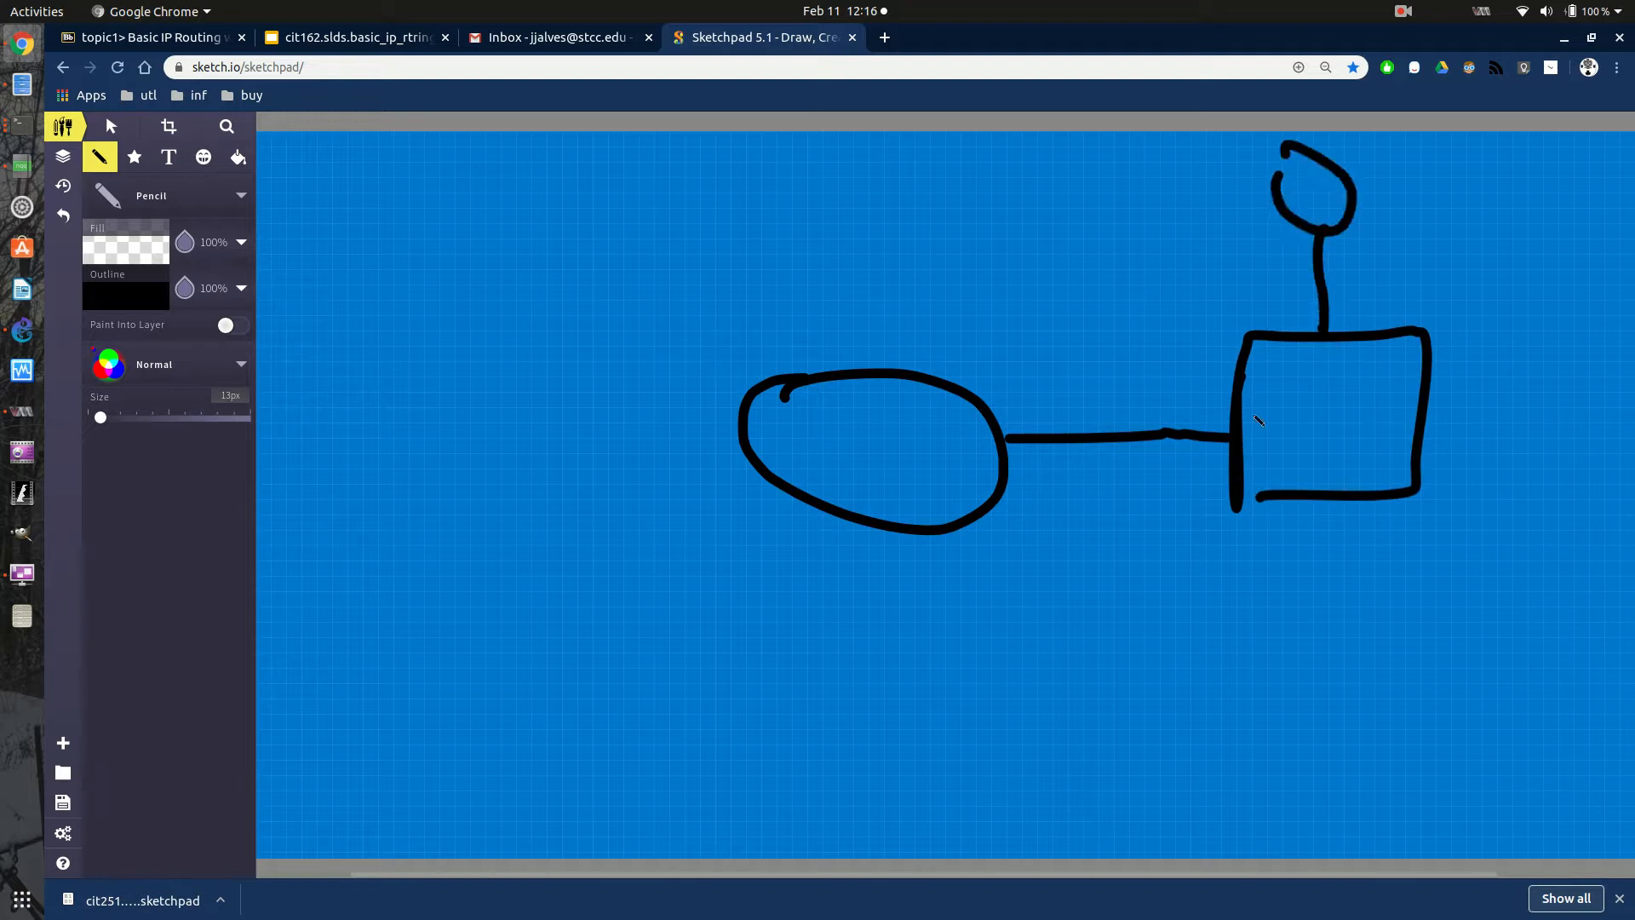
pyautogui.moveTo(1308, 526)
pyautogui.mouseDown()
pyautogui.moveTo(1319, 676)
pyautogui.moveTo(1363, 690)
pyautogui.moveTo(1325, 679)
pyautogui.mouseUp()
pyautogui.moveTo(1438, 394)
pyautogui.mouseDown()
pyautogui.moveTo(1571, 375)
pyautogui.moveTo(1483, 315)
pyautogui.mouseUp()
# - Draw a link from the oval router to a large cloud on its other side, plus a short extra line rising from the router
pyautogui.click(716, 441)
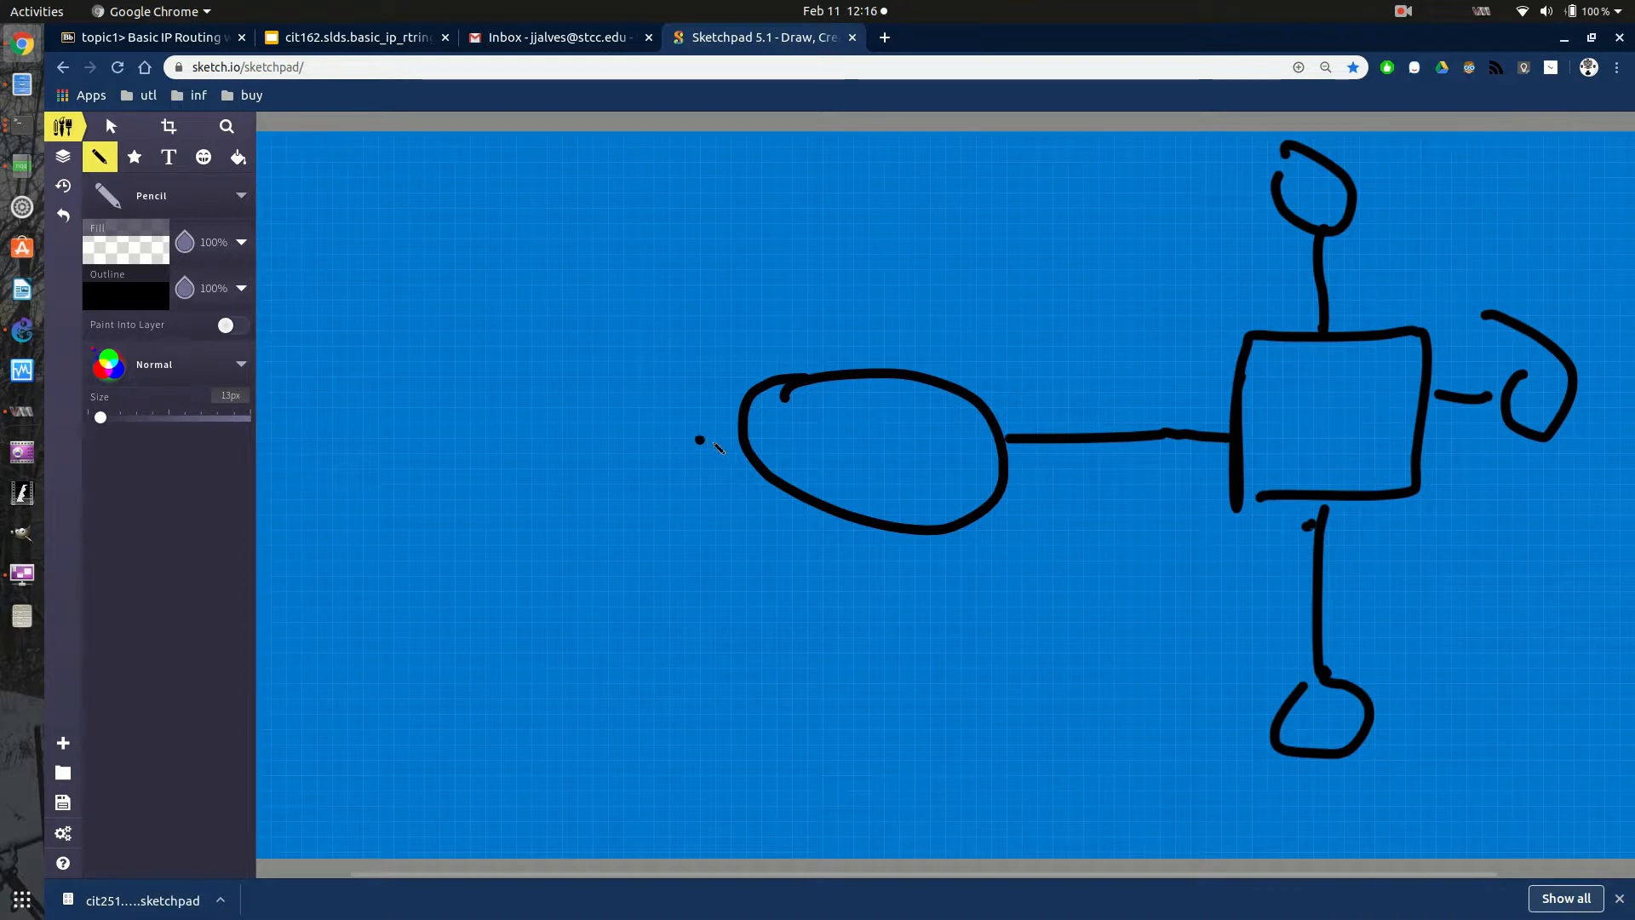
pyautogui.moveTo(732, 438)
pyautogui.mouseDown()
pyautogui.moveTo(554, 443)
pyautogui.moveTo(247, 374)
pyautogui.moveTo(502, 559)
pyautogui.moveTo(548, 394)
pyautogui.mouseUp()
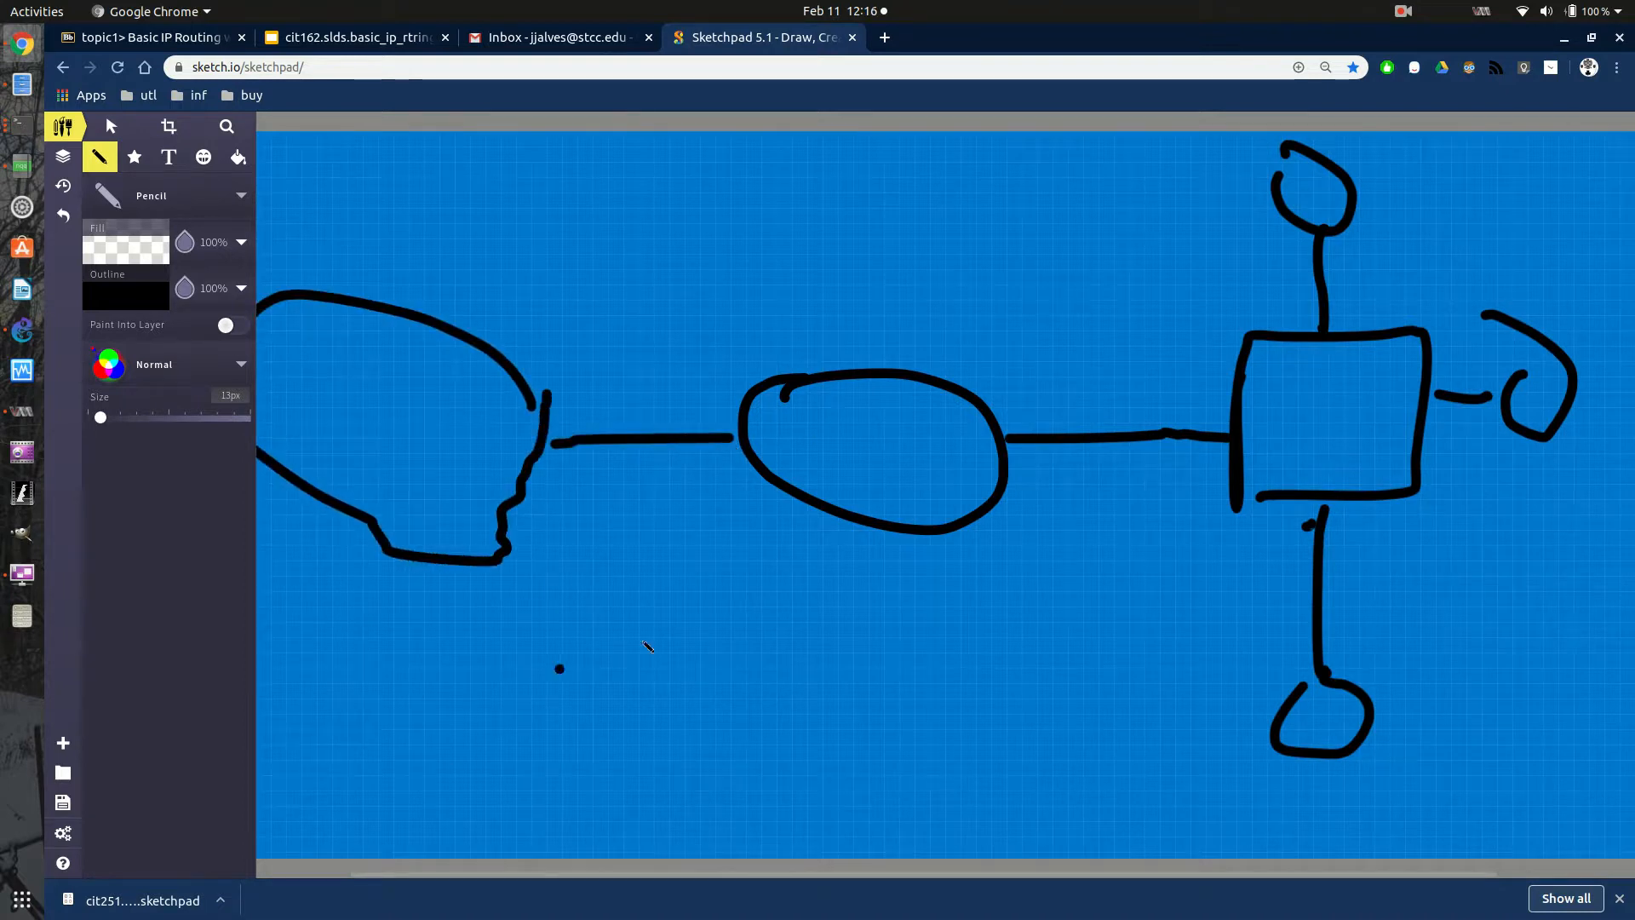
pyautogui.click(470, 431)
pyautogui.click(735, 451)
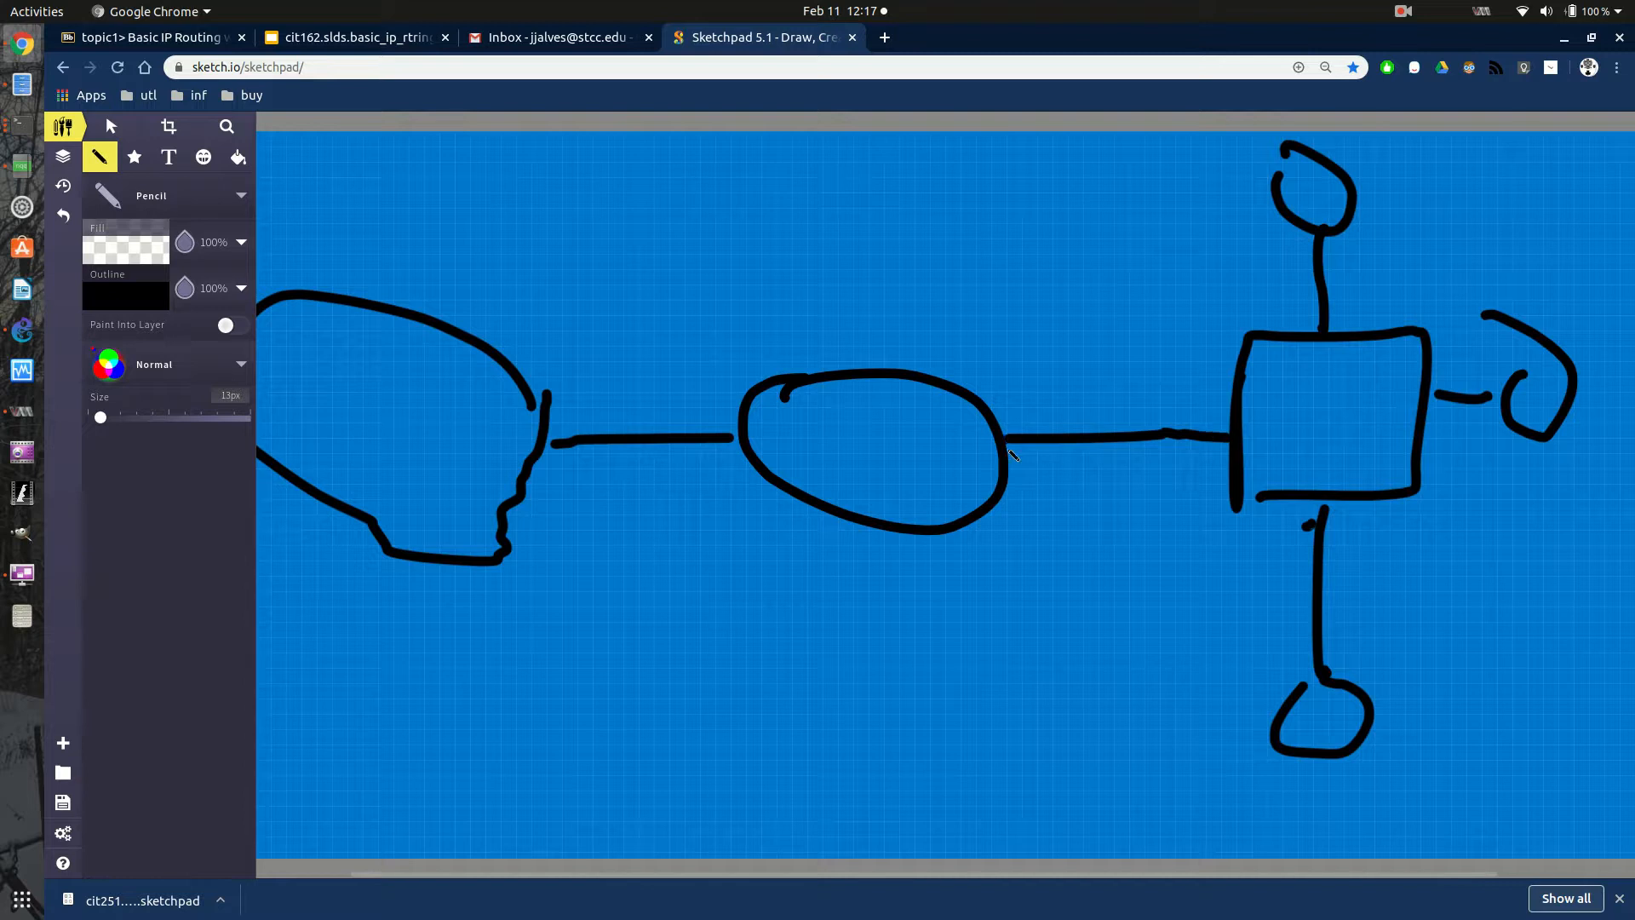
pyautogui.moveTo(954, 390); pyautogui.dragTo(1014, 262)
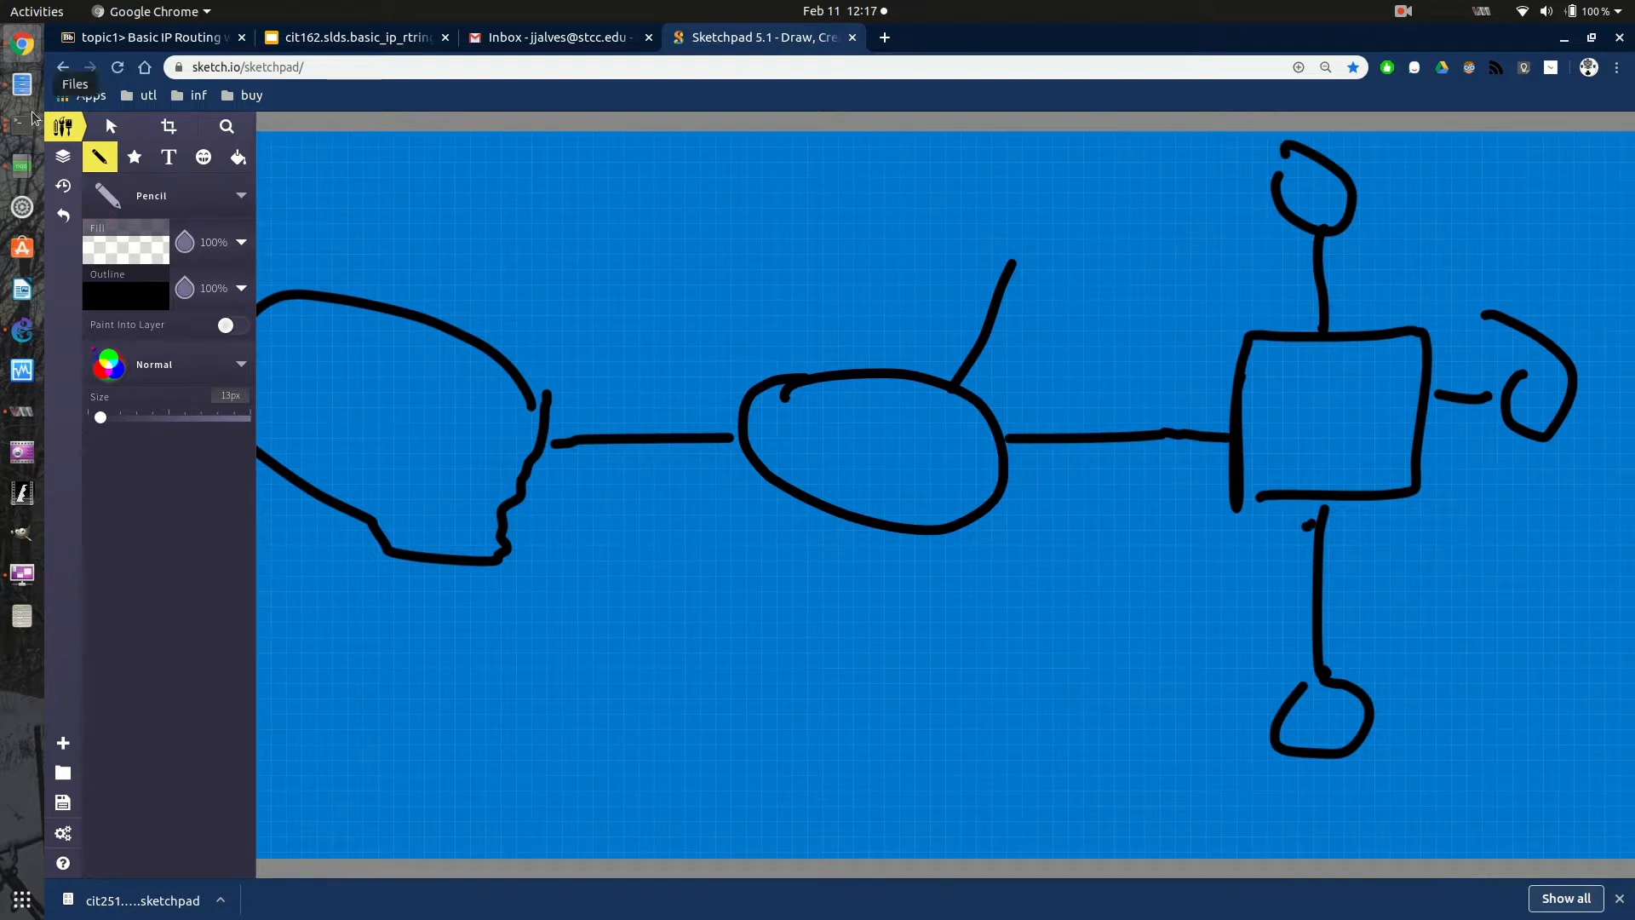
# - Return to the Default Route slide, highlight "Gateway of Last Resort" to point it out, and clear the highlight
pyautogui.click(327, 40)
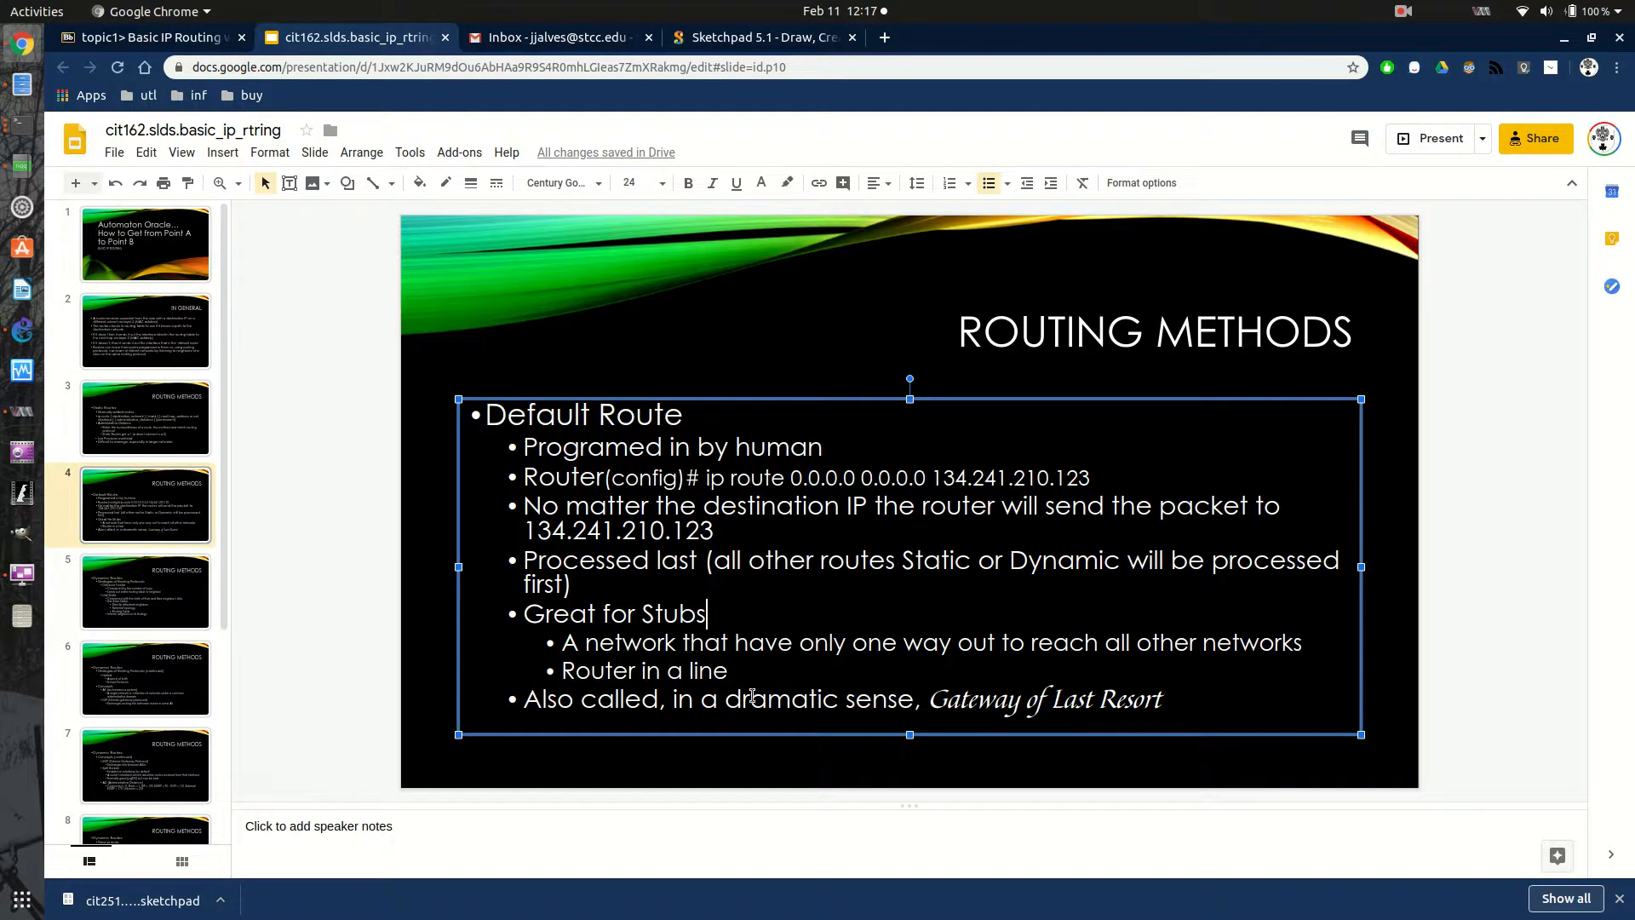
pyautogui.moveTo(1163, 700); pyautogui.dragTo(933, 697)
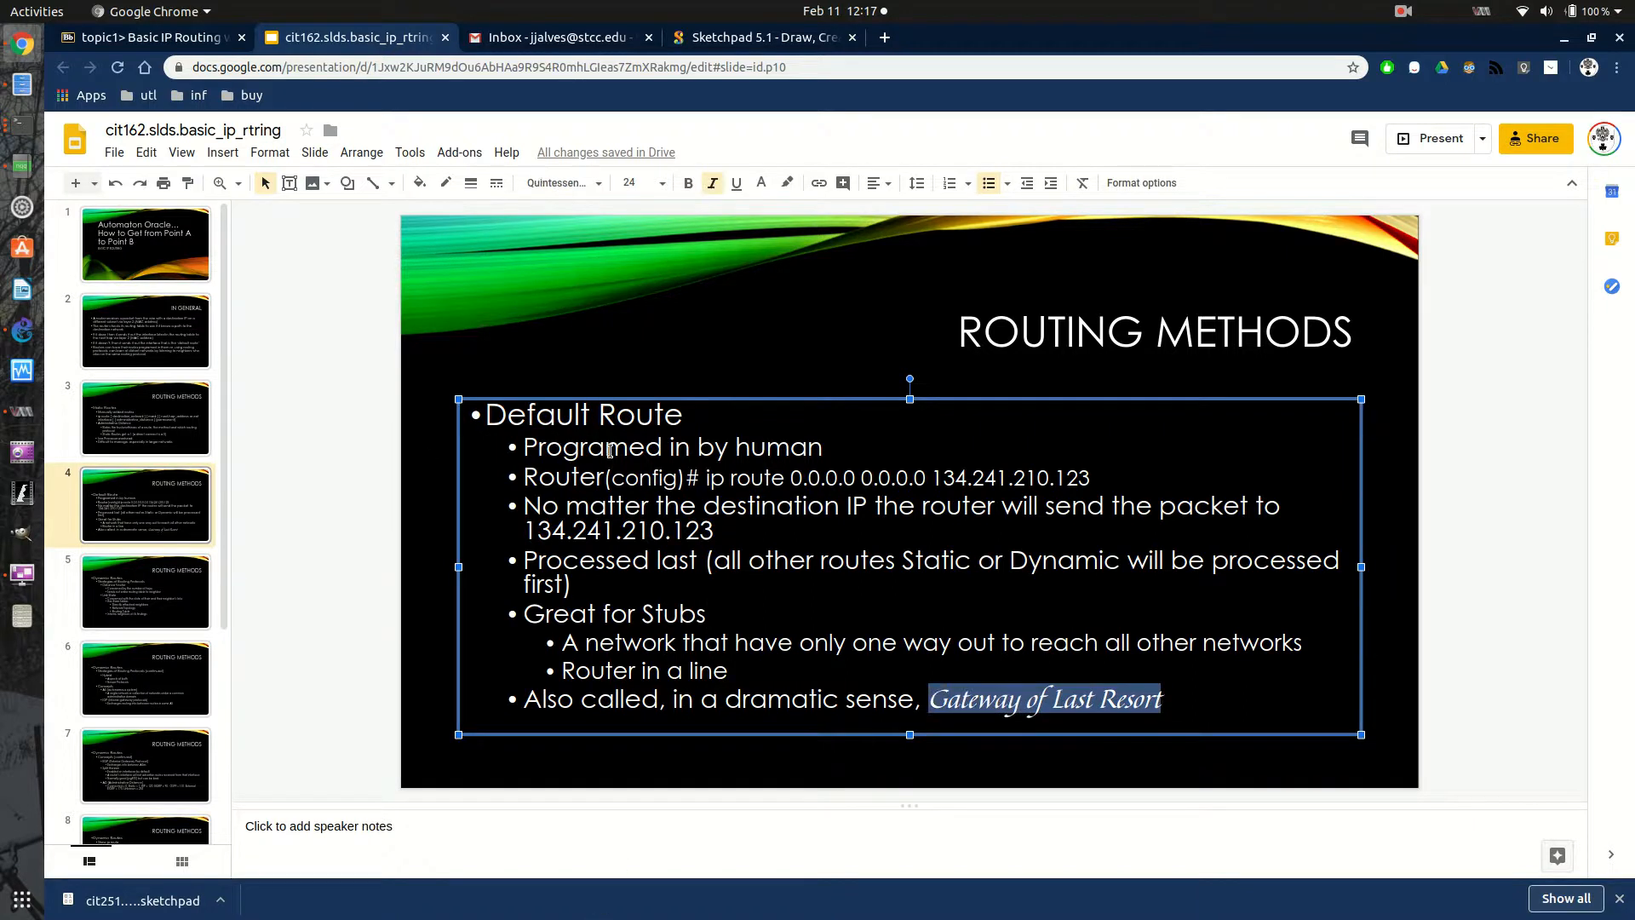
pyautogui.click(774, 504)
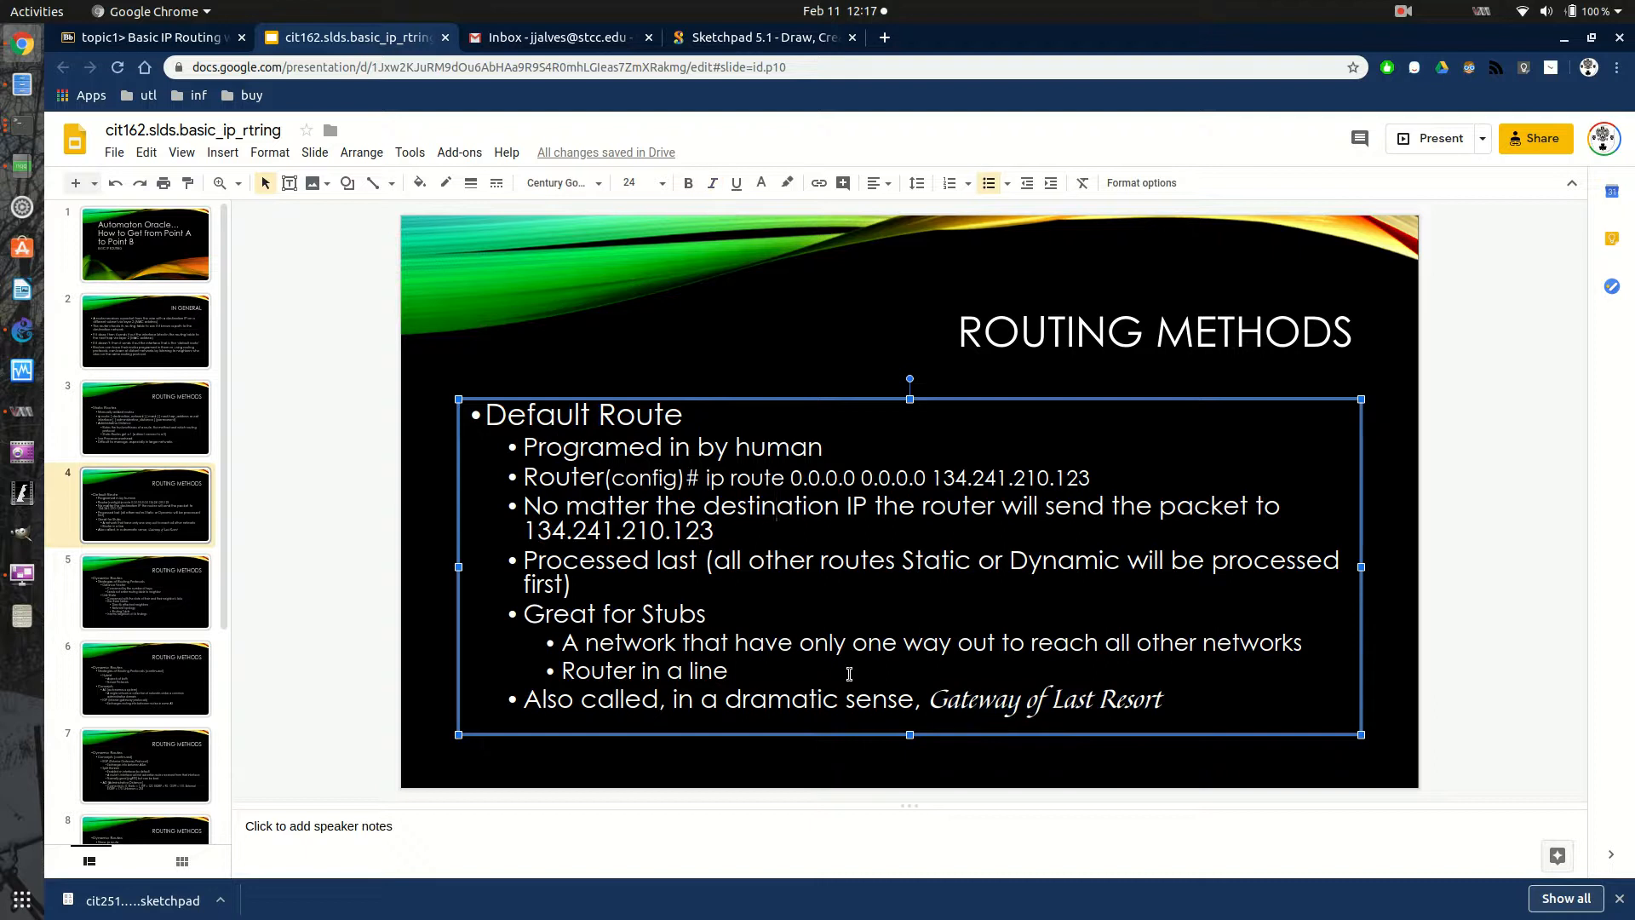
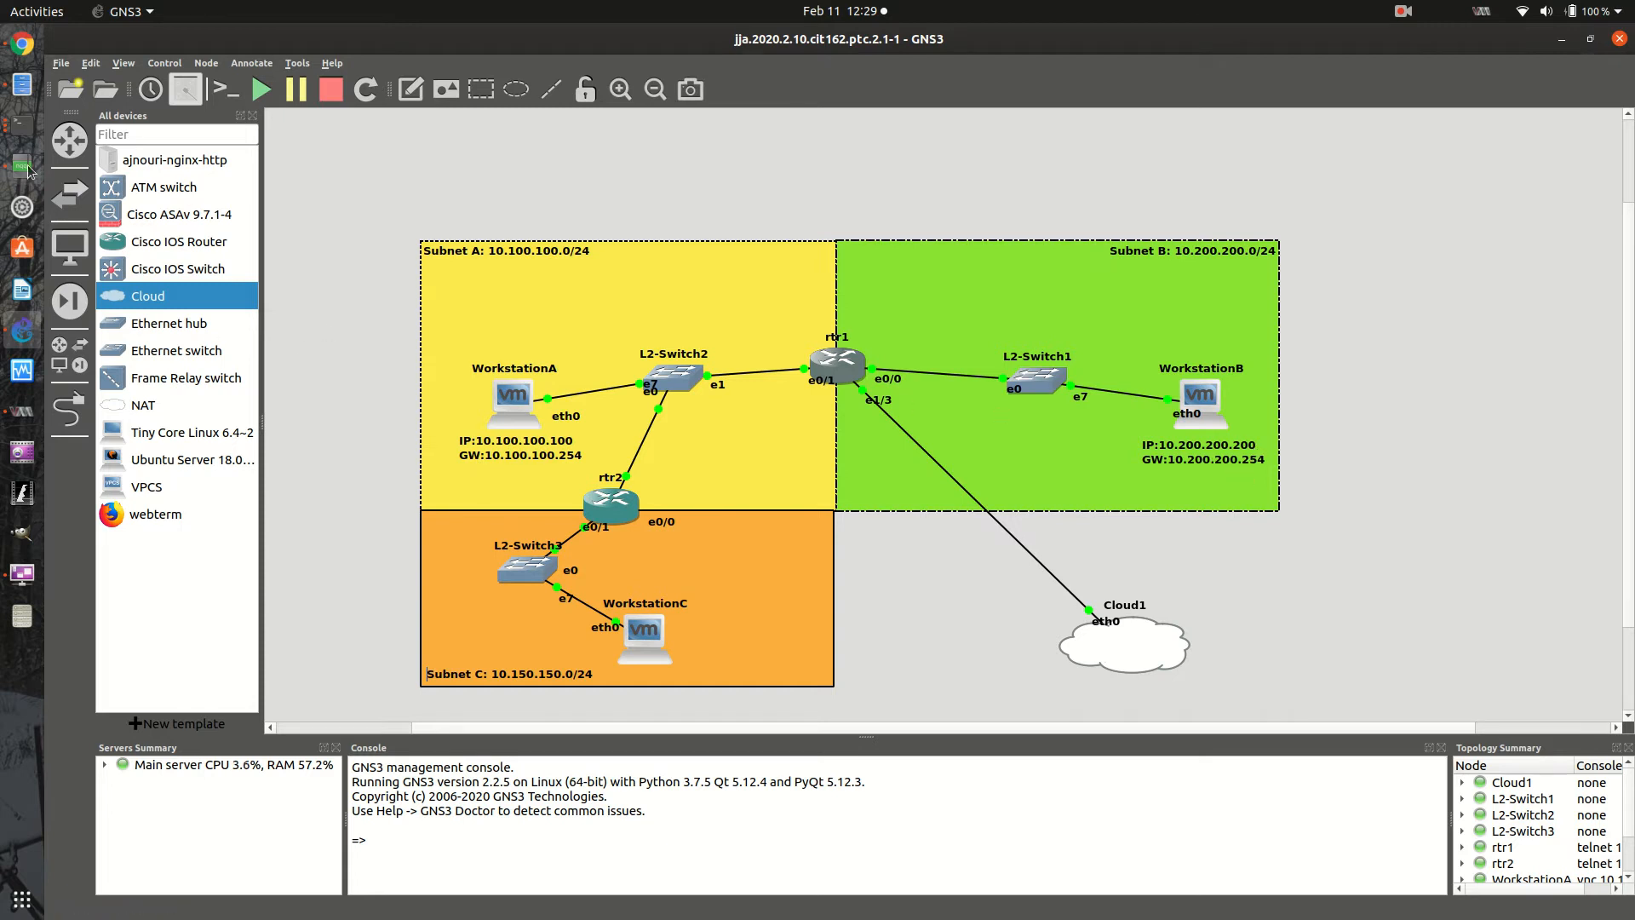
# - Switch to the slides in Chrome and review the RIPv1 and RIPv2 slide and the RIP configuration example slide
pyautogui.click(22, 45)
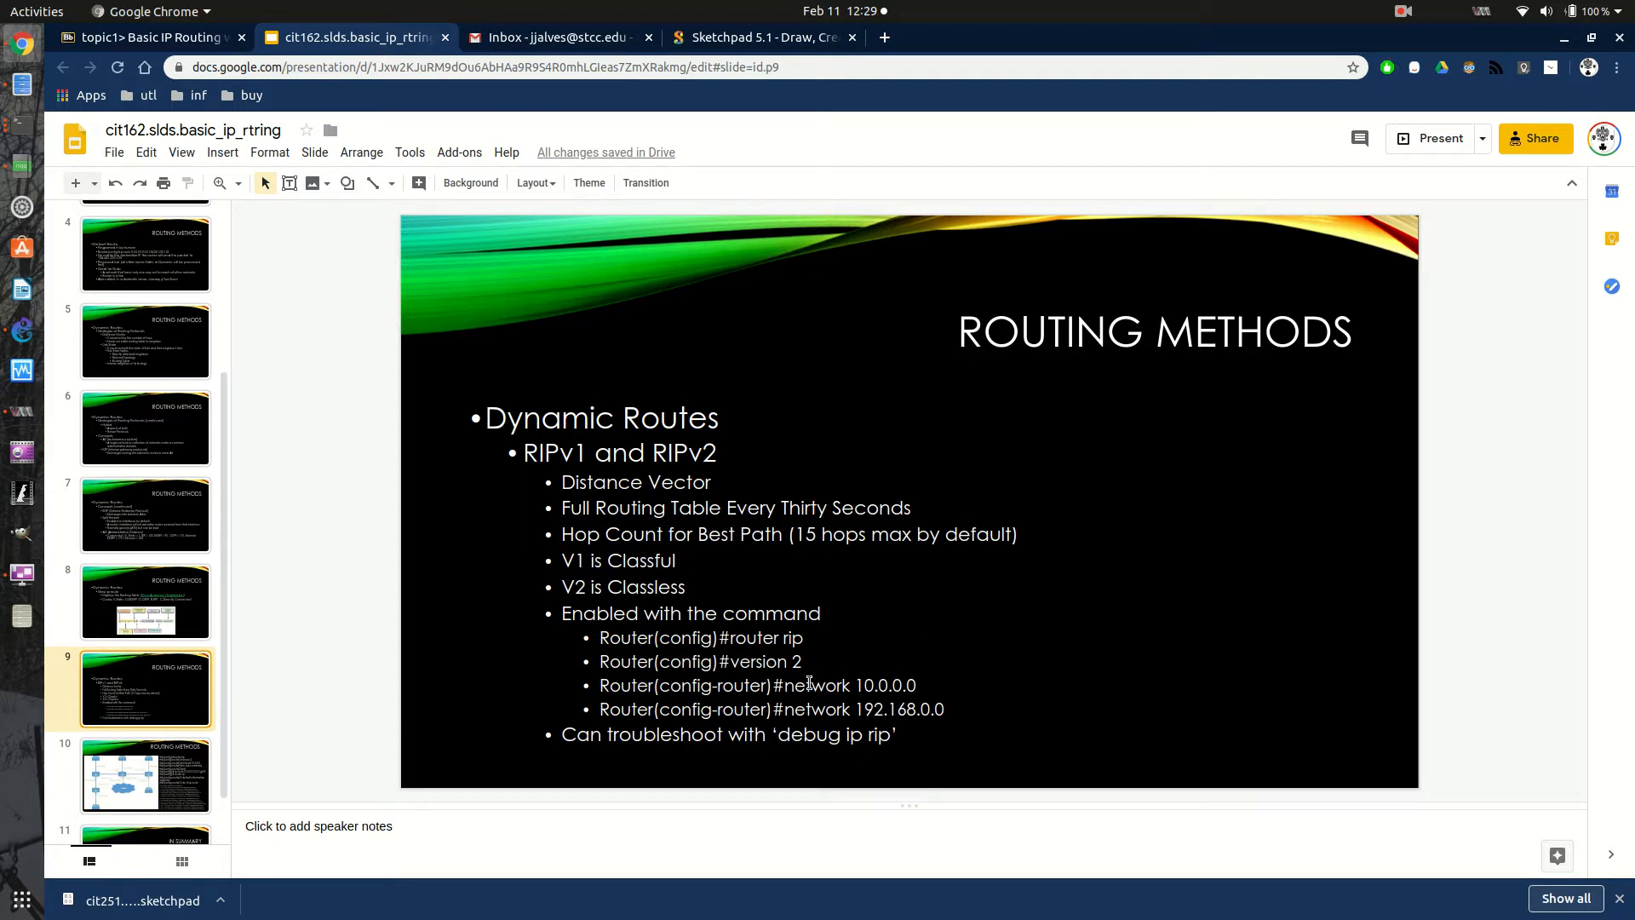
pyautogui.scroll(-1, 152, 741)
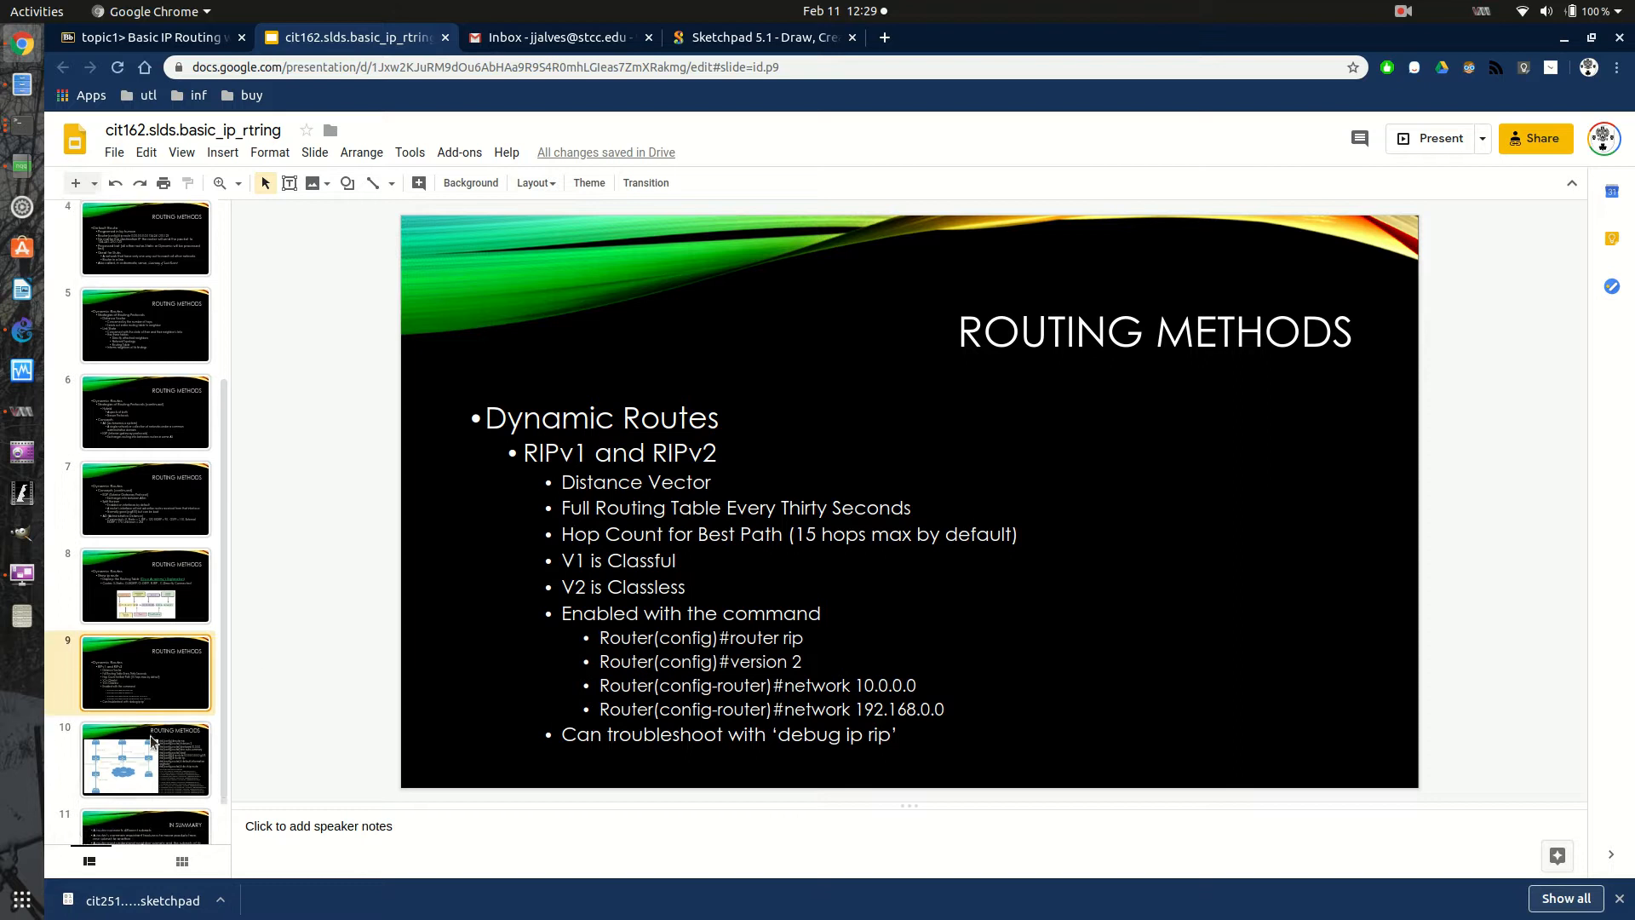
pyautogui.click(151, 742)
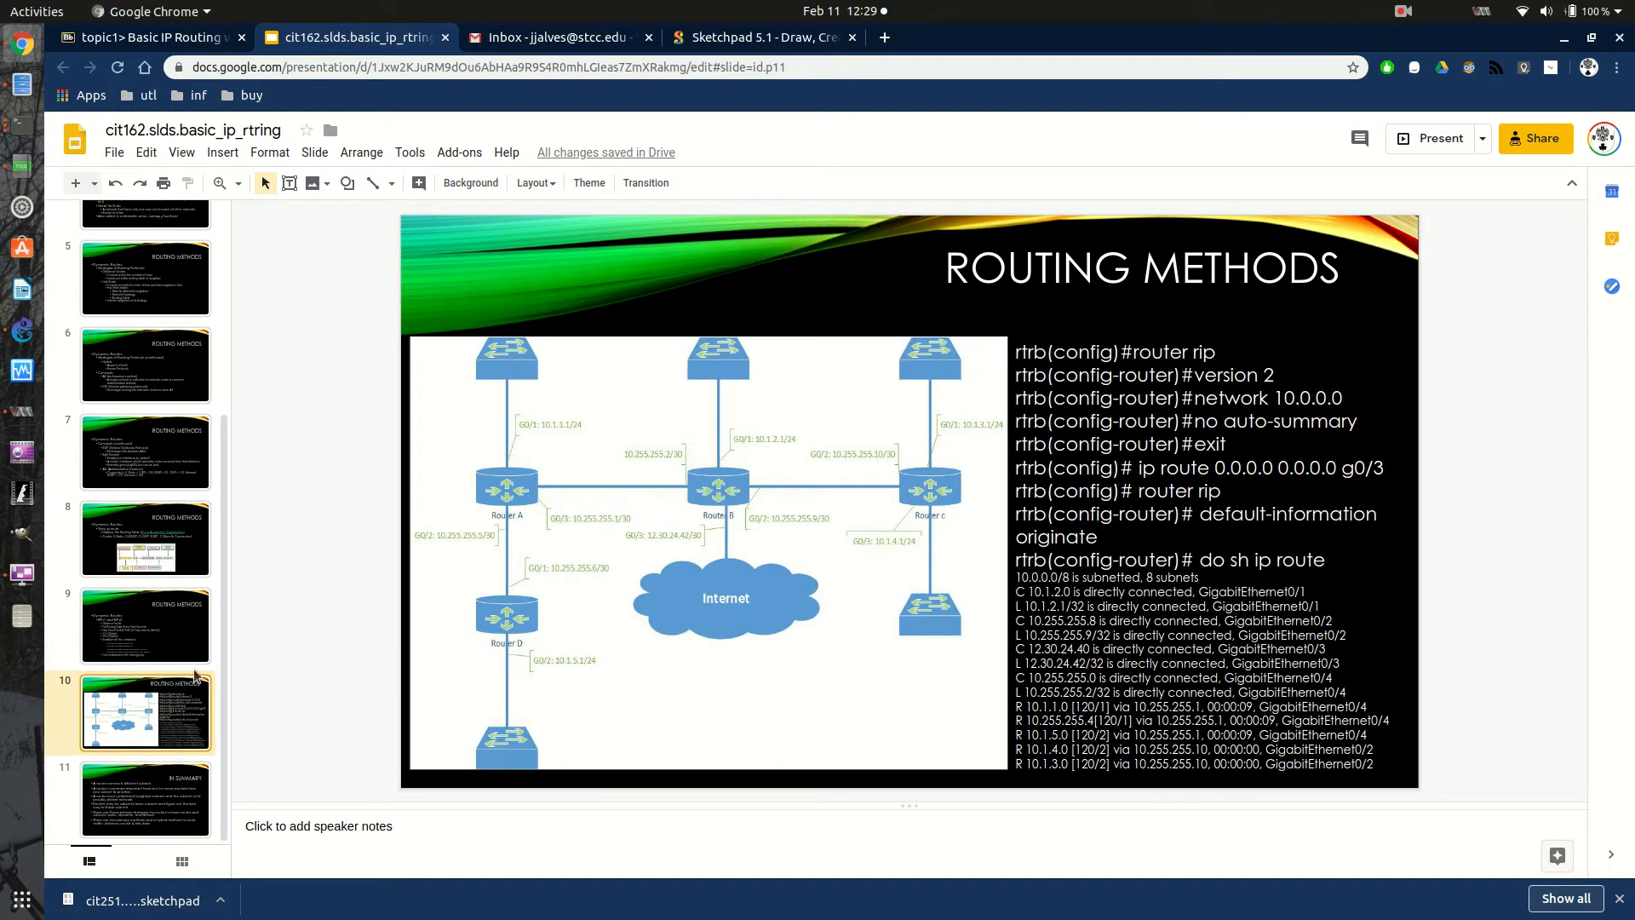
pyautogui.click(191, 641)
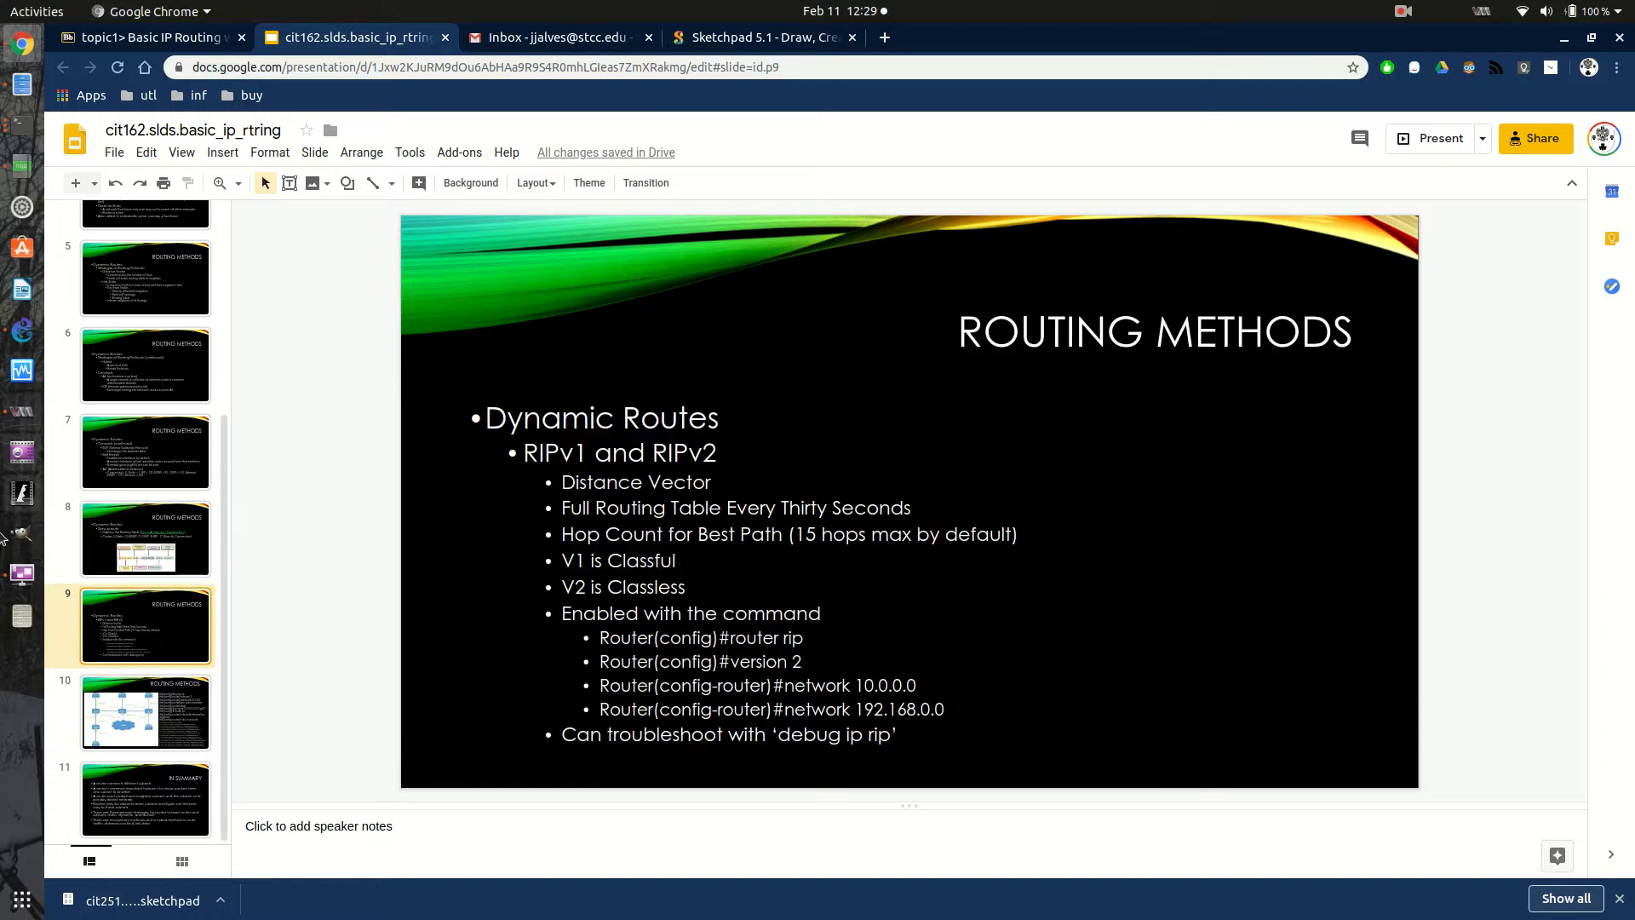
# - Return to GNS3, bring up the rtr1 and rtr2 consoles, and move the rtr1 console over Subnet A
pyautogui.click(20, 338)
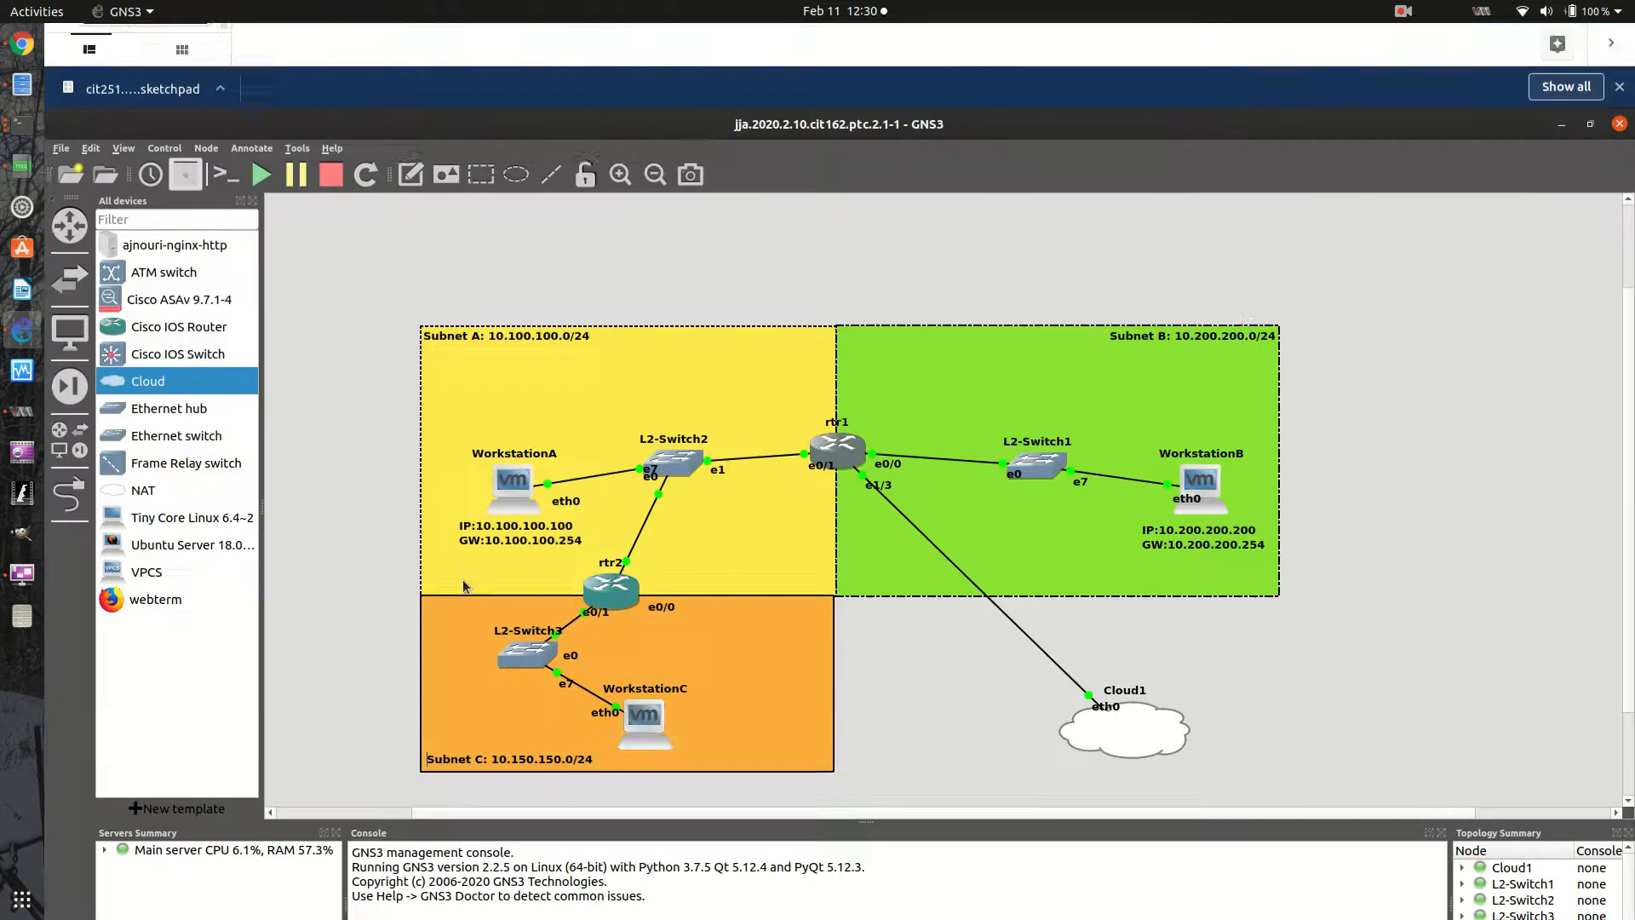
pyautogui.click(21, 124)
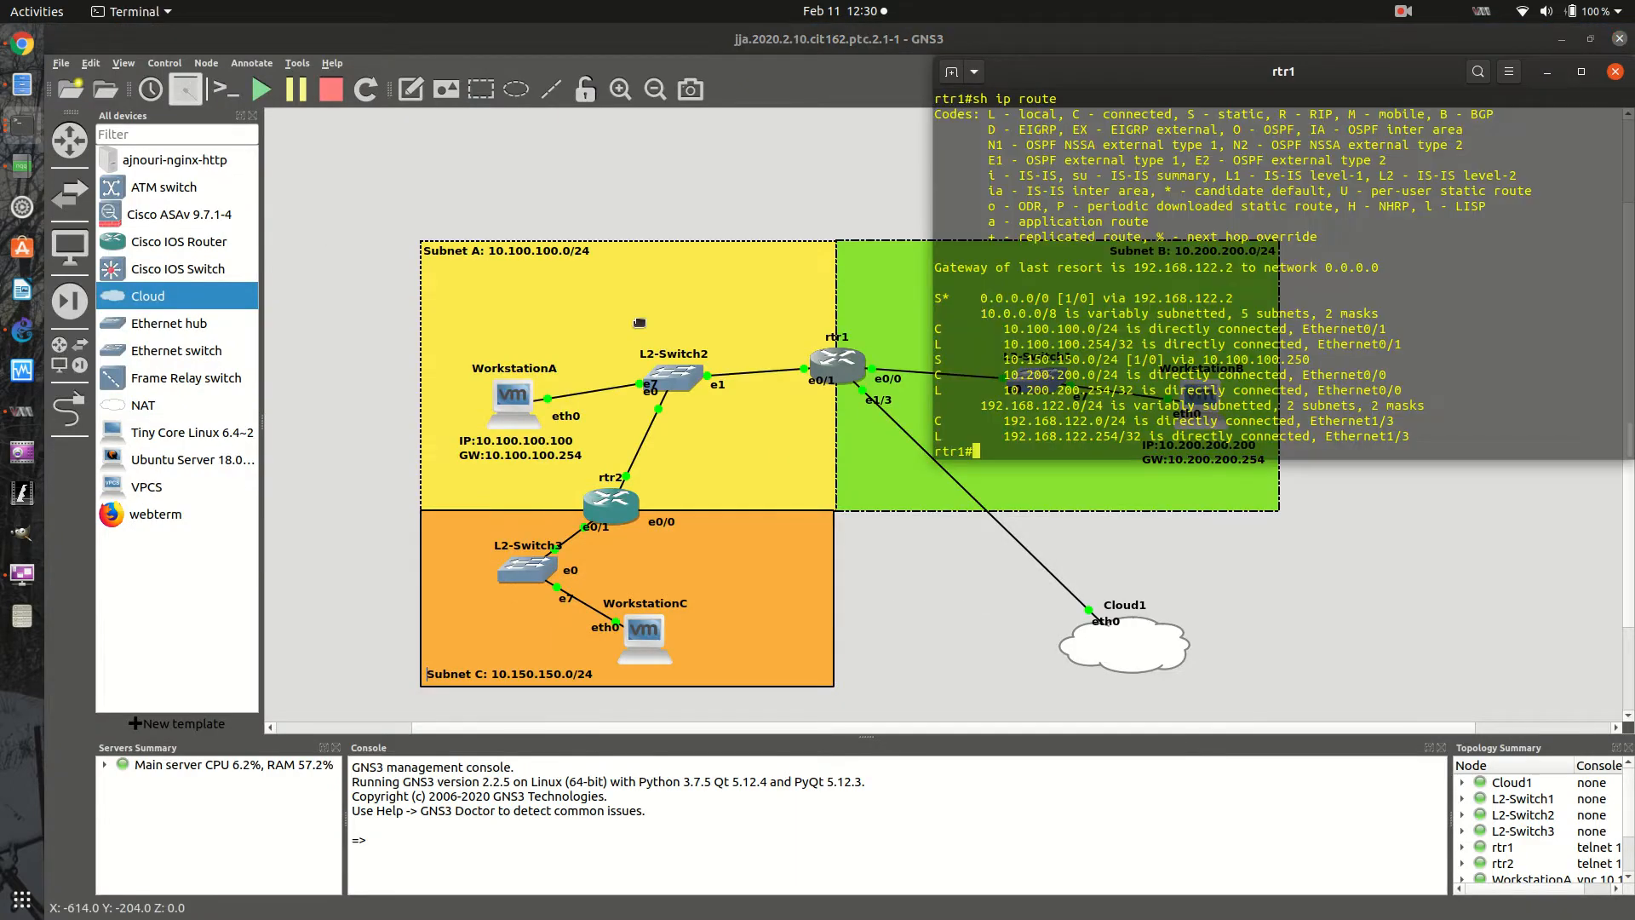
pyautogui.click(17, 129)
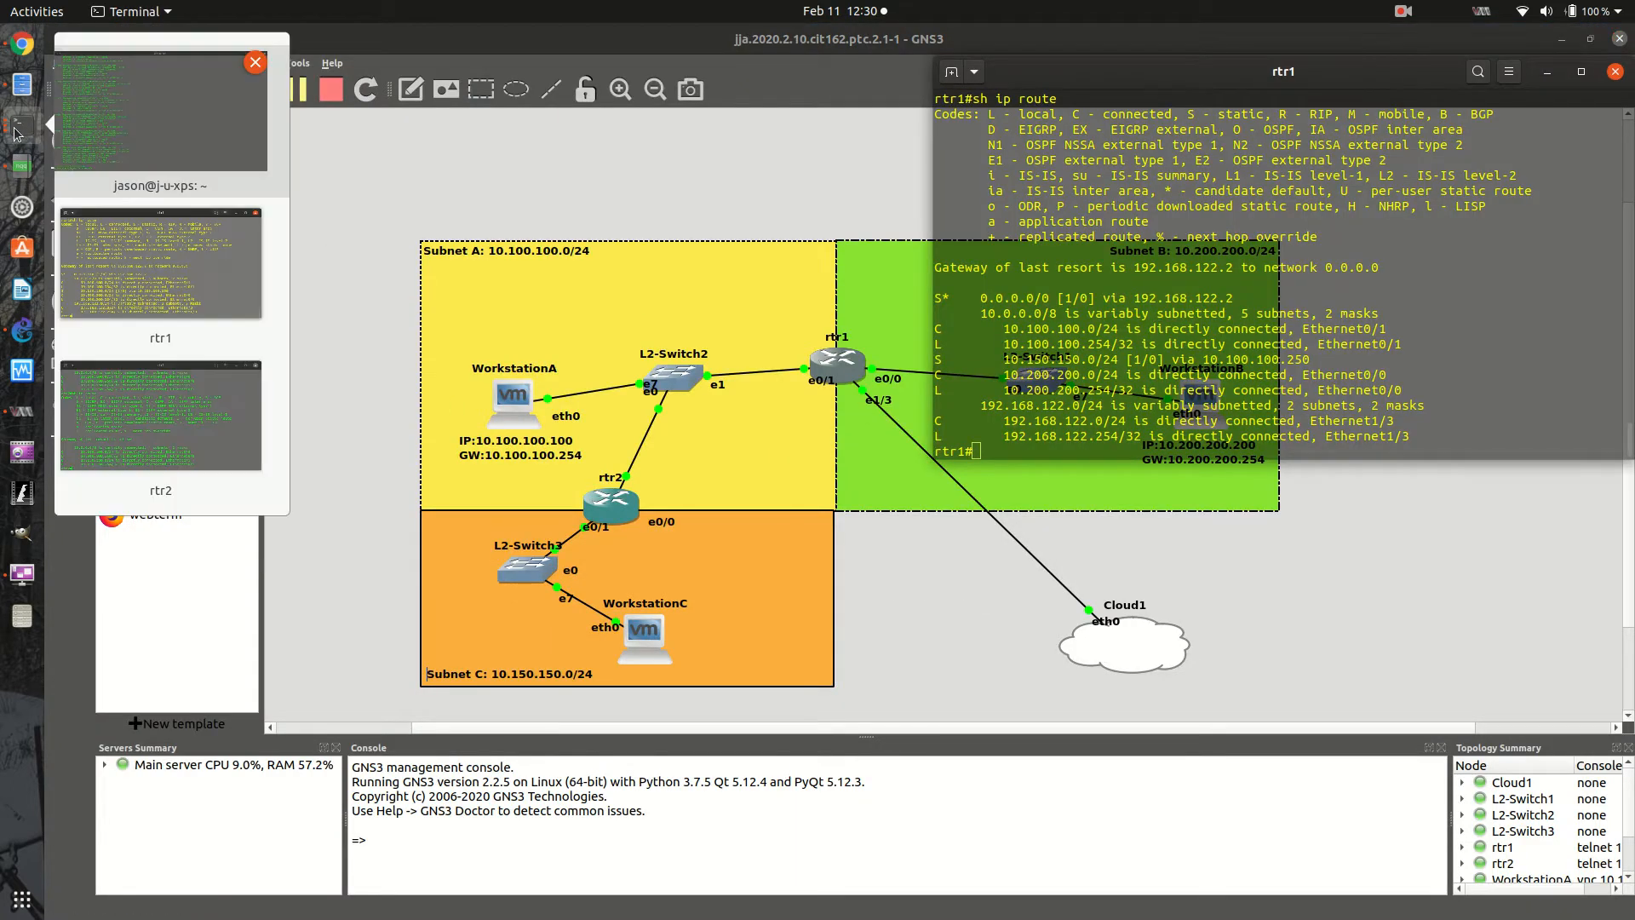
pyautogui.click(179, 493)
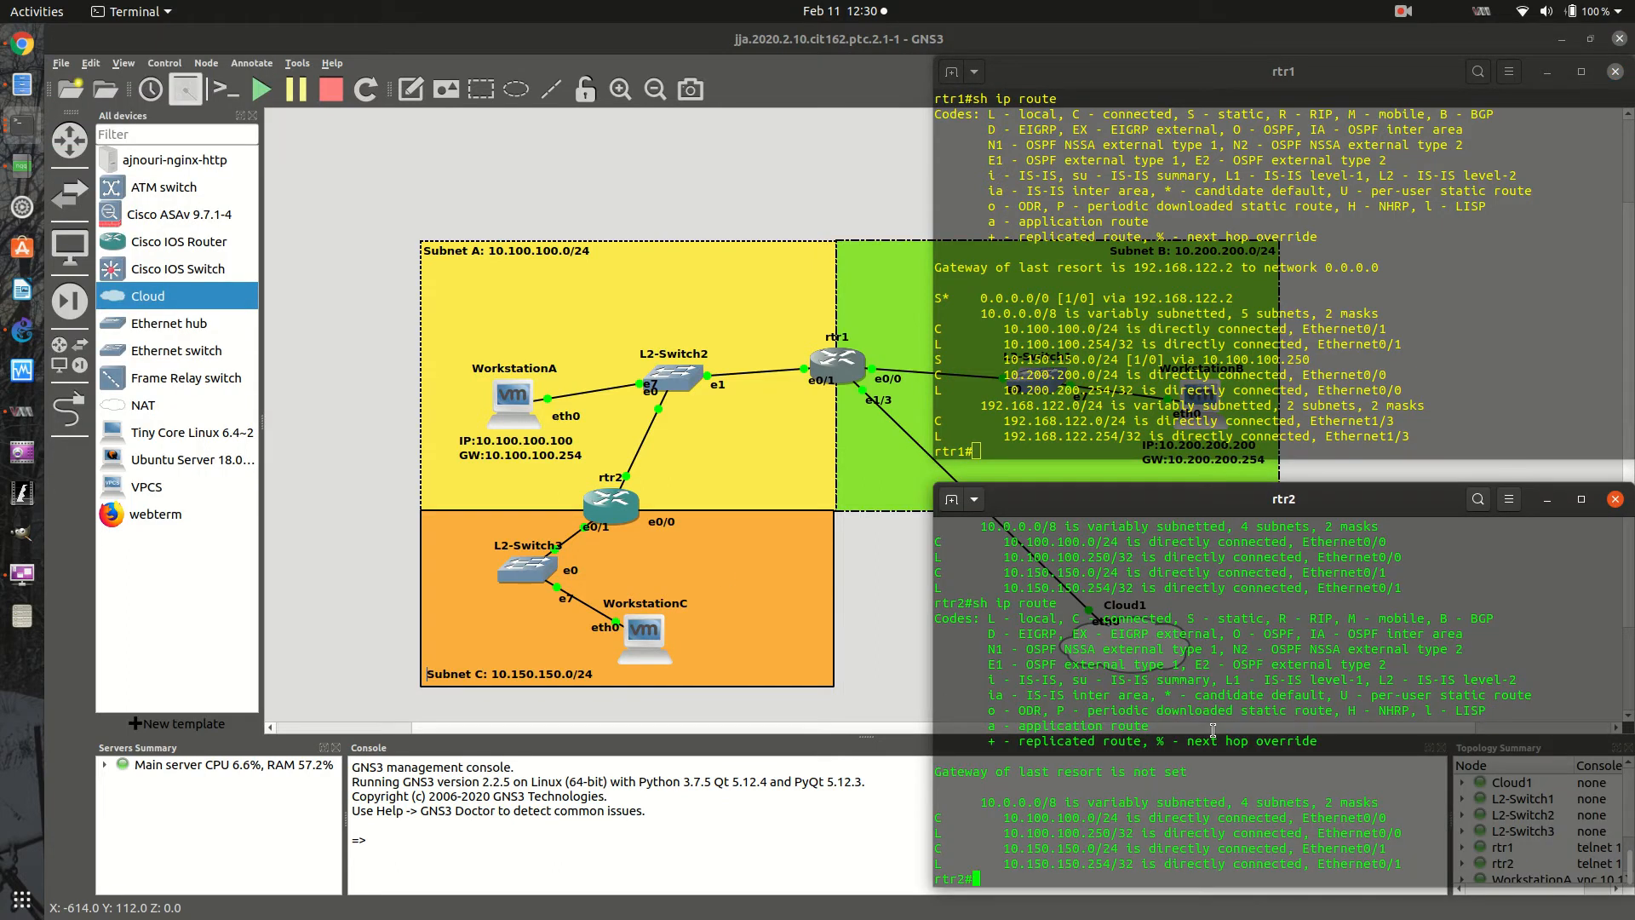
pyautogui.moveTo(1141, 72); pyautogui.dragTo(247, 70)
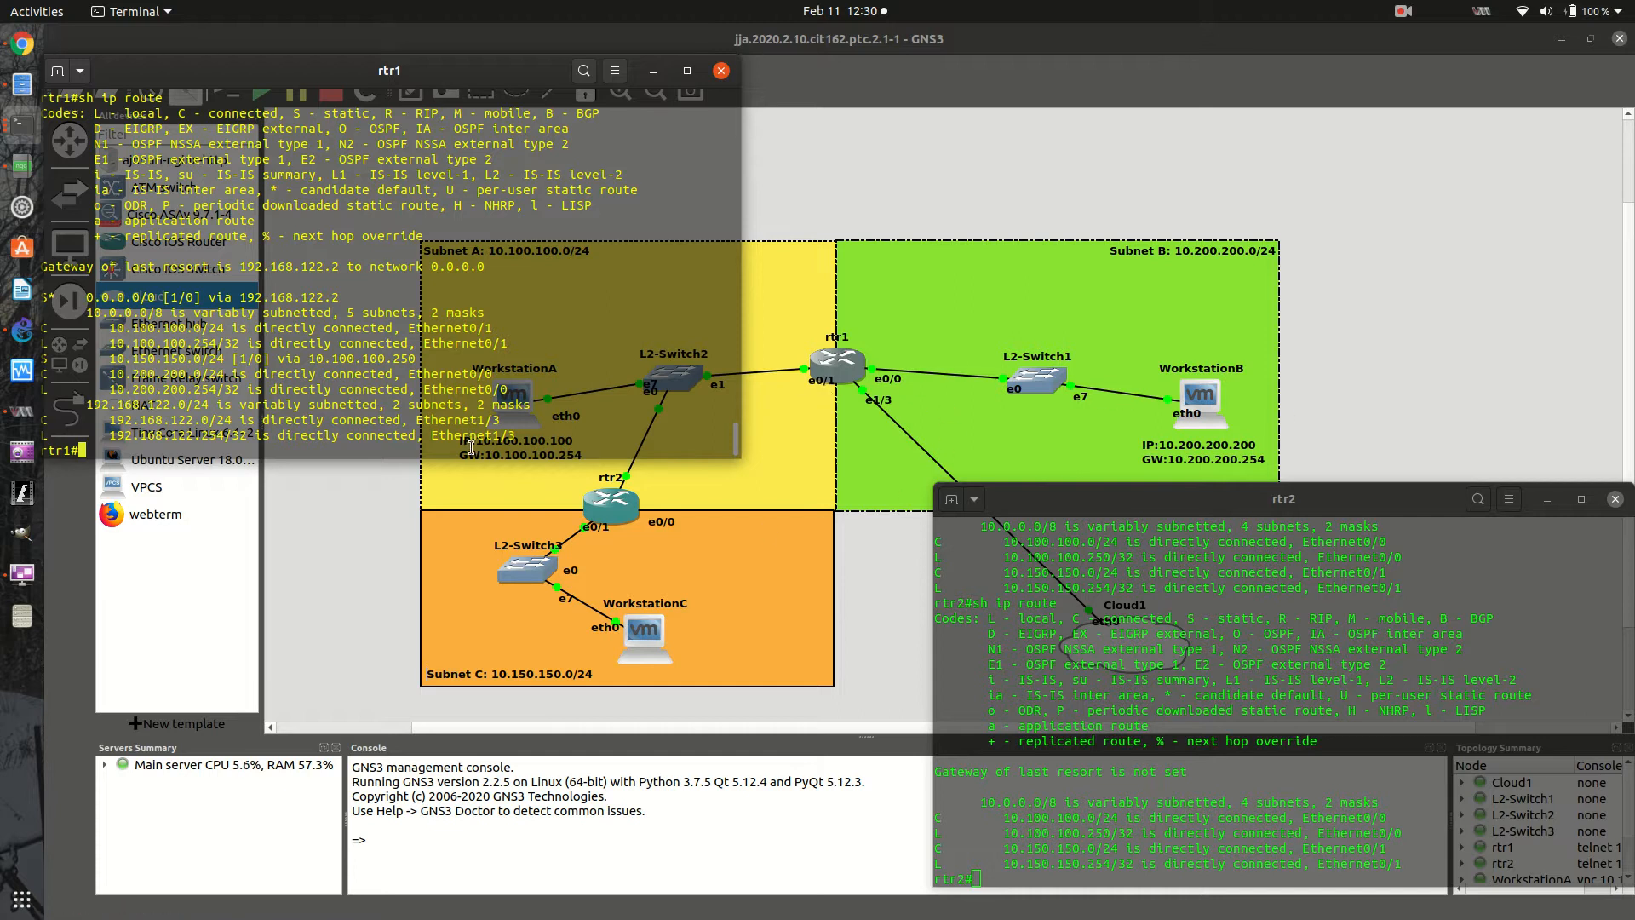
pyautogui.moveTo(481, 70); pyautogui.dragTo(542, 75)
# - Hide the list of all devices in GNS3 and bring the rtr1 and rtr2 consoles back over the topology
pyautogui.click(318, 539)
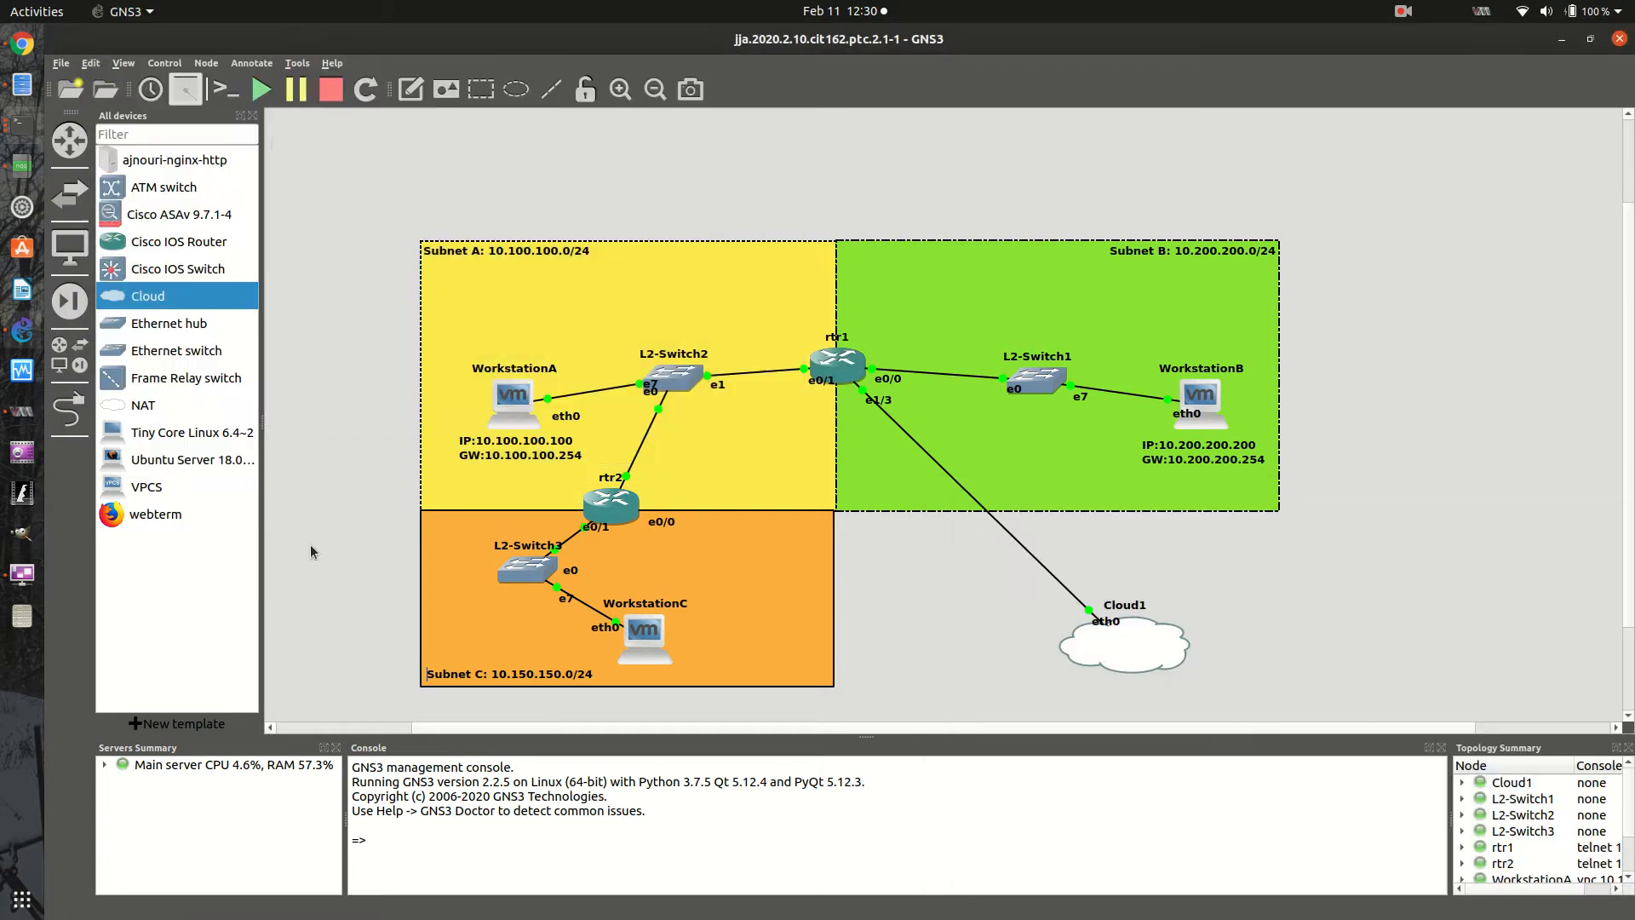
pyautogui.click(254, 115)
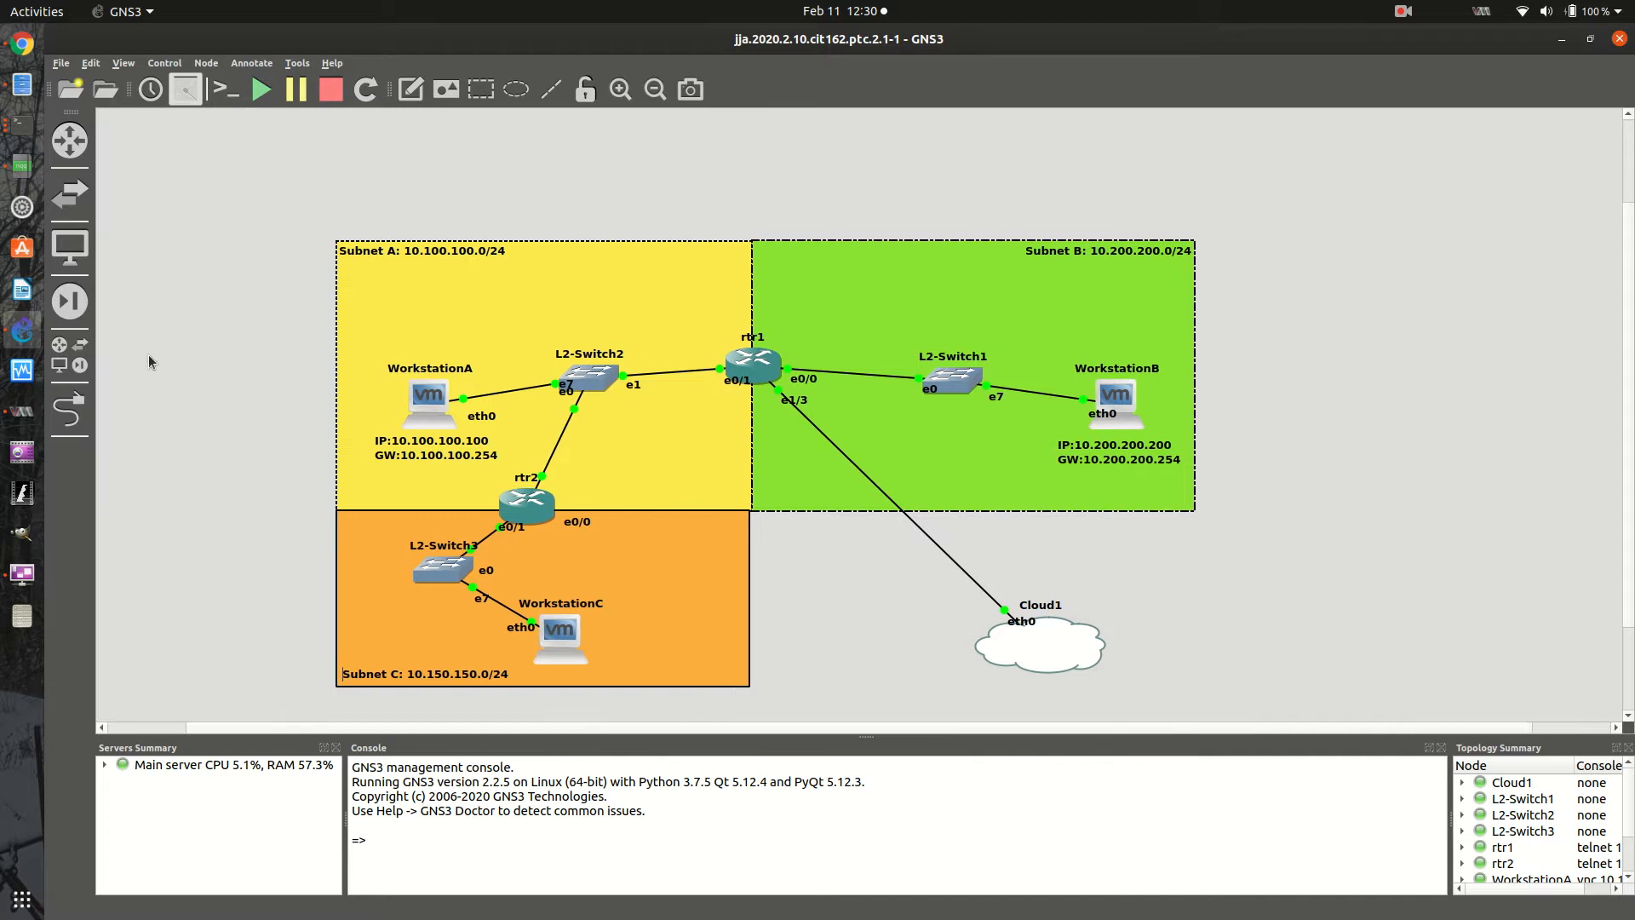
pyautogui.click(22, 125)
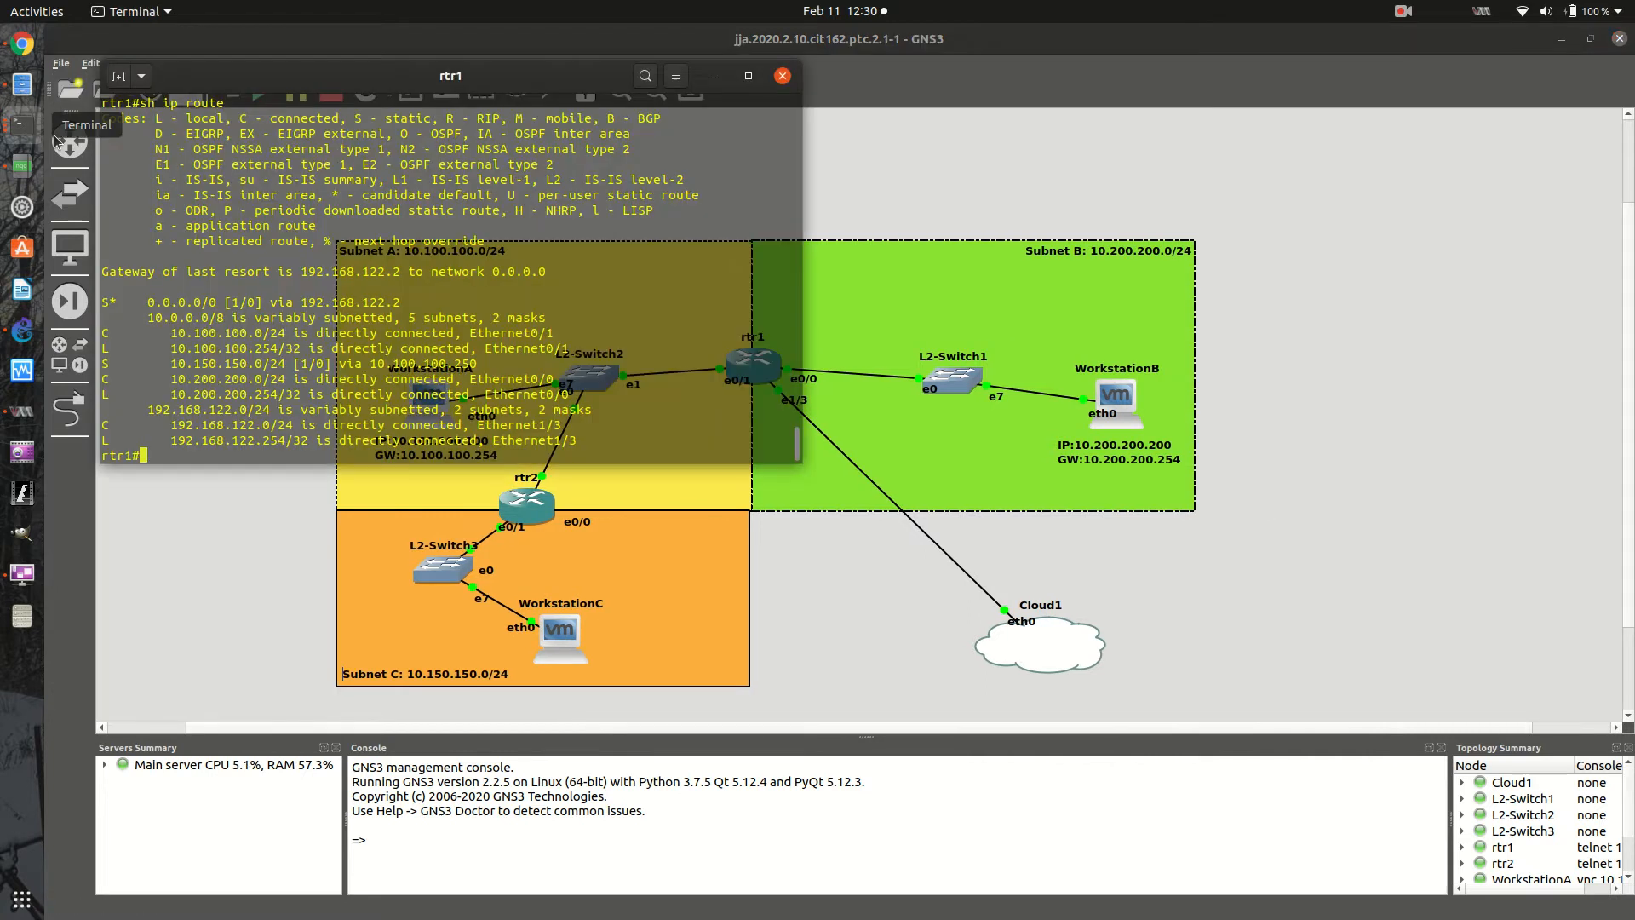
pyautogui.click(22, 125)
pyautogui.click(168, 417)
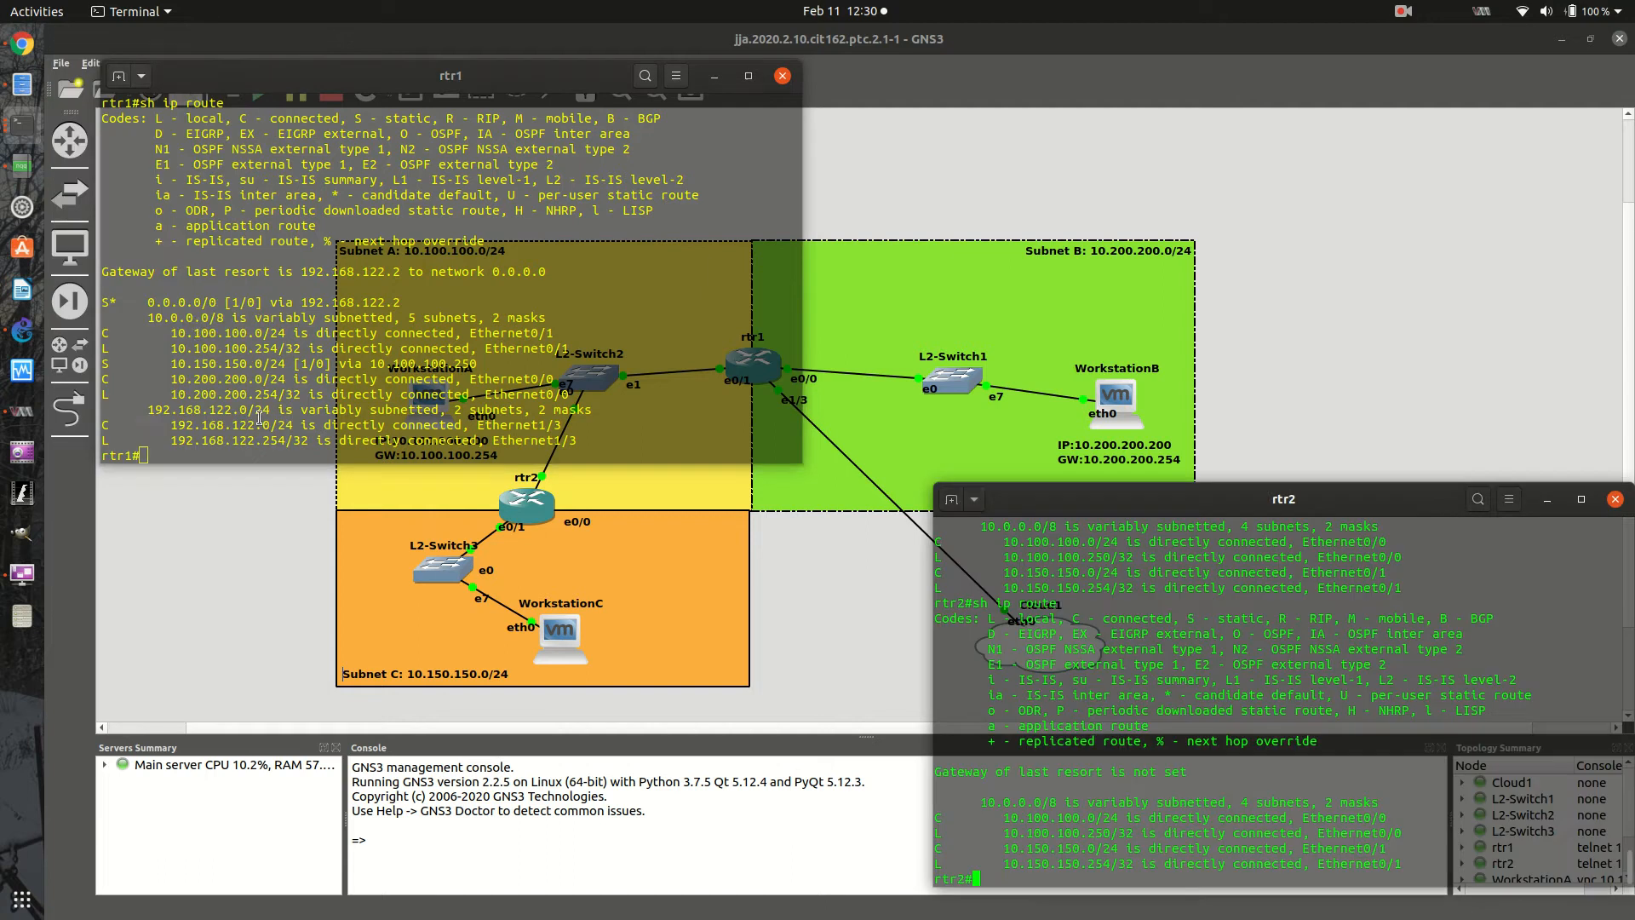
# - Enter global configuration mode on rtr1 and start the RIP process with router rip
pyautogui.click(199, 323)
pyautogui.write('config t')
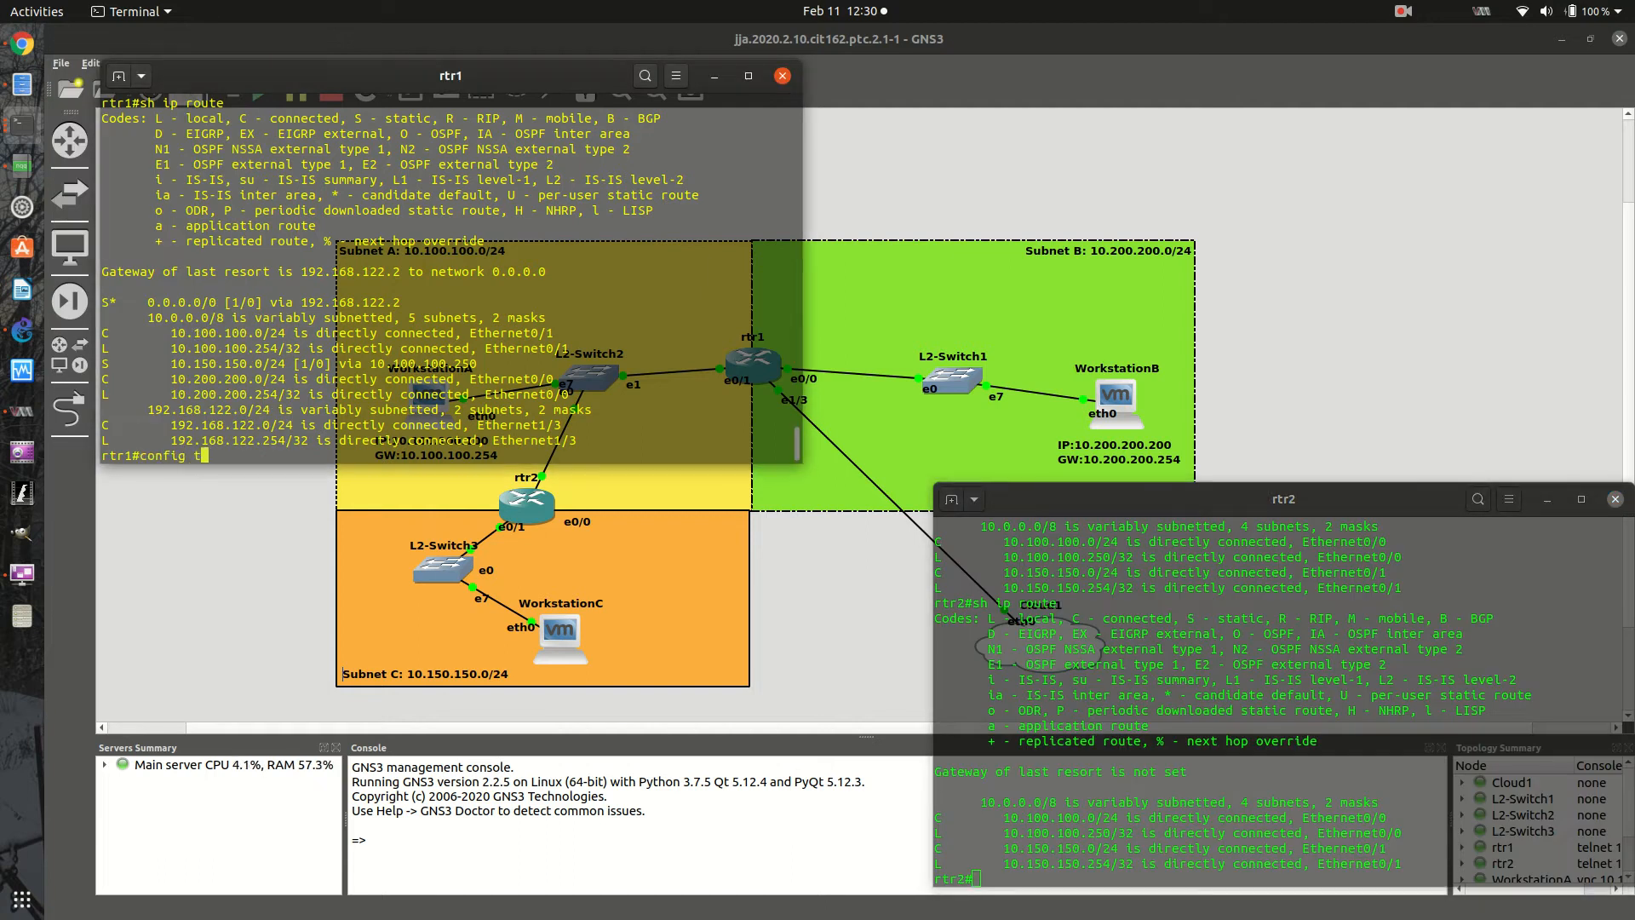
pyautogui.press('Return')
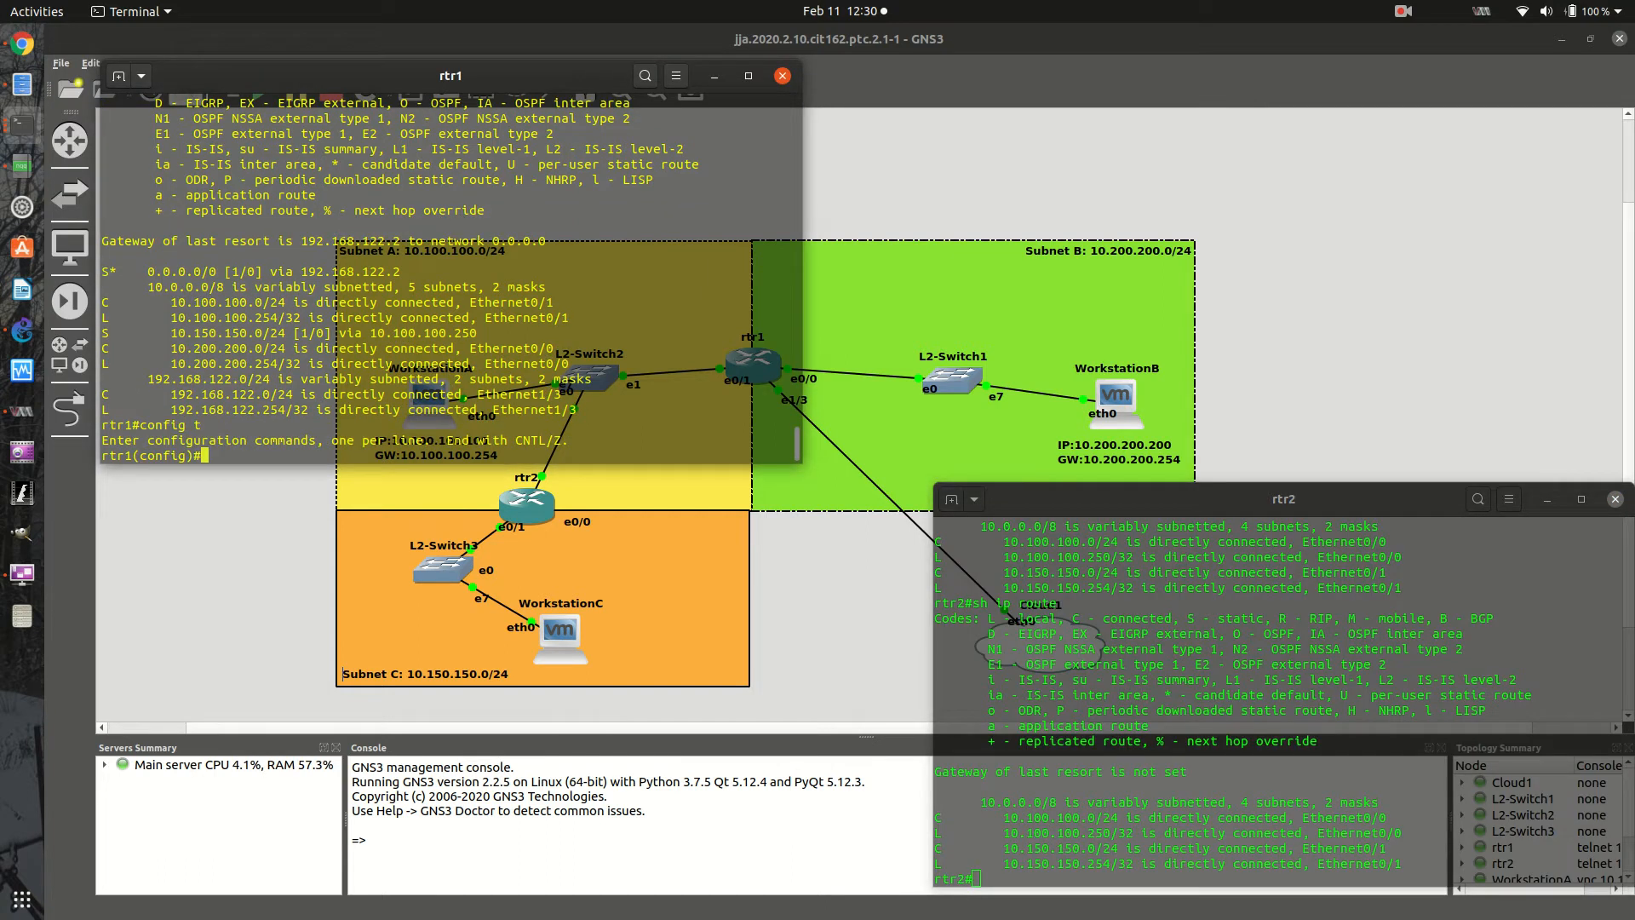
pyautogui.write('router rip')
pyautogui.press('Return')
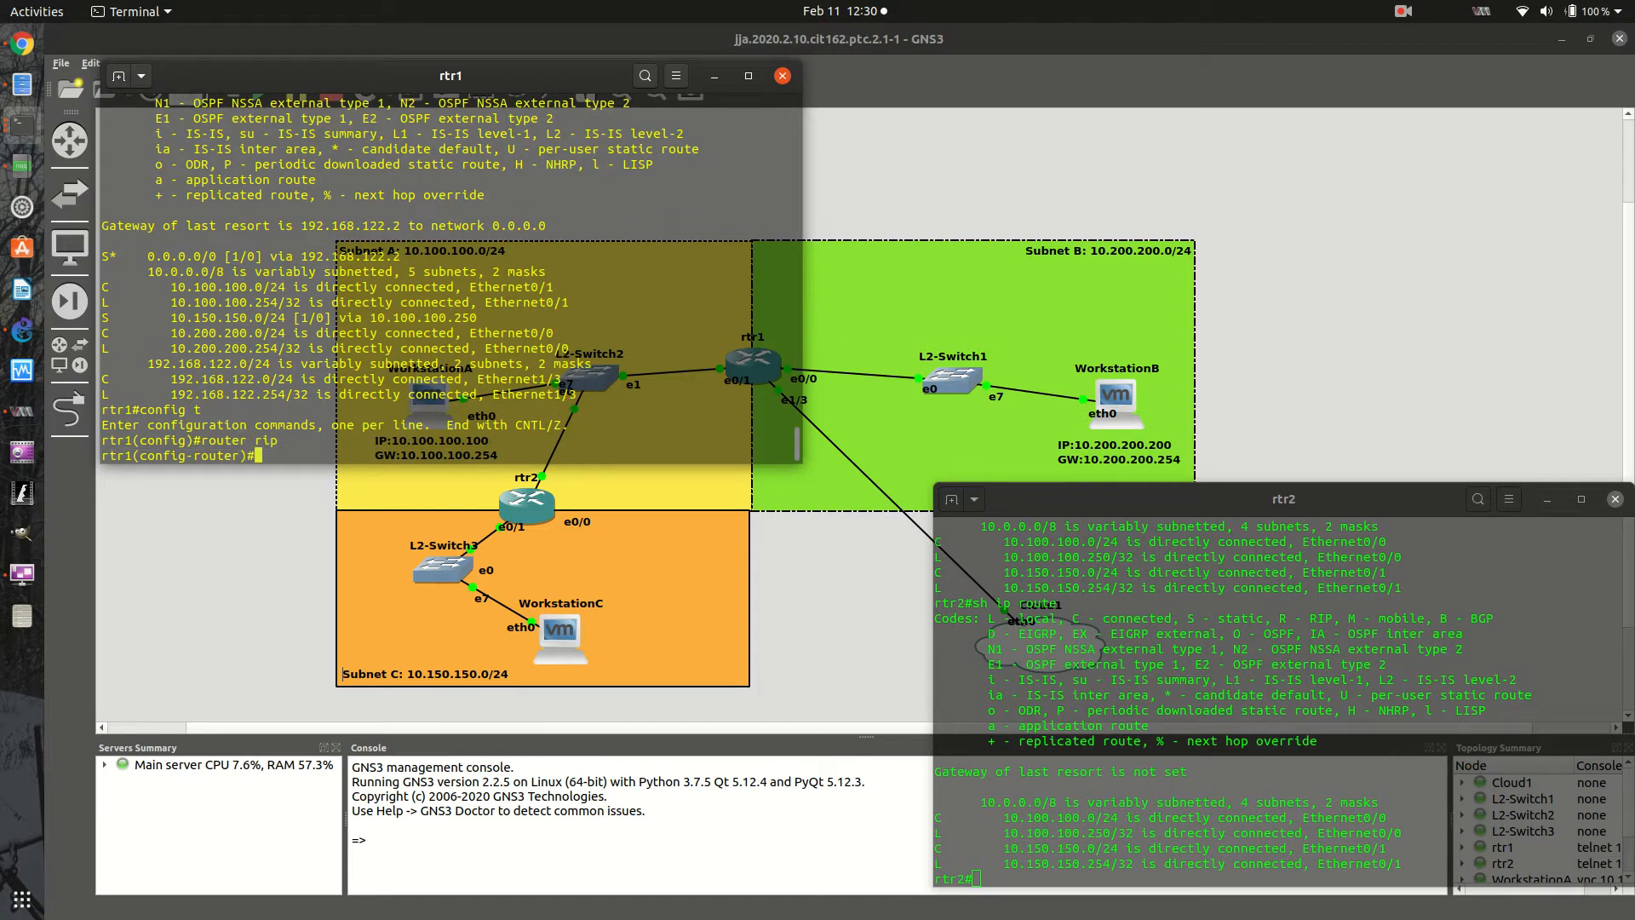
# - Look up the version command and its options in rtr1's RIP configuration without setting a version
pyautogui.write('ver? ?')
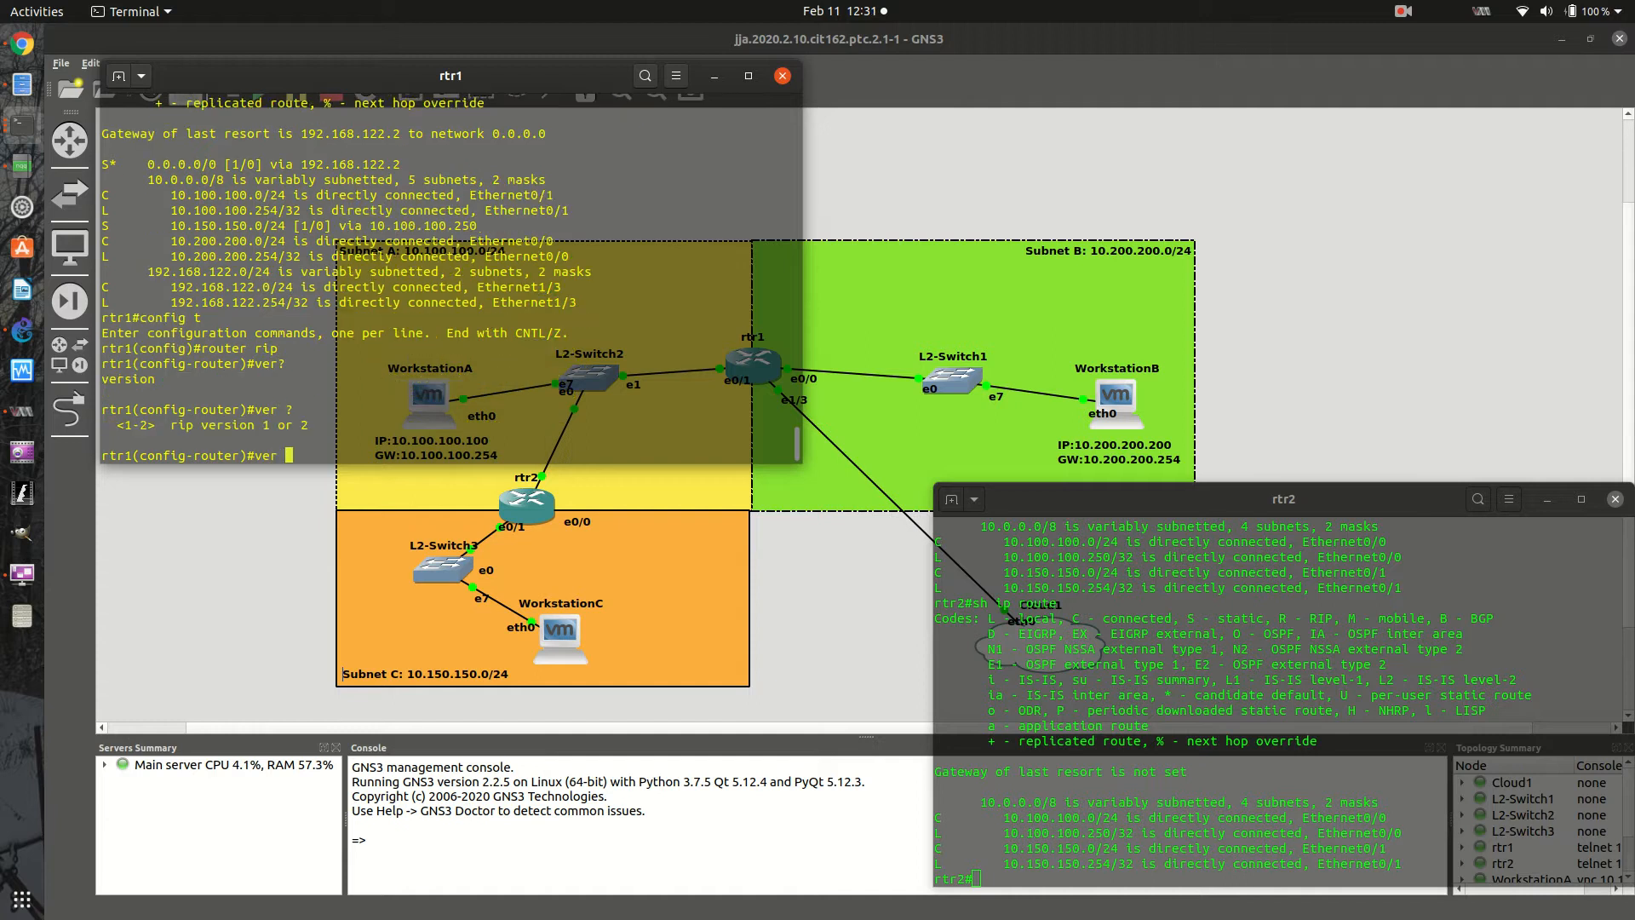
pyautogui.press('BackSpace')
pyautogui.press('BackSpace')
pyautogui.press('BackSpace')
pyautogui.press('BackSpace')
# - Check the network command's syntax and add network 10.0.0.0 to RIP on rtr1
pyautogui.write('netw')
pyautogui.press('Tab')
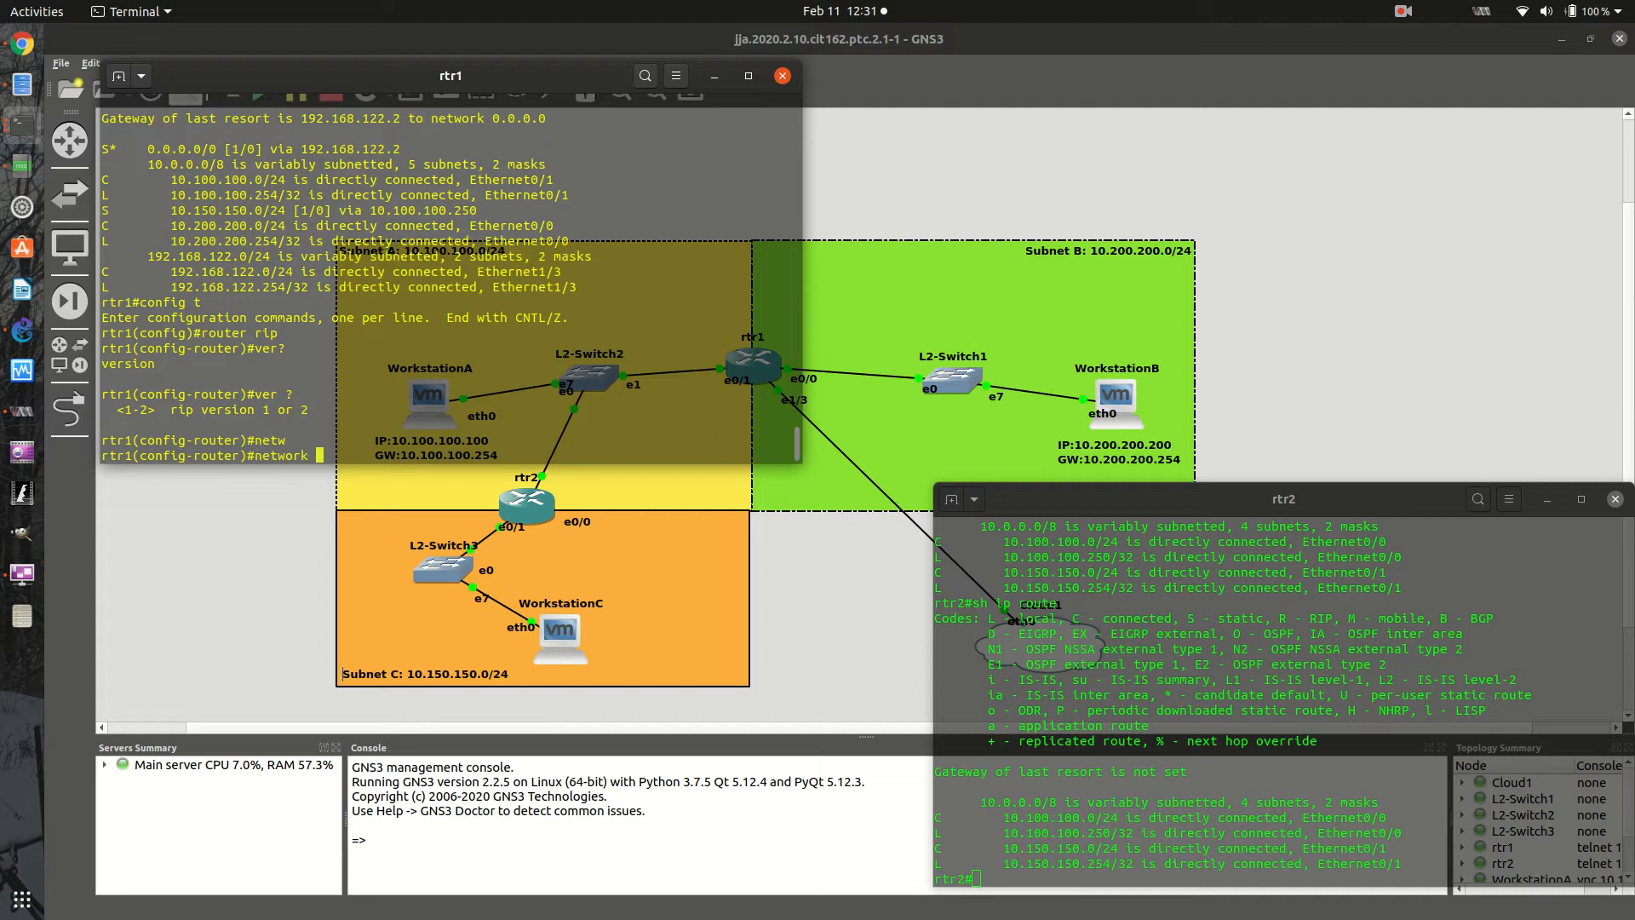
pyautogui.write('10.0.0.0 ?')
pyautogui.press('BackSpace')
pyautogui.press('BackSpace')
pyautogui.press('BackSpace')
pyautogui.press('BackSpace')
pyautogui.press('BackSpace')
pyautogui.press('BackSpace')
pyautogui.press('BackSpace')
pyautogui.press('BackSpace')
pyautogui.press('BackSpace')
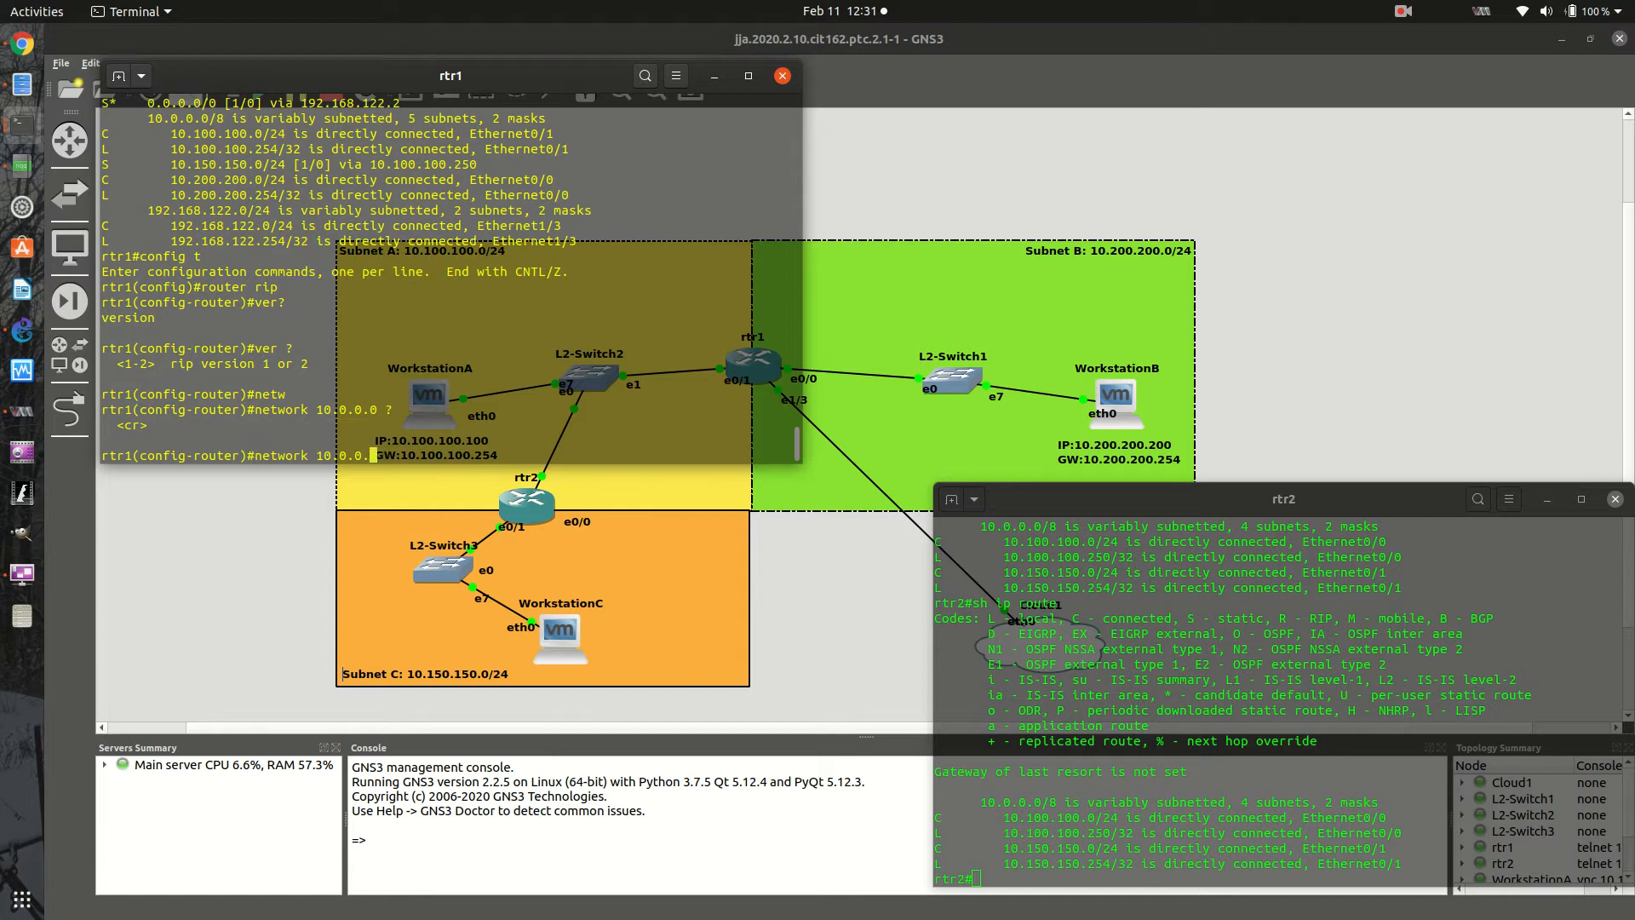
pyautogui.write('10.0.0.0')
pyautogui.press('Return')
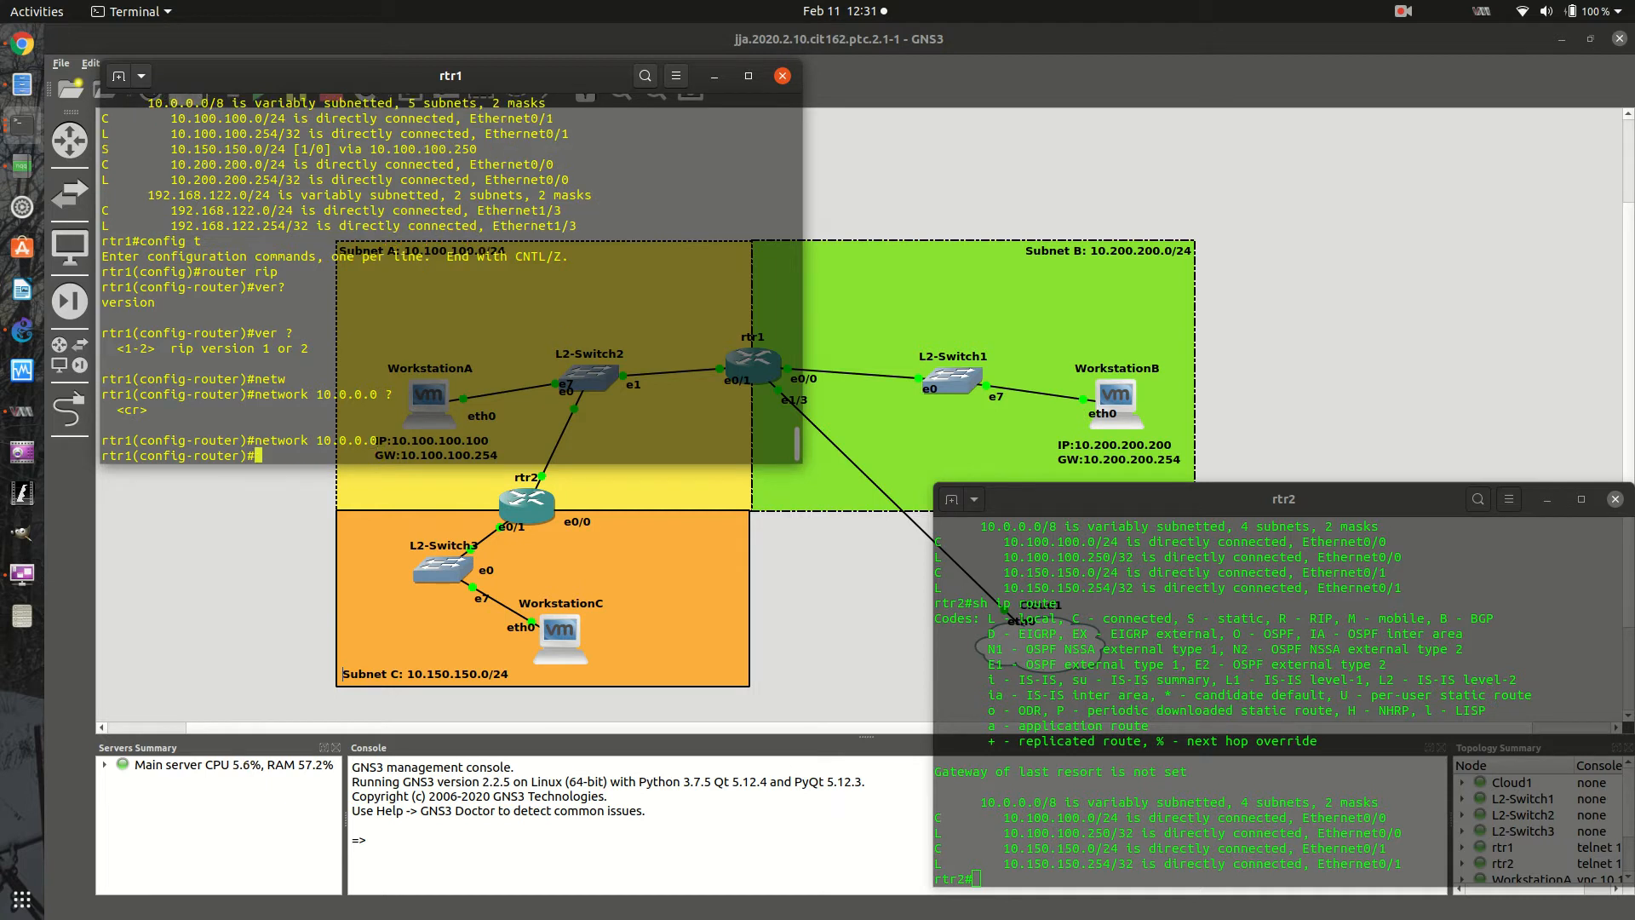
# - Exit the RIP and global configuration modes on rtr1 to return to the privileged prompt
pyautogui.write('exit')
pyautogui.press('Return')
pyautogui.press('Return')
pyautogui.press('Return')
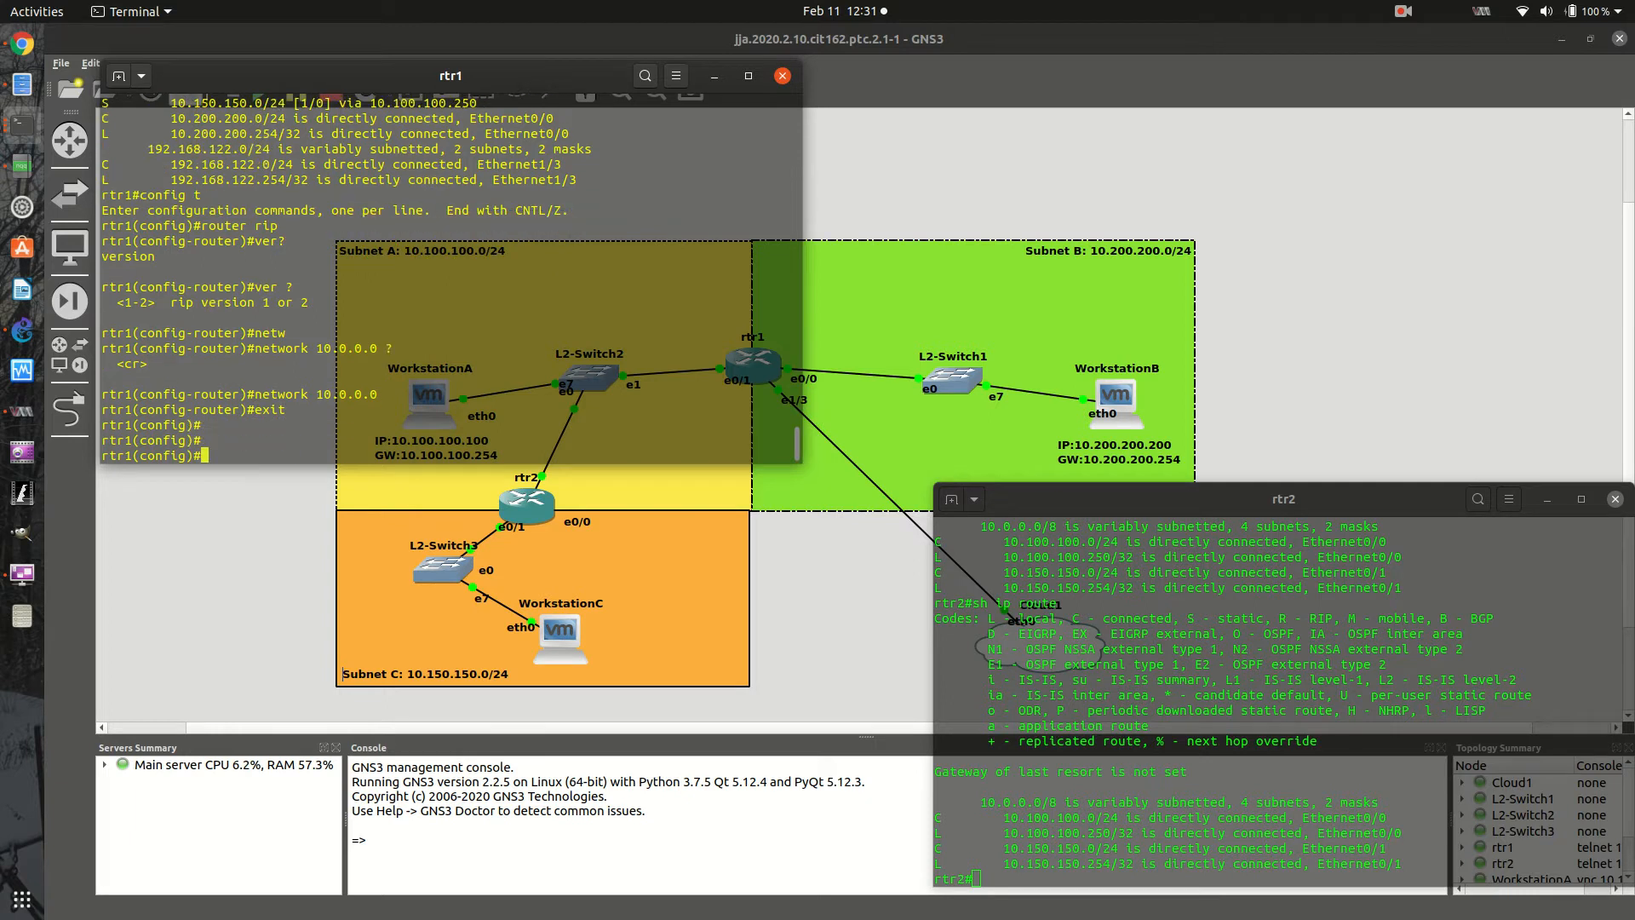
pyautogui.write('exit')
pyautogui.press('Return')
pyautogui.press('Return')
pyautogui.press('Return')
pyautogui.press('Return')
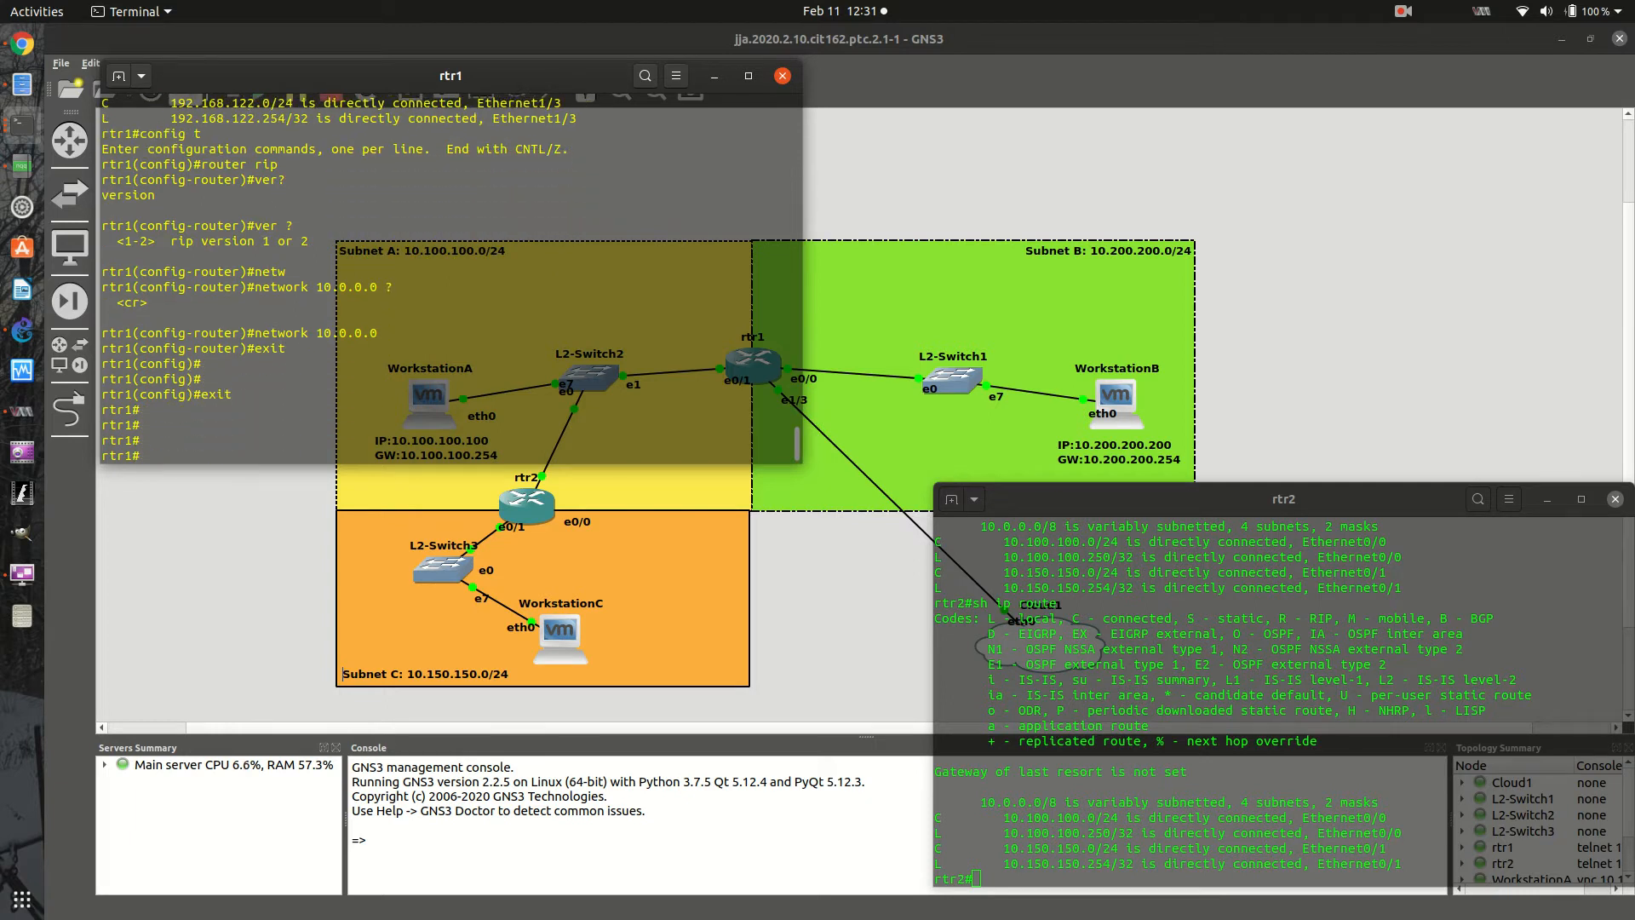
# - List the show ip rip options on rtr1 and display the RIP database
pyautogui.write('sh ip ')
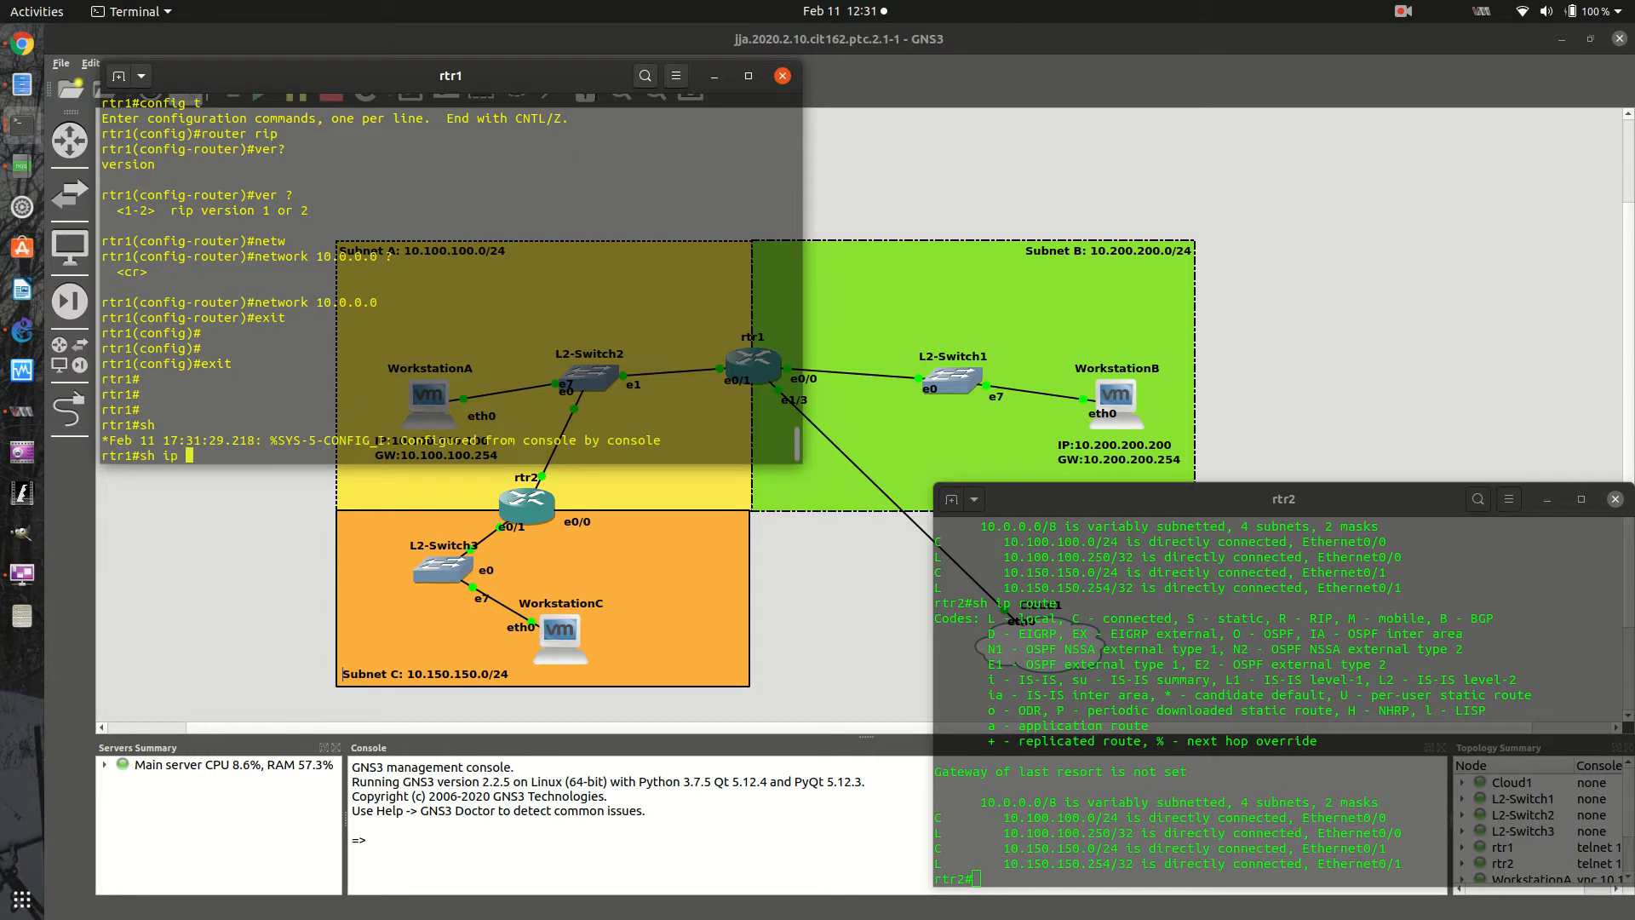
pyautogui.write('rip? ?')
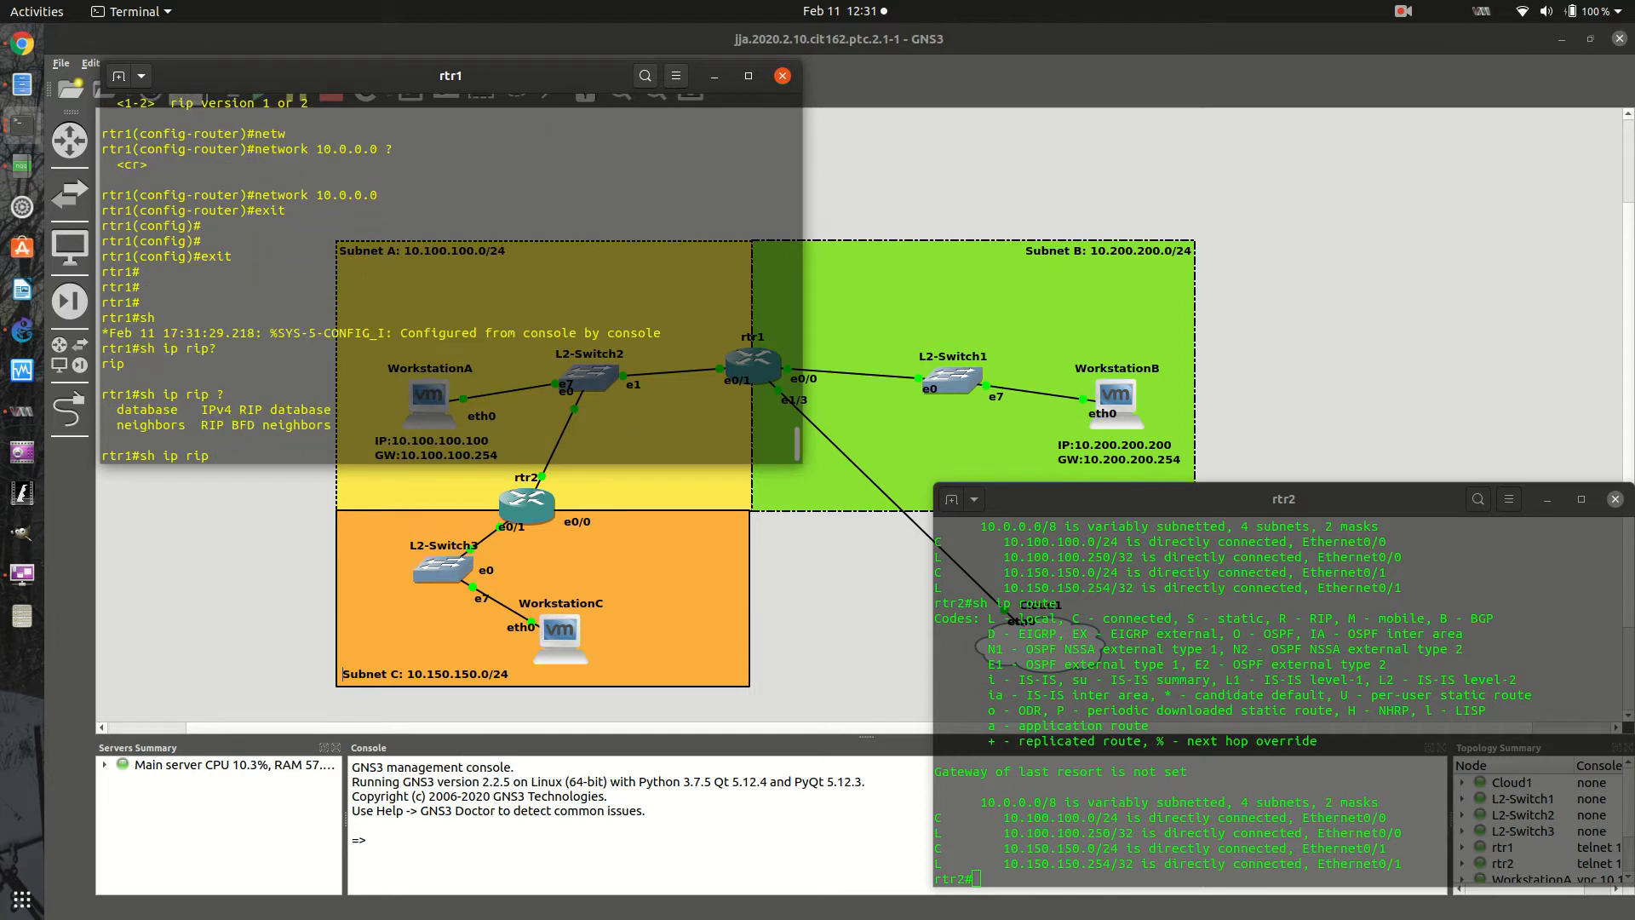
pyautogui.write('data')
pyautogui.press('Return')
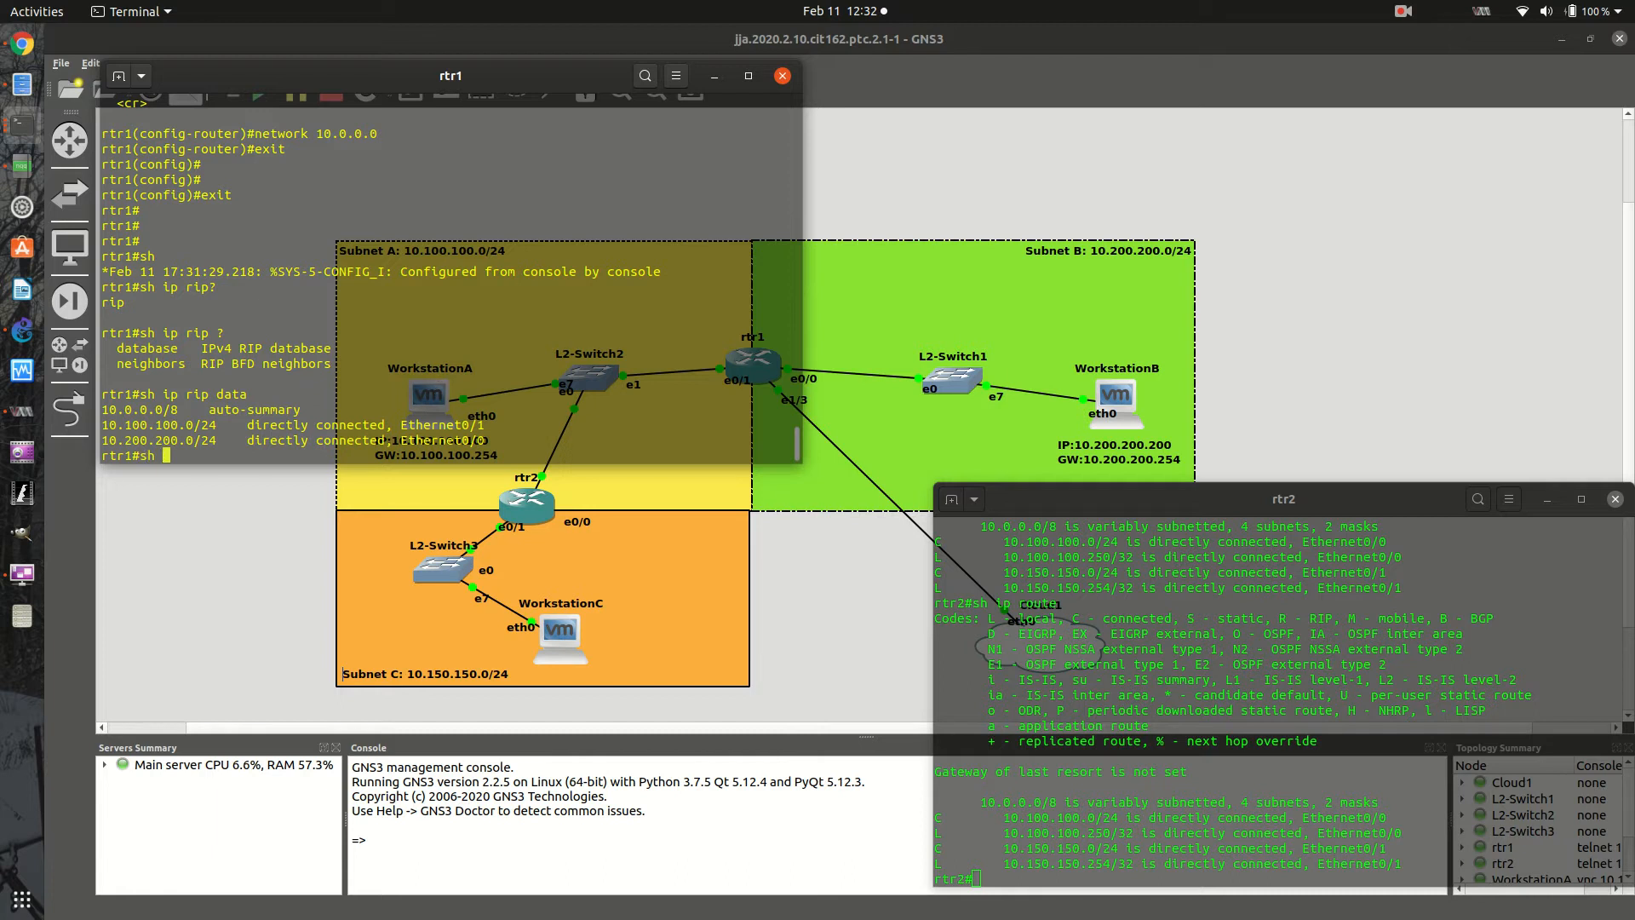
# - Check the debug ip rip options on rtr1 and turn on RIP protocol debugging with debug ip rip
pyautogui.write('de')
pyautogui.press('Tab')
pyautogui.write('b')
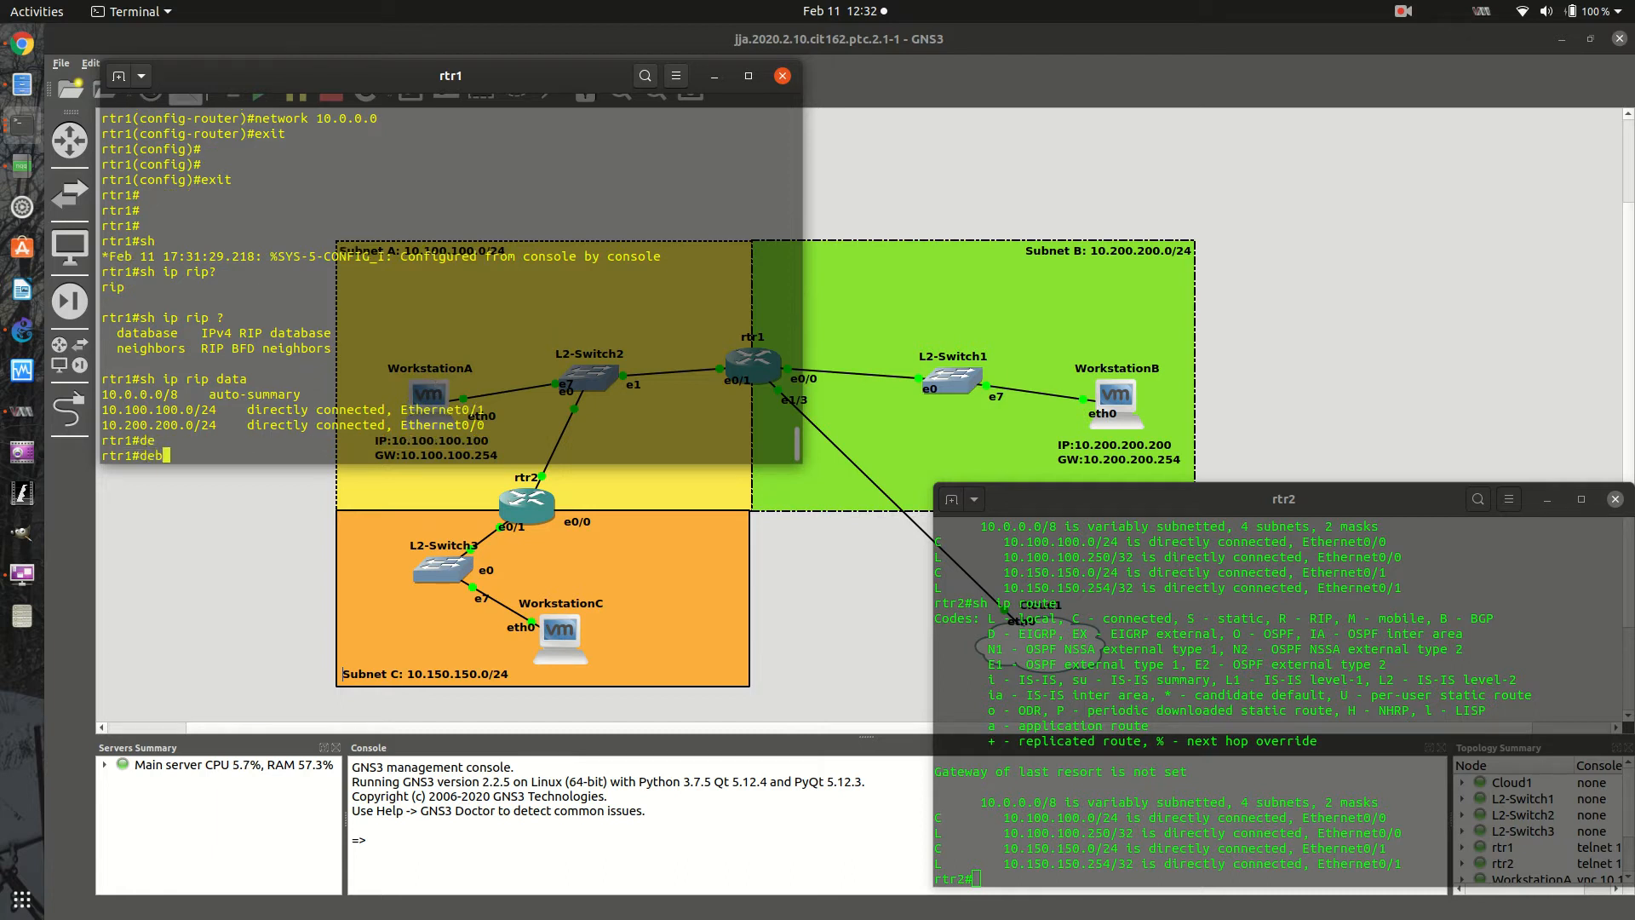
pyautogui.press('Tab')
pyautogui.write('ip ')
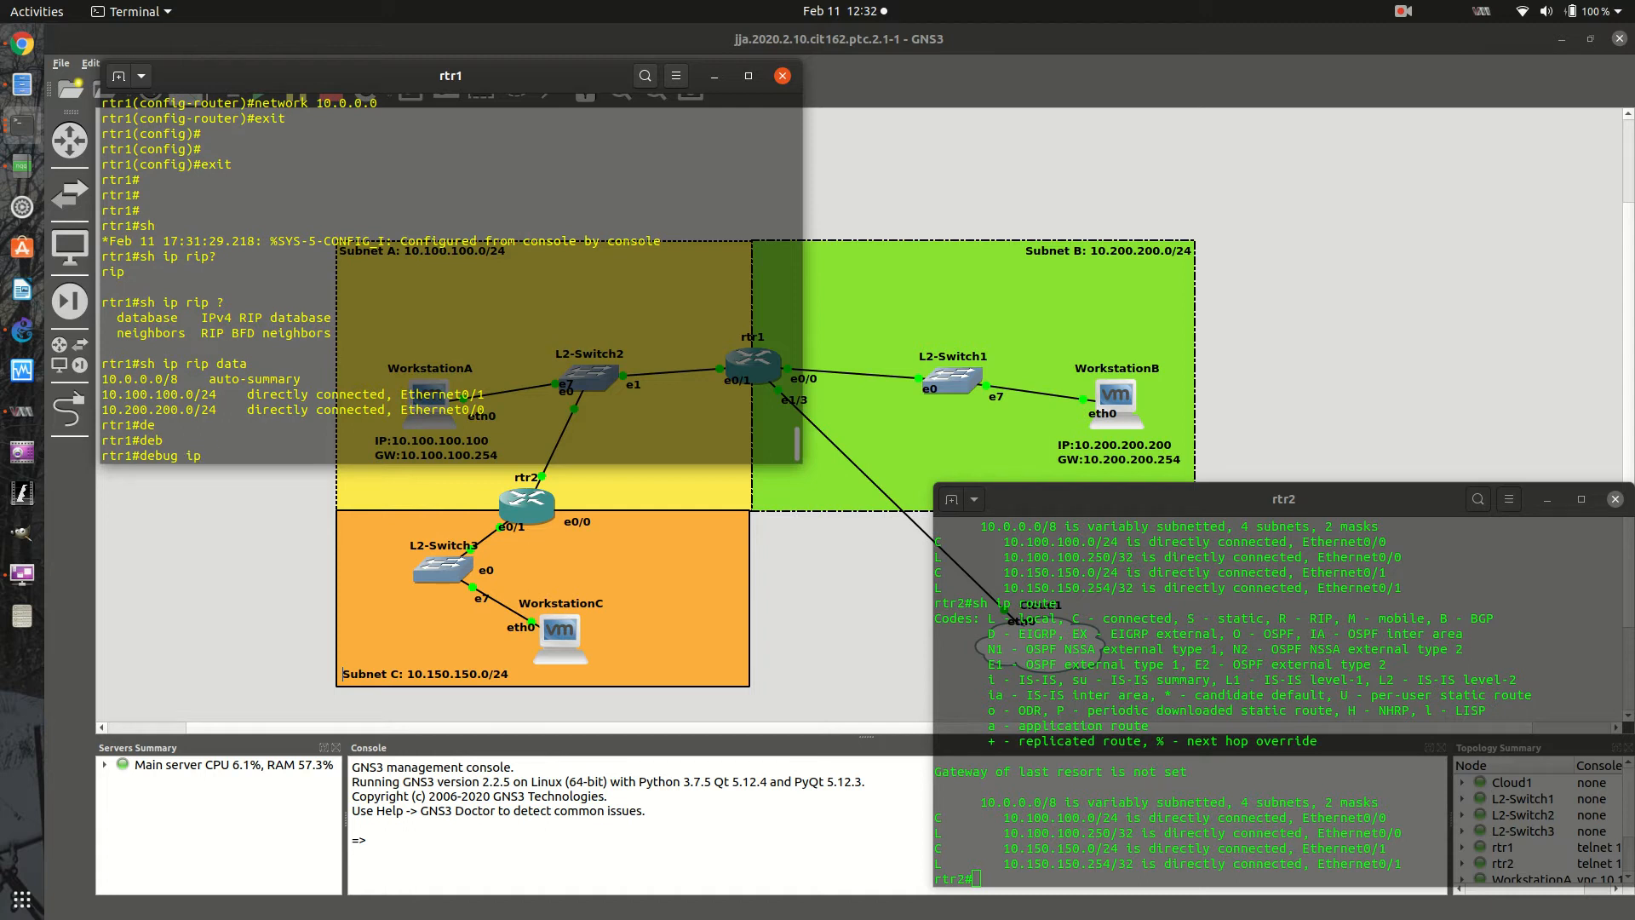
pyautogui.write('rip')
pyautogui.press('Tab')
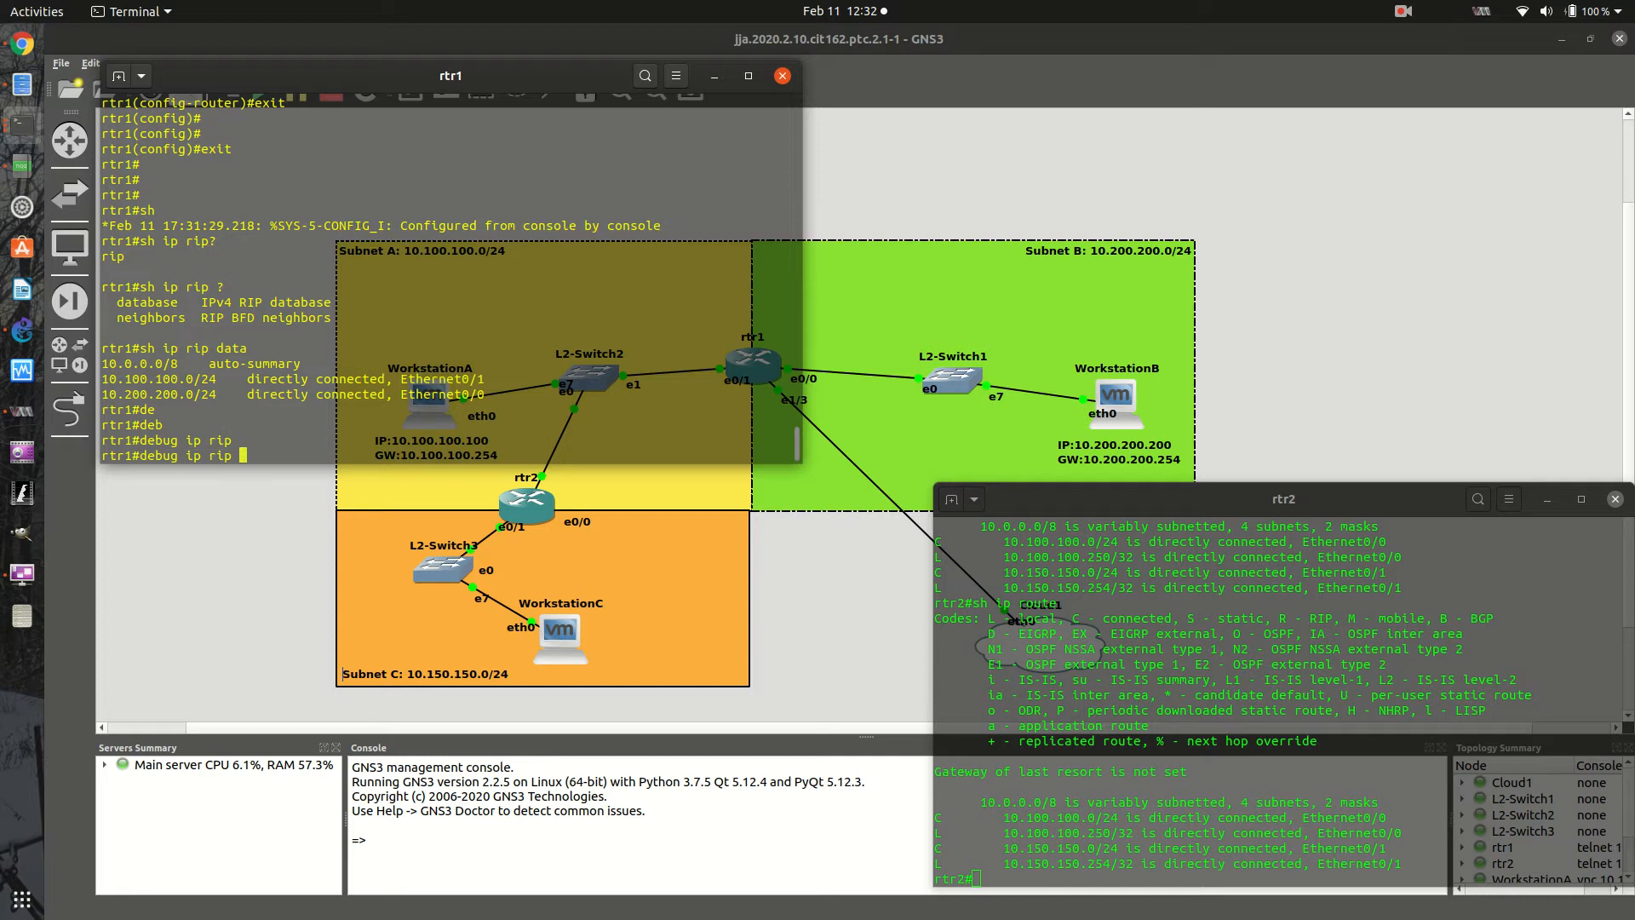
pyautogui.write('?')
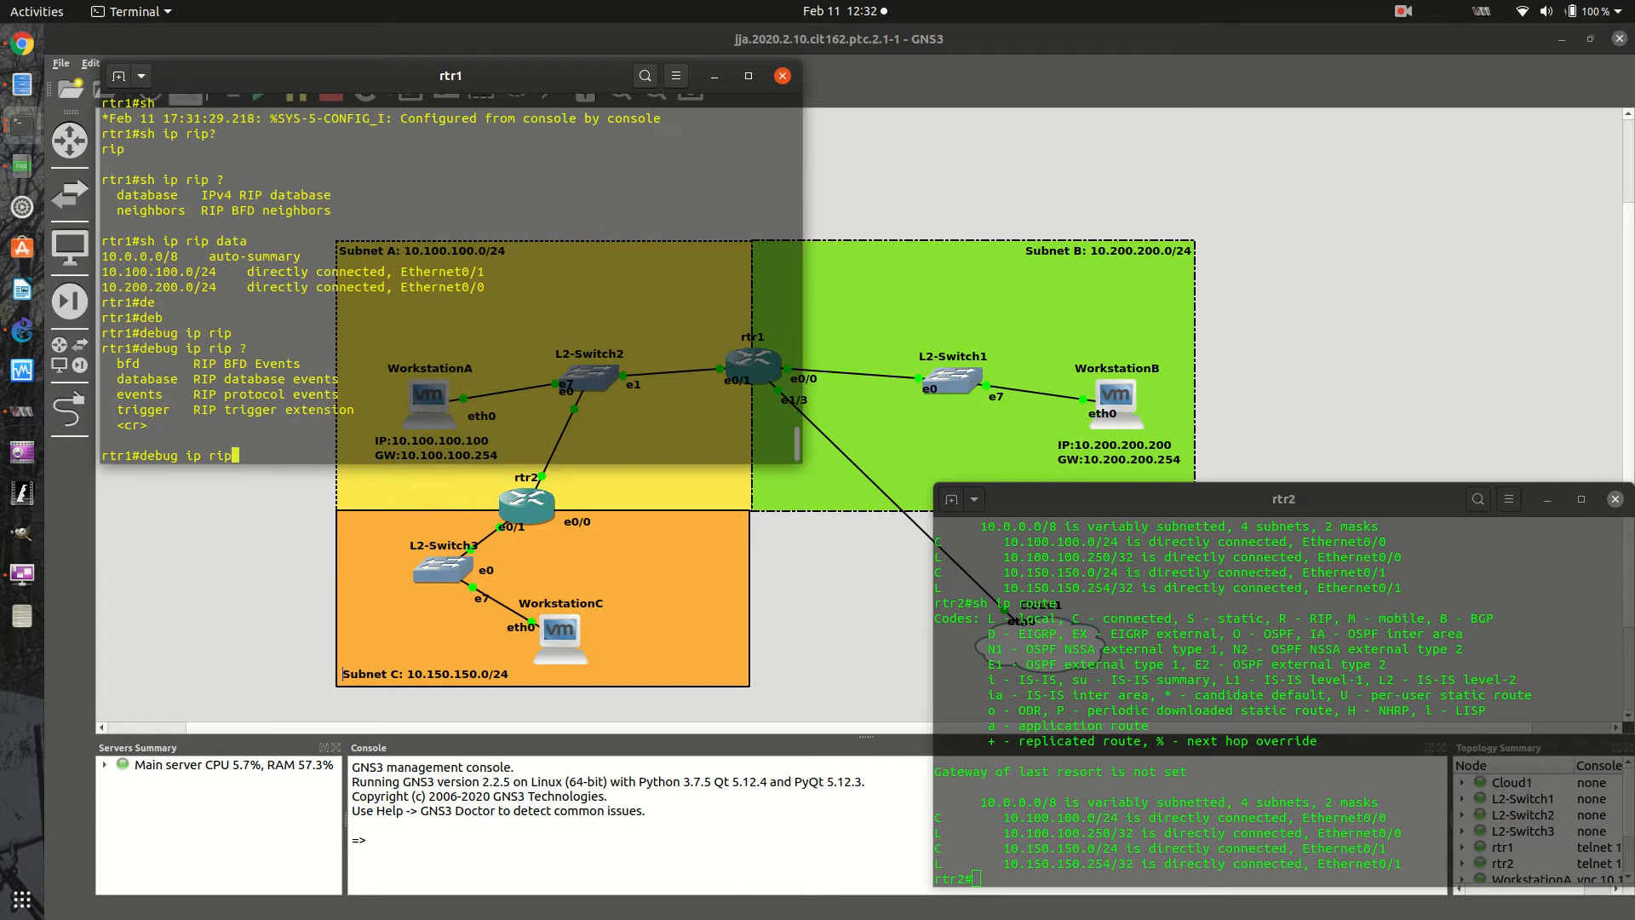
pyautogui.press('Return')
pyautogui.press('Return')
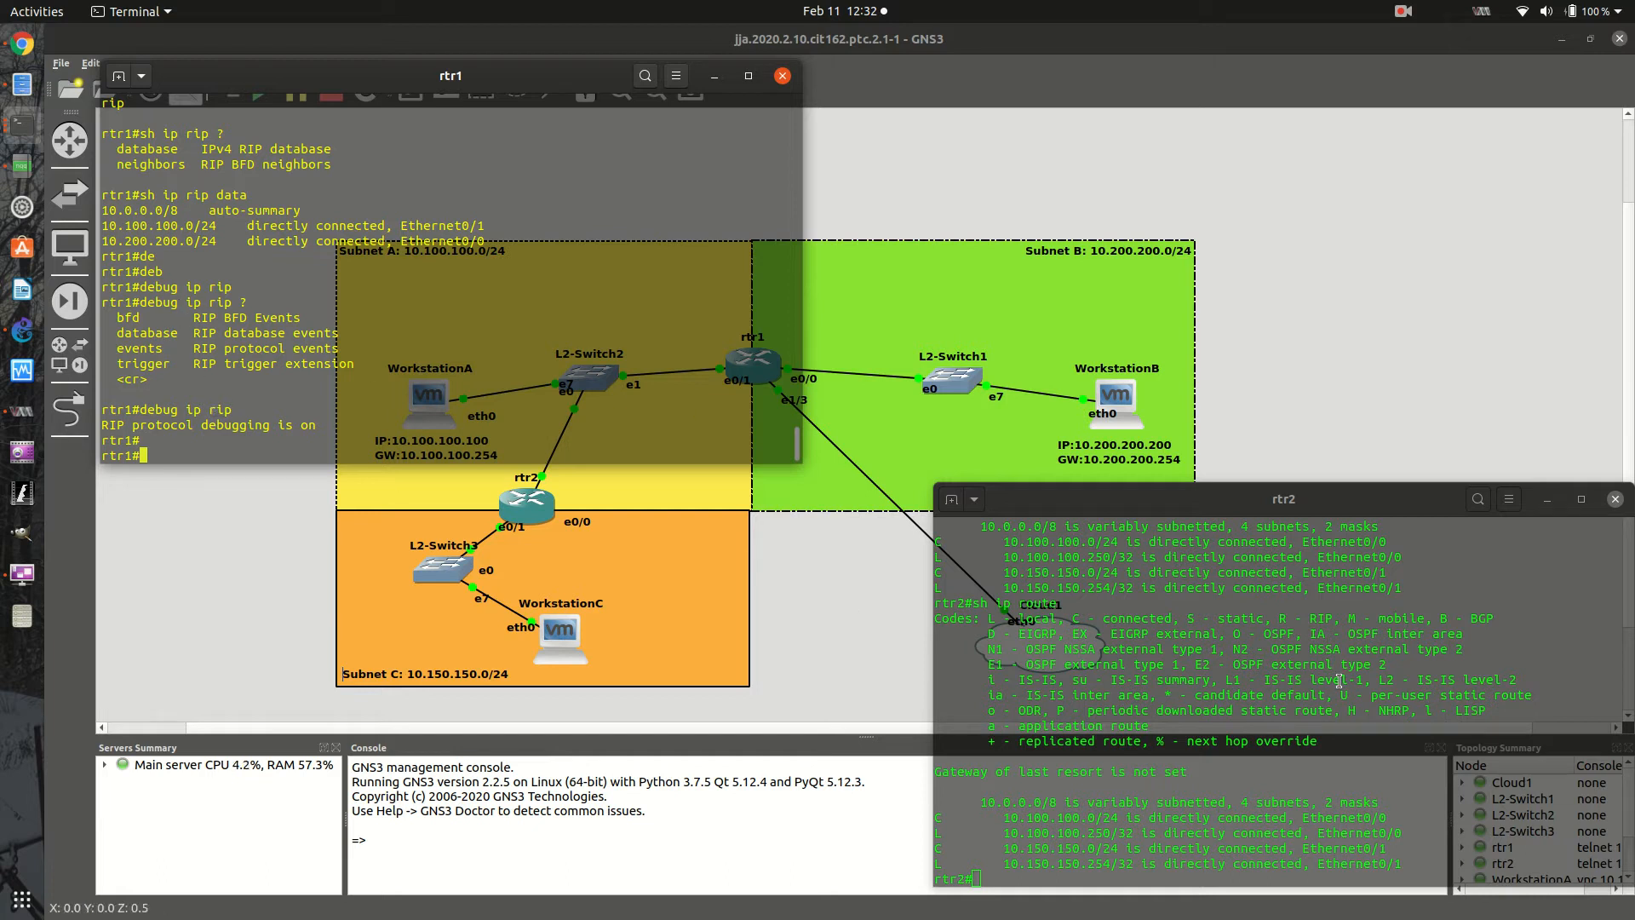
# - Highlight the broadcast address in rtr1's Ethernet0/0 RIP update message to point it out, and clear the highlight
pyautogui.click(1186, 844)
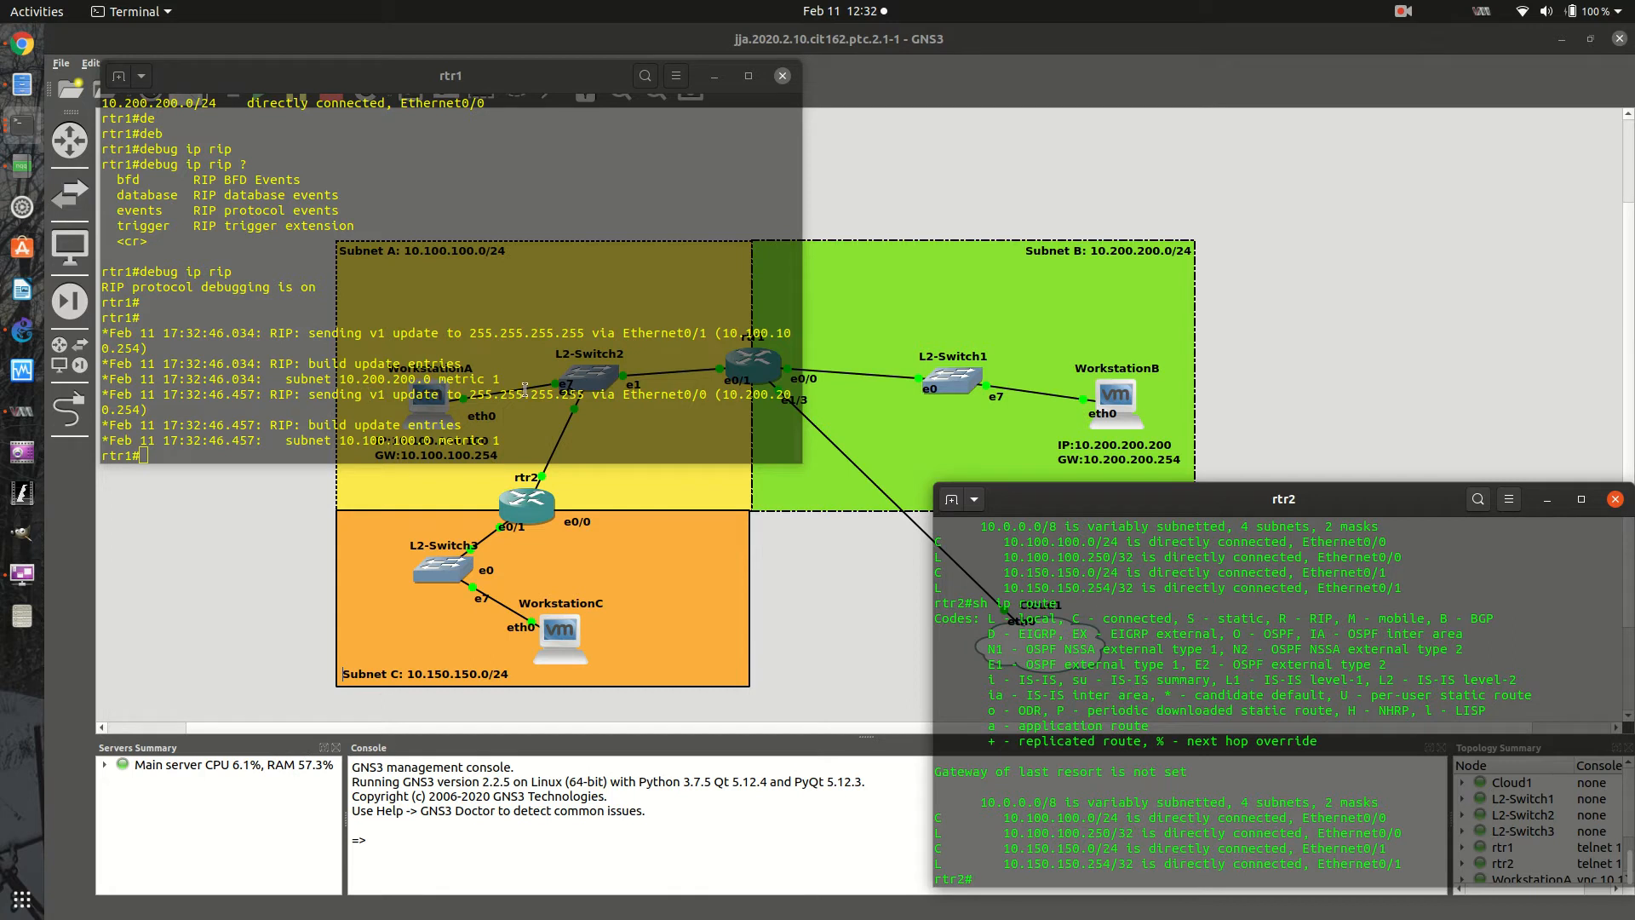
pyautogui.moveTo(473, 392); pyautogui.dragTo(587, 393)
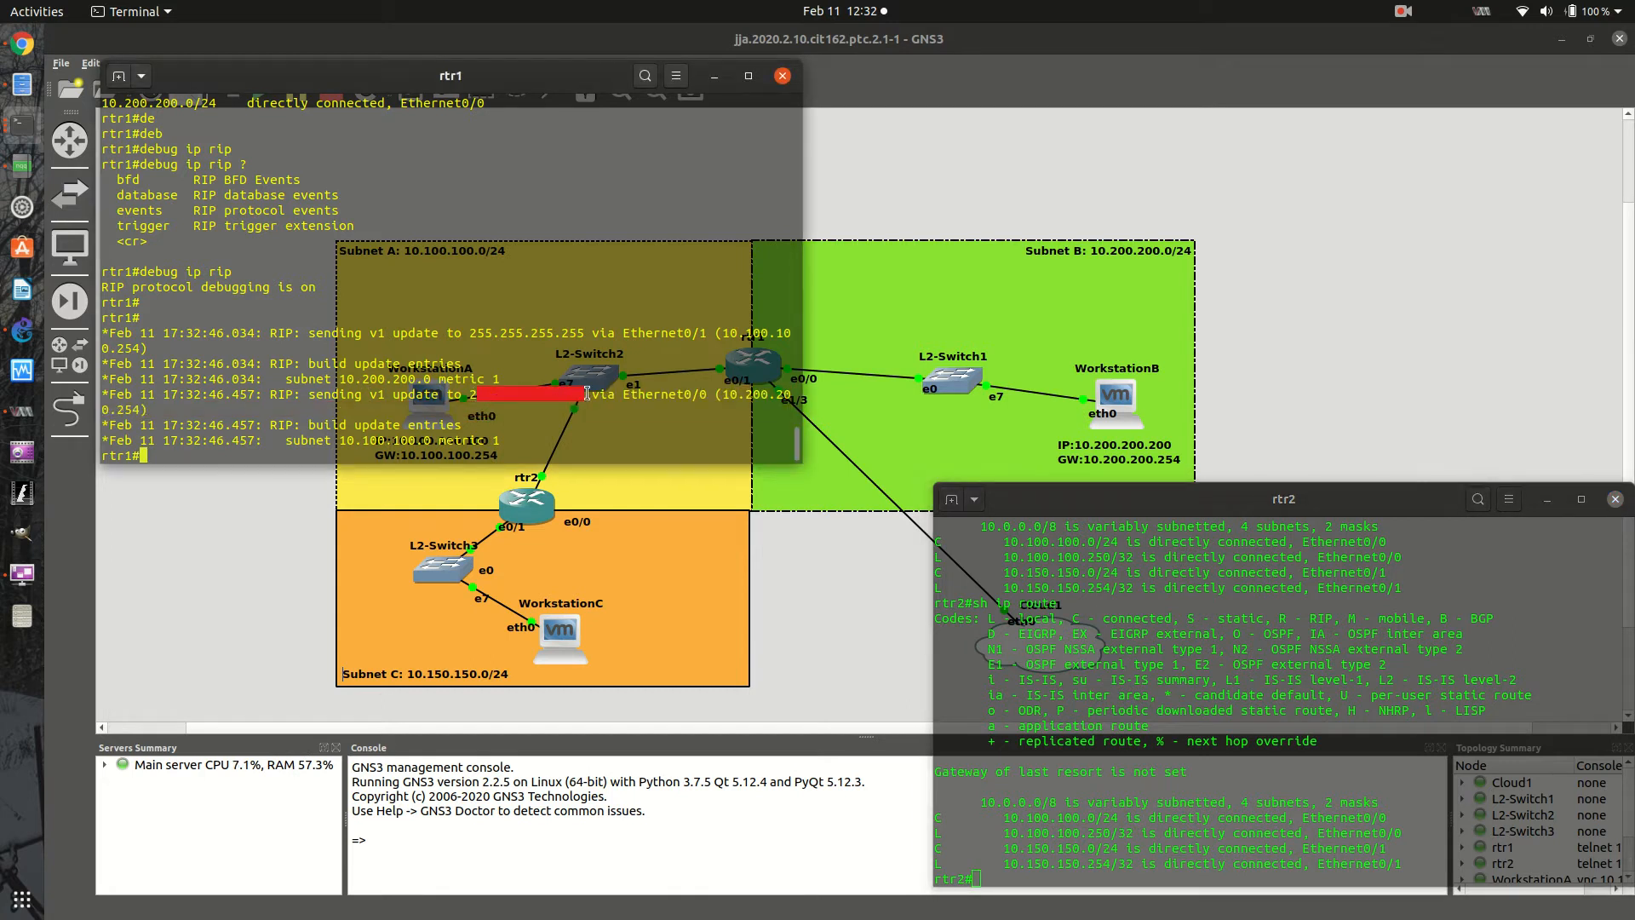
pyautogui.click(583, 406)
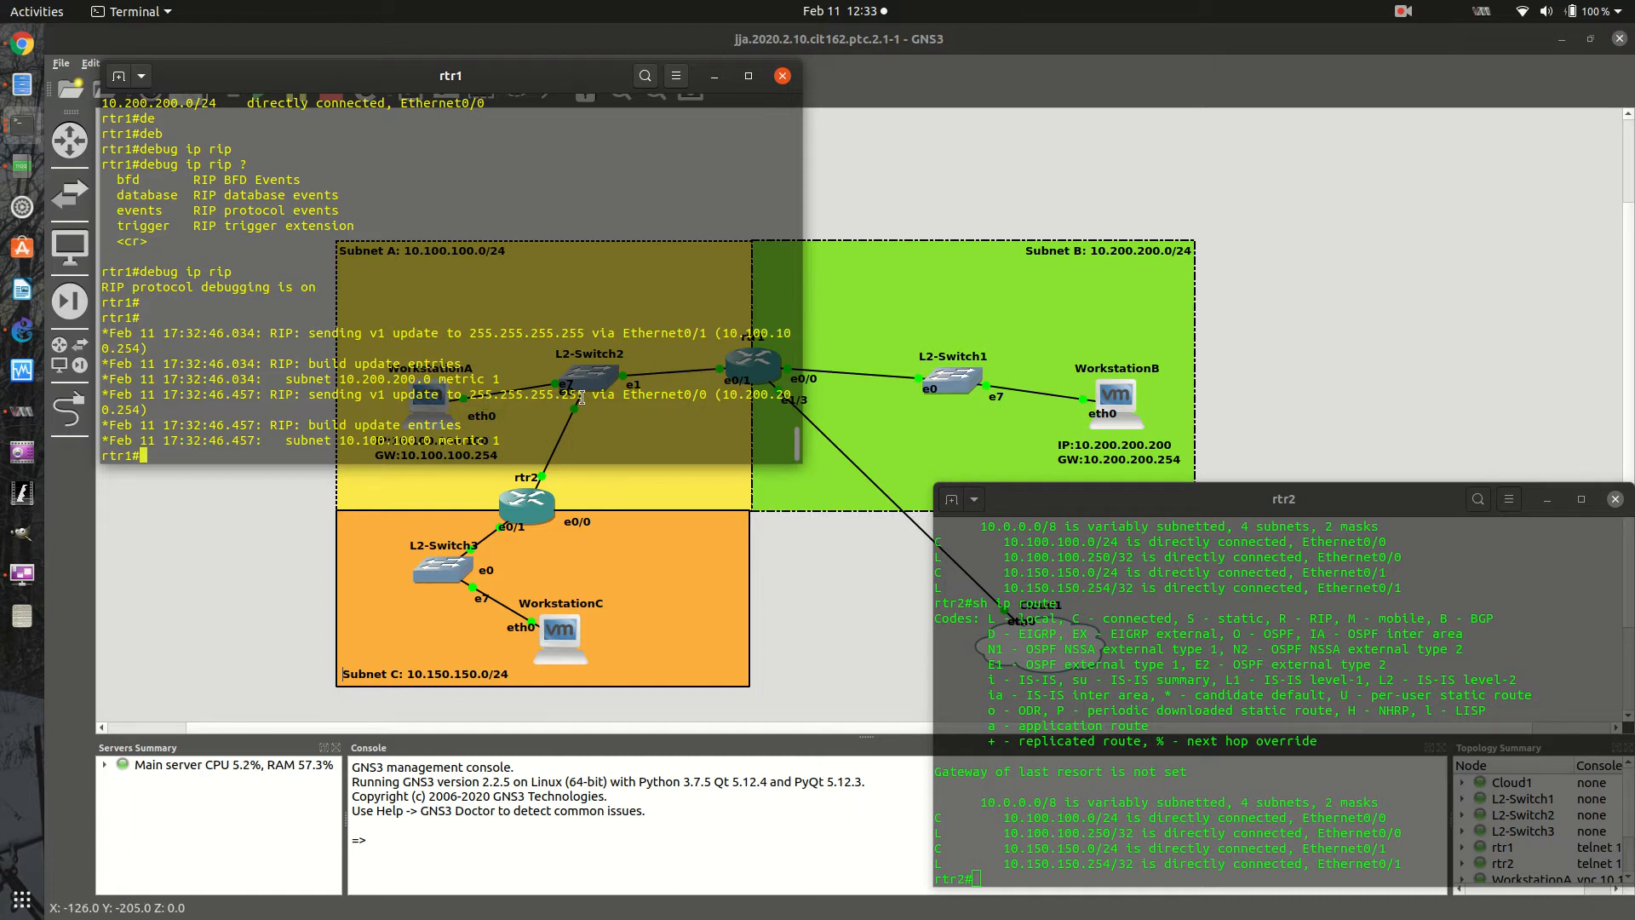
# - Turn on RIP protocol debugging on rtr2 with debug ip rip
pyautogui.click(1041, 884)
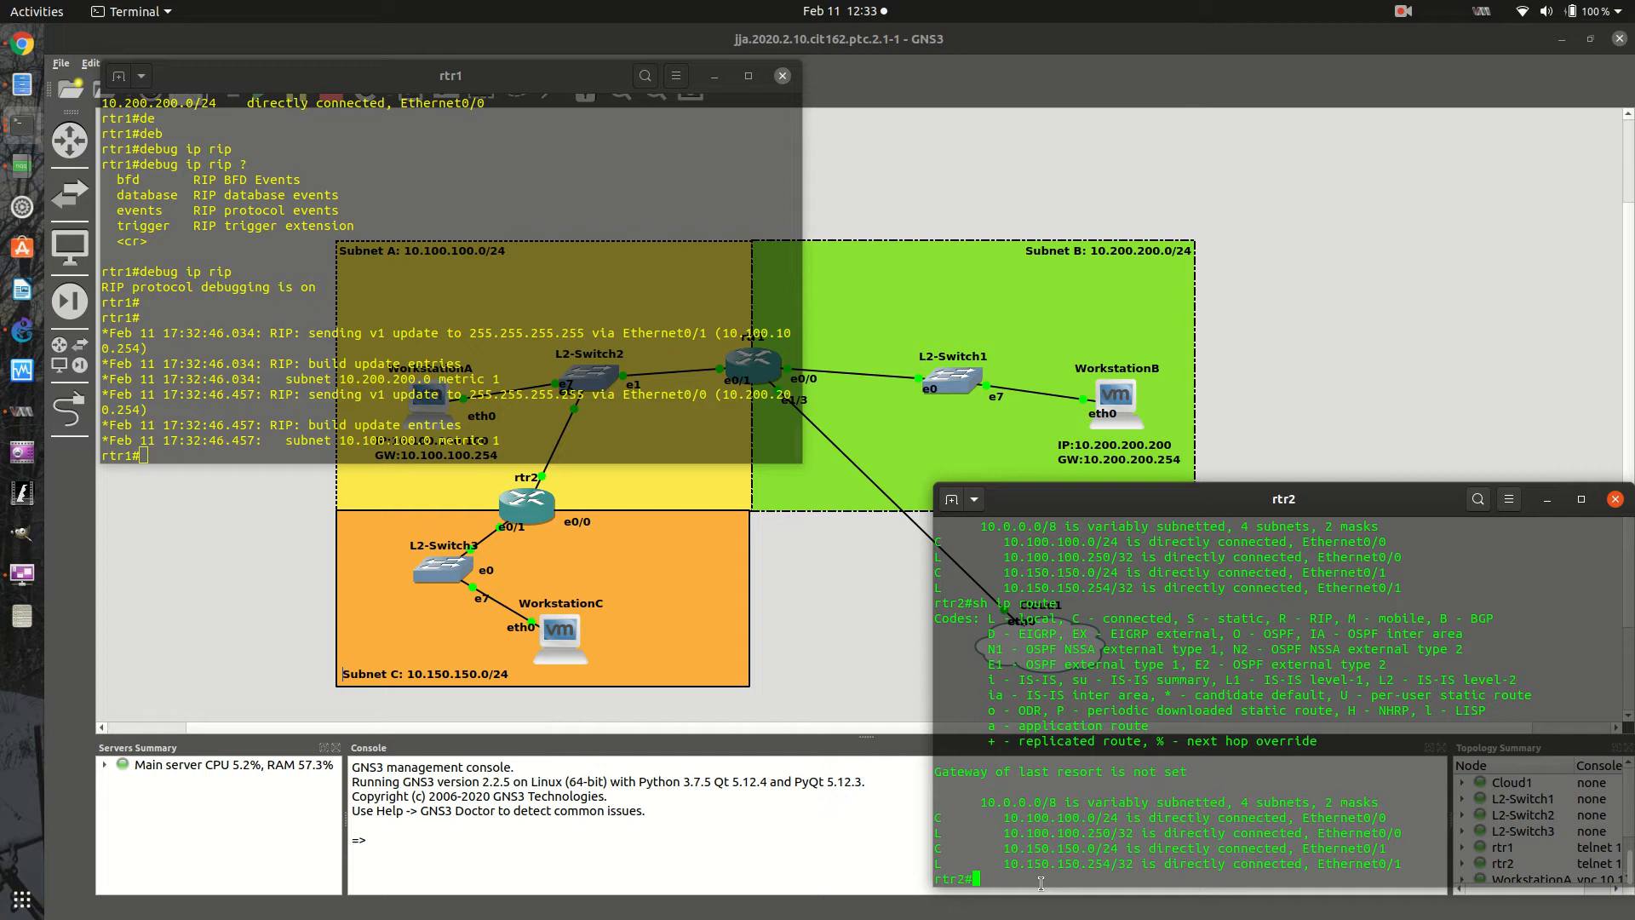
pyautogui.write('de')
pyautogui.press('Tab')
pyautogui.write('b')
pyautogui.press('Tab')
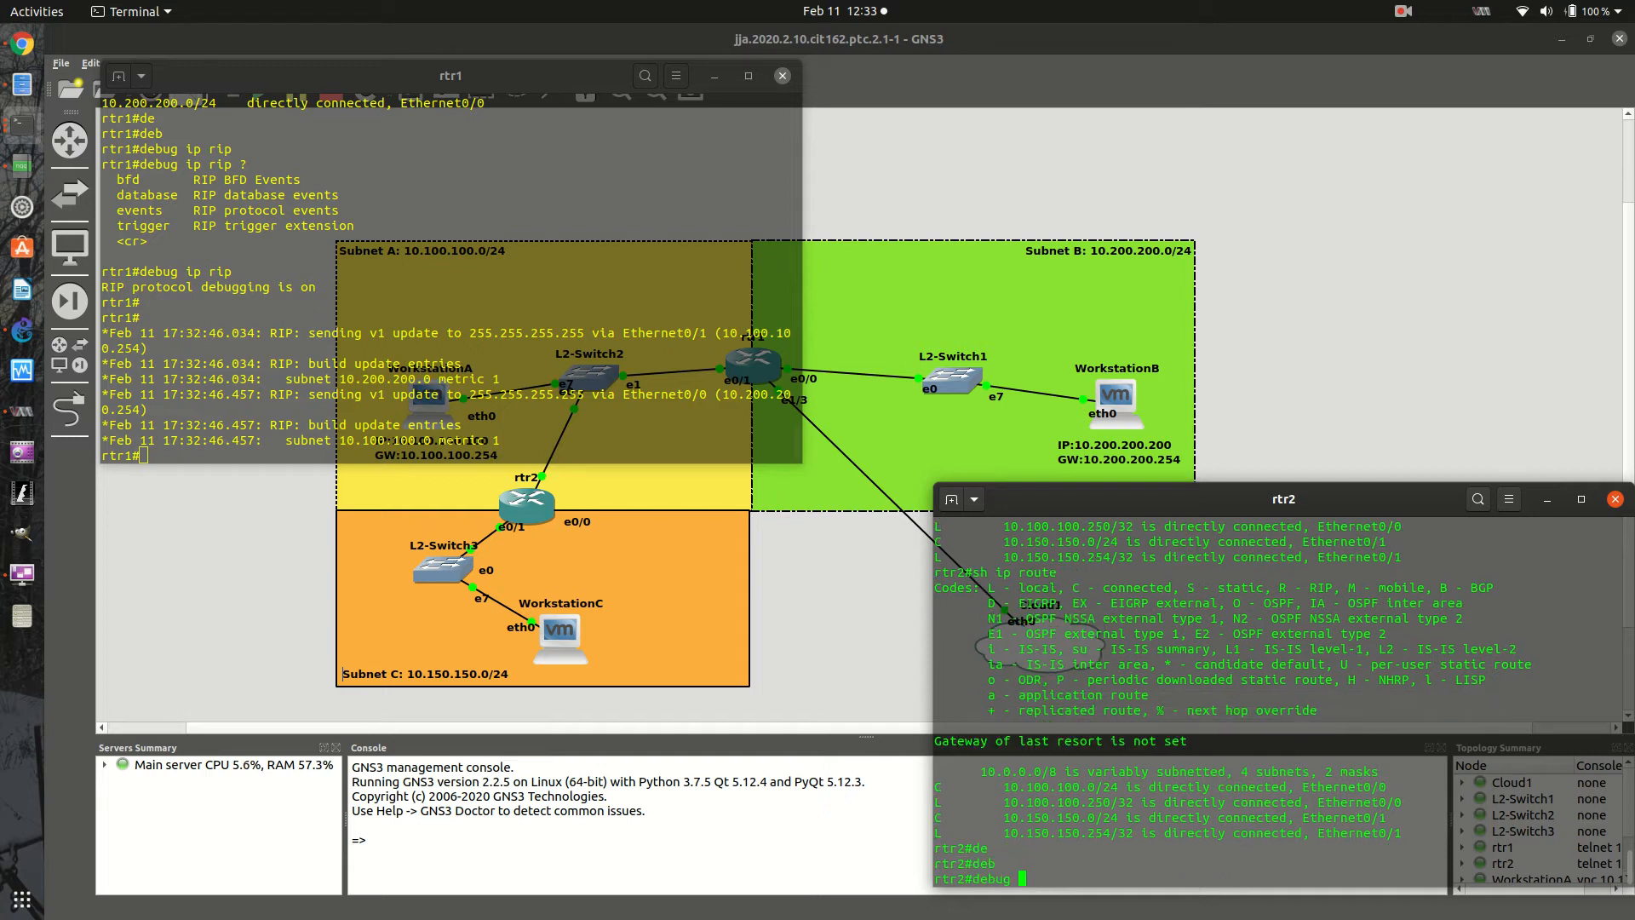
pyautogui.write('ip rip')
pyautogui.press('Return')
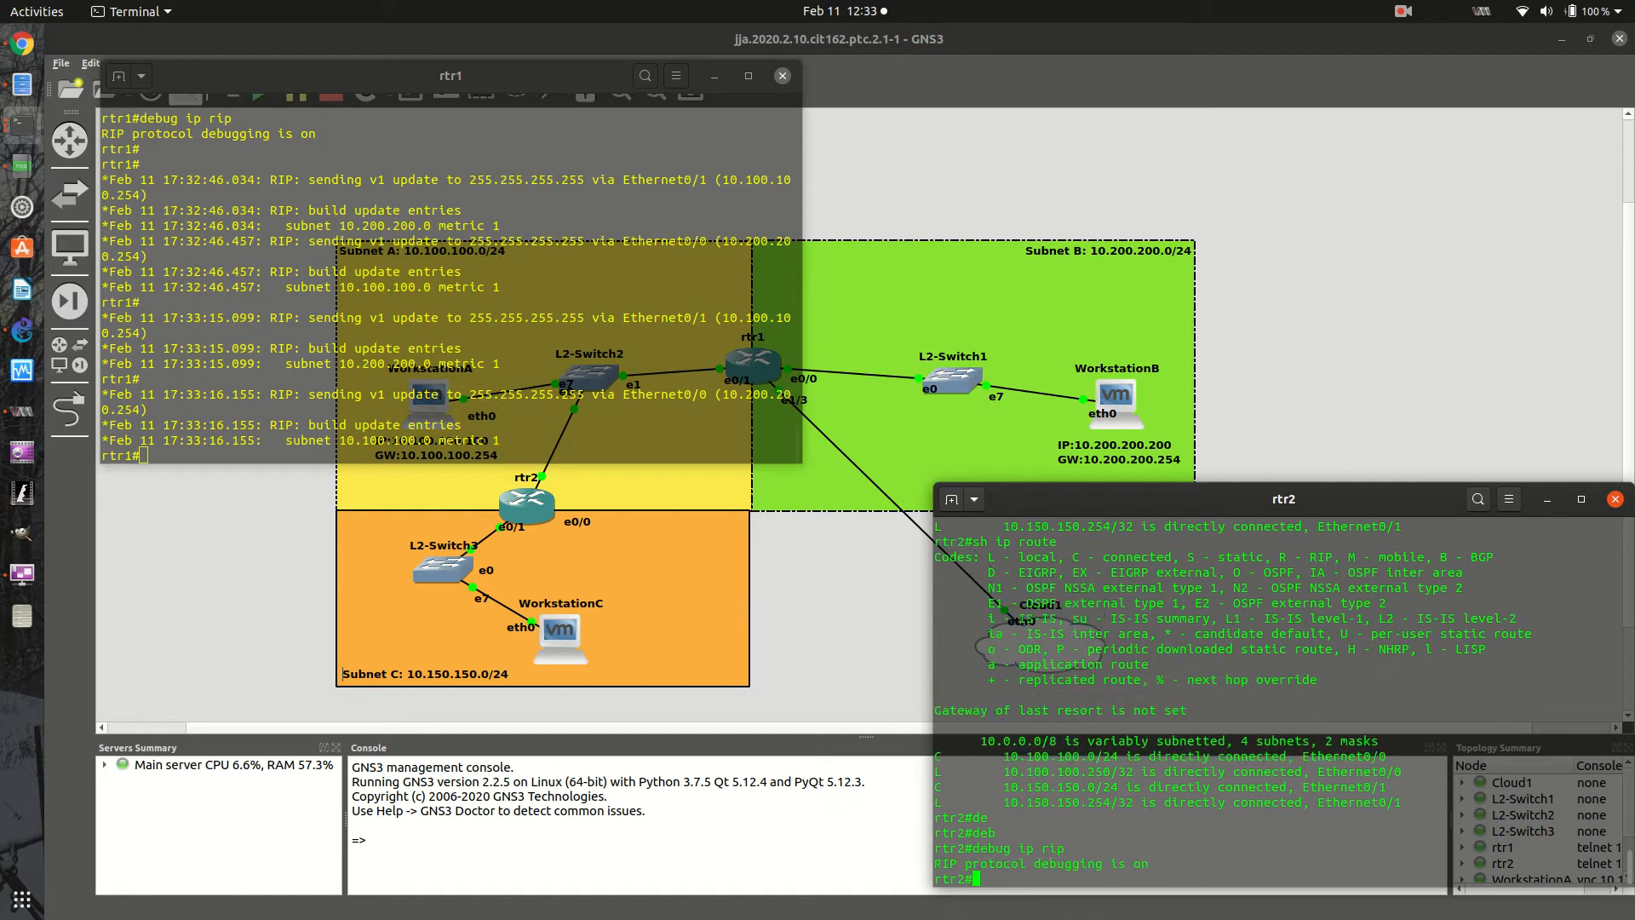
pyautogui.press('Return')
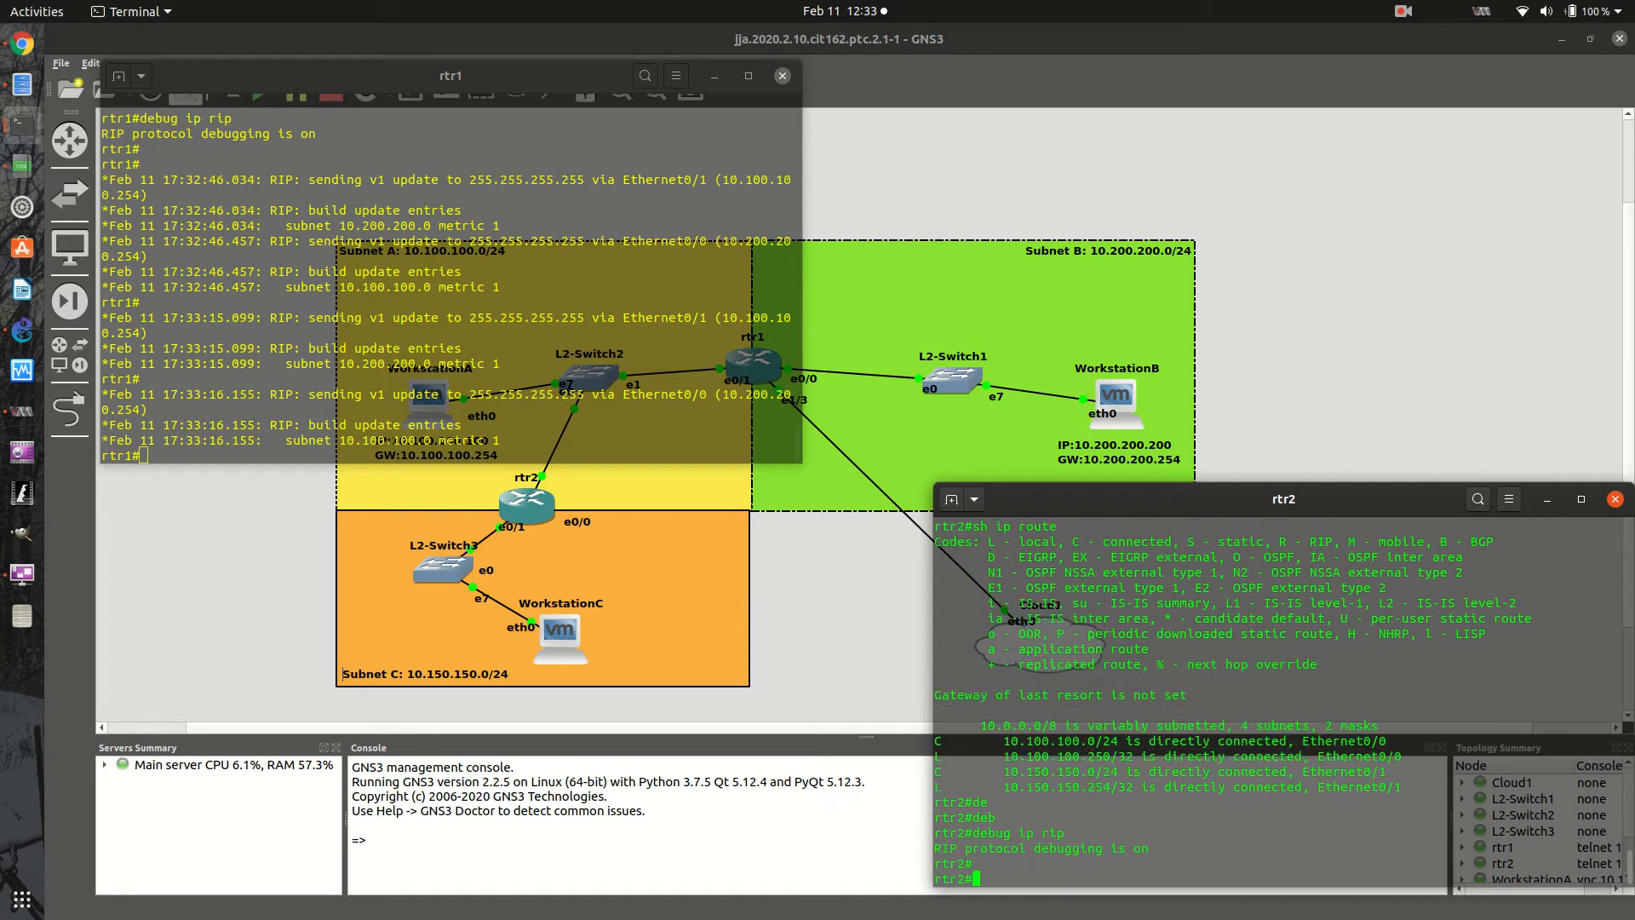
# - Enter global configuration mode on rtr2, check the router rip syntax, and start the RIP router configuration
pyautogui.click(452, 360)
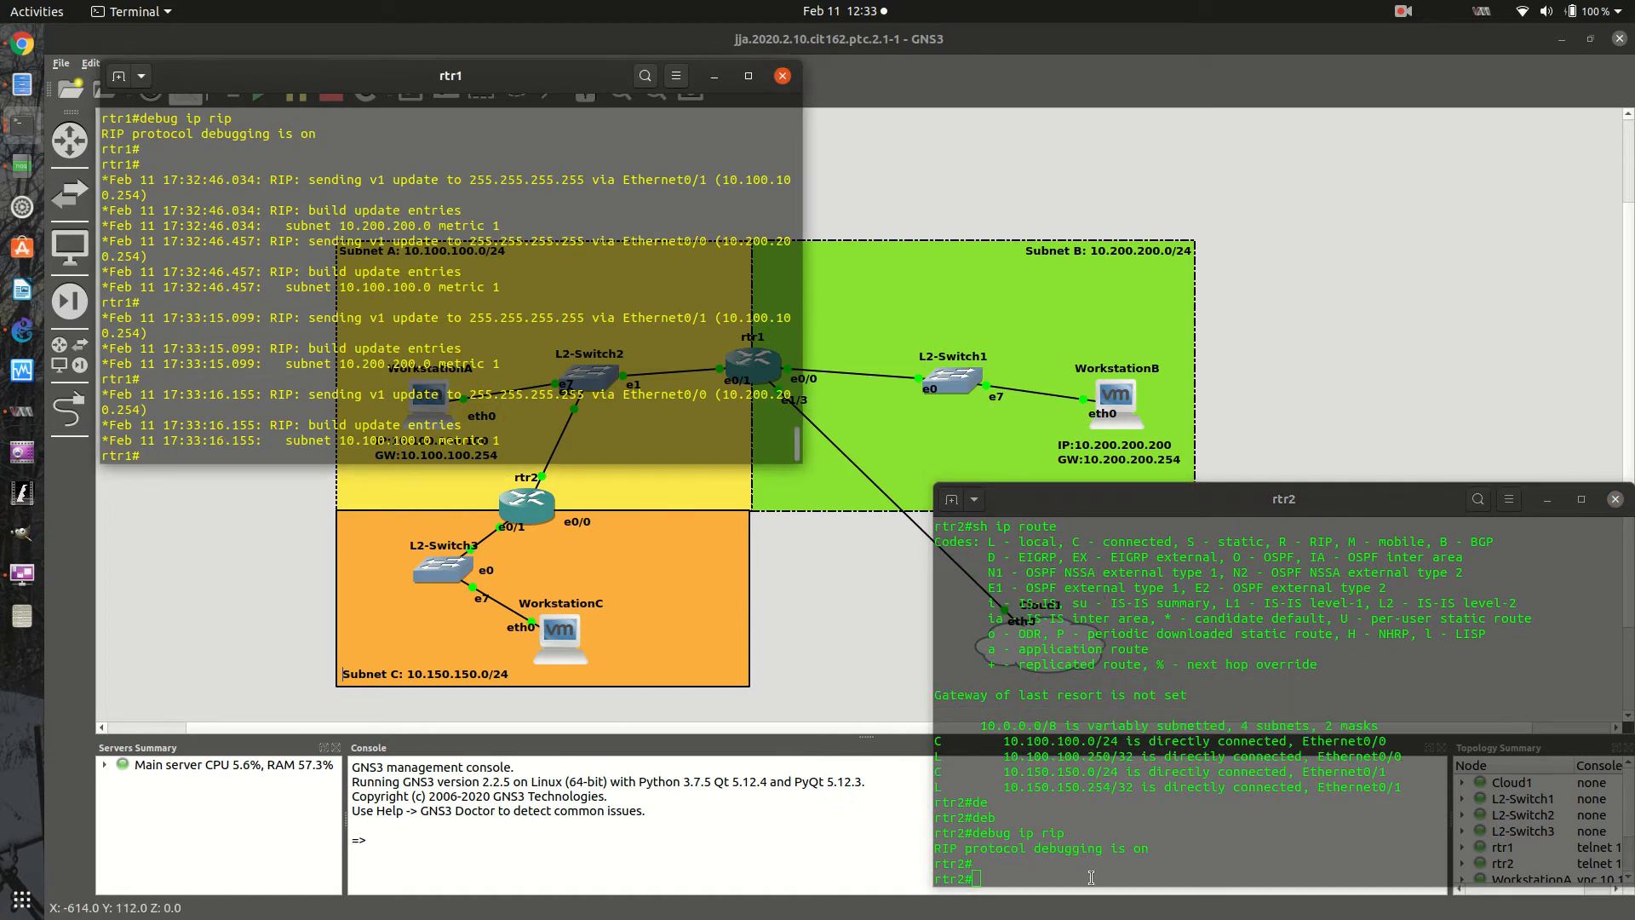
pyautogui.hotkey('alt', 'Tab')
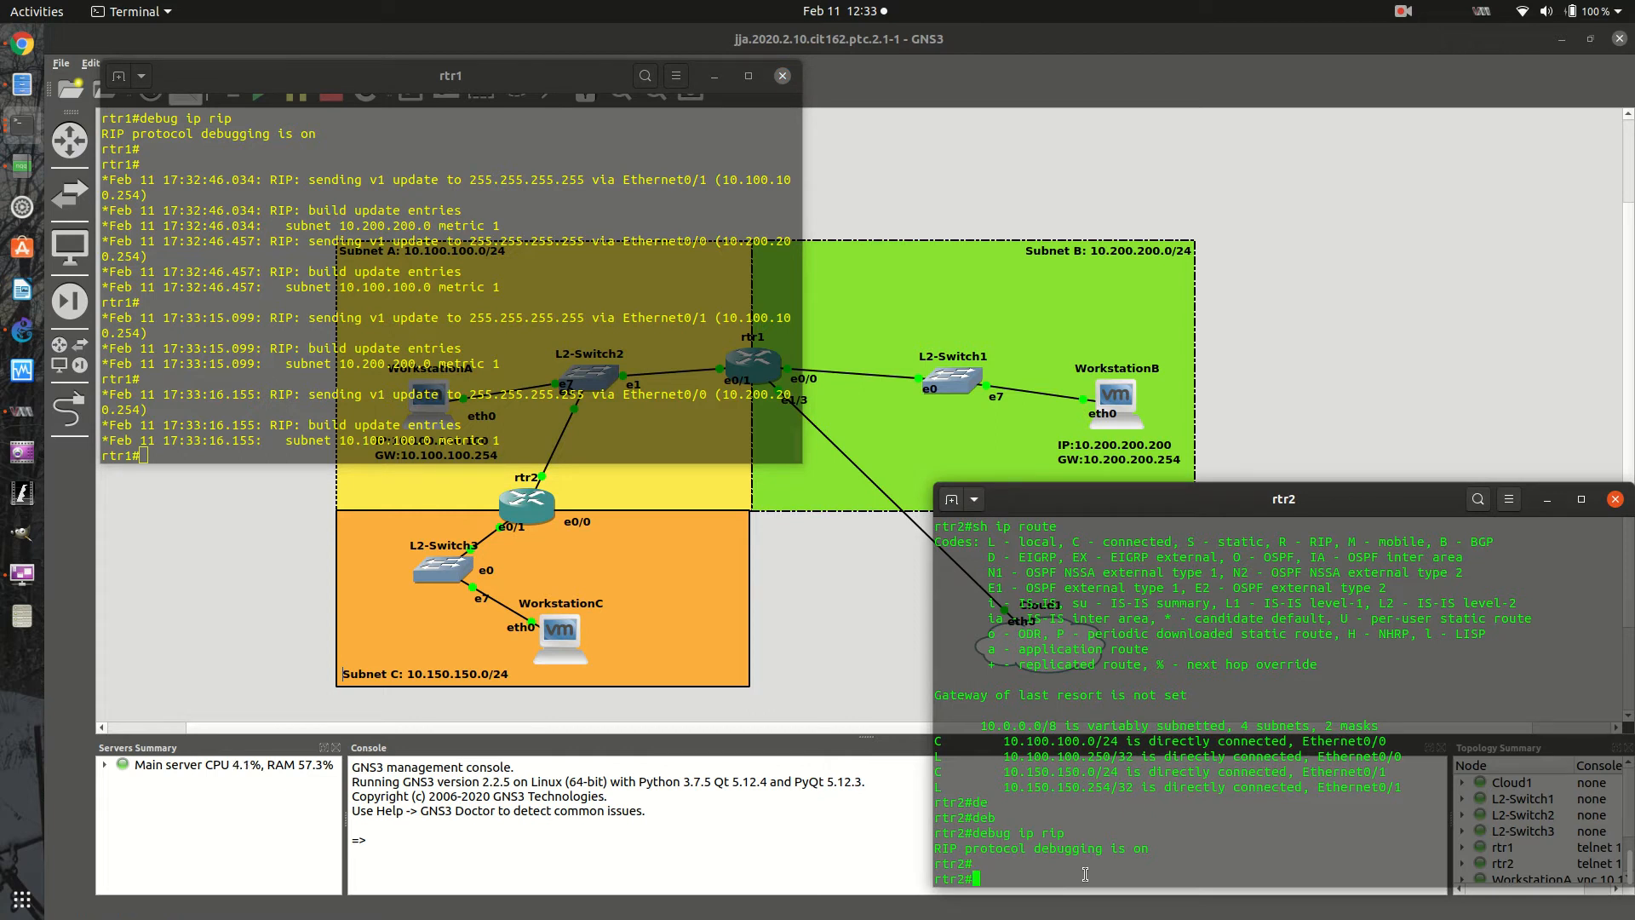
pyautogui.write('config t')
pyautogui.press('Return')
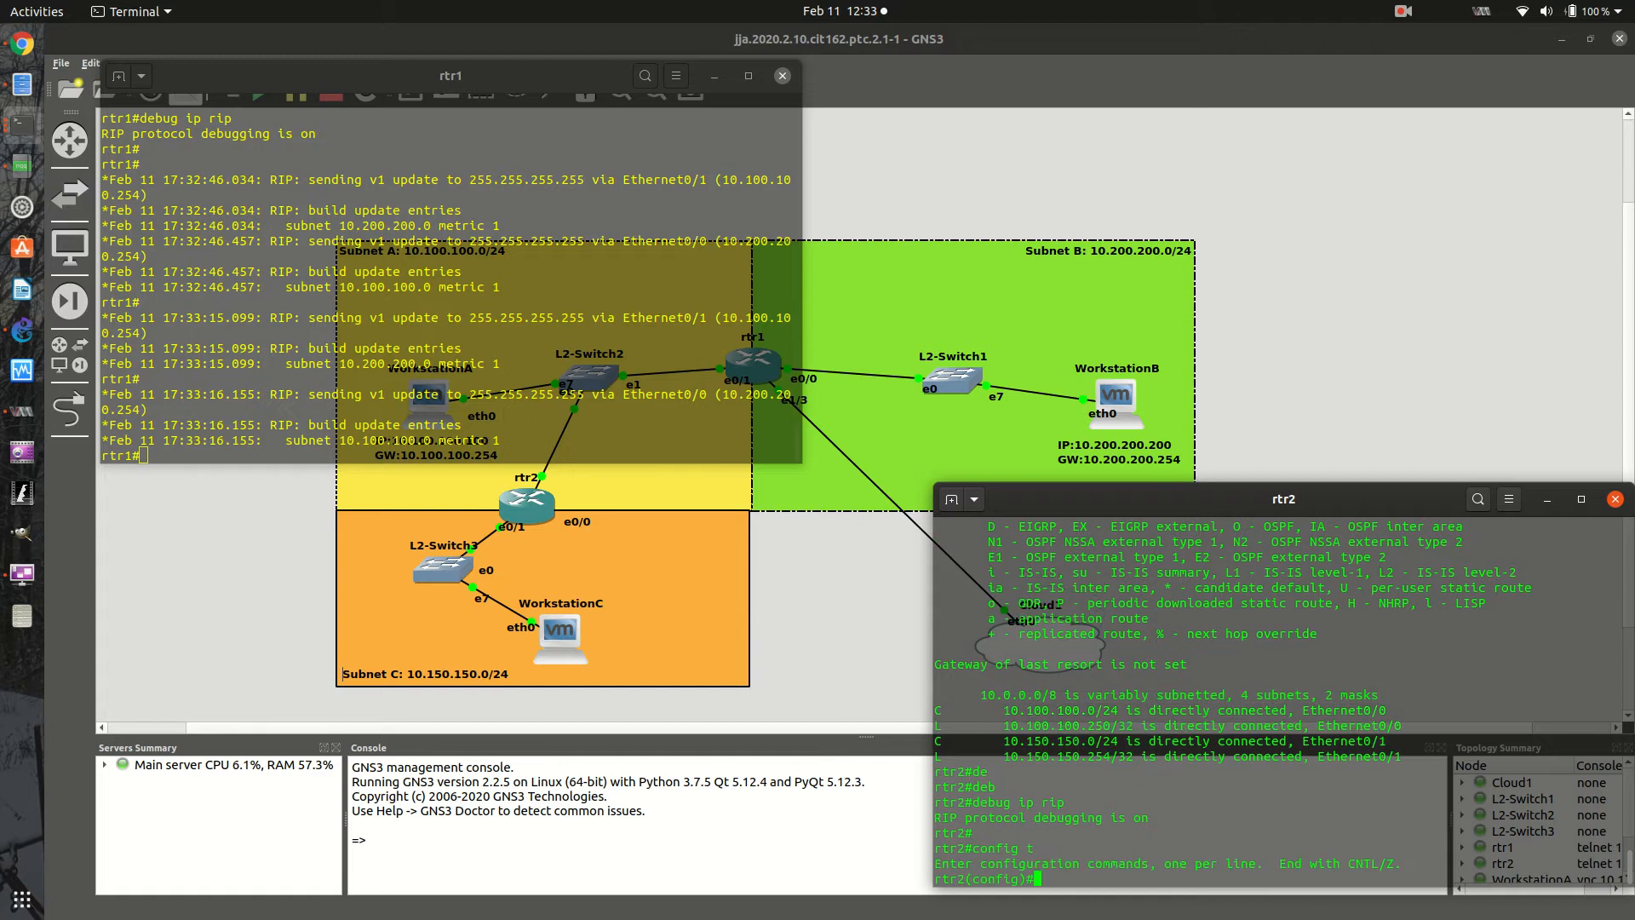
pyautogui.write('router')
pyautogui.press('Tab')
pyautogui.write('rip?')
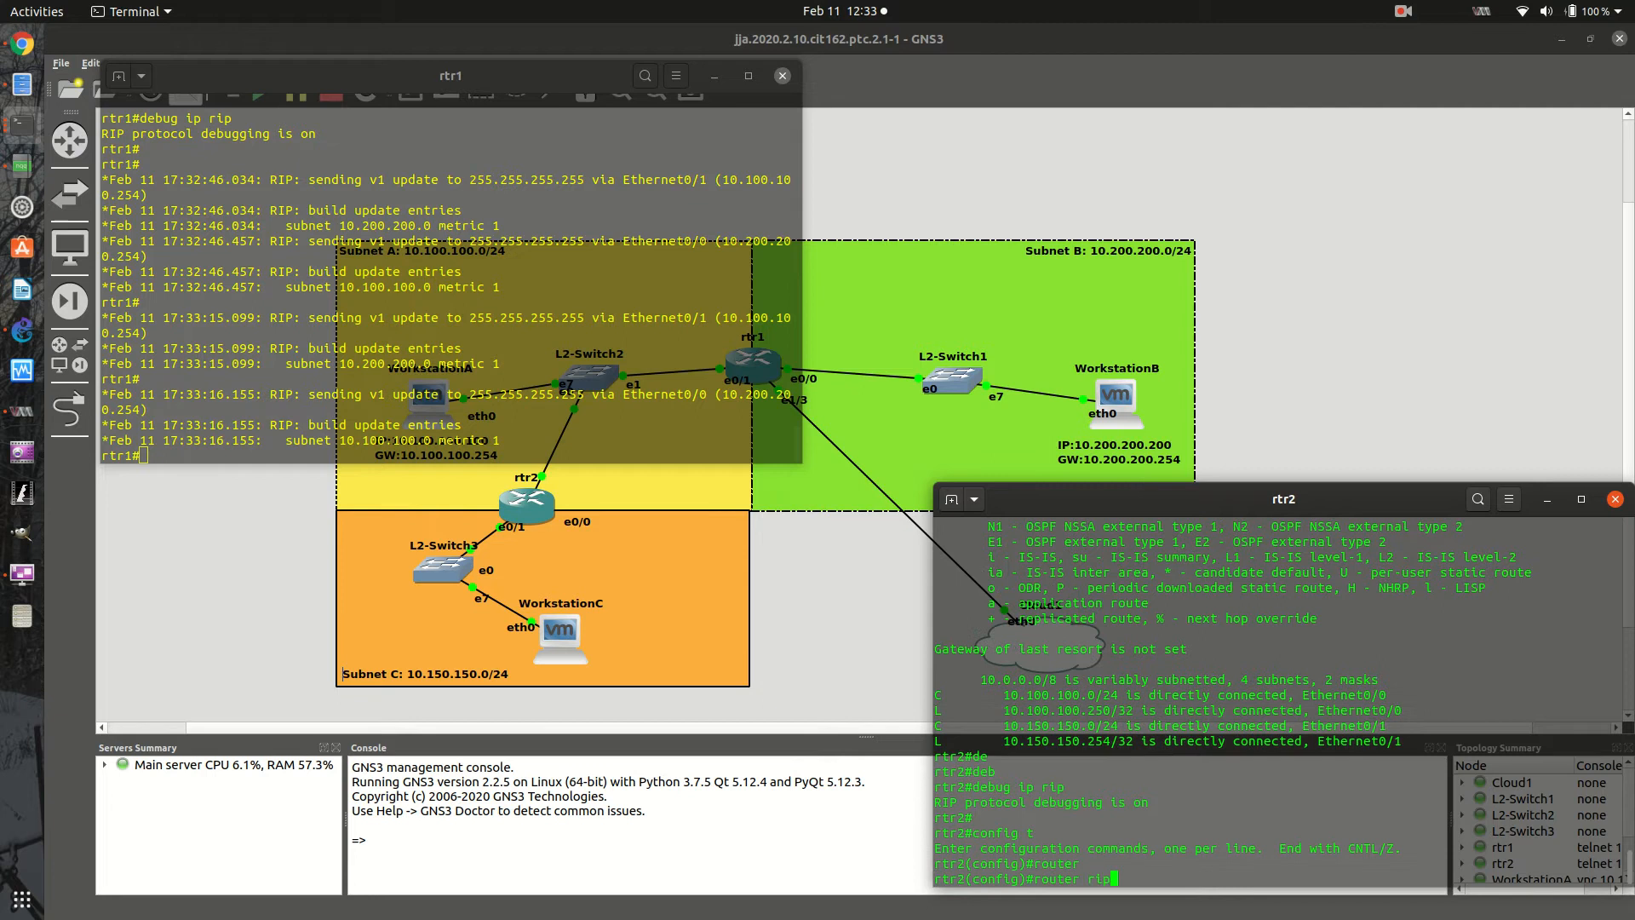
pyautogui.press('Return')
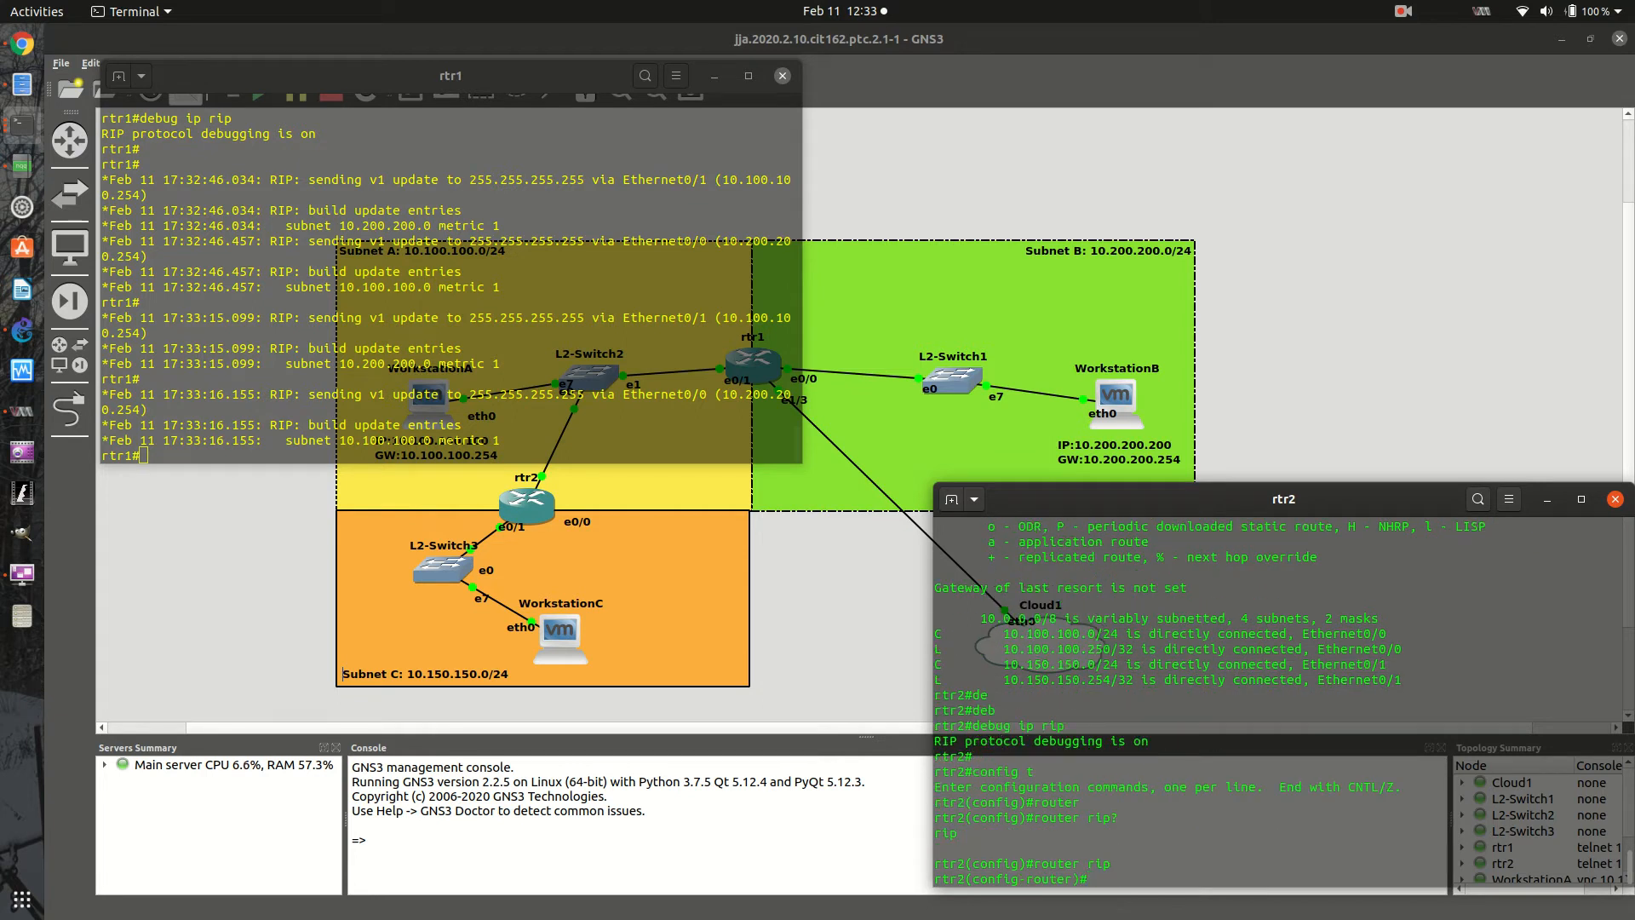
# - Add network 10.0.0.0 to the RIP configuration on rtr2
pyautogui.click(536, 442)
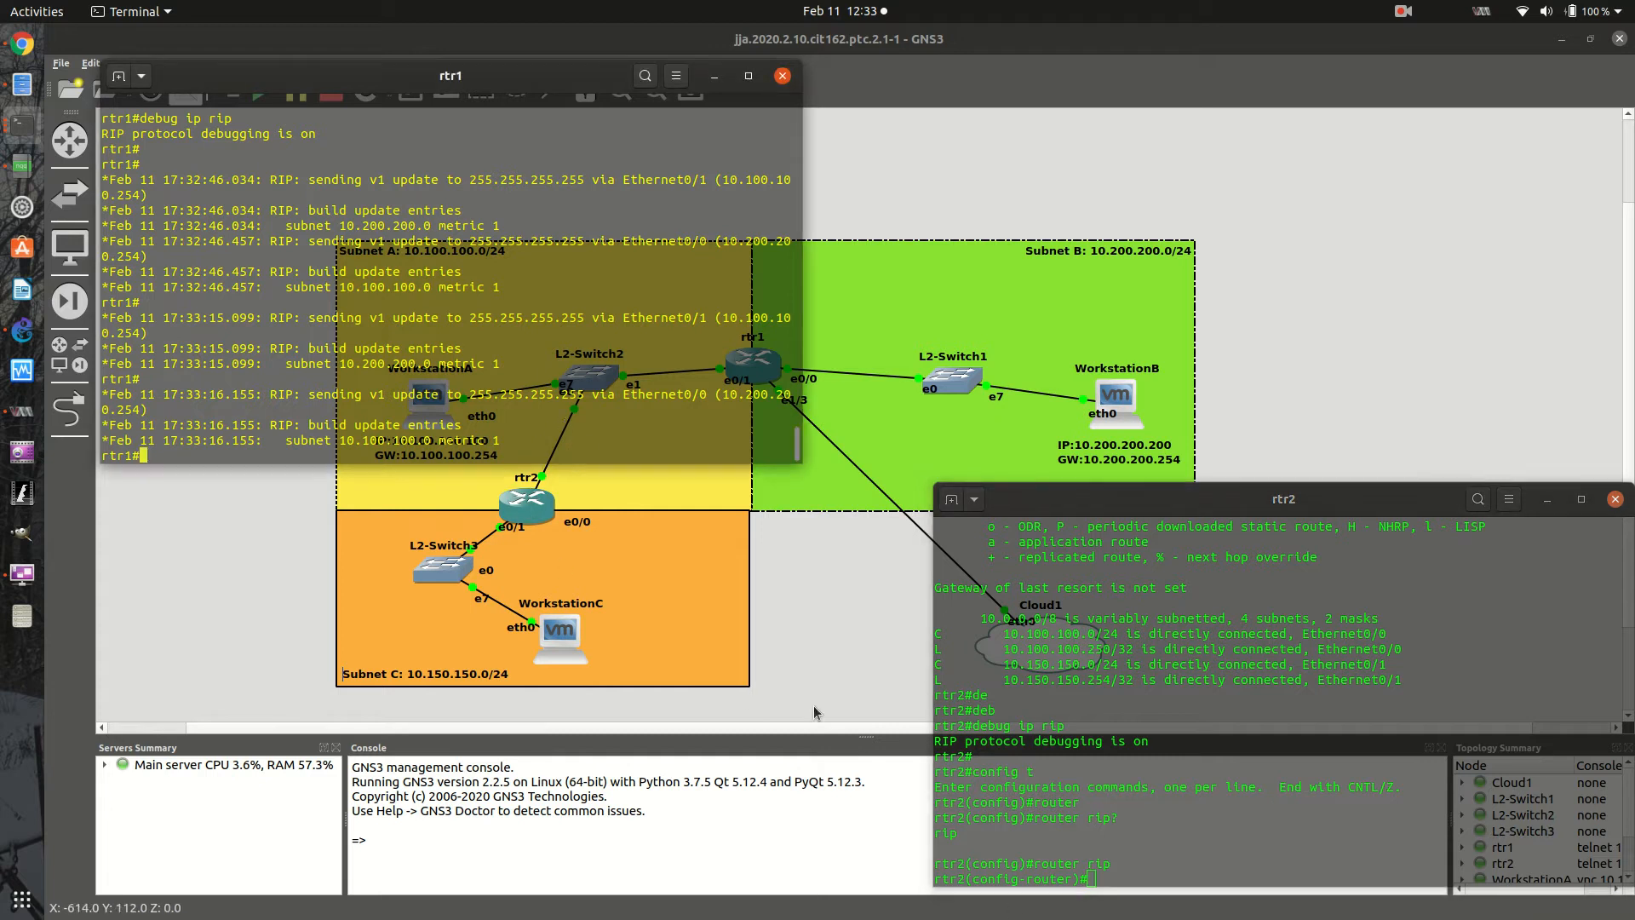
pyautogui.click(1184, 862)
pyautogui.write('net')
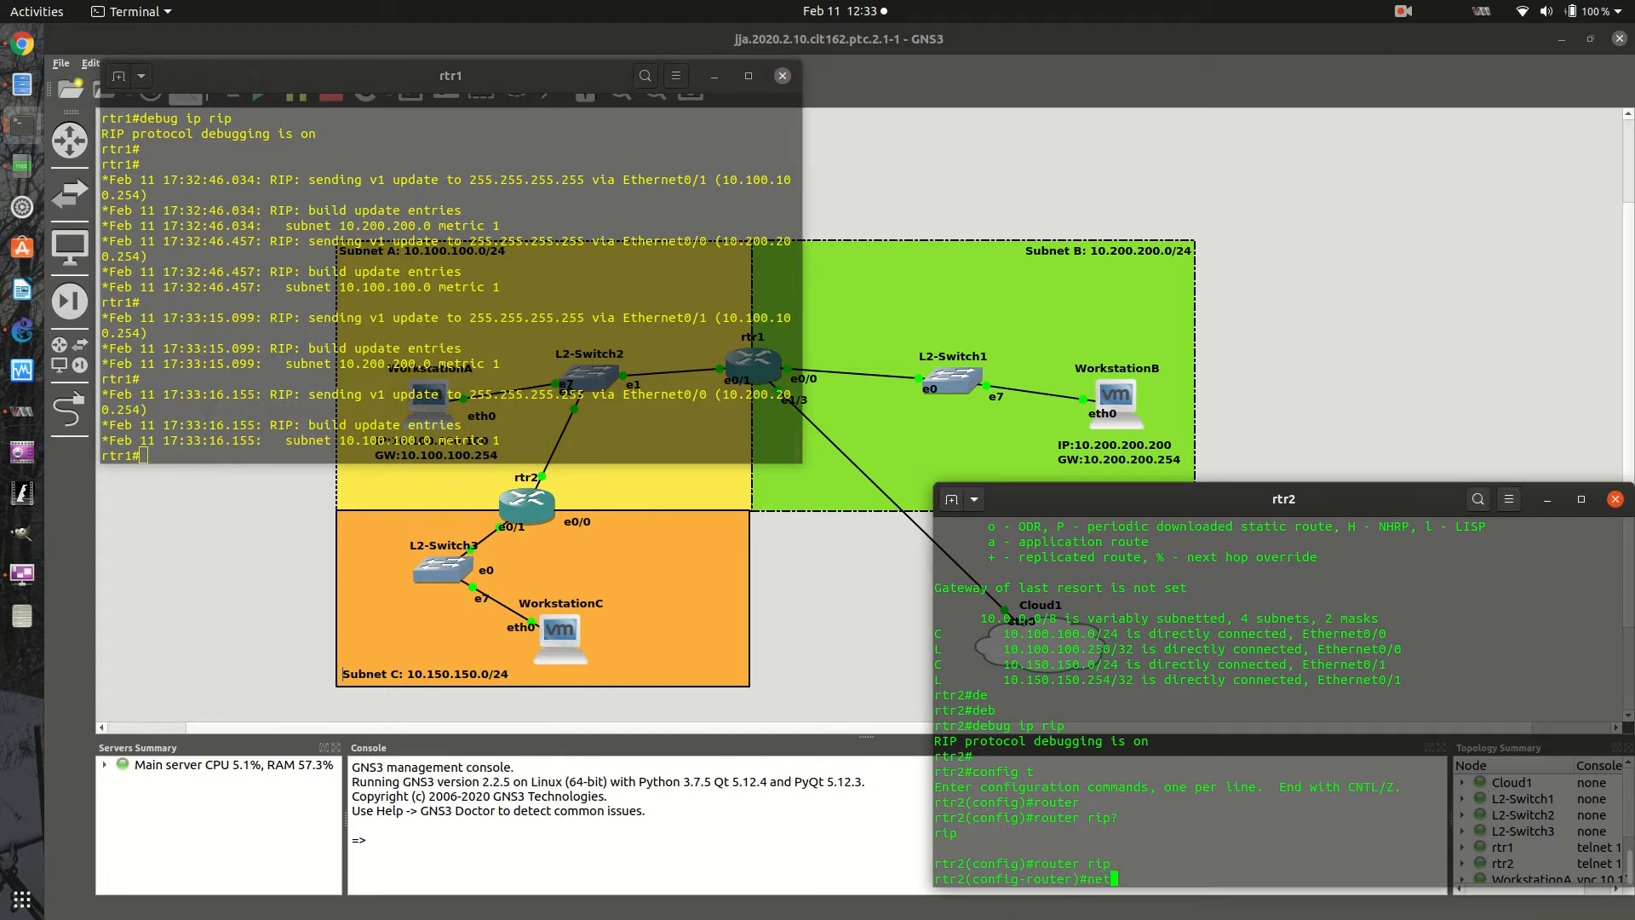
pyautogui.write('work')
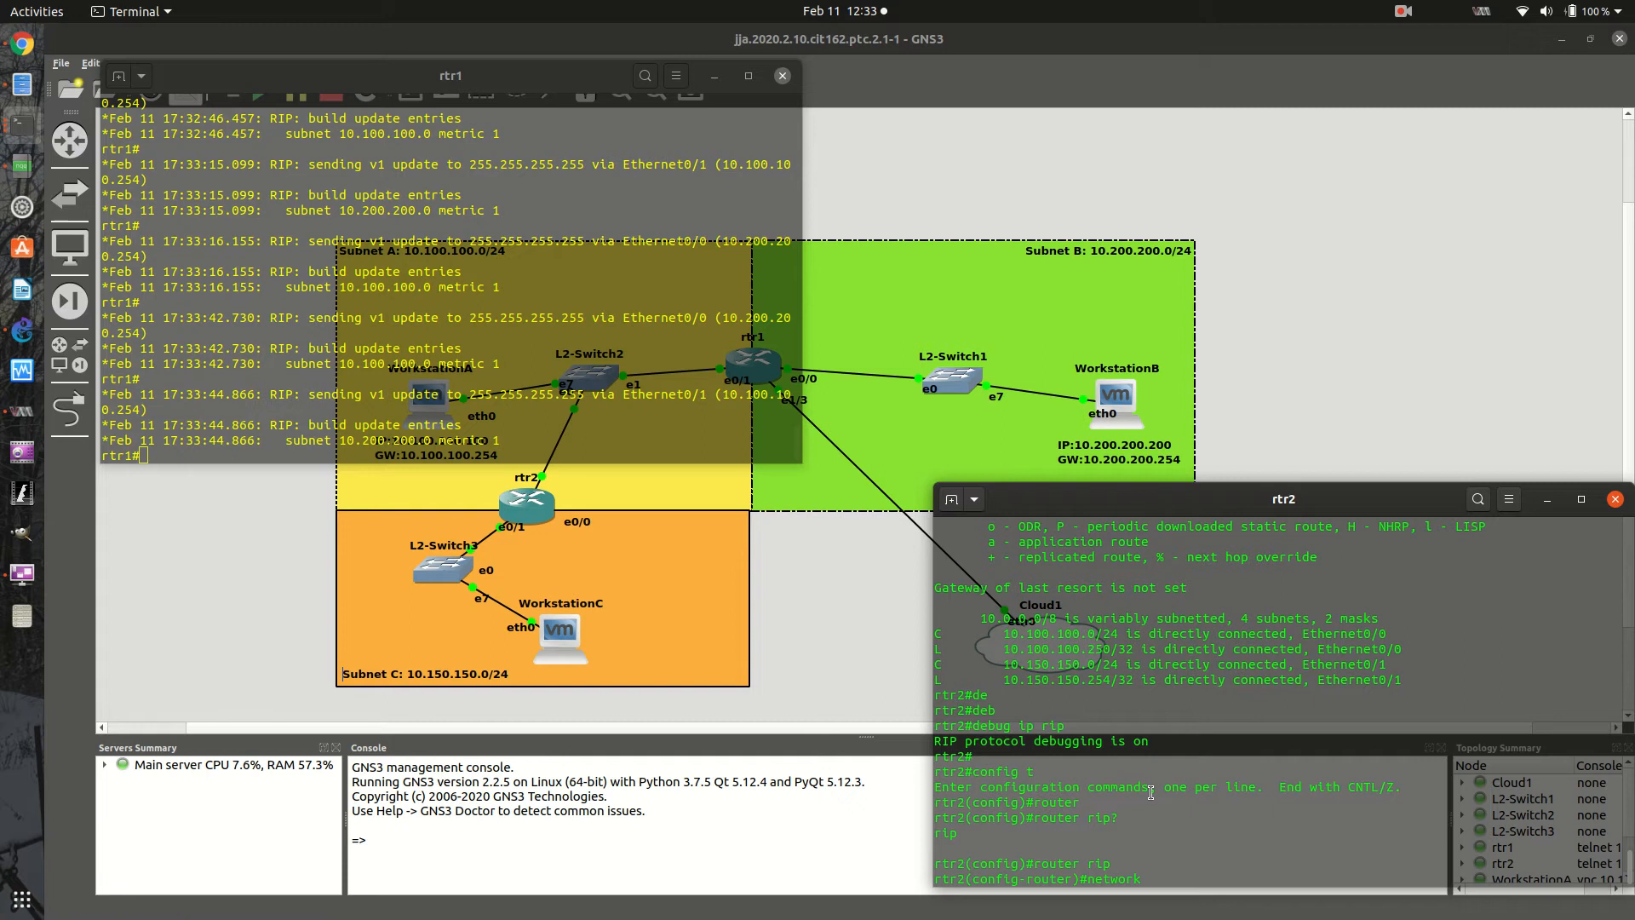
pyautogui.write('10.0.0.0')
pyautogui.press('Return')
# - Exit the RIP and global configuration modes on rtr2 and display its routing table with sh ip route
pyautogui.write('exit')
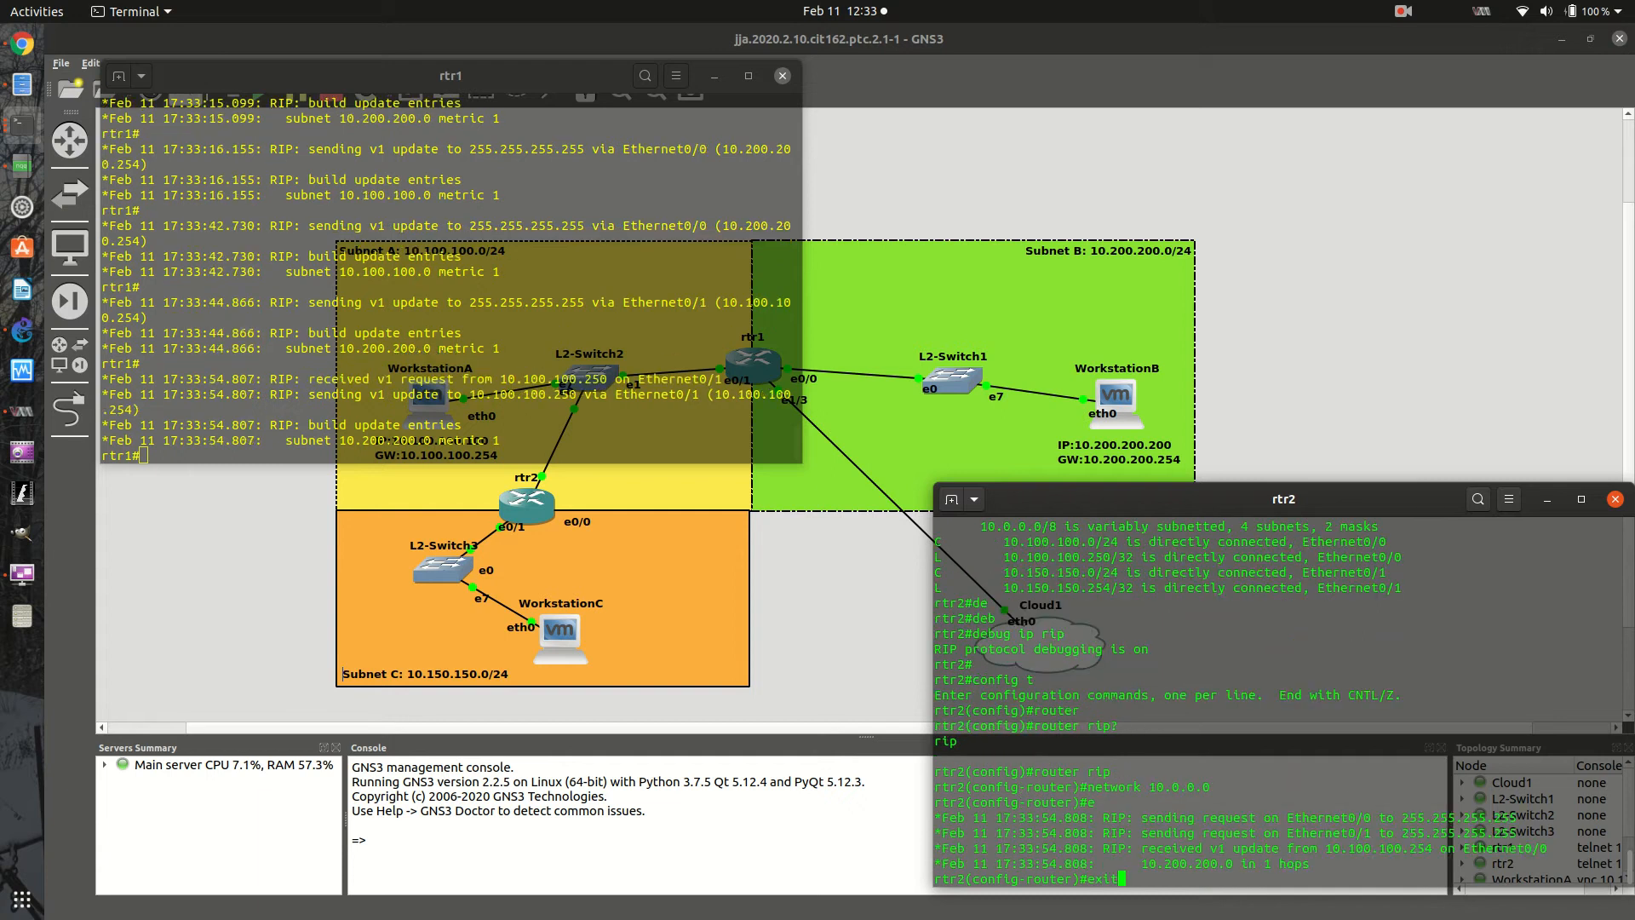
pyautogui.press('Return')
pyautogui.press('Return')
pyautogui.write('exit')
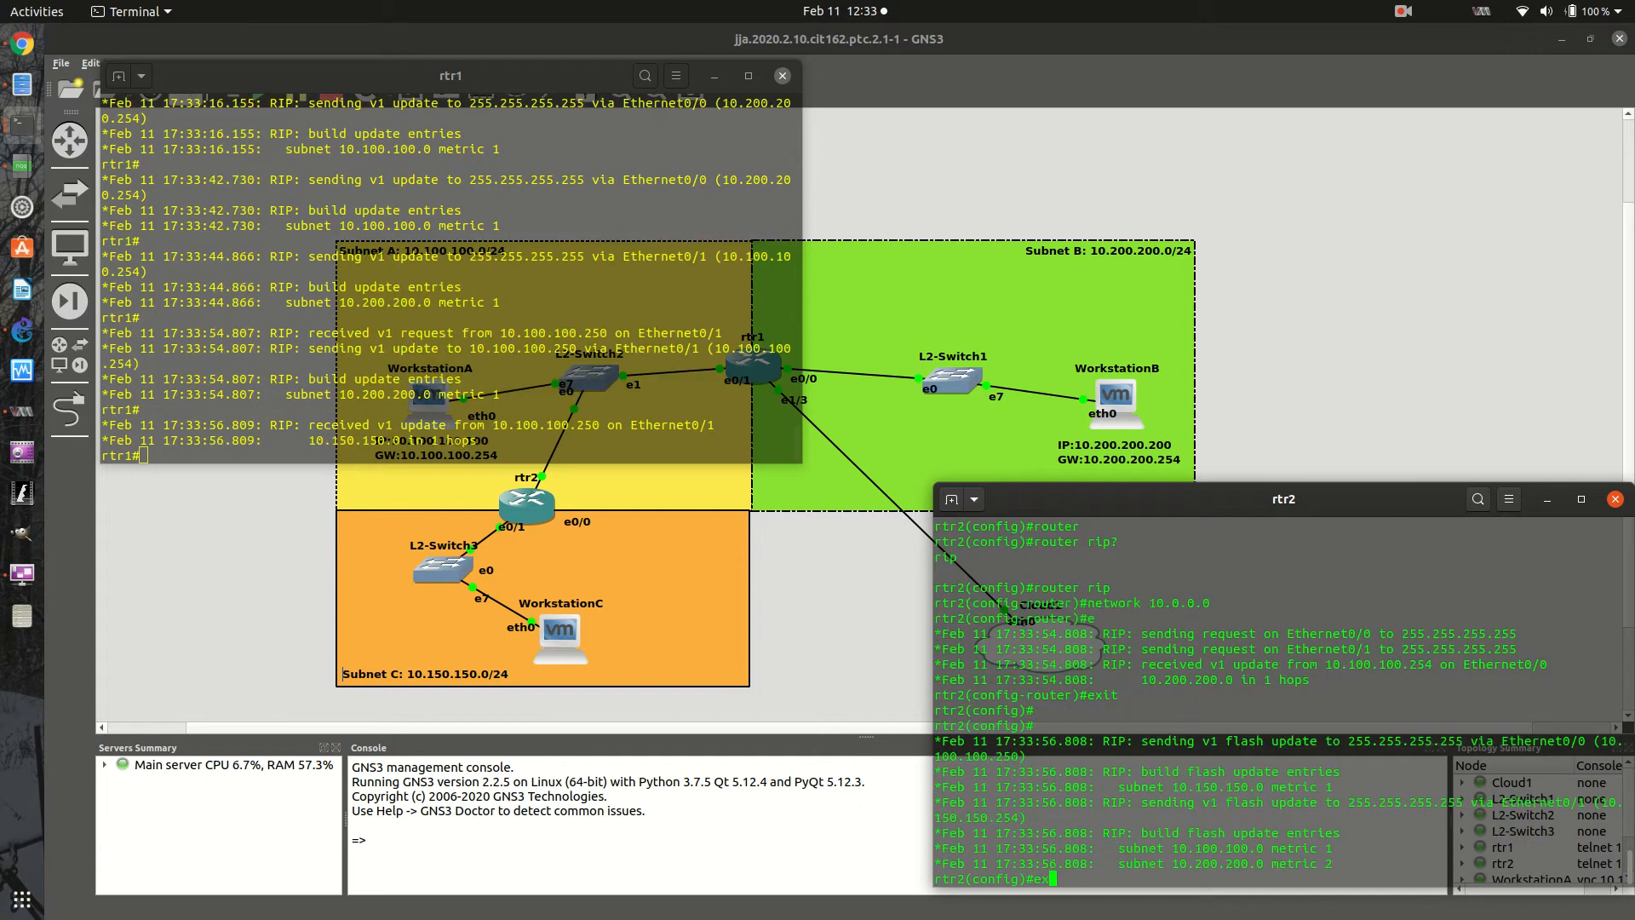
pyautogui.press('Return')
pyautogui.press('Return')
pyautogui.press('Return')
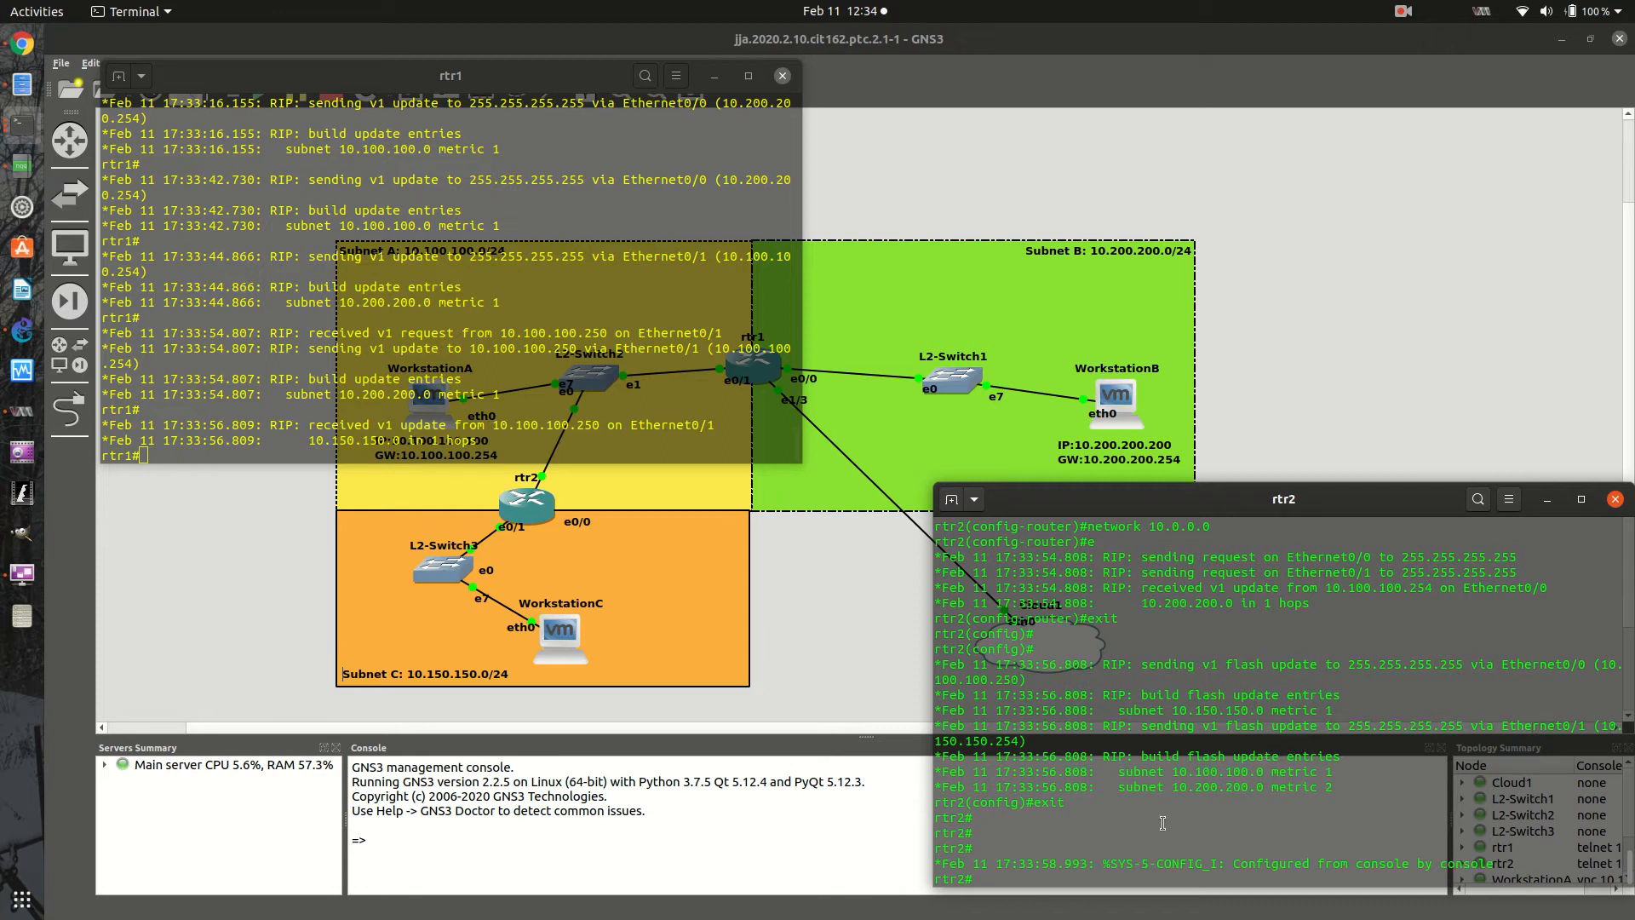
pyautogui.write('sh ip route')
pyautogui.press('Return')
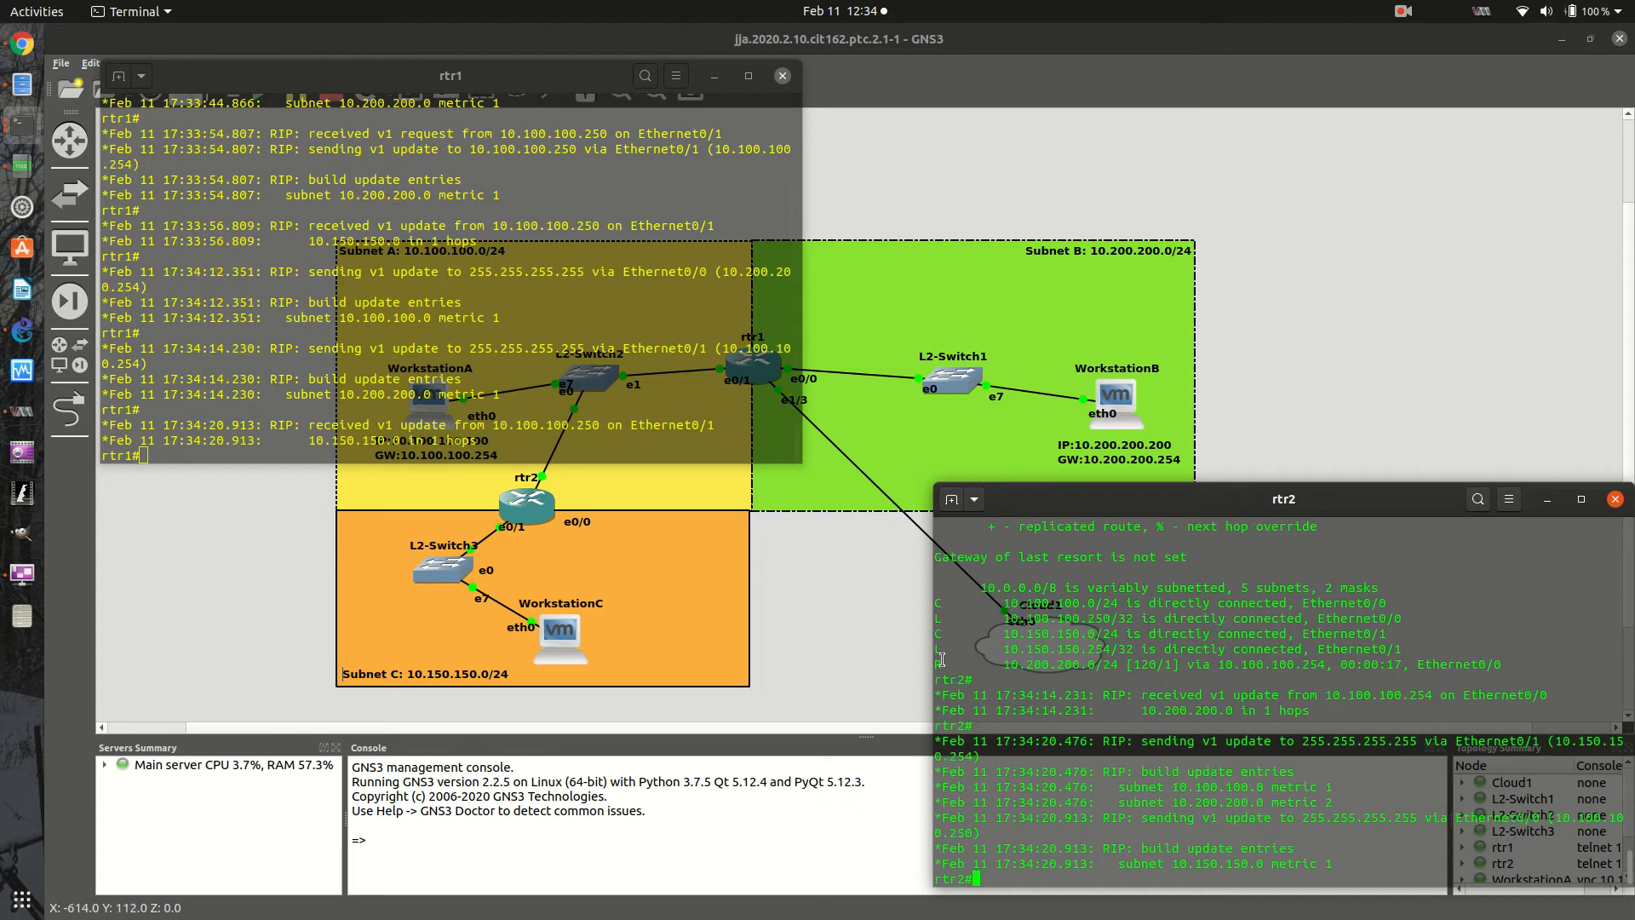
# - Turn off RIP protocol debugging on rtr2 with no debug ip rip
pyautogui.write('debug ip rip')
pyautogui.hotkey('ctrl', 'a')
pyautogui.write('no')
pyautogui.press('Return')
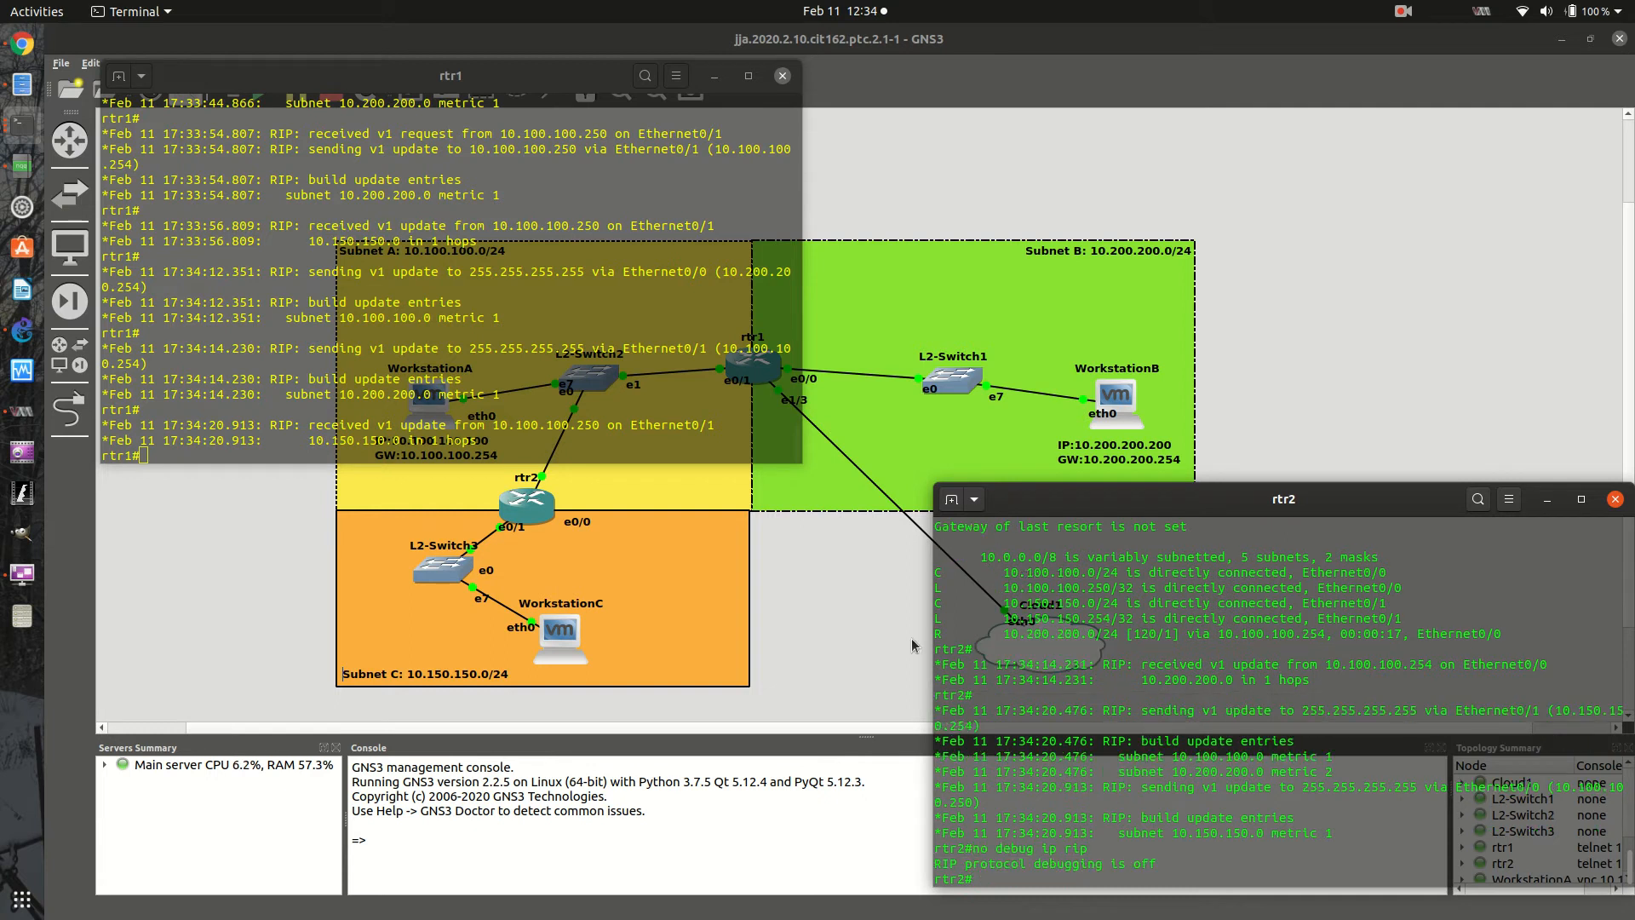
# - Turn off RIP protocol debugging on rtr1 with no debug ip rip
pyautogui.click(218, 400)
pyautogui.press('Return')
pyautogui.press('Return')
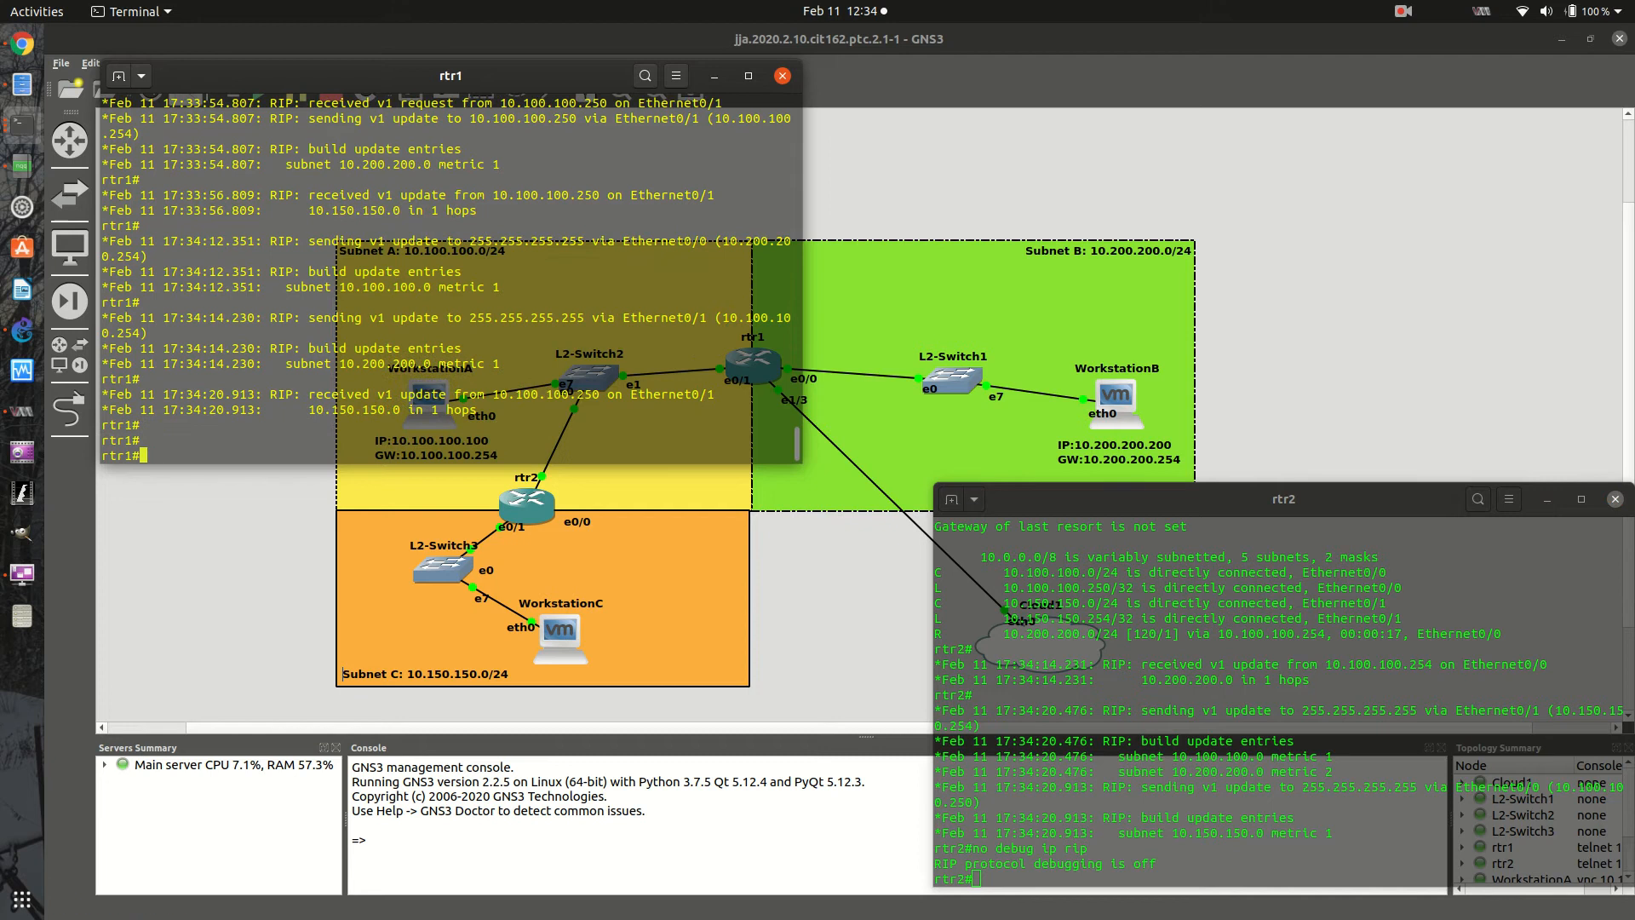
pyautogui.write('debug ip rip')
pyautogui.press('Left')
pyautogui.press('Left')
pyautogui.press('Left')
pyautogui.press('Left')
pyautogui.press('Left')
pyautogui.press('Left')
pyautogui.press('Left')
pyautogui.press('Left')
pyautogui.press('Left')
pyautogui.press('Left')
pyautogui.press('Left')
pyautogui.press('Left')
pyautogui.write('no')
pyautogui.press('Return')
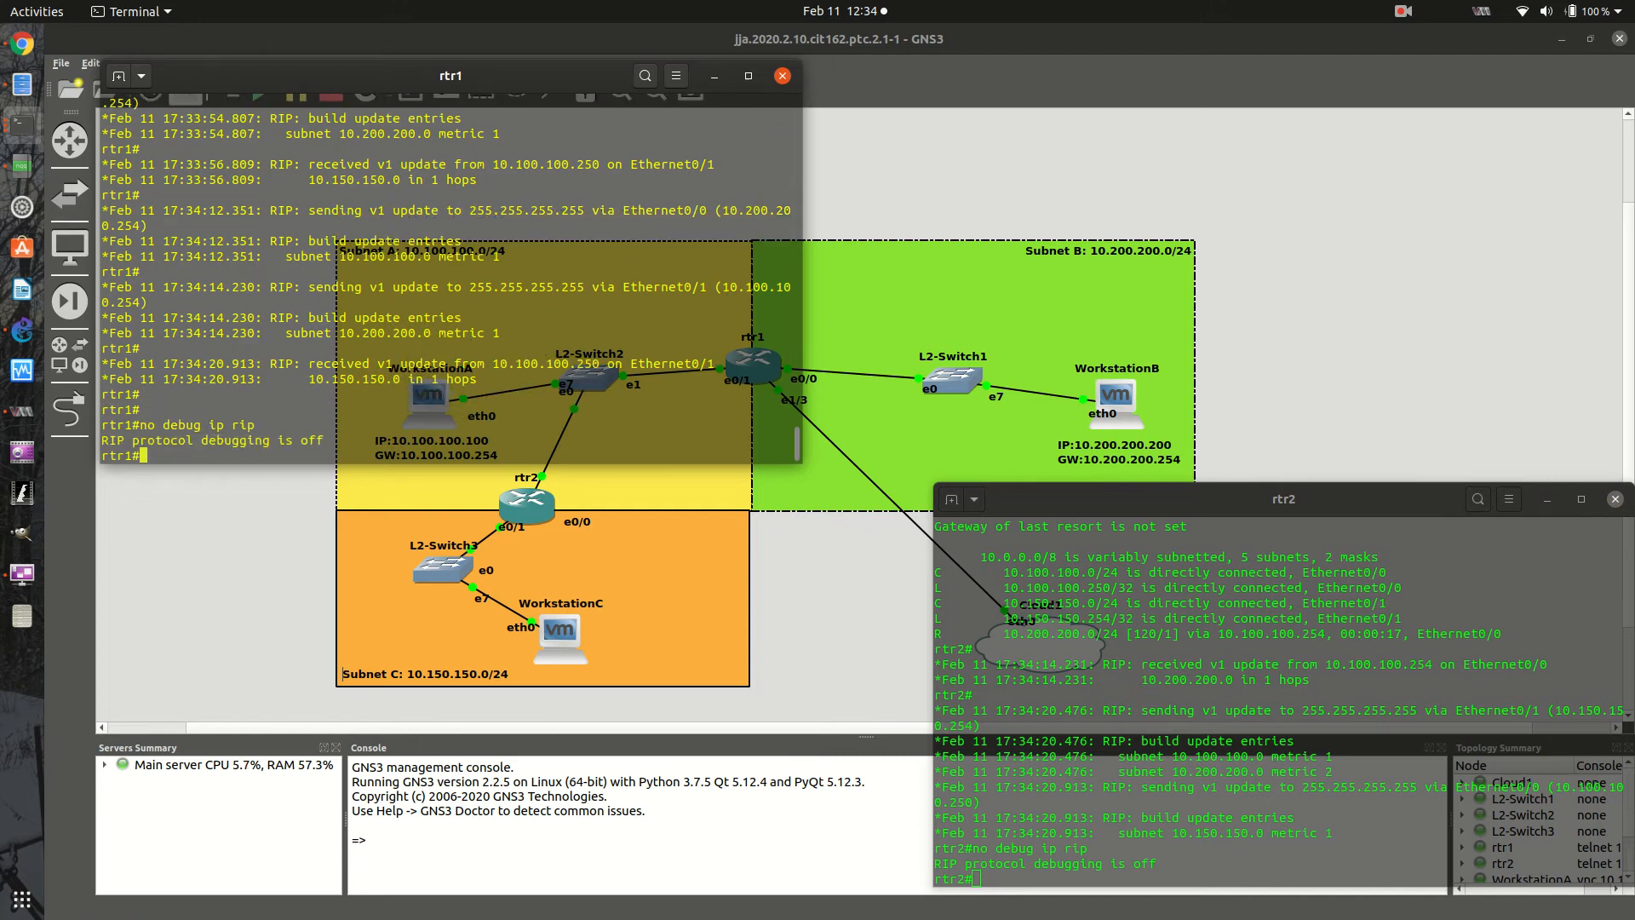
# - Display rtr1's routing table with sh ip route, and return to the rtr2 console at a fresh prompt
pyautogui.write('sh ip route')
pyautogui.press('Return')
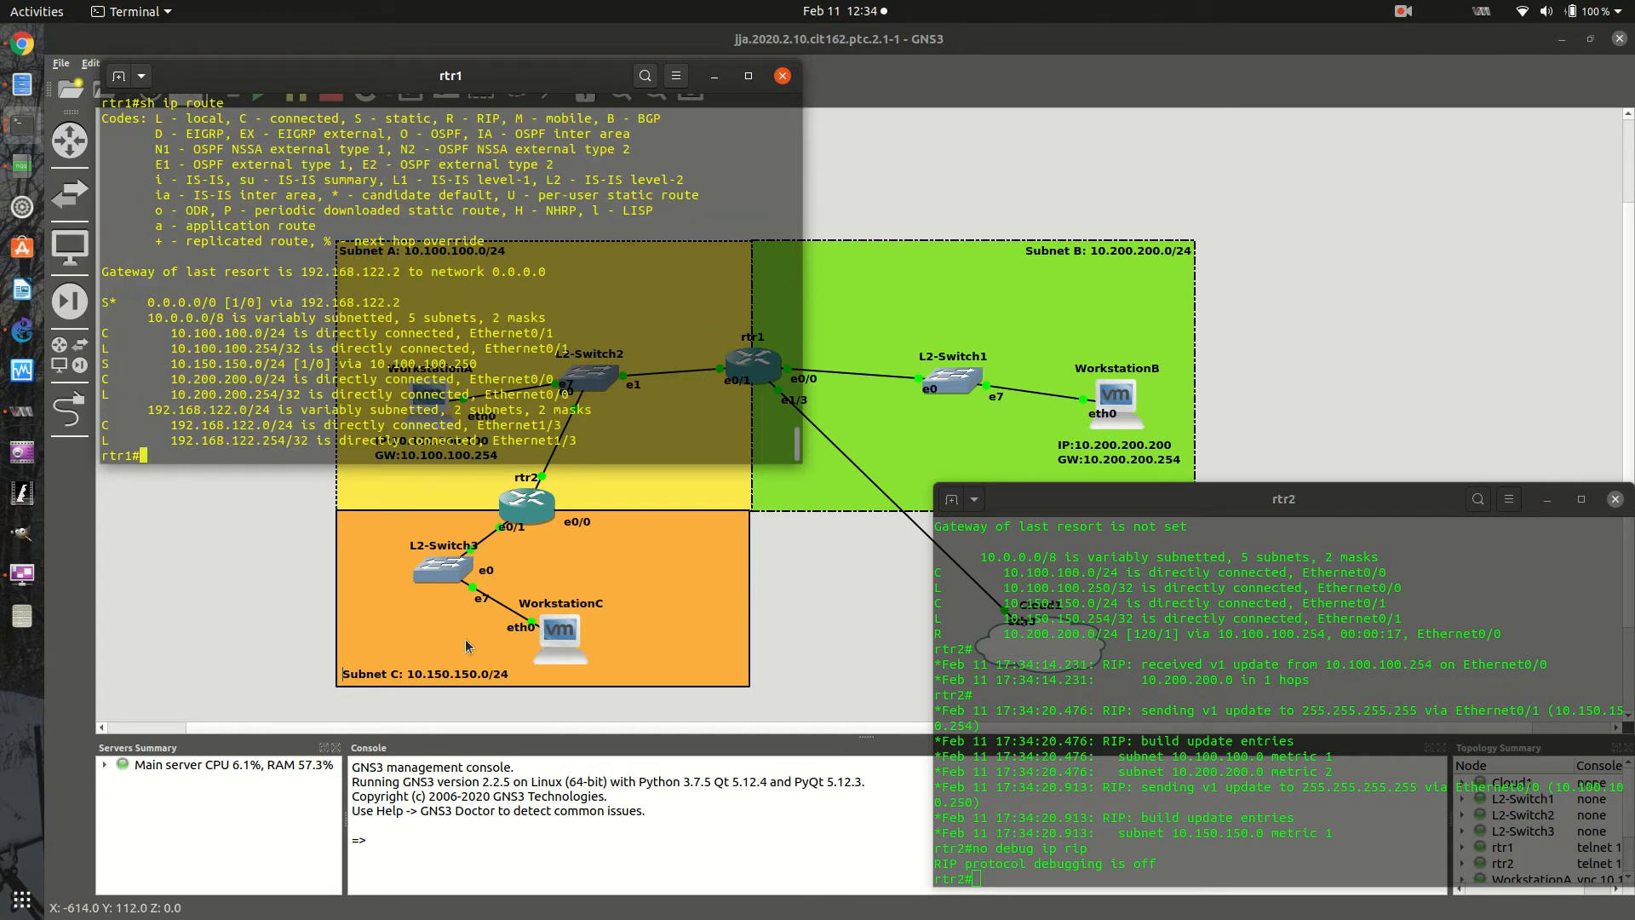
pyautogui.click(1095, 853)
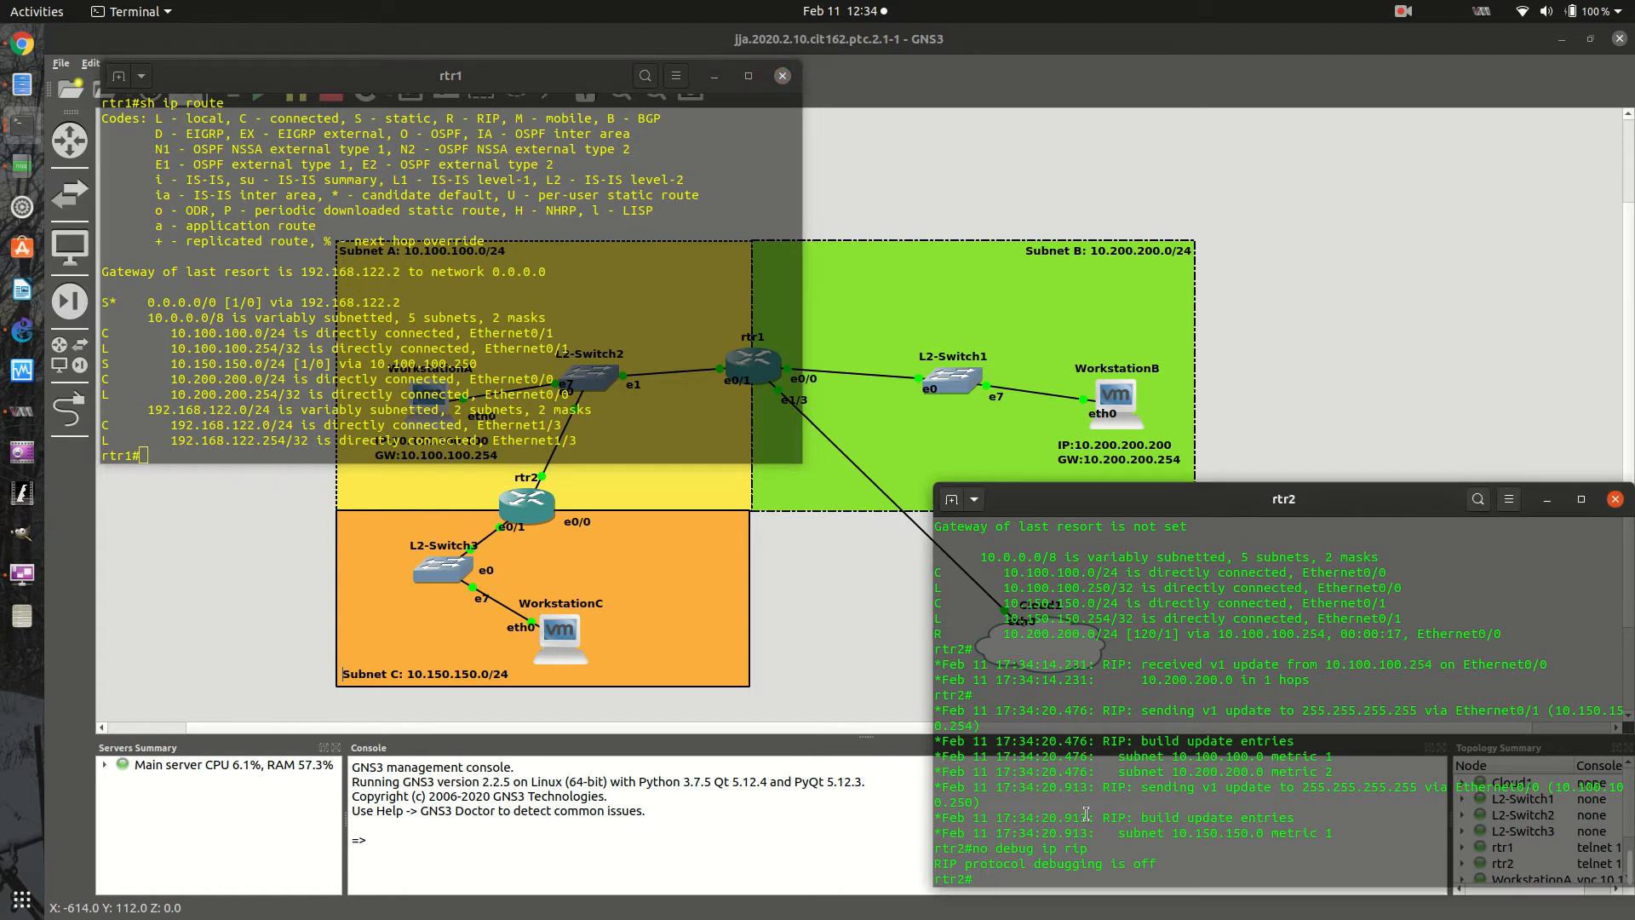
pyautogui.press('Return')
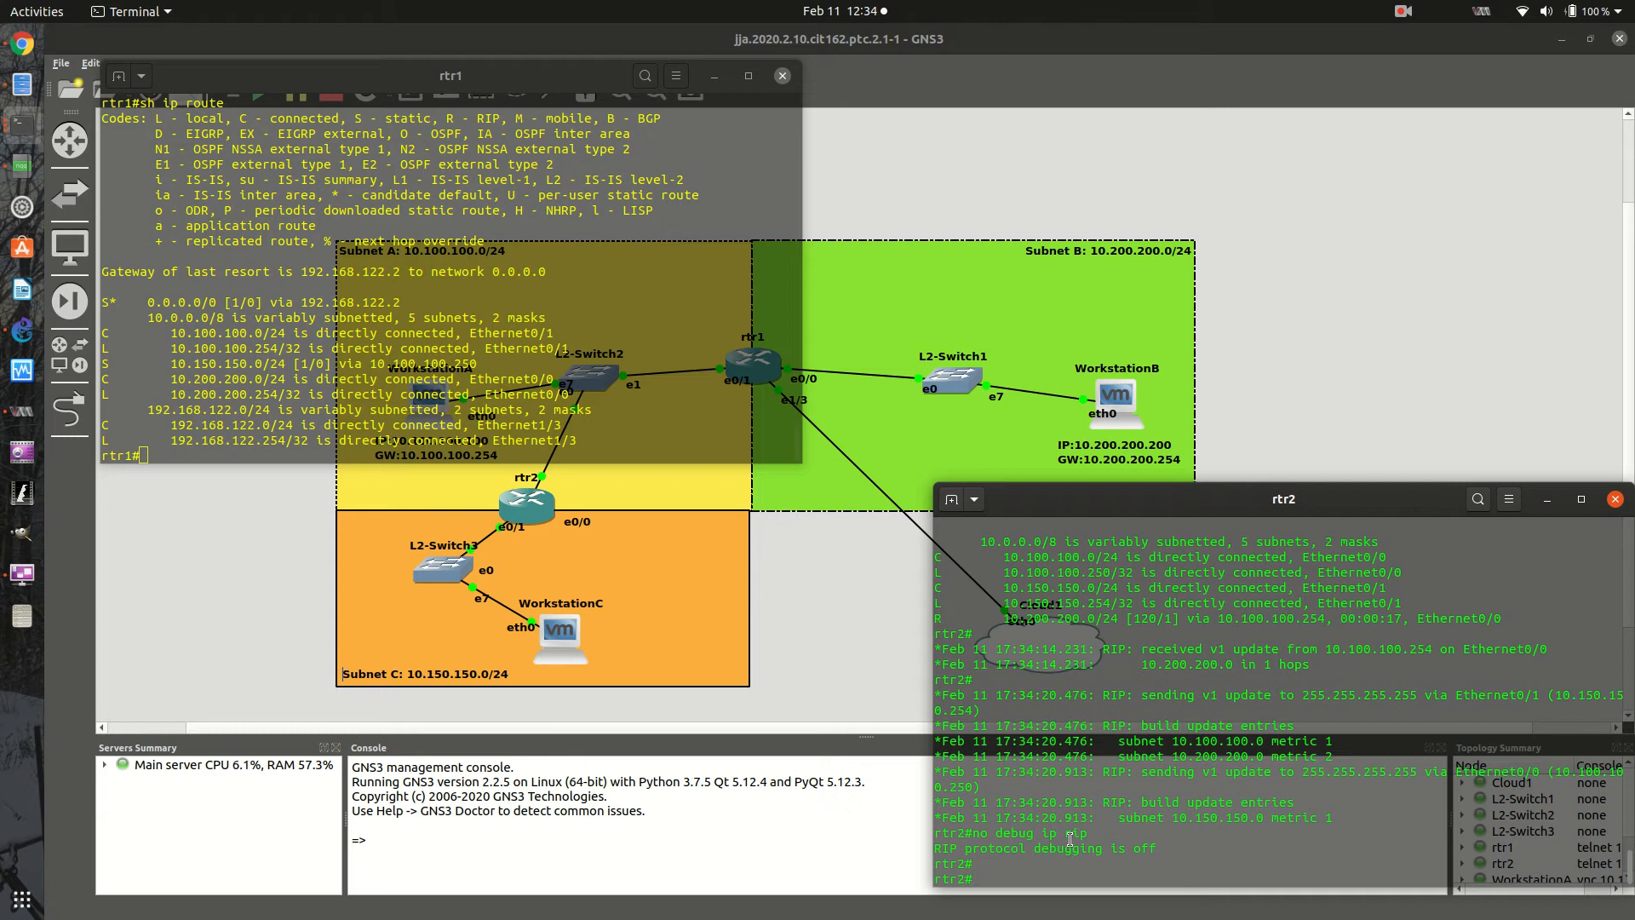
pyautogui.press('Return')
pyautogui.press('Return')
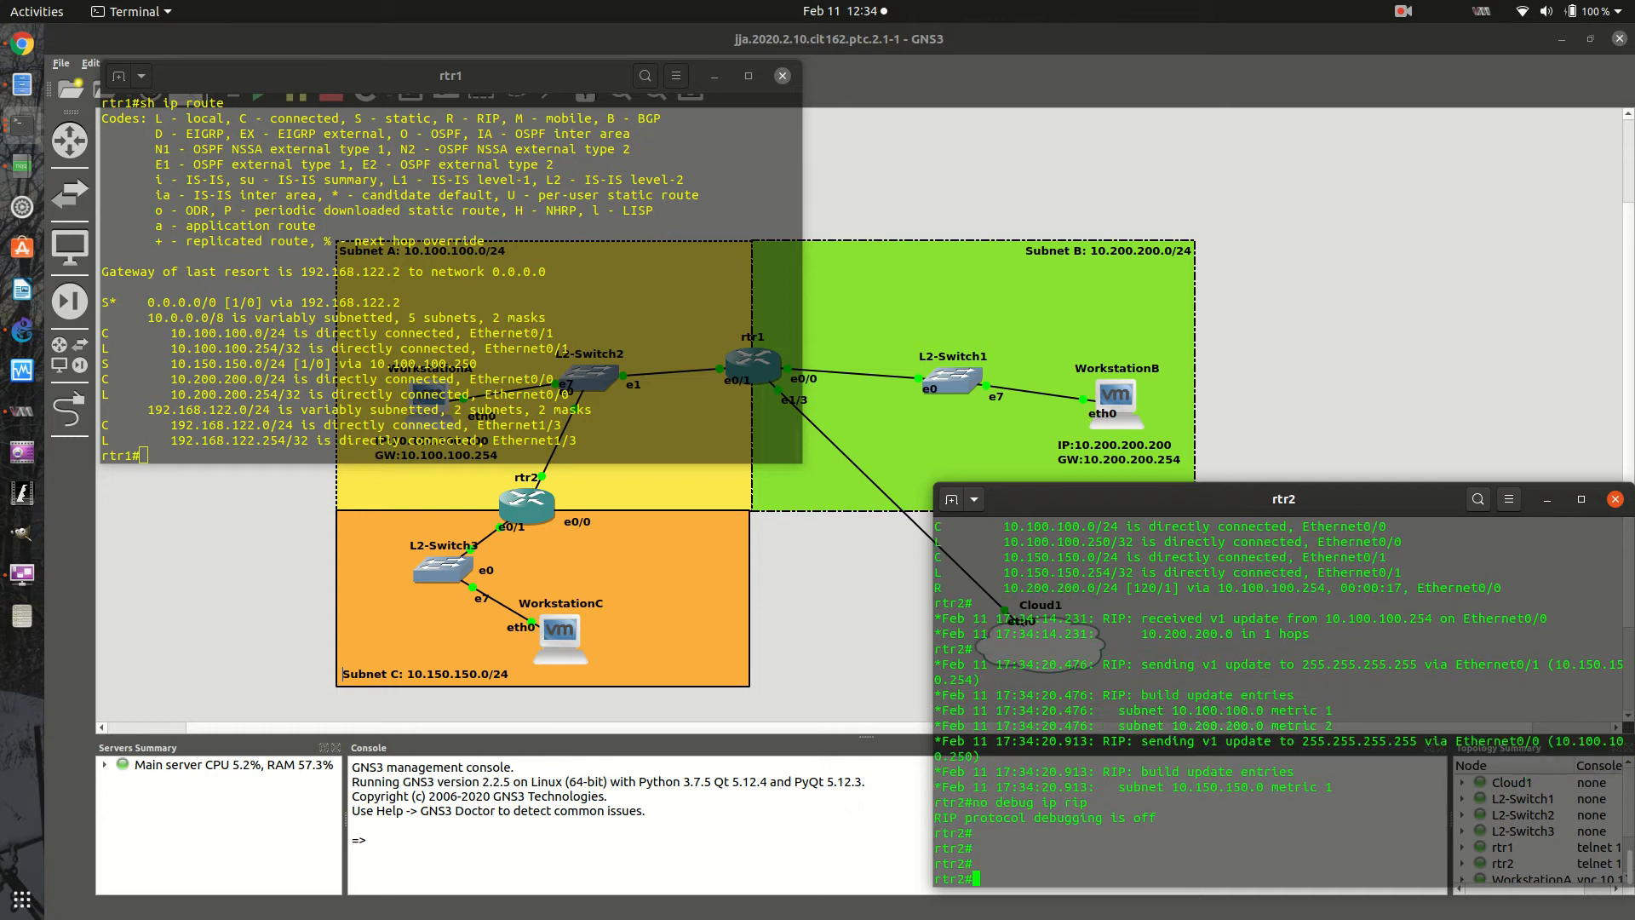
# - Open WorkstationC's console, ping WorkstationB at 10.200.200.200, and stop the ping after several packets
pyautogui.rightClick(569, 639)
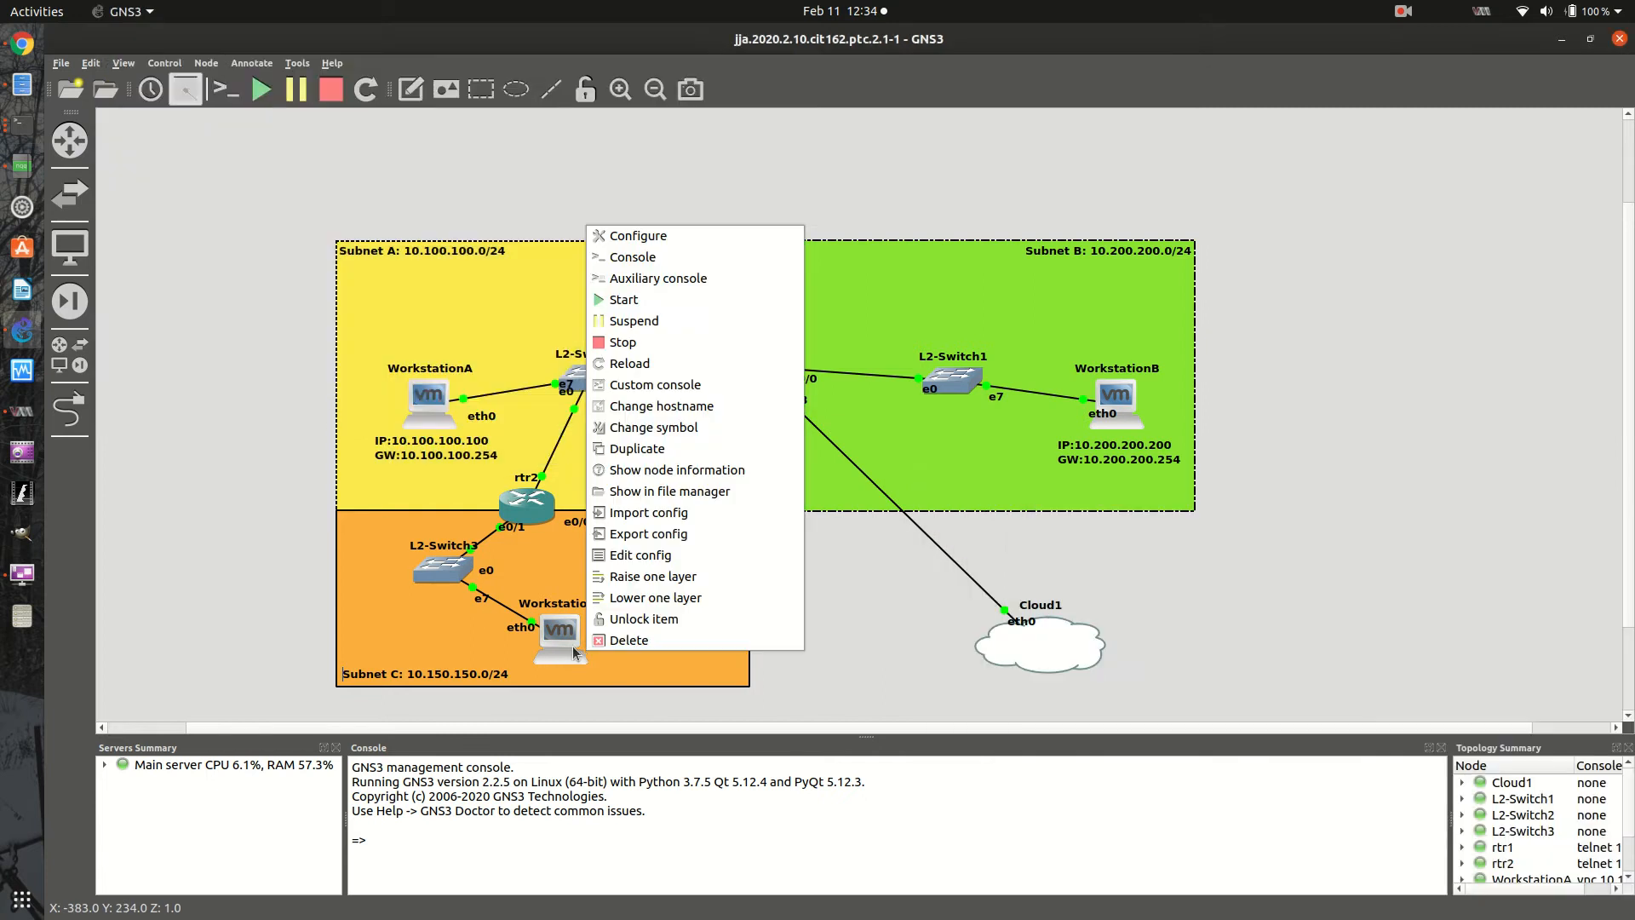
pyautogui.click(569, 639)
pyautogui.rightClick(568, 641)
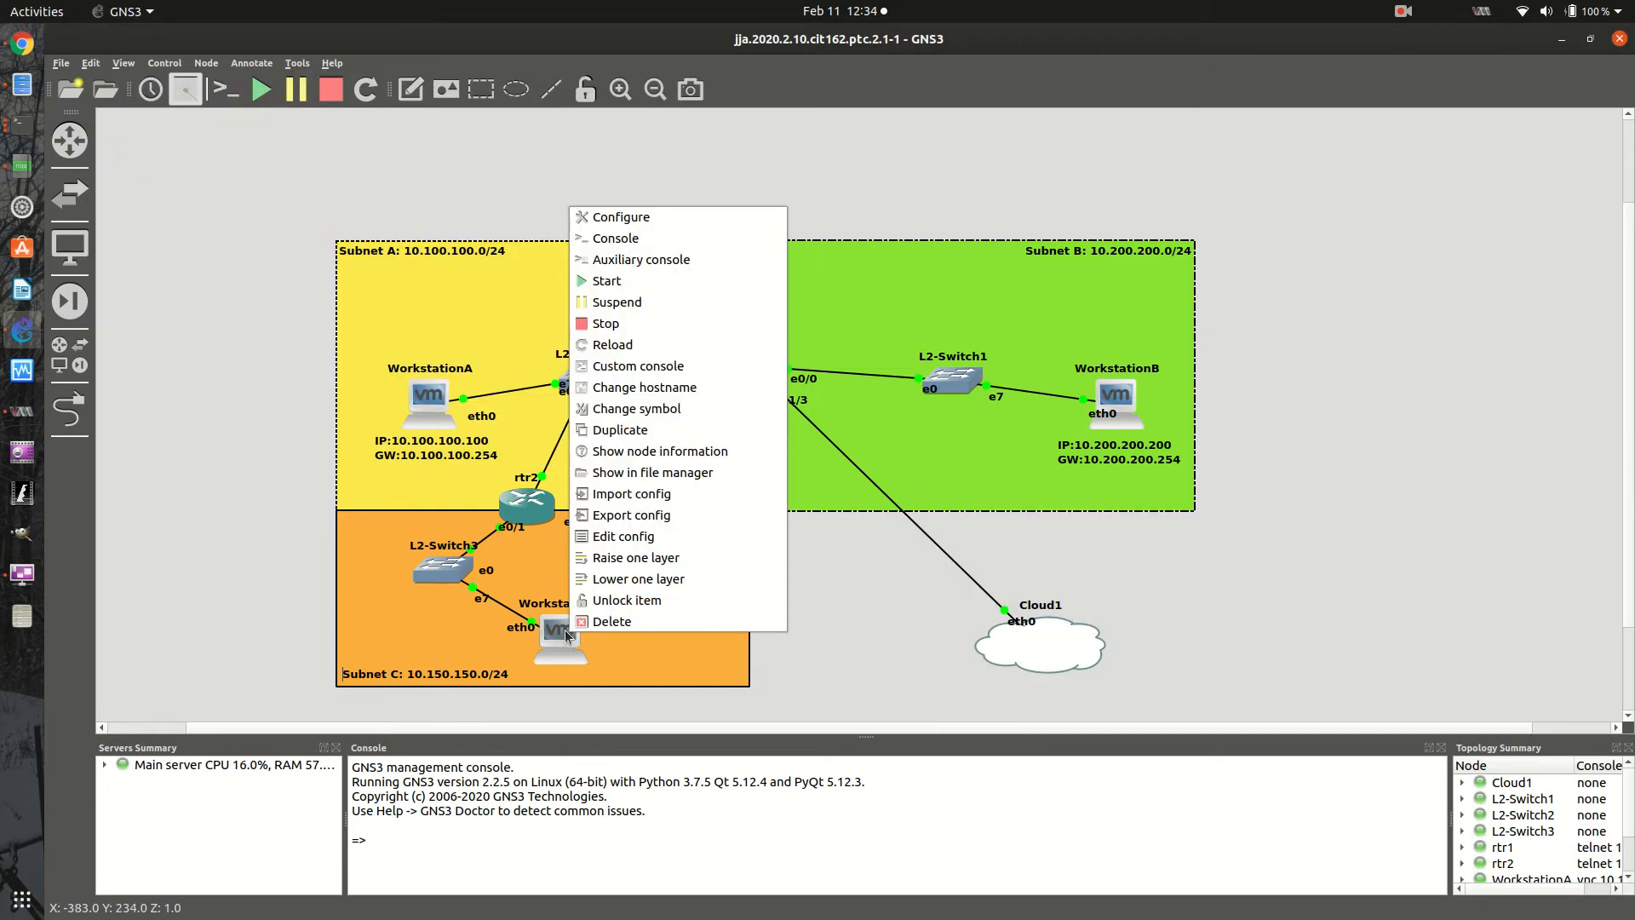
pyautogui.click(645, 238)
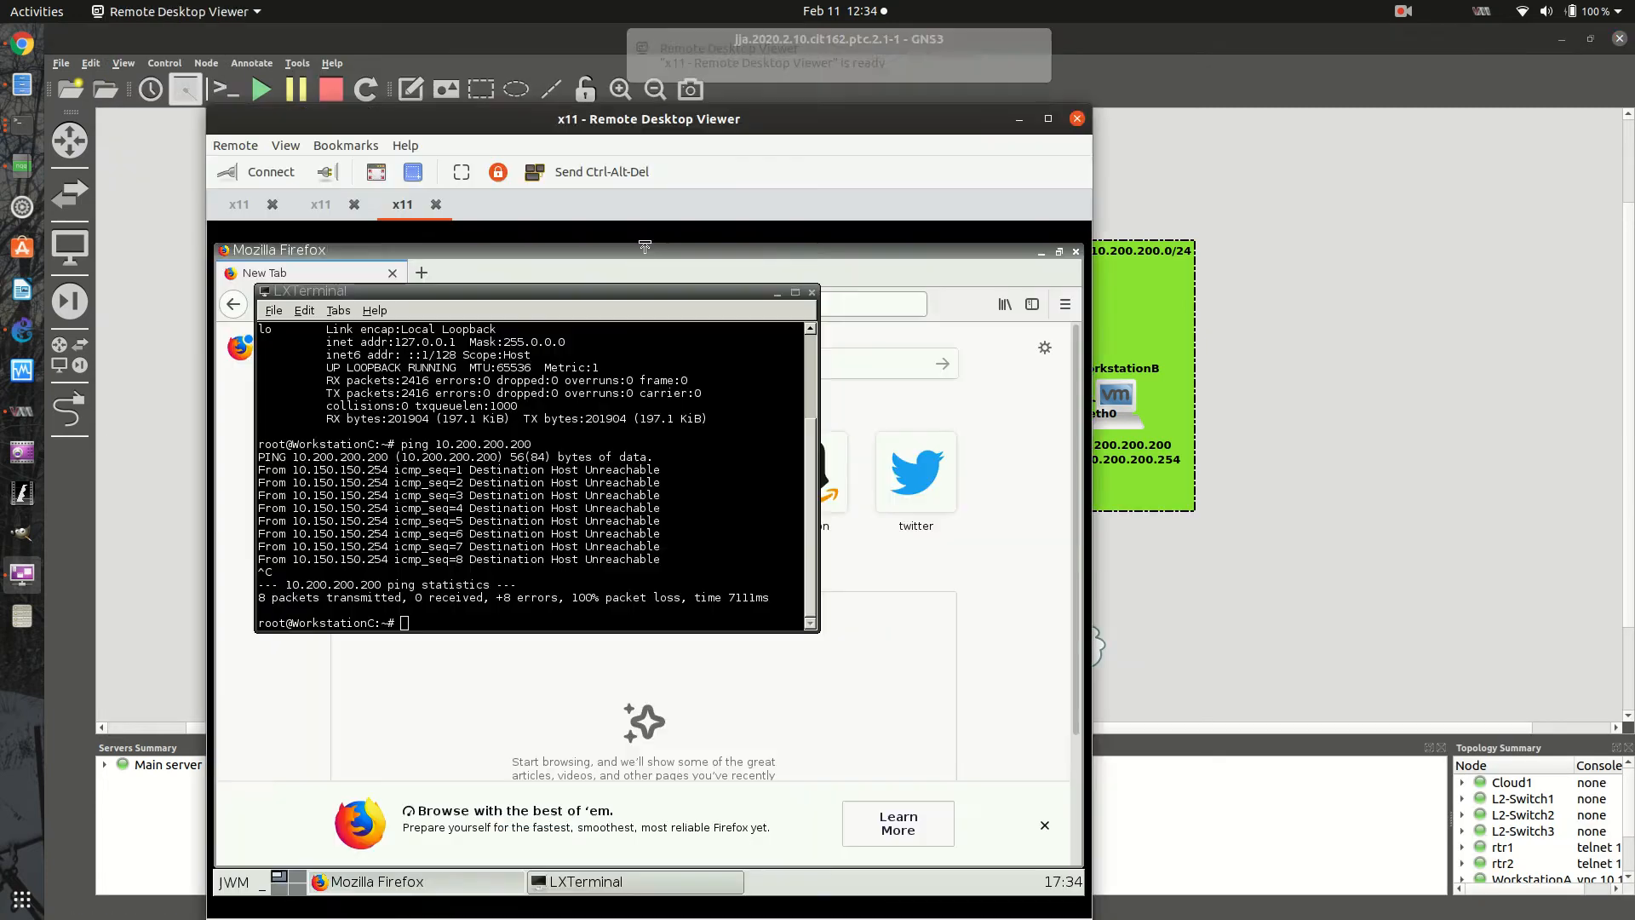
pyautogui.press('Up')
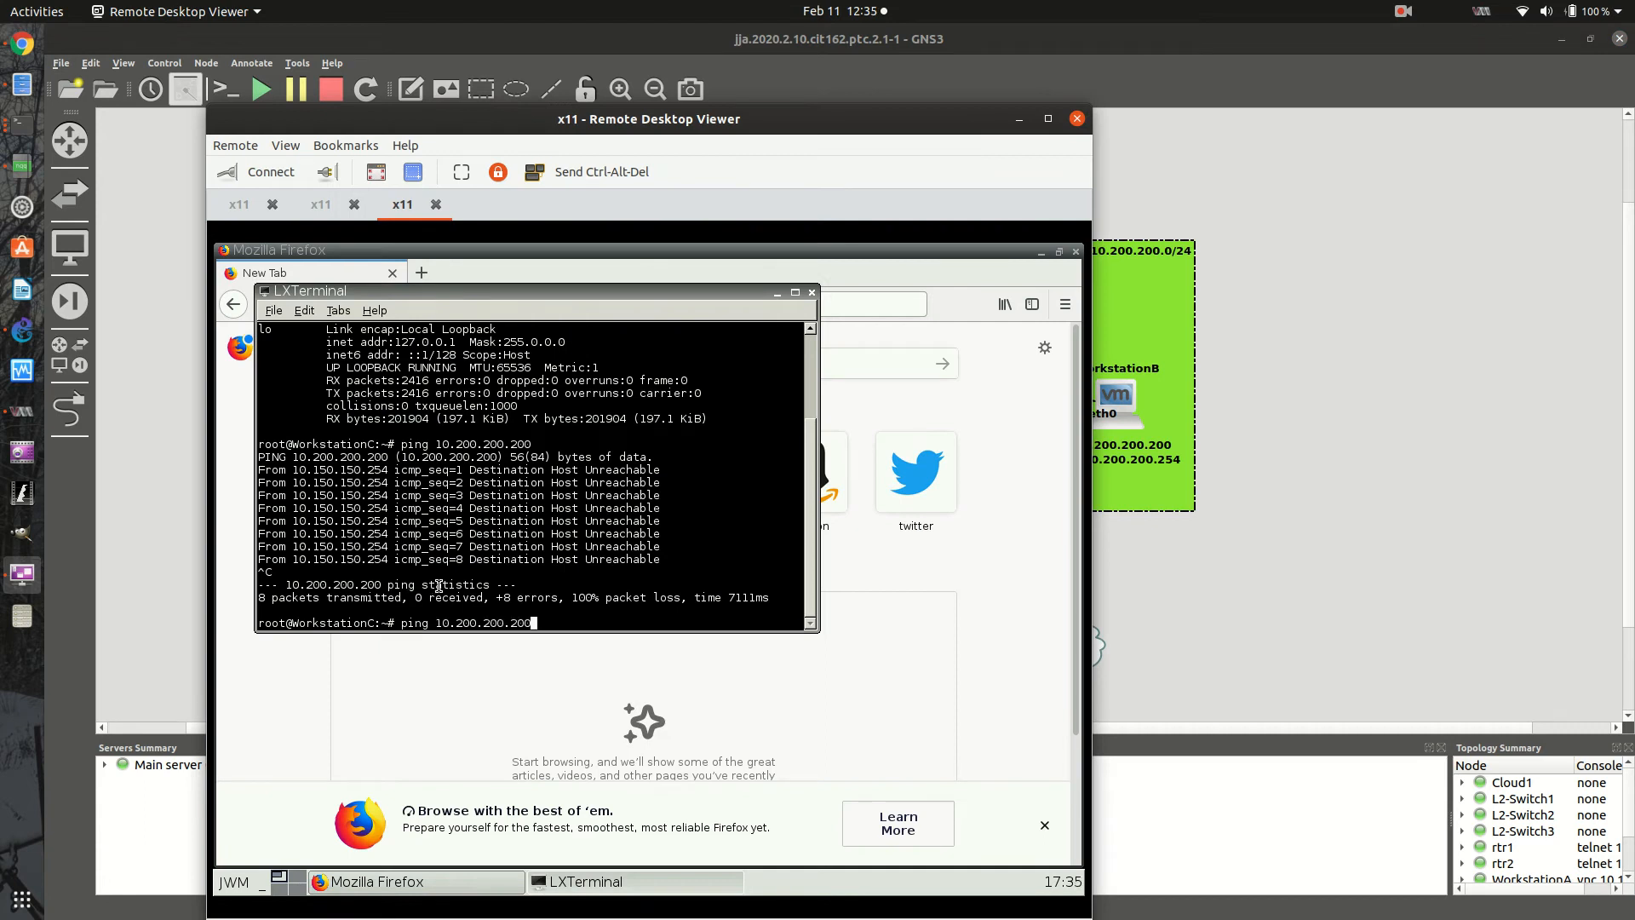
pyautogui.press('Return')
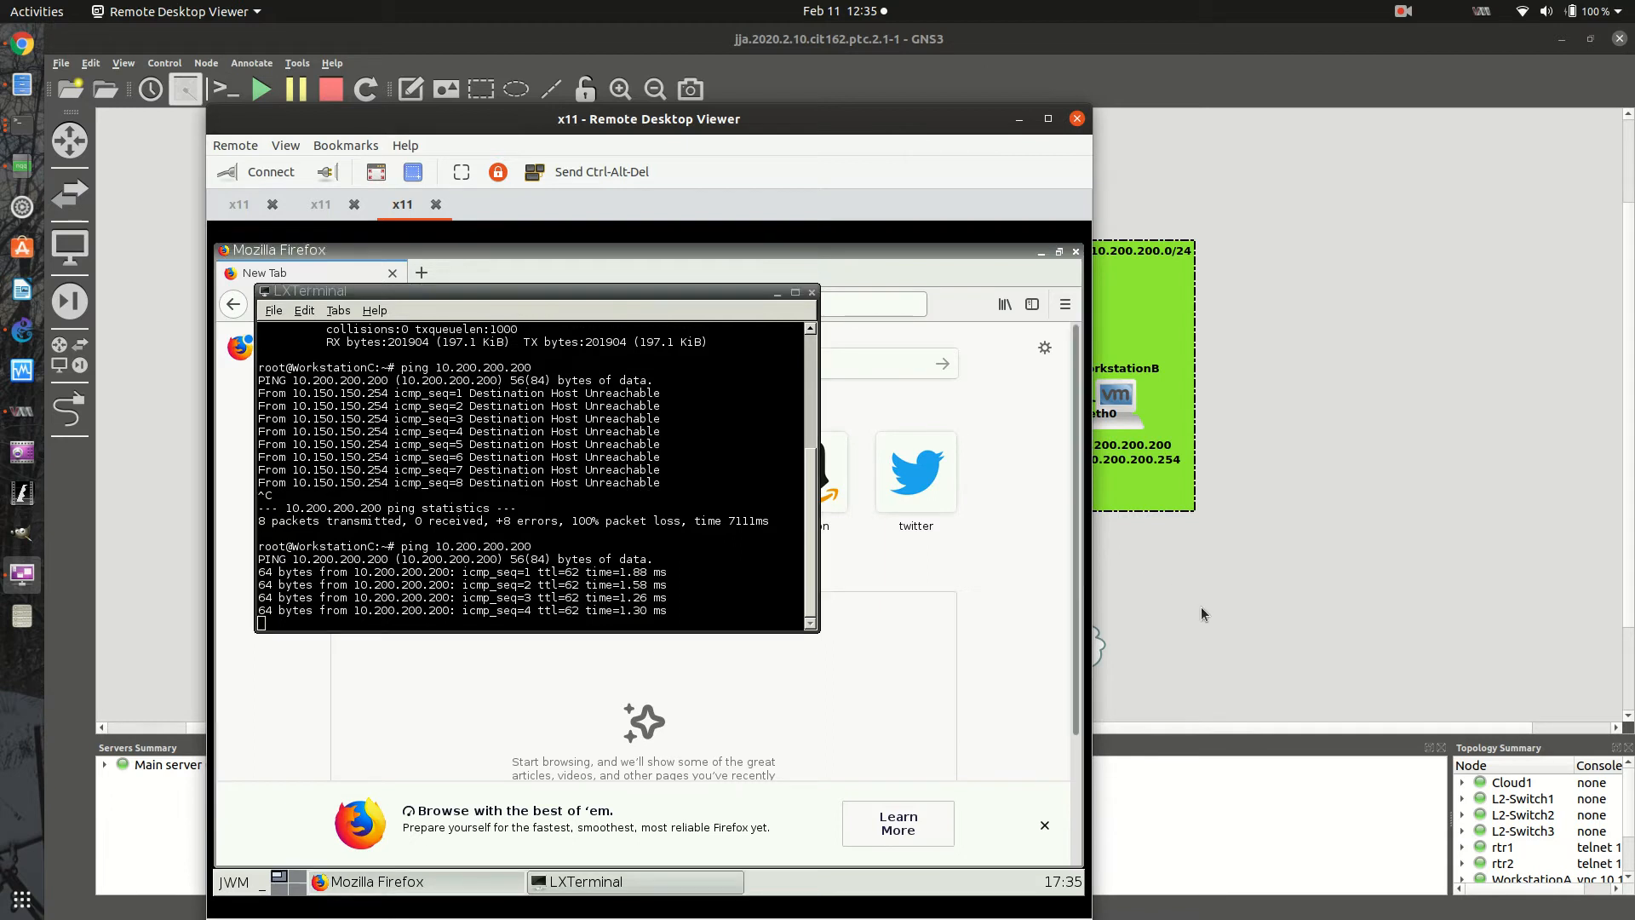
pyautogui.click(642, 550)
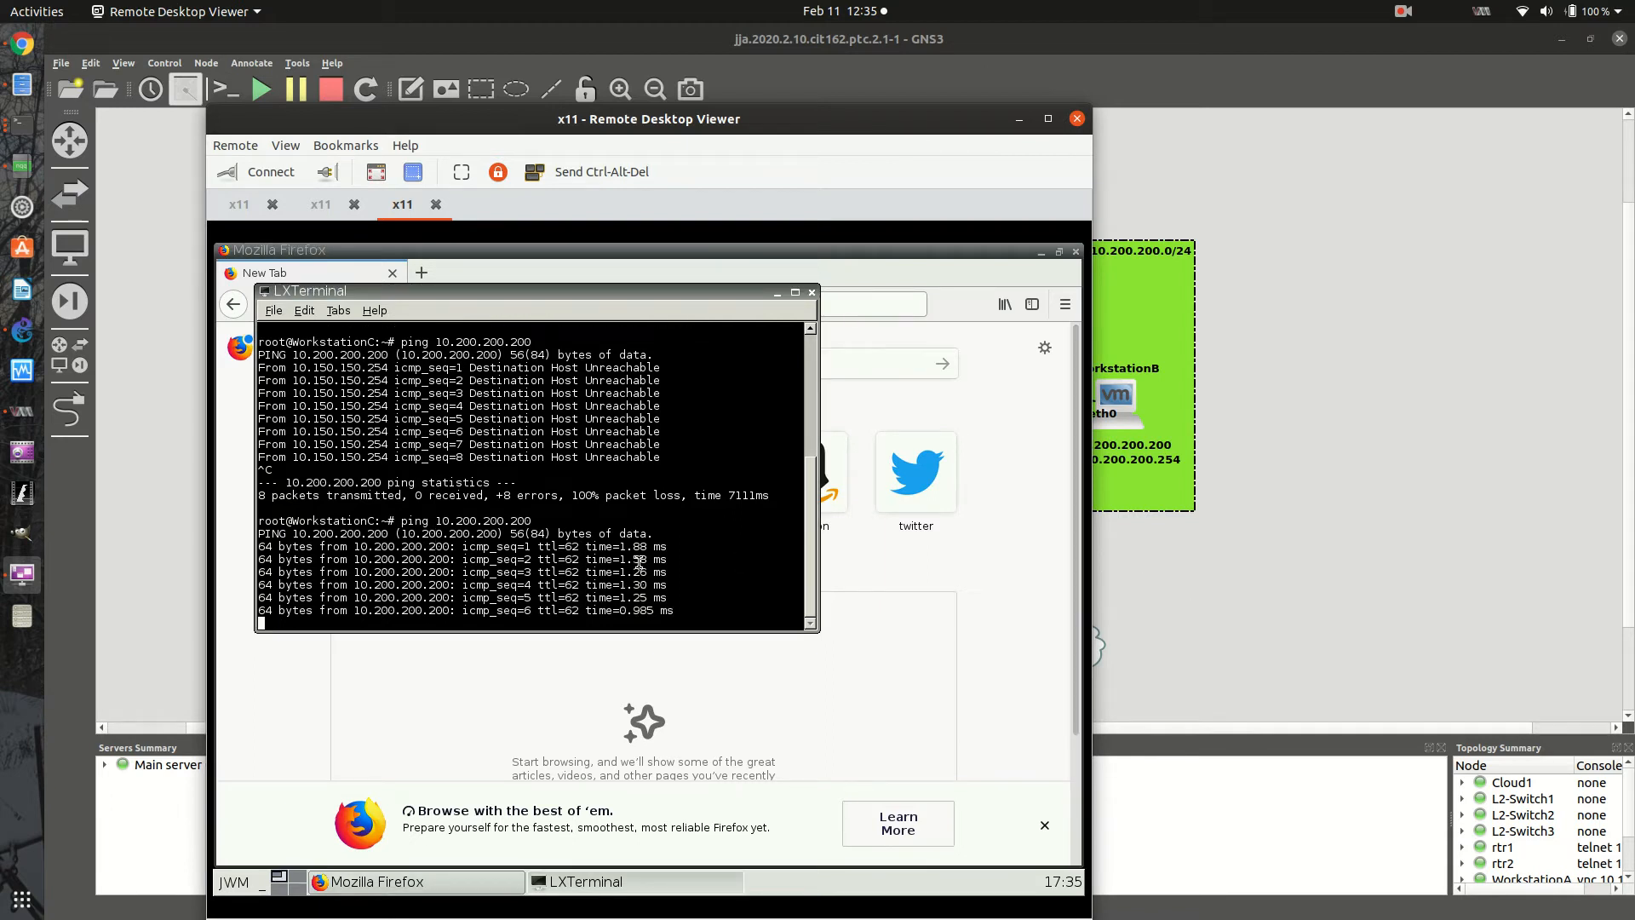
pyautogui.hotkey('ctrl', 'c')
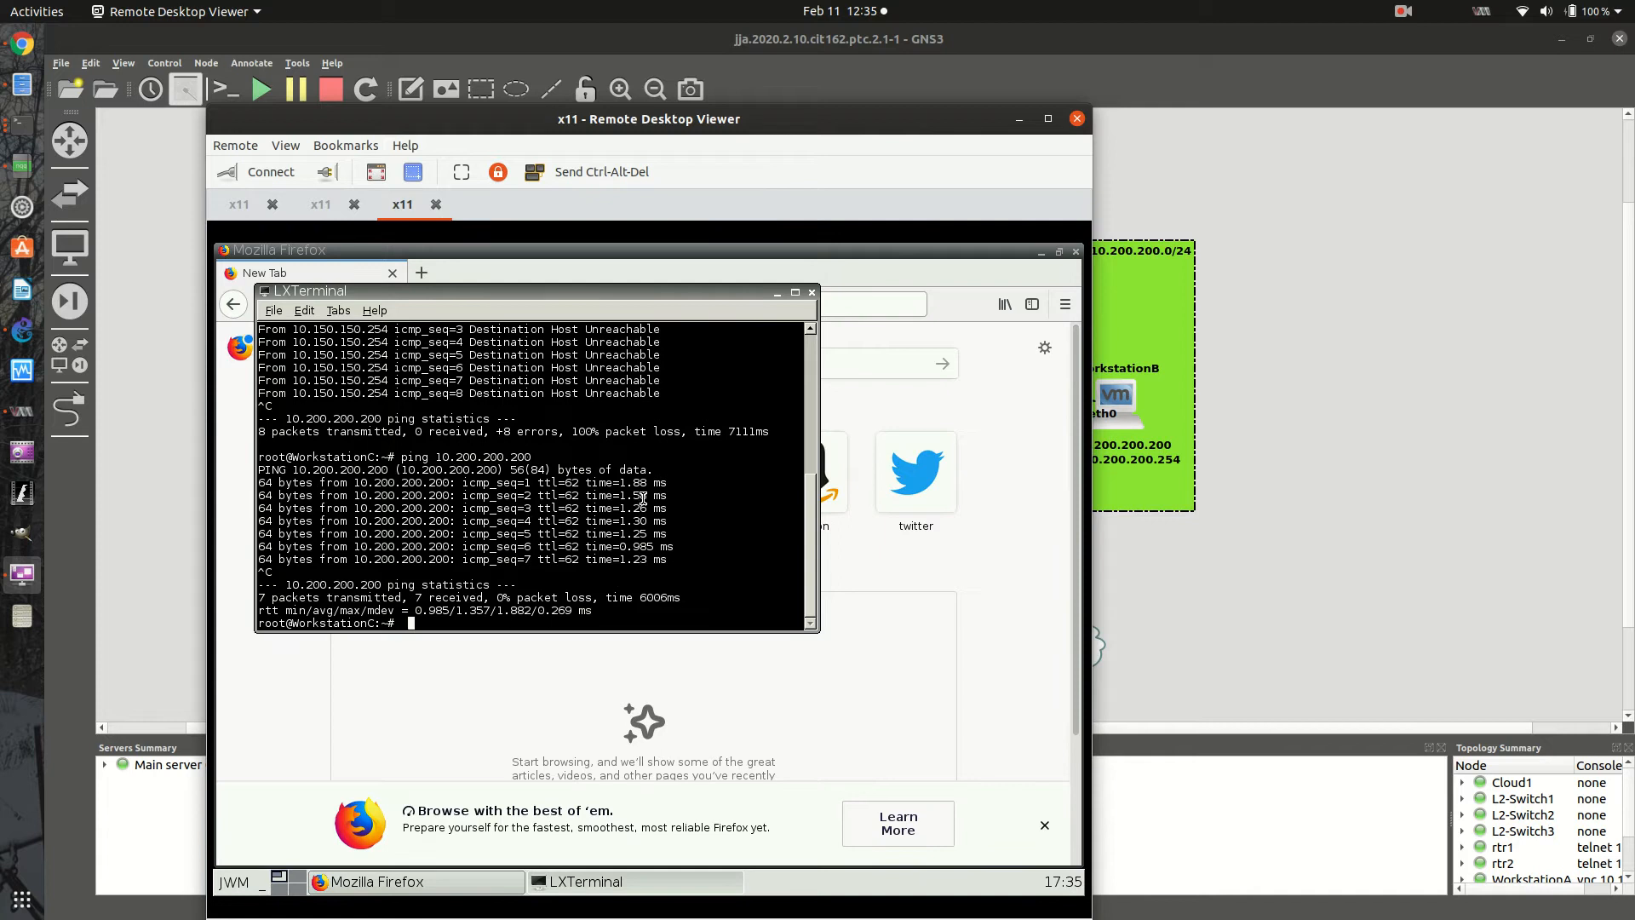
# - Switch back to the rtr2 terminal and display its routing table again with sh ip route
pyautogui.click(947, 575)
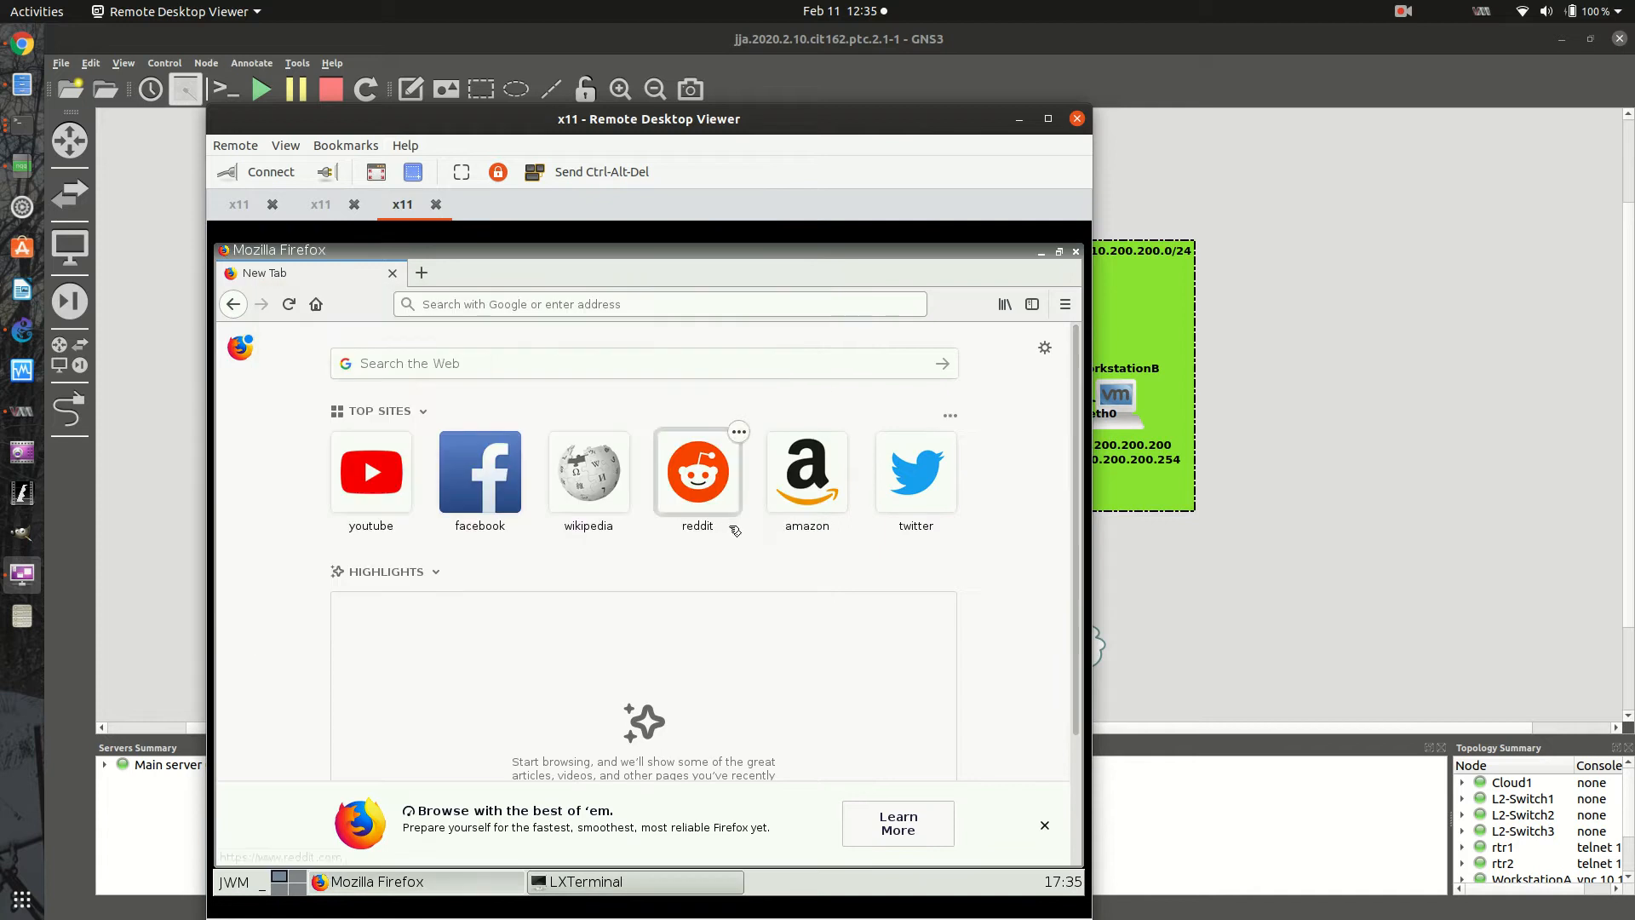
pyautogui.click(21, 125)
pyautogui.press('Up')
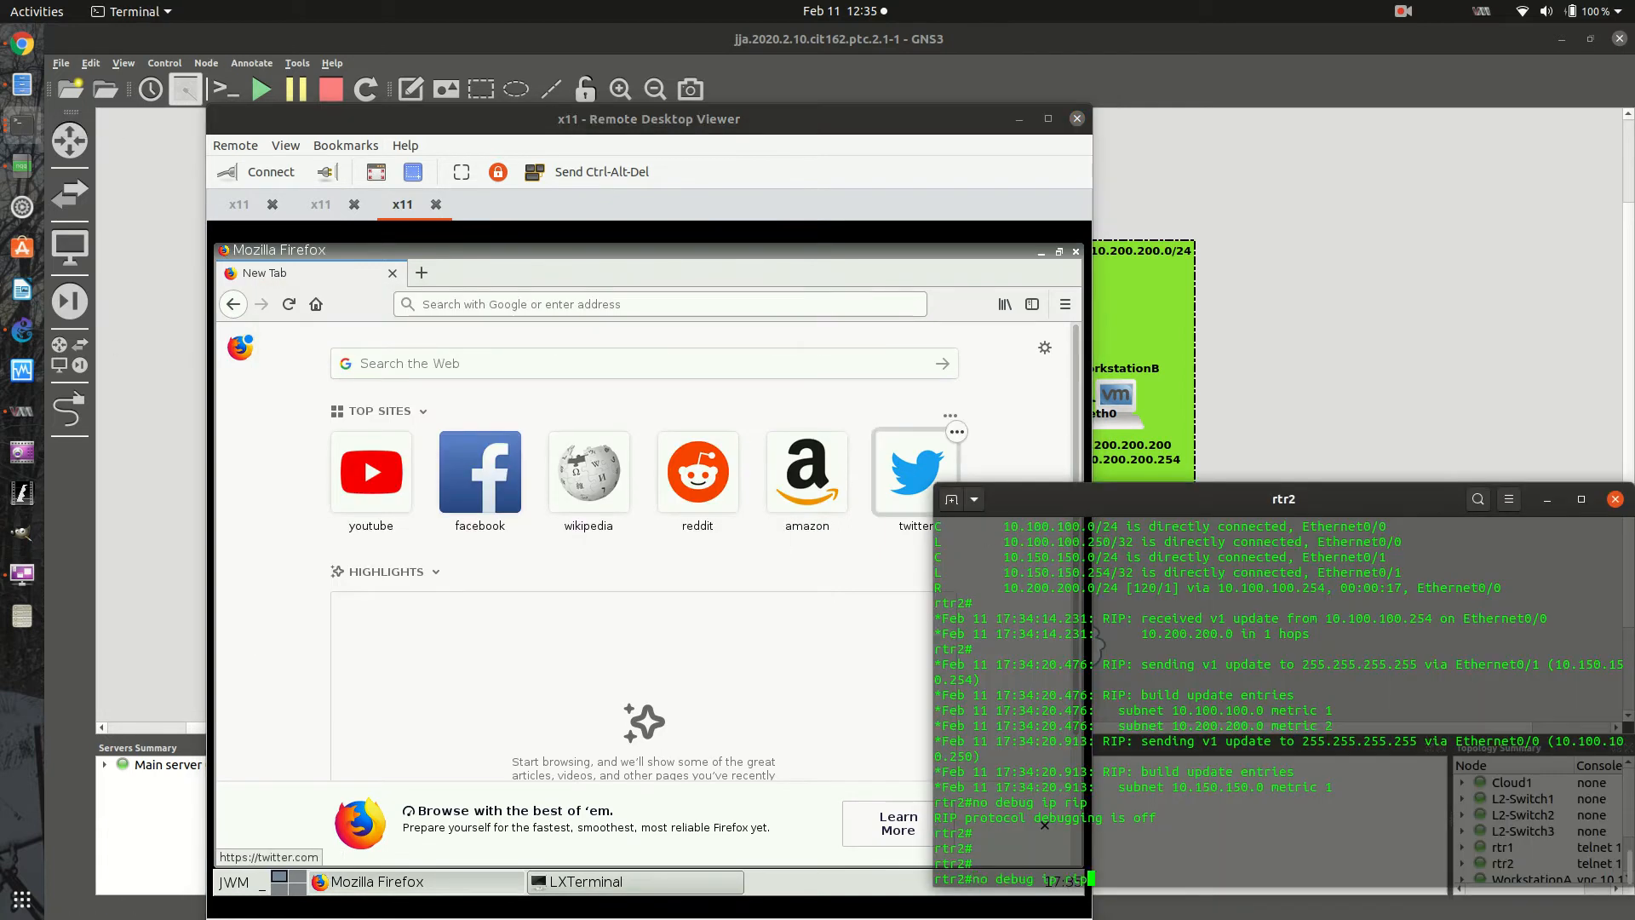
pyautogui.press('Up')
pyautogui.press('Up')
pyautogui.press('Down')
pyautogui.press('Return')
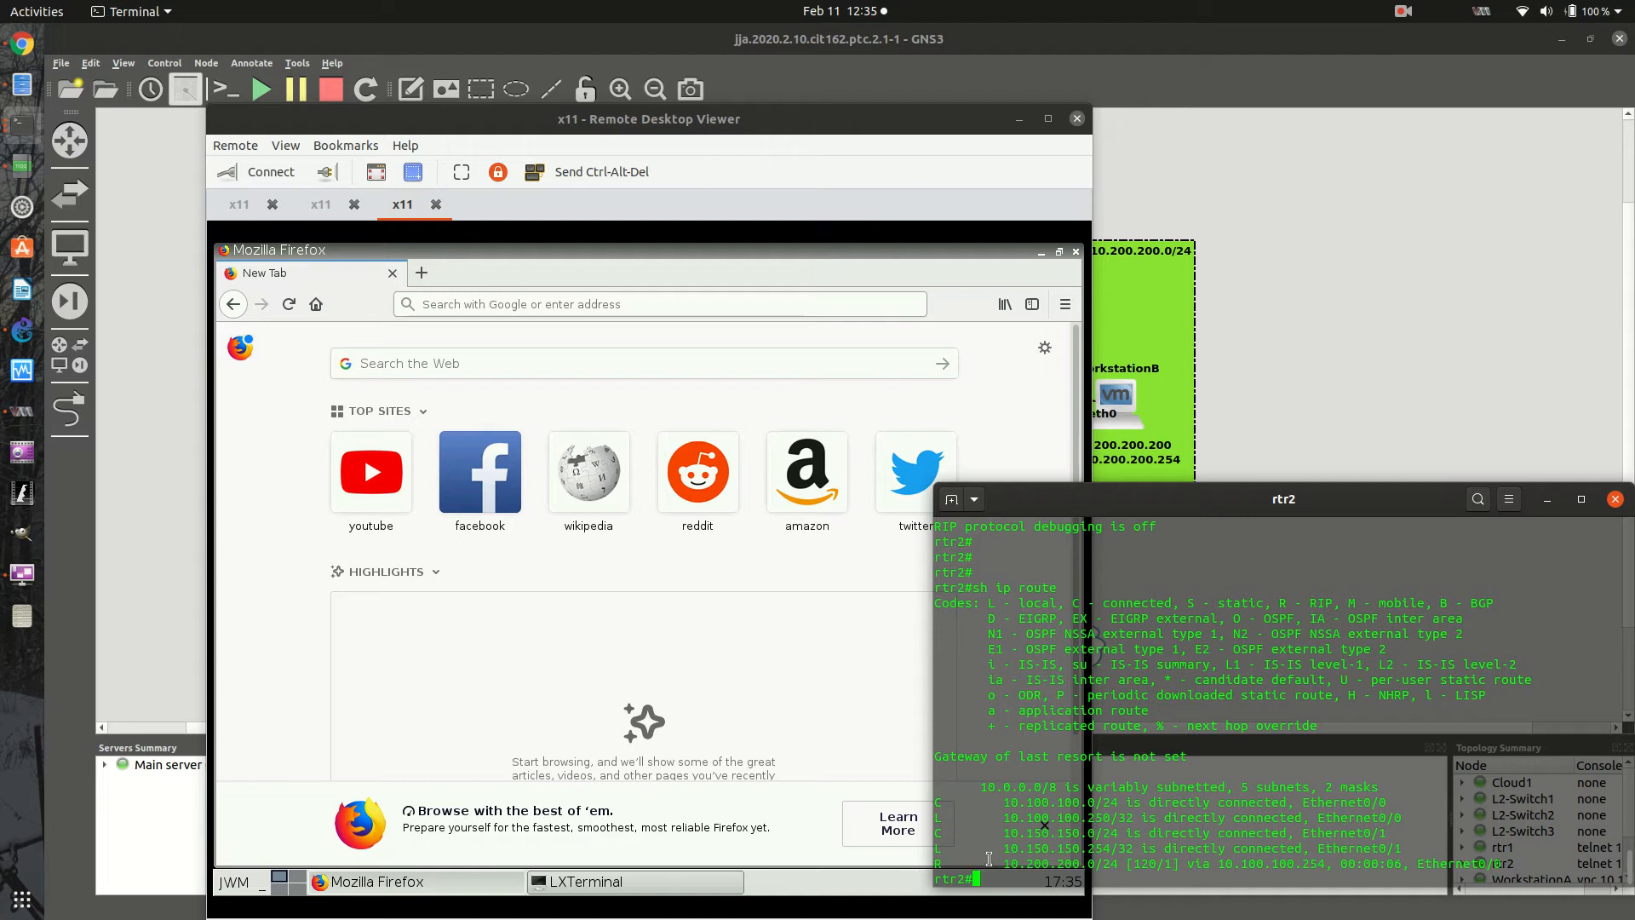
# - Bring up the rtr1 terminal and minimize the Remote Desktop Viewer to view both router consoles over the topology
pyautogui.click(27, 138)
pyautogui.click(160, 264)
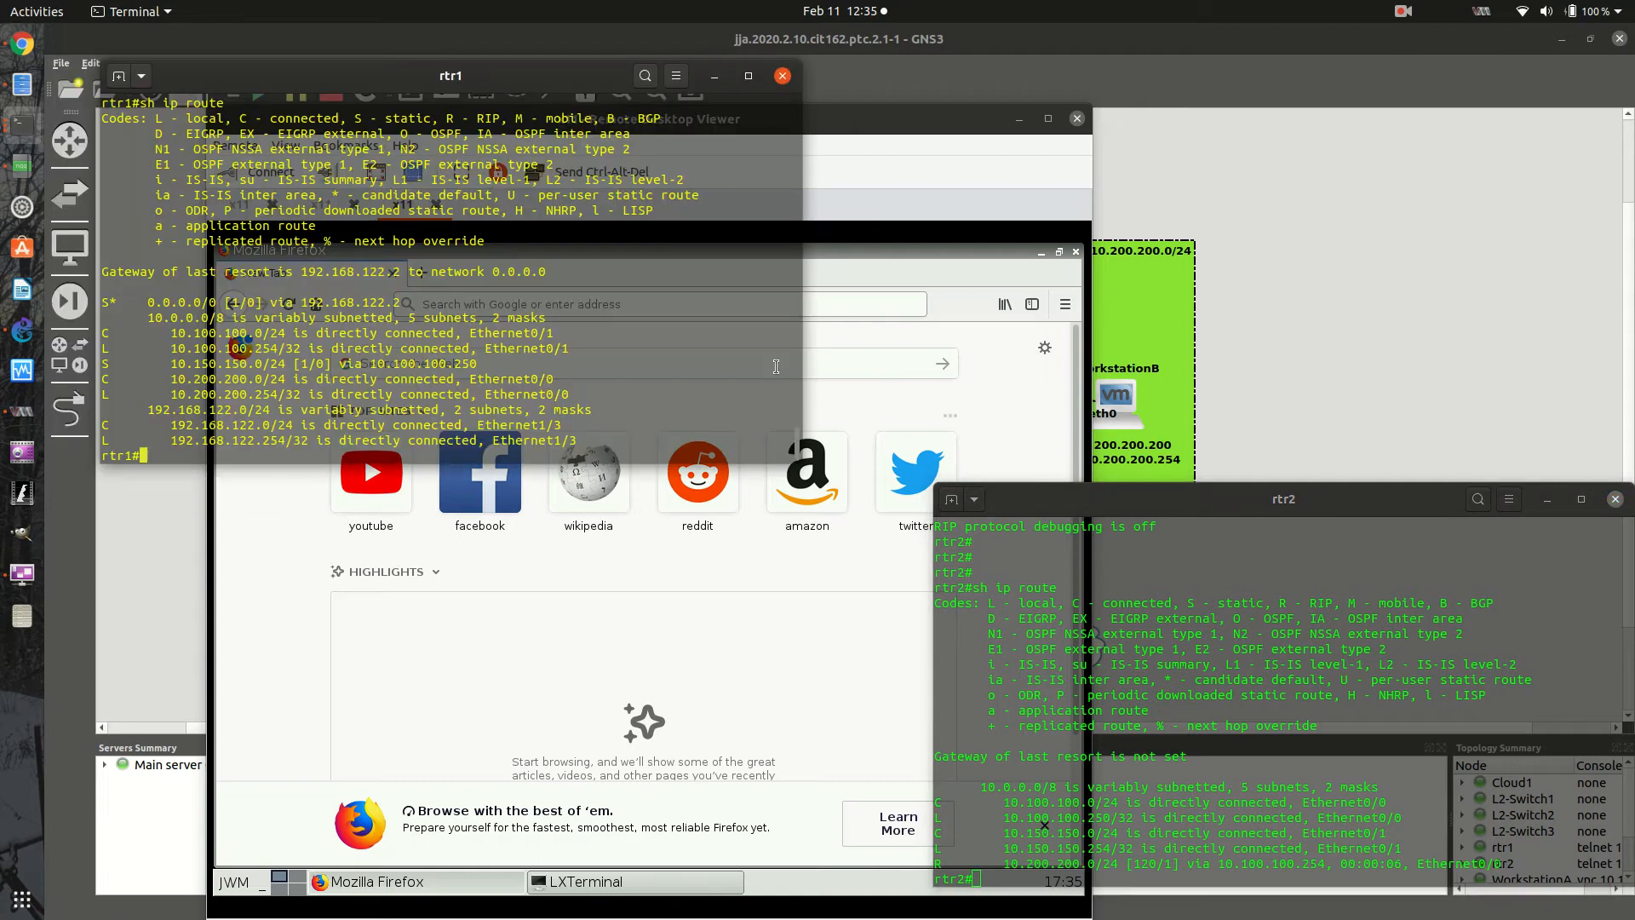
pyautogui.click(1012, 119)
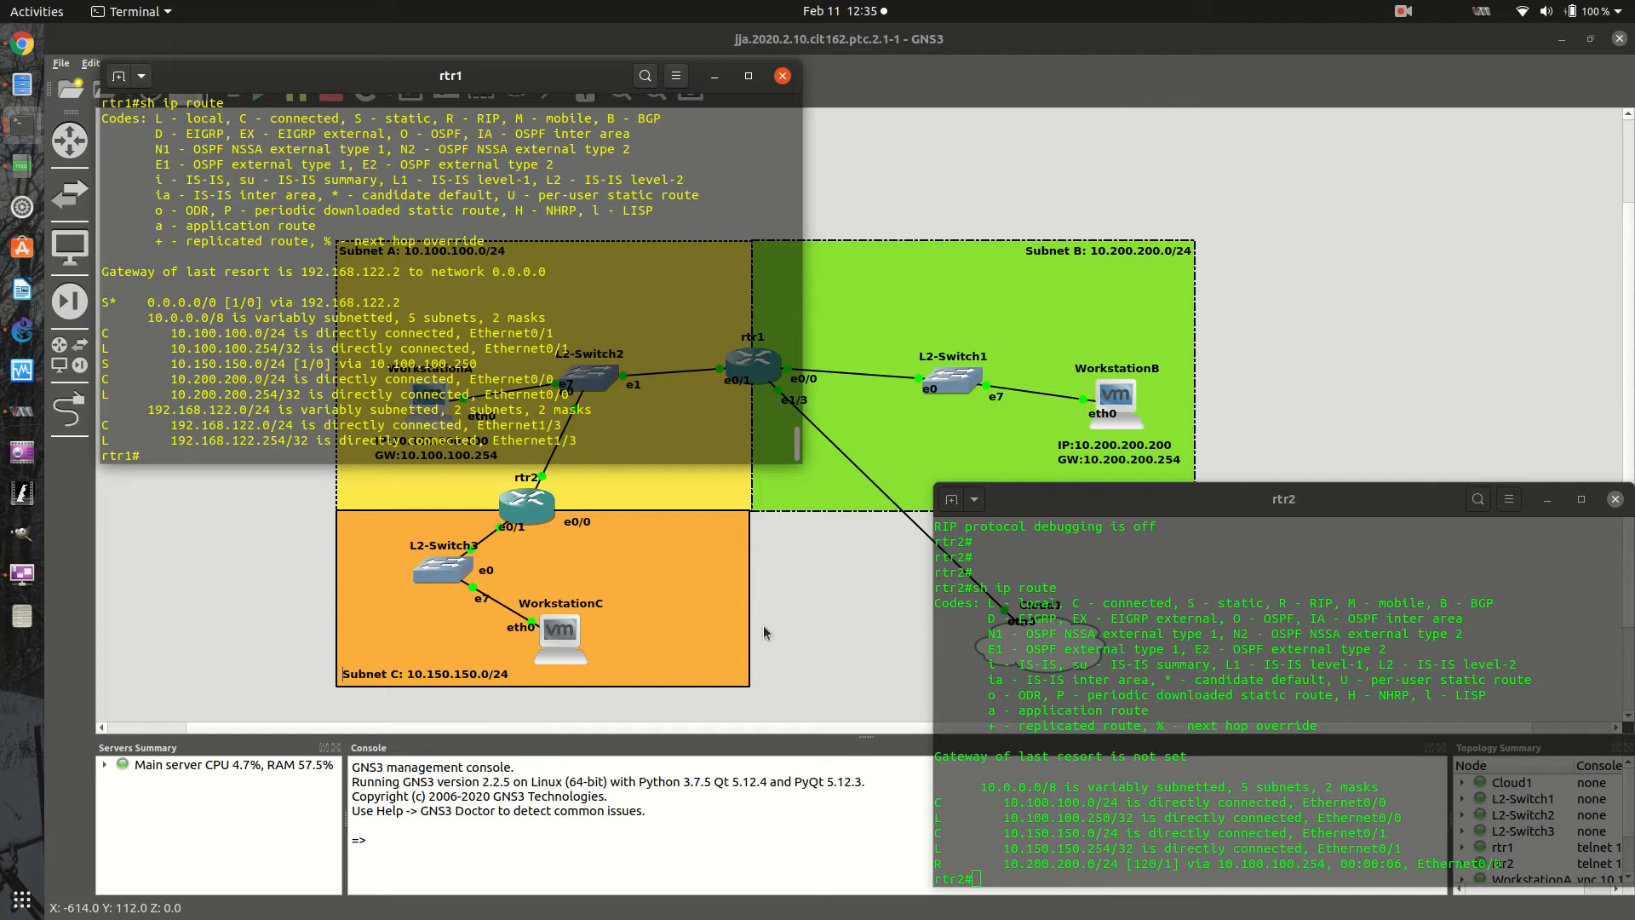
# - On rtr2, add a default route with ip route 0.0.0.0 0.0.0.0 10.100.100.254 and exit configuration mode
pyautogui.click(1132, 885)
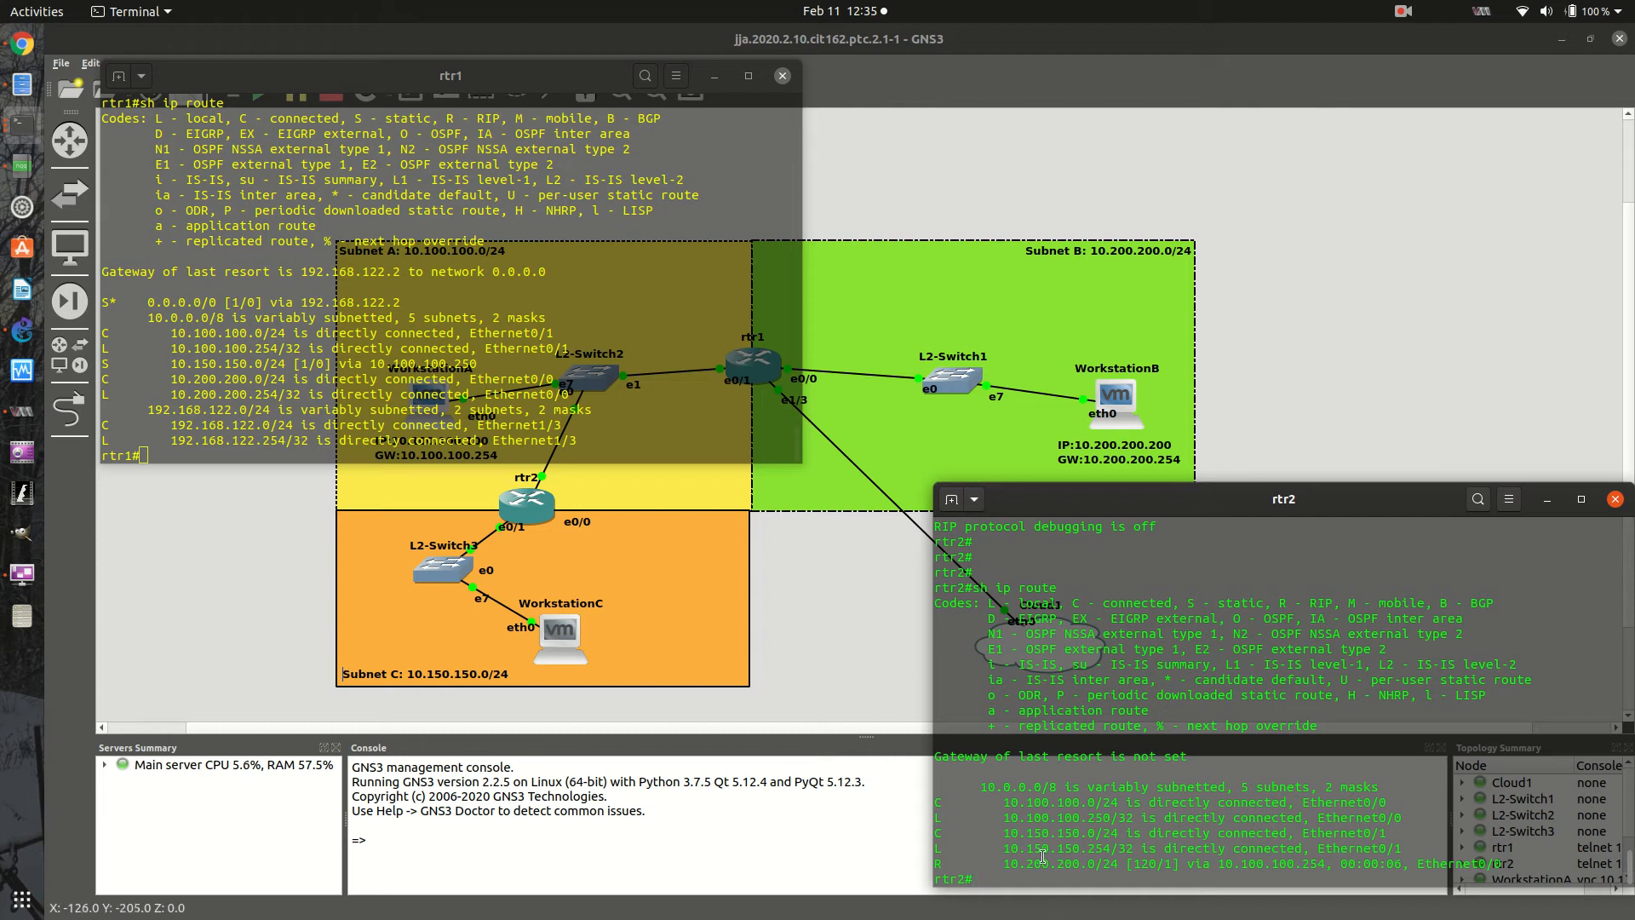
pyautogui.write('config t')
pyautogui.press('Return')
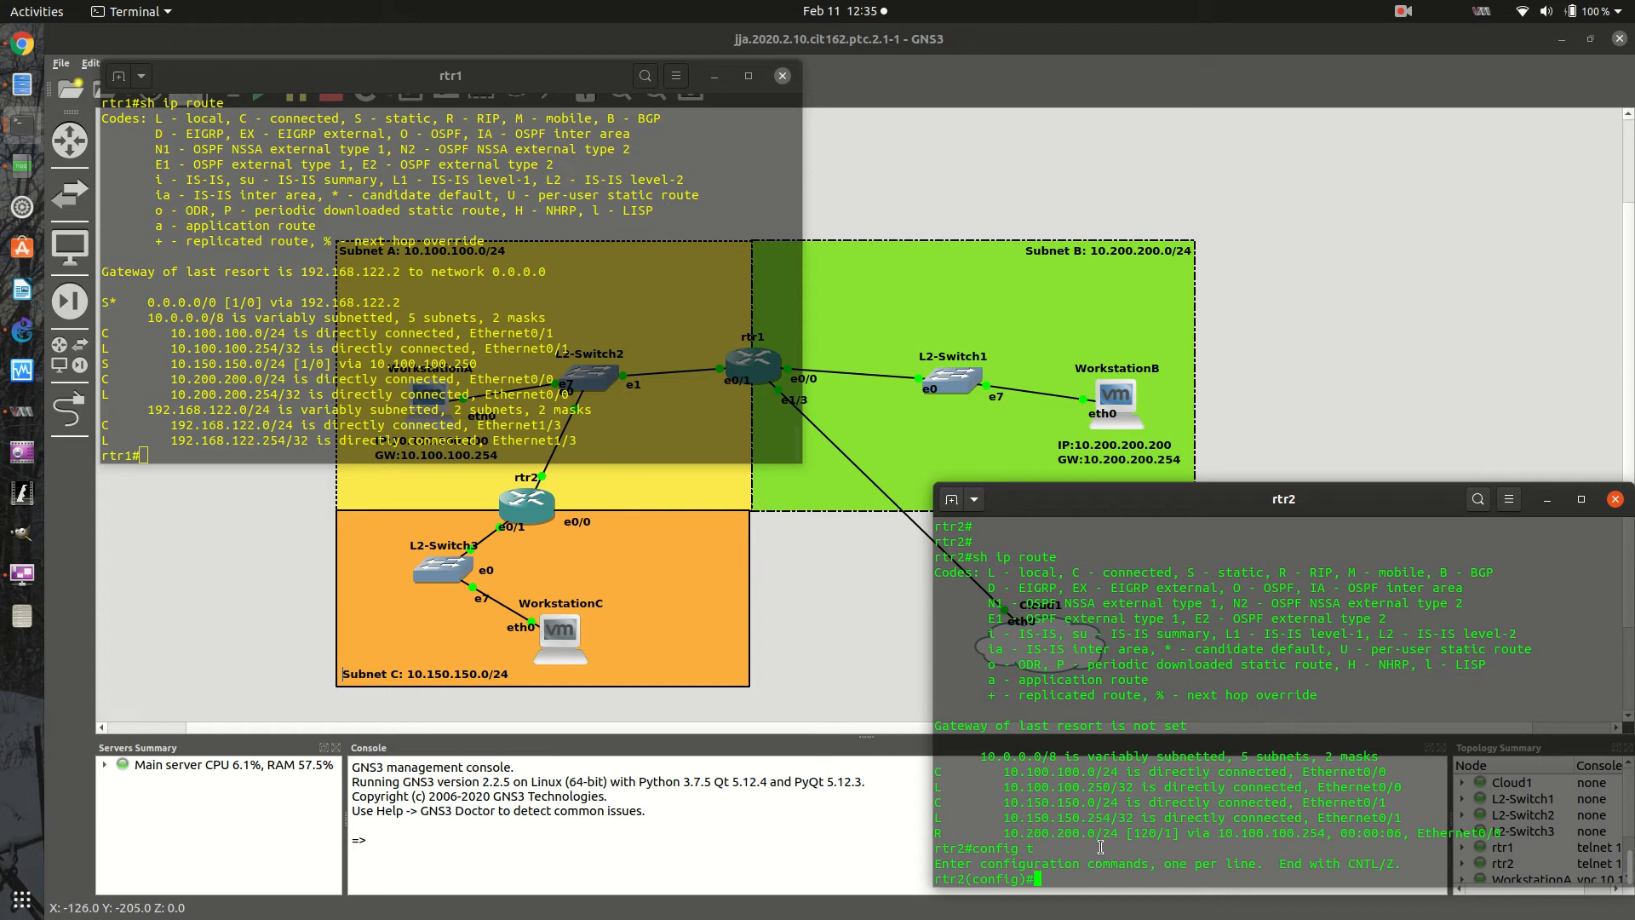
pyautogui.write('ip route 0.0.0.0')
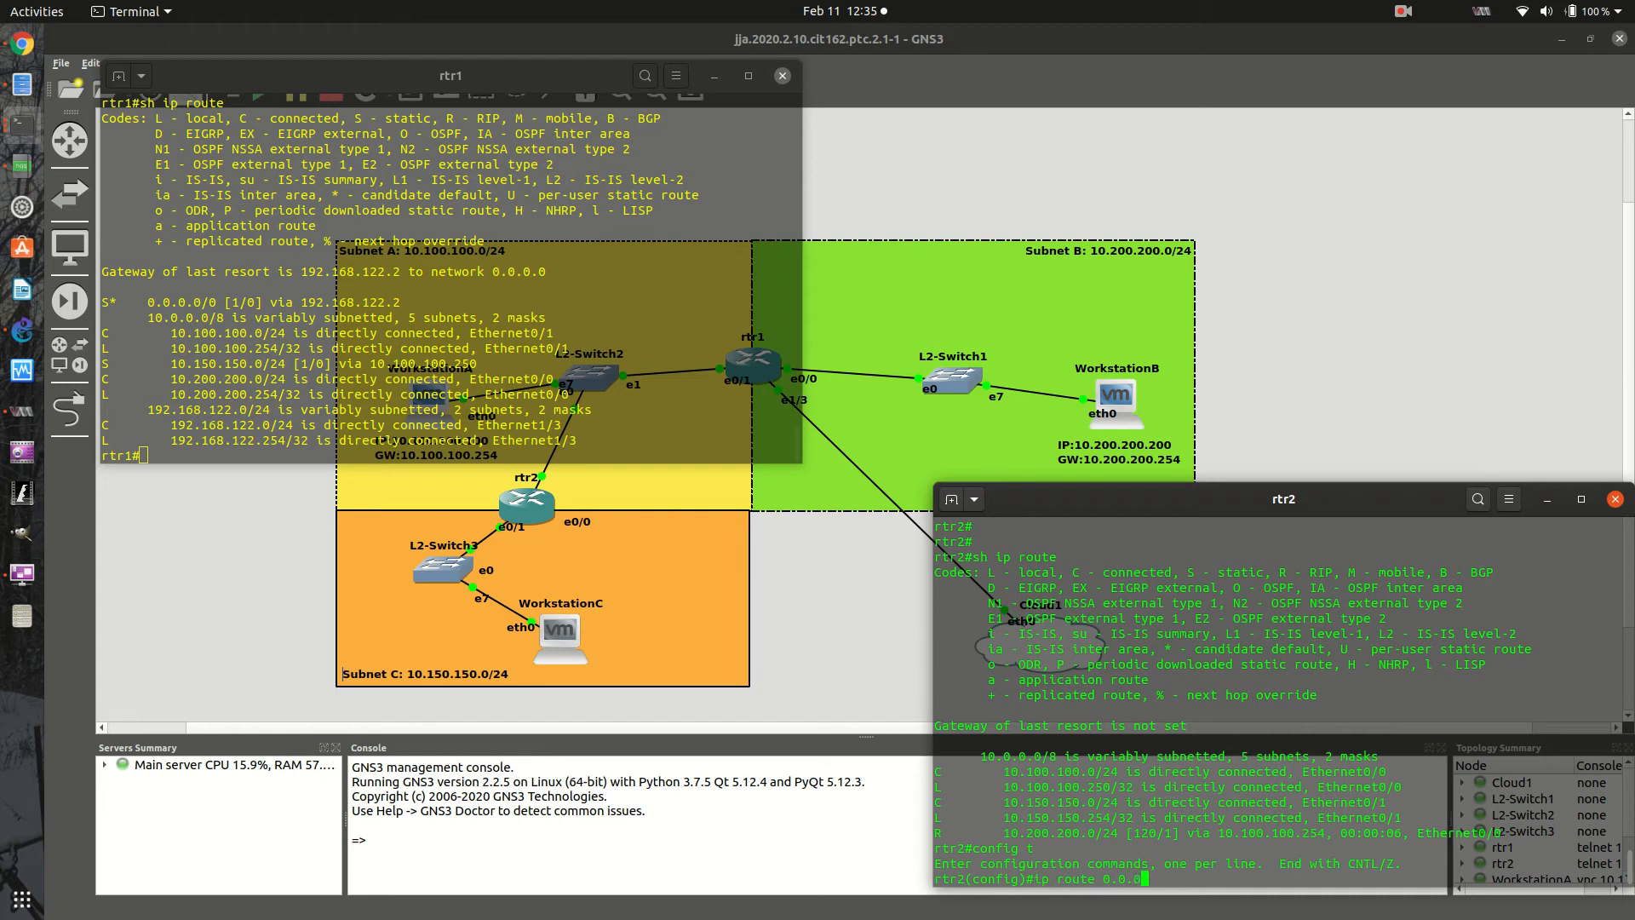
pyautogui.write(' 0.0.0.0')
pyautogui.write('10.100.100.254')
pyautogui.press('Return')
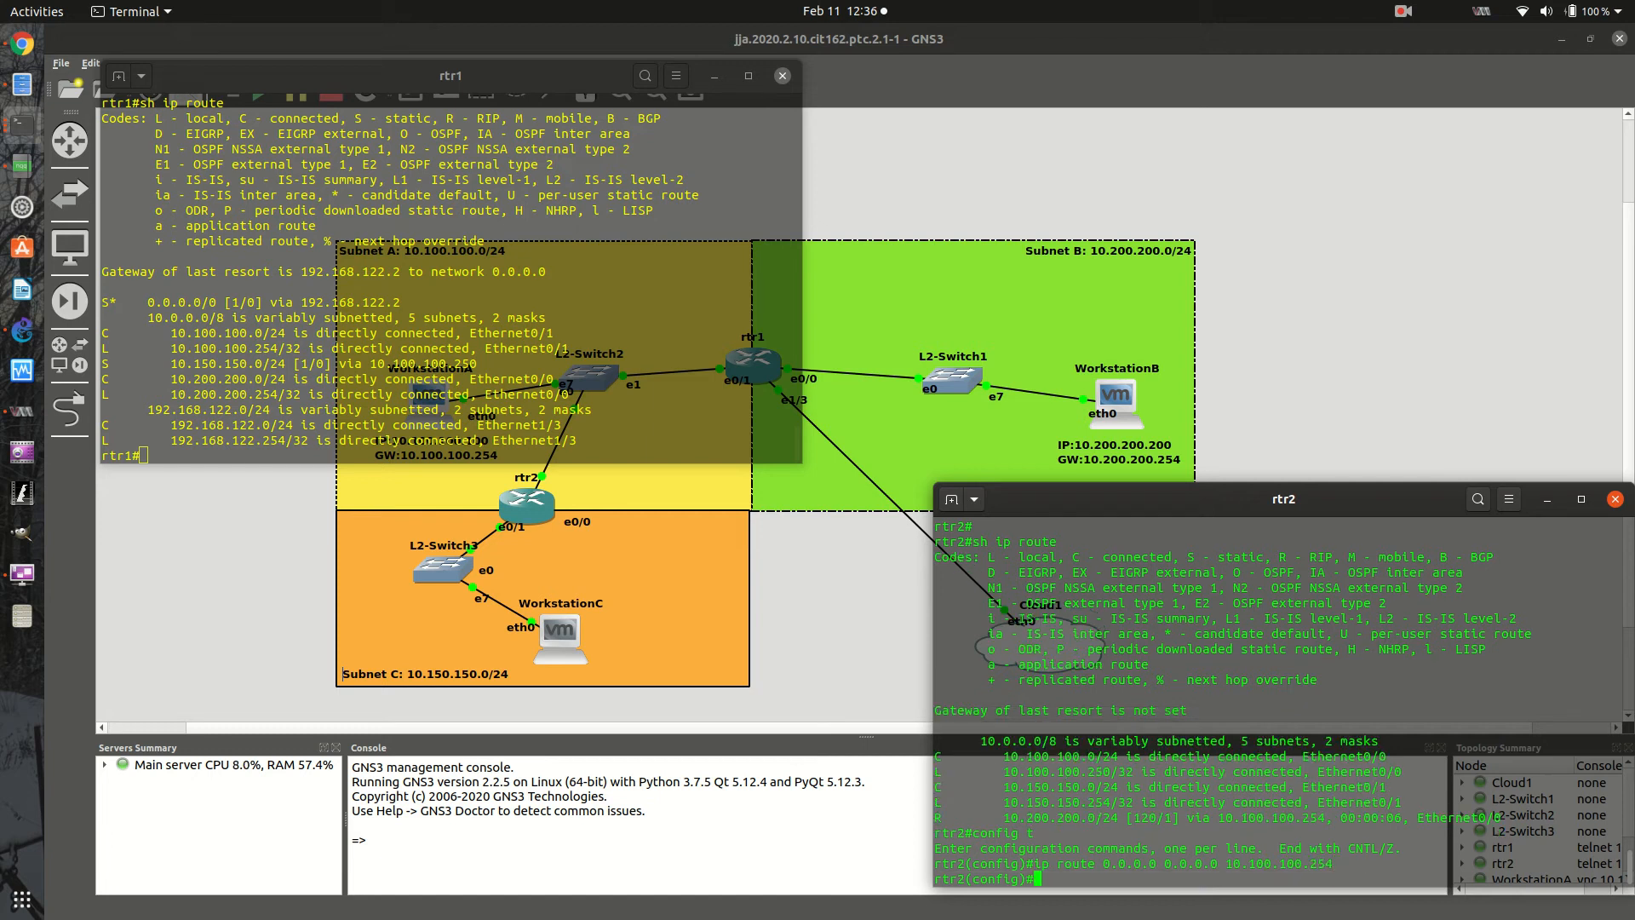
pyautogui.write('exit')
pyautogui.press('Return')
pyautogui.press('Return')
pyautogui.press('Return')
# - Ping rtr1's cloud-facing address 192.168.122.254 from rtr2
pyautogui.write('pint')
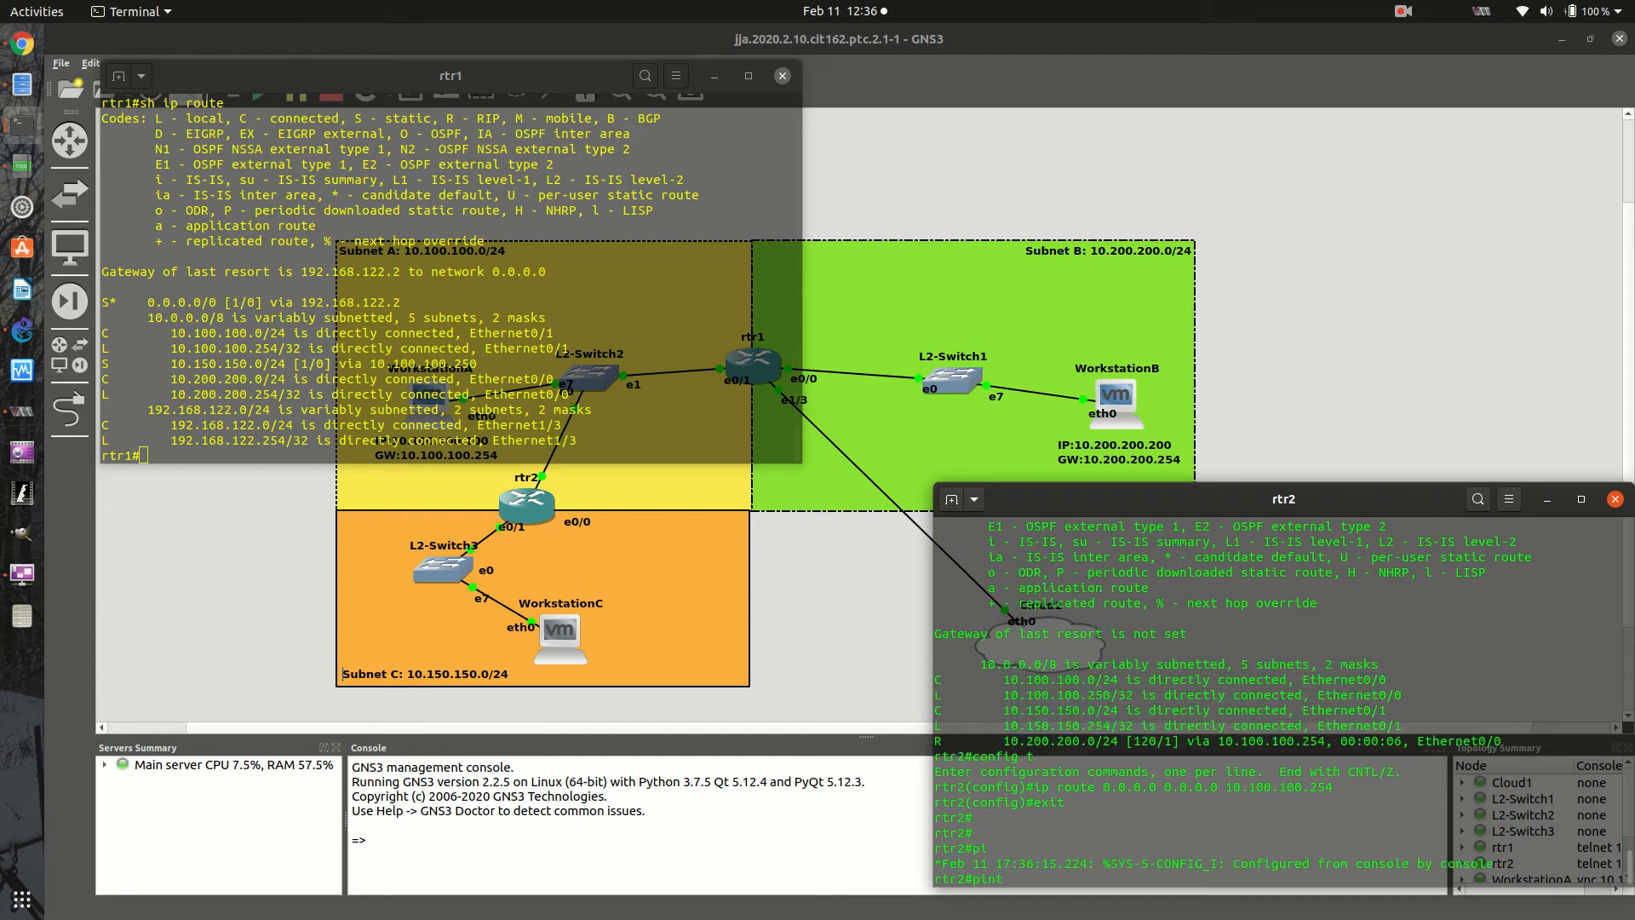
pyautogui.press('BackSpace')
pyautogui.write('g 192.168.122.254')
pyautogui.press('Return')
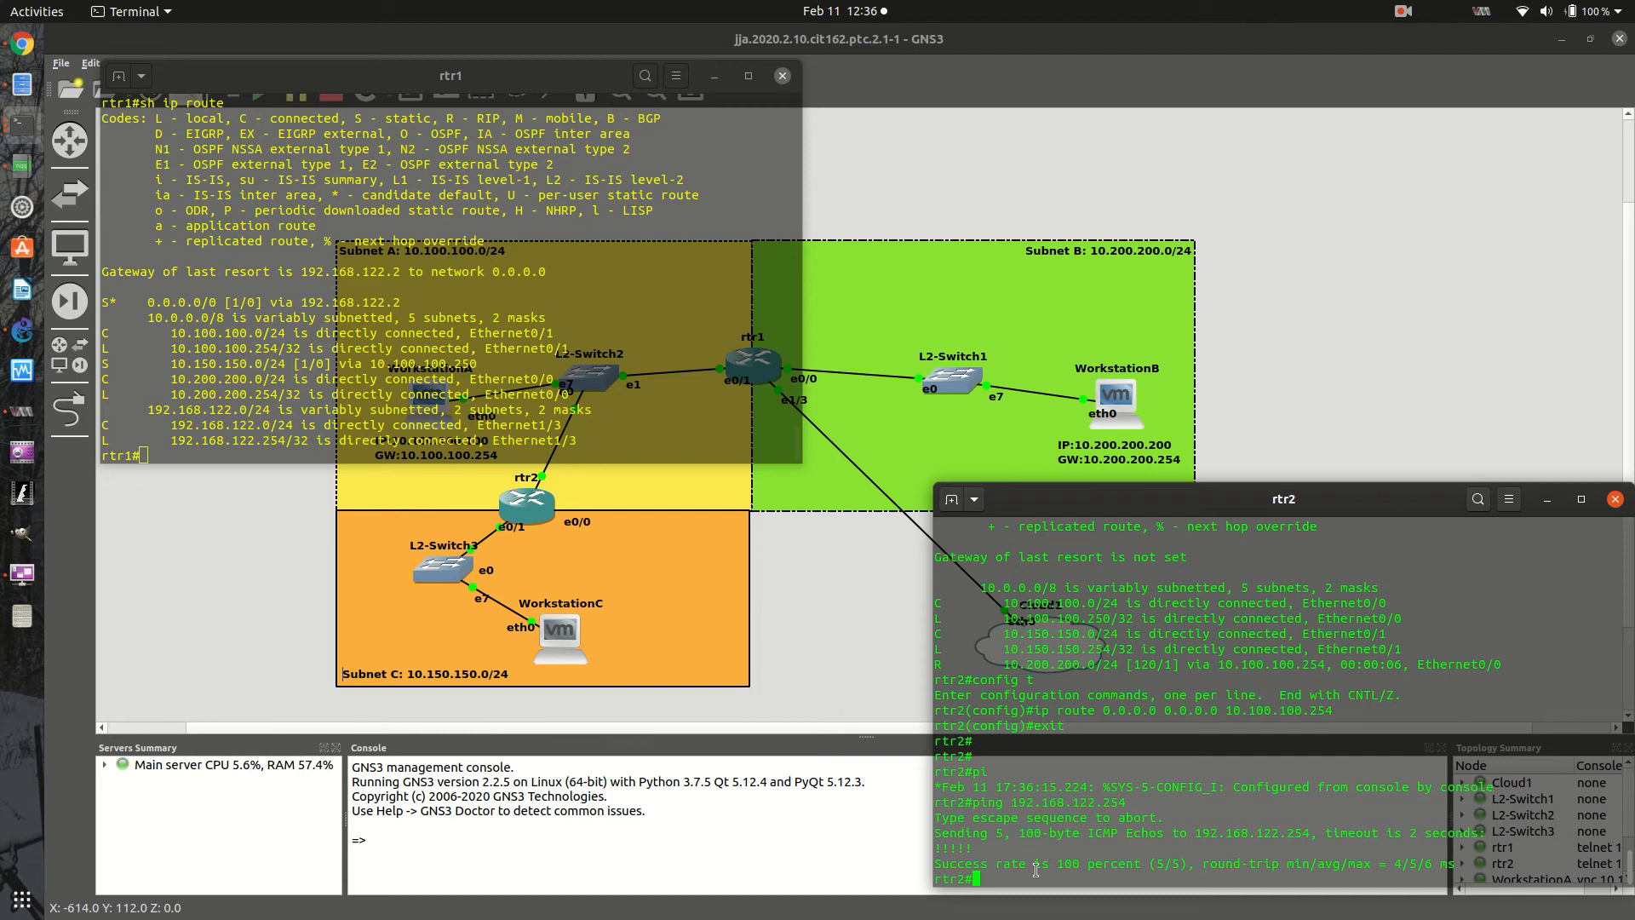
# - Remove rtr2's default route with no ip route 0.0.0.0 0.0.0.0 10.100.100.254 and exit configuration mode
pyautogui.press('Up')
pyautogui.press('Up')
pyautogui.press('Return')
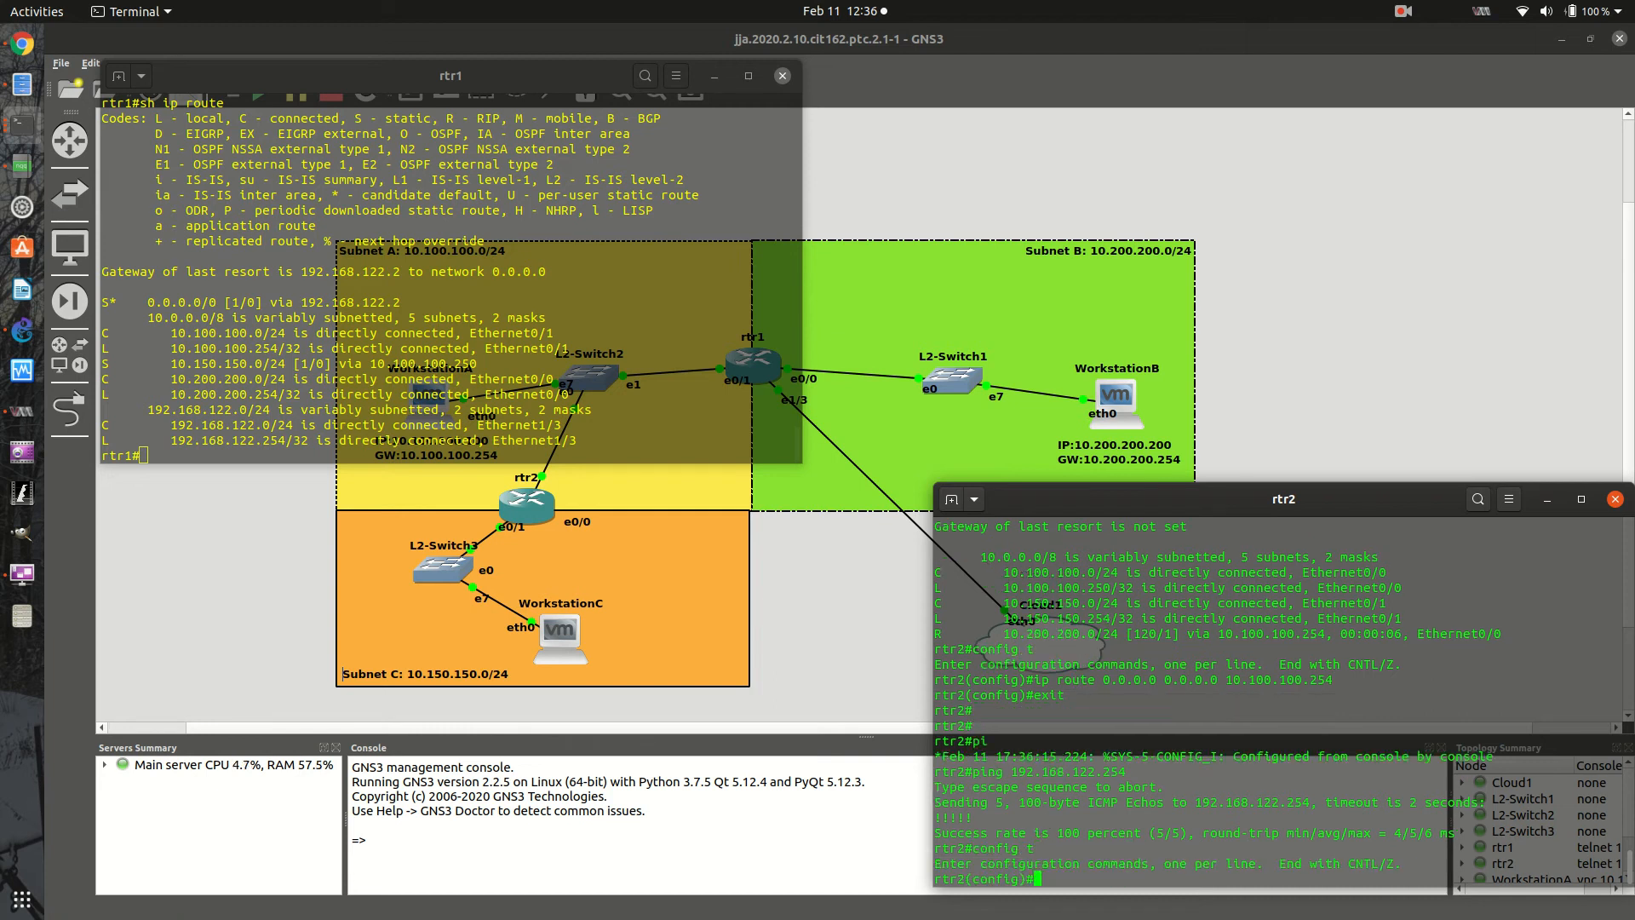
pyautogui.press('Up')
pyautogui.press('Up')
pyautogui.press('Left')
pyautogui.press('Left')
pyautogui.press('Left')
pyautogui.press('Left')
pyautogui.press('Left')
pyautogui.press('Left')
pyautogui.press('Left')
pyautogui.press('Left')
pyautogui.press('Left')
pyautogui.press('Left')
pyautogui.press('Left')
pyautogui.press('Left')
pyautogui.press('Left')
pyautogui.press('Left')
pyautogui.press('Left')
pyautogui.press('Left')
pyautogui.press('Left')
pyautogui.press('Left')
pyautogui.press('Left')
pyautogui.press('Left')
pyautogui.press('Left')
pyautogui.press('Left')
pyautogui.press('Left')
pyautogui.press('Left')
pyautogui.press('Left')
pyautogui.press('Left')
pyautogui.press('Left')
pyautogui.press('Left')
pyautogui.press('Left')
pyautogui.press('Left')
pyautogui.write('no')
pyautogui.press('Return')
pyautogui.write('exit')
pyautogui.press('Return')
# - Repeat the ping to 192.168.122.254 from rtr2 without the default route
pyautogui.press('Up')
pyautogui.press('Up')
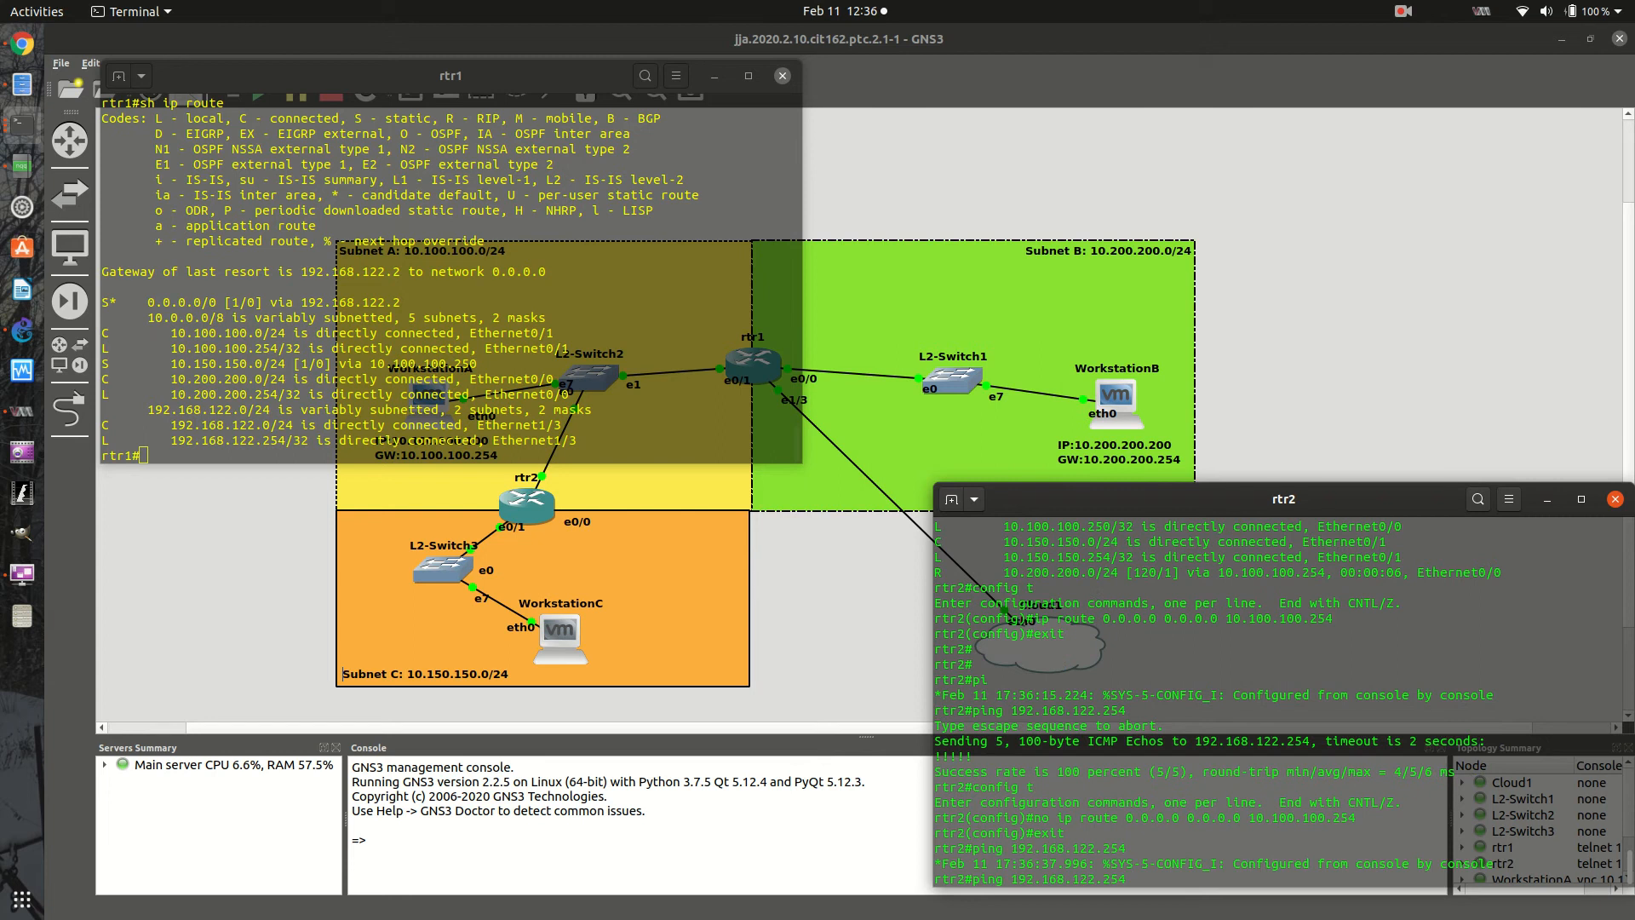
pyautogui.press('Return')
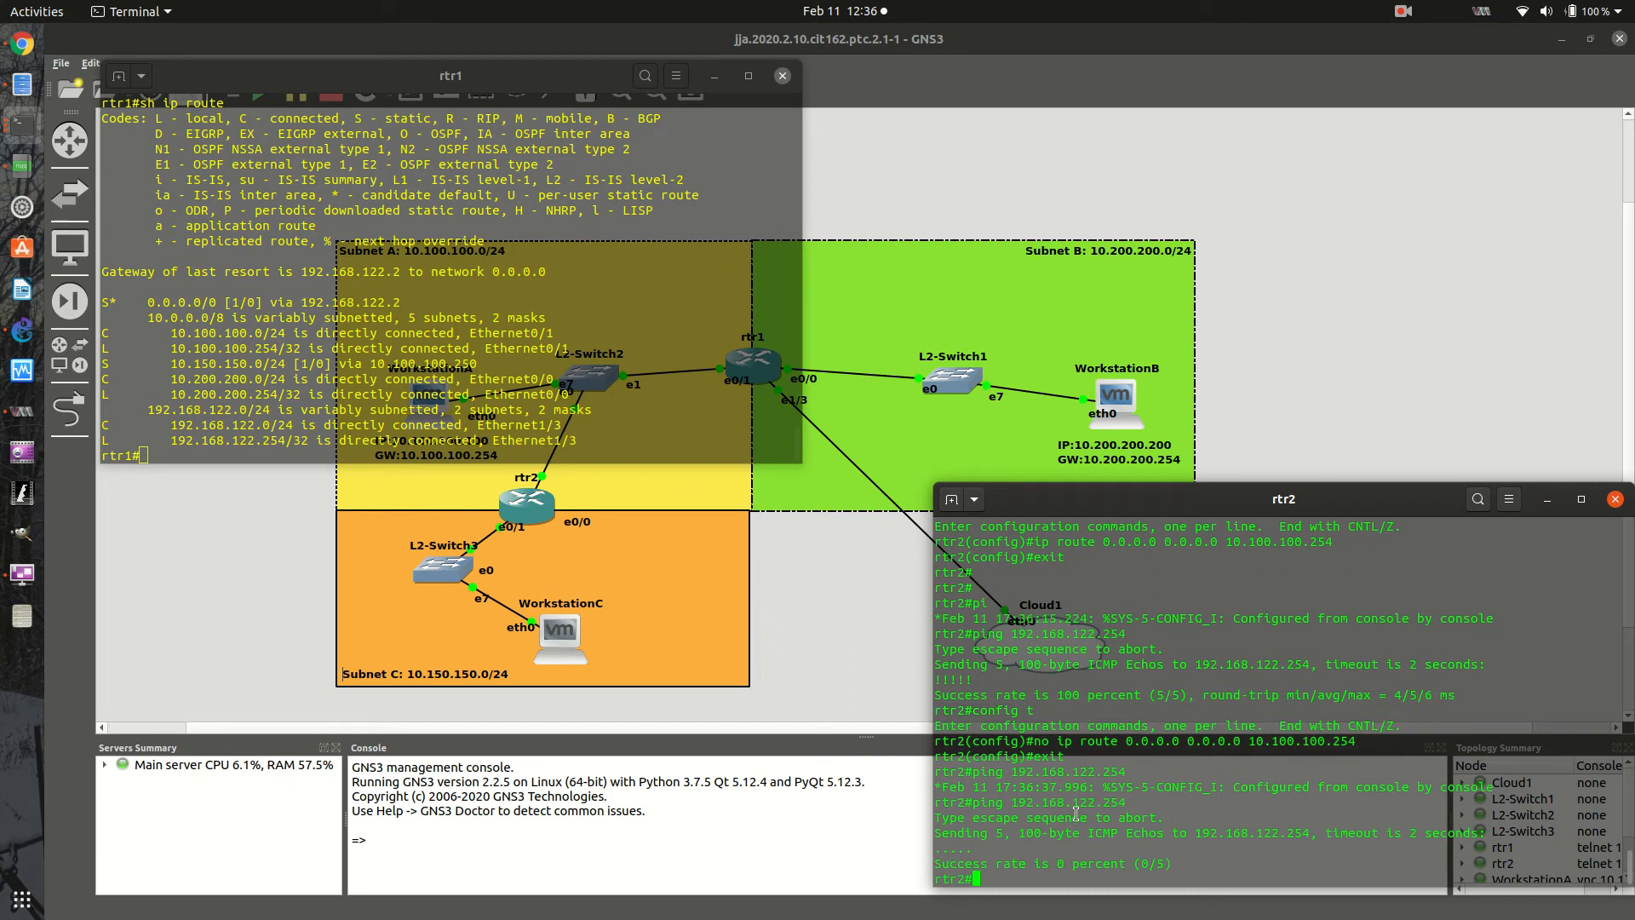
# - Add the default route 0.0.0.0 0.0.0.0 via 10.100.100.254 back to rtr2 and leave configuration mode
pyautogui.write('config t')
pyautogui.press('Return')
pyautogui.write('exit')
pyautogui.press('Up')
pyautogui.press('Up')
pyautogui.press('Up')
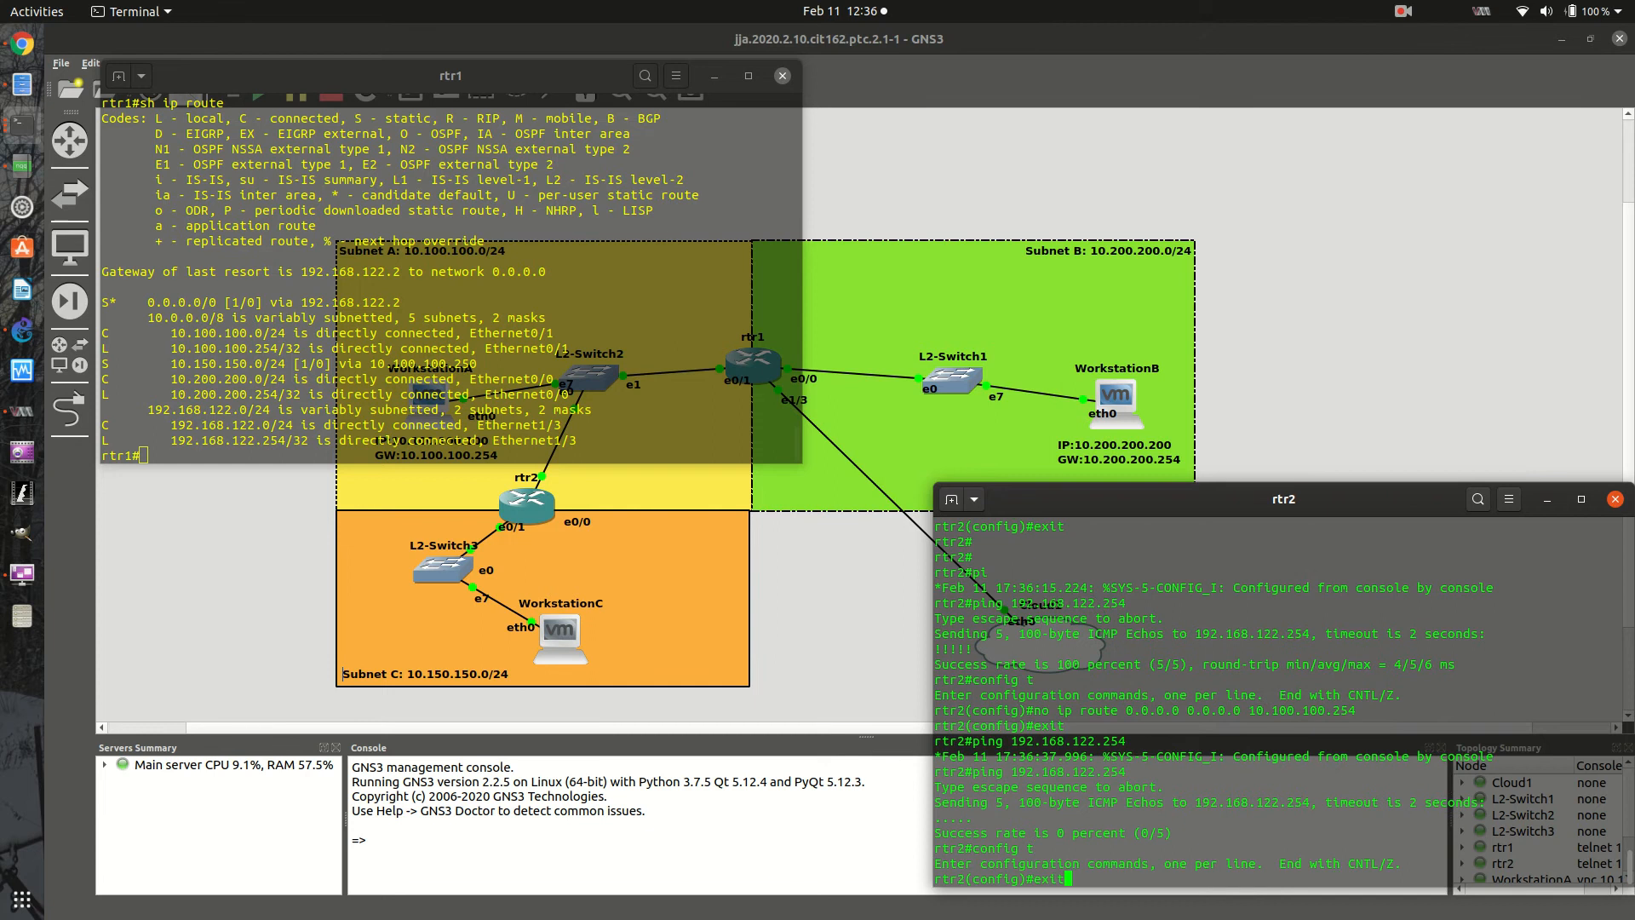
pyautogui.press('Up')
pyautogui.press('Up')
pyautogui.press('Up')
pyautogui.press('Return')
pyautogui.write('exit')
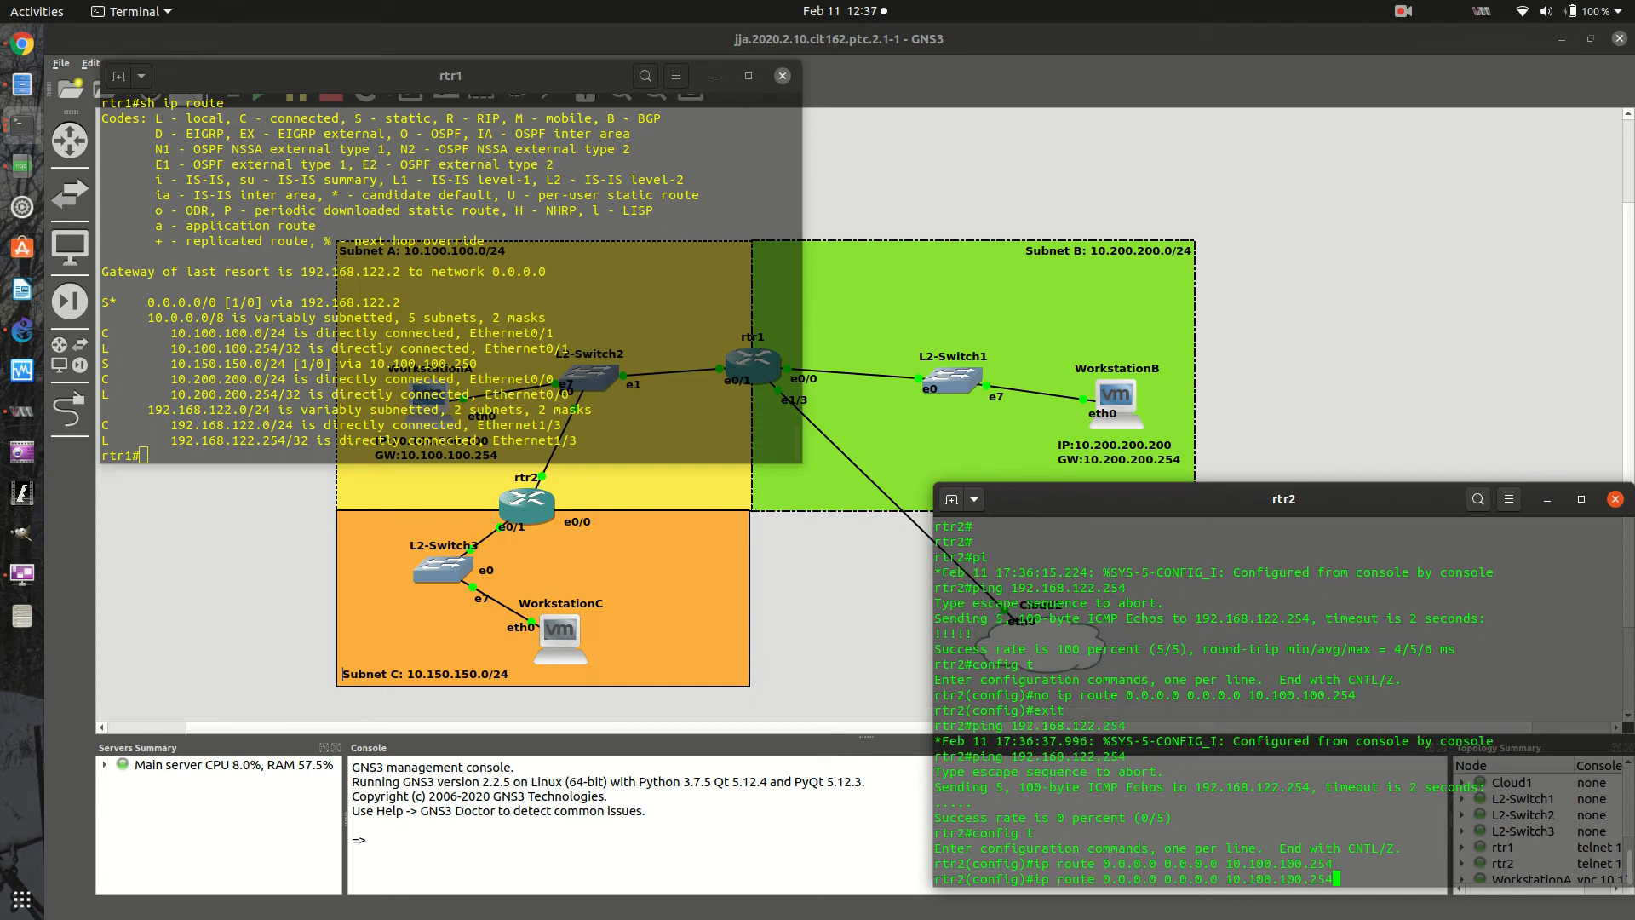
pyautogui.press('Return')
# - Ping 192.168.122.254 from rtr2 again with the default route restored
pyautogui.press('Up')
pyautogui.press('Up')
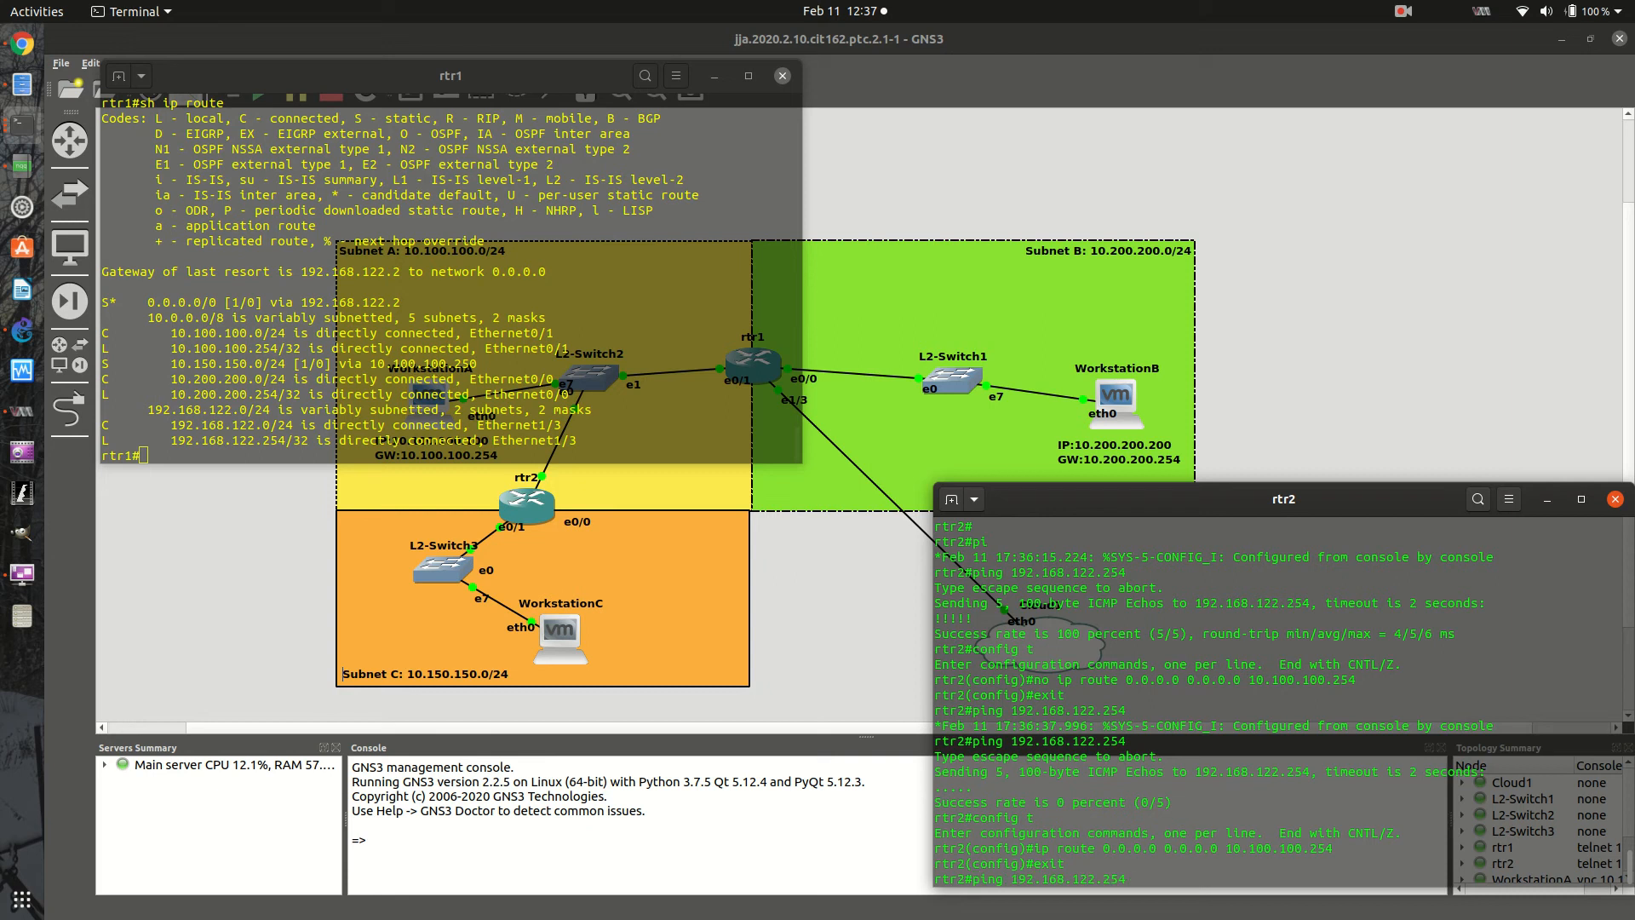
pyautogui.press('Return')
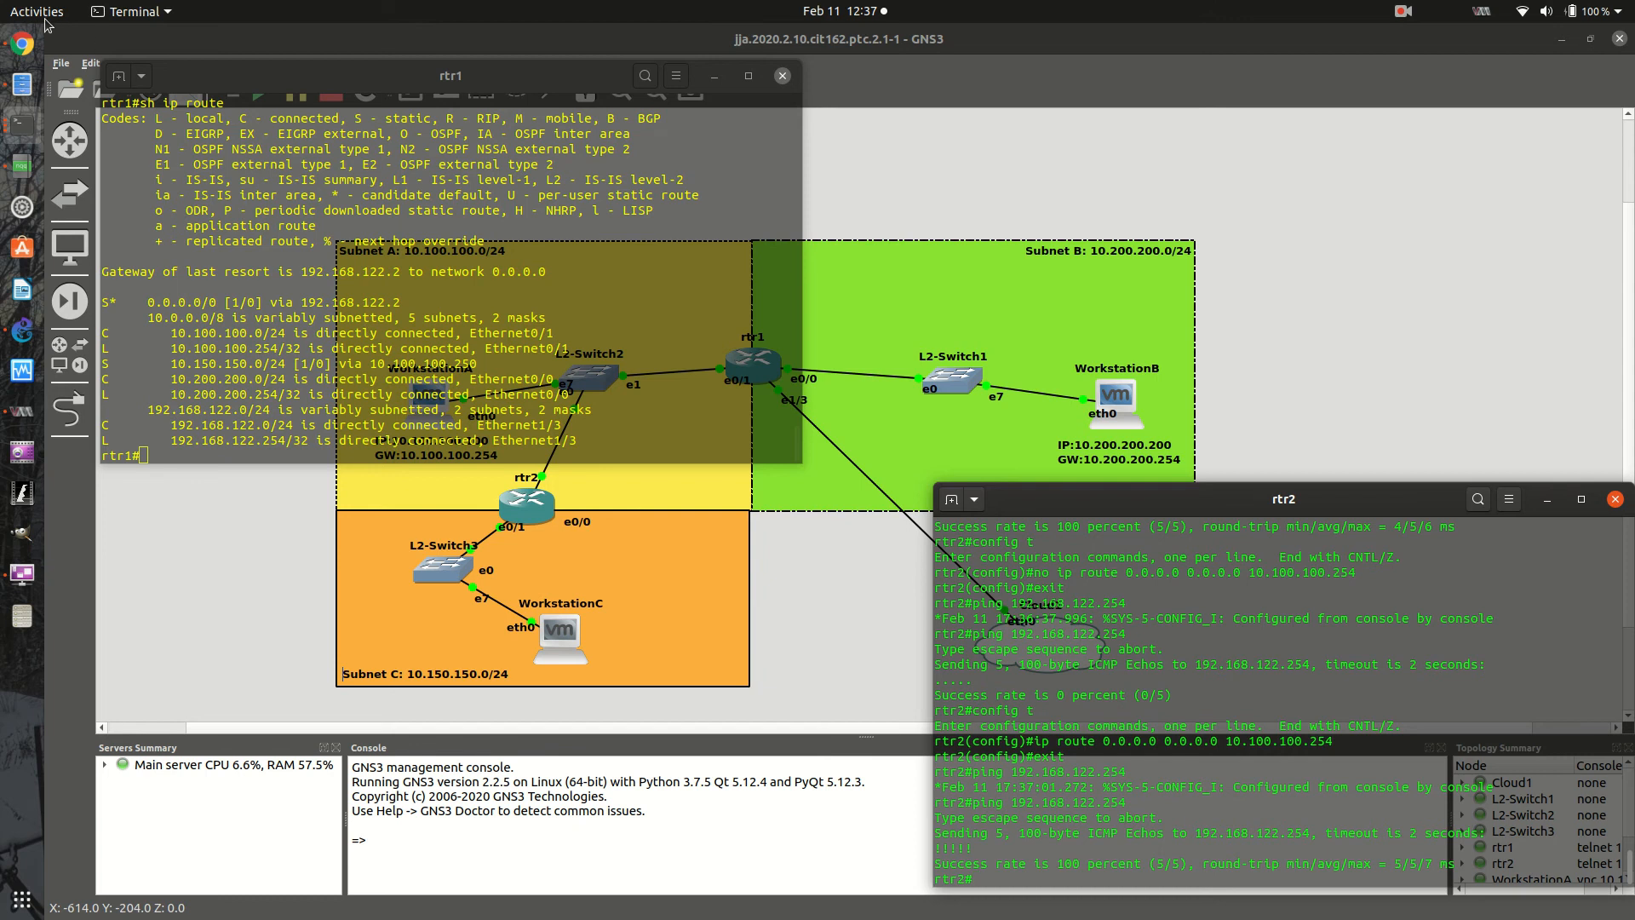
# - Switch to the Google Slides deck in Chrome, view slide 10 with the RIP configuration example, and return to the GNS3 topology
pyautogui.click(32, 50)
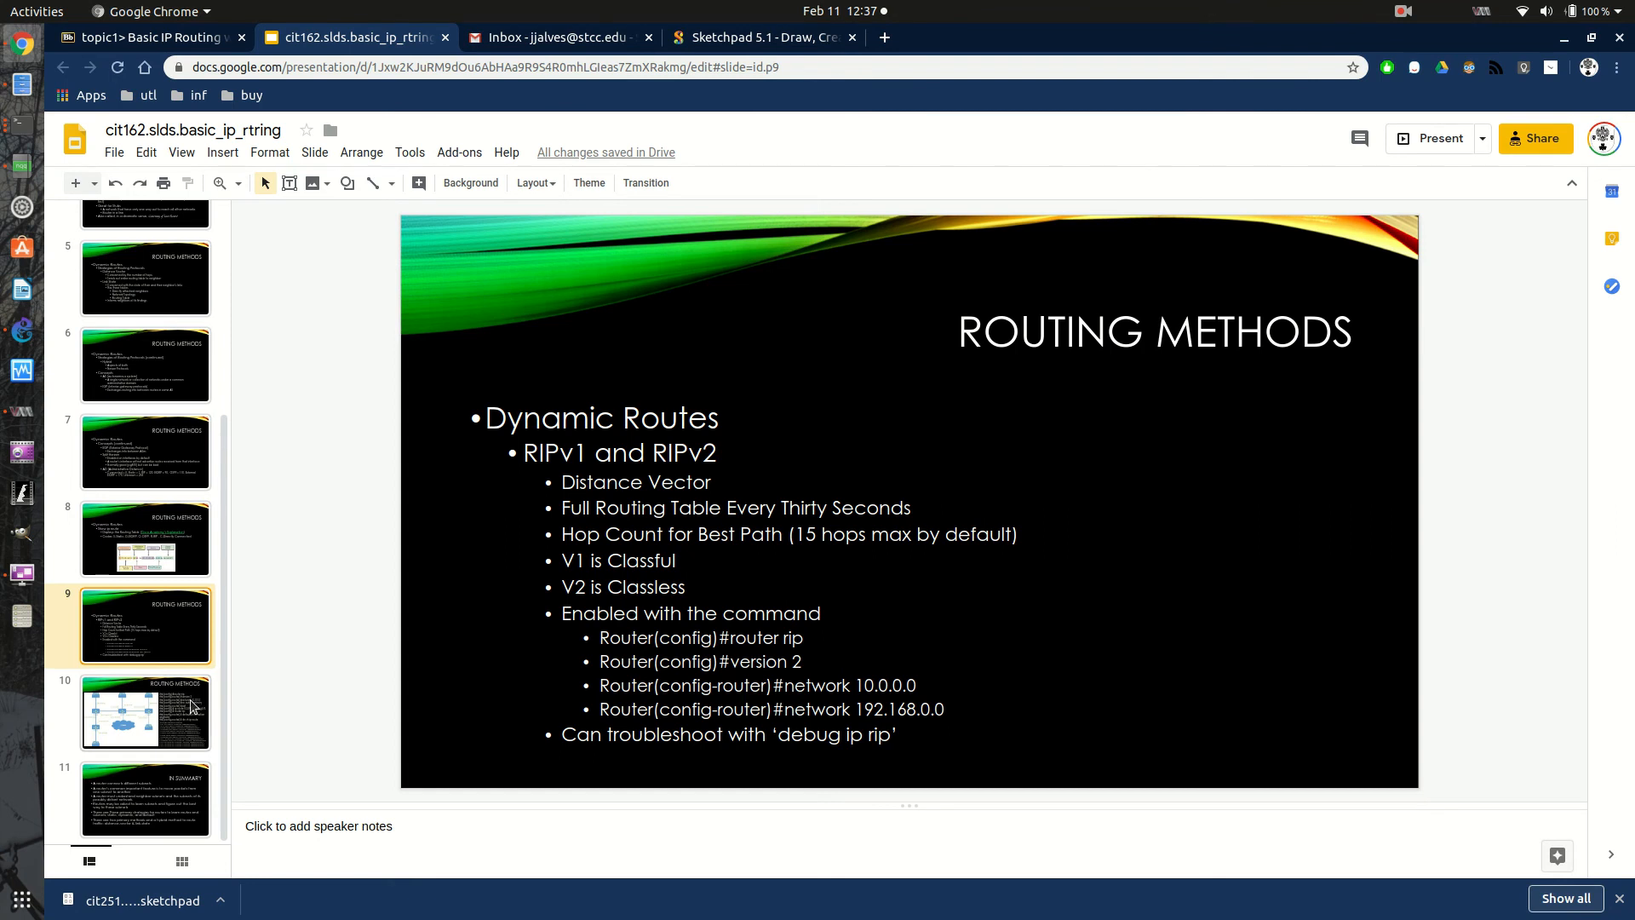
pyautogui.click(126, 715)
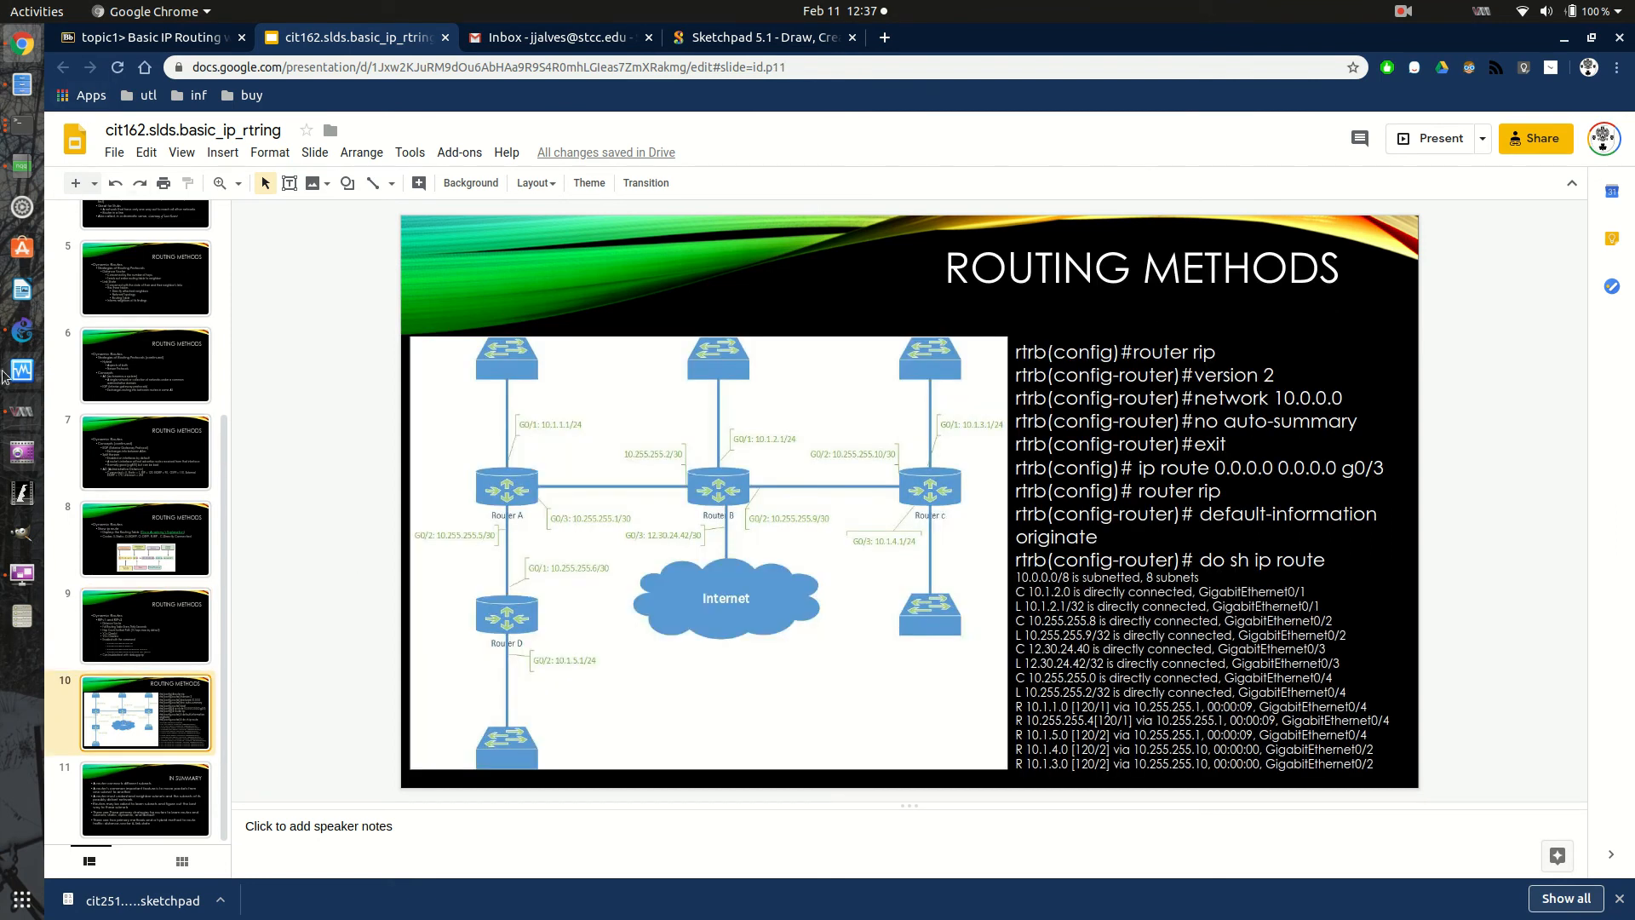
pyautogui.click(15, 345)
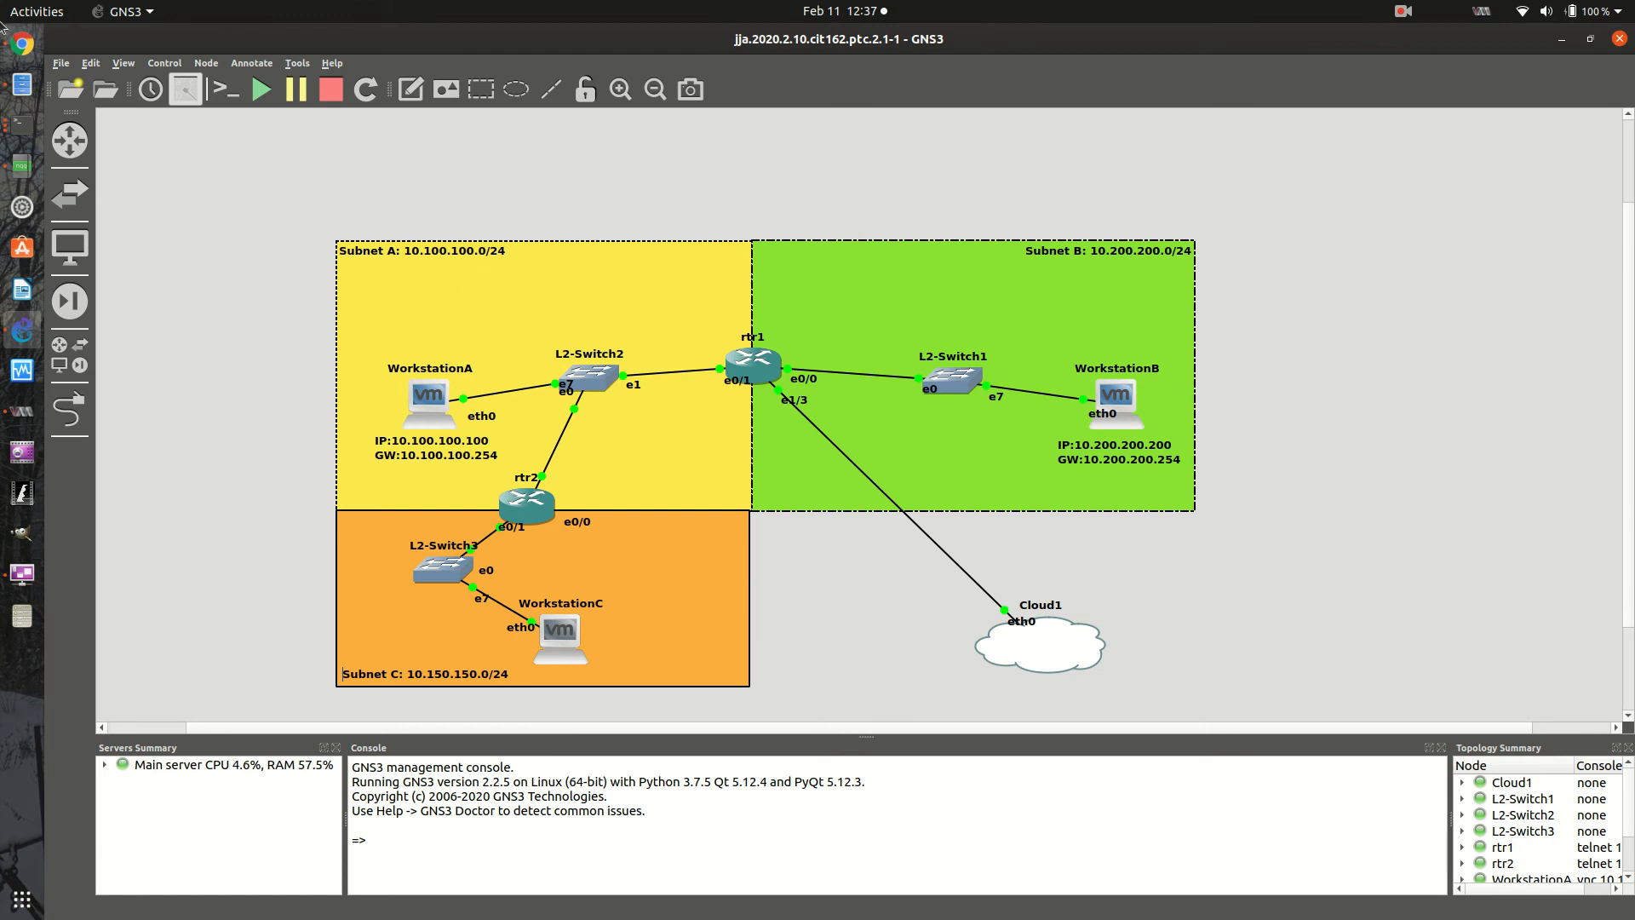
# - Return to the Google Slides deck, present the In Summary slide full screen, and turn on the laser pointer
pyautogui.click(23, 44)
pyautogui.press('Down')
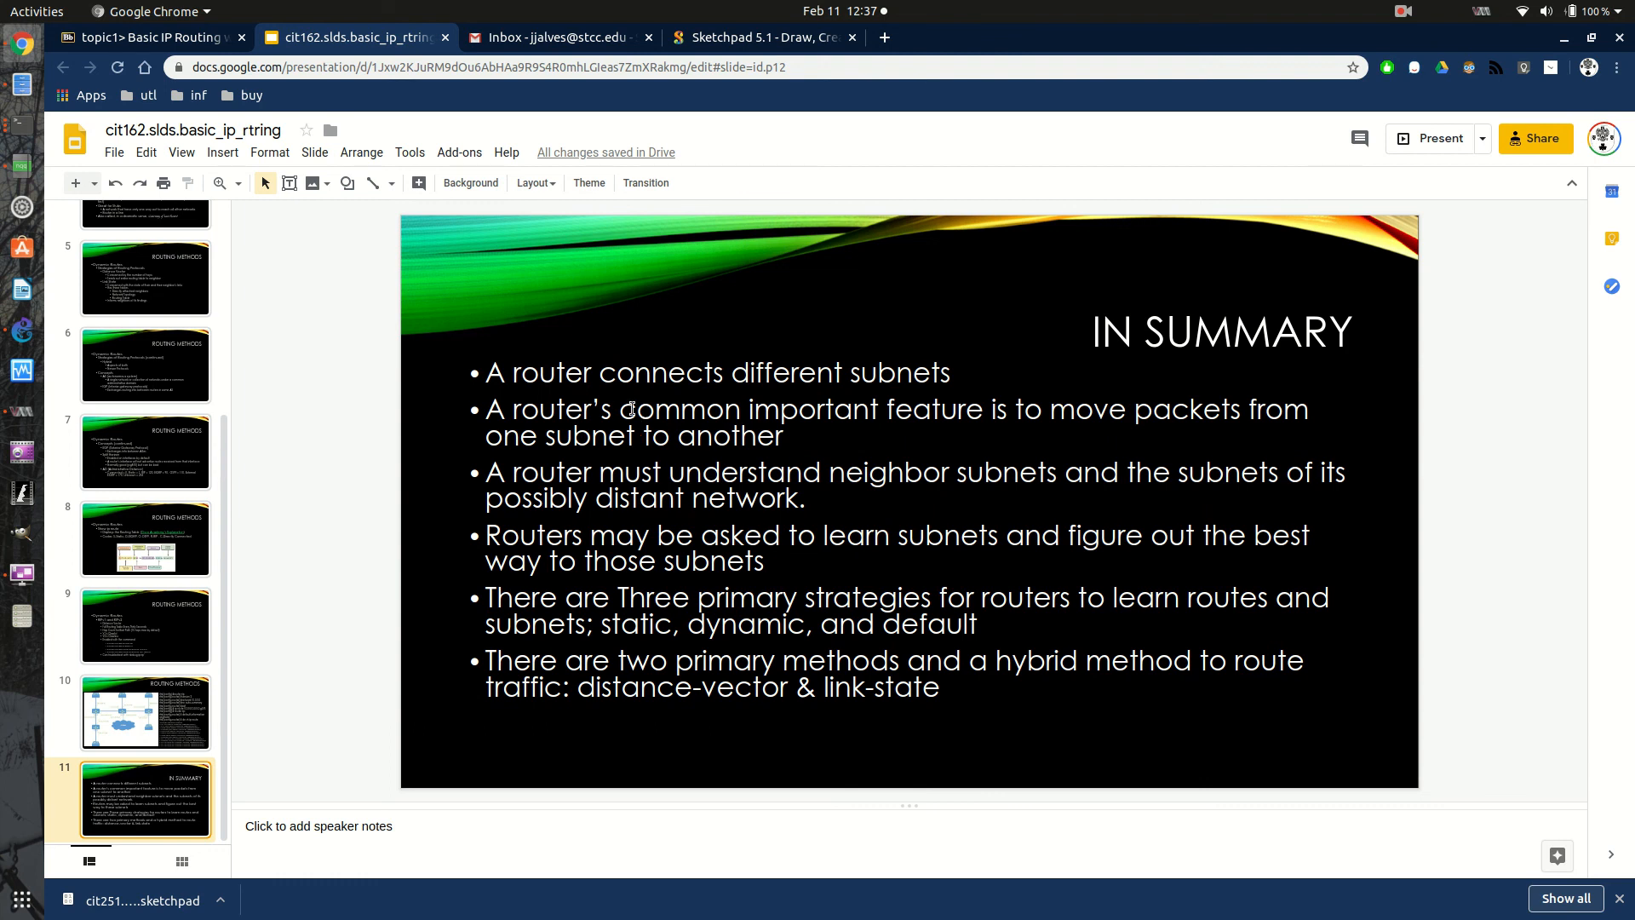
pyautogui.click(1436, 138)
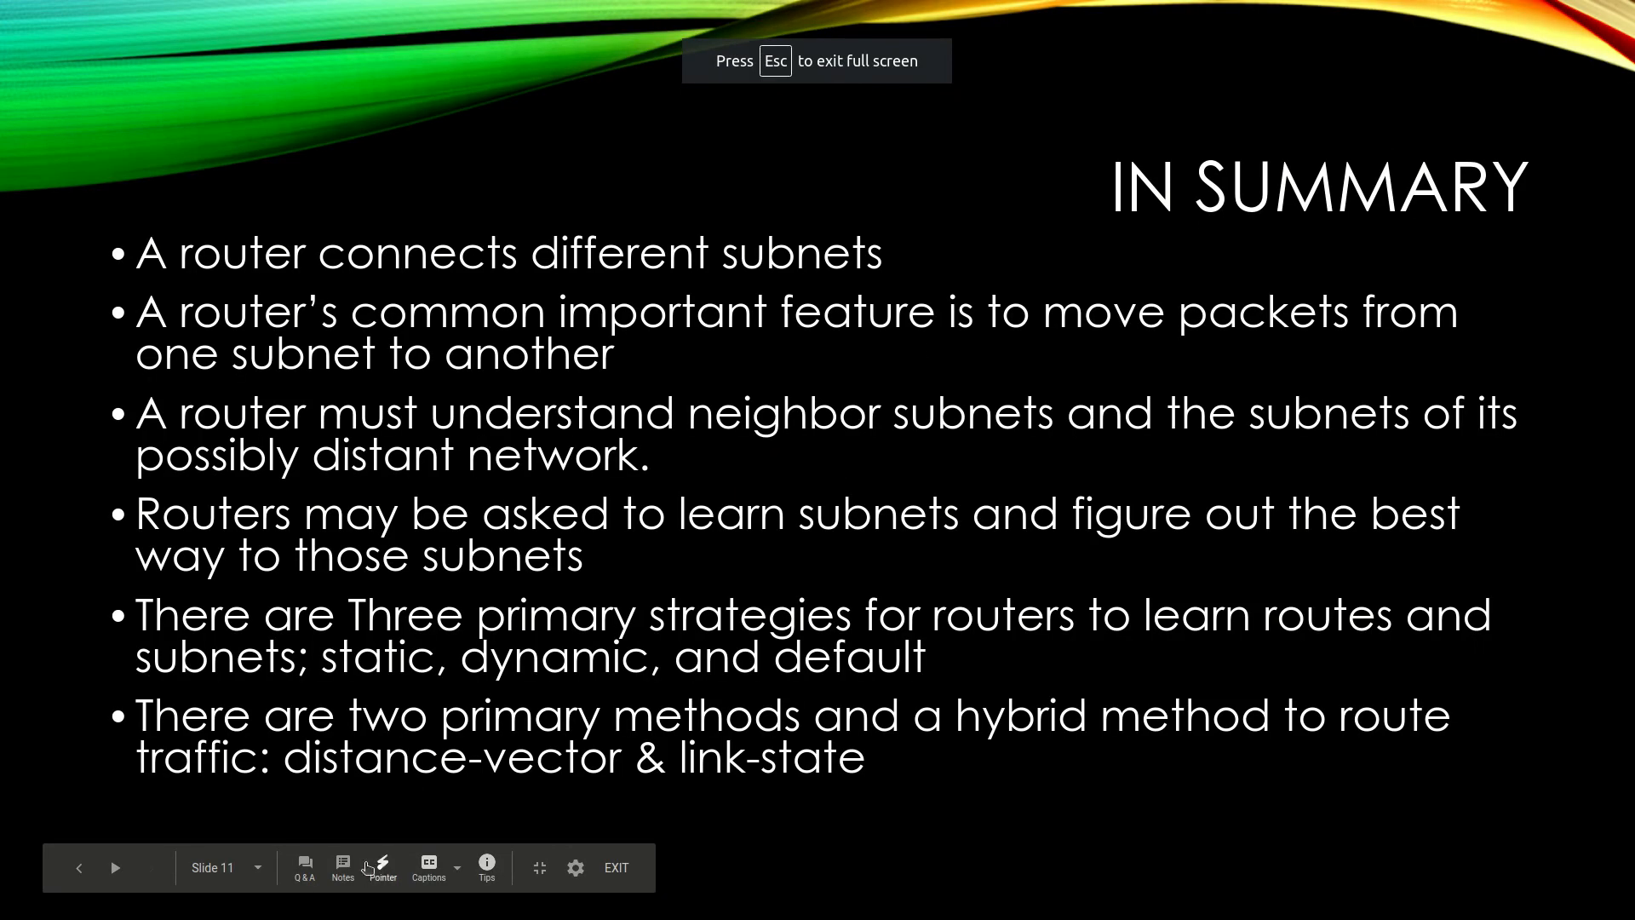
pyautogui.click(381, 867)
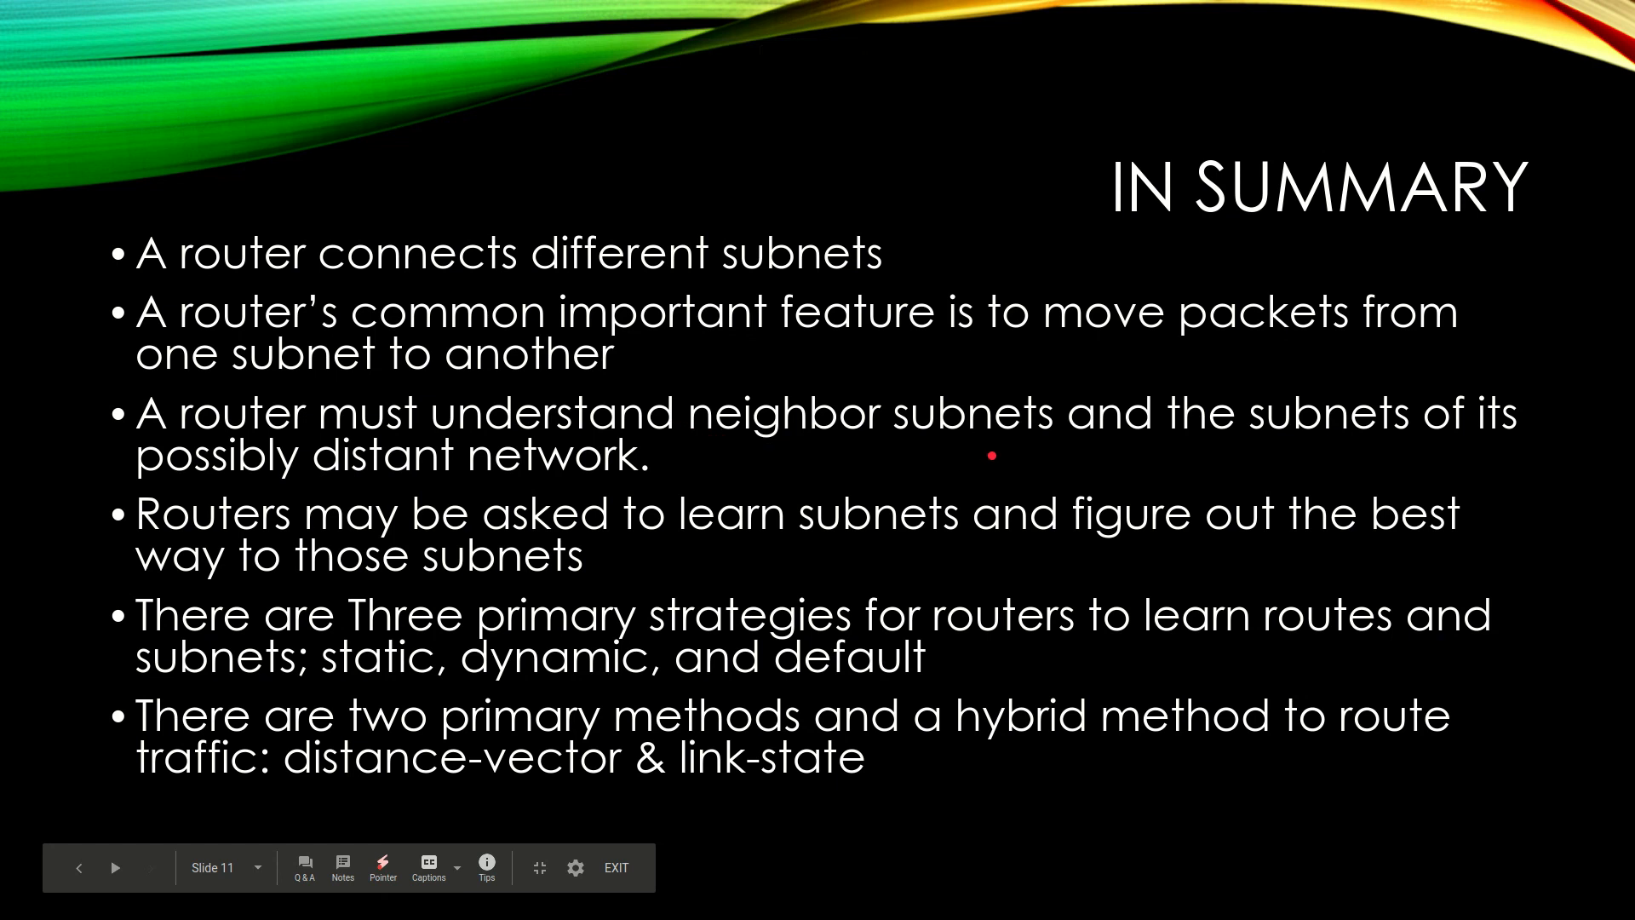